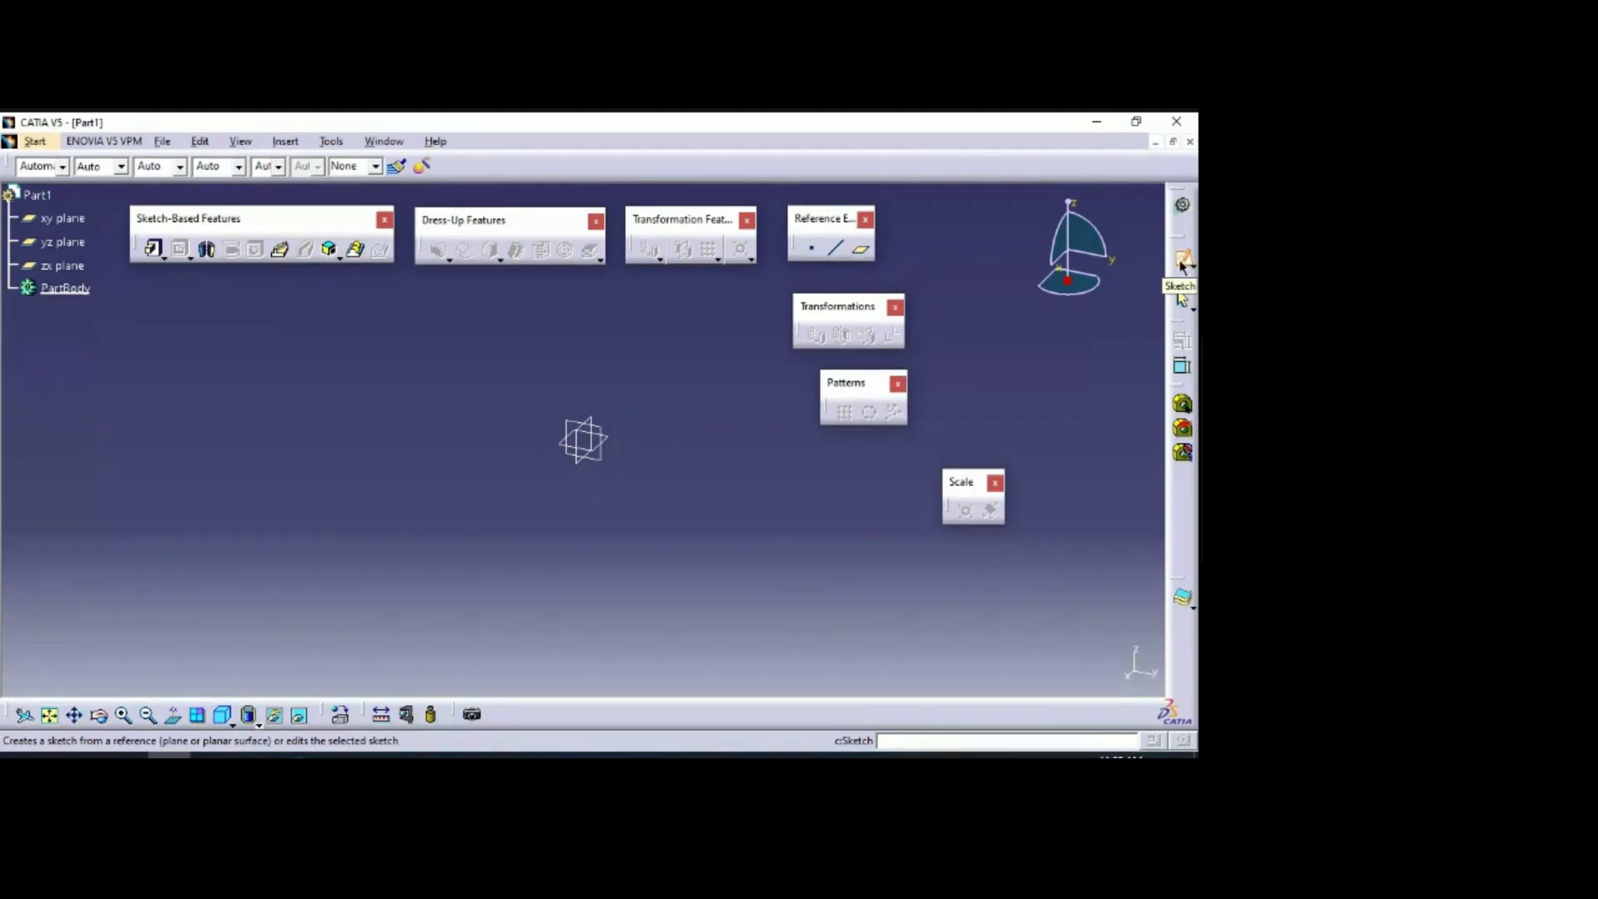
Step: Start a sketch on the yz plane and consult the aircraft wing rib section drawing in the PDF
left_click(1182, 262)
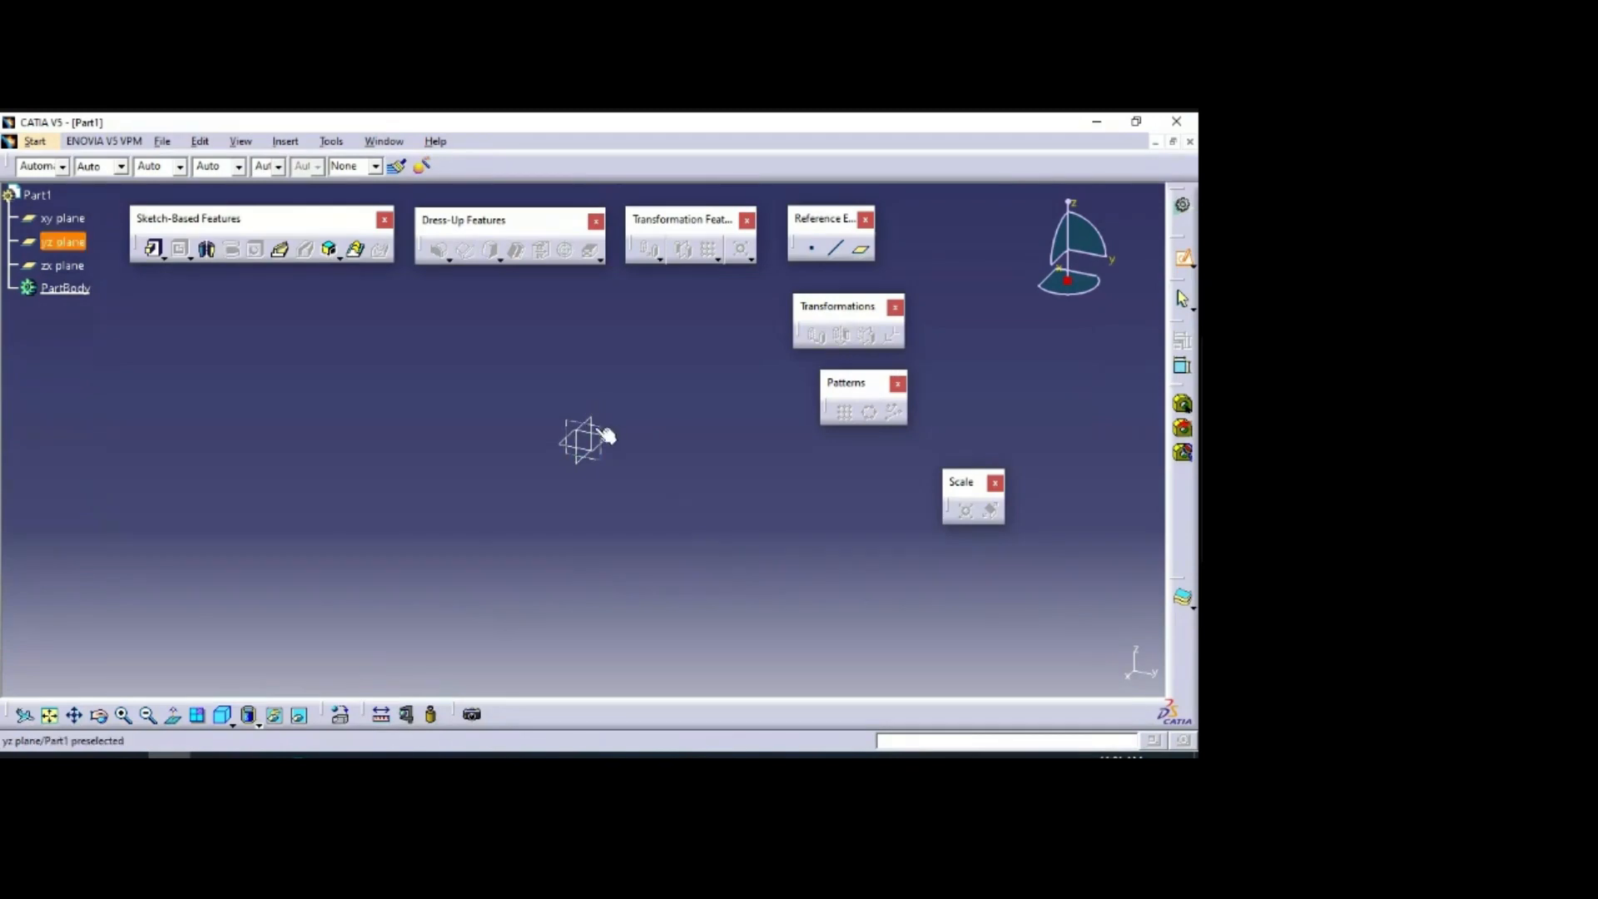
left_click(601, 430)
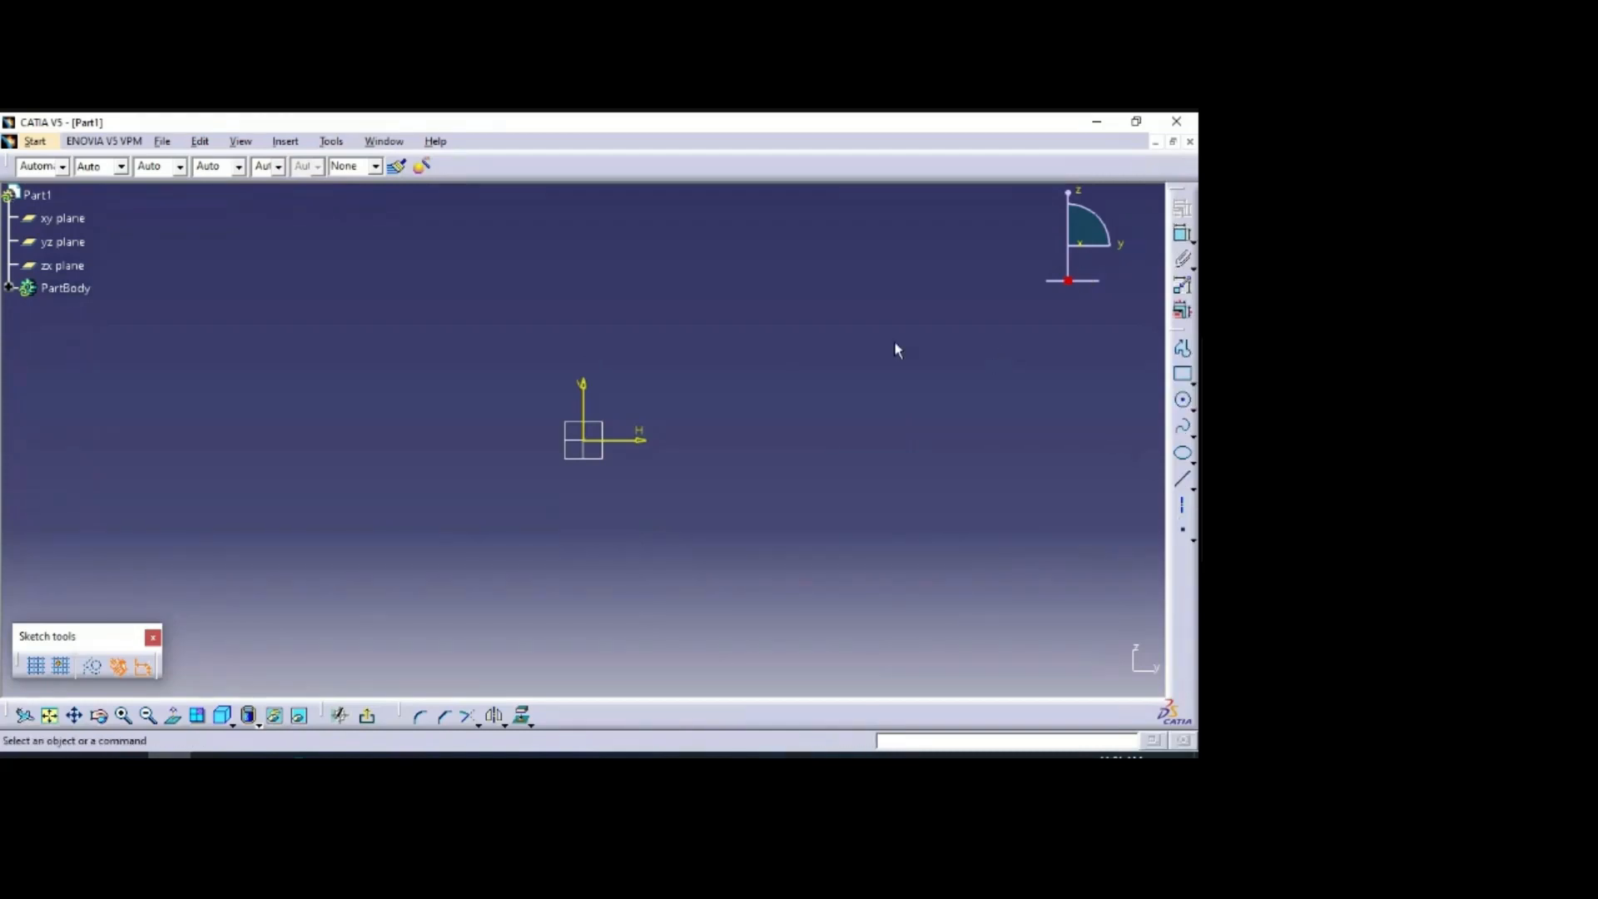
left_click(297, 754)
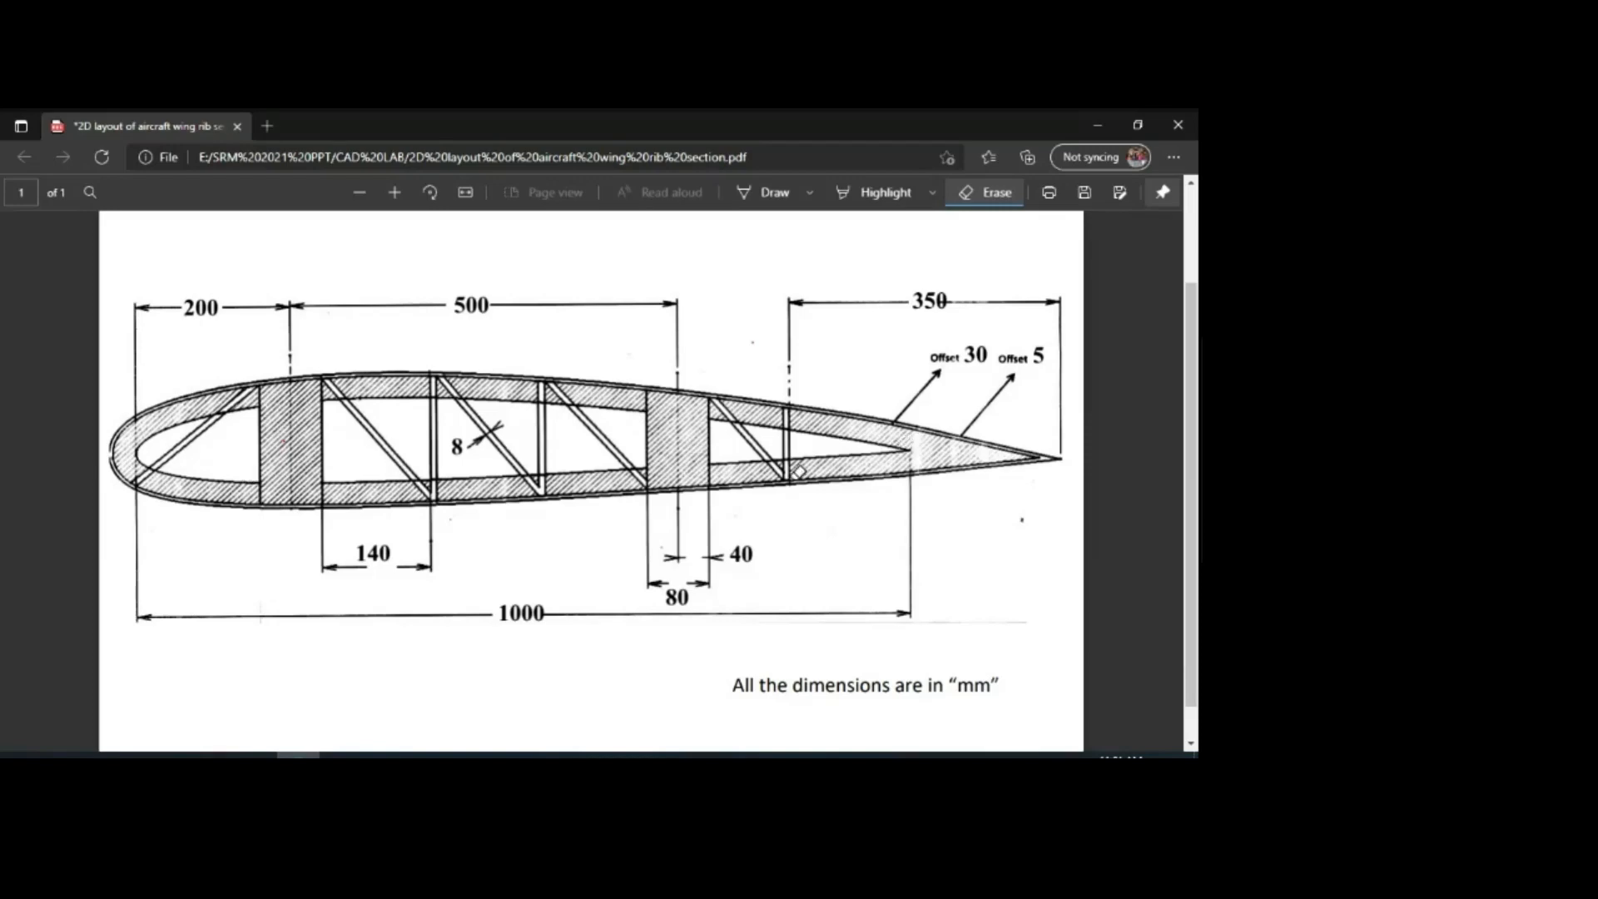
left_click(169, 755)
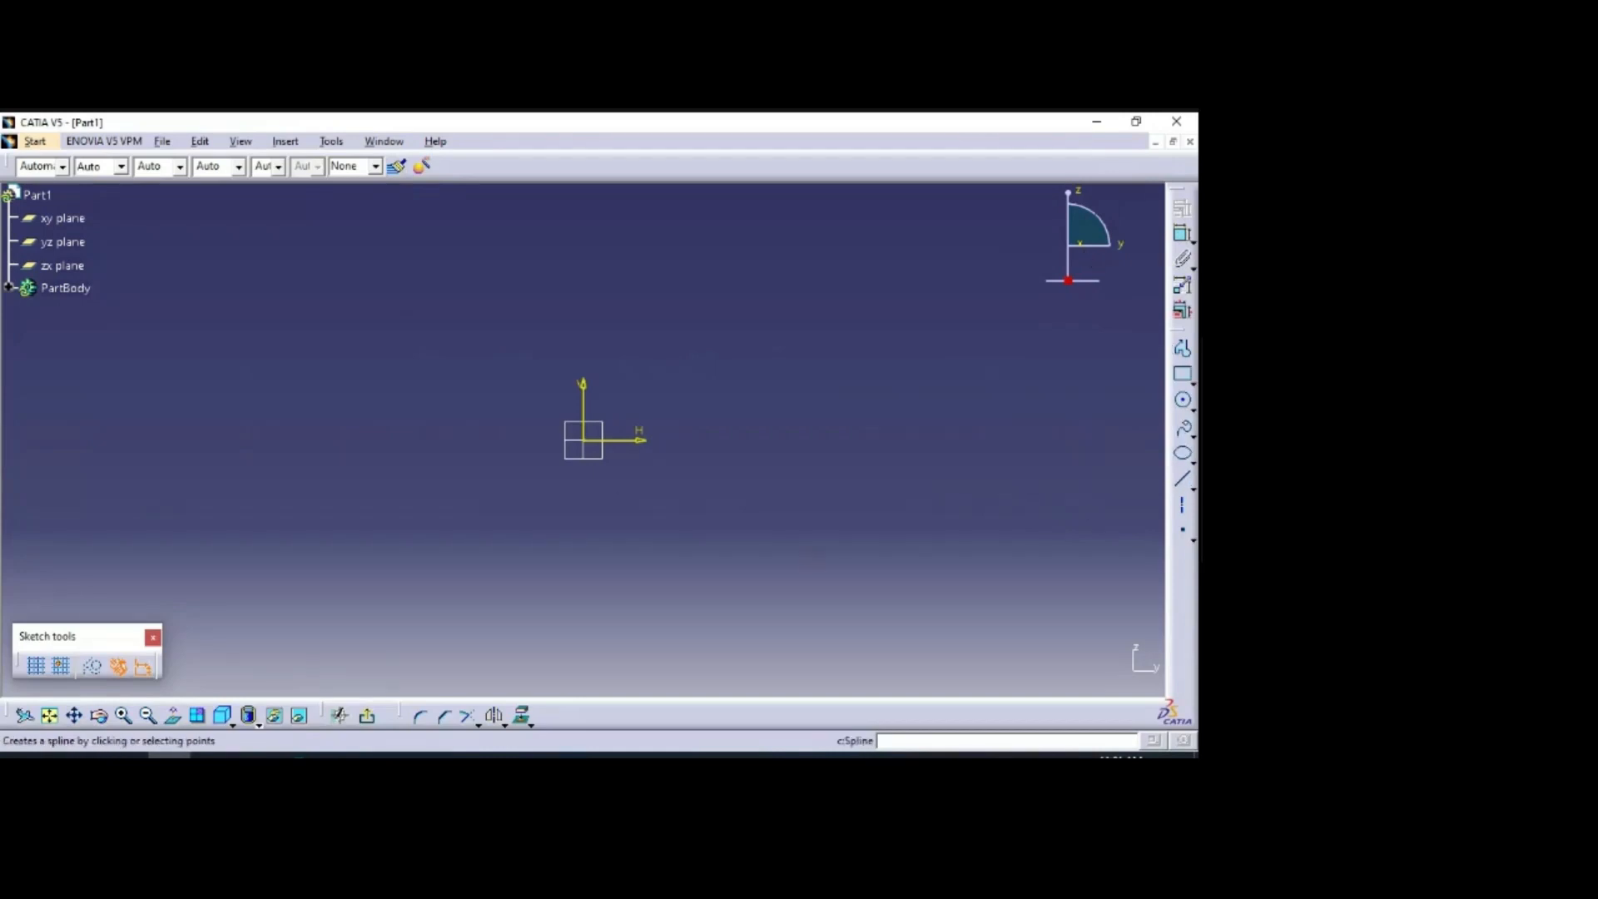
Step: Sketch an open five-point spline arching above the origin like an airfoil's upper surface, and delete it
left_click(1182, 426)
left_click(524, 400)
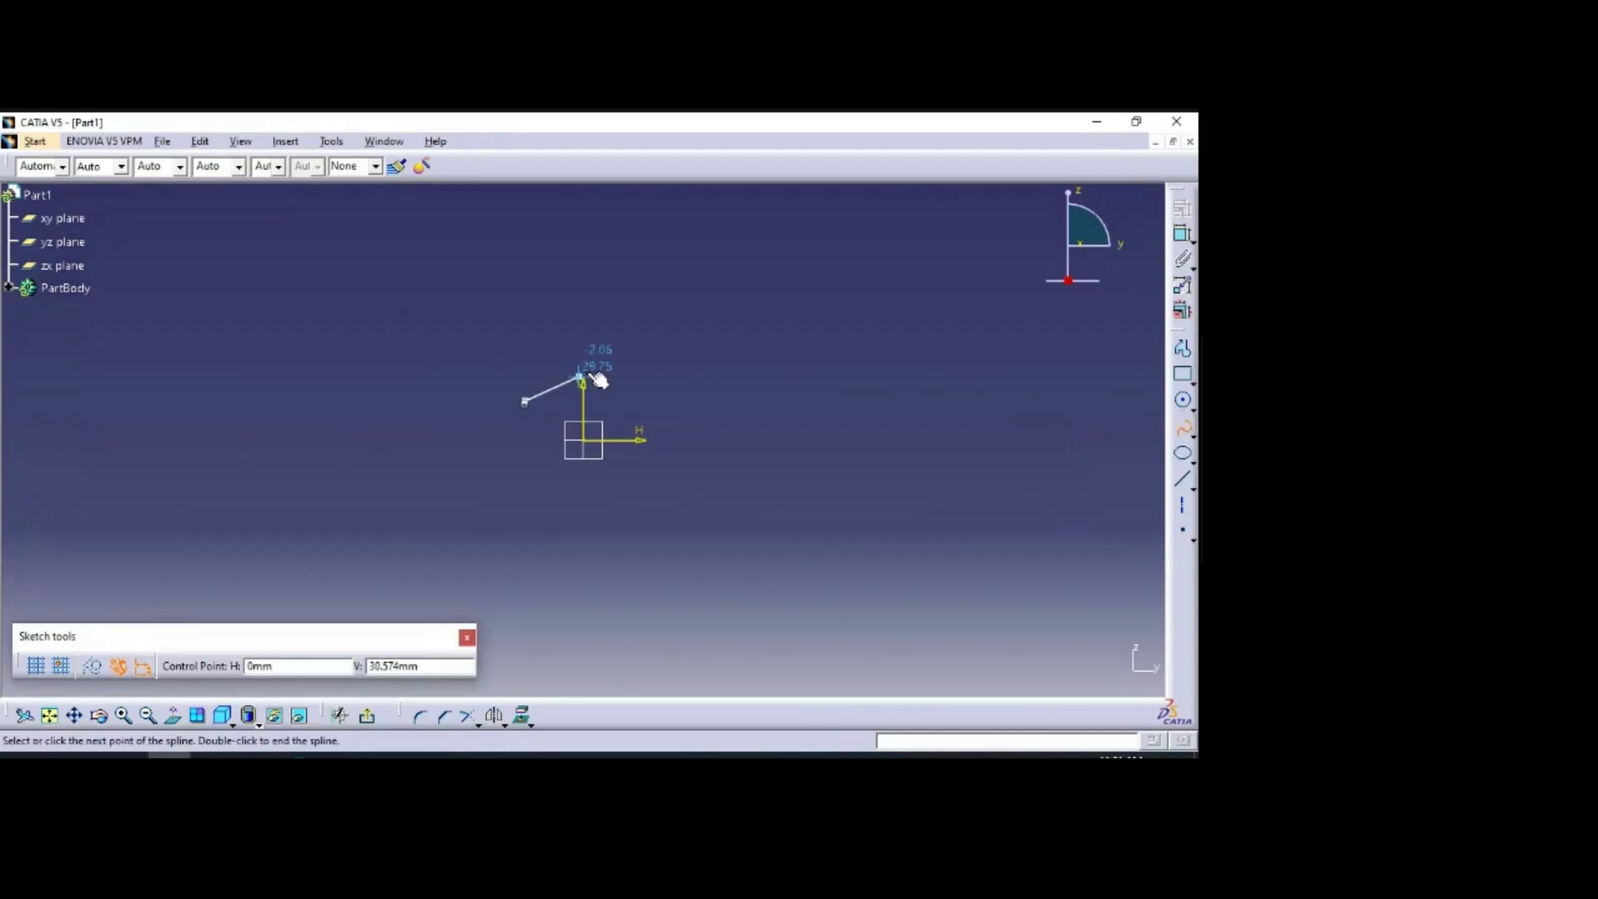
left_click(611, 360)
left_click(758, 360)
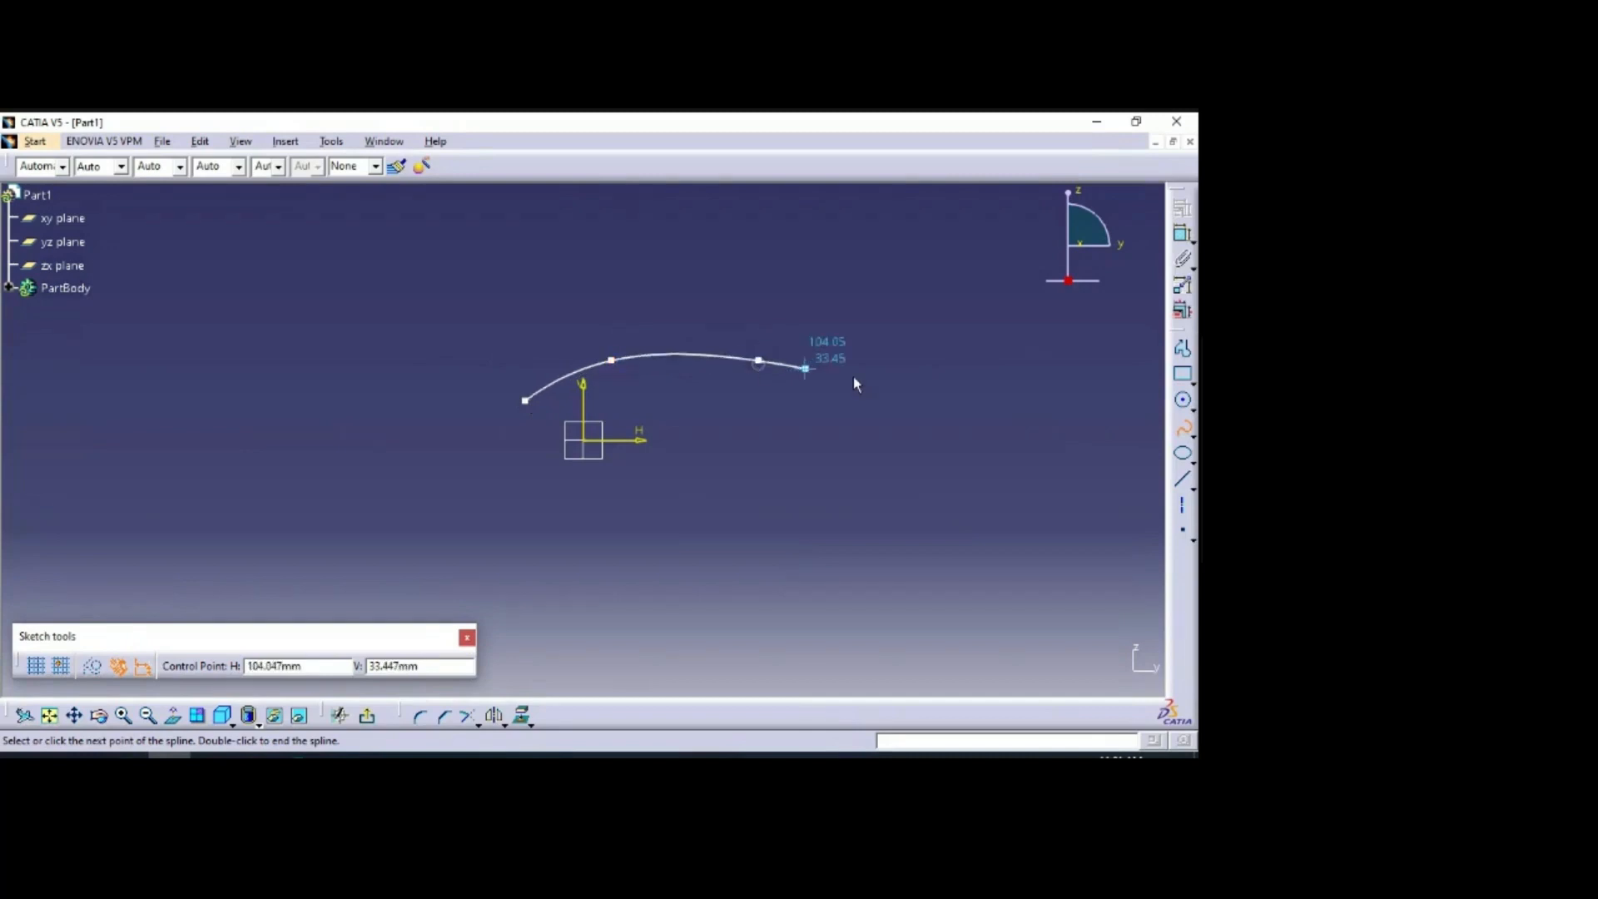
left_click(1140, 440)
left_click(988, 401)
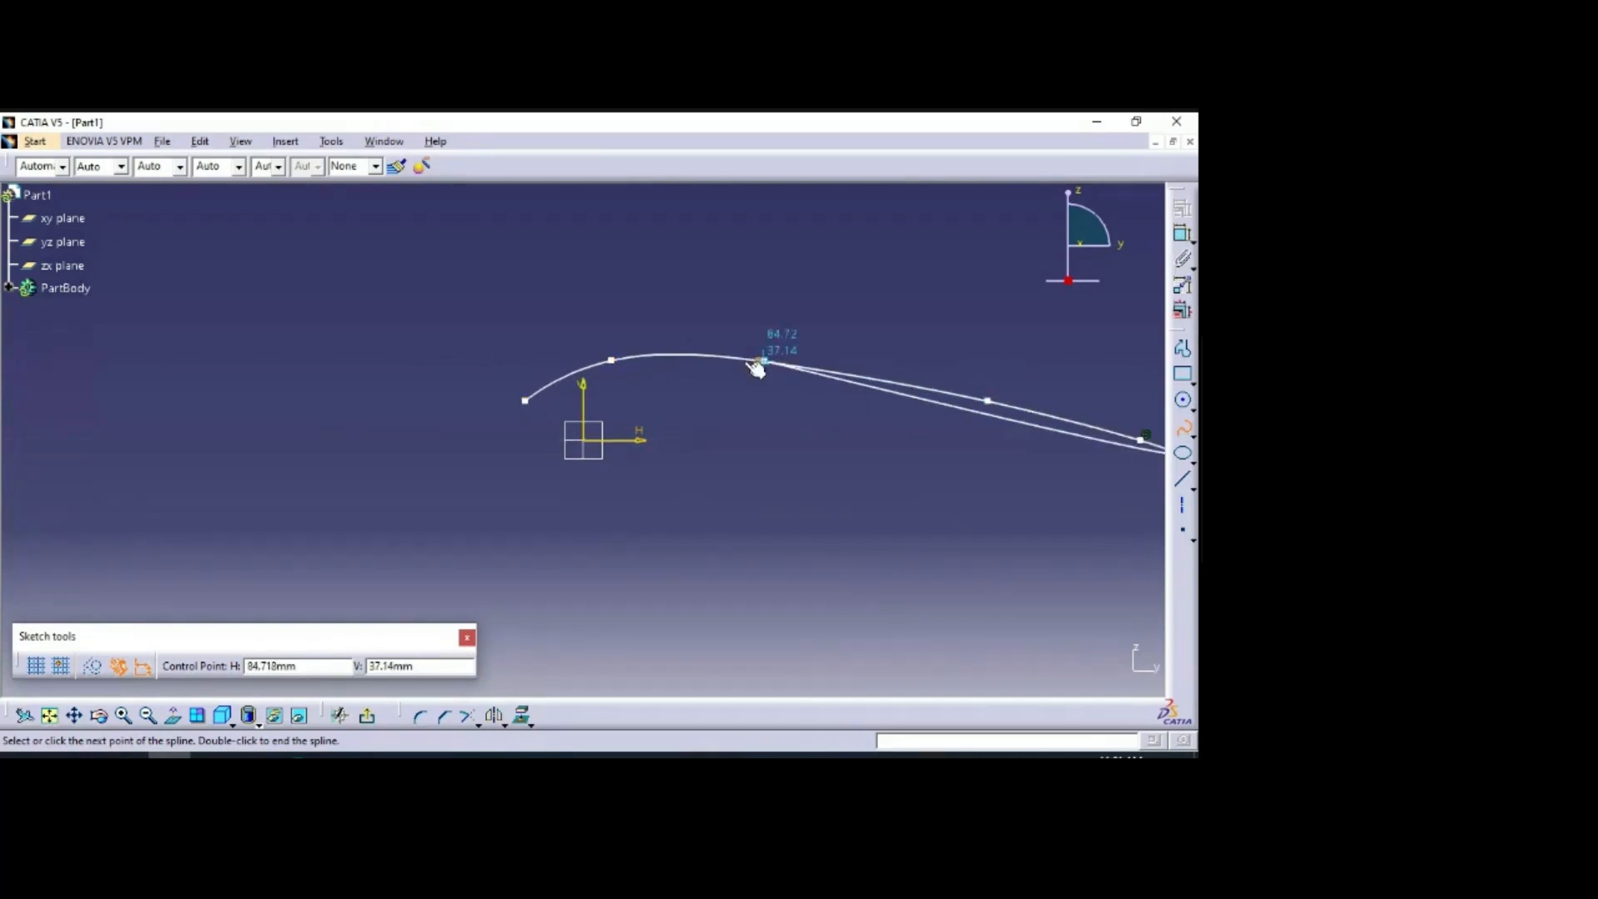
double_click(1148, 434)
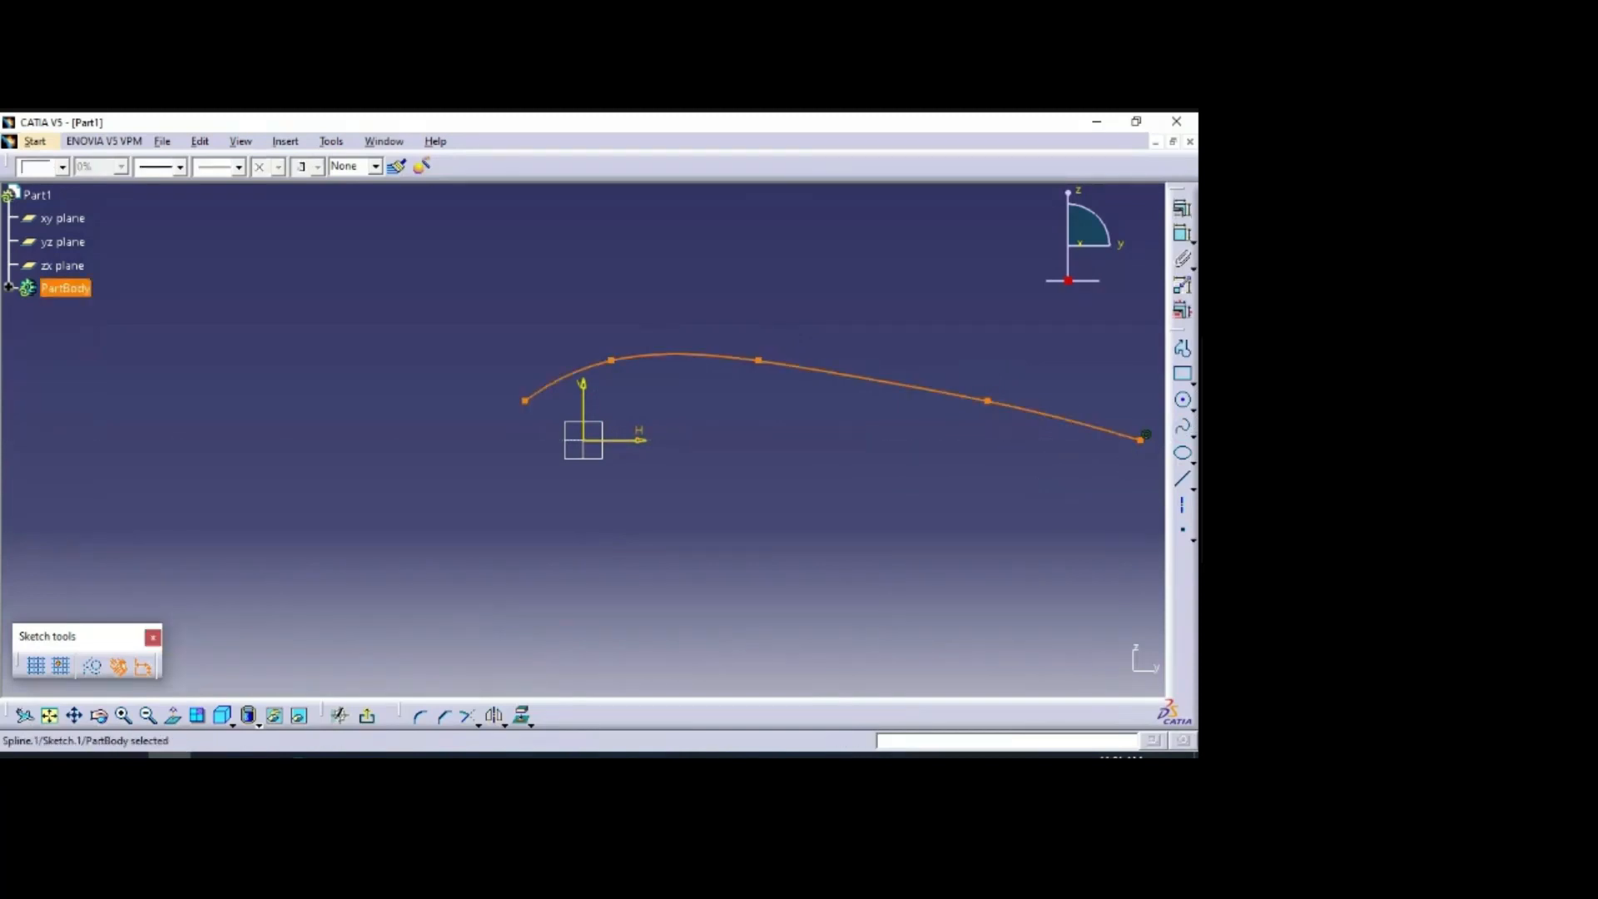
key("Delete")
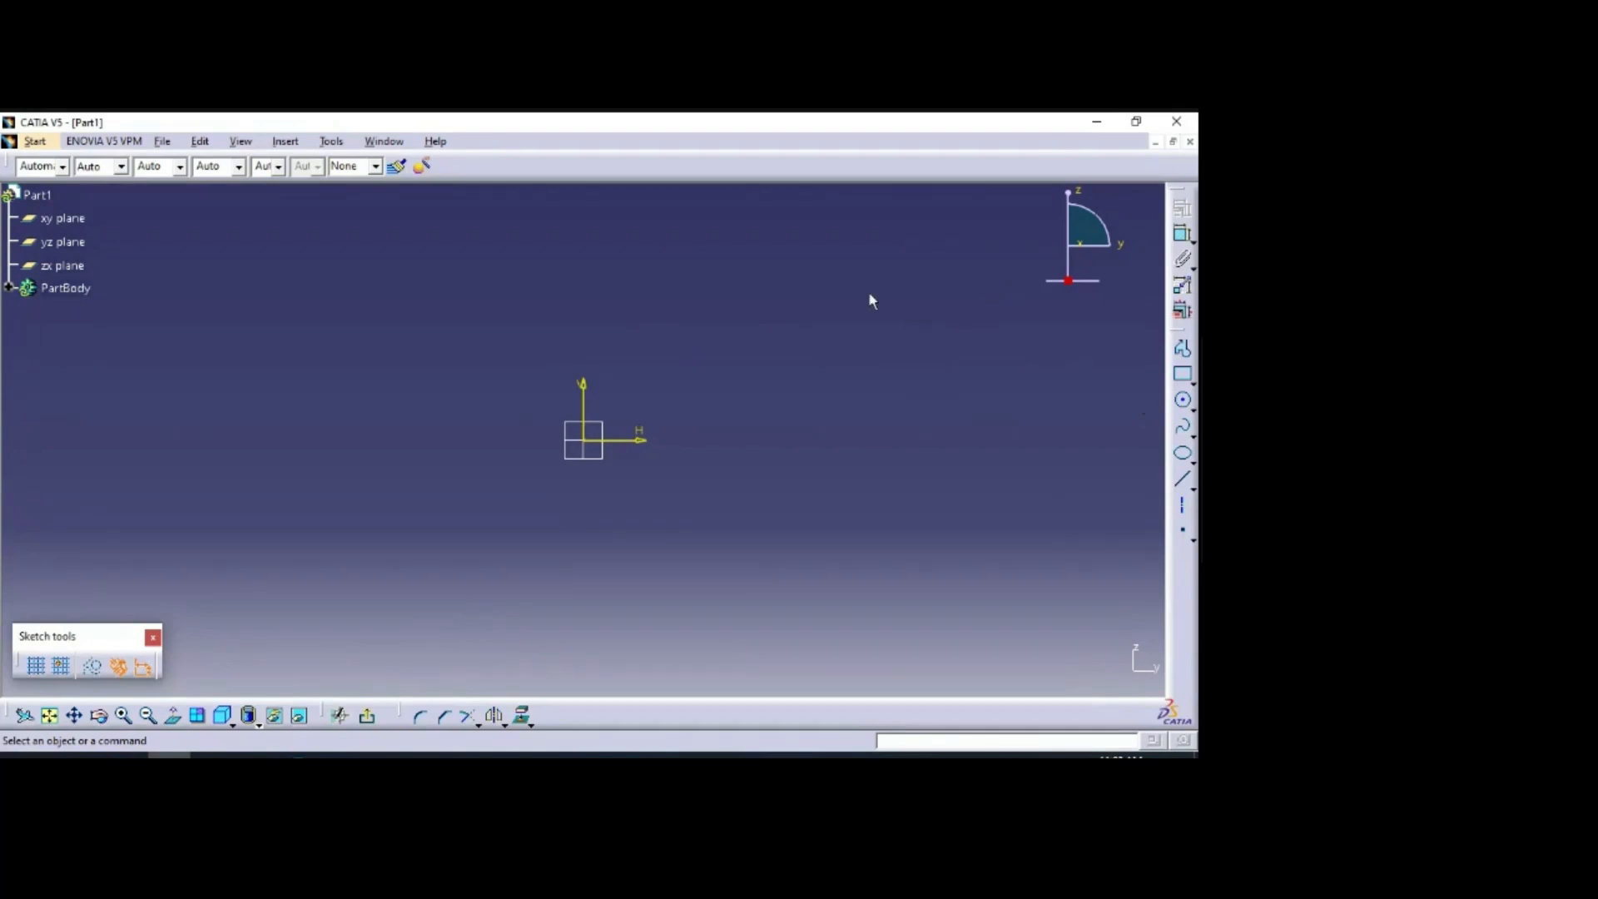
Step: Close the current part and create a new mechanical design part named Part1 with hybrid design enabled
left_click(1190, 143)
left_click(641, 474)
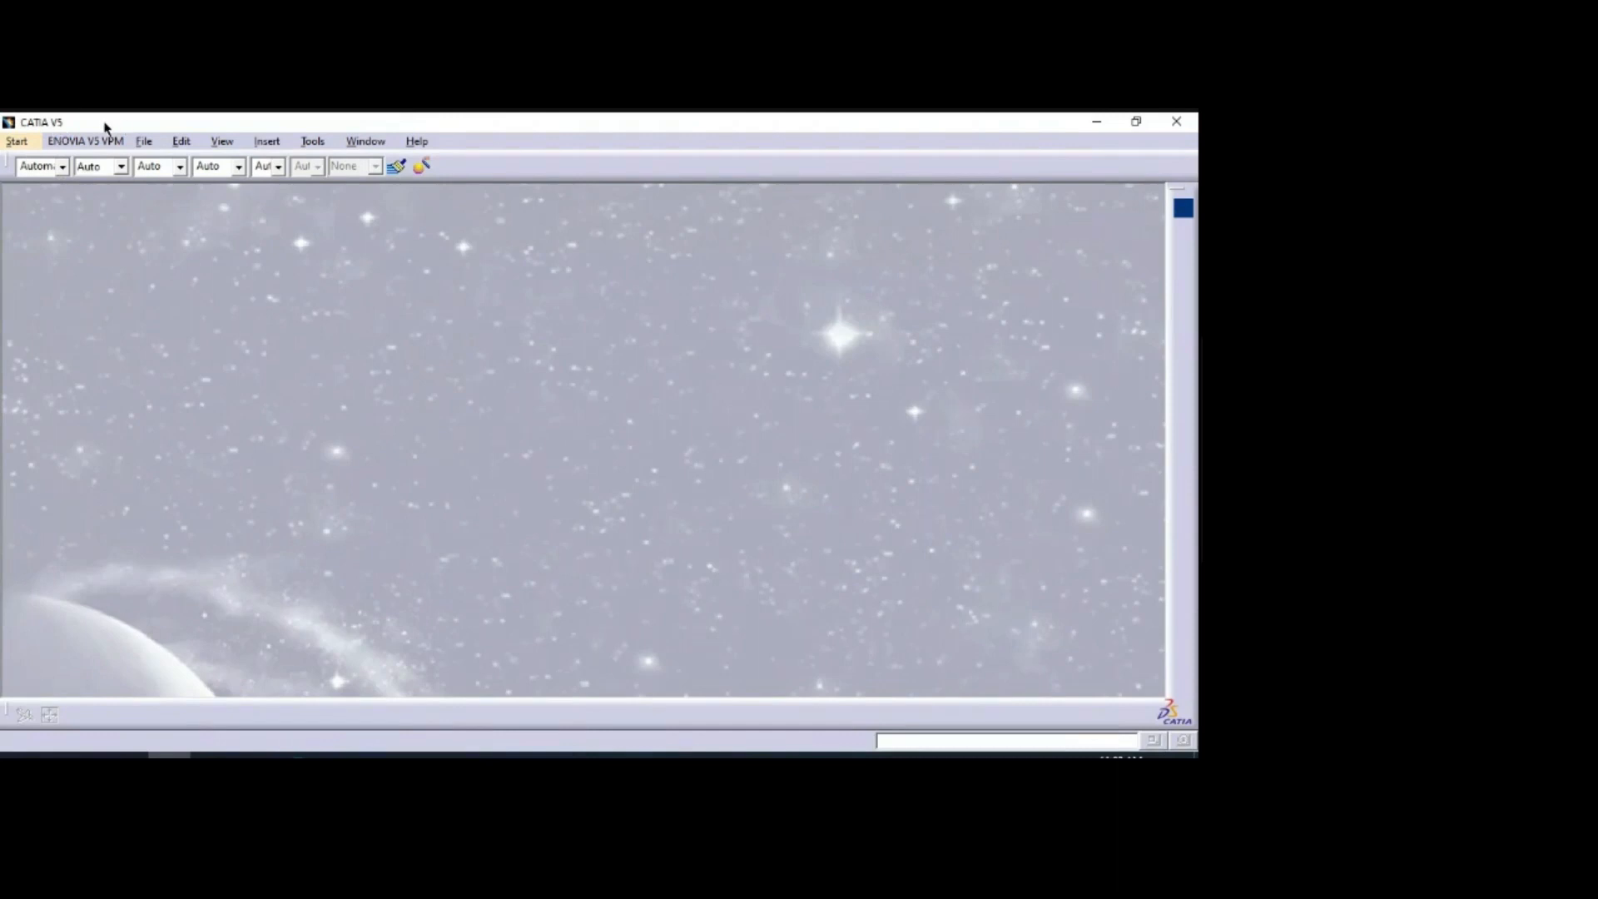
left_click(17, 142)
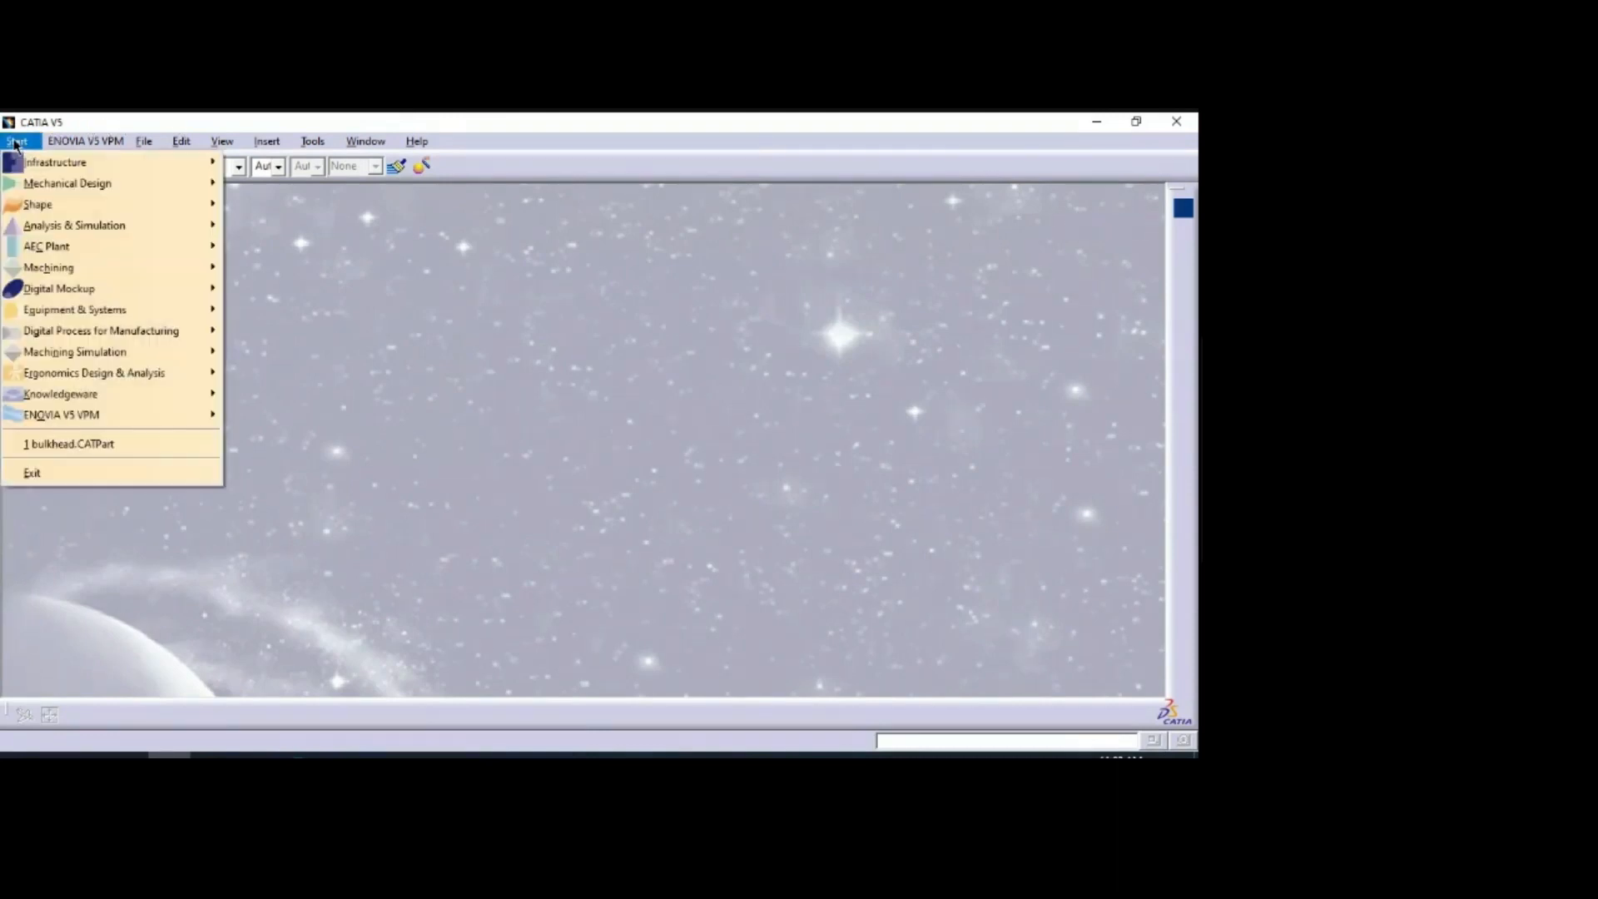
mouse_move(140, 201)
mouse_move(100, 183)
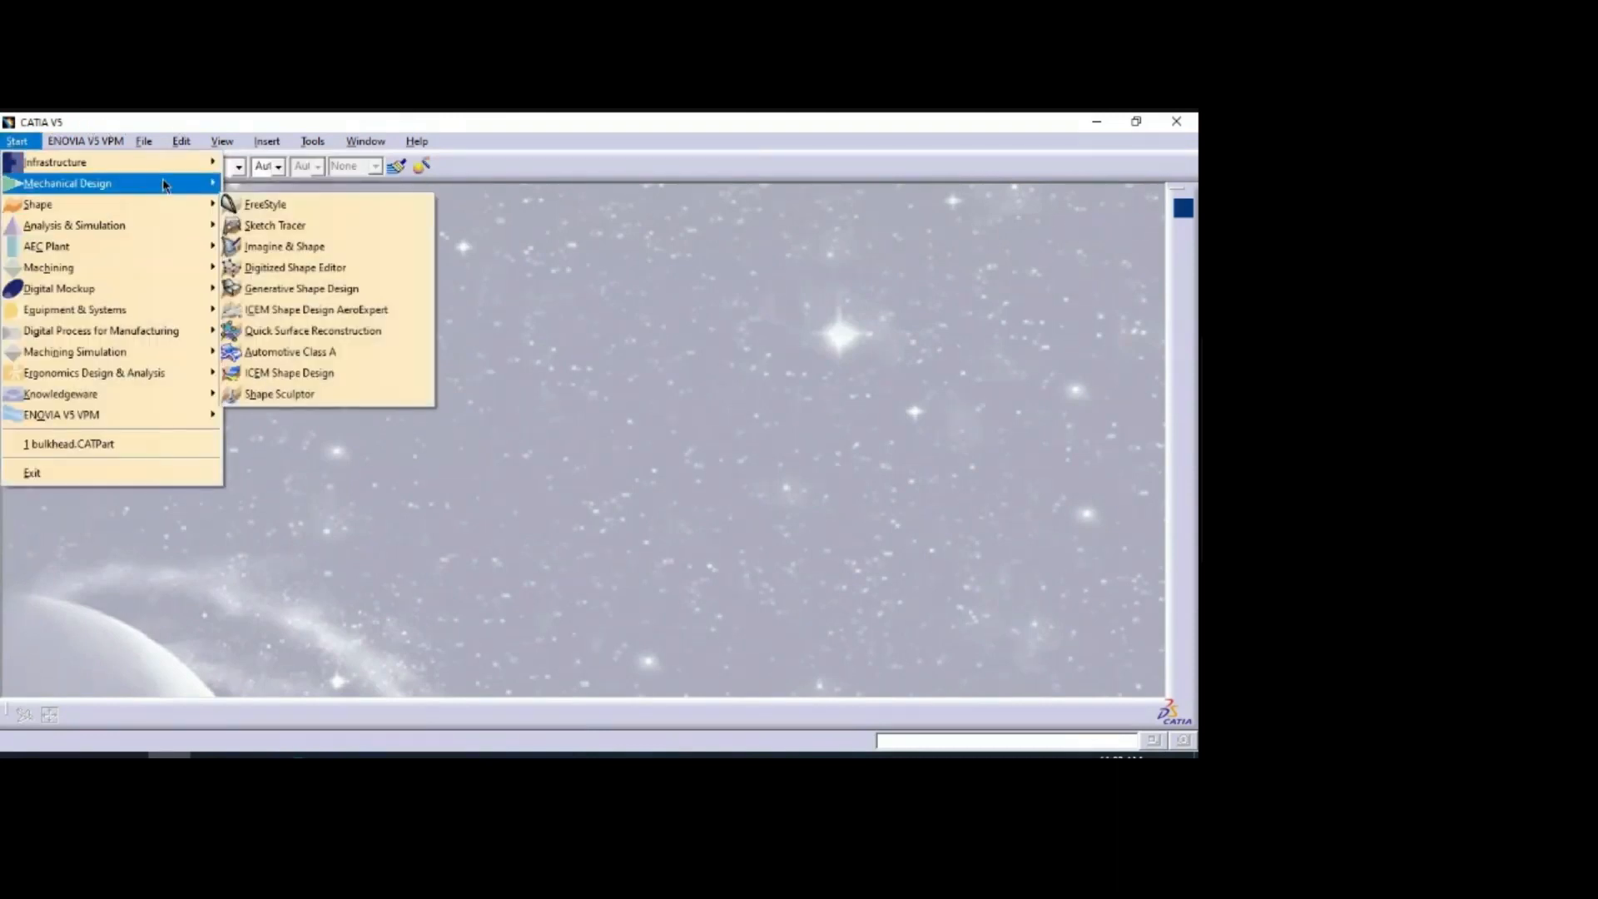
left_click(282, 183)
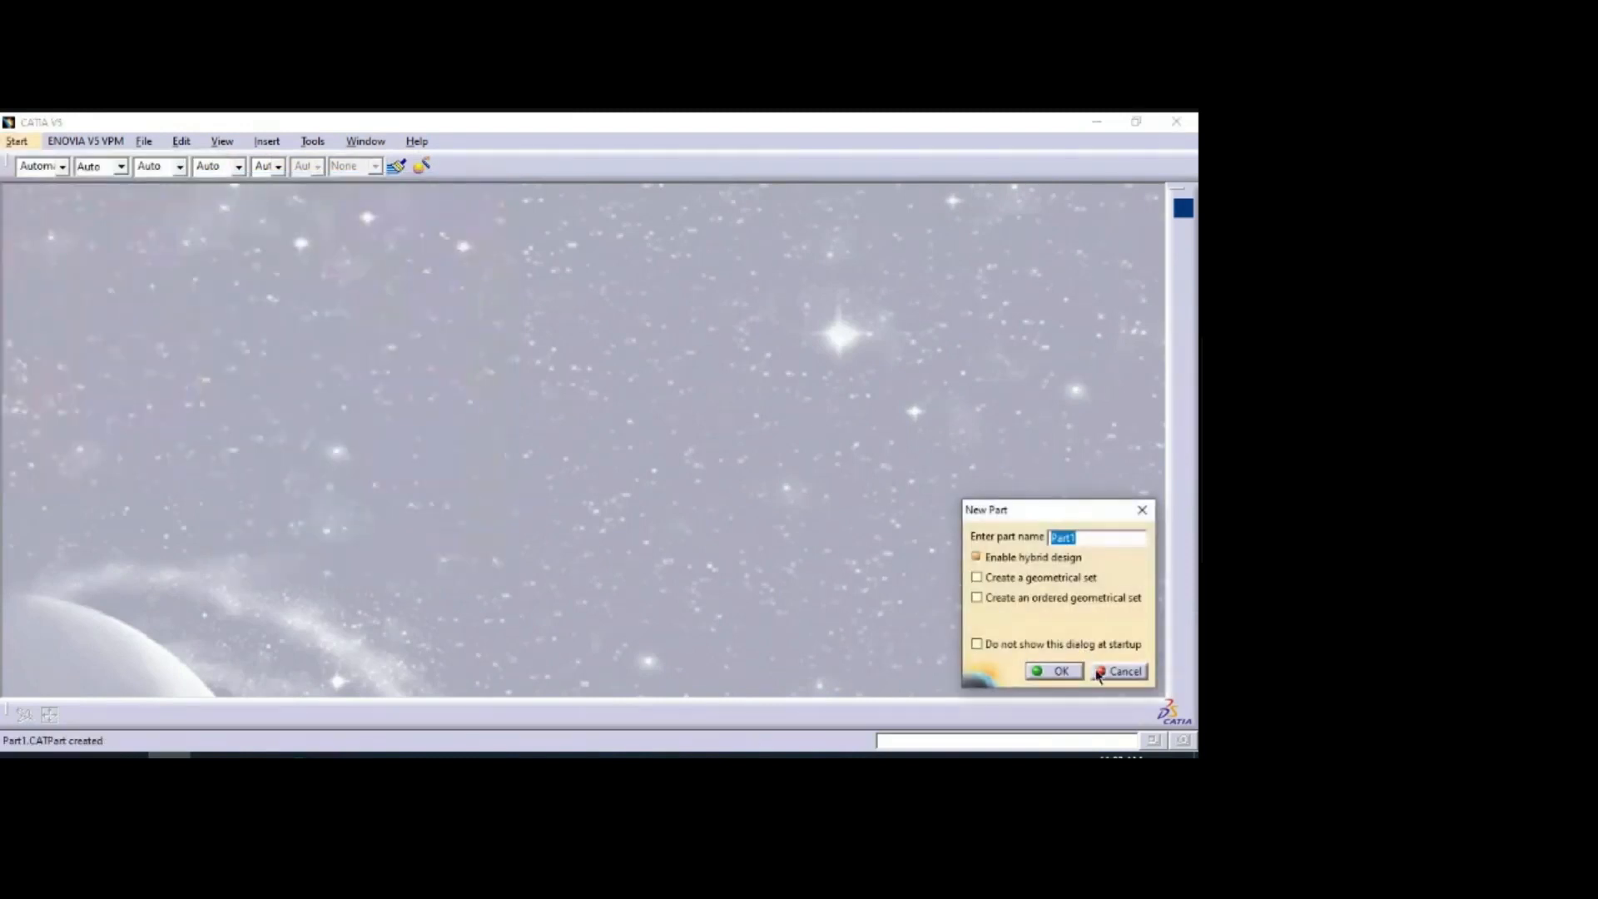
left_click(1055, 670)
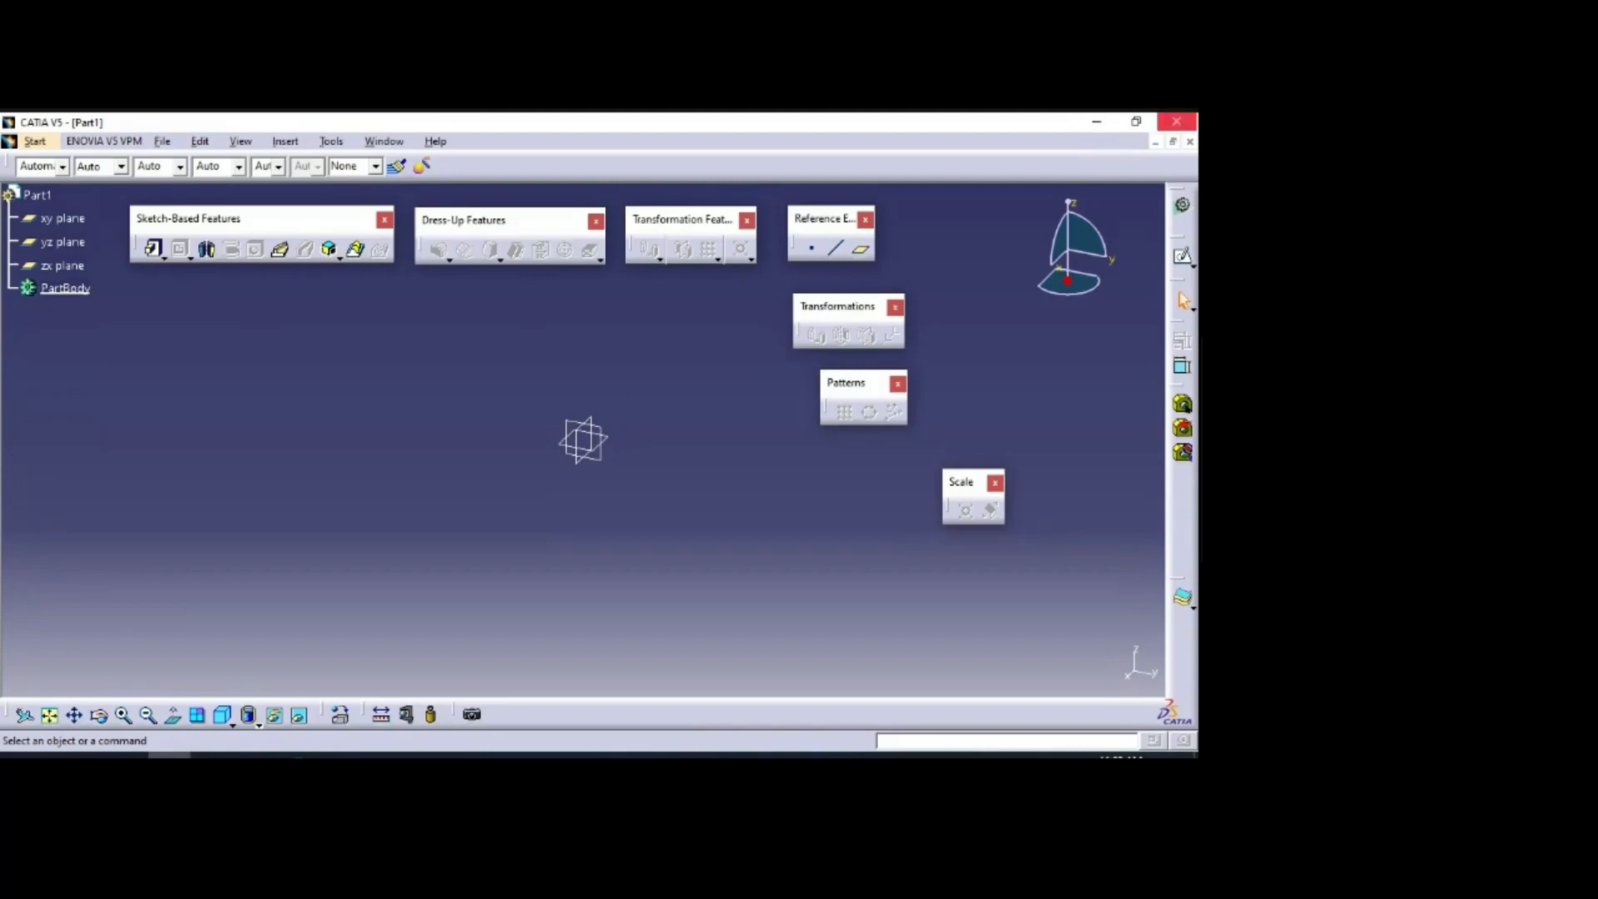
Step: Switch to Google Chrome and search in a new tab for "naca 2412 coordinates"
left_click(1096, 123)
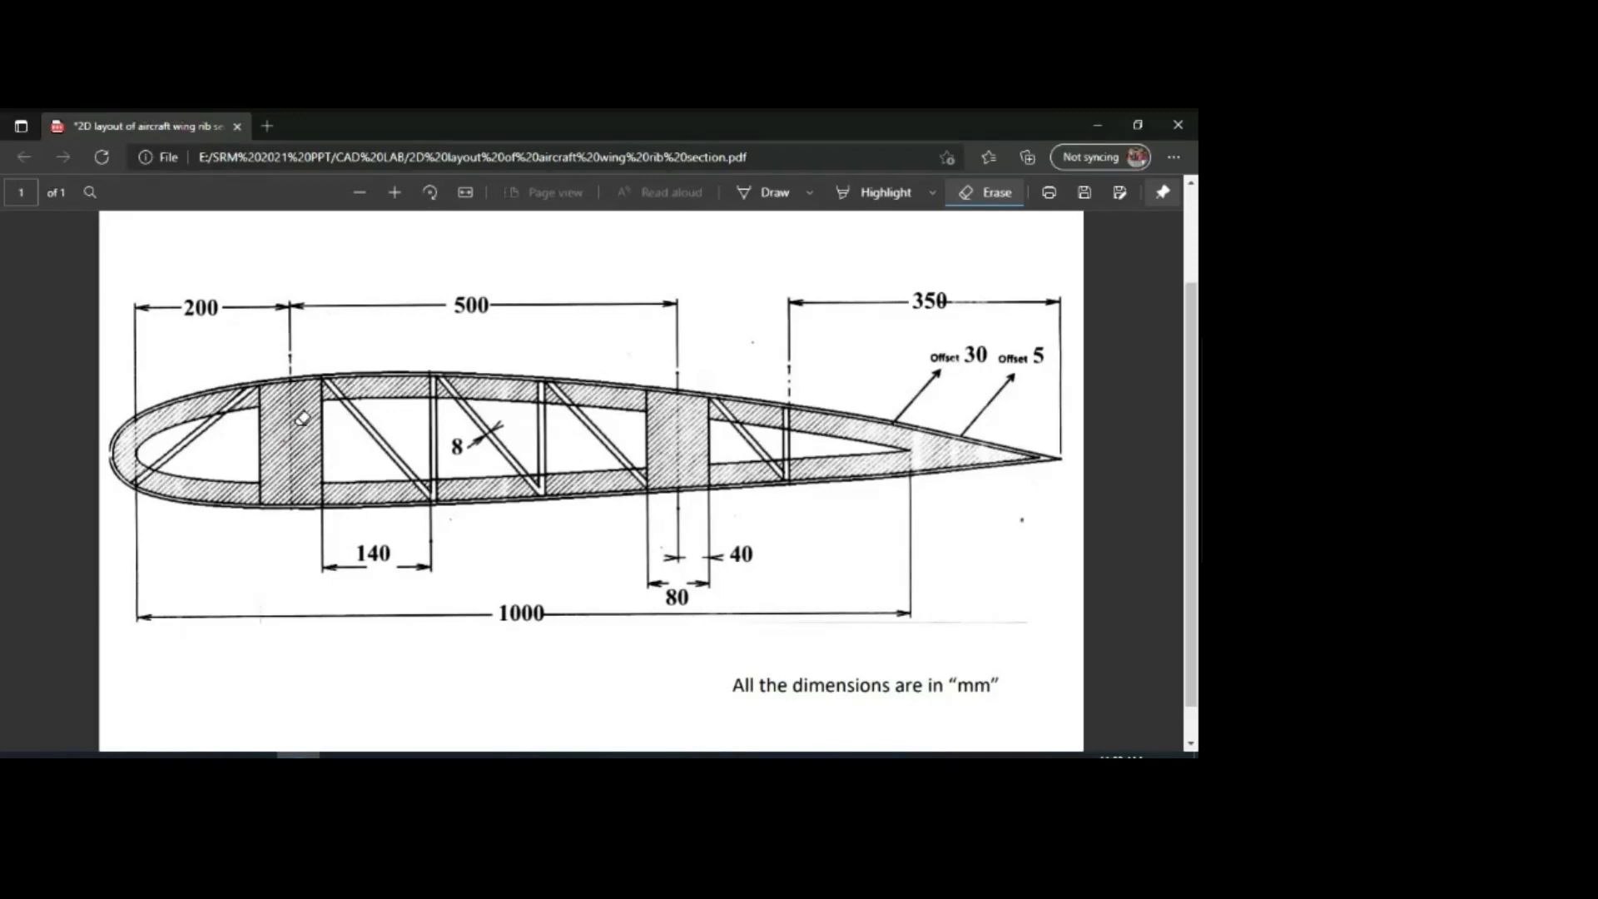
left_click(1097, 125)
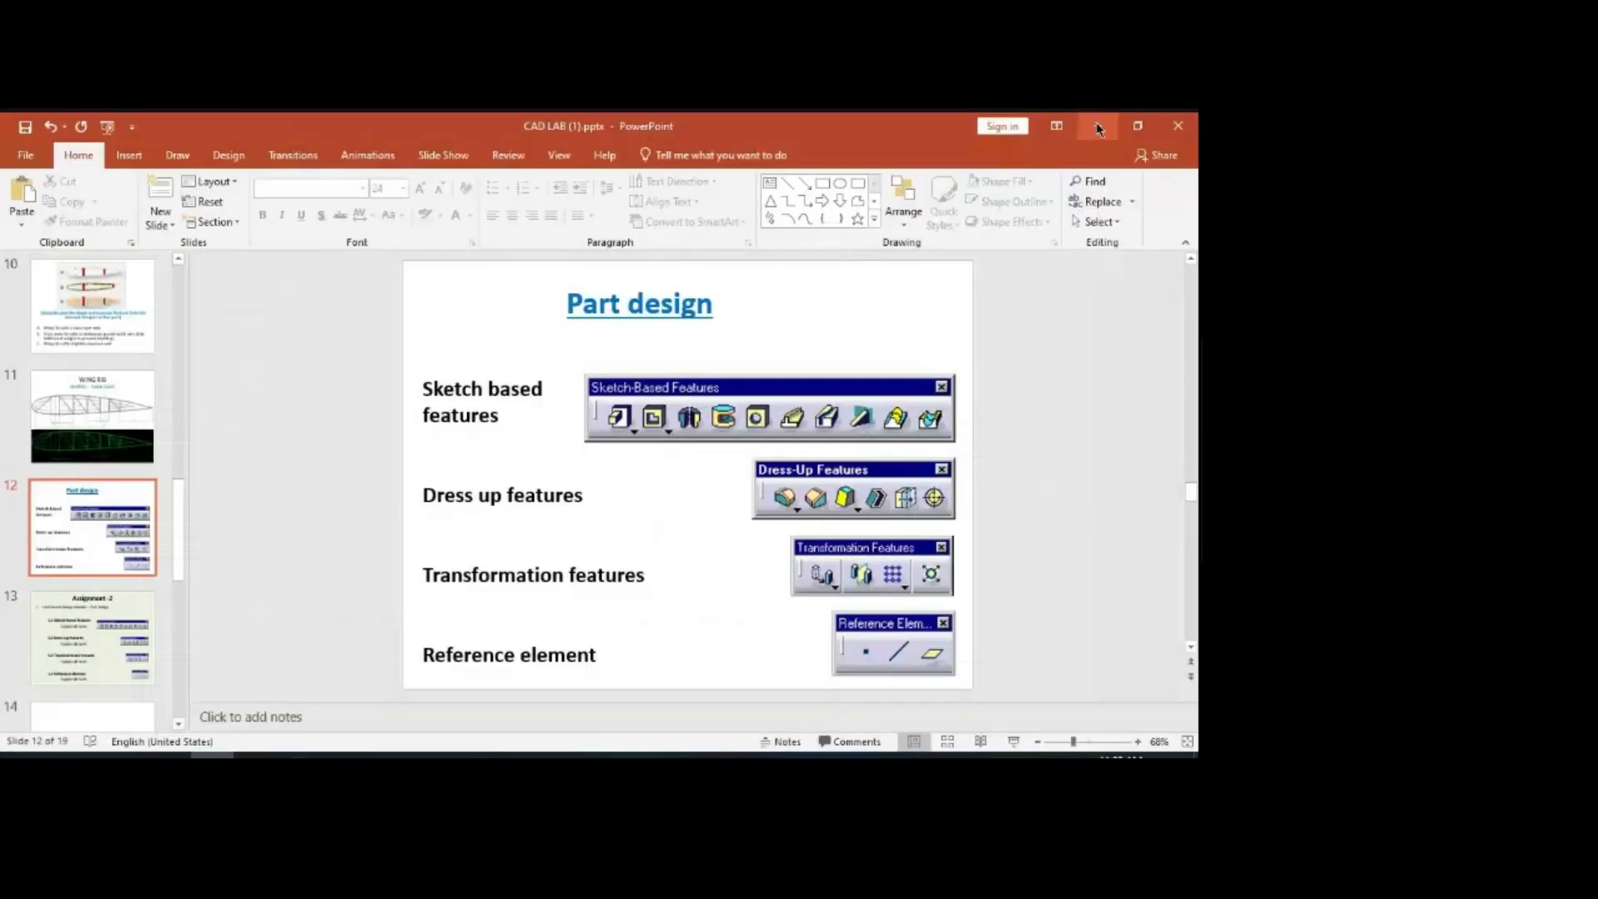
mouse_move(256, 753)
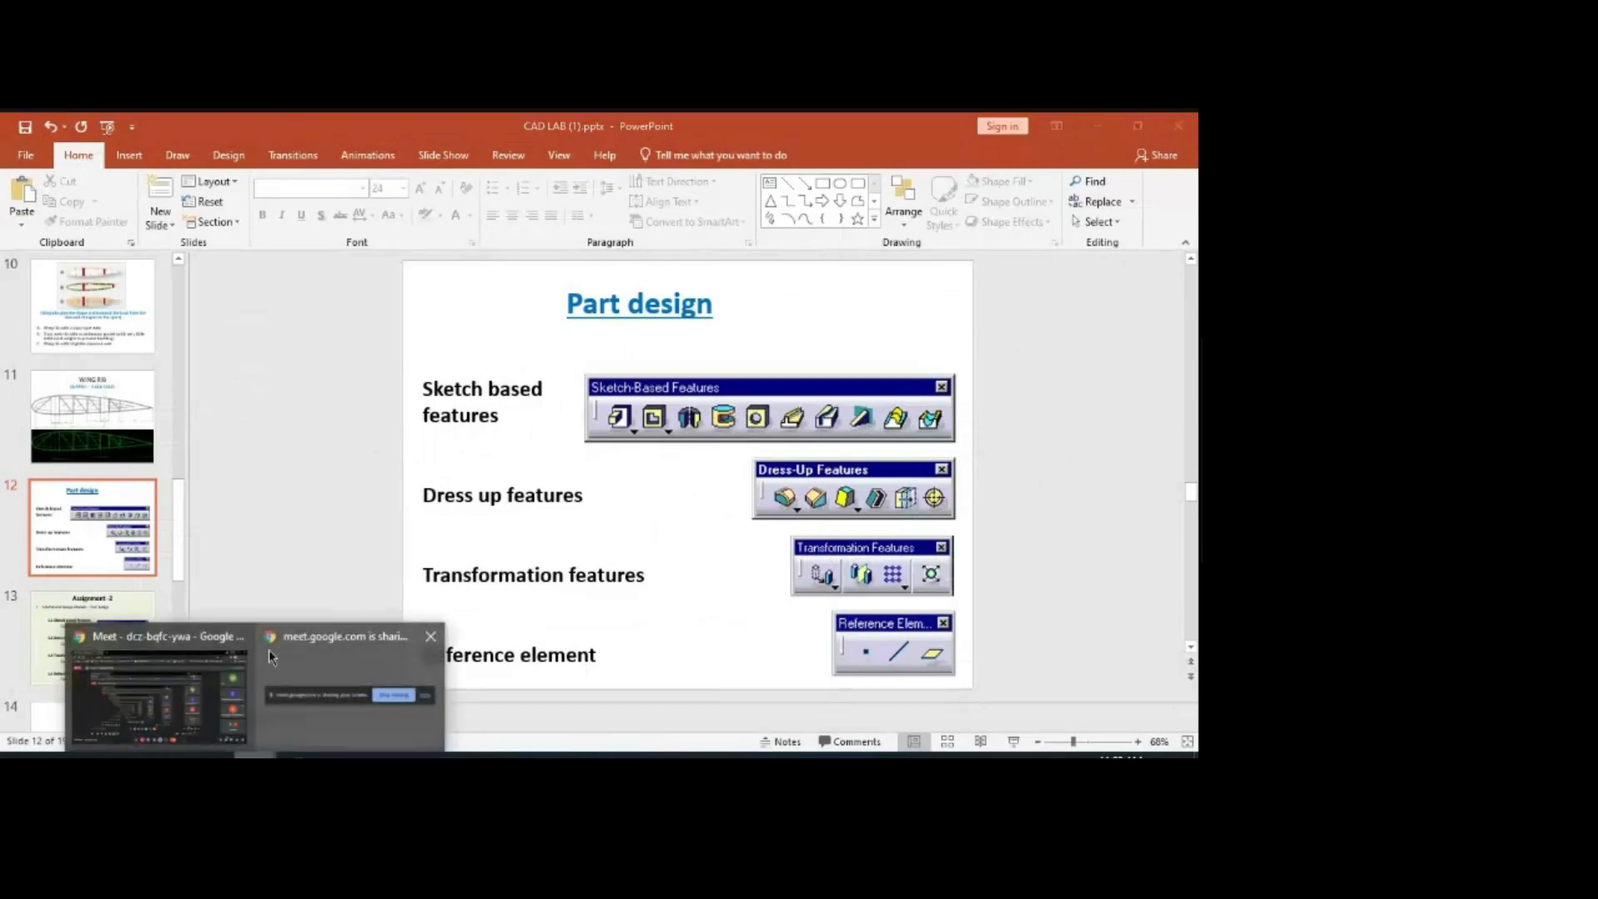
left_click(191, 640)
key("ctrl+t")
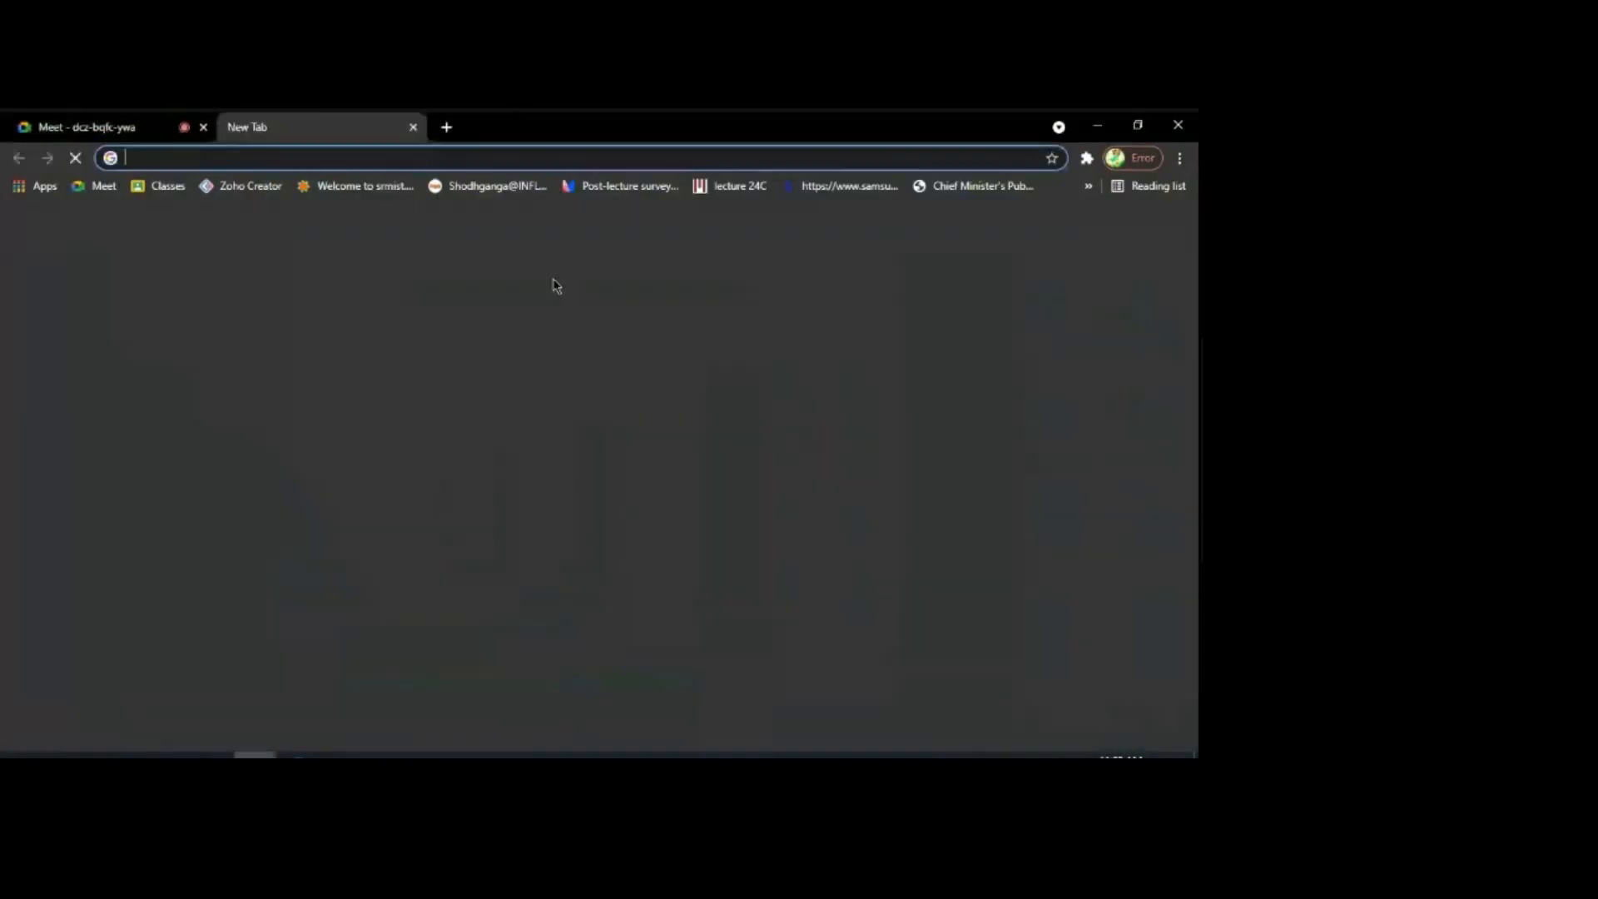
type("nac")
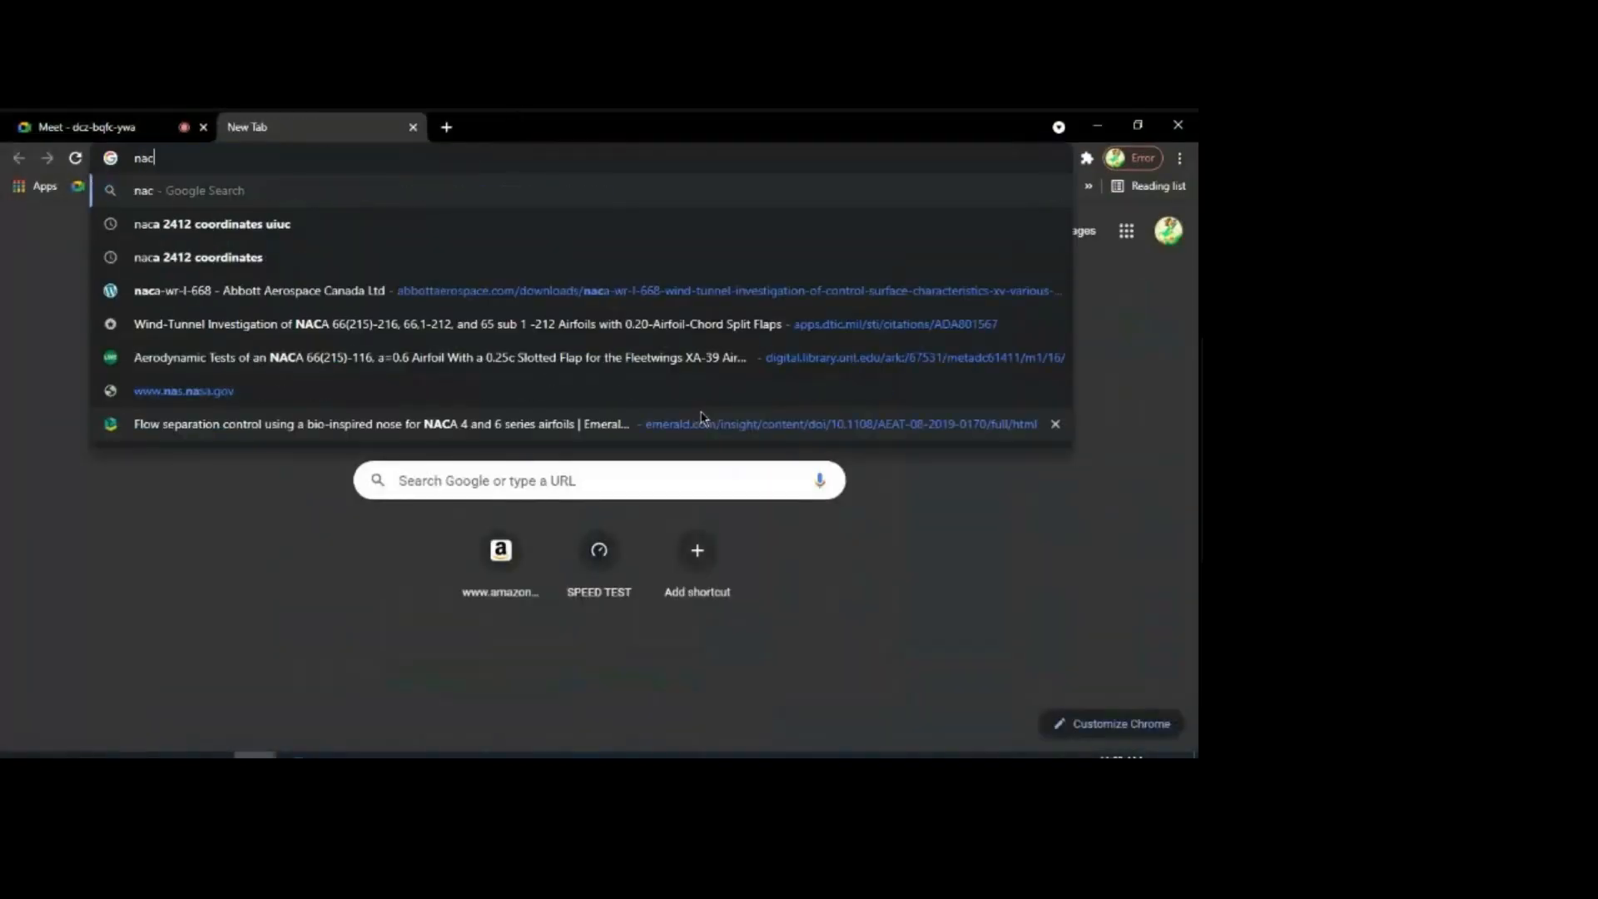
type("a 2412")
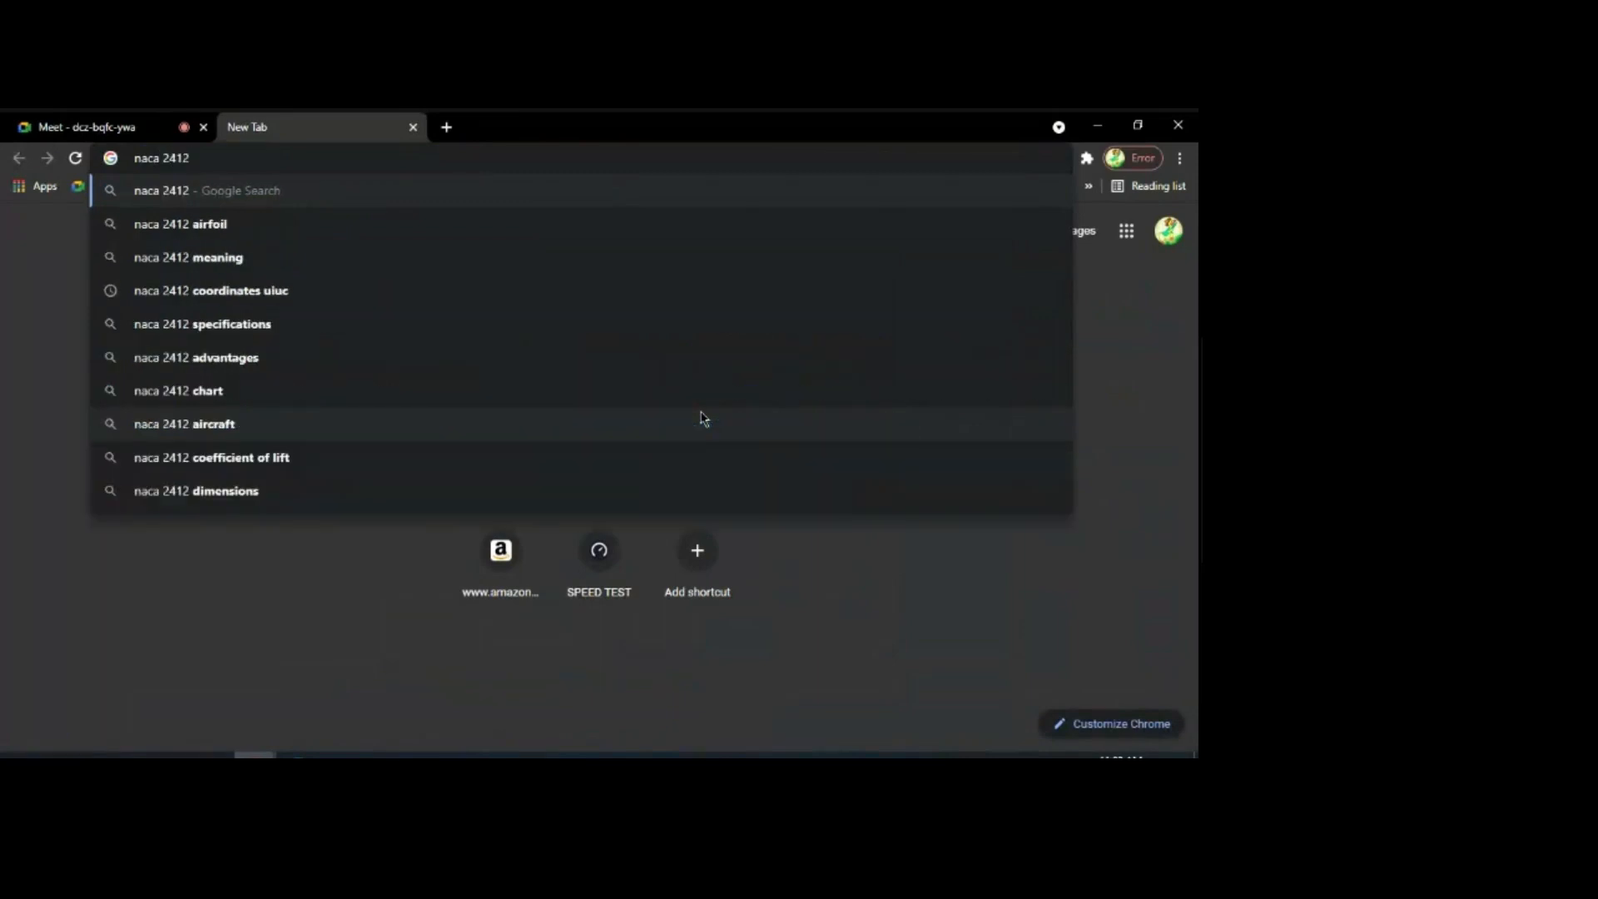
type(" co")
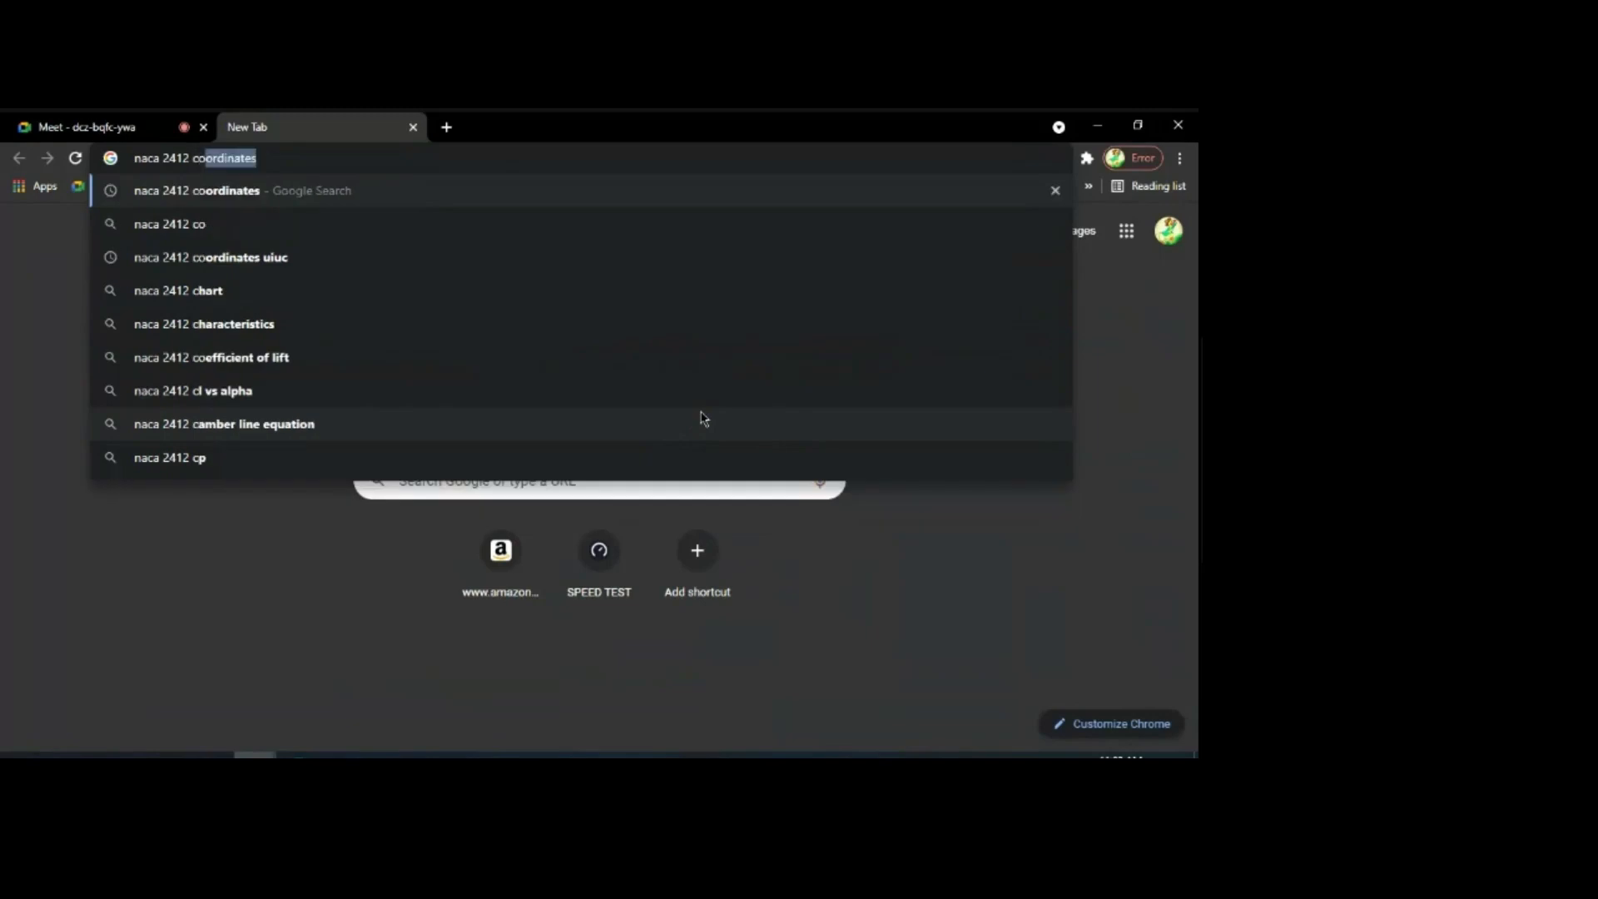
type("ordinates")
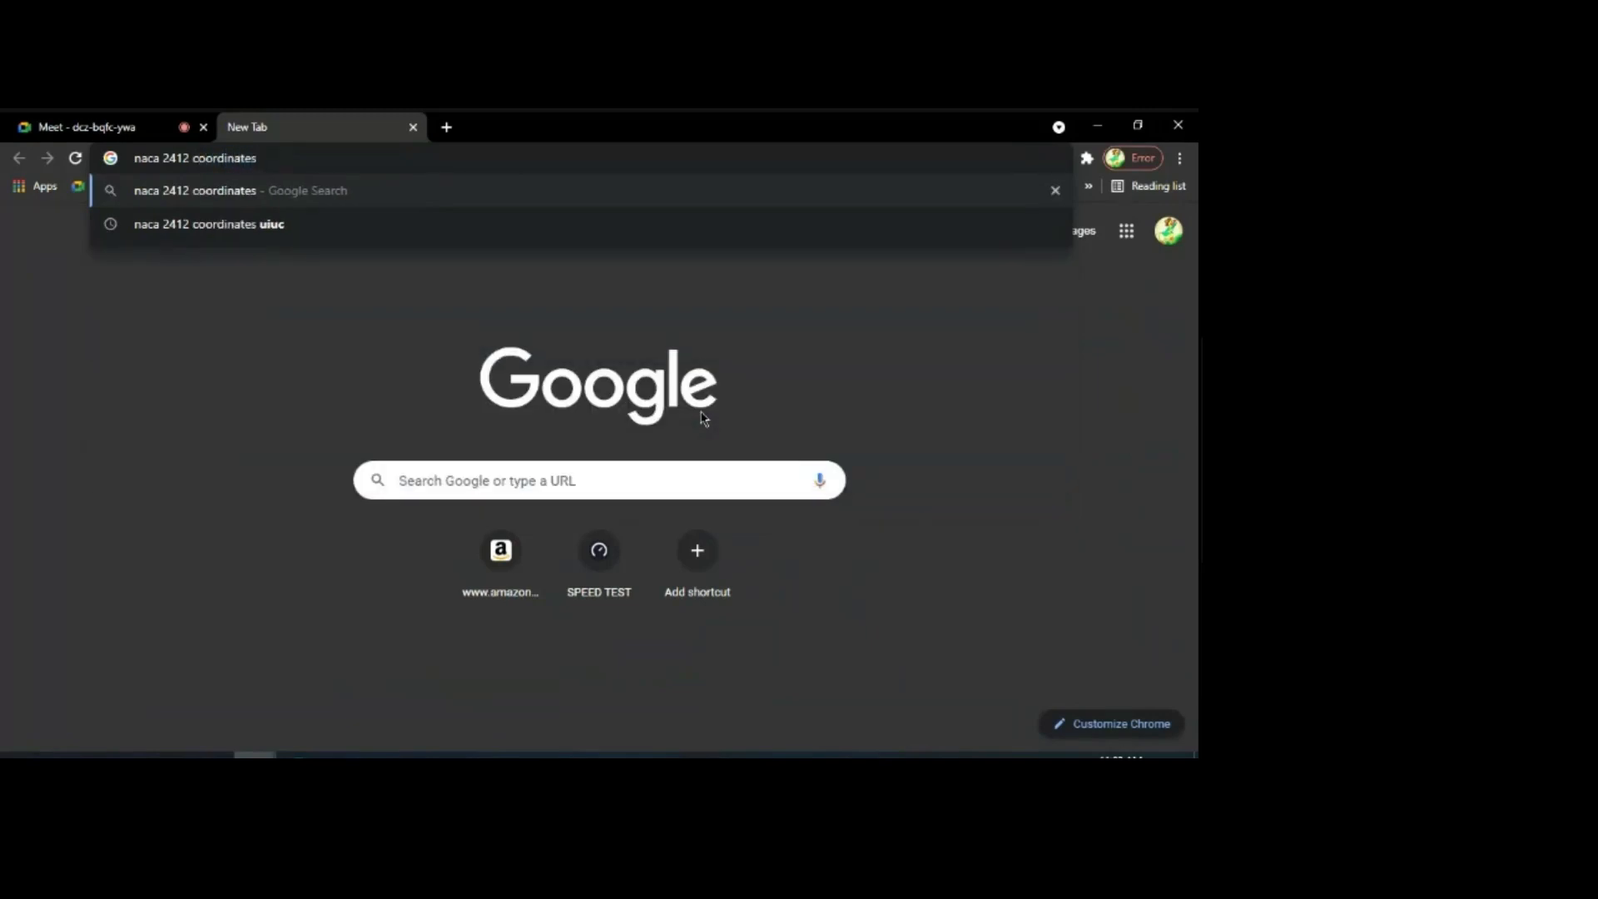
key("Return")
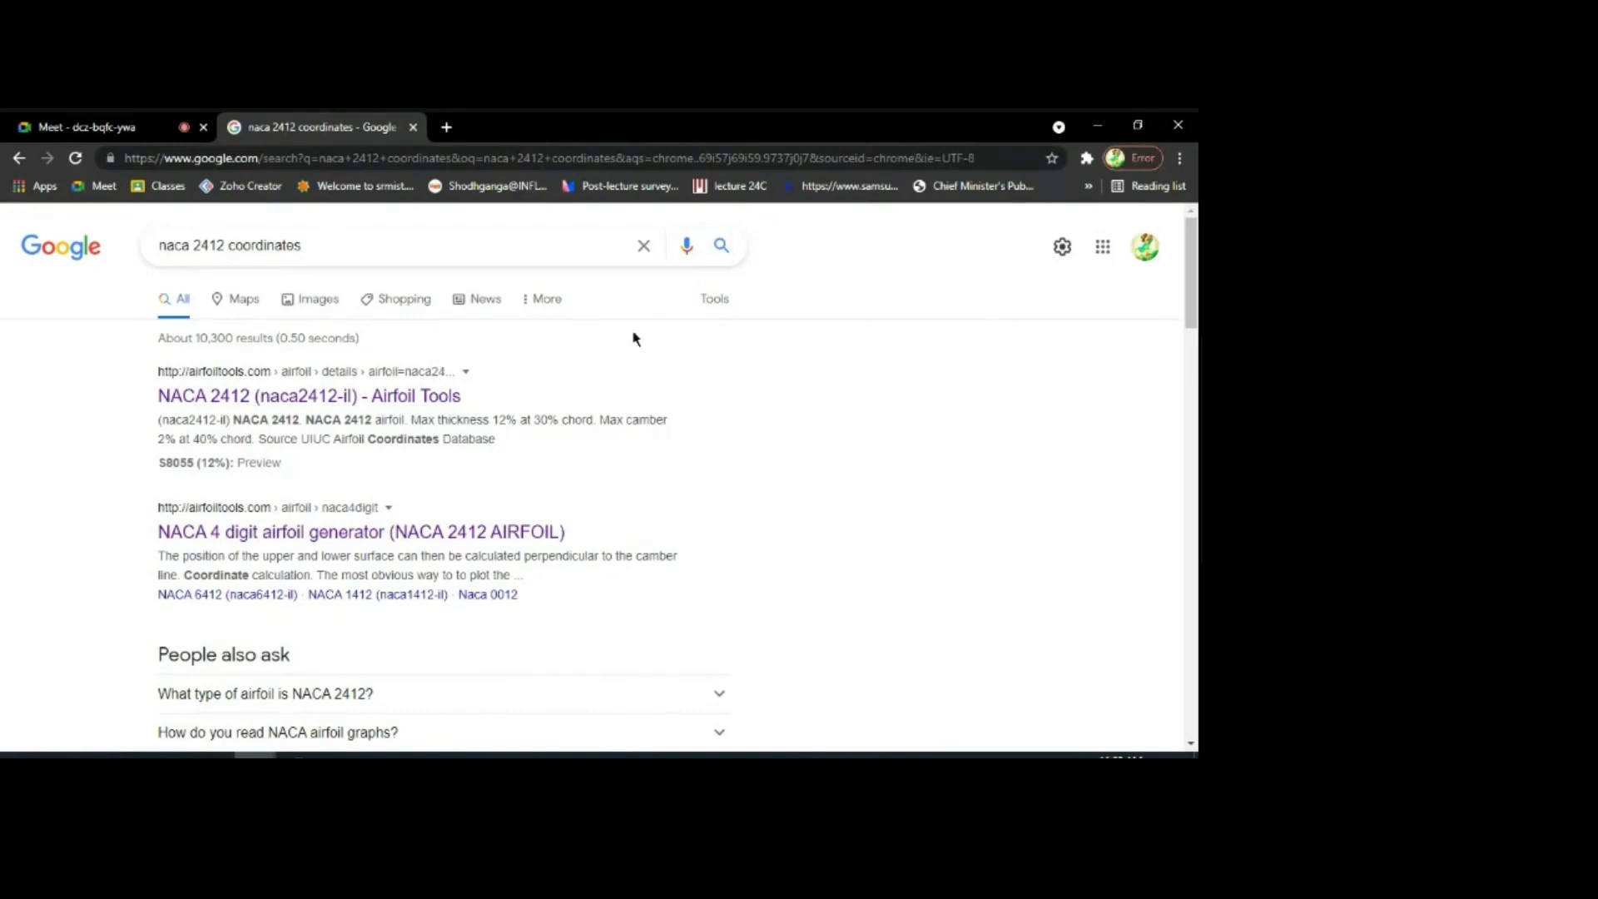
Step: Open the Airfoil Tools result for NACA 2412 (naca2412-il) in a new tab and switch to it
right_click(280, 398)
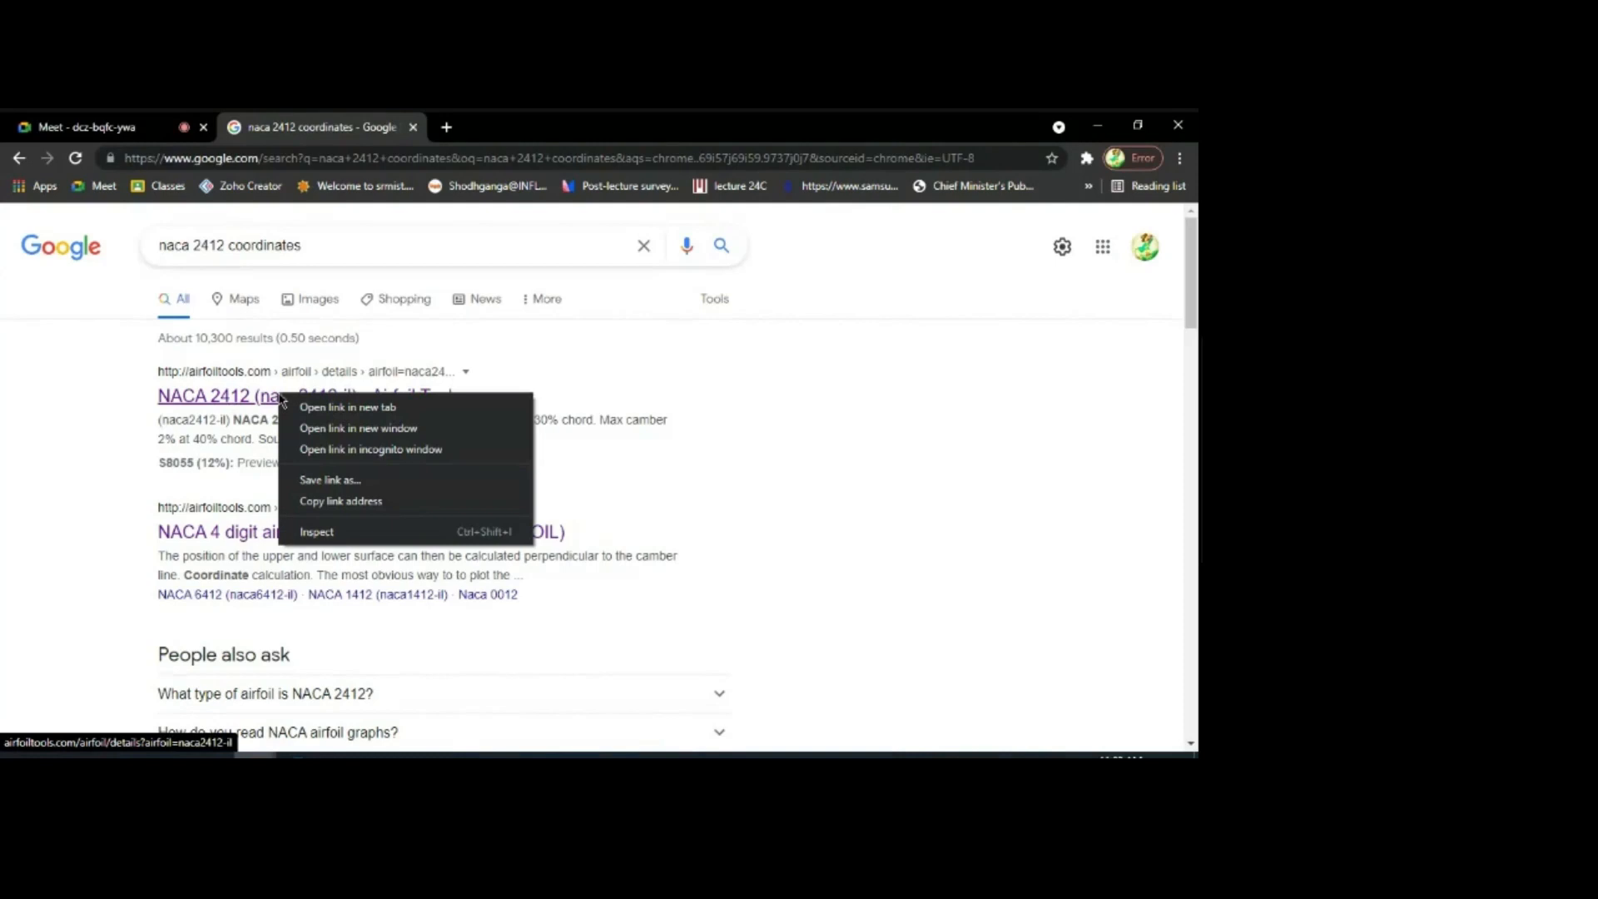
left_click(341, 407)
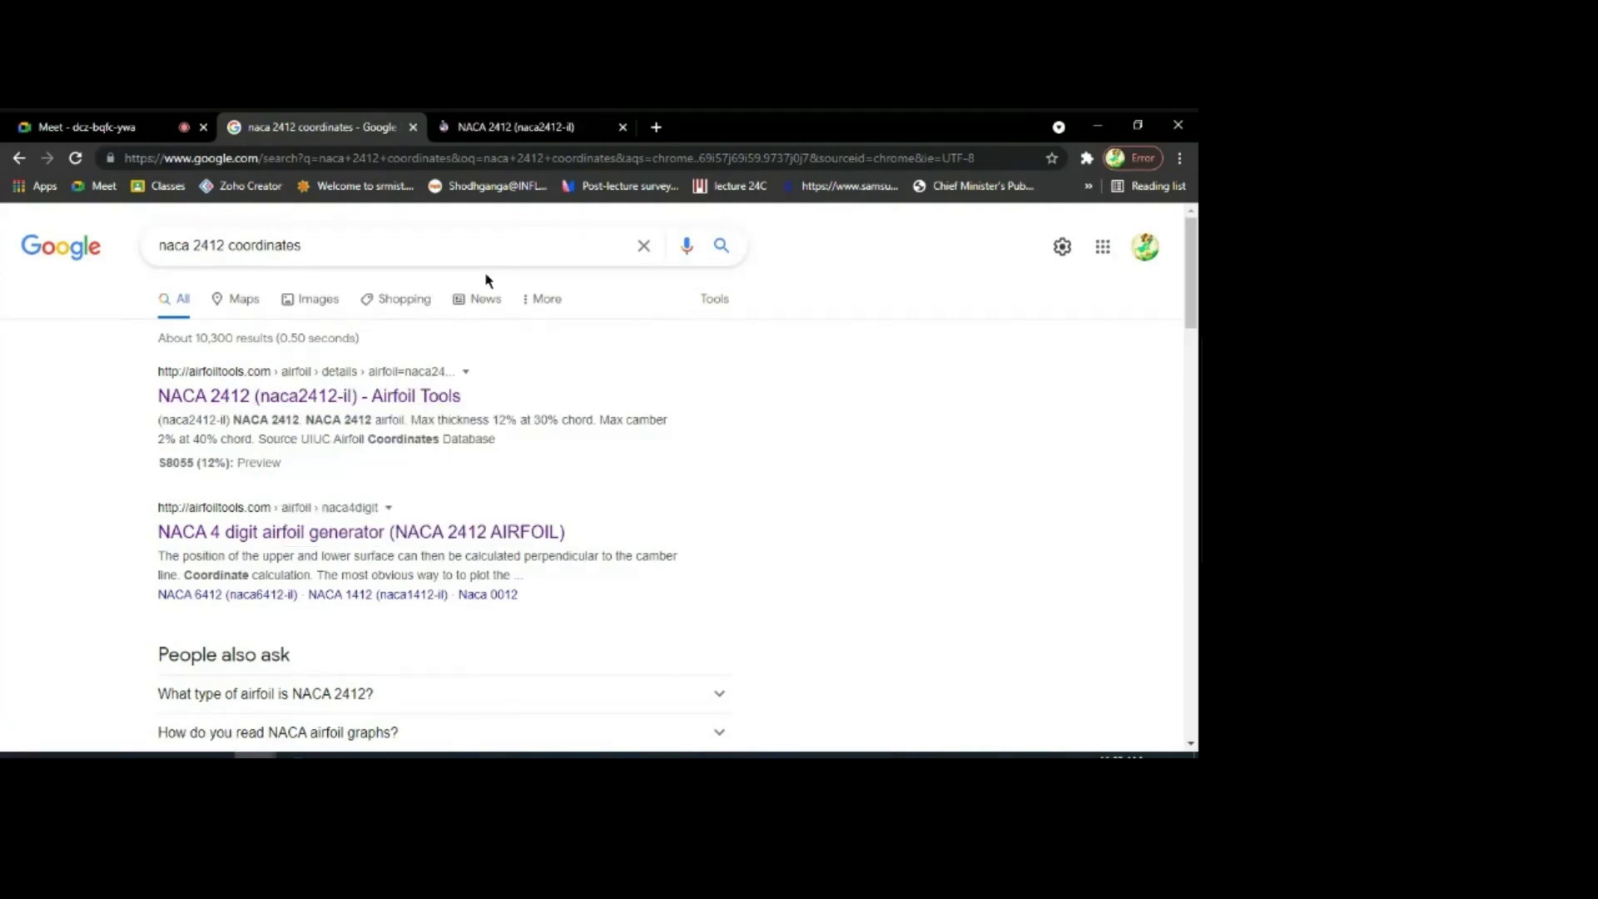
left_click(523, 129)
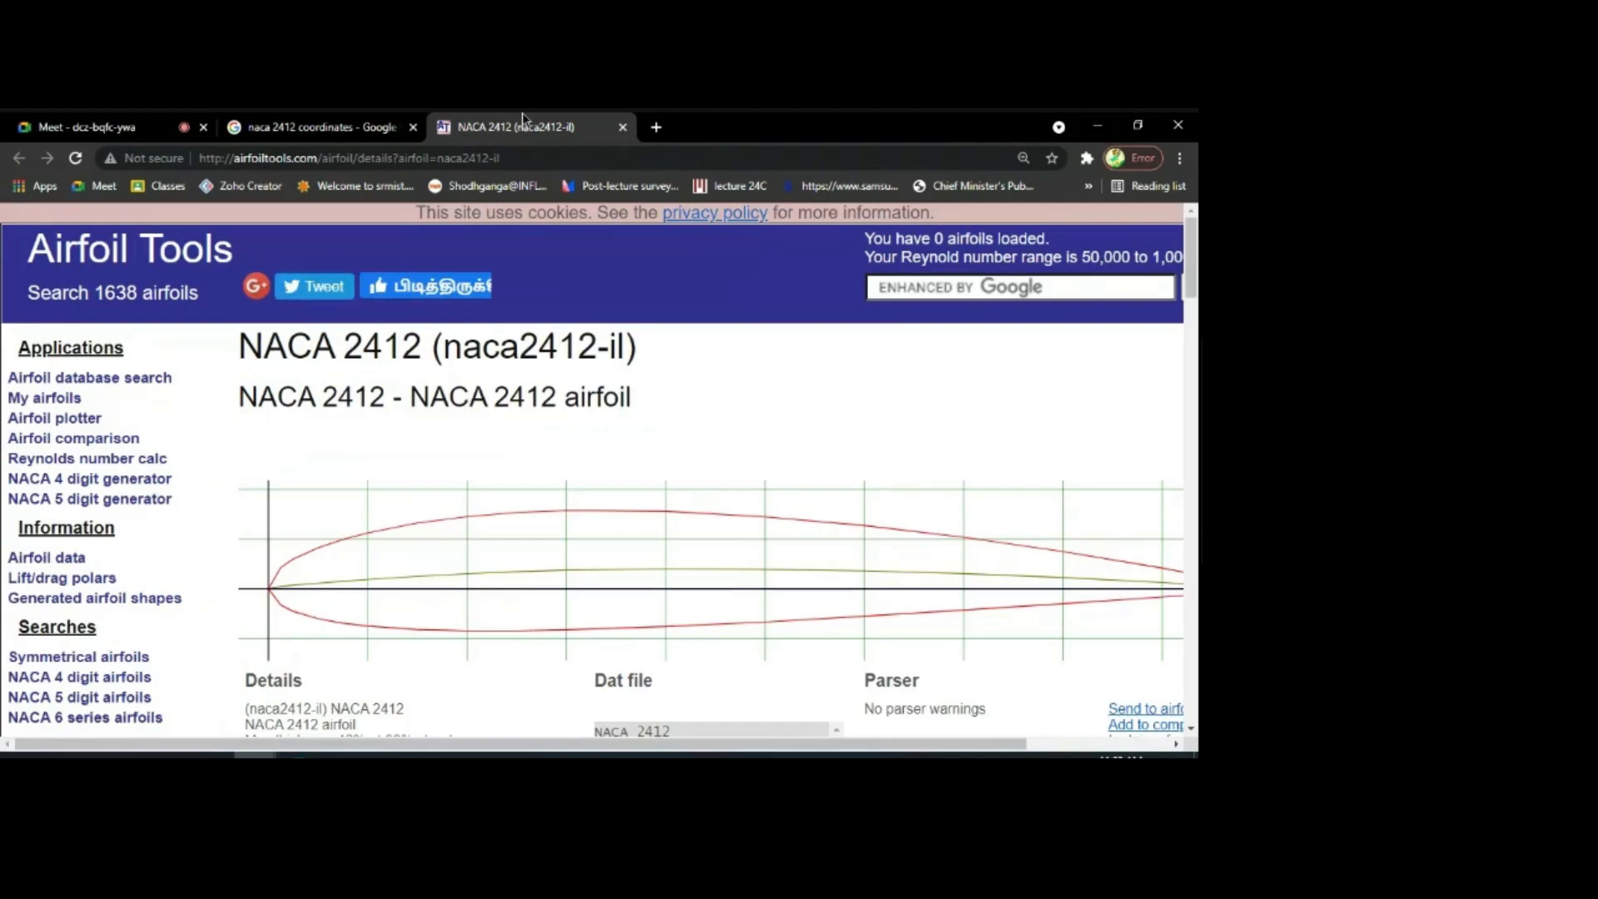
Step: Examine the full coordinate list in the NACA 2412 Dat file and open the source UIUC Airfoil Coordinates Database
scroll(585, 406, "down", 3)
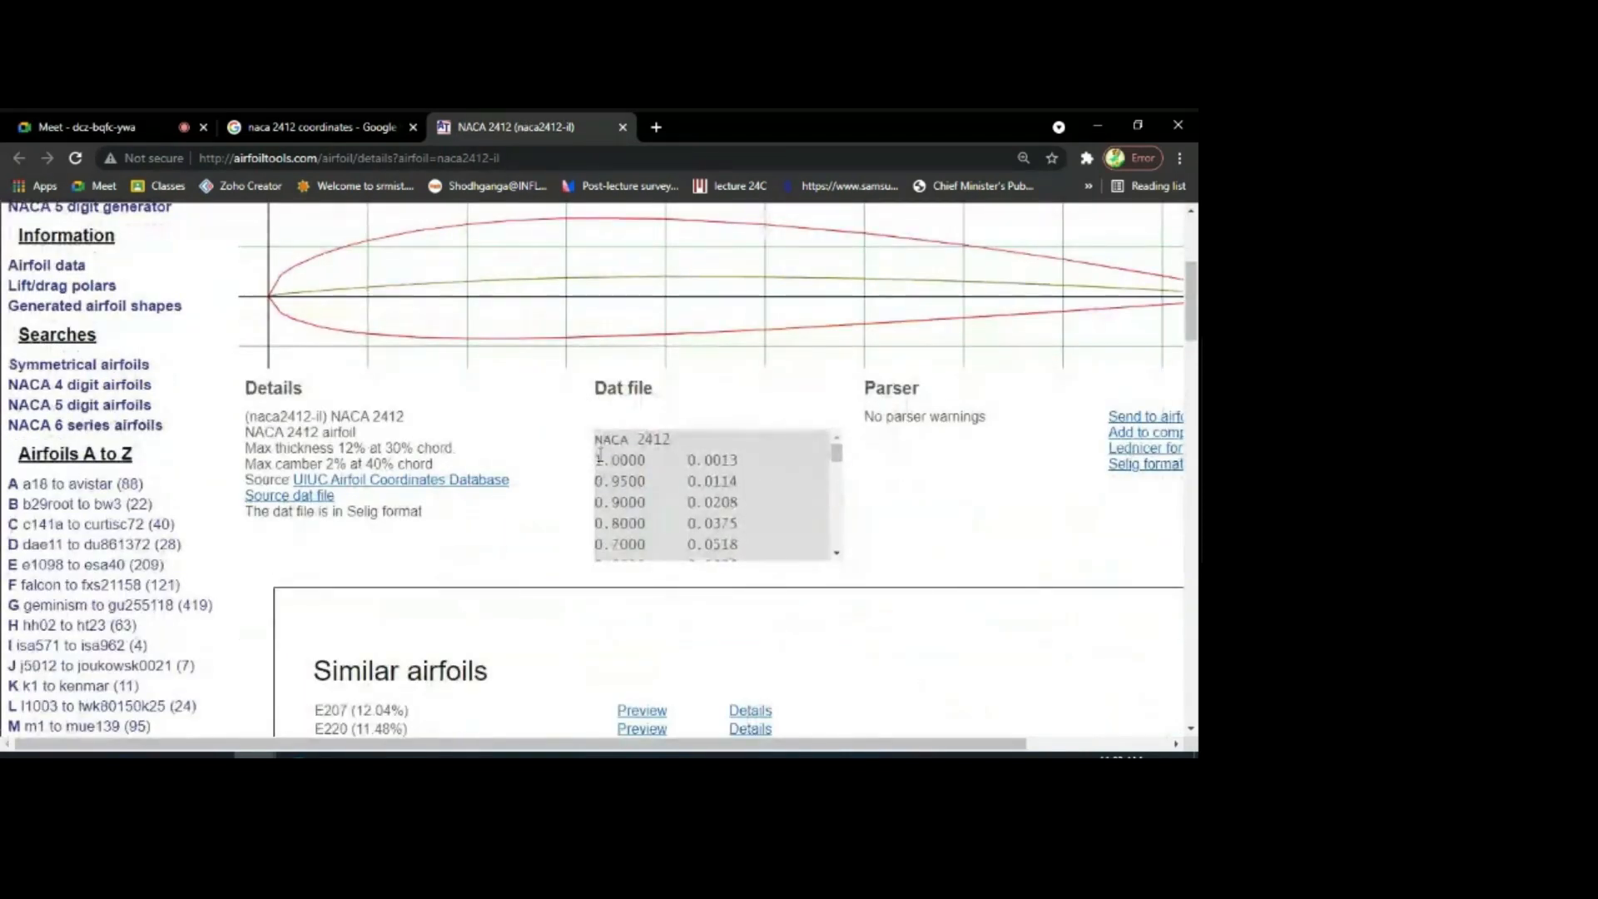
left_click_drag(591, 464, 734, 524)
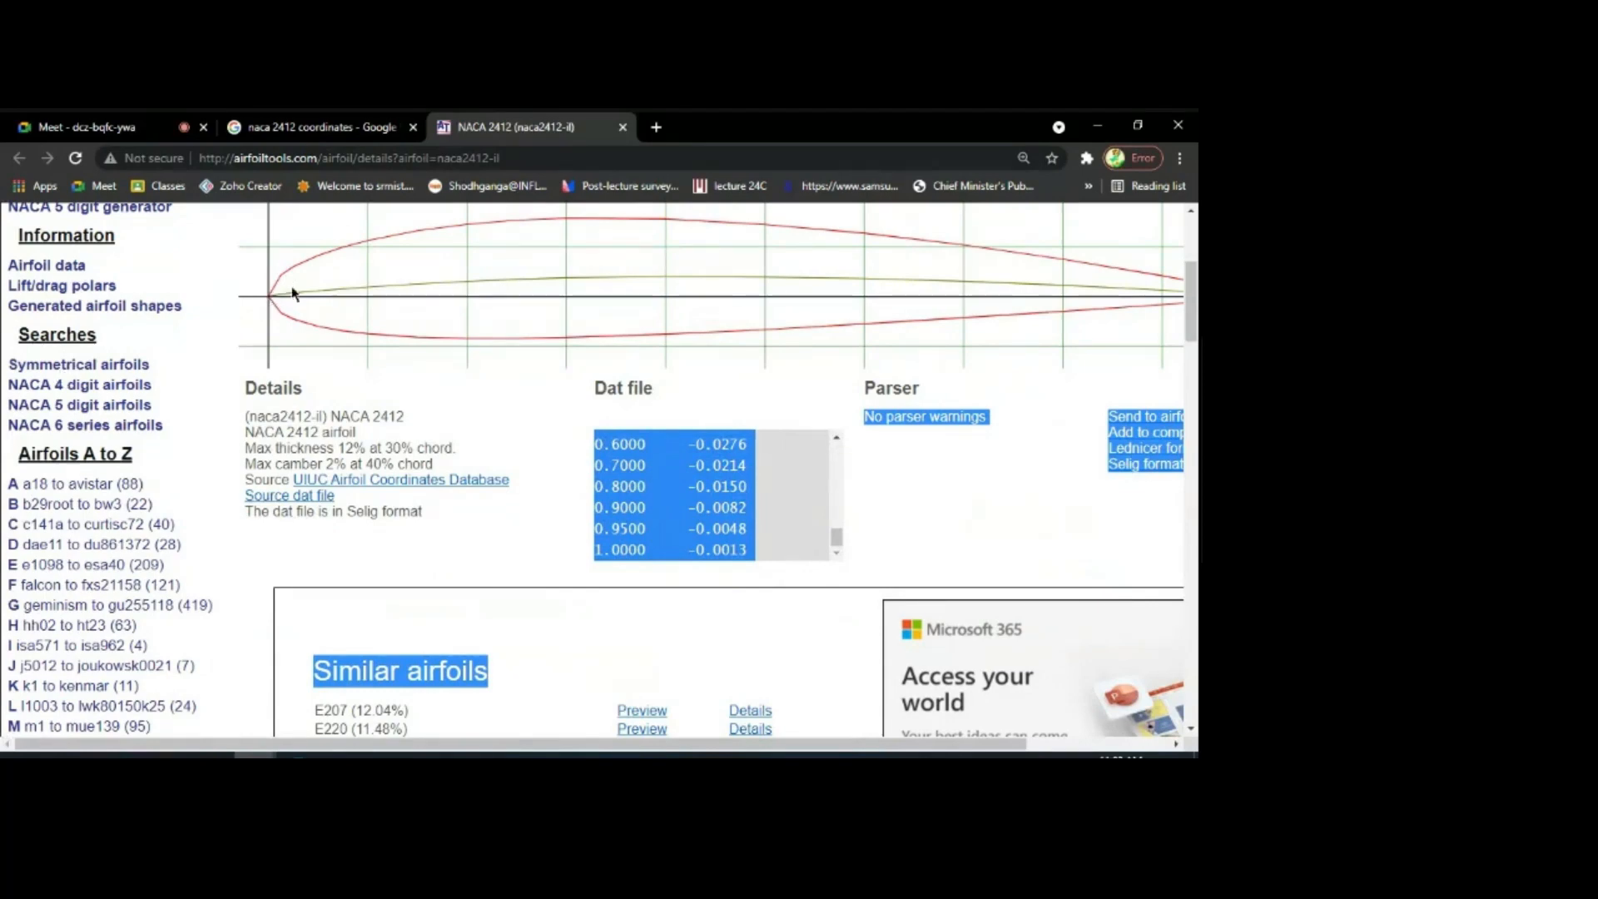
left_click_drag(815, 745, 933, 738)
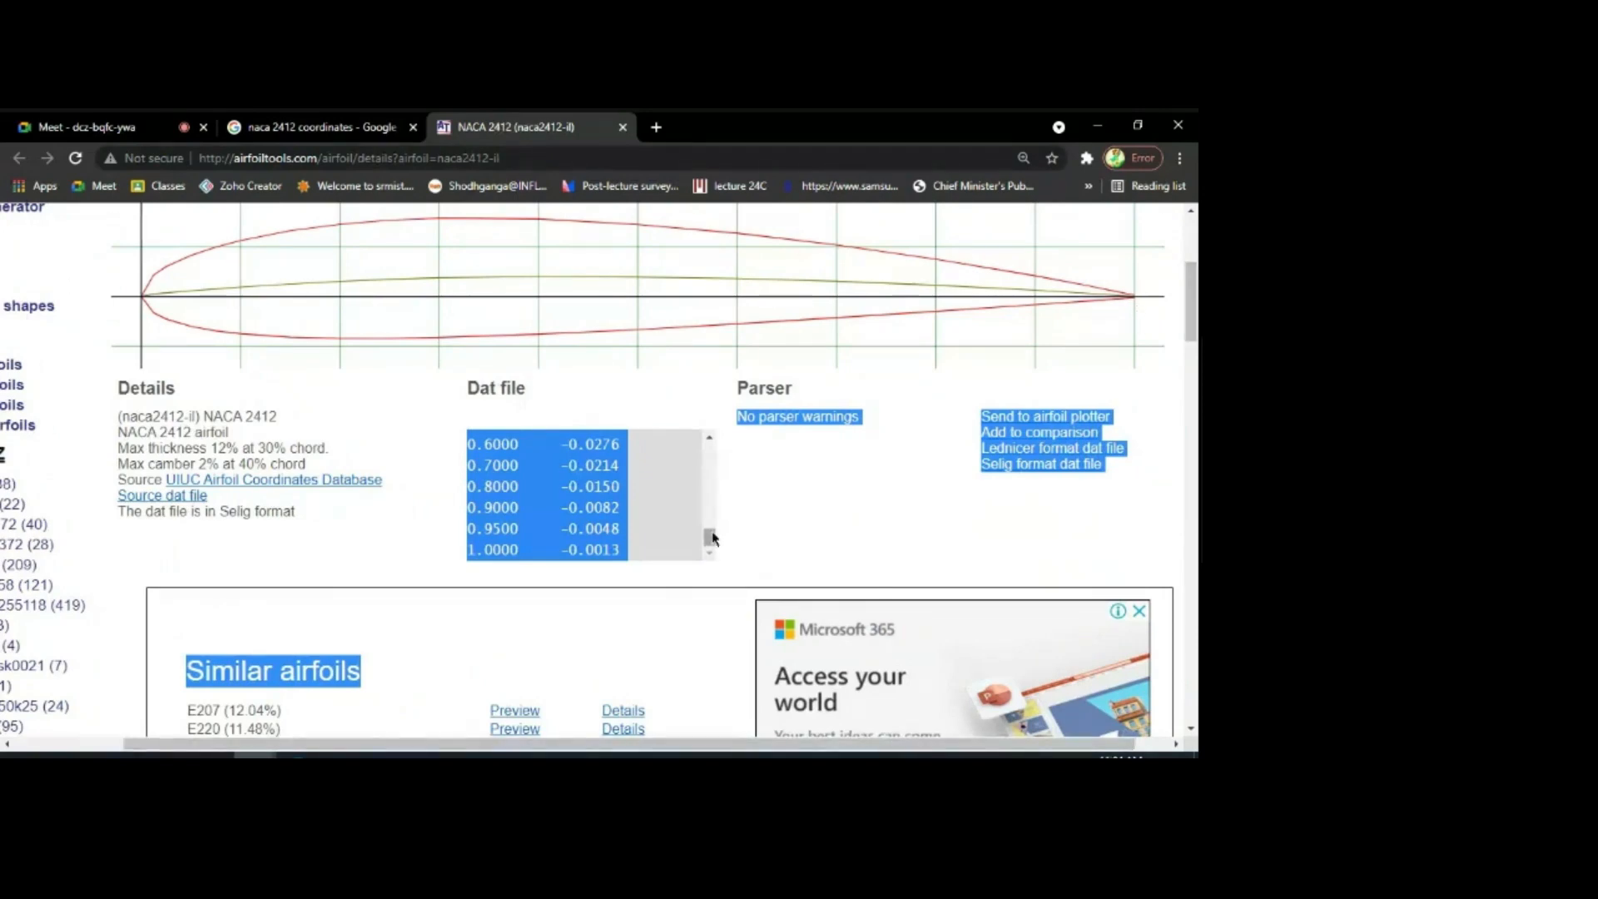
mouse_move(712, 536)
left_mouse_down()
mouse_move(709, 443)
mouse_move(710, 525)
left_mouse_up()
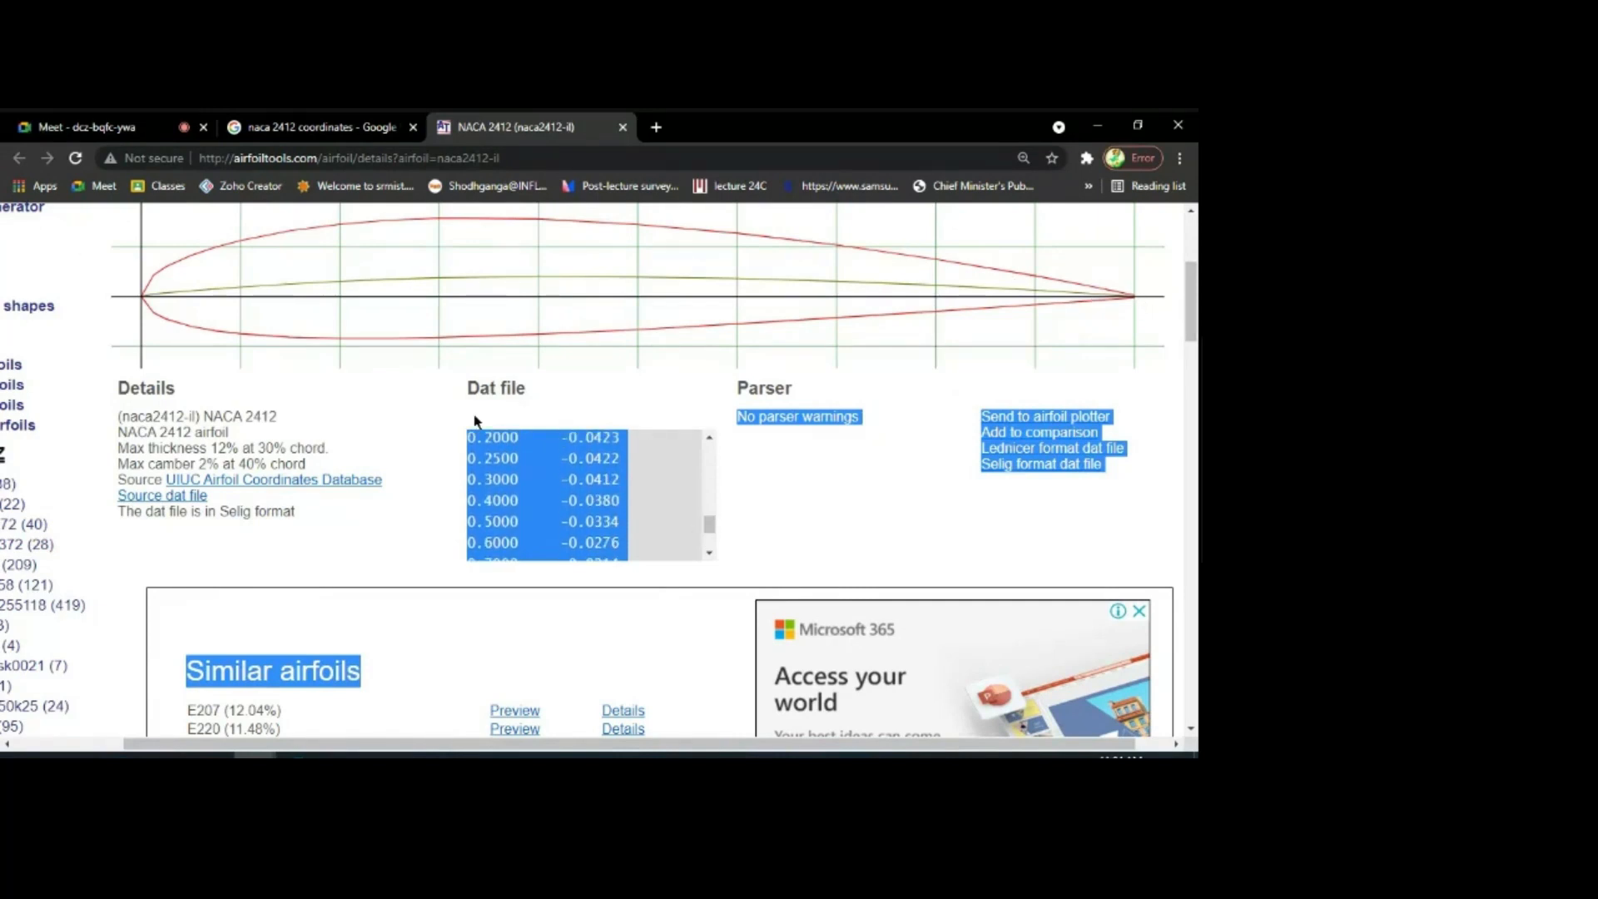
mouse_move(709, 524)
left_mouse_down()
mouse_move(709, 447)
mouse_move(711, 503)
left_mouse_up()
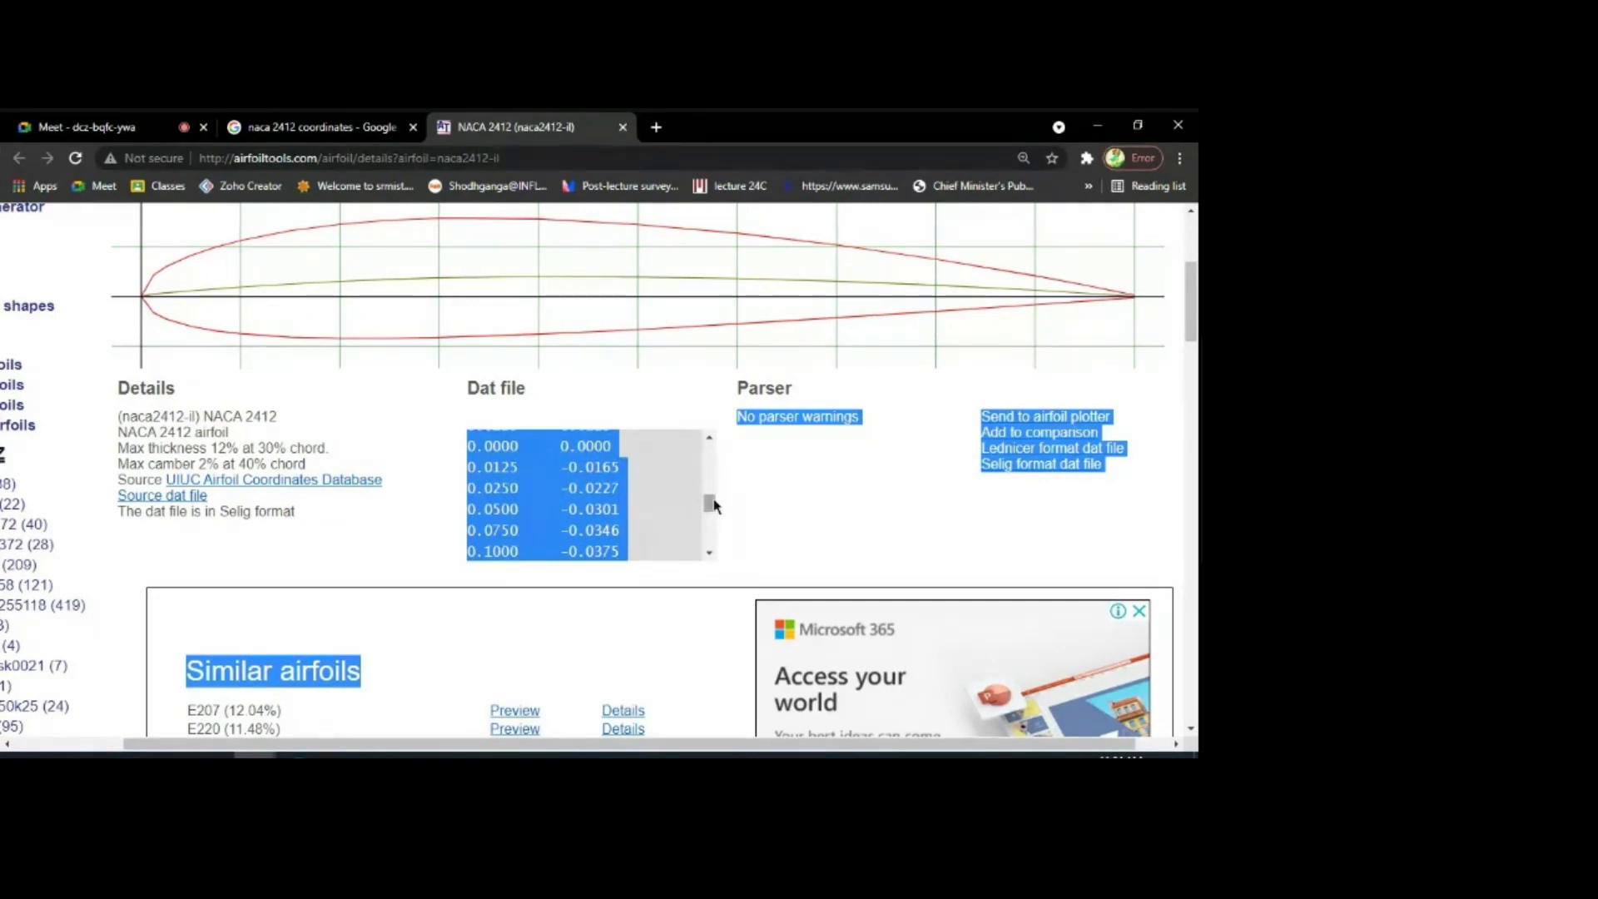
left_click_drag(709, 504, 711, 566)
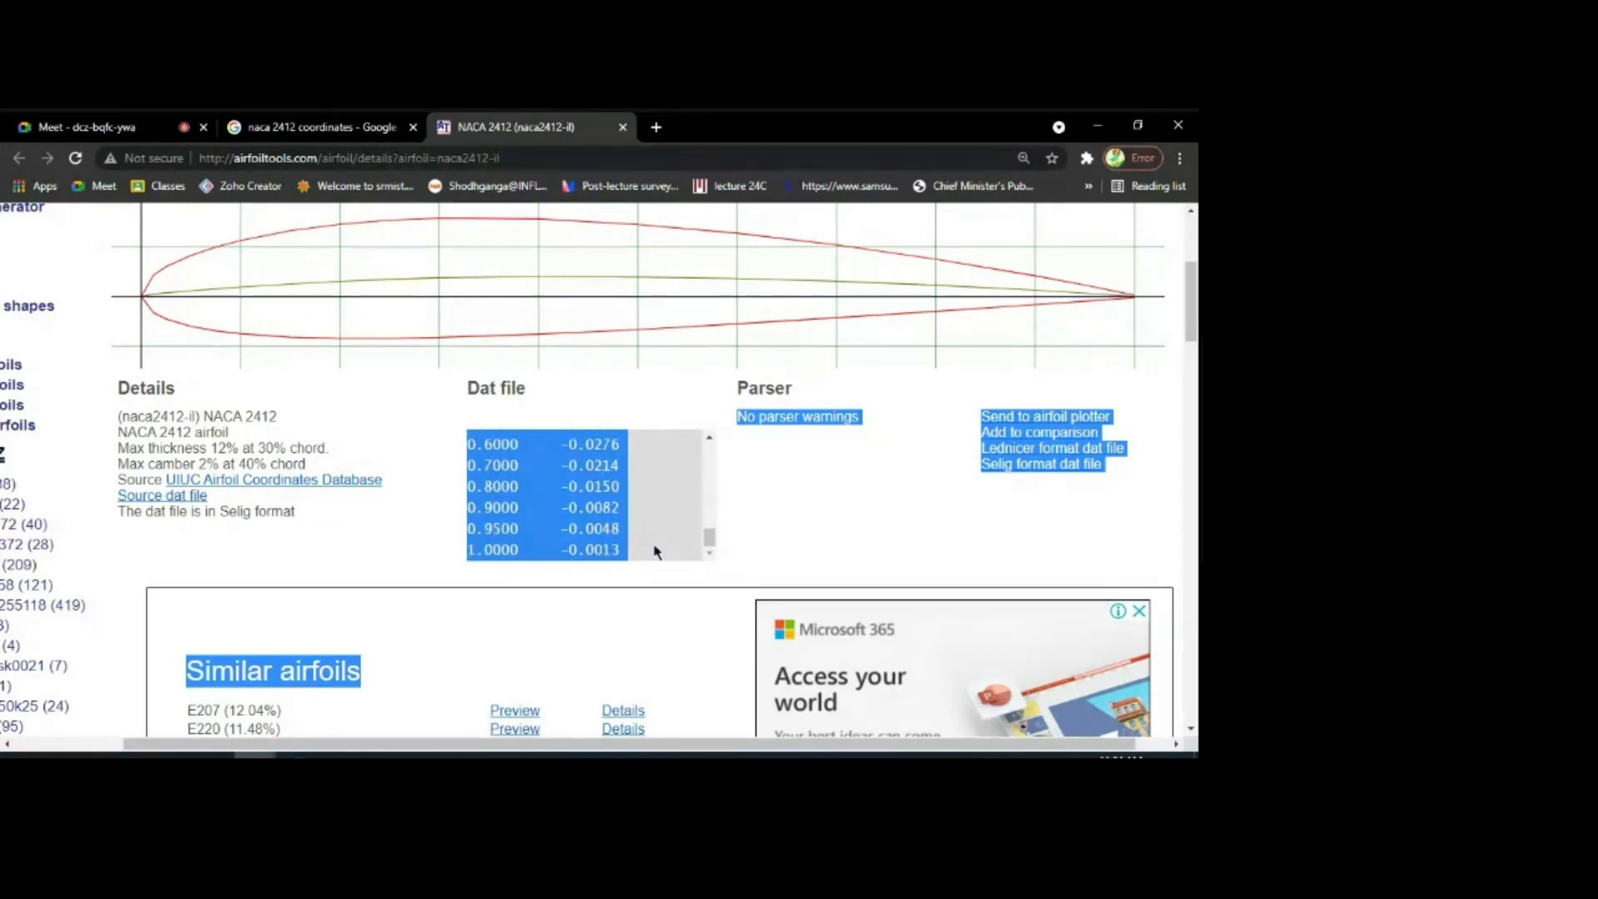
left_click(630, 551)
left_click_drag(621, 556, 468, 444)
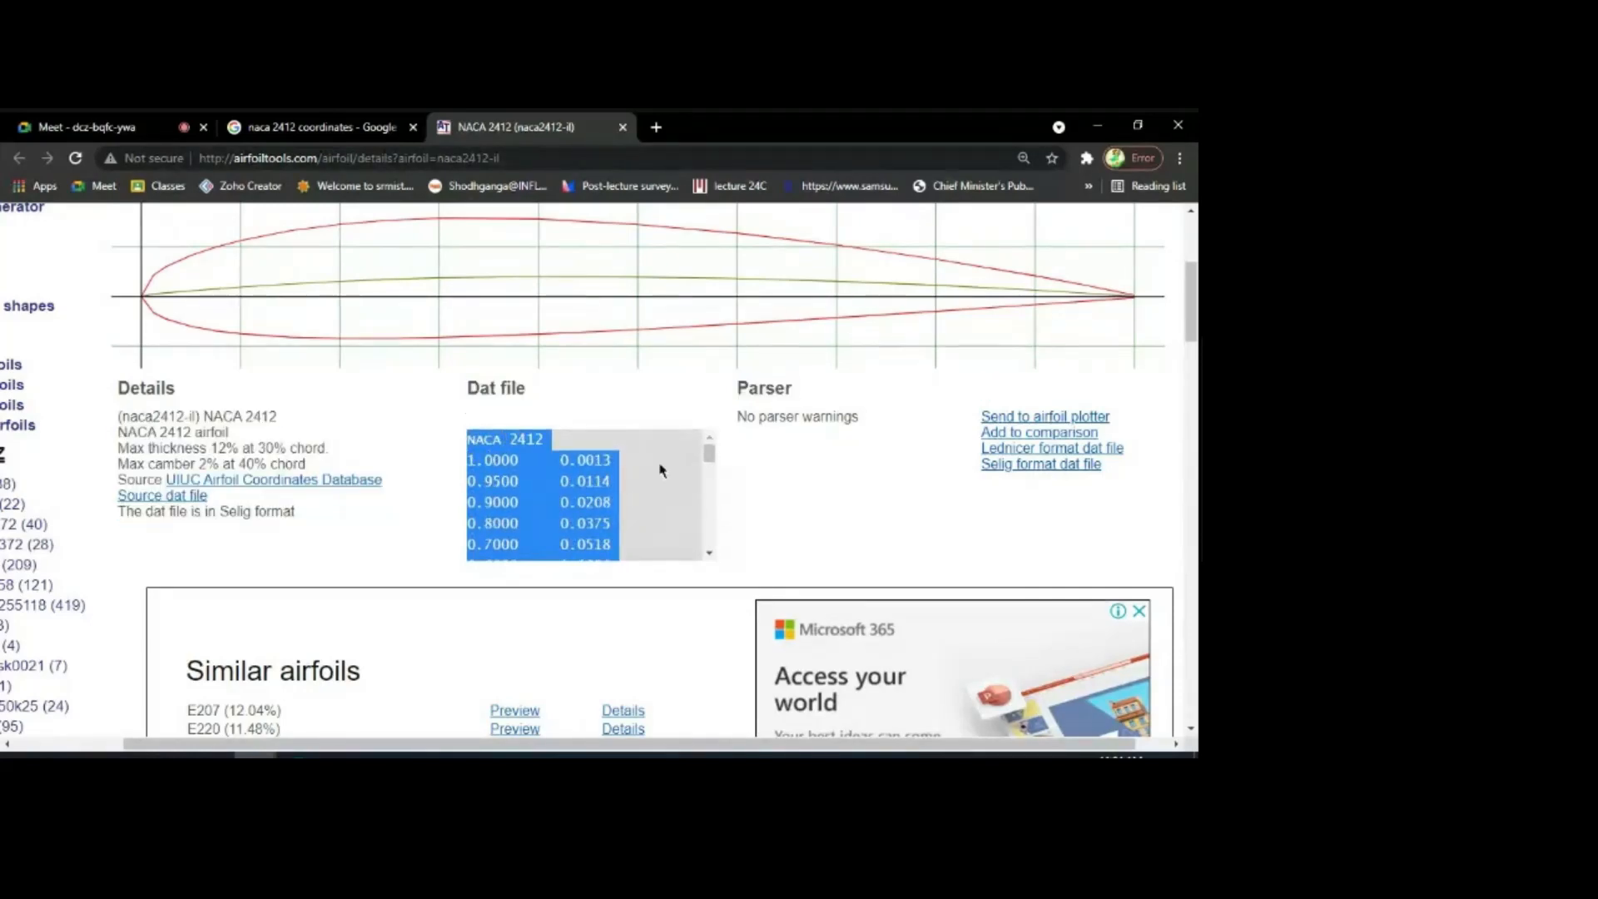
left_click(786, 507)
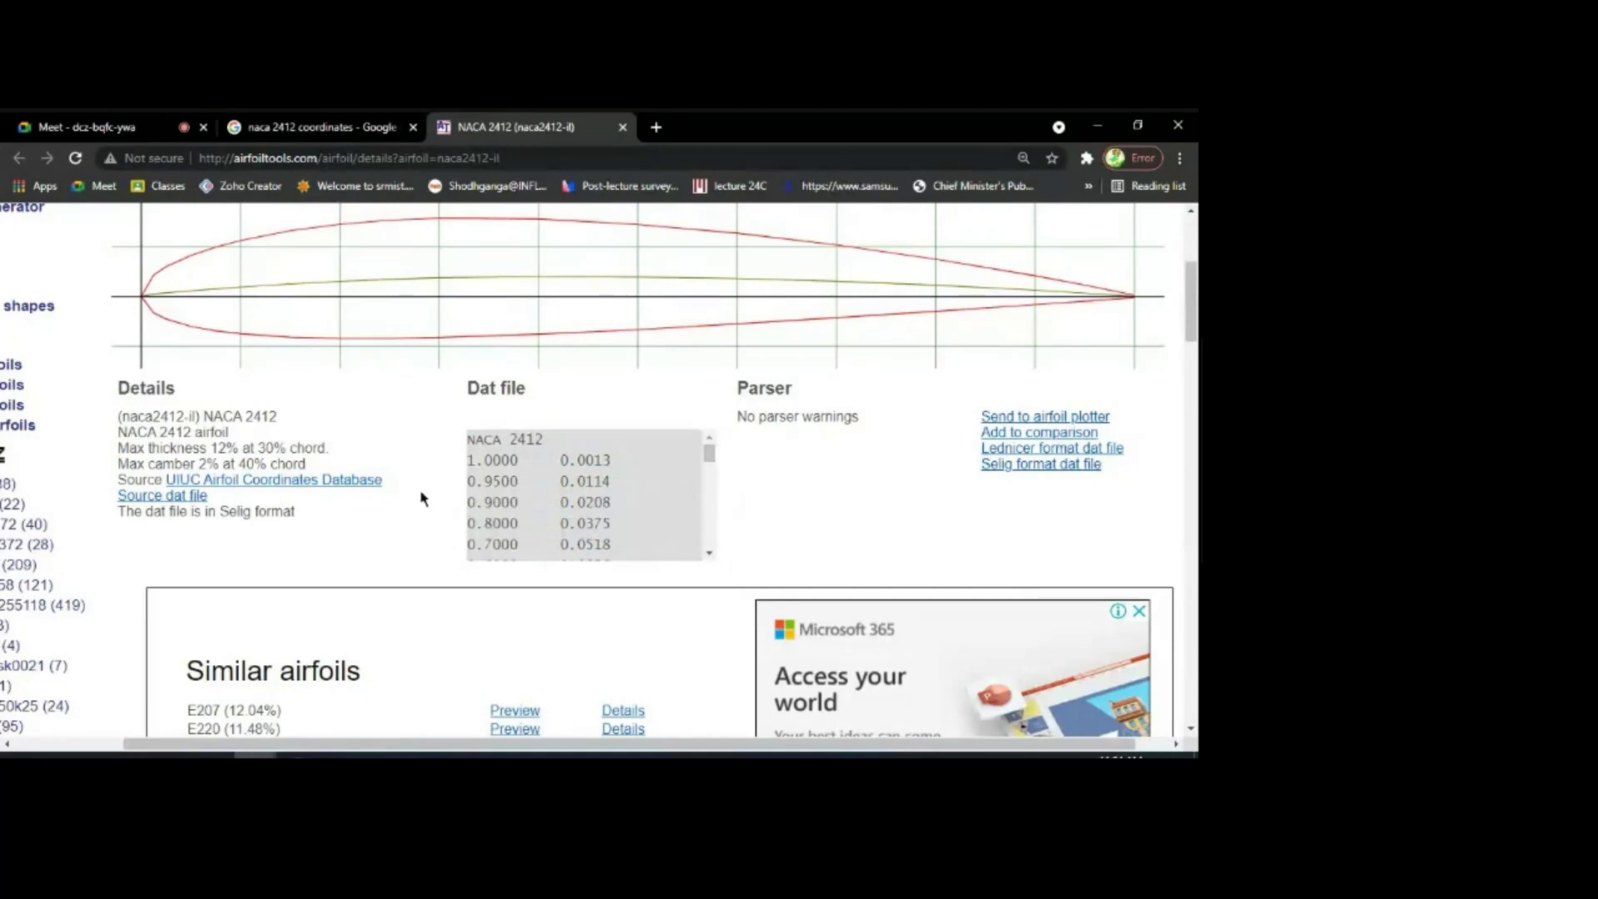
left_click(275, 482)
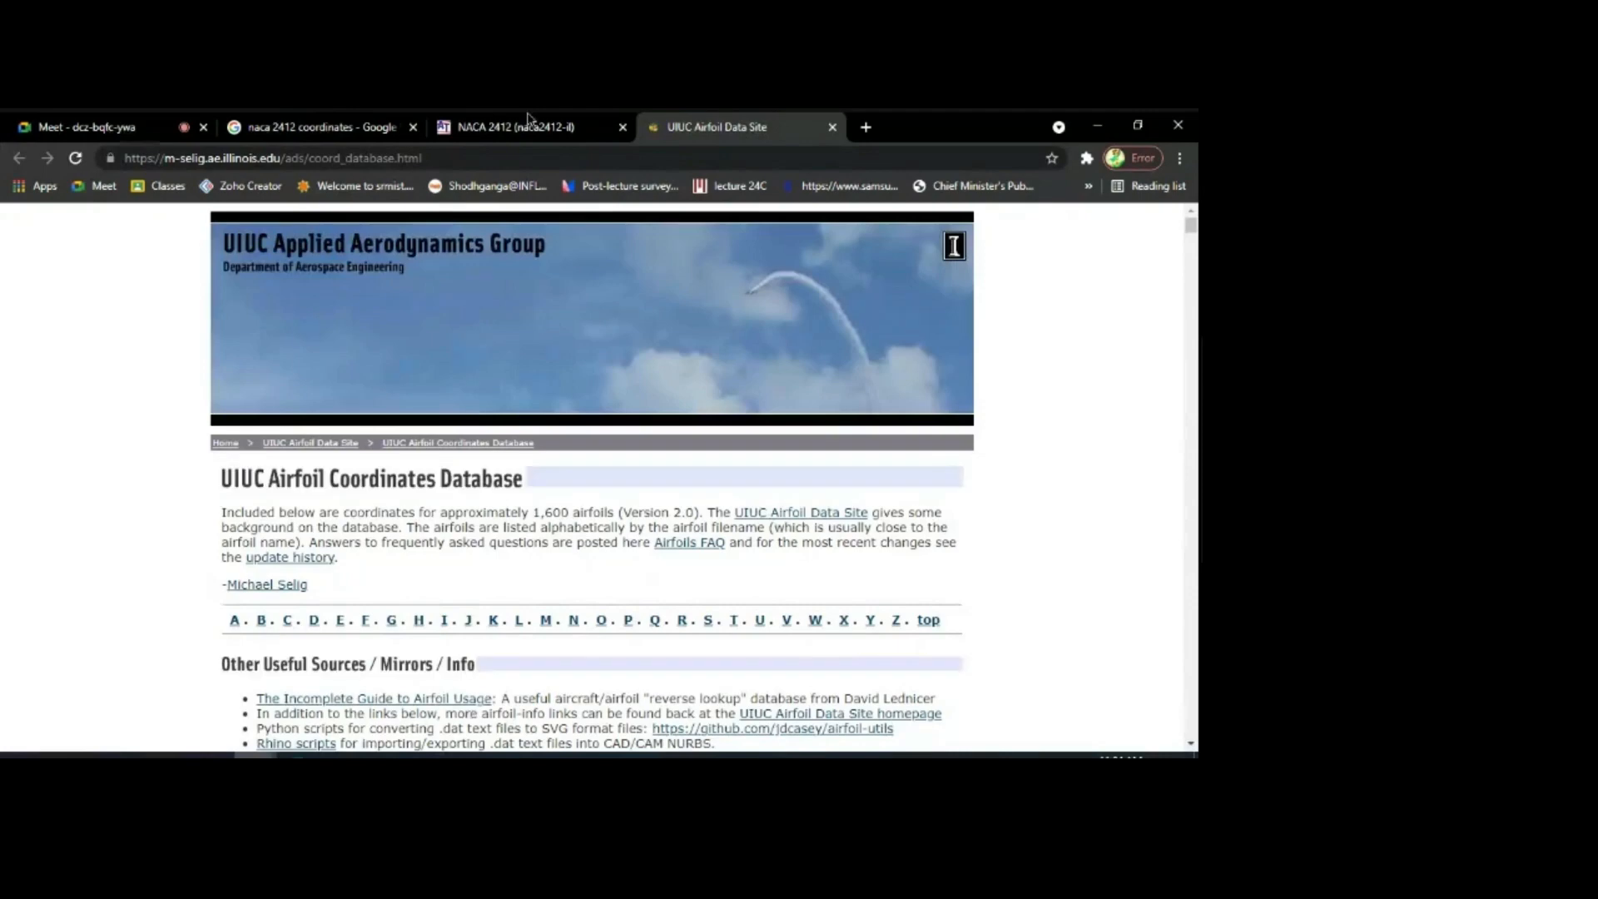
Step: Look back at the NACA 2412 page on Airfoil Tools and return to the UIUC Airfoil Coordinates Database
left_click(541, 126)
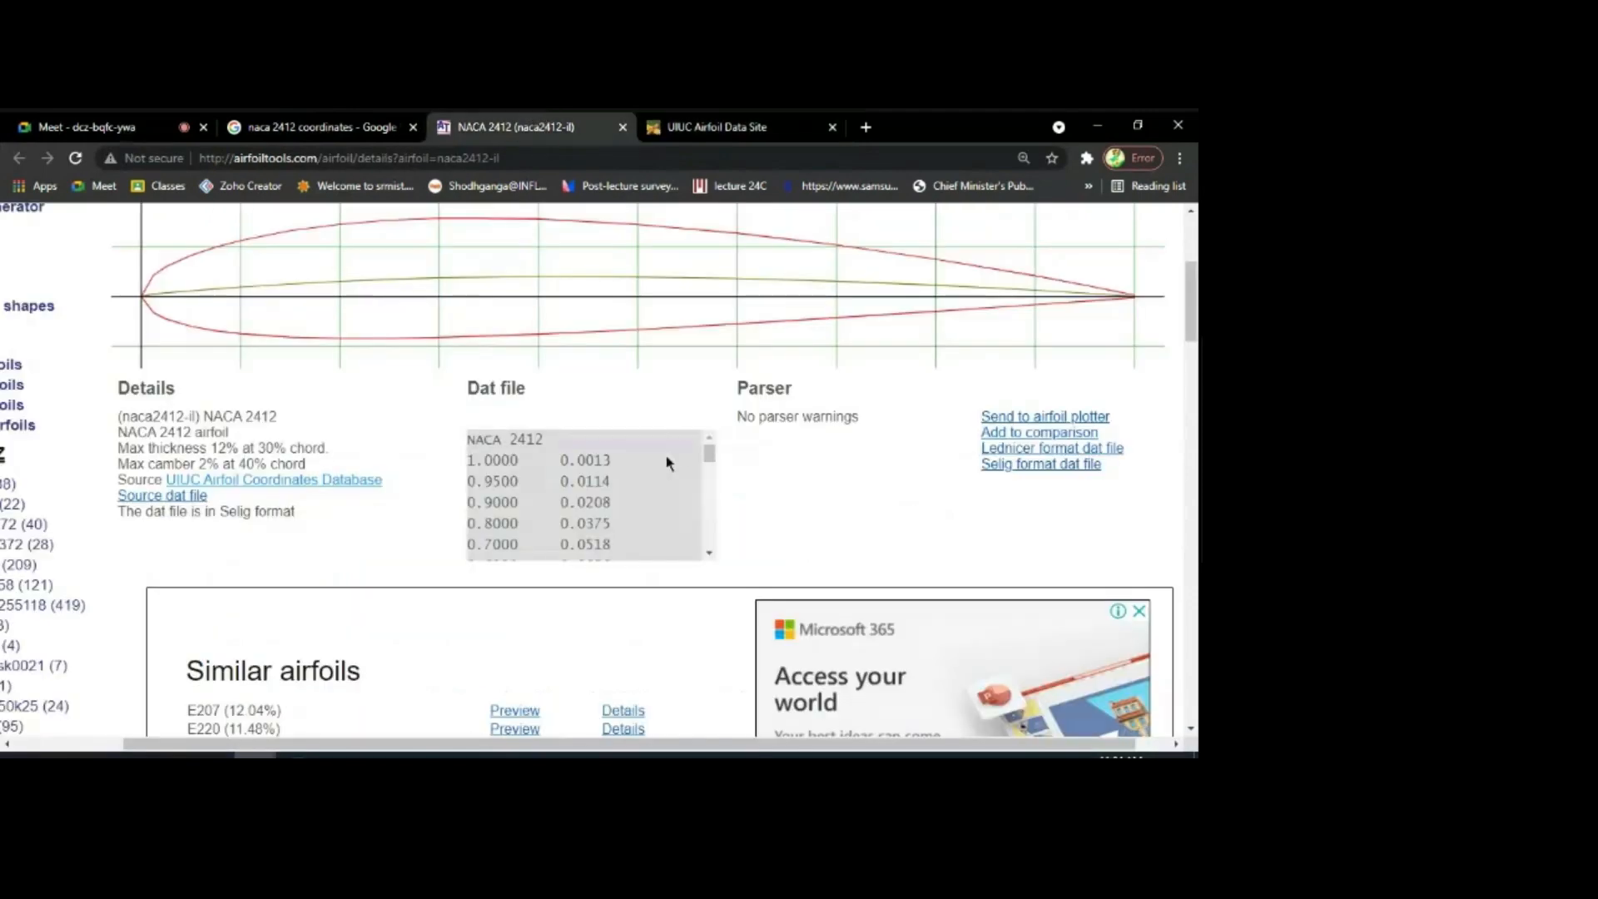
scroll(838, 506, "up", 4)
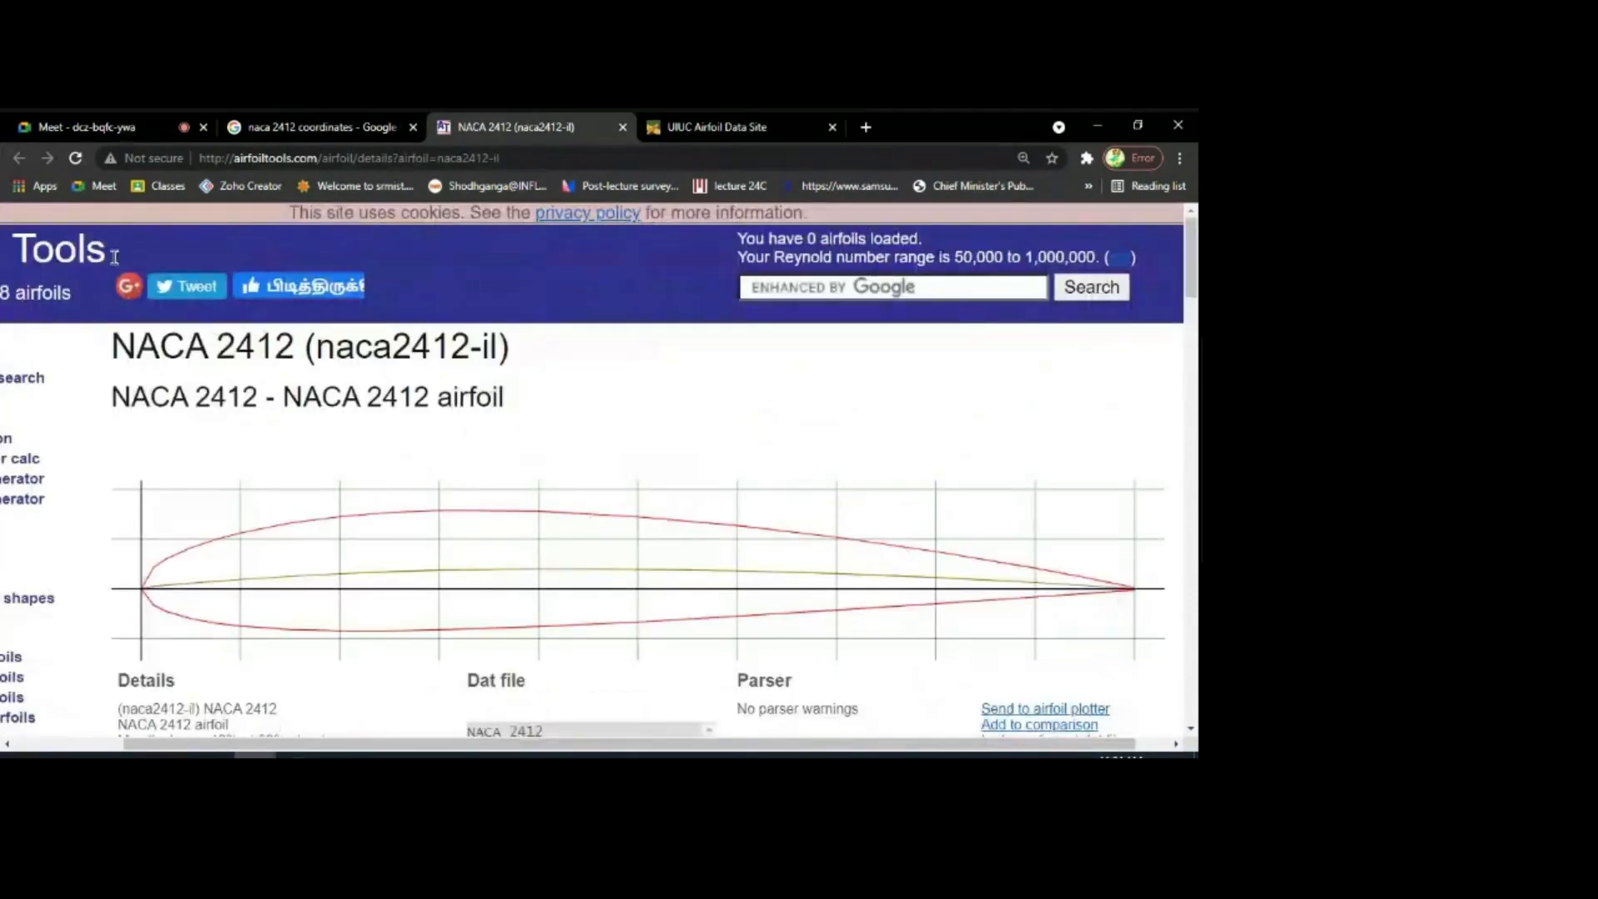
left_click(739, 125)
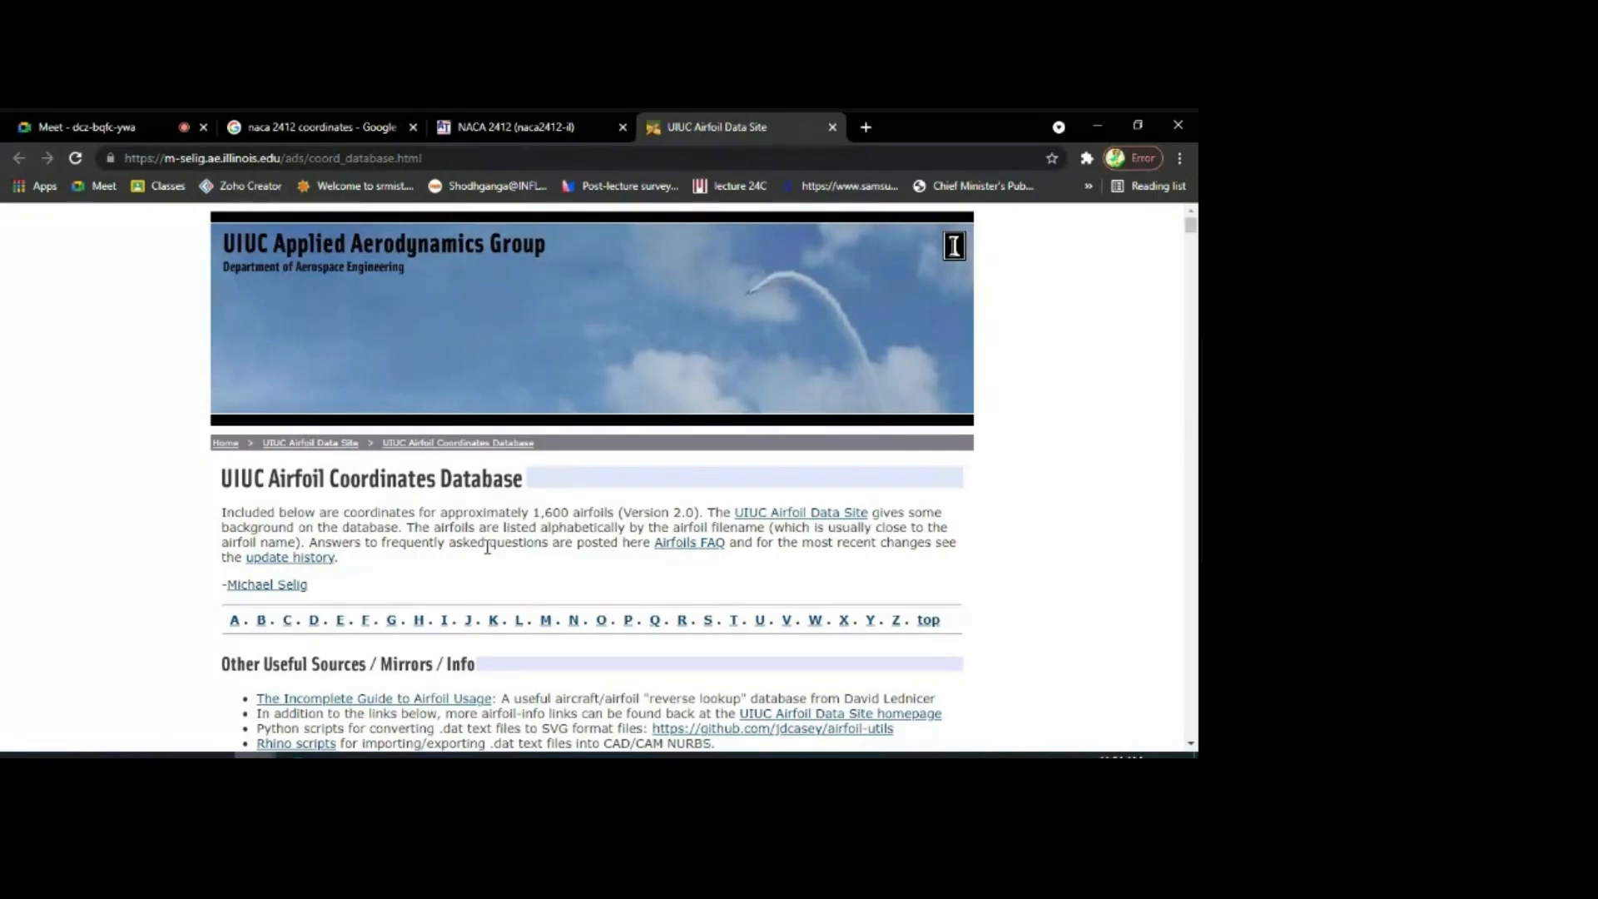
Step: Open the naca2412.dat coordinate file from the N section of the UIUC airfoil list
left_click(574, 620)
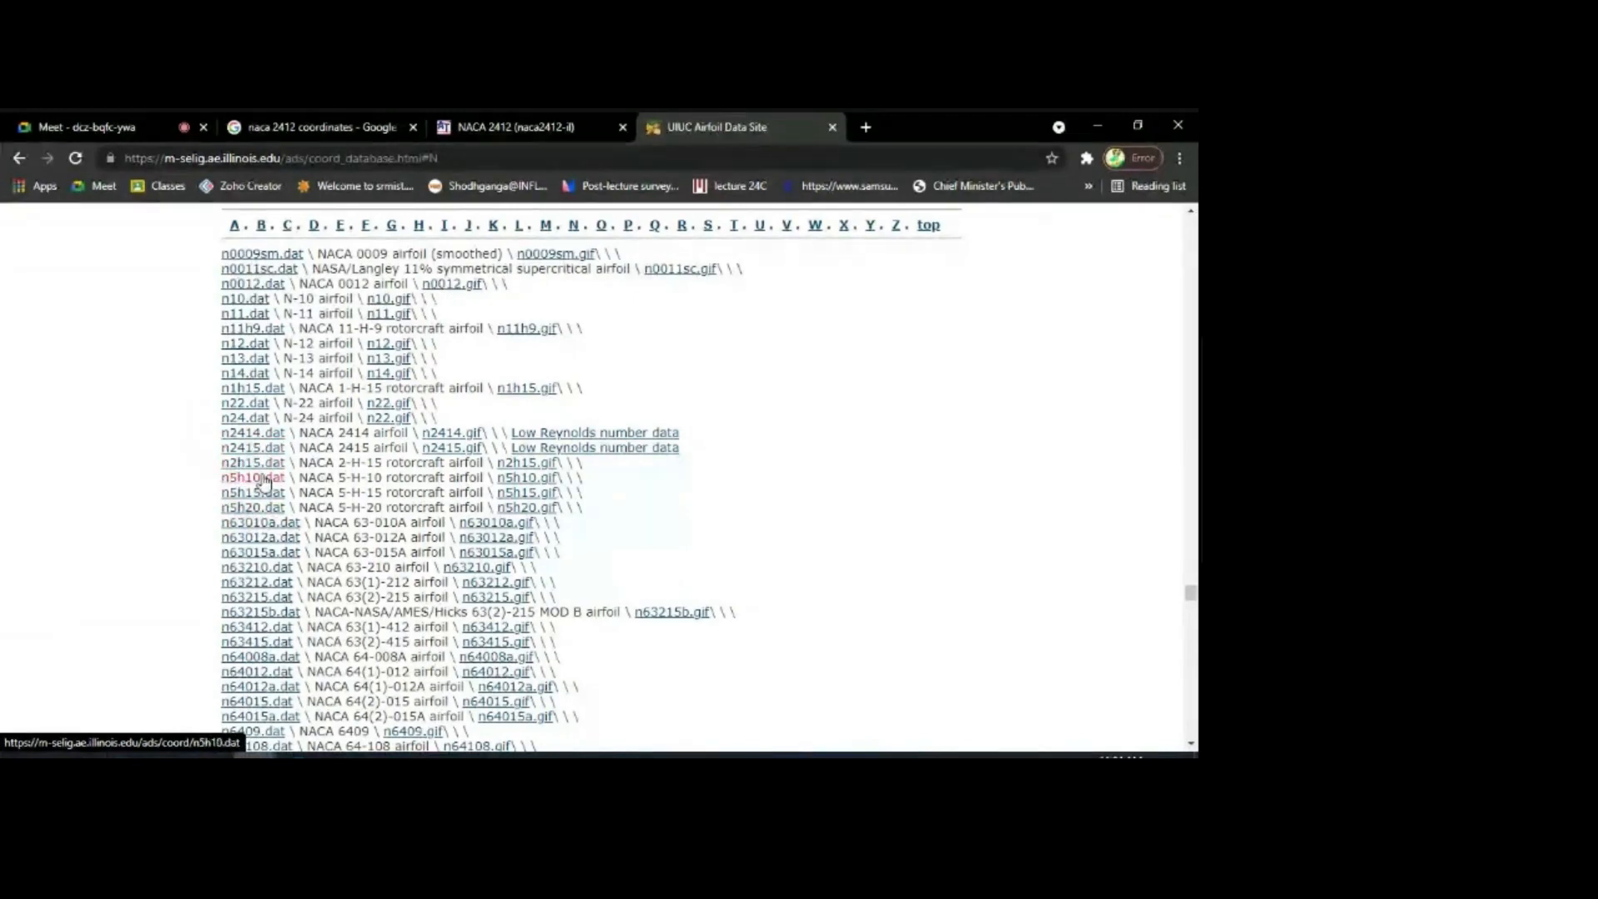
scroll(260, 504, "down", 10)
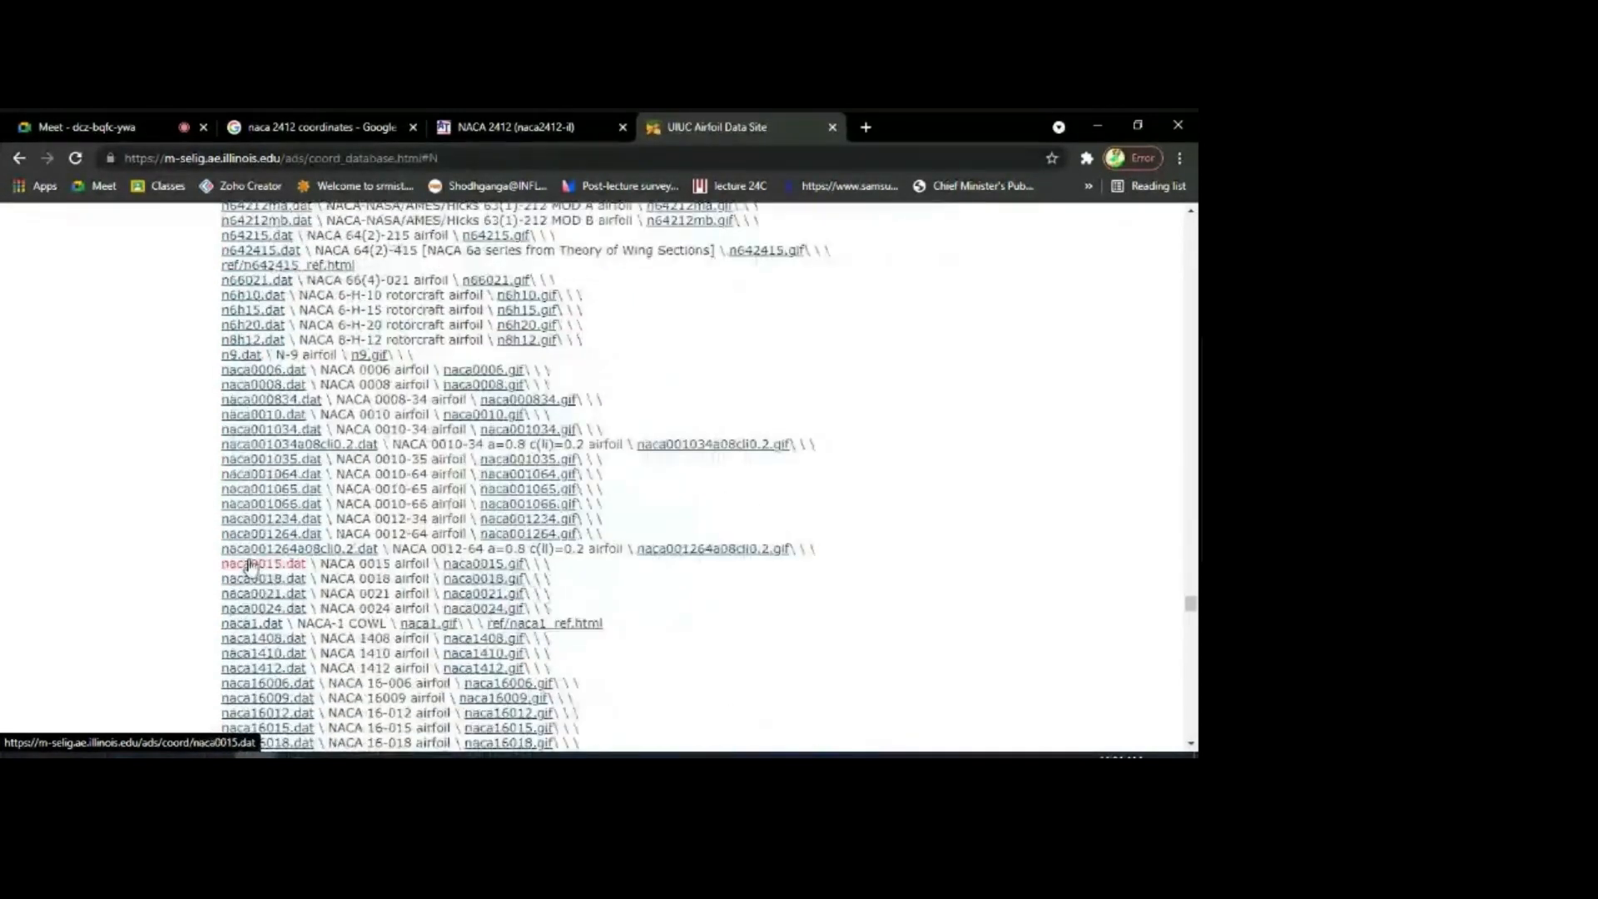
scroll(249, 566, "down", 4)
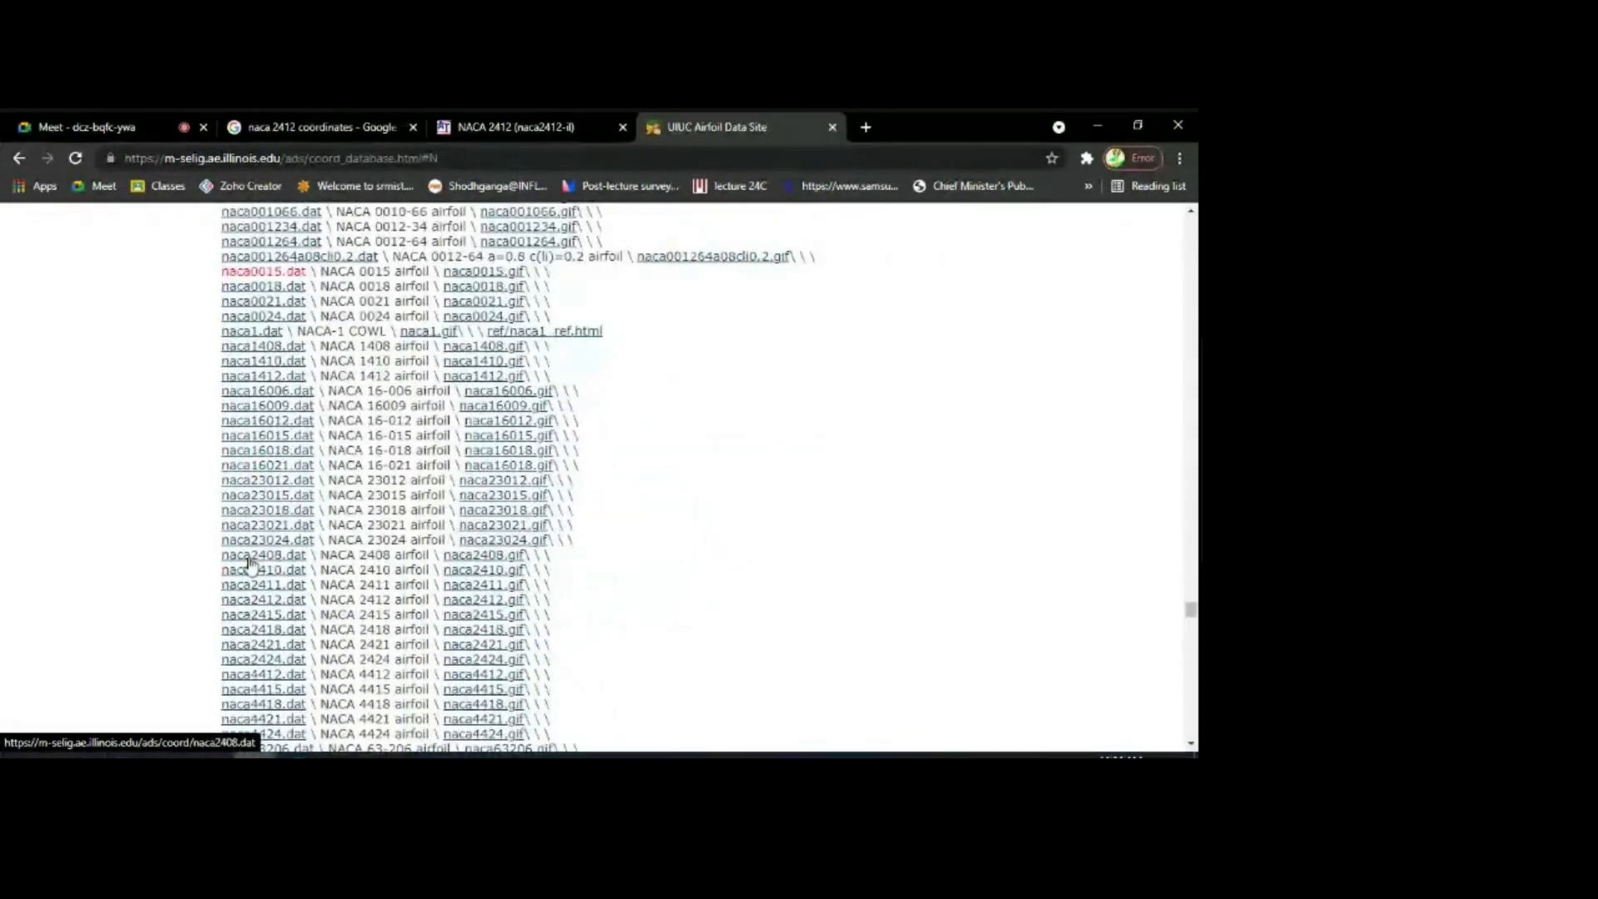
left_click(259, 605)
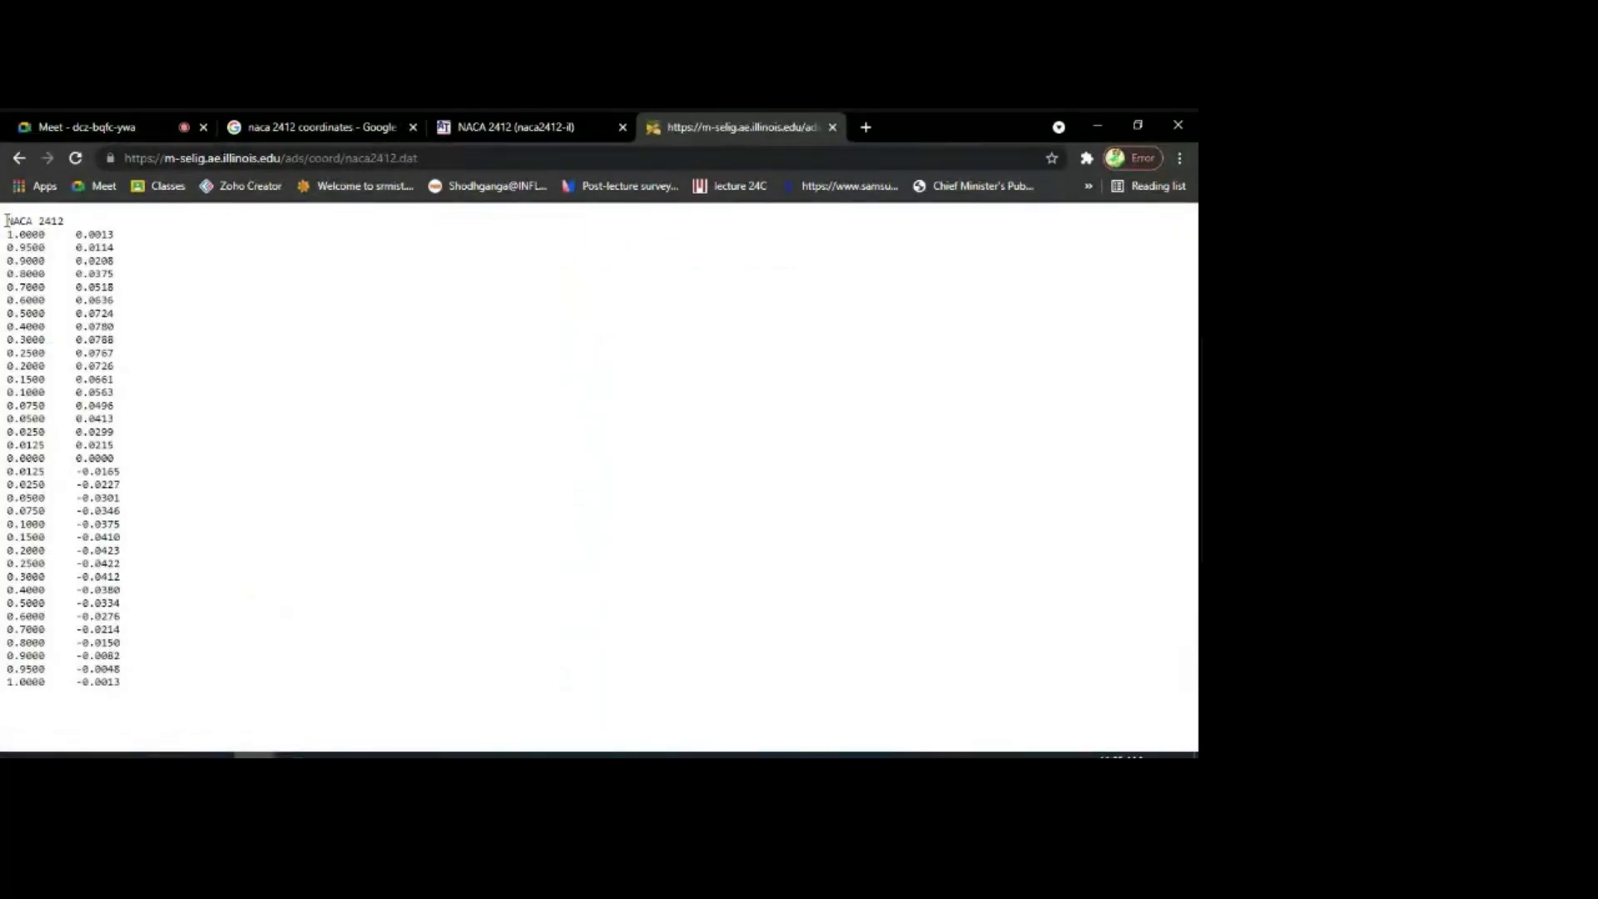
Step: Select and copy the entire NACA 2412 coordinate listing, including its title line
left_click_drag(7, 220, 154, 691)
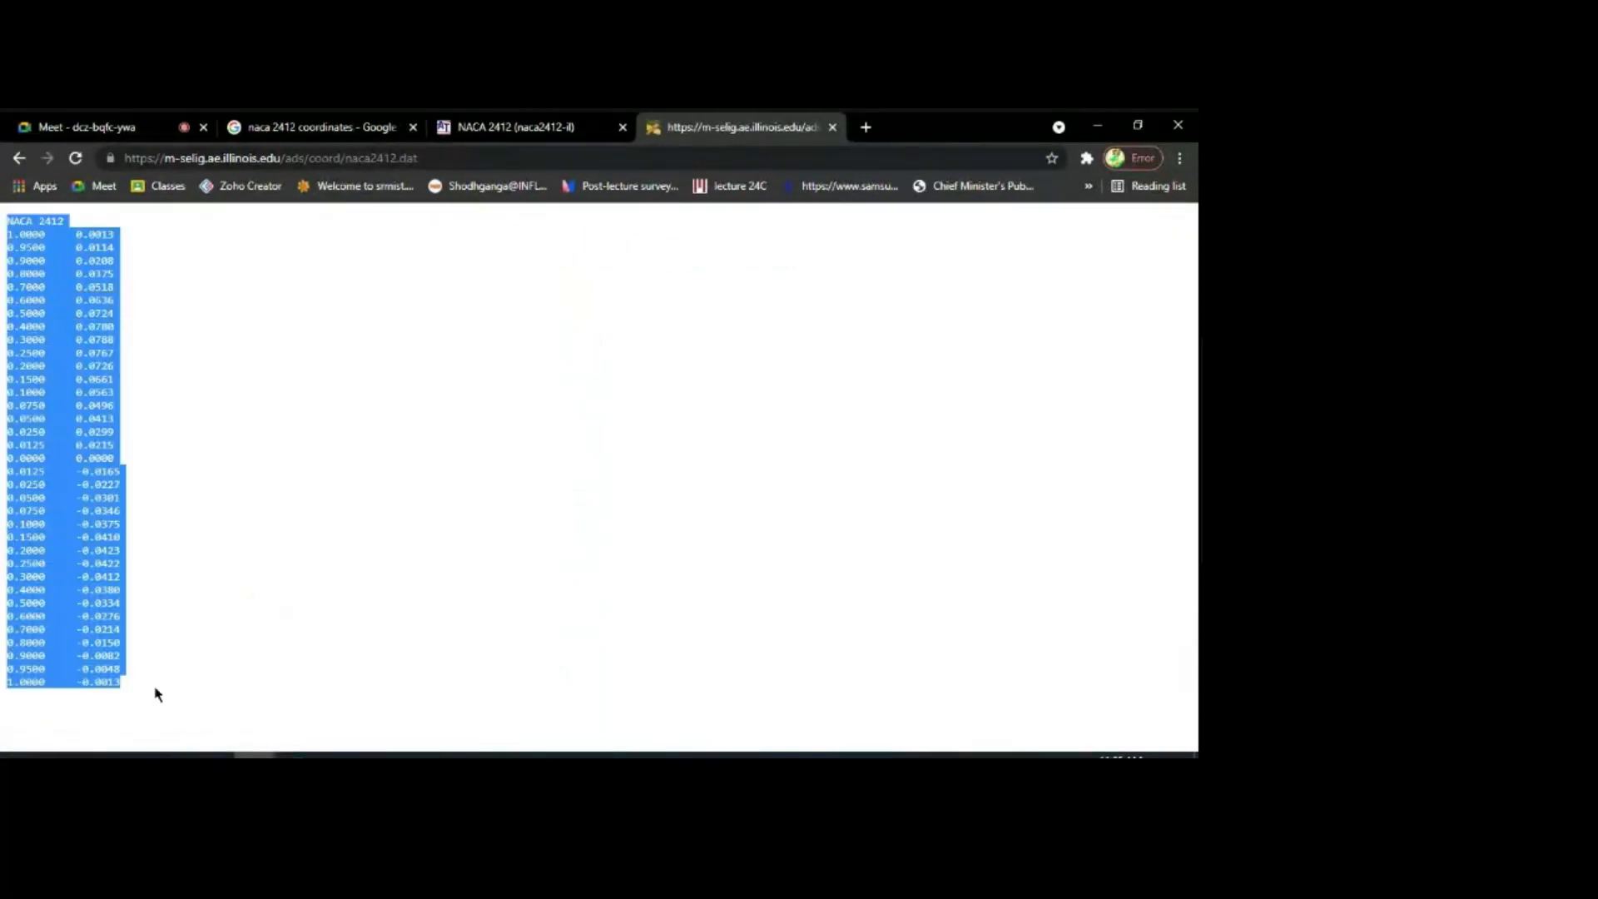
right_click(80, 477)
left_click(113, 488)
Step: Revisit the search results and the Dat file on the Airfoil Tools page, and return to the naca2412.dat listing
left_click(326, 118)
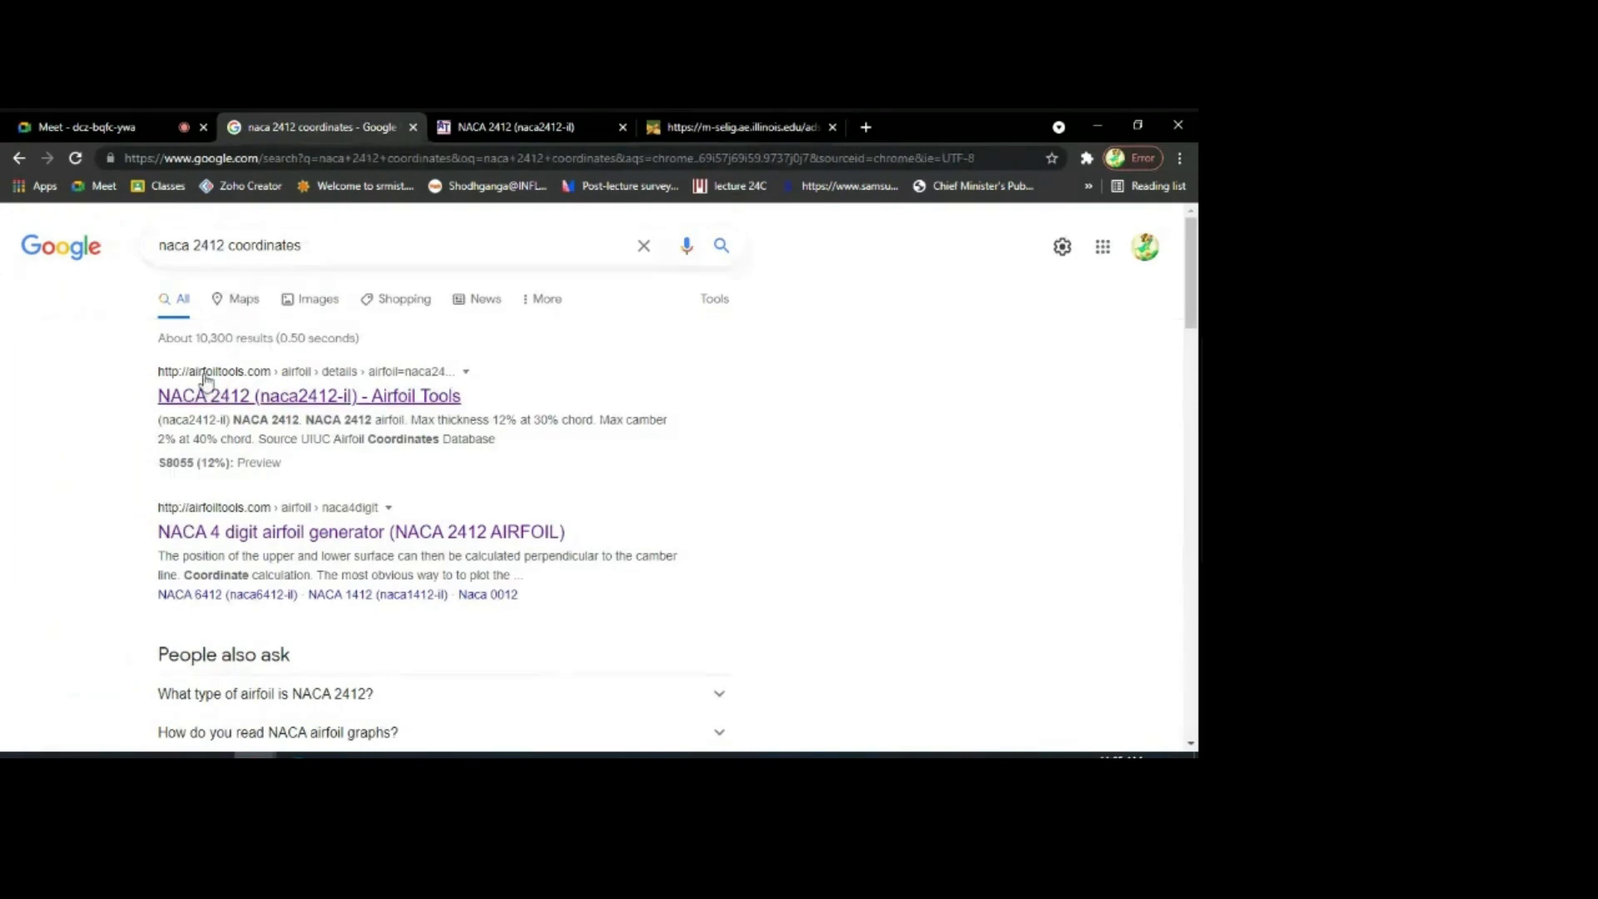
left_click(742, 125)
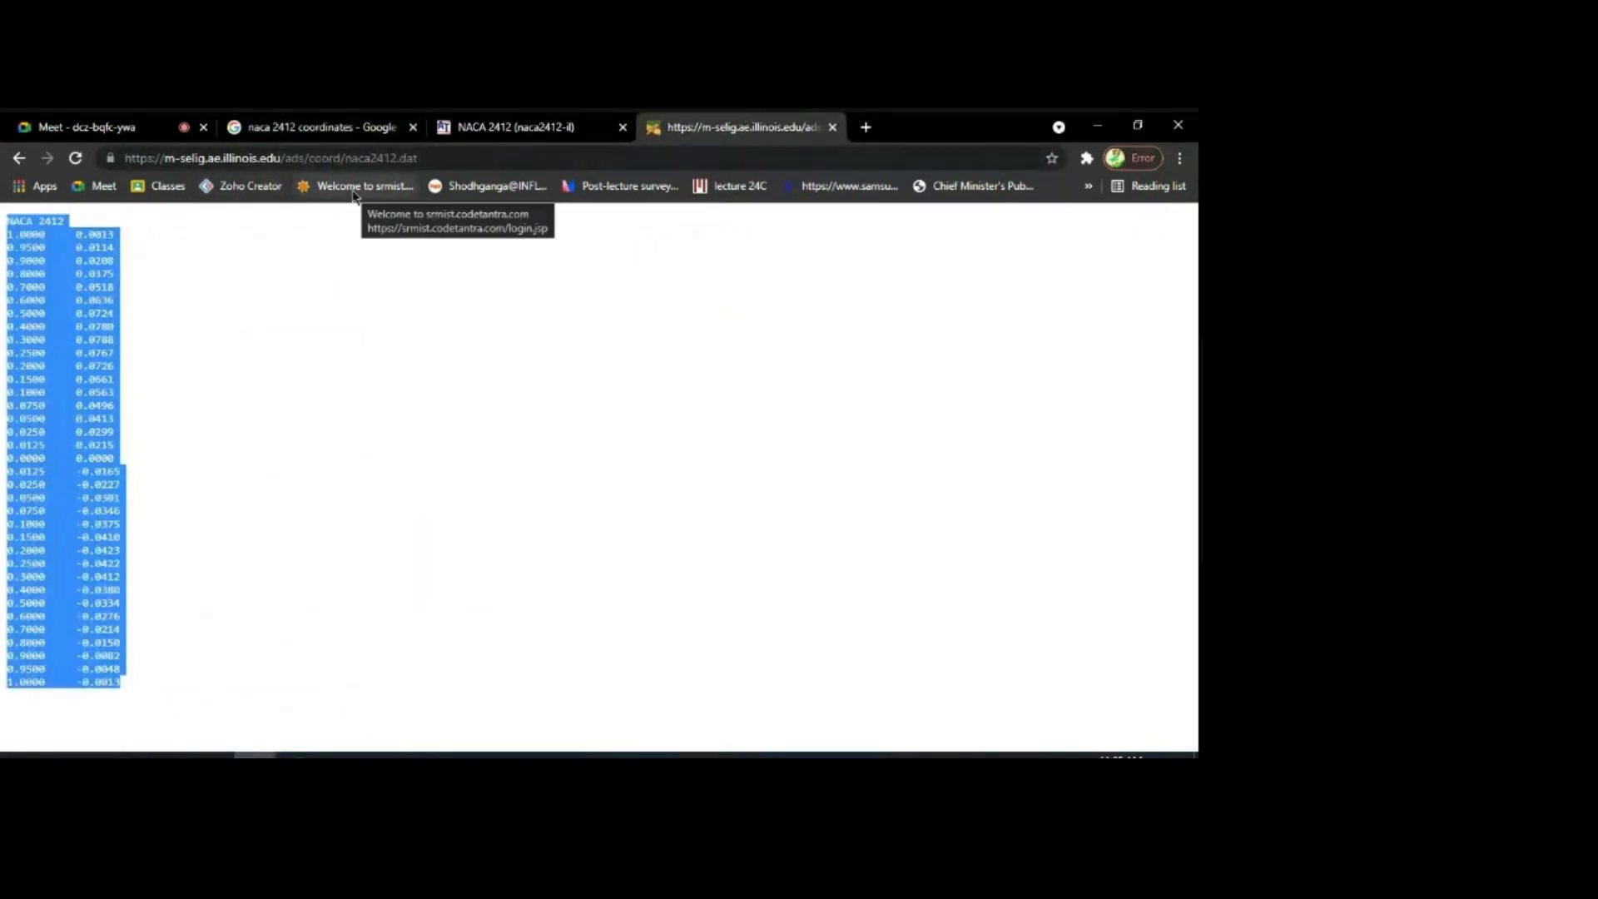
left_click(487, 121)
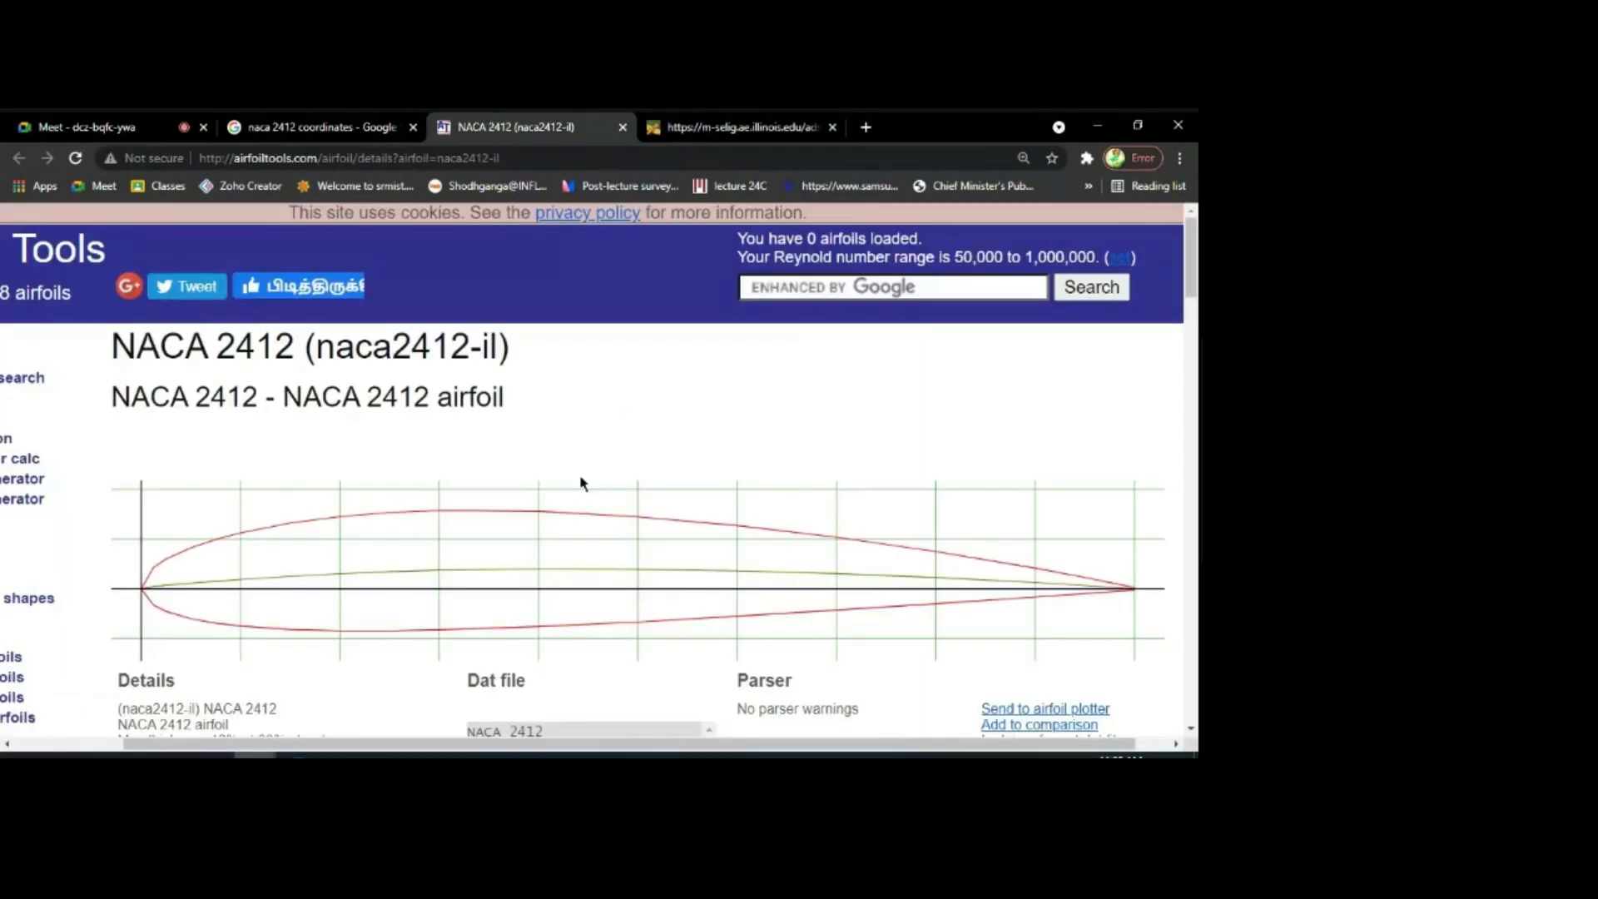
scroll(580, 483, "down", 4)
left_click_drag(485, 460, 614, 525)
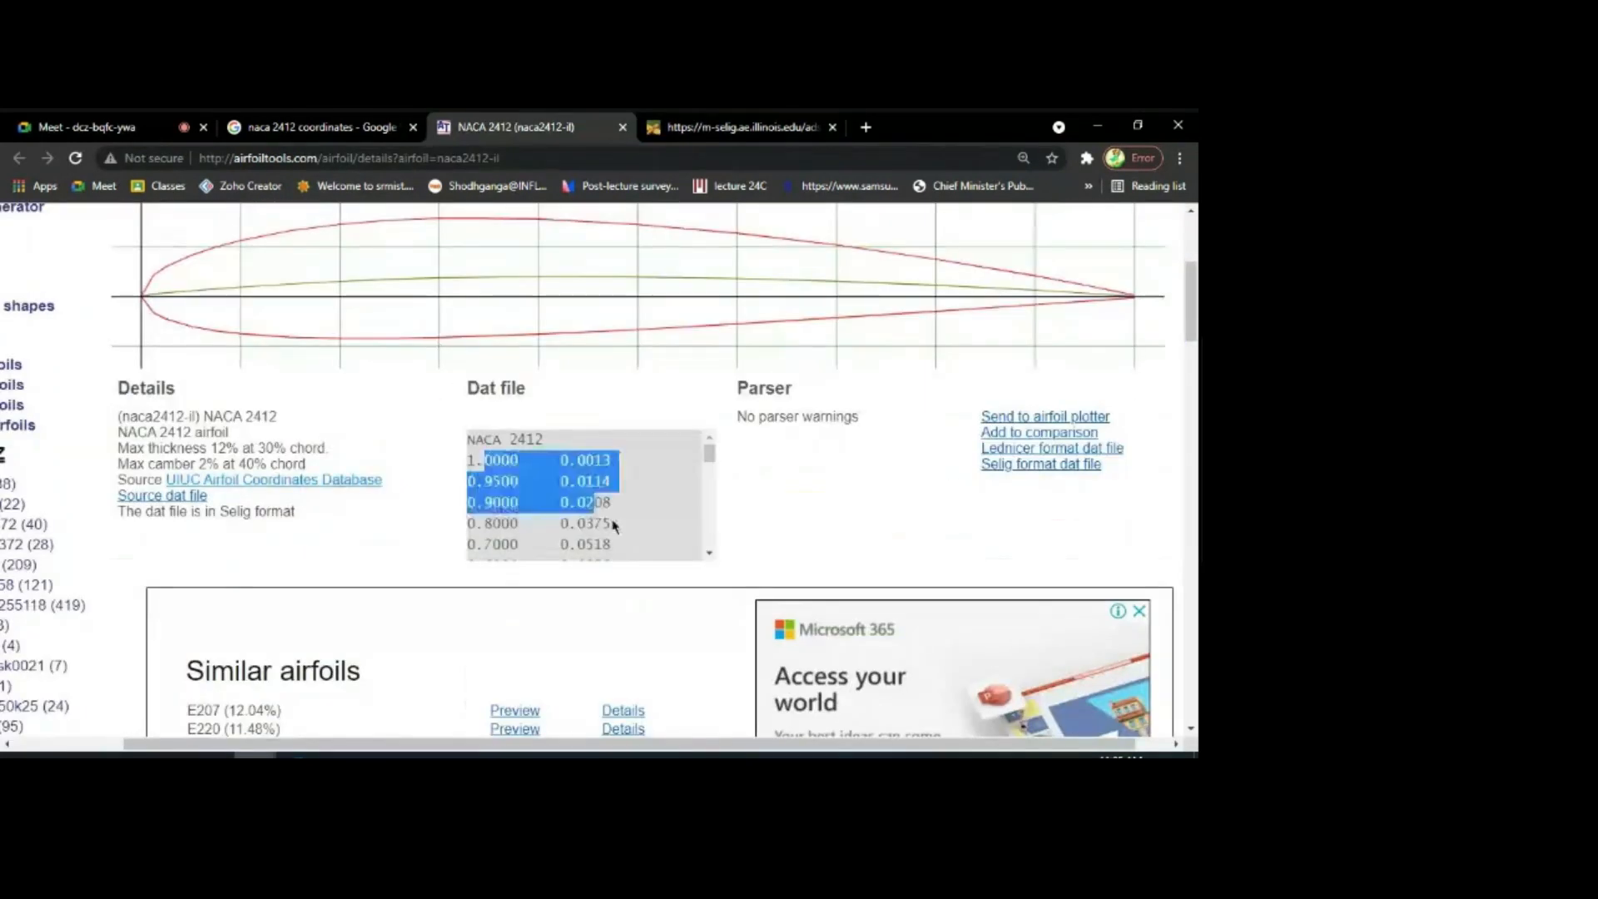
left_click(799, 126)
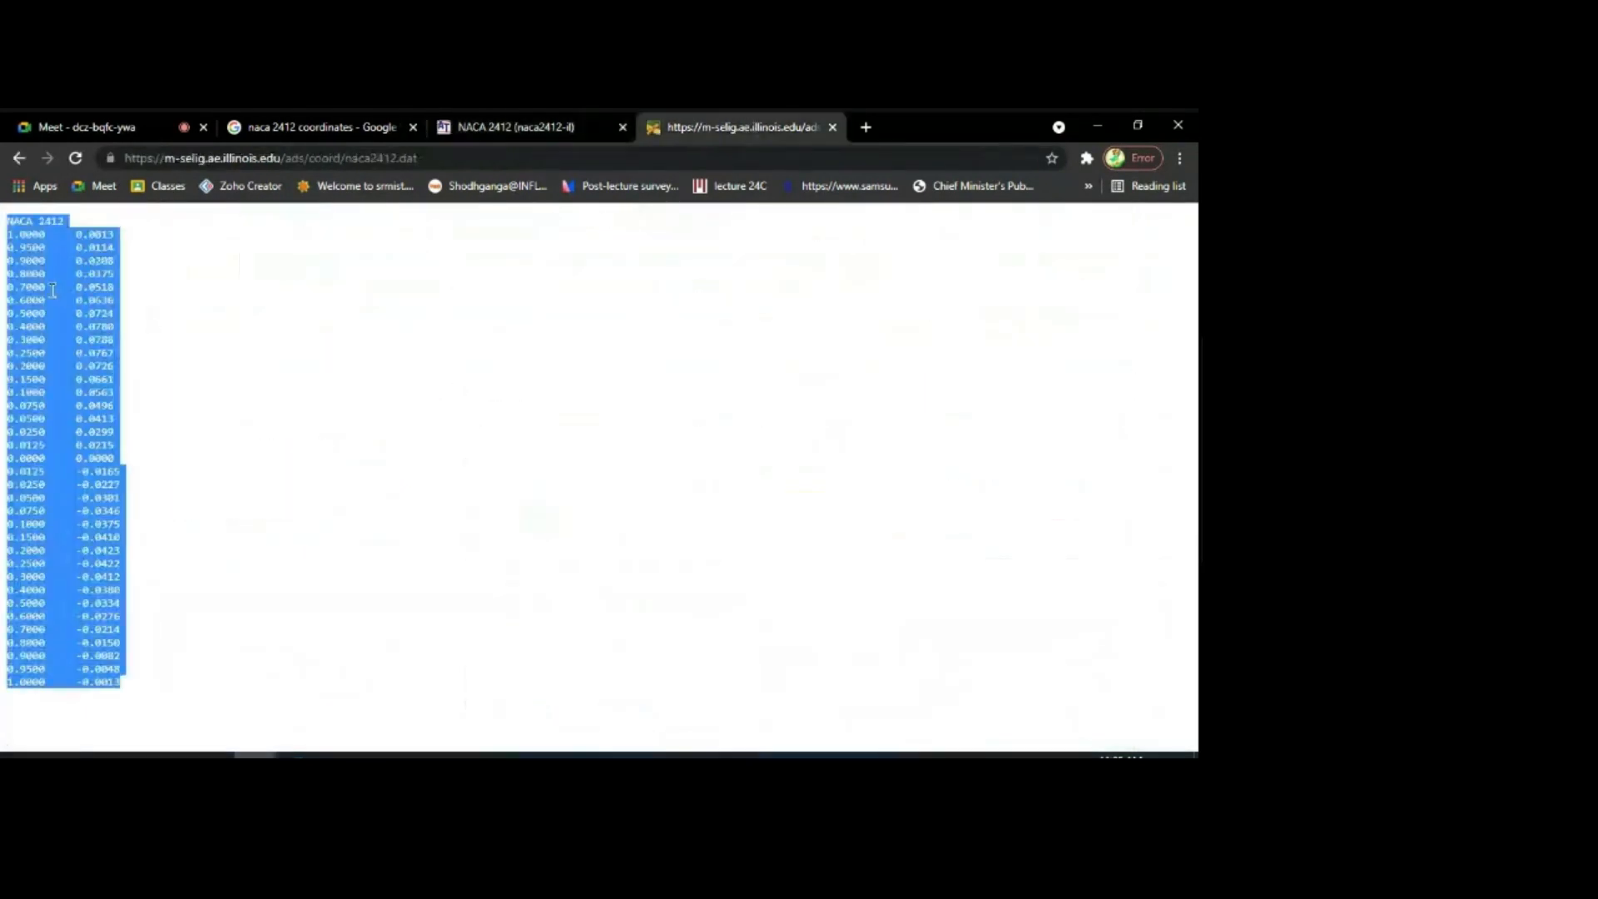
Step: Copy the selected NACA 2412 coordinates again and paste them into a new Notepad document
right_click(53, 289)
left_click(119, 310)
left_click(20, 755)
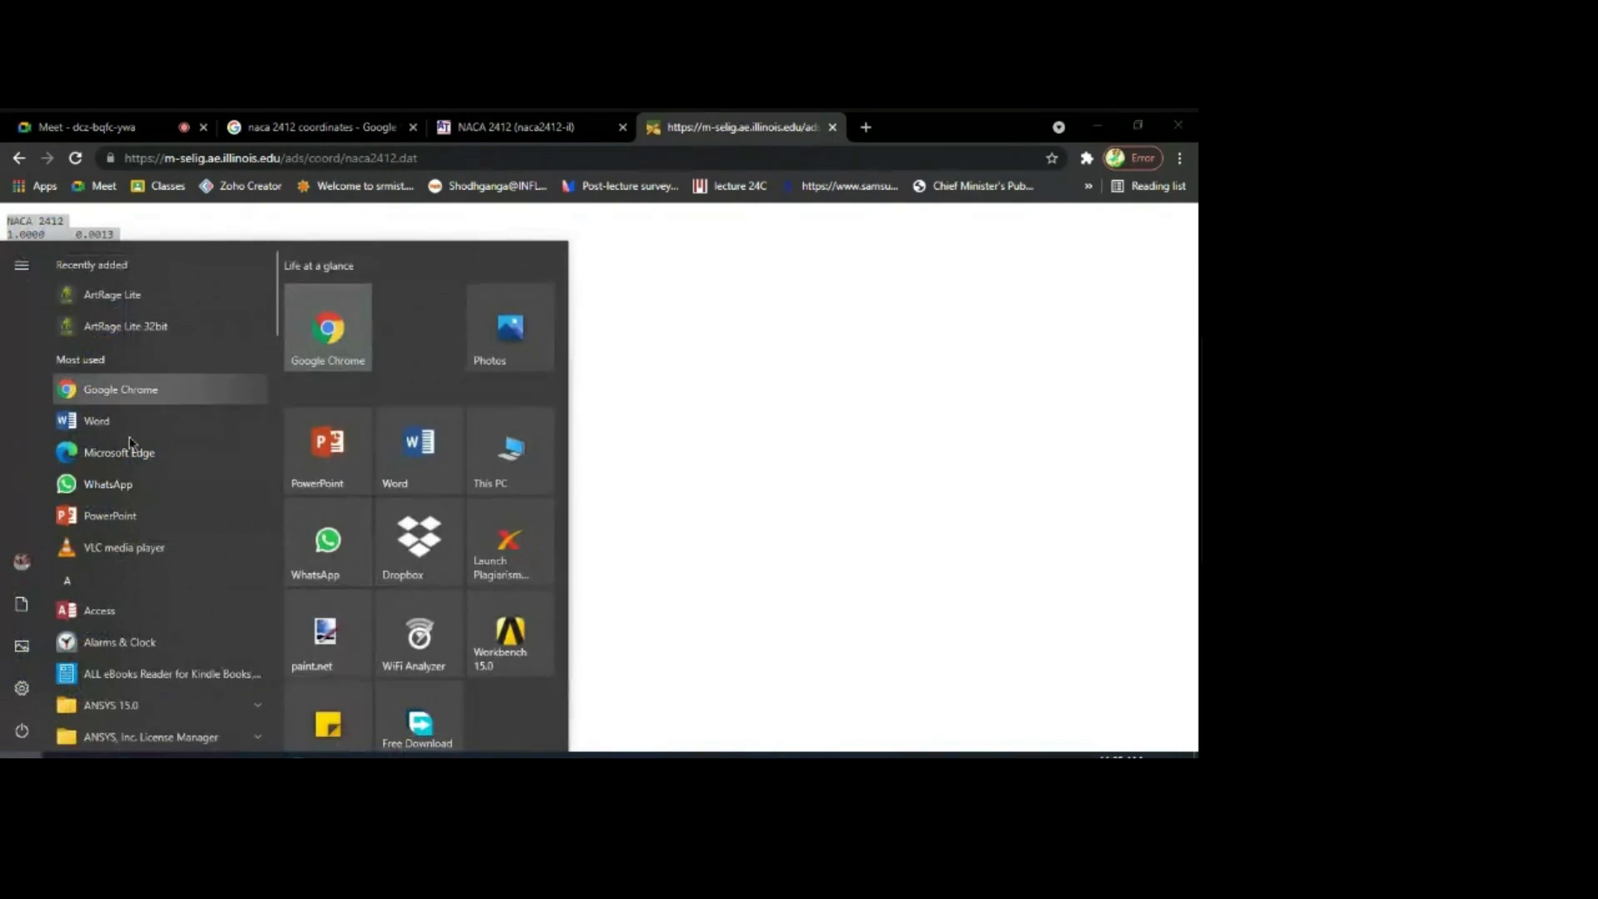
type("not")
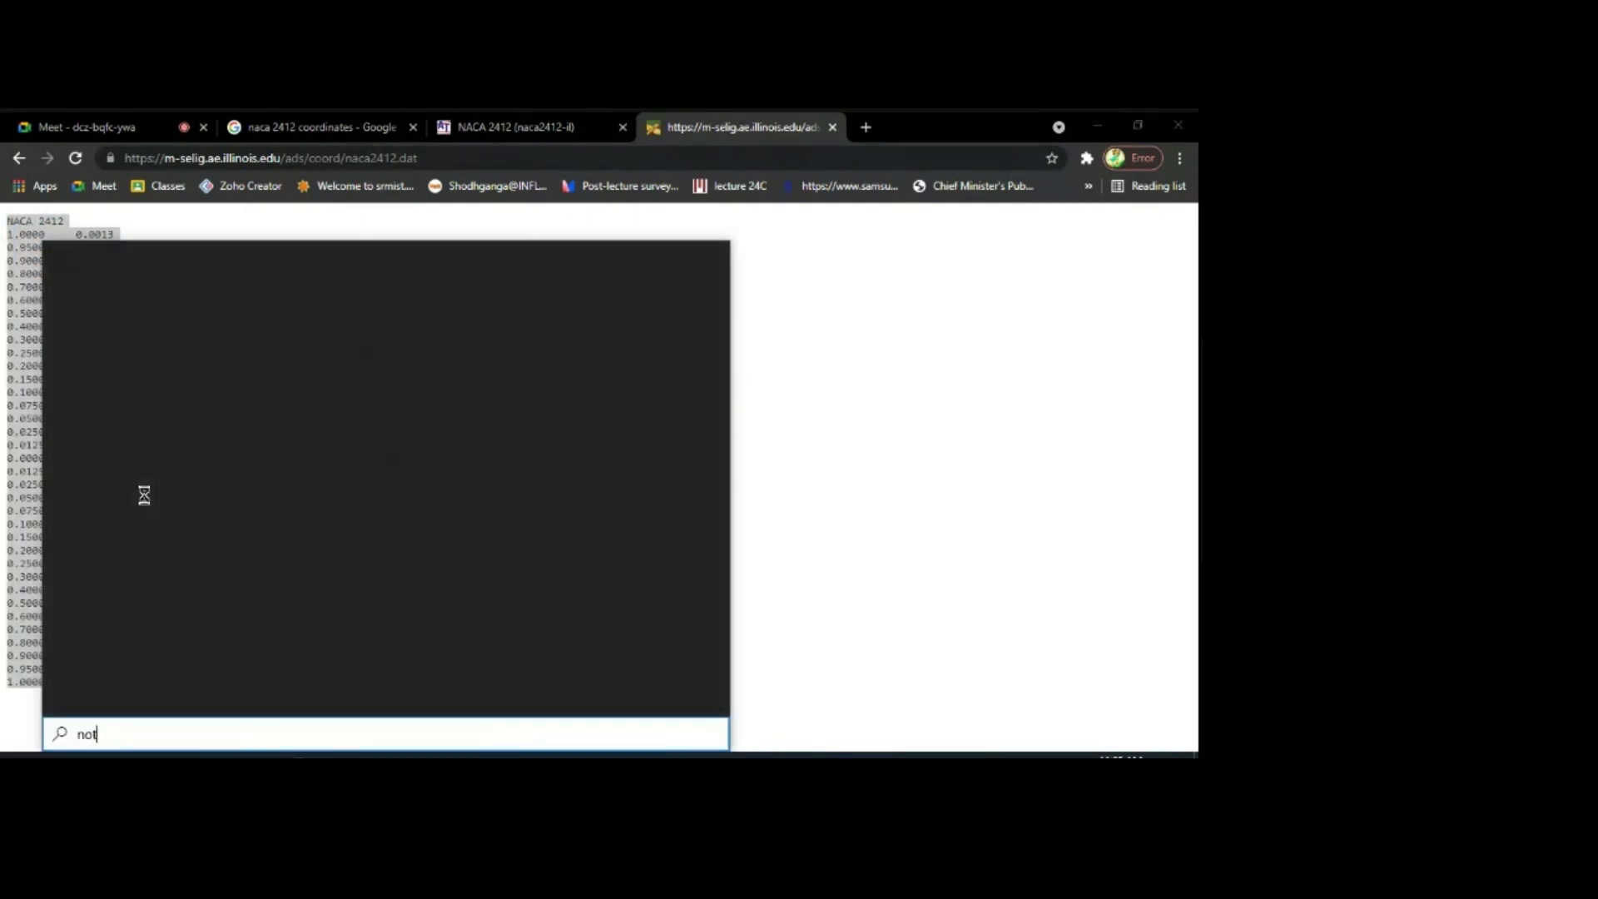
type("e")
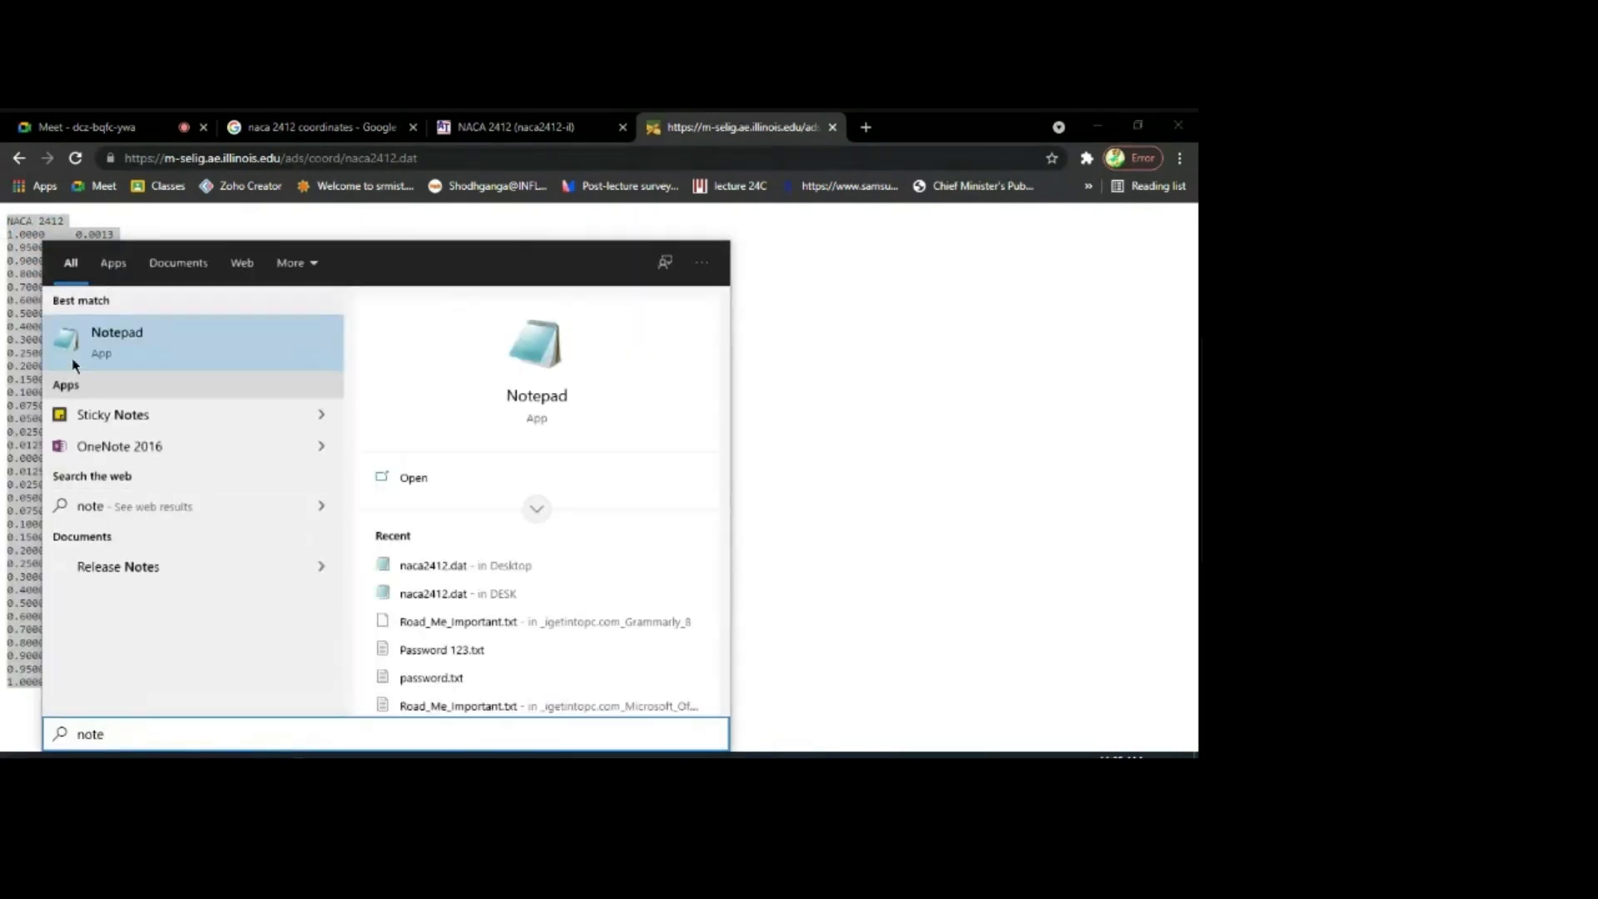
left_click(113, 340)
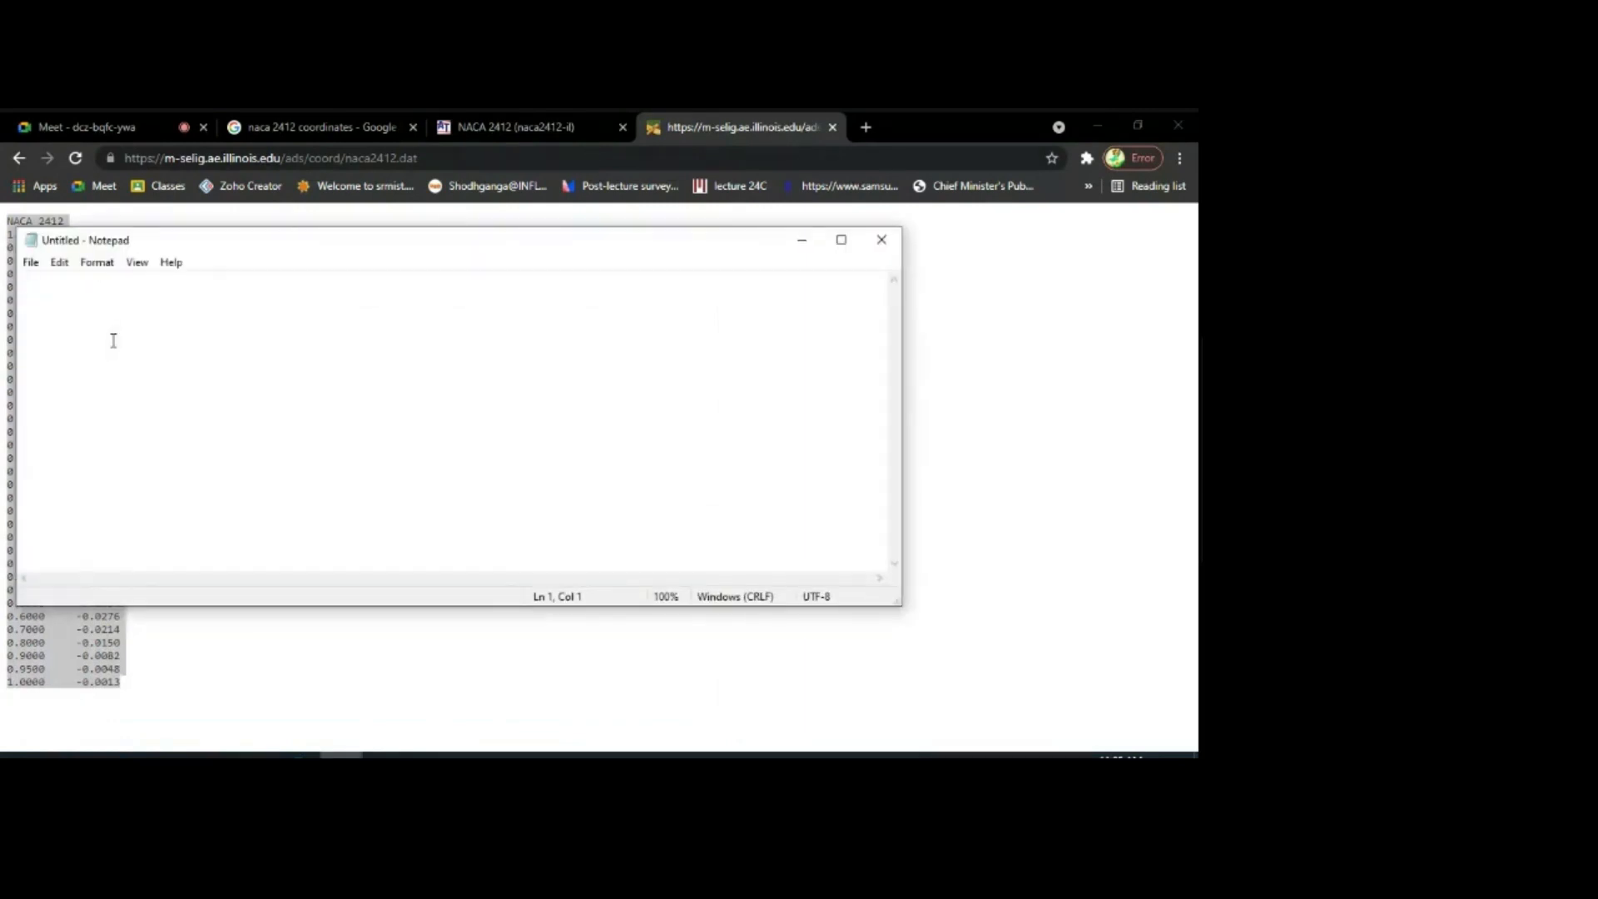
key("ctrl+v")
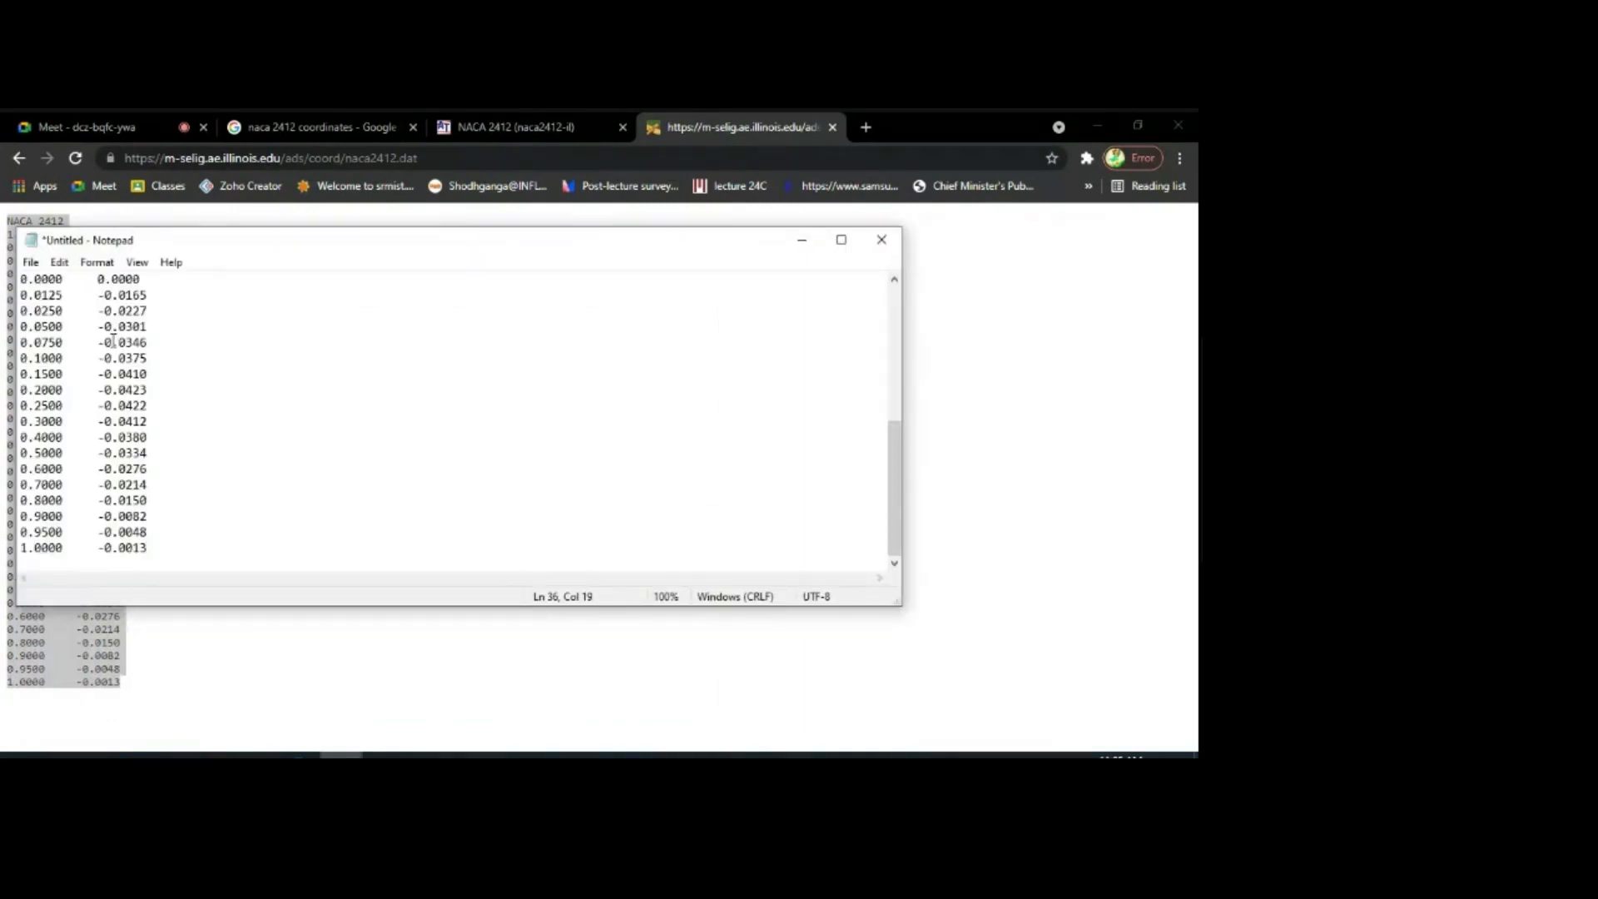
scroll(283, 360, "up", 6)
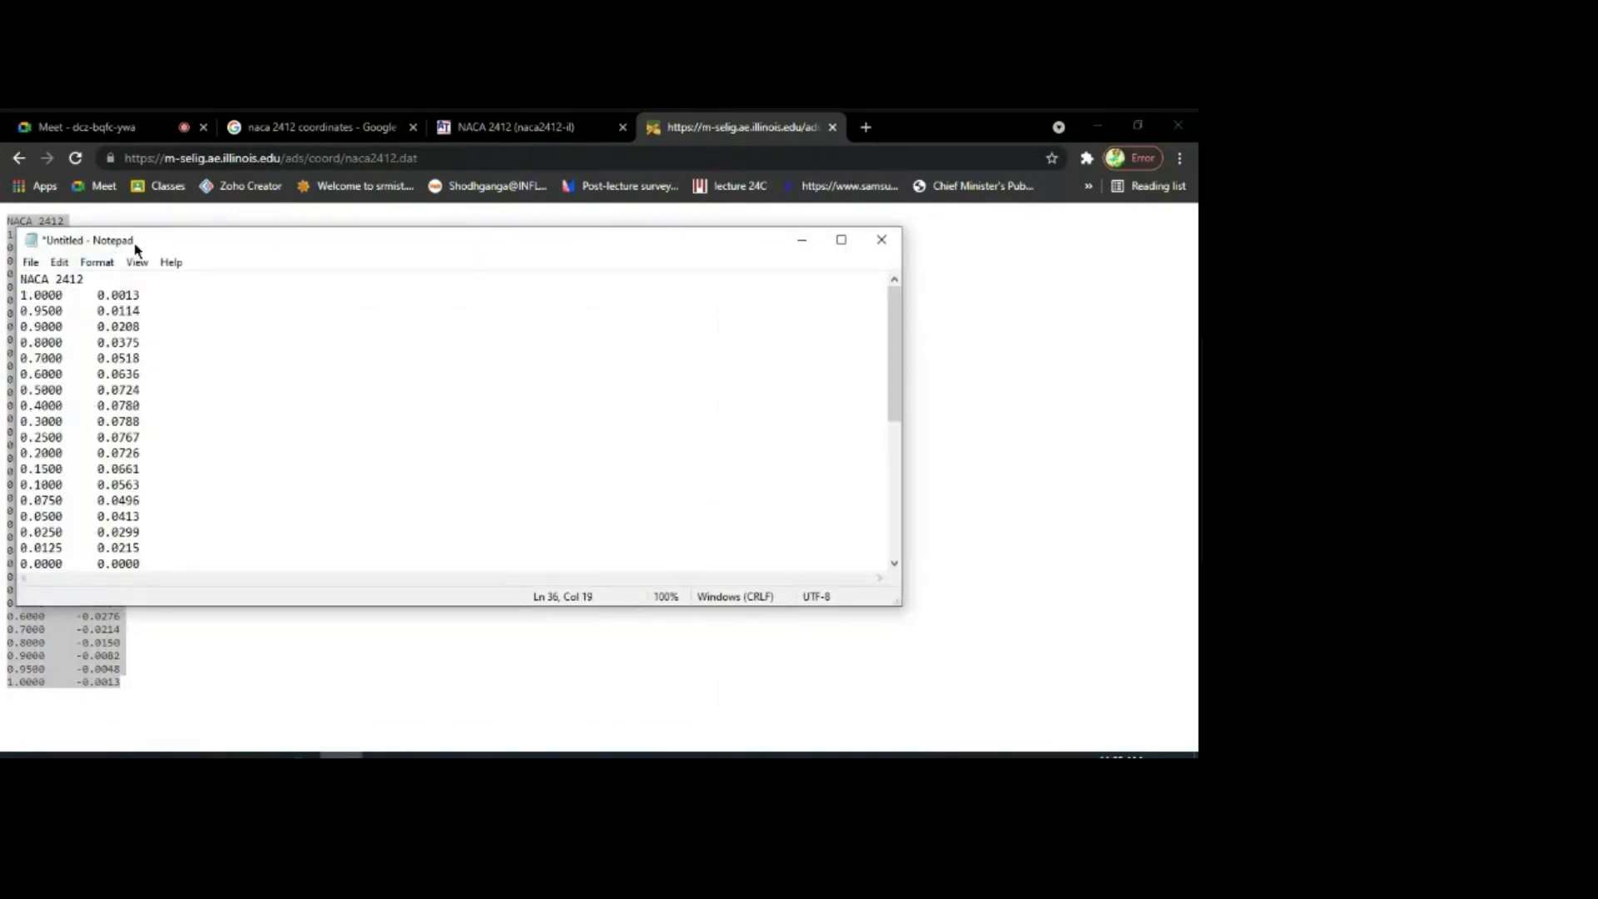
Step: Move the Notepad window clear of the coordinate listing, and minimize Chrome and PowerPoint to reach the desktop
left_click_drag(201, 248, 528, 299)
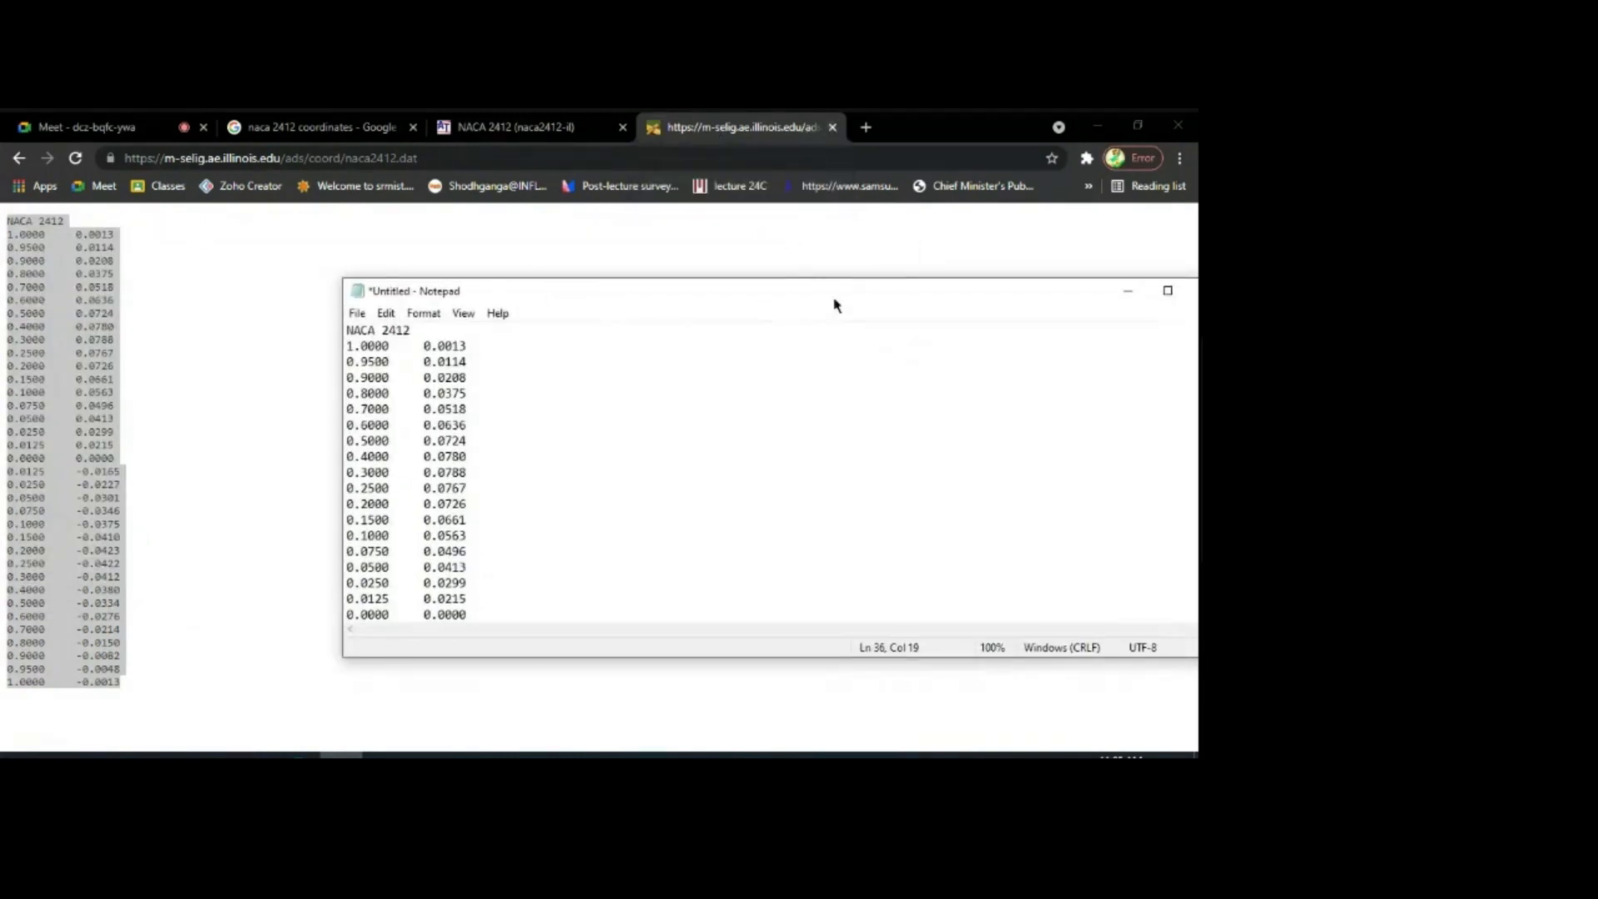
left_click_drag(828, 297, 734, 291)
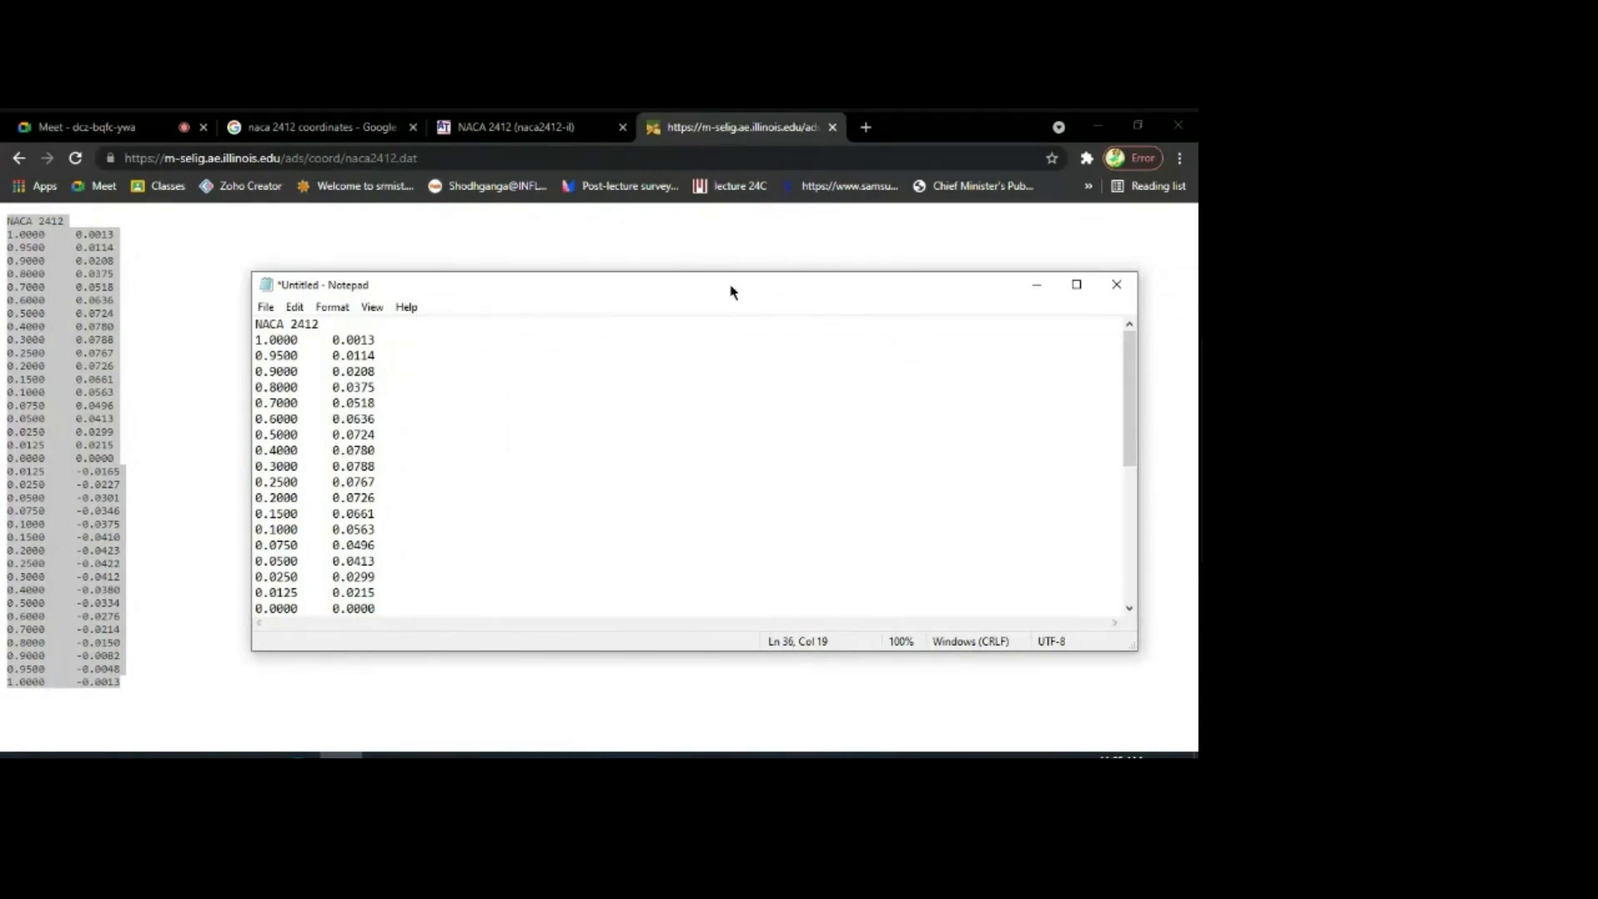
left_click(1100, 132)
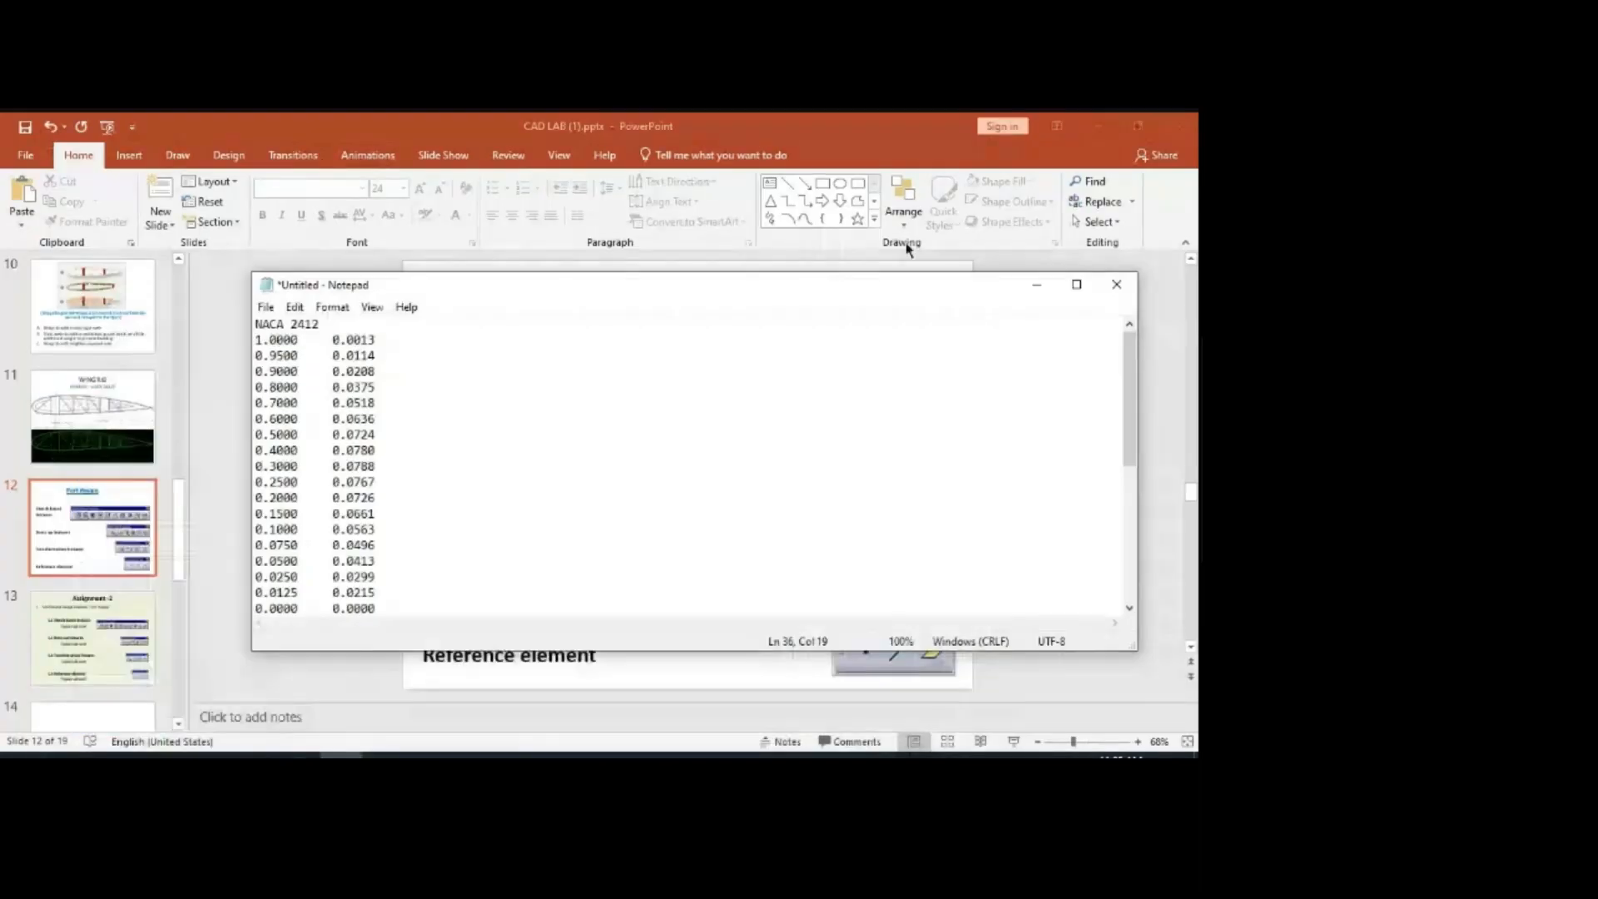
left_click(907, 248)
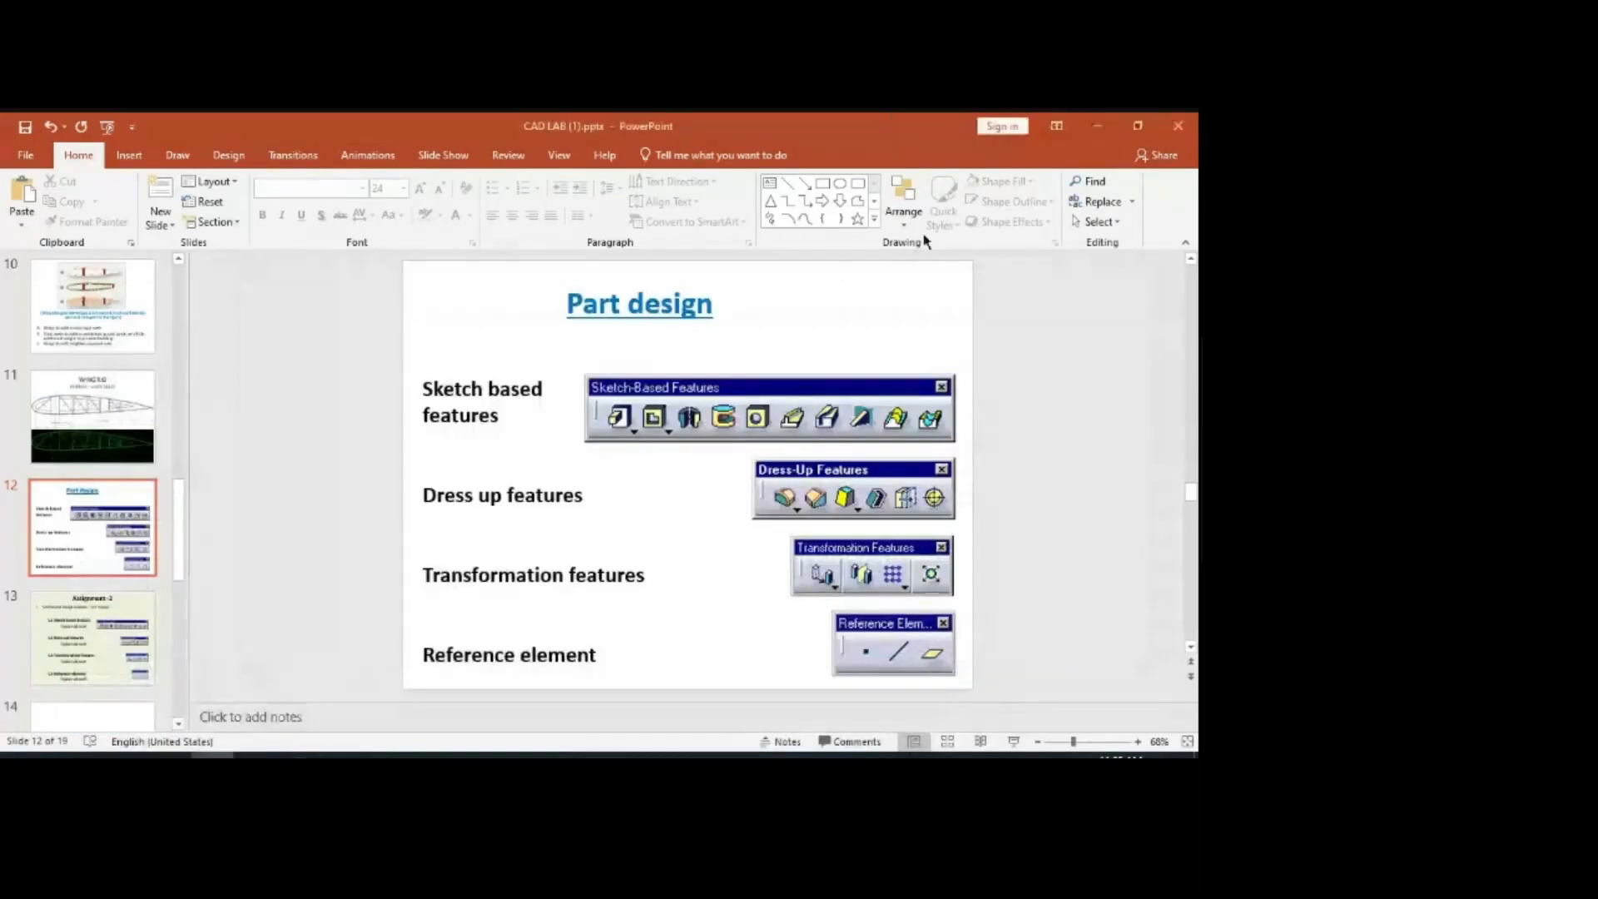
left_click(1098, 128)
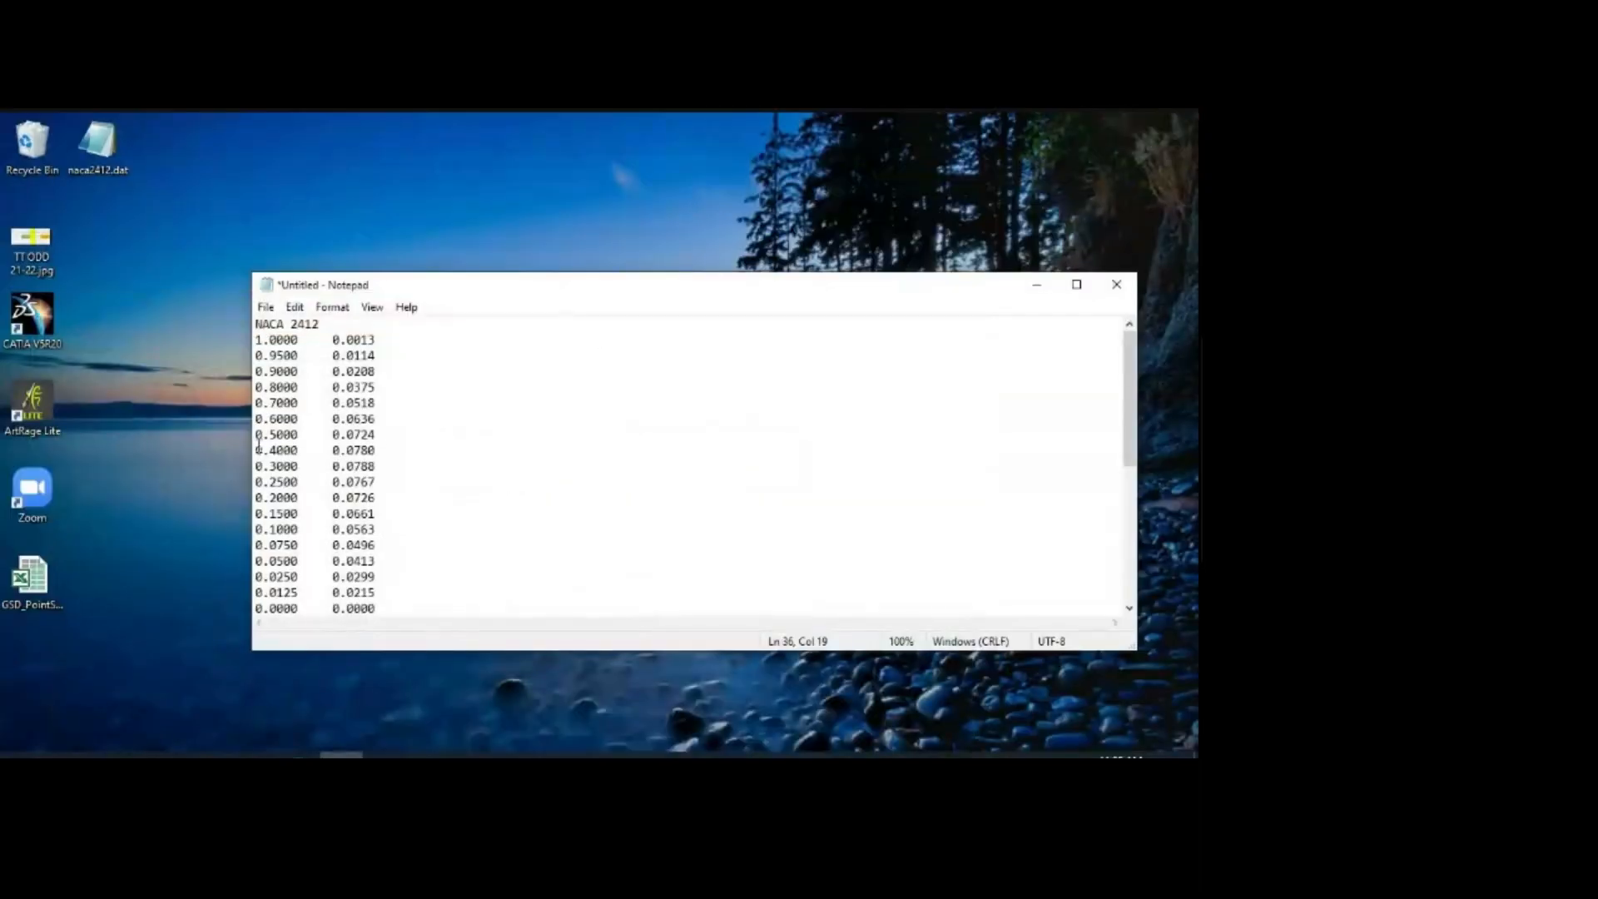
left_click(225, 266)
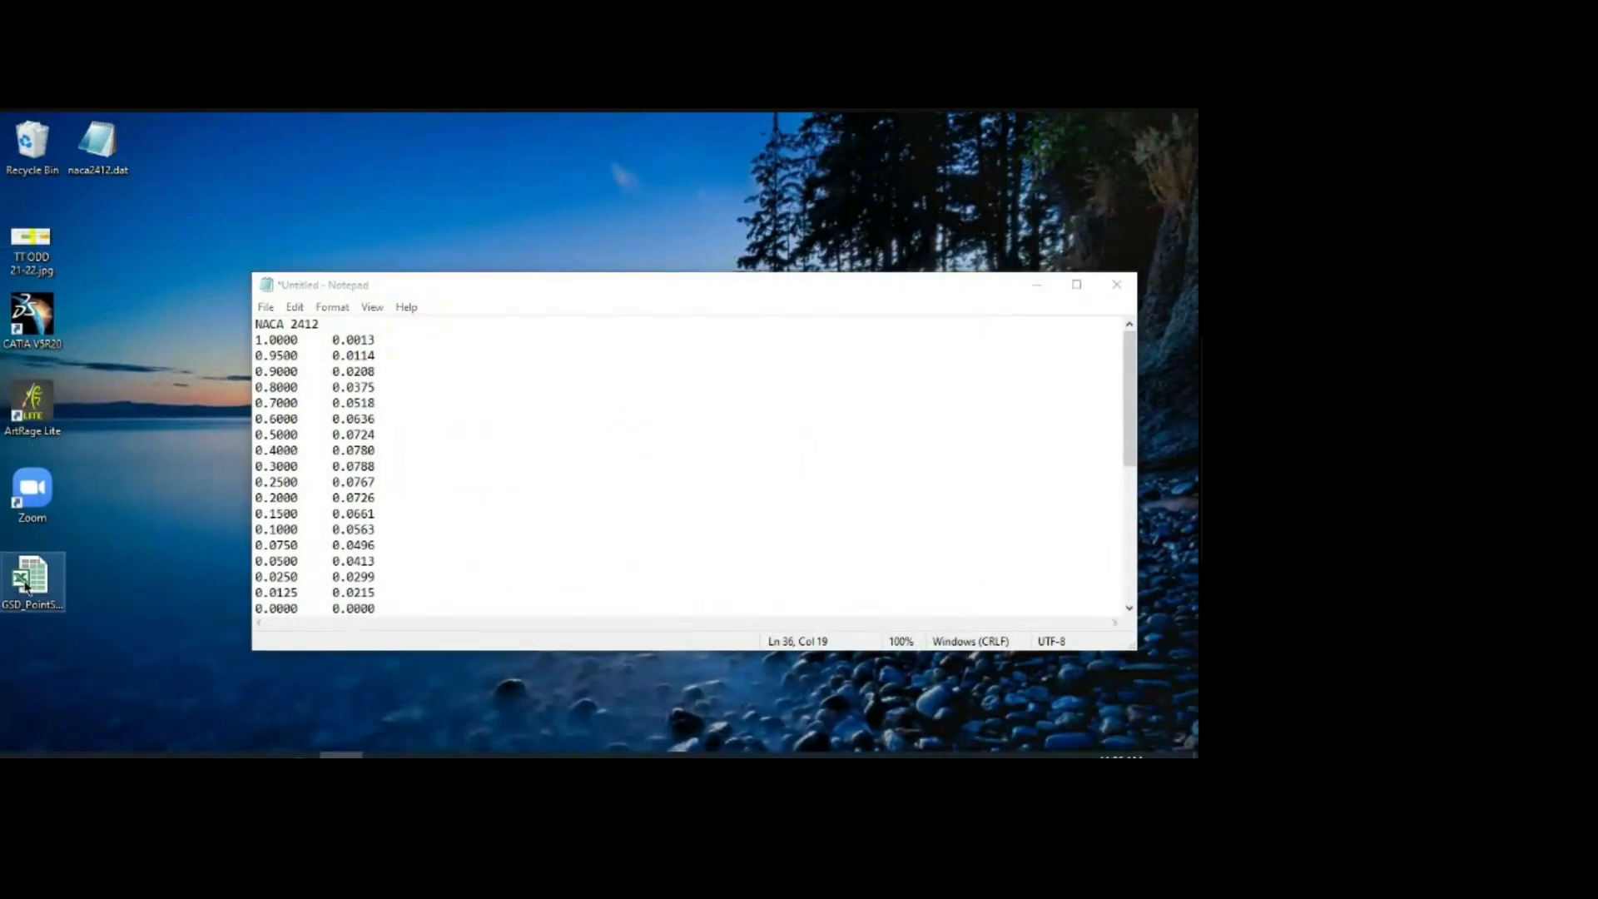
Step: Delete the GSD_Point Excel file from the desktop
key("super+e")
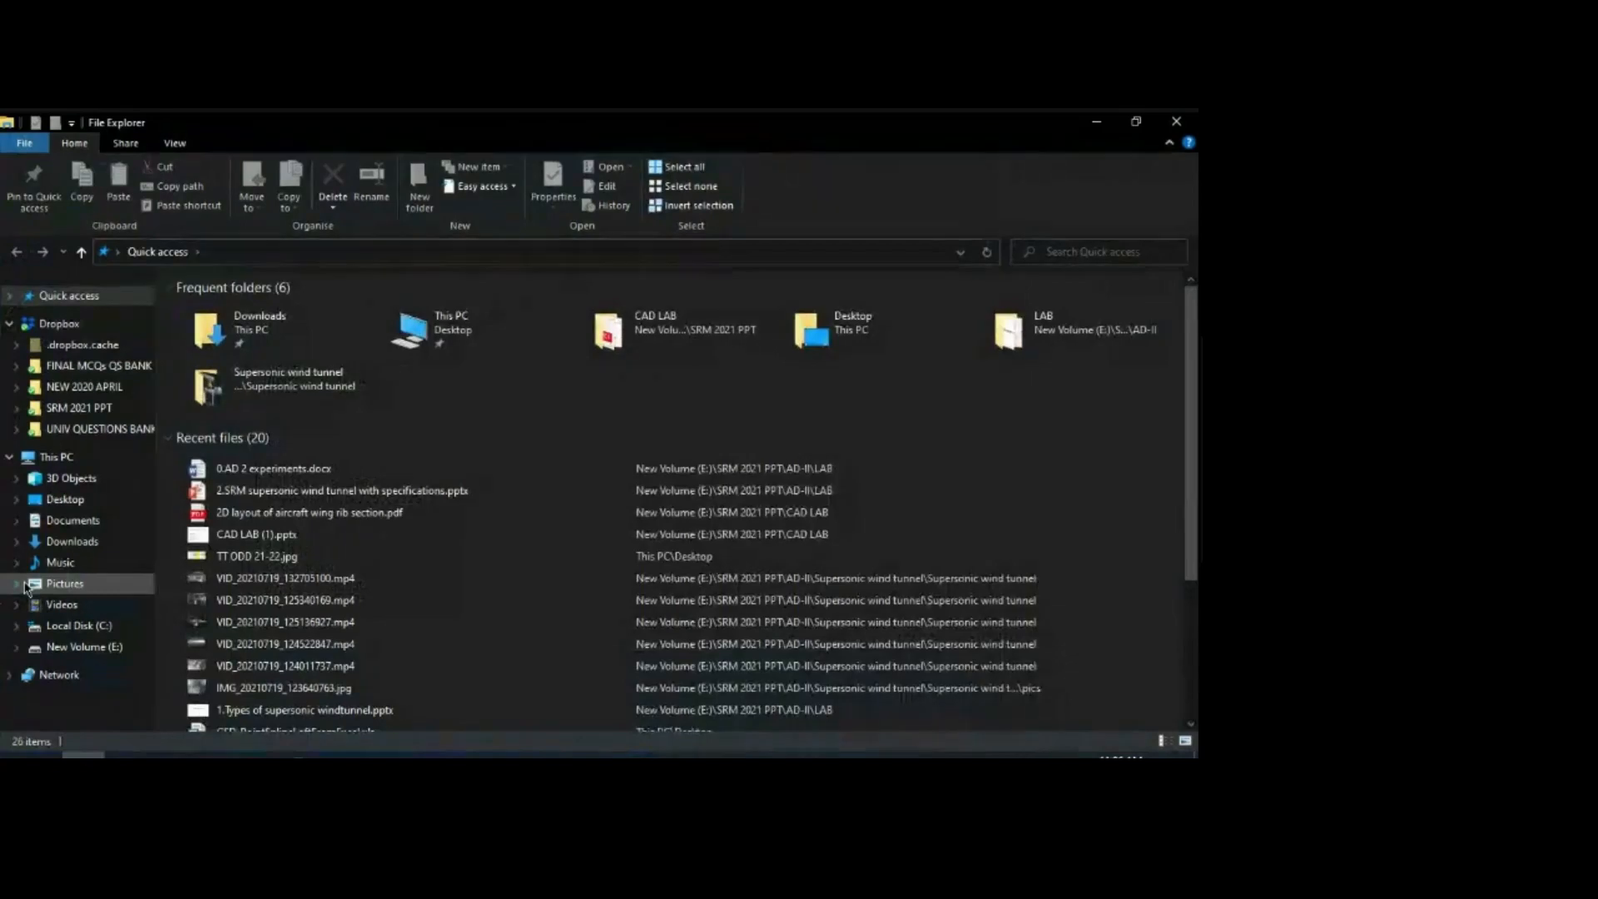
left_click(1096, 122)
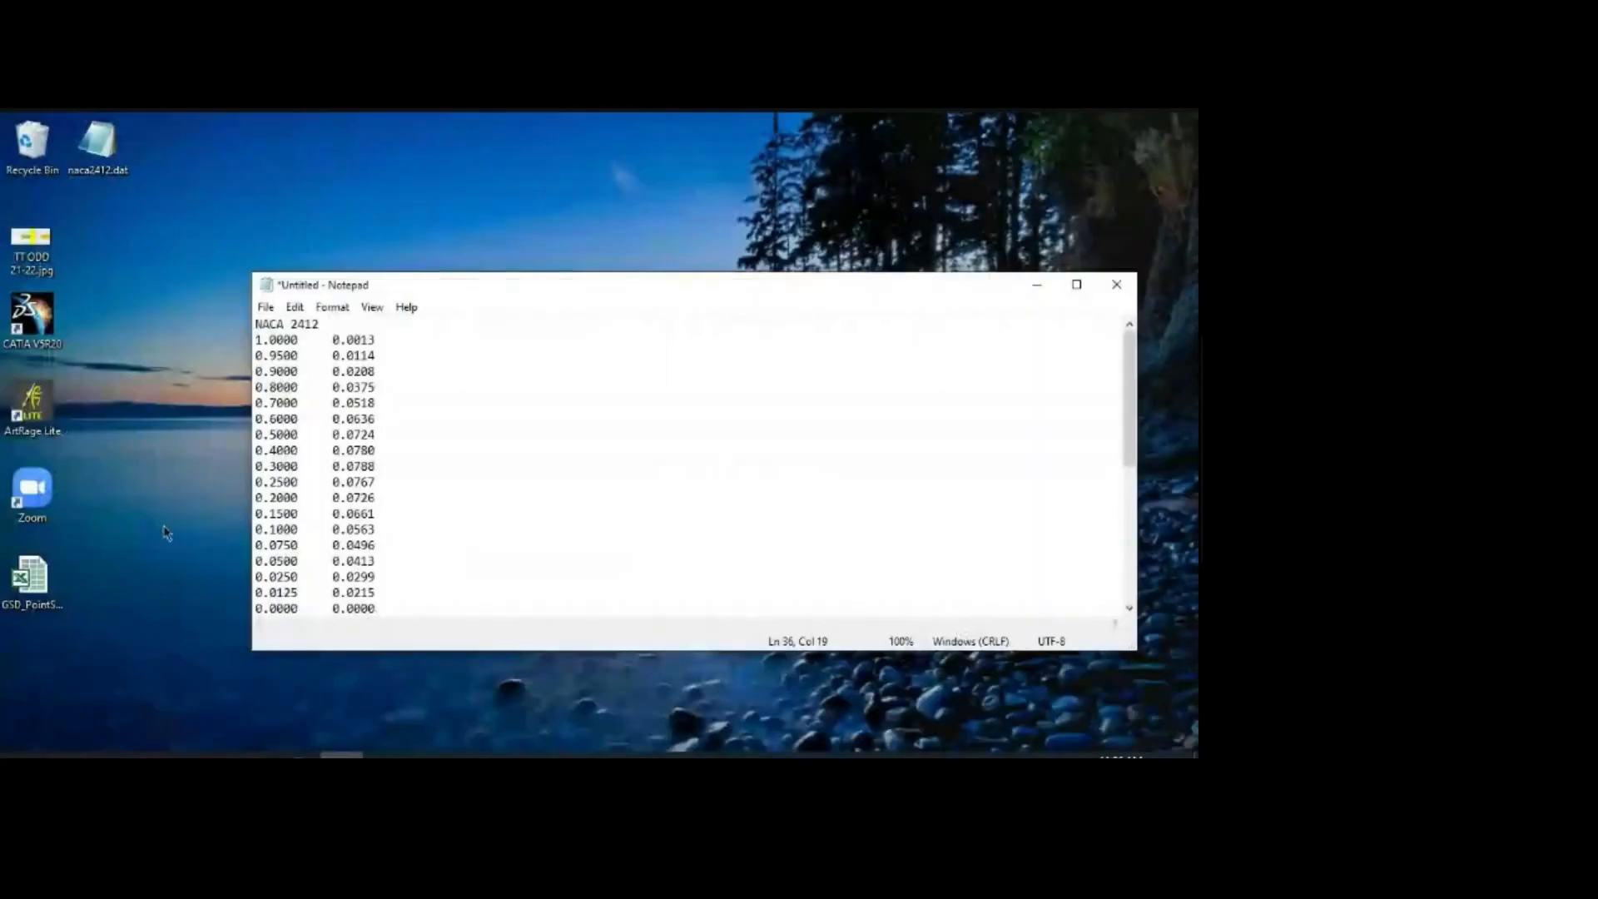
left_click(36, 588)
key("Delete")
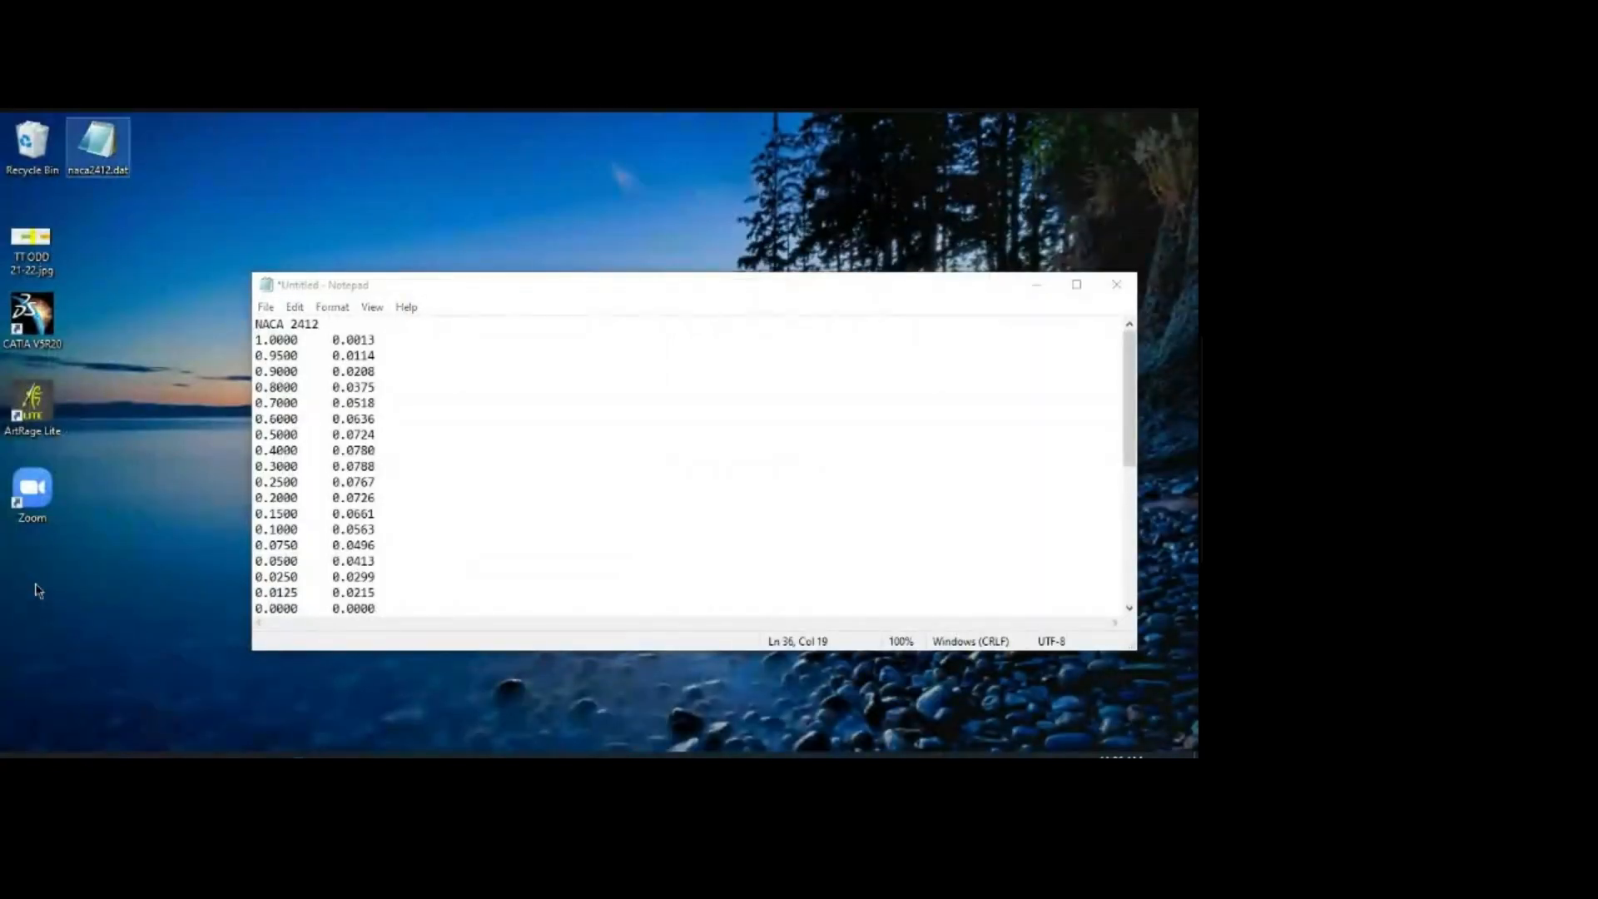
left_click(124, 666)
Step: Open File Explorer and browse to C:\Program Files (x86)\Dassault Systemes\B20\intel_a\code\command
left_click(83, 754)
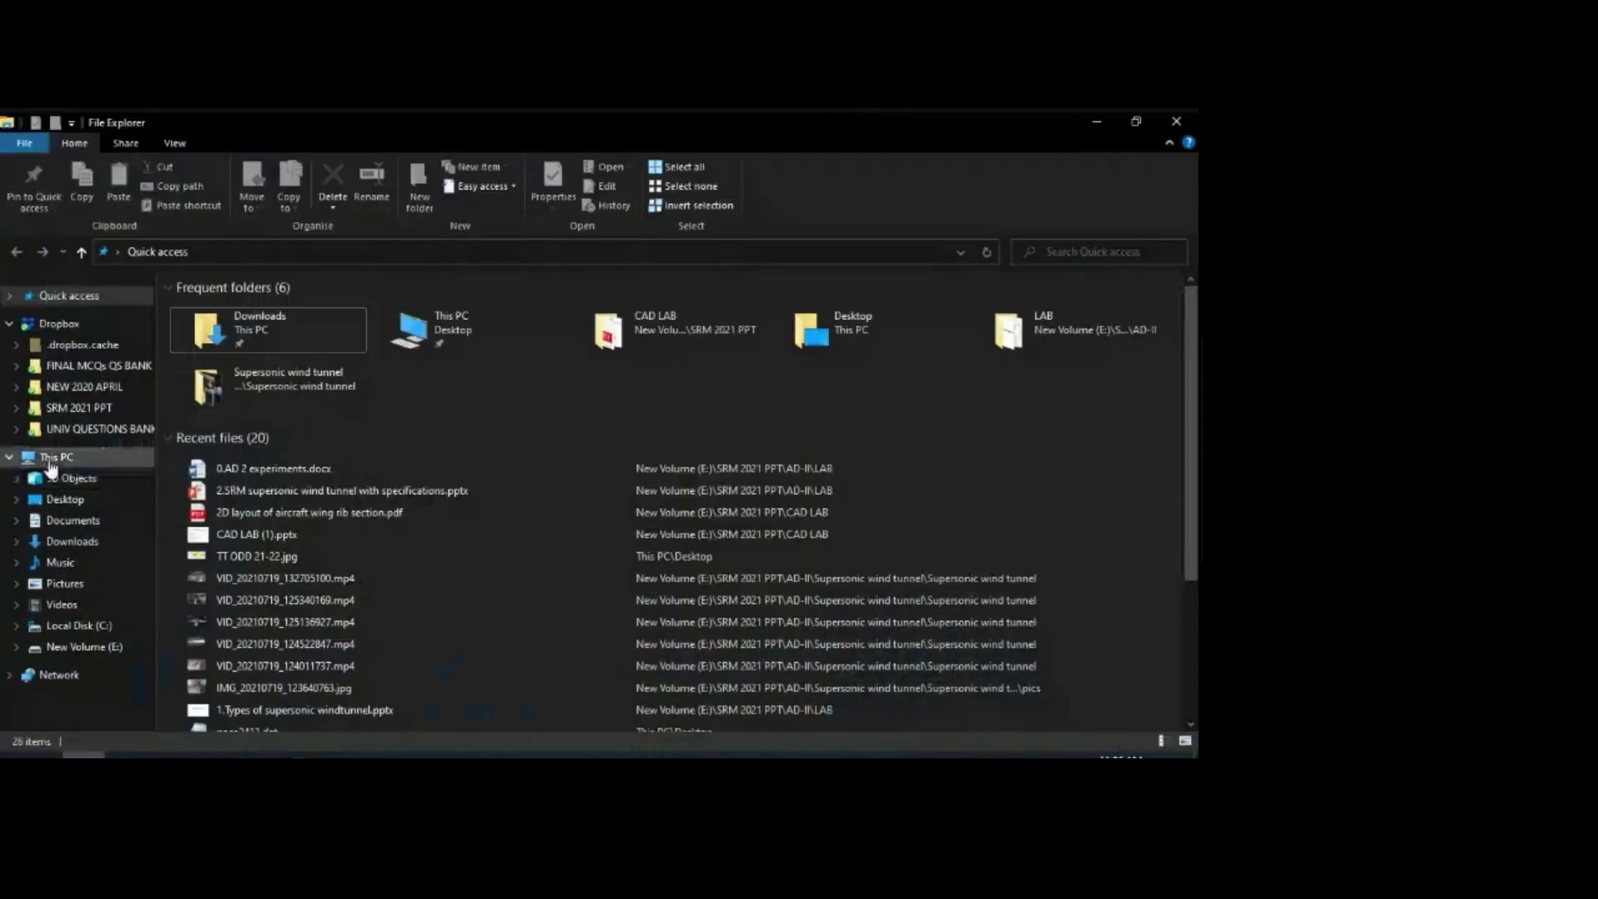
left_click(52, 458)
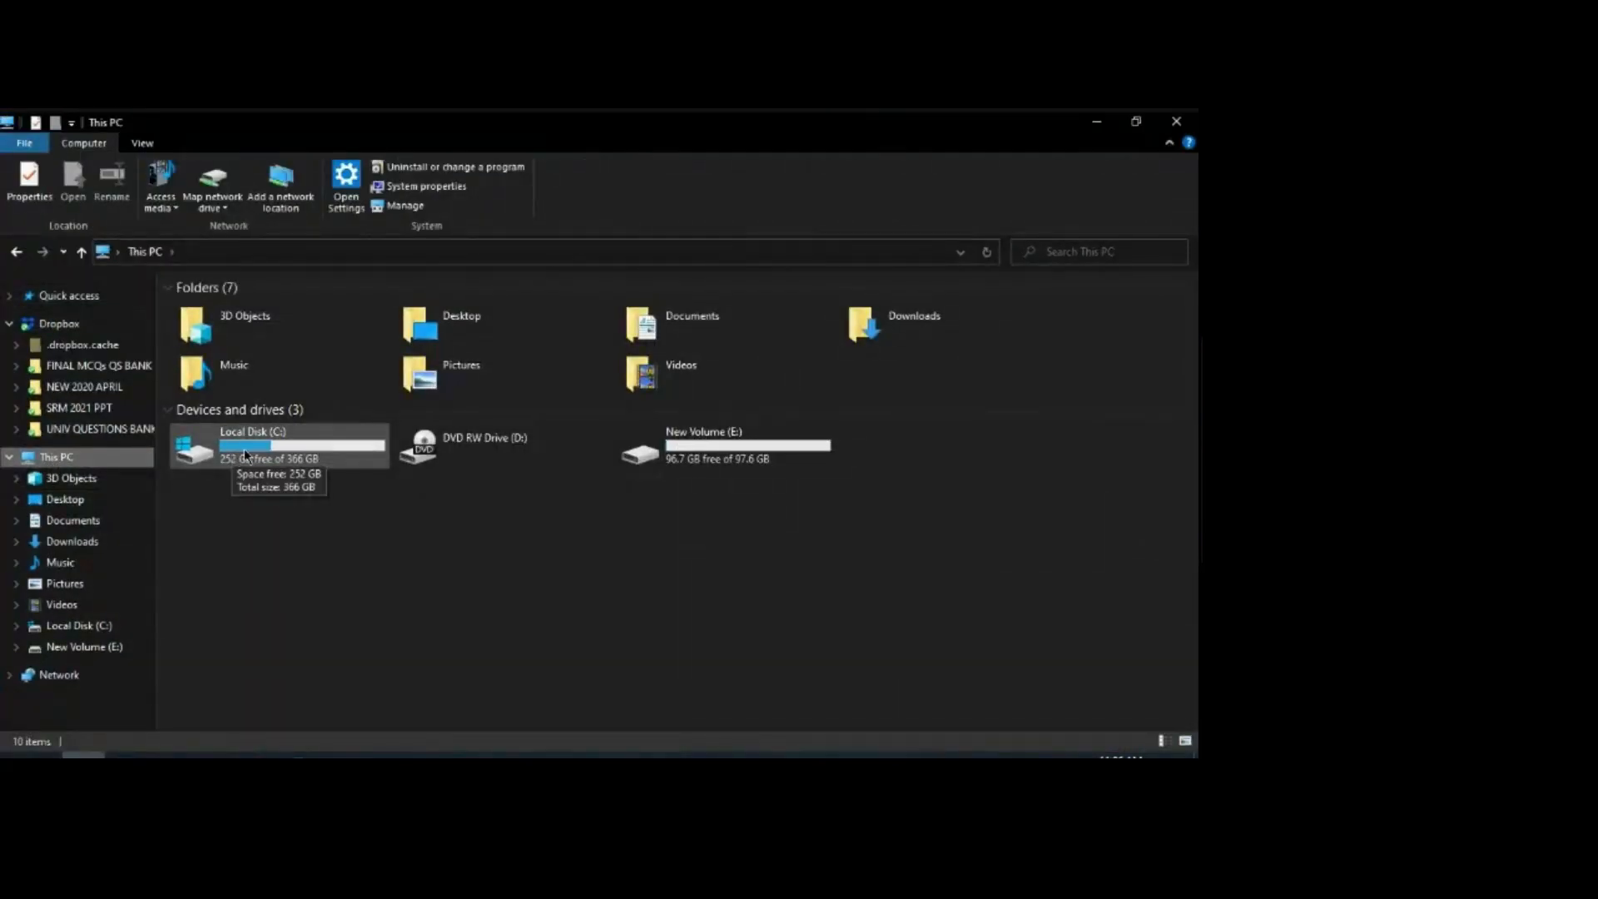
double_click(244, 452)
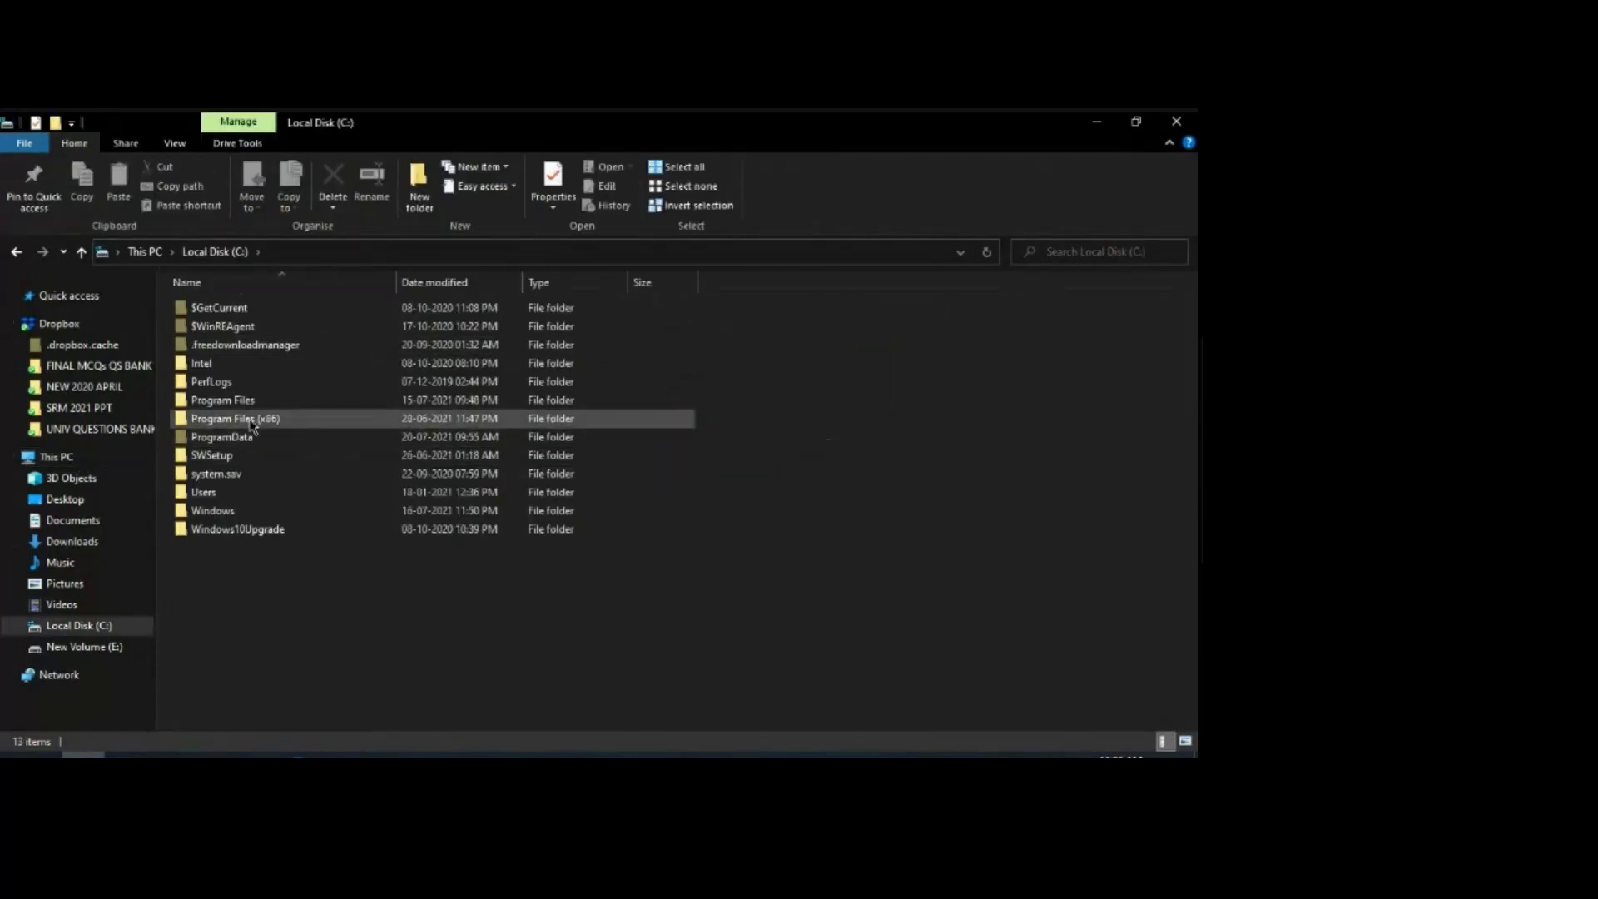
double_click(251, 423)
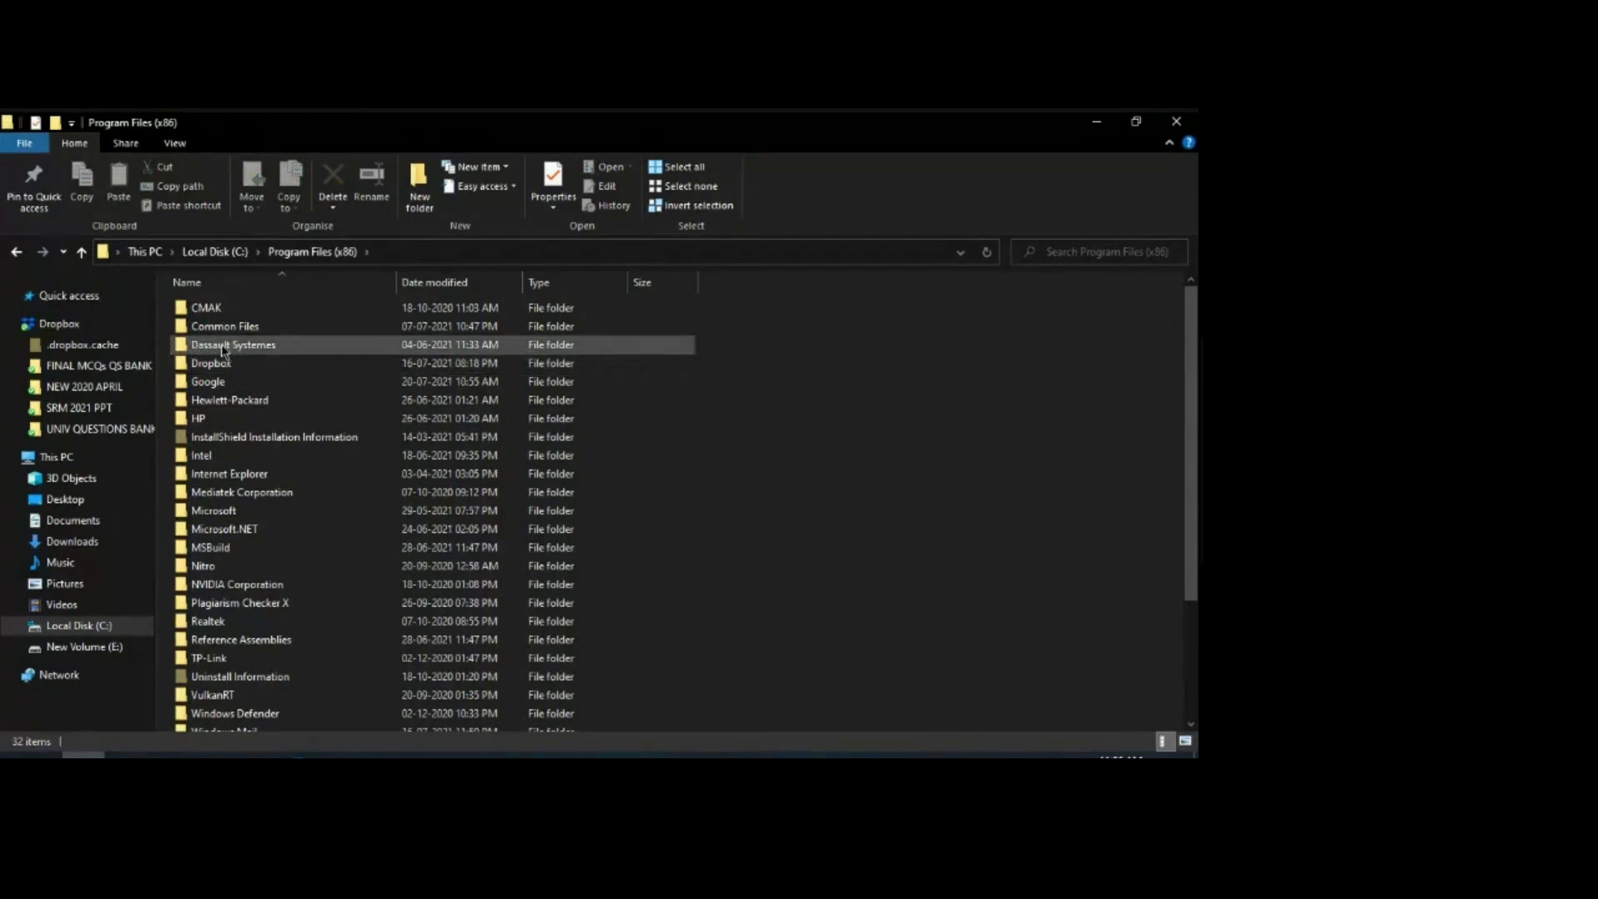
double_click(223, 346)
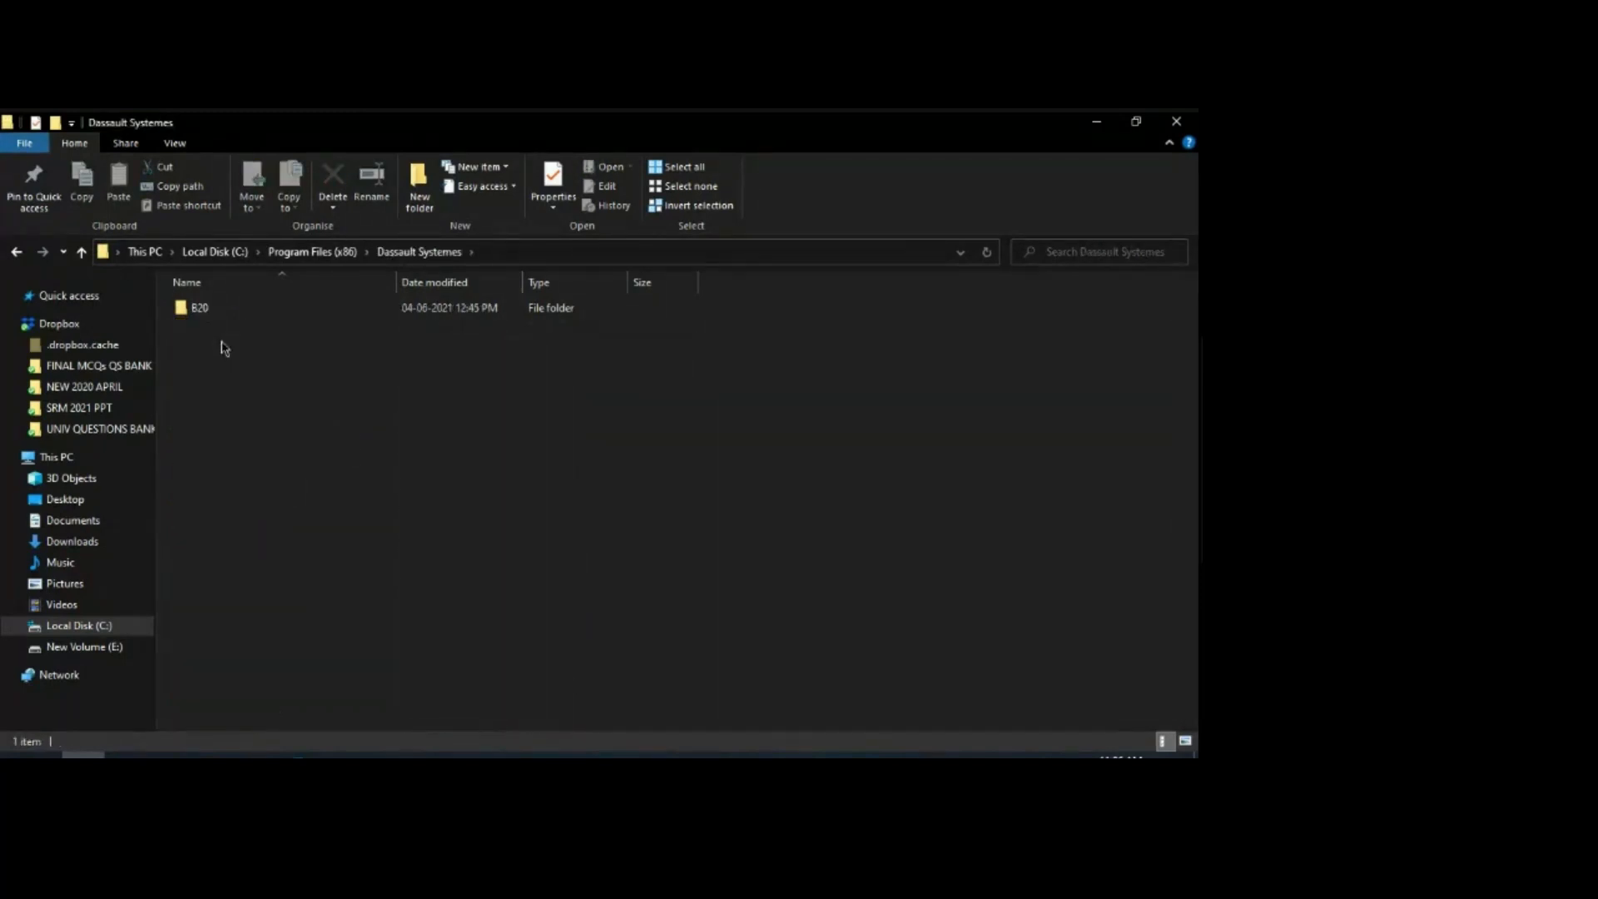
double_click(202, 308)
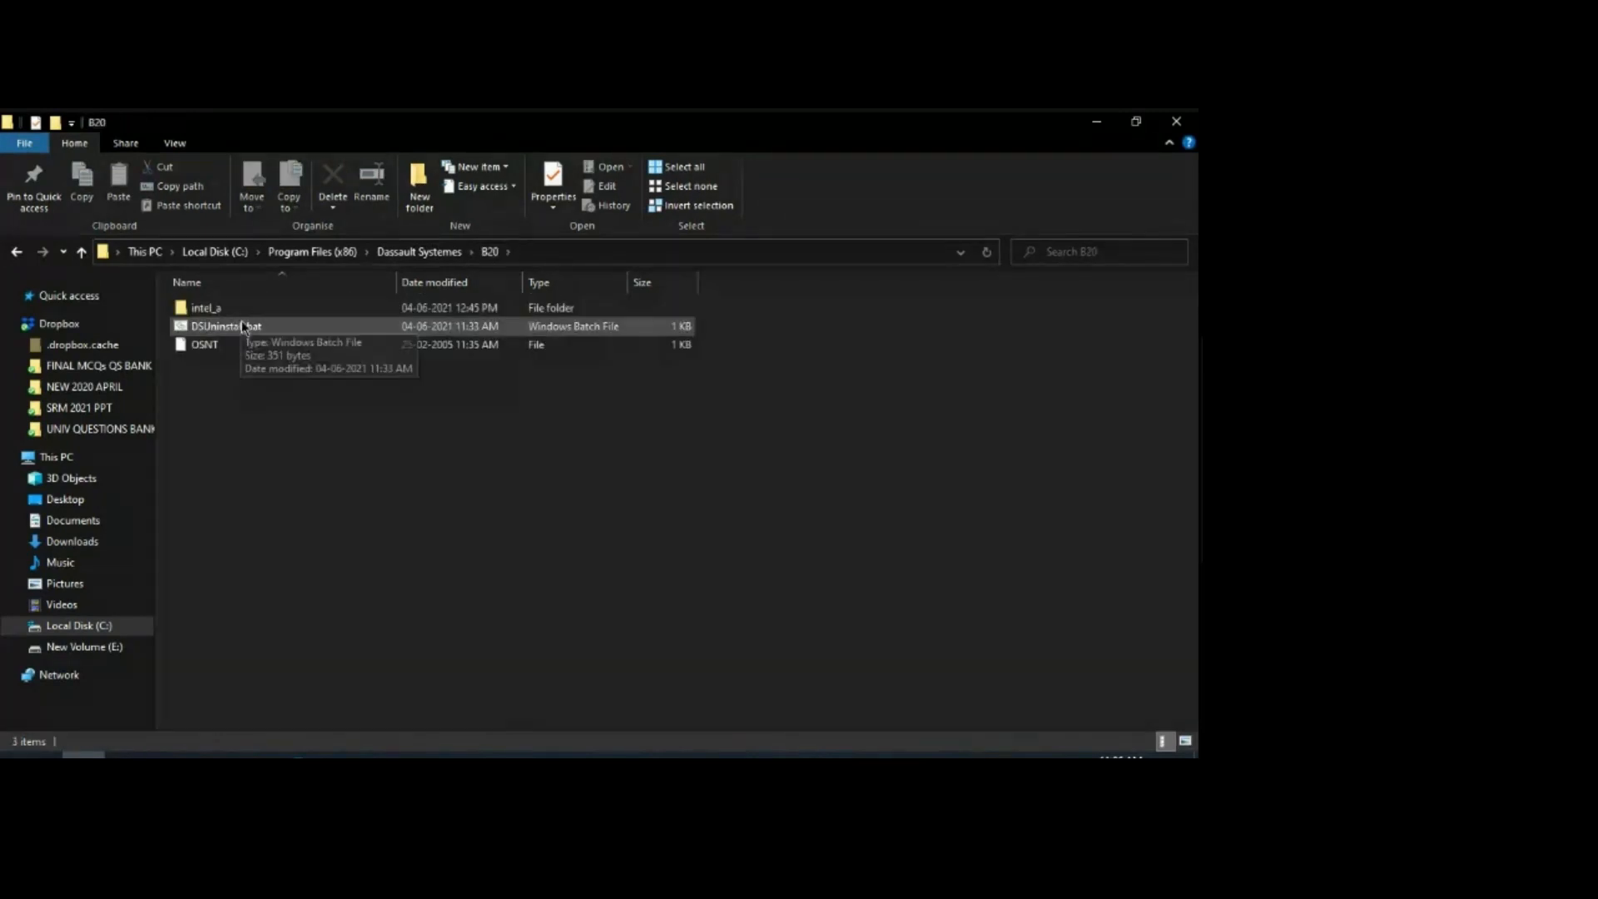
double_click(204, 308)
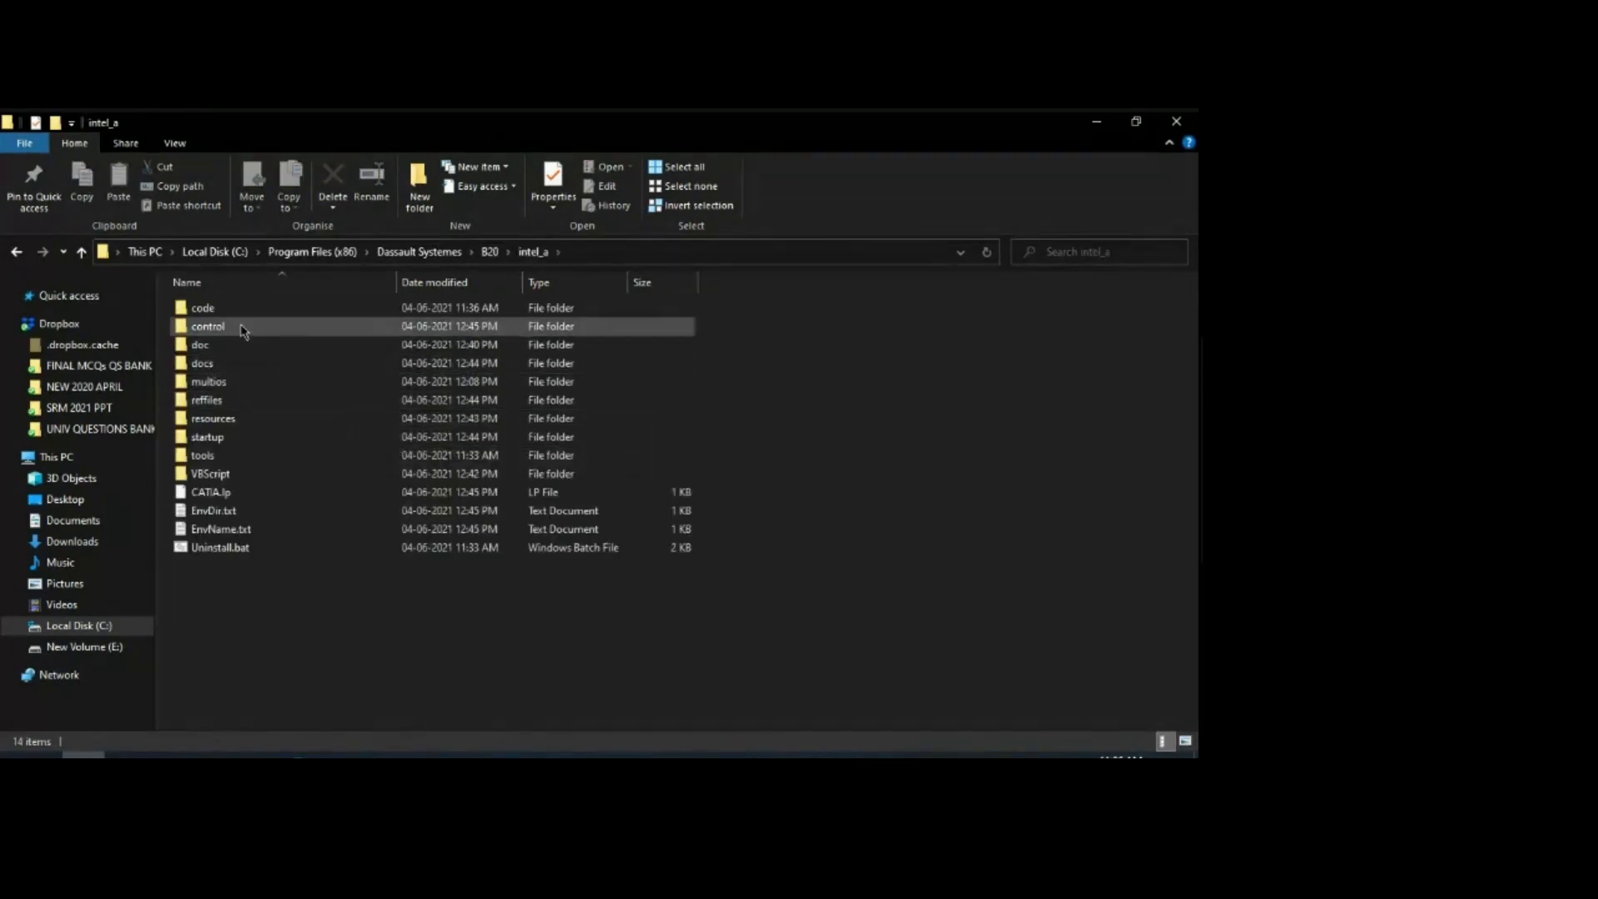
double_click(223, 310)
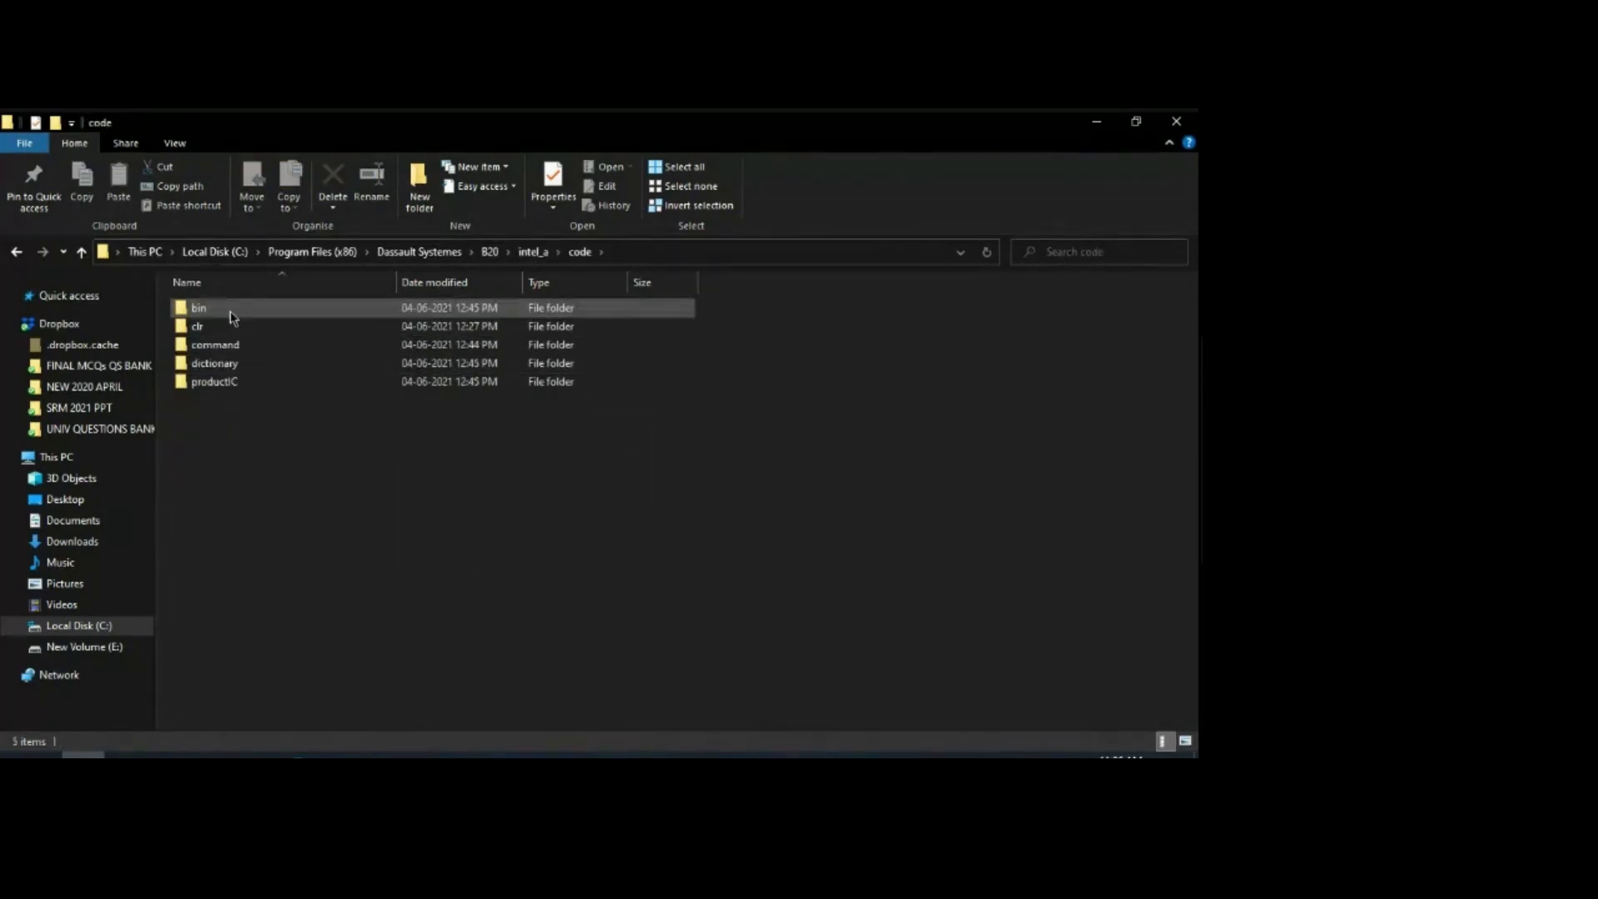
double_click(226, 345)
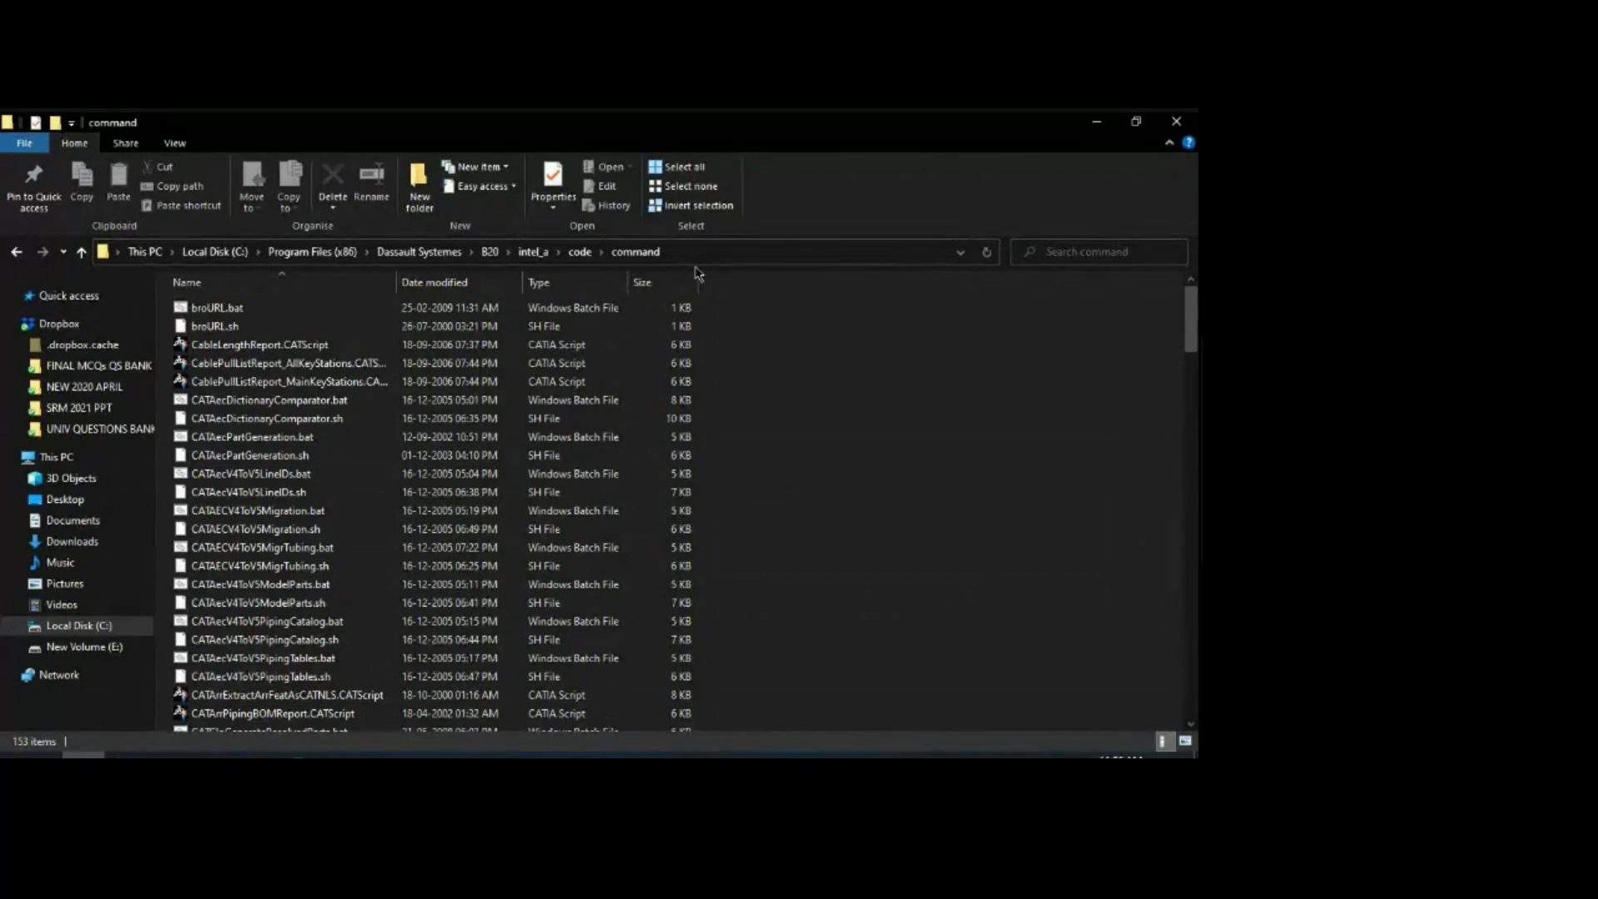
Step: Search the command folder for "gsd"
left_click(1100, 256)
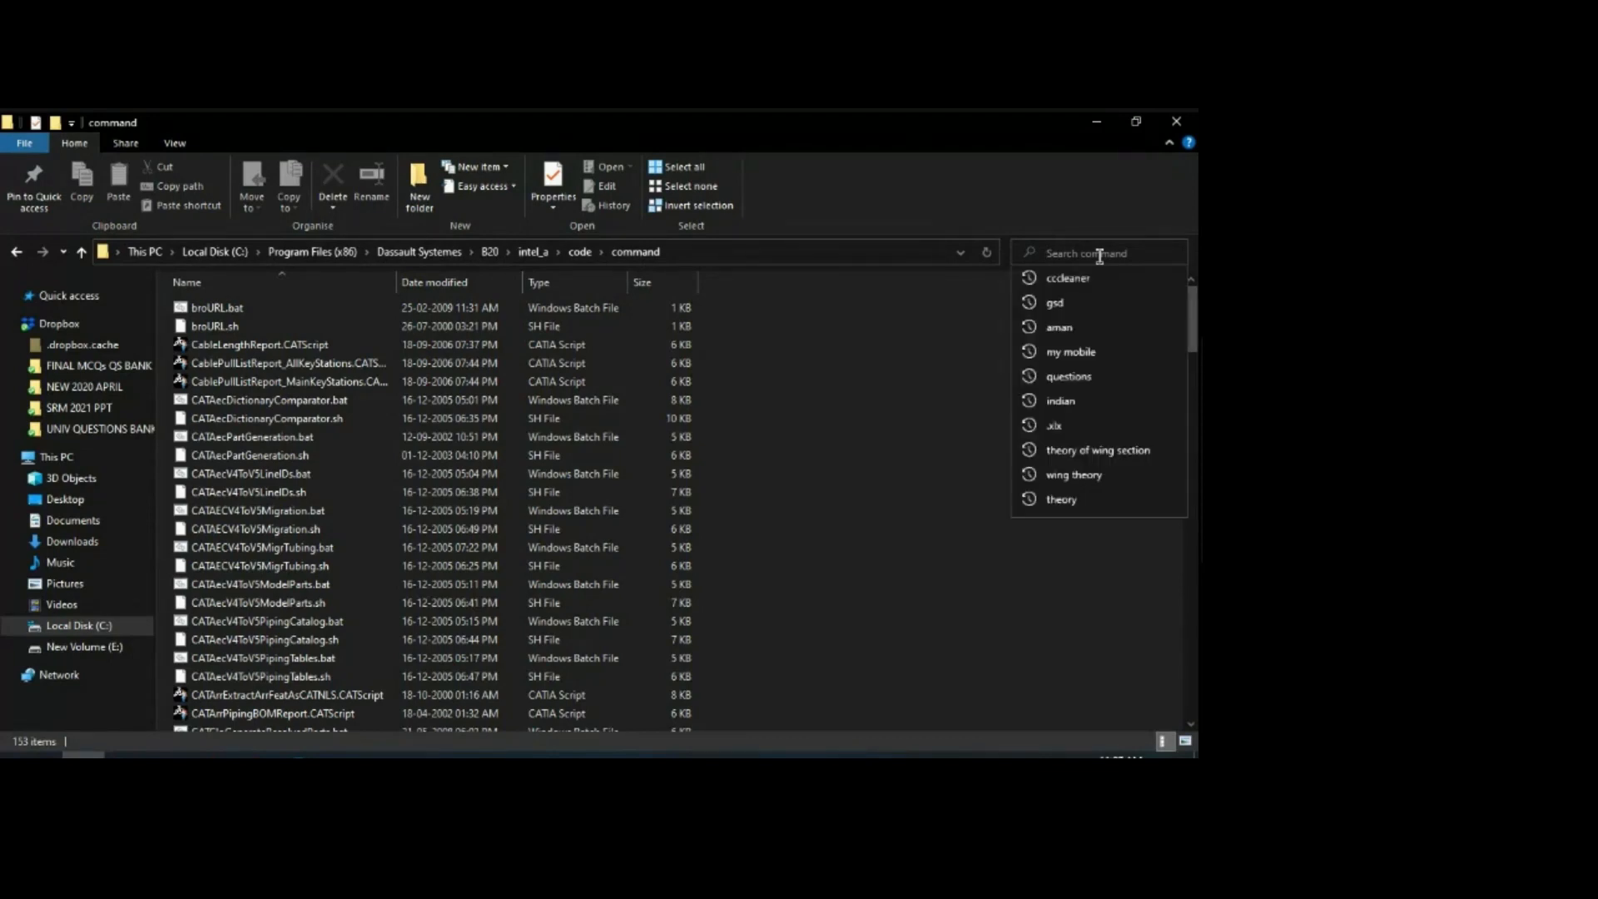
type("gsd")
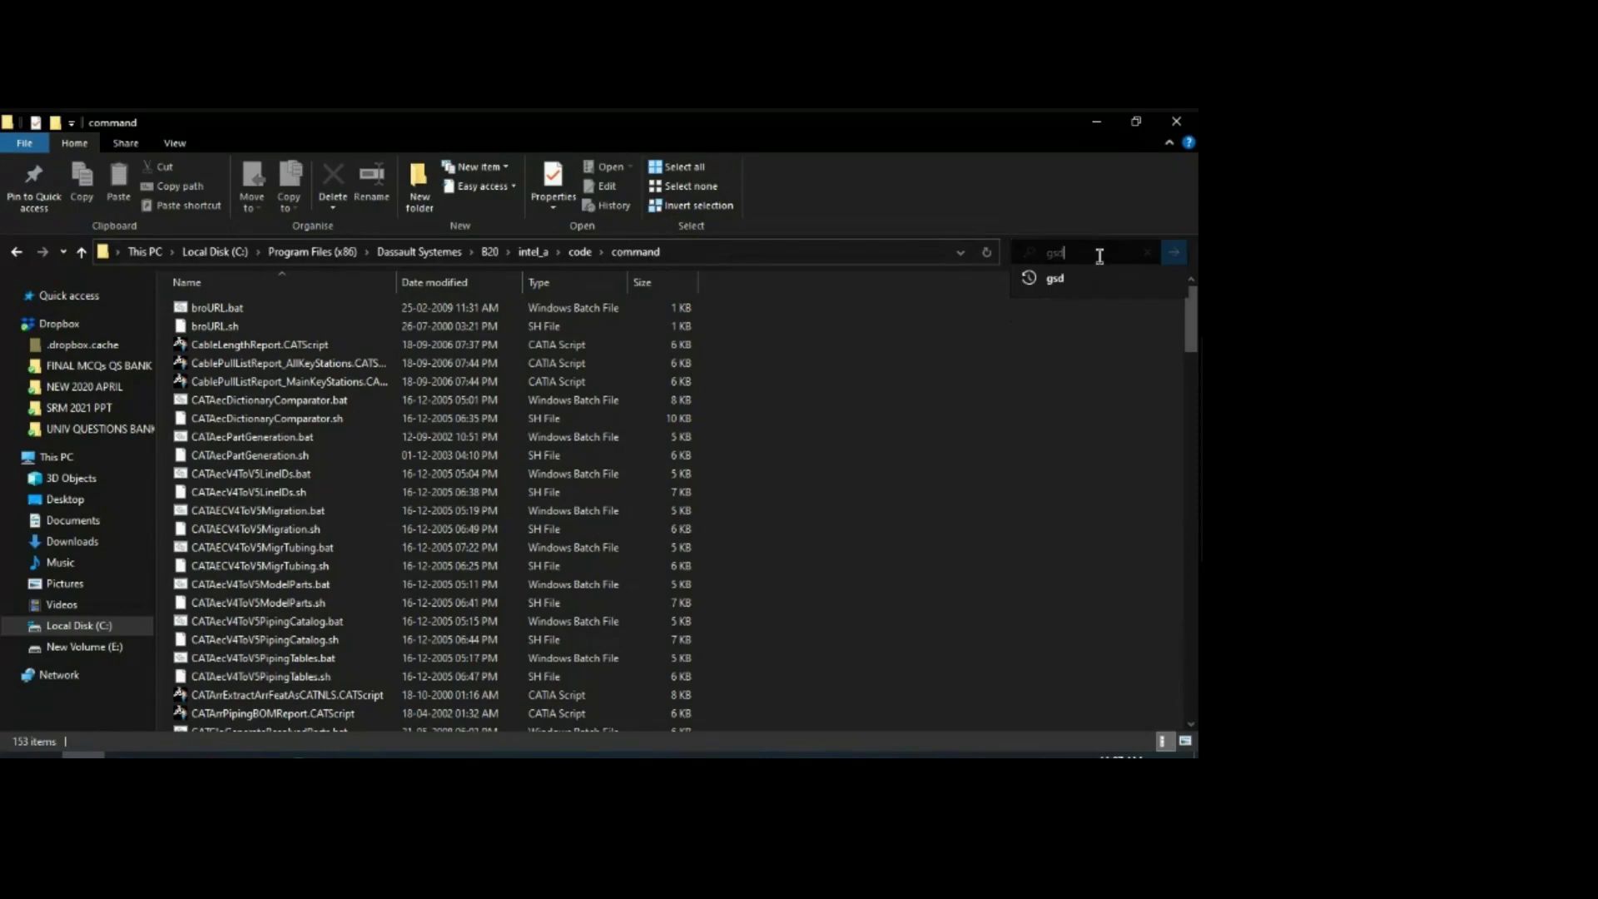
key("Return")
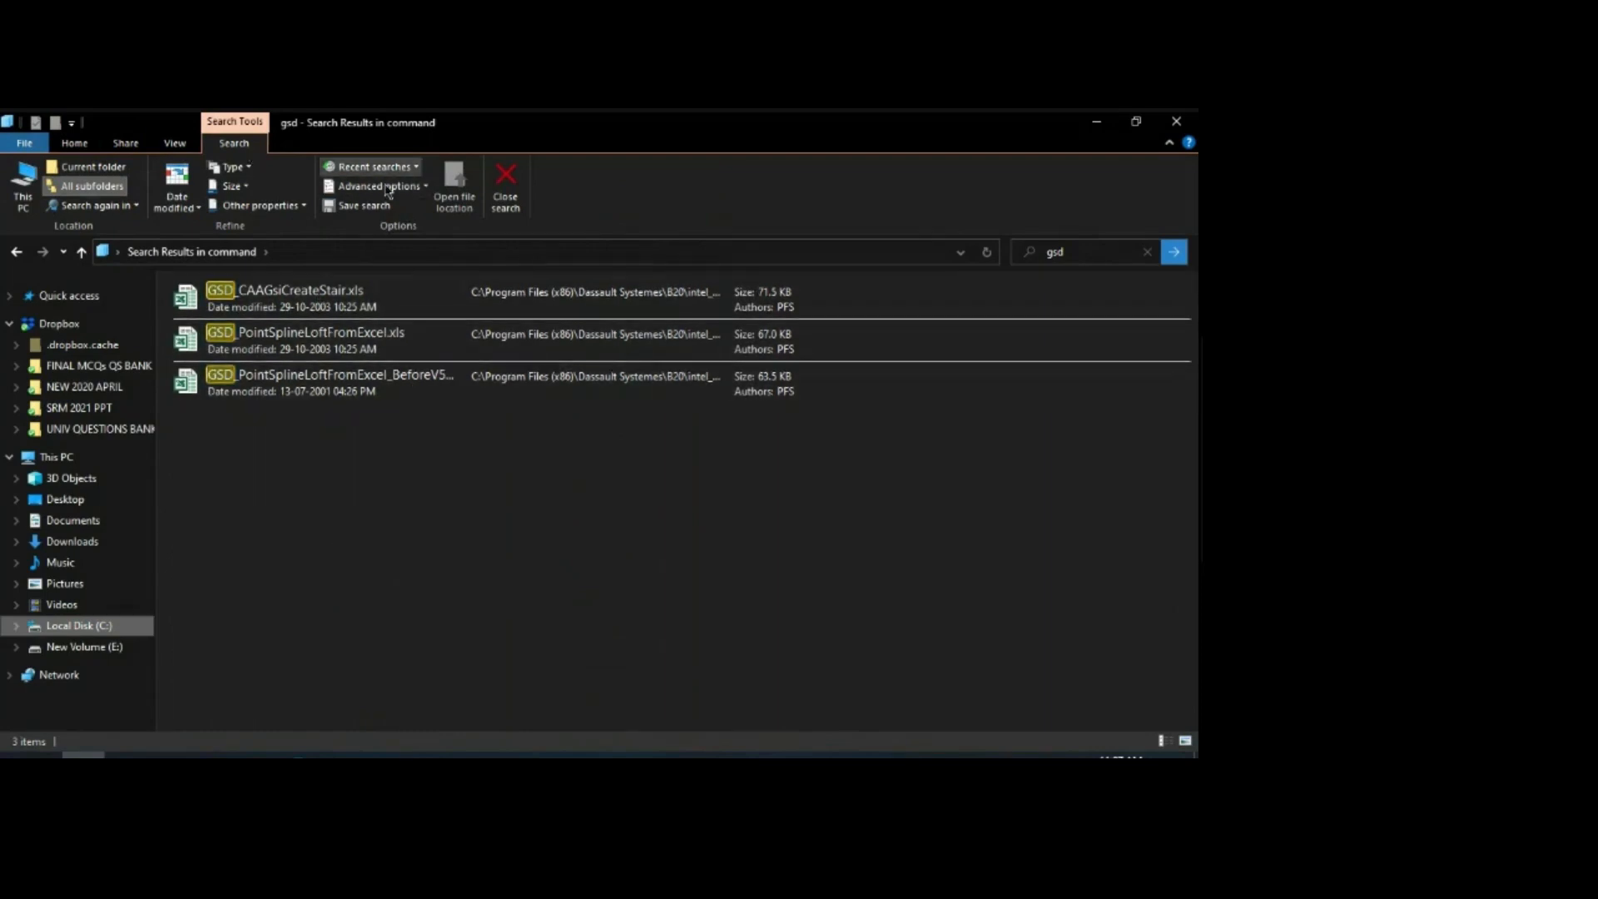
Step: Show the search results in the Details layout and widen the Name column to fit the full file names
left_click(169, 144)
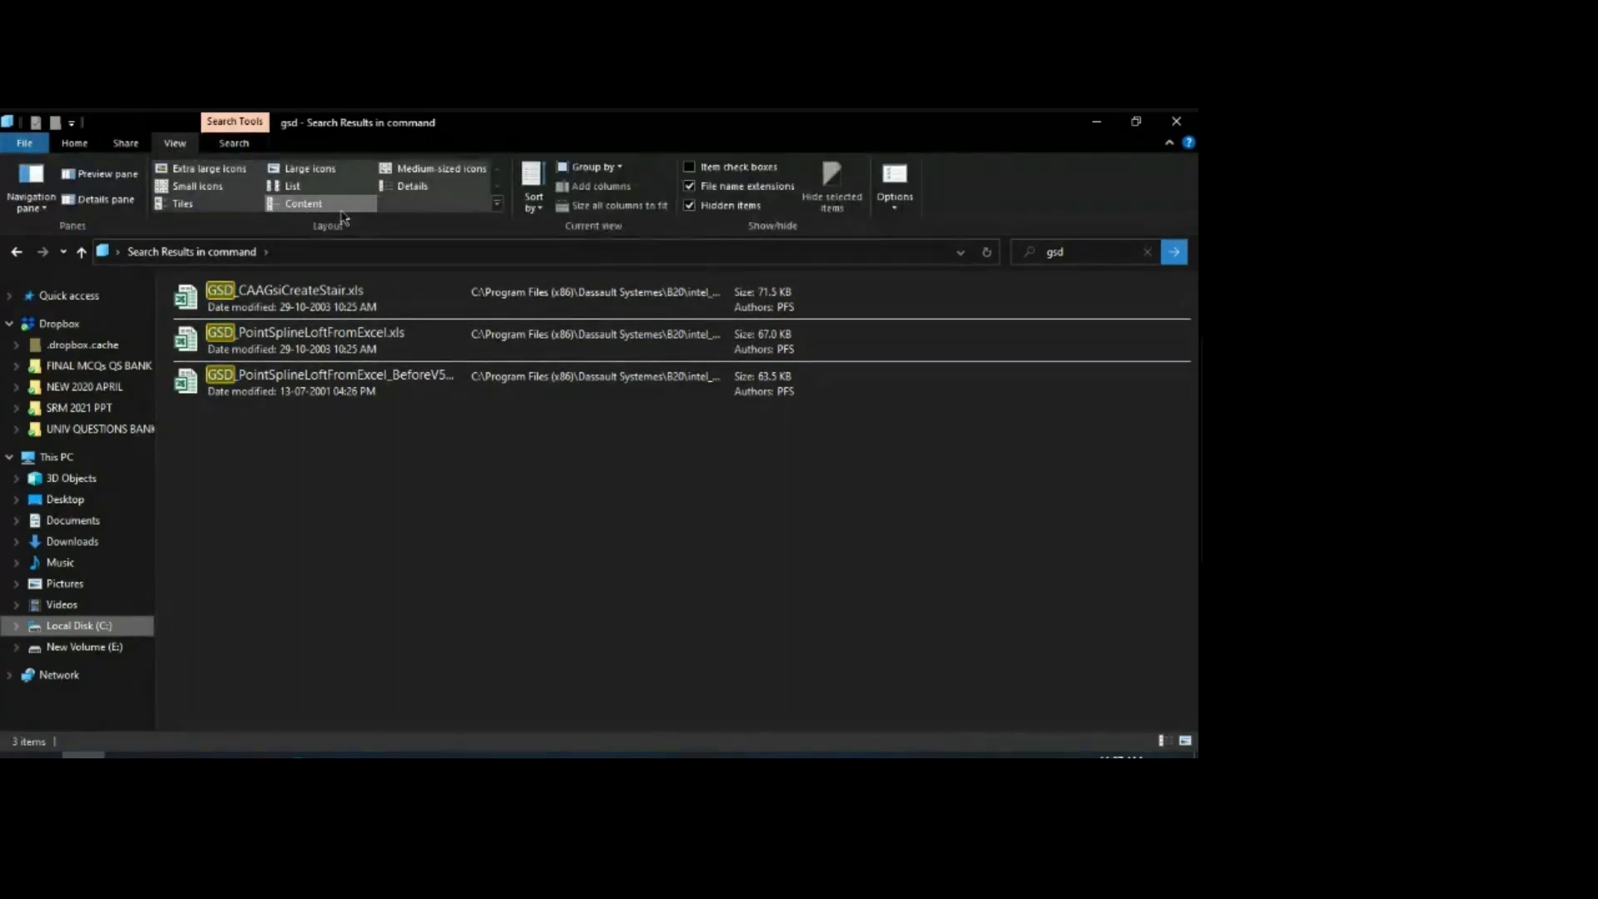
left_click(410, 186)
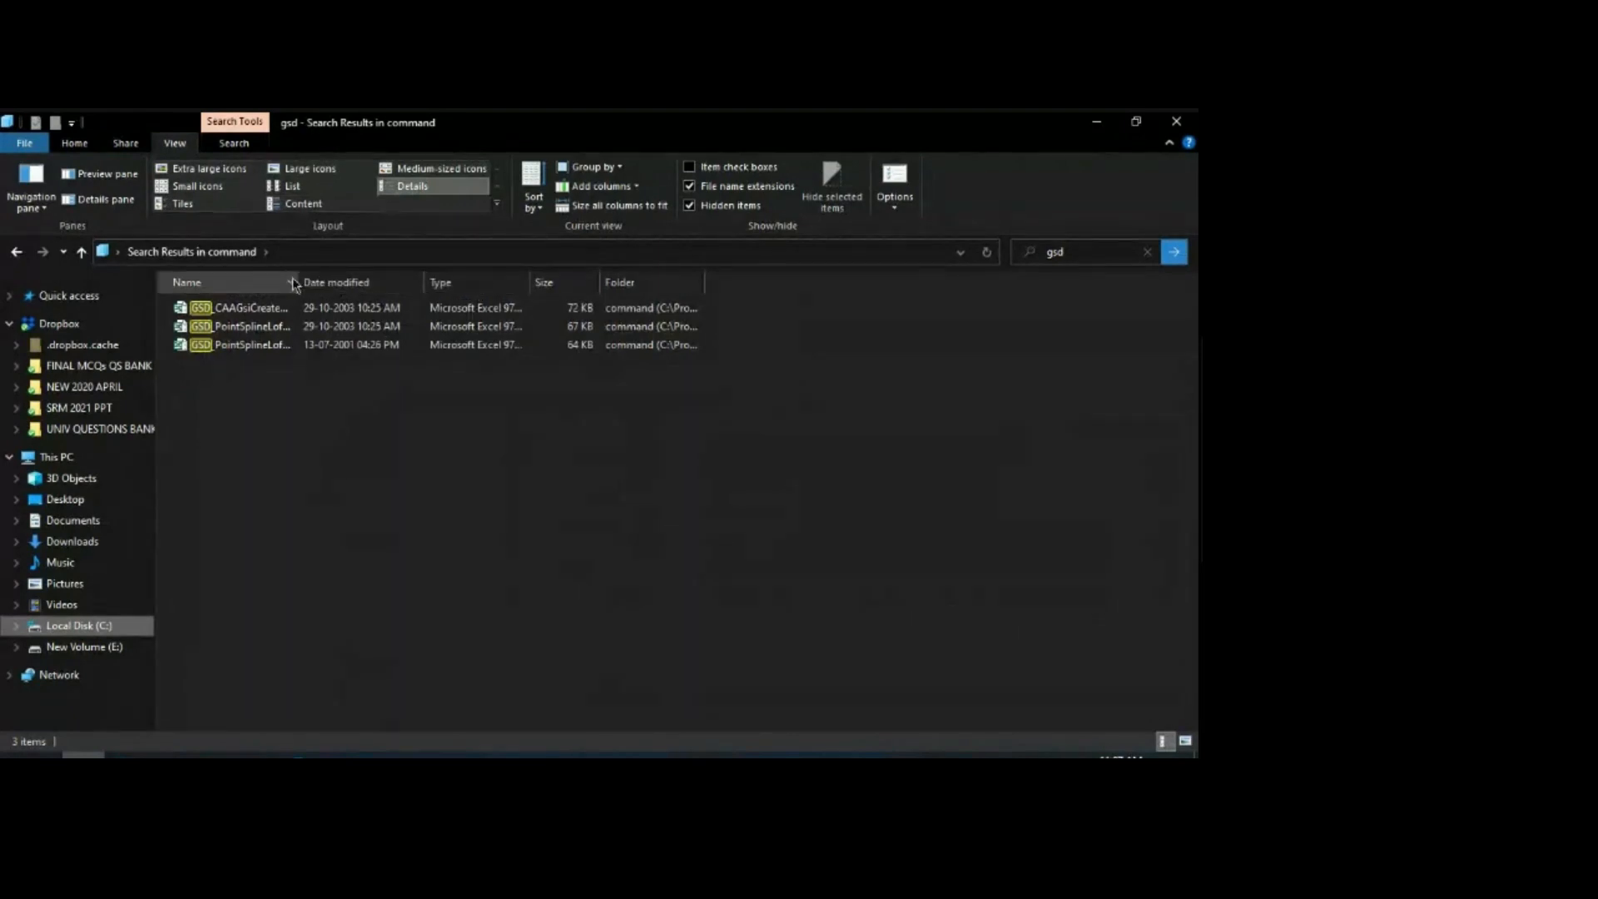
left_click_drag(301, 280, 629, 314)
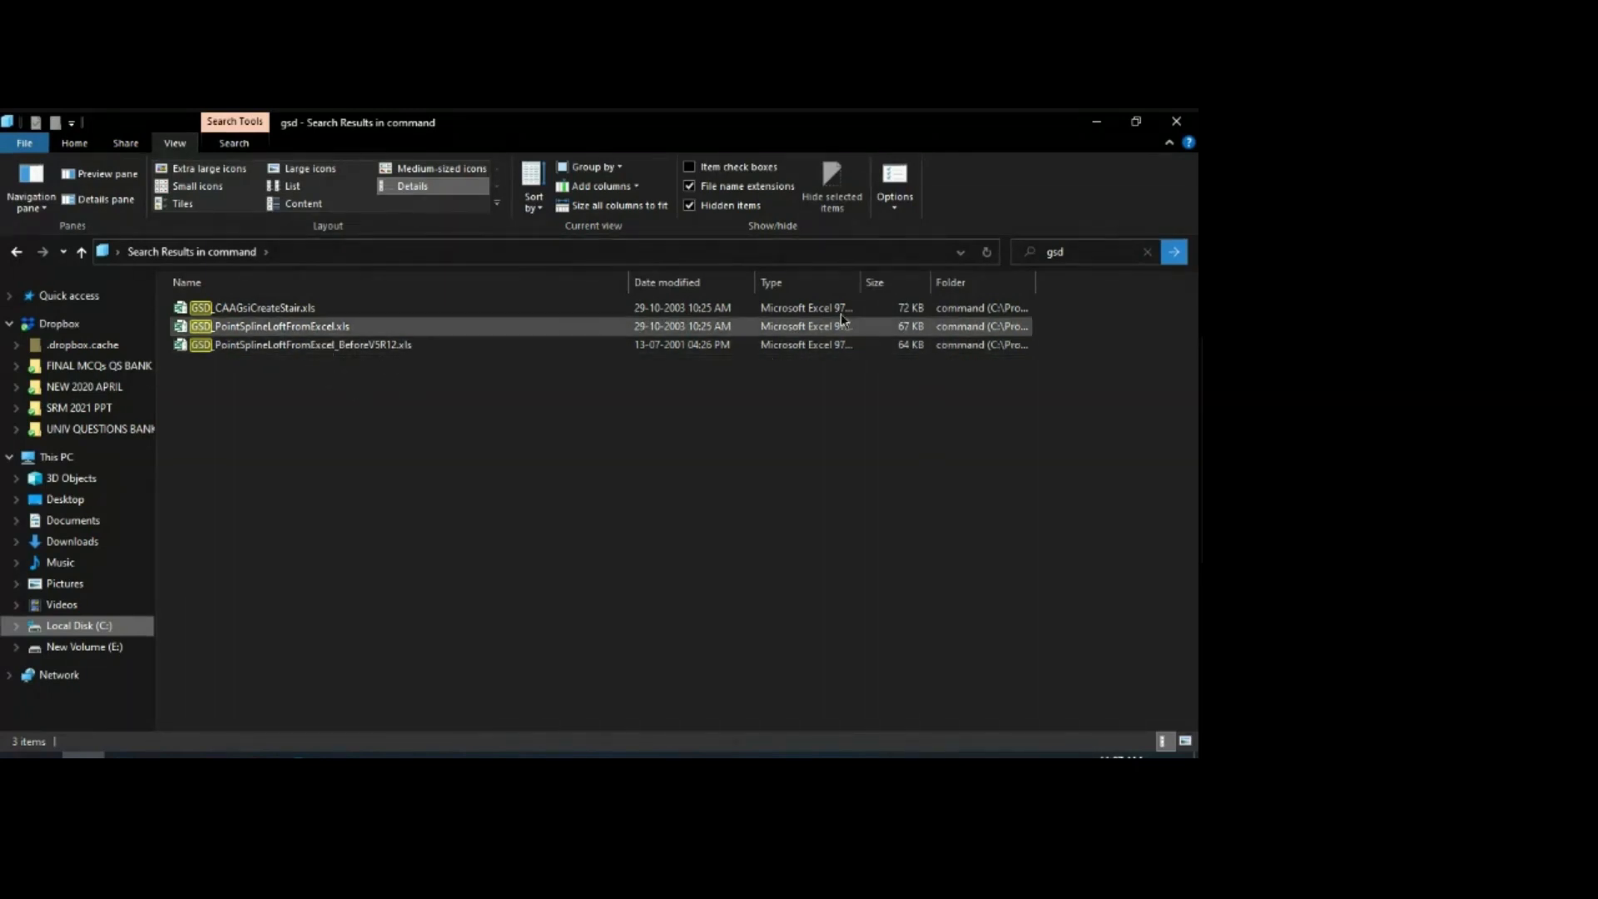
Step: Copy GSD_PointSplineLoftFromExcel.xls from the search results and paste it into the Desktop folder
left_click_drag(1084, 323, 979, 399)
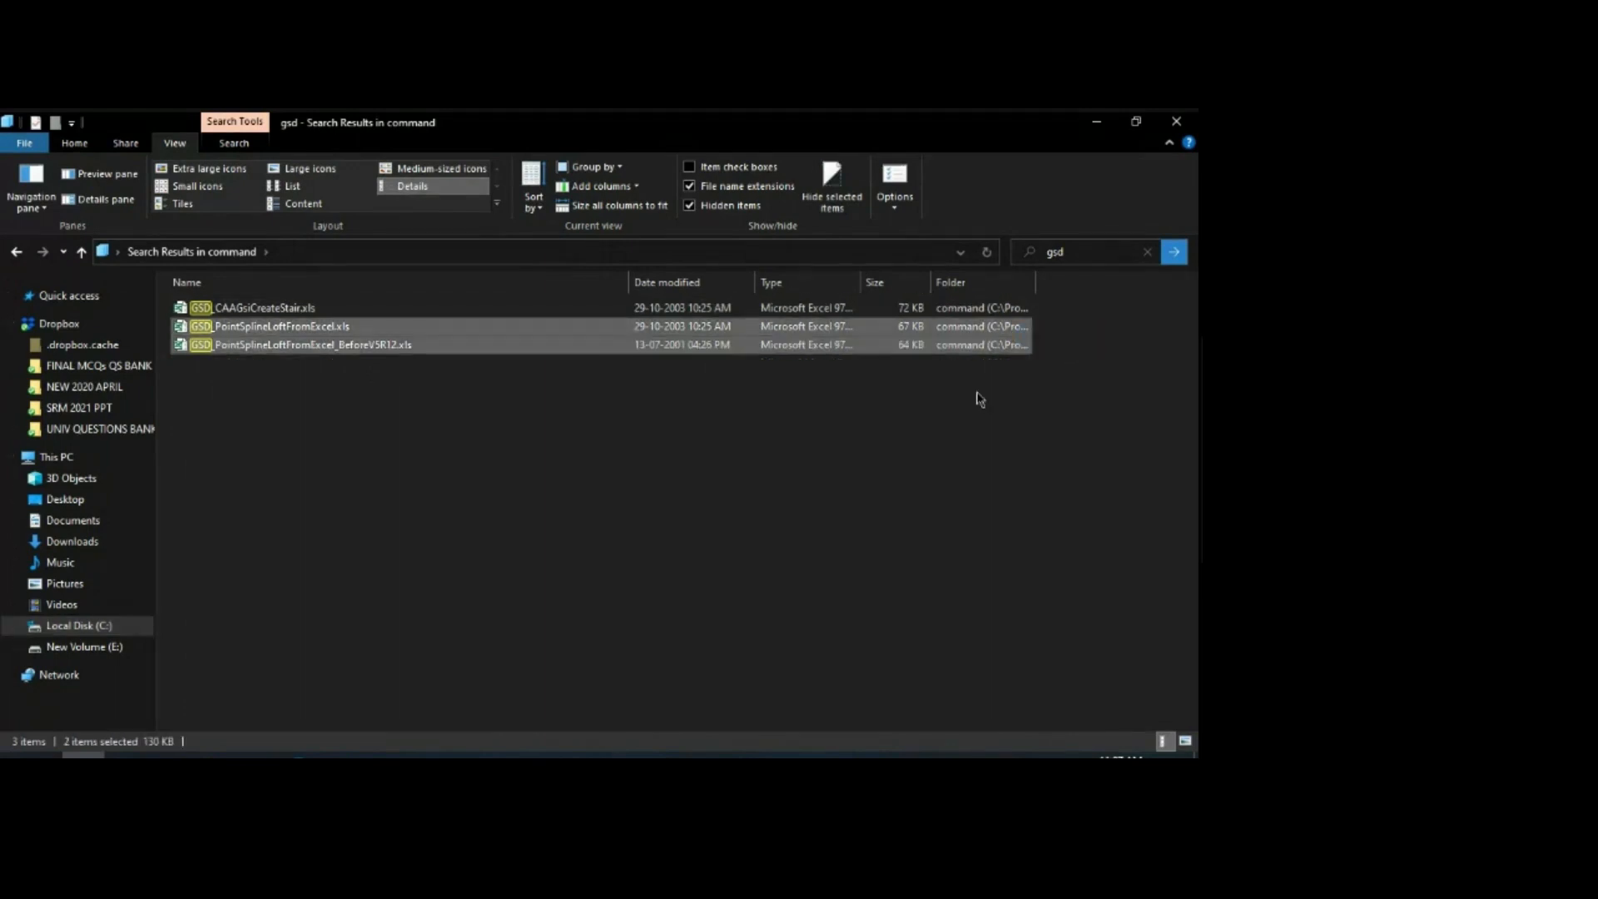
left_click(393, 415)
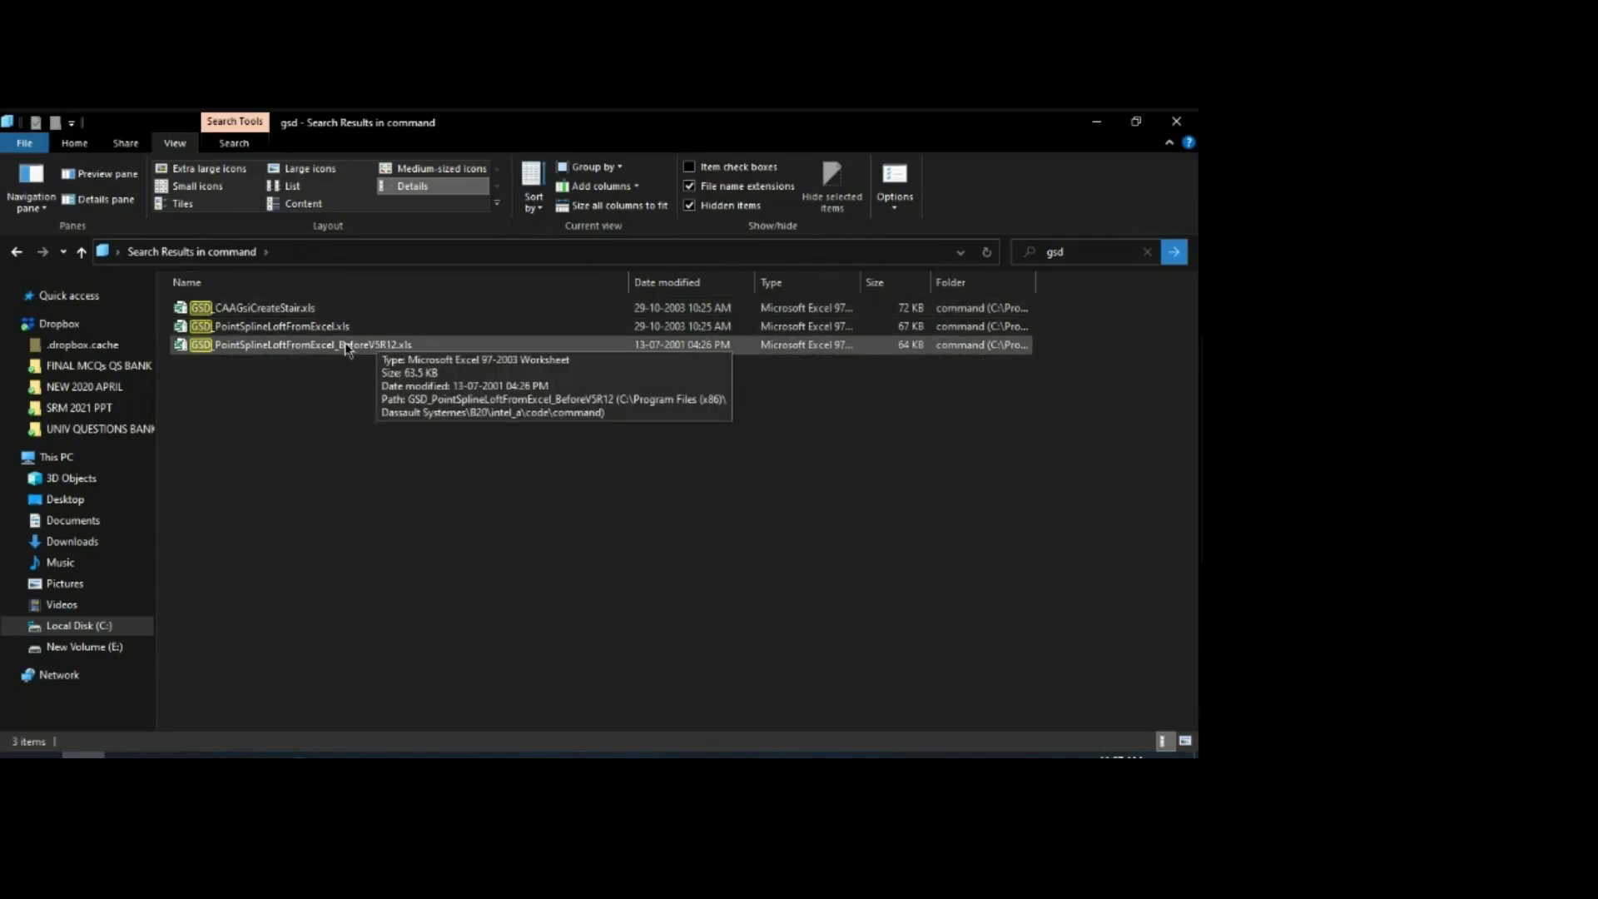
left_click(297, 331)
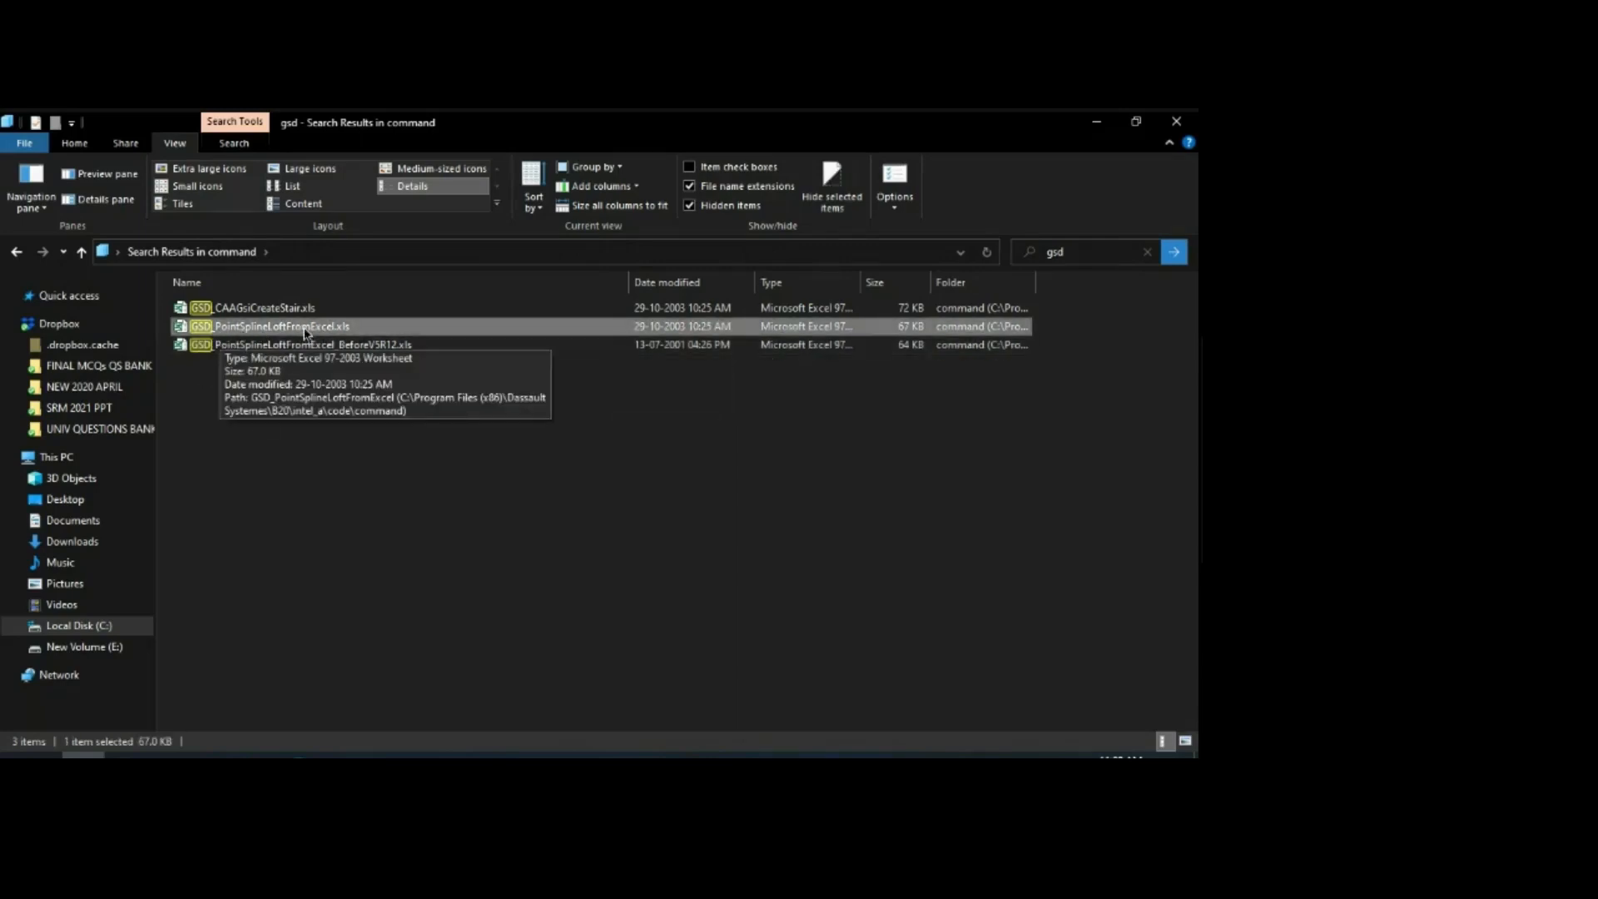
left_click(417, 587)
left_click(291, 334)
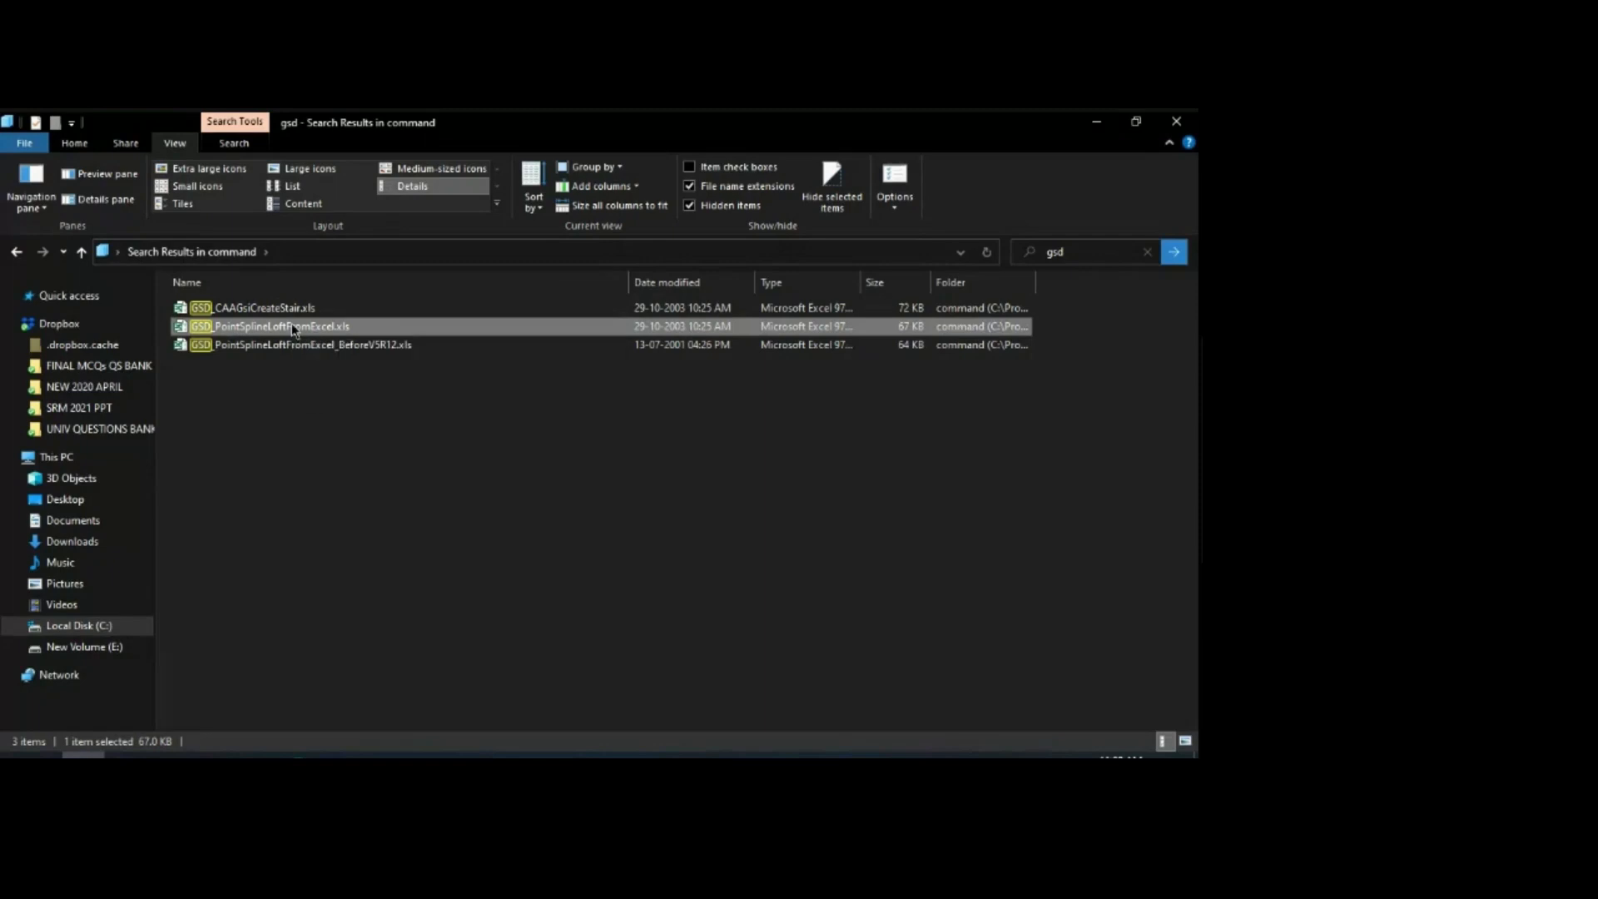
right_click(293, 331)
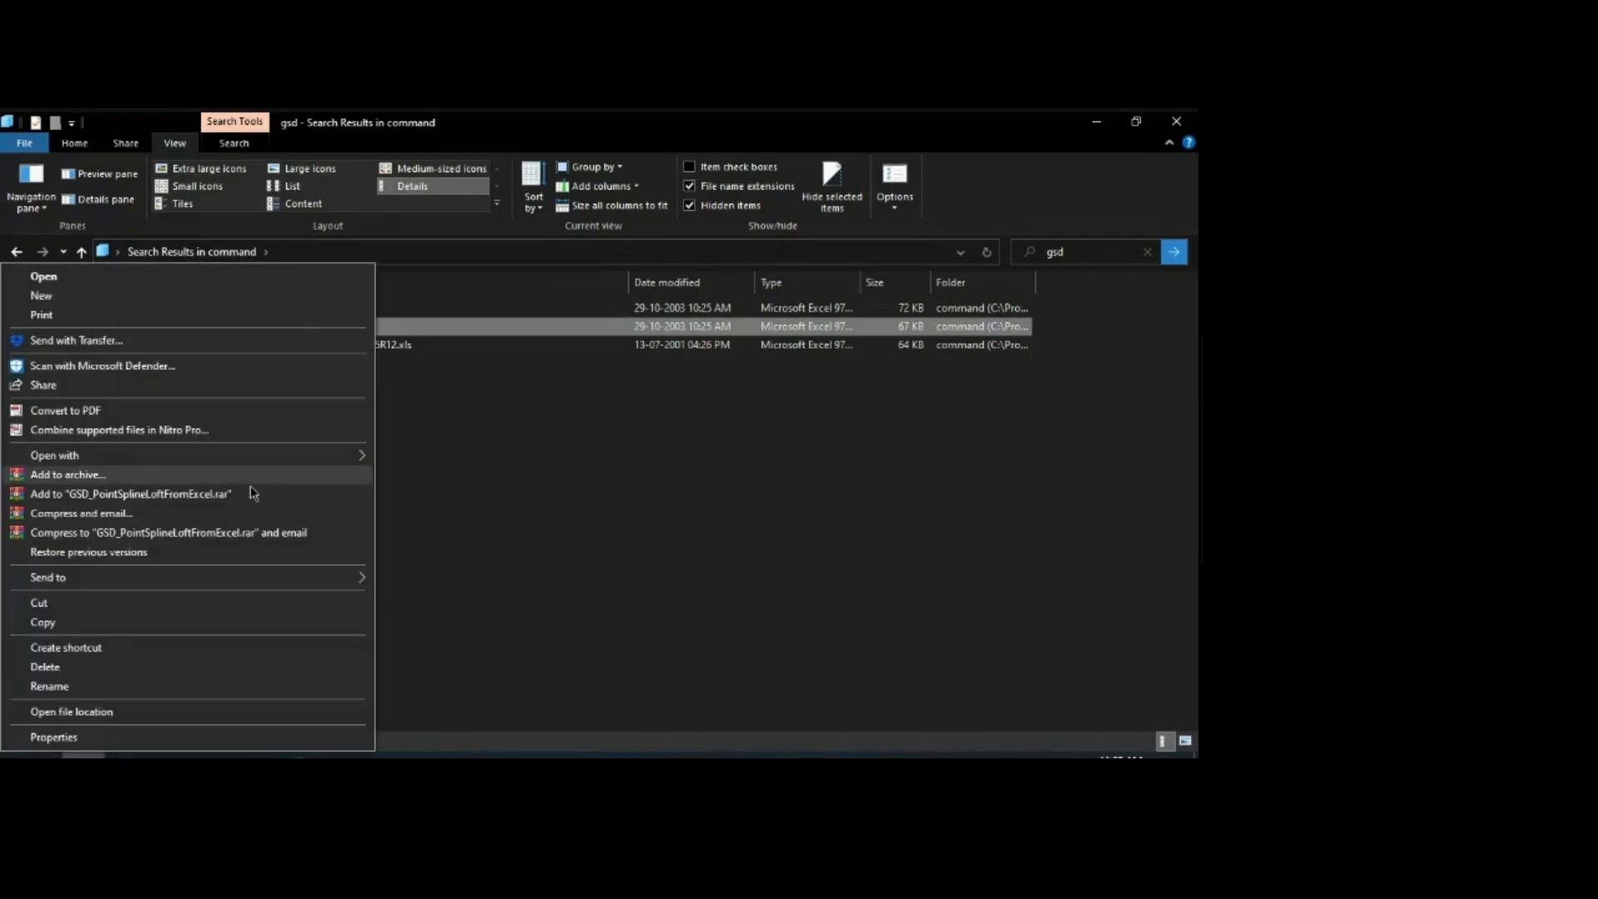
left_click(110, 630)
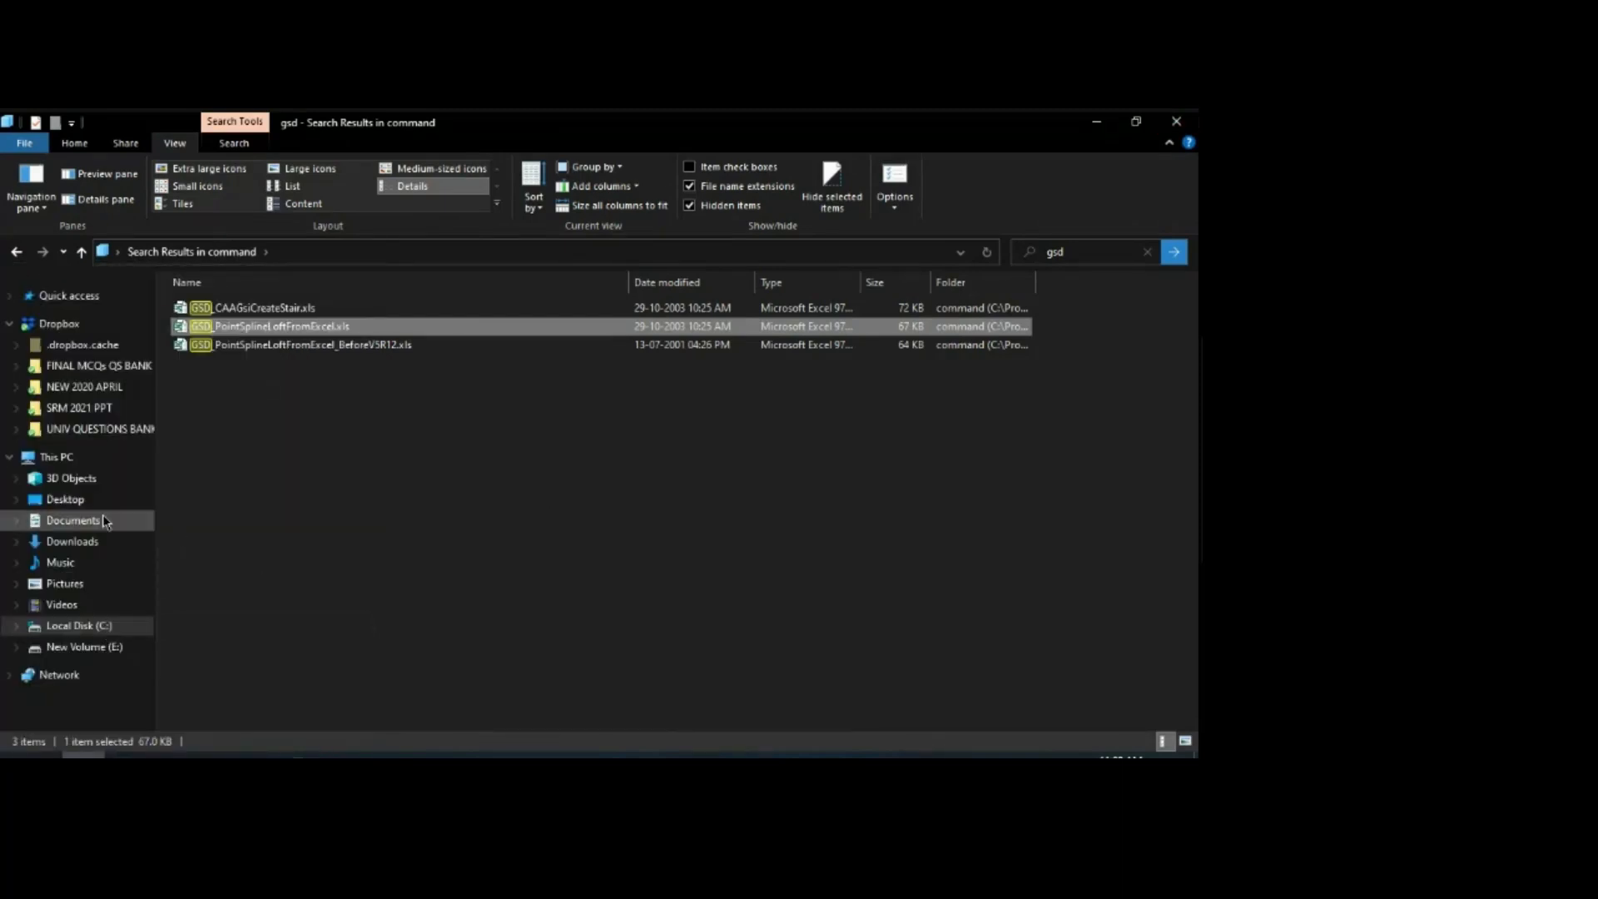
left_click(75, 502)
right_click(314, 436)
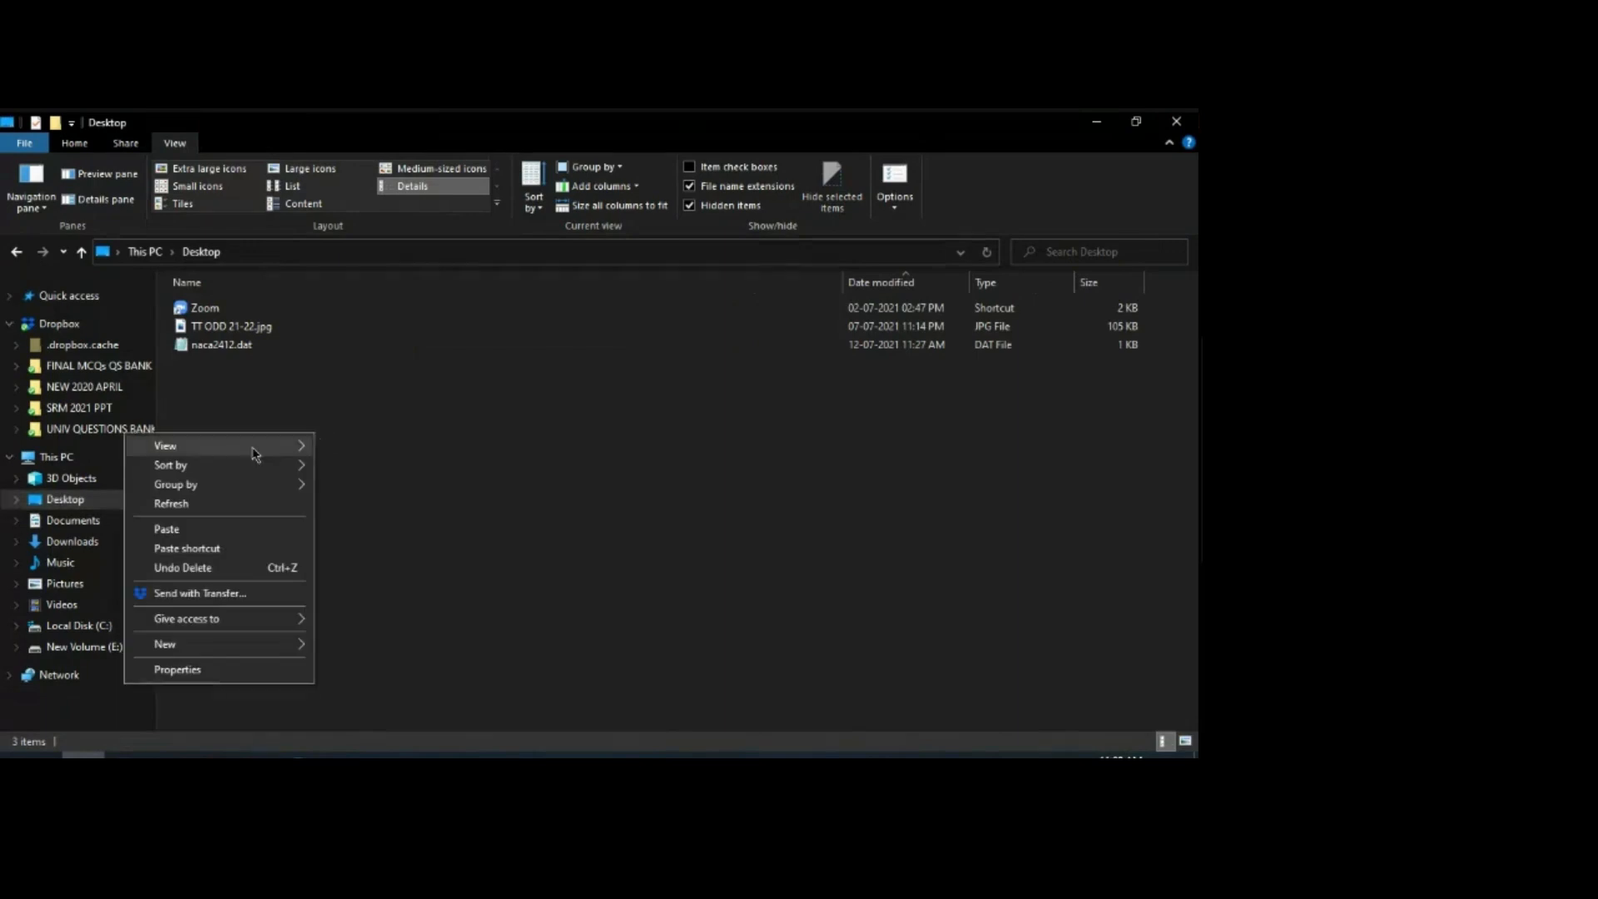
left_click(233, 529)
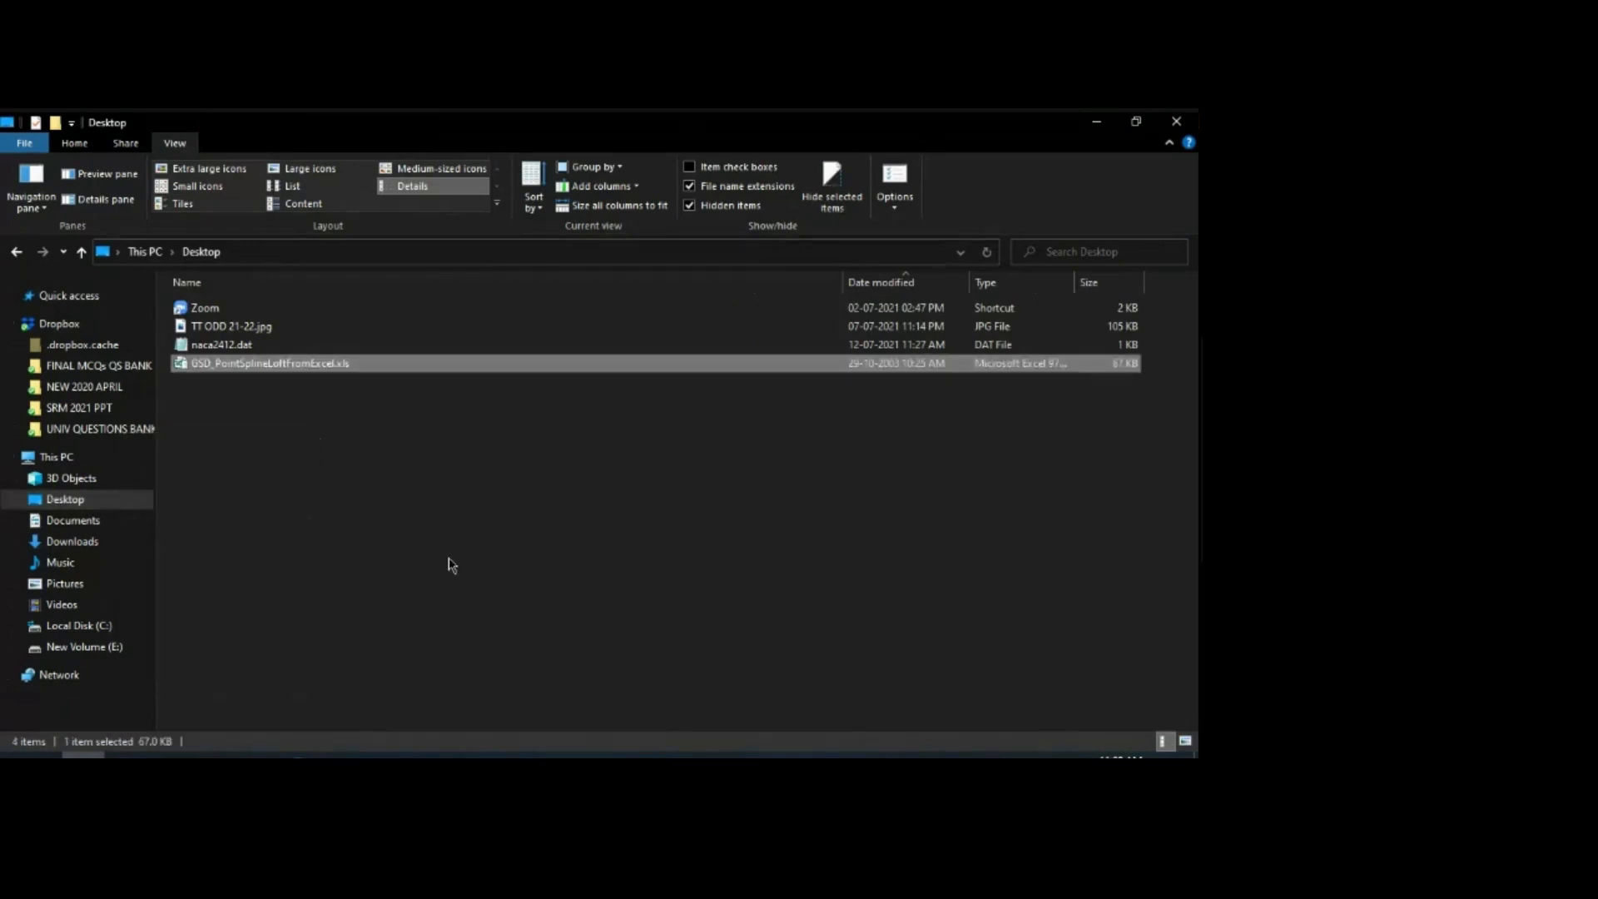
Step: Retrace the path to the CATIA B20 command folder on drive C, repeat the "gsd" search, and close File Explorer
left_click(51, 459)
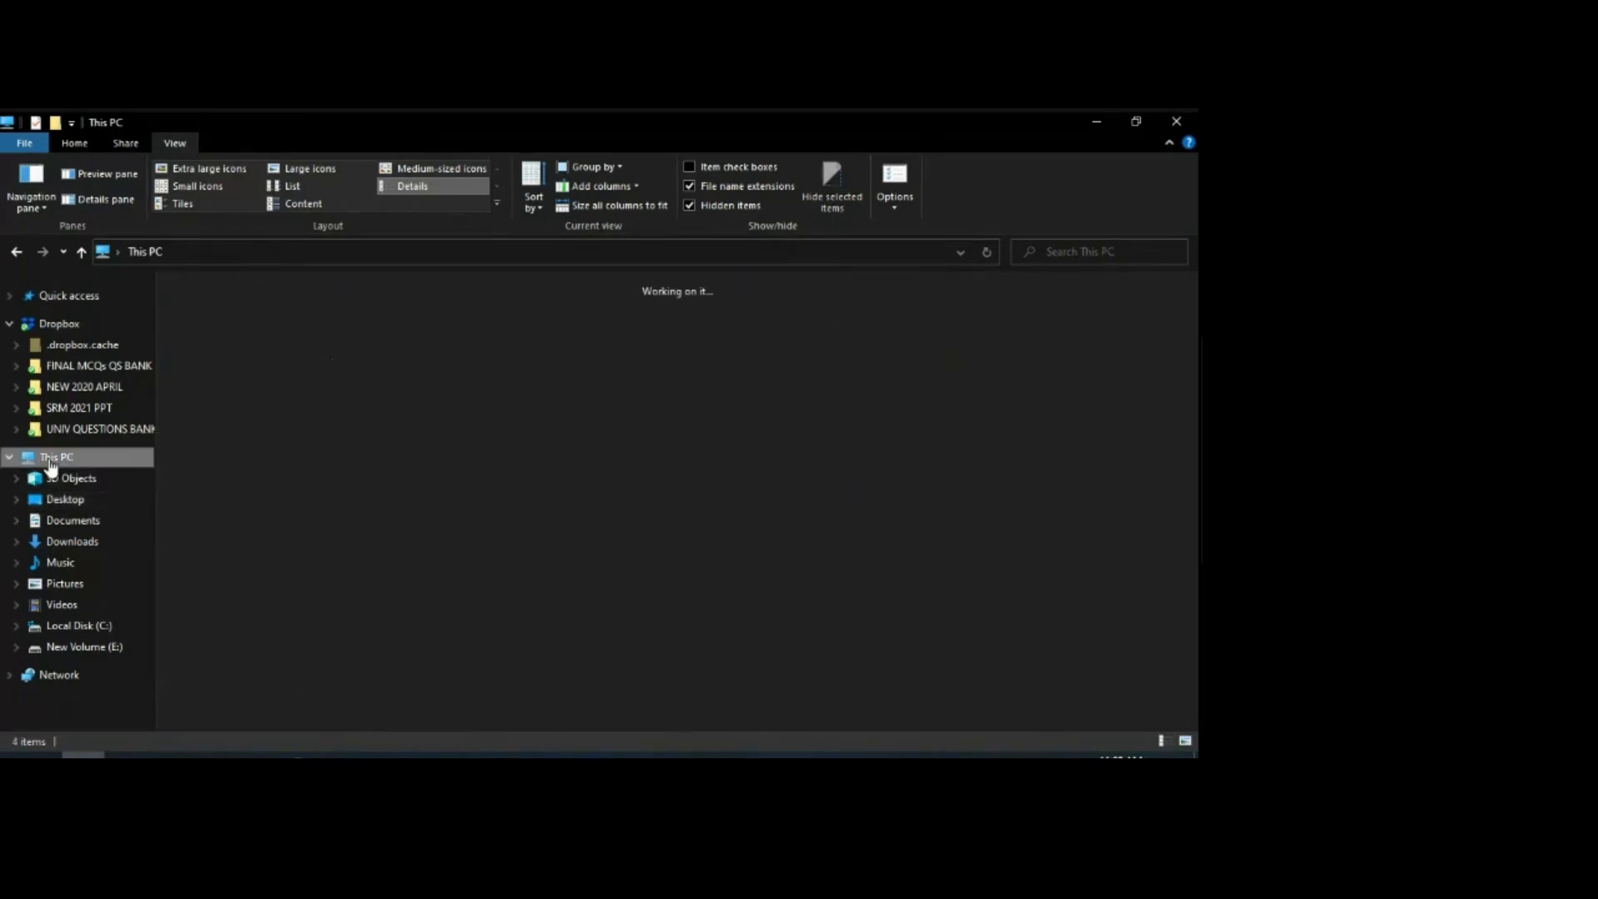
double_click(247, 438)
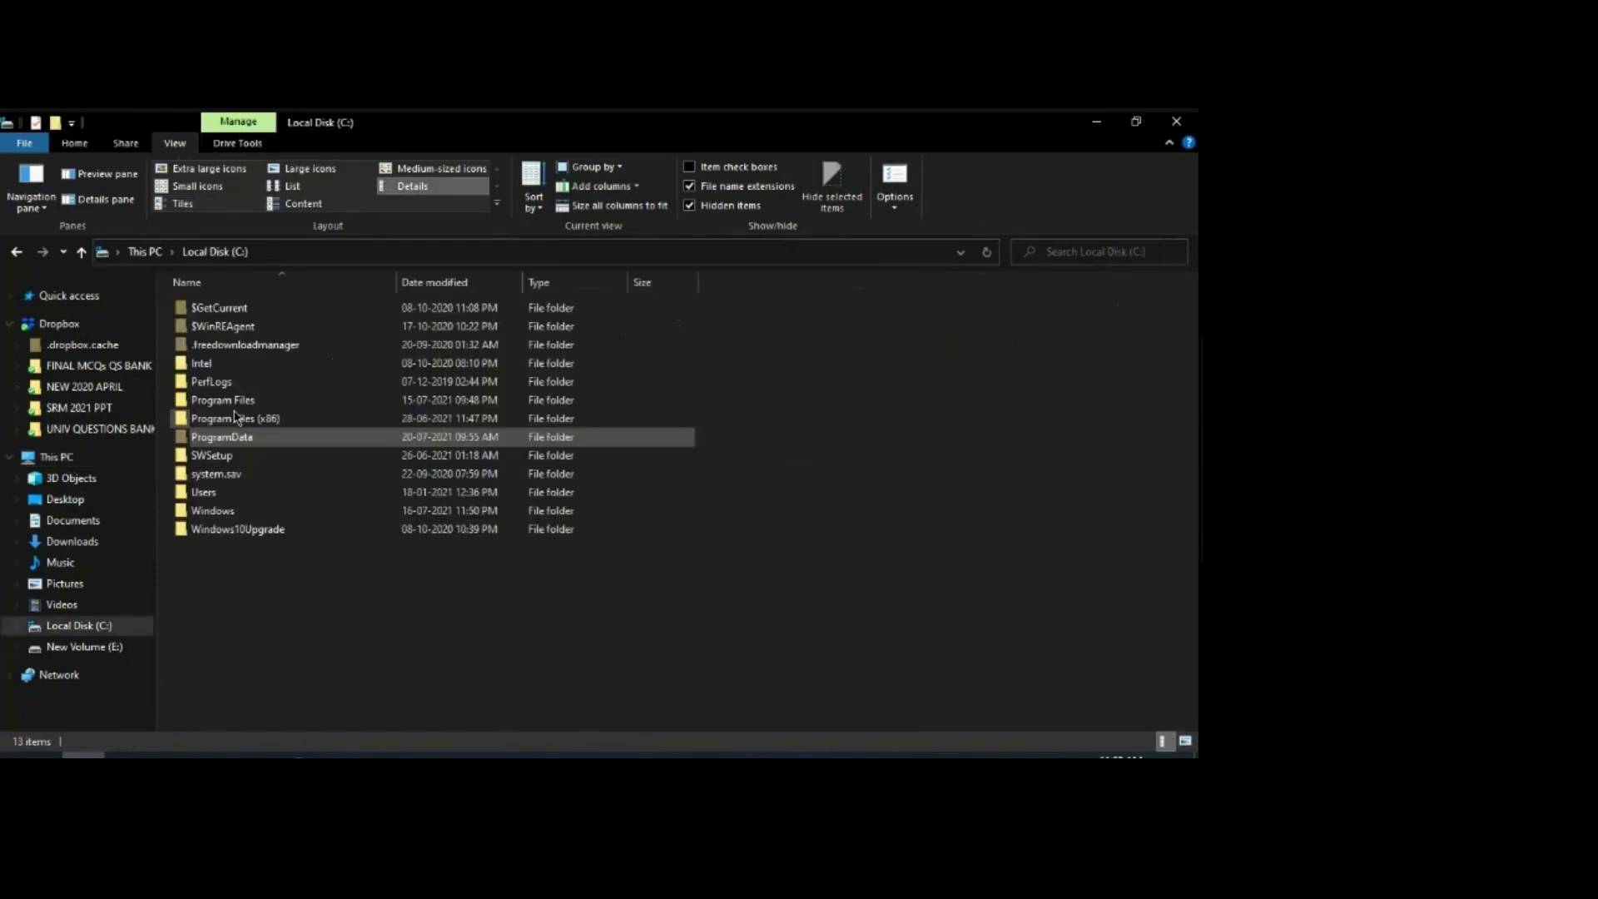
double_click(240, 418)
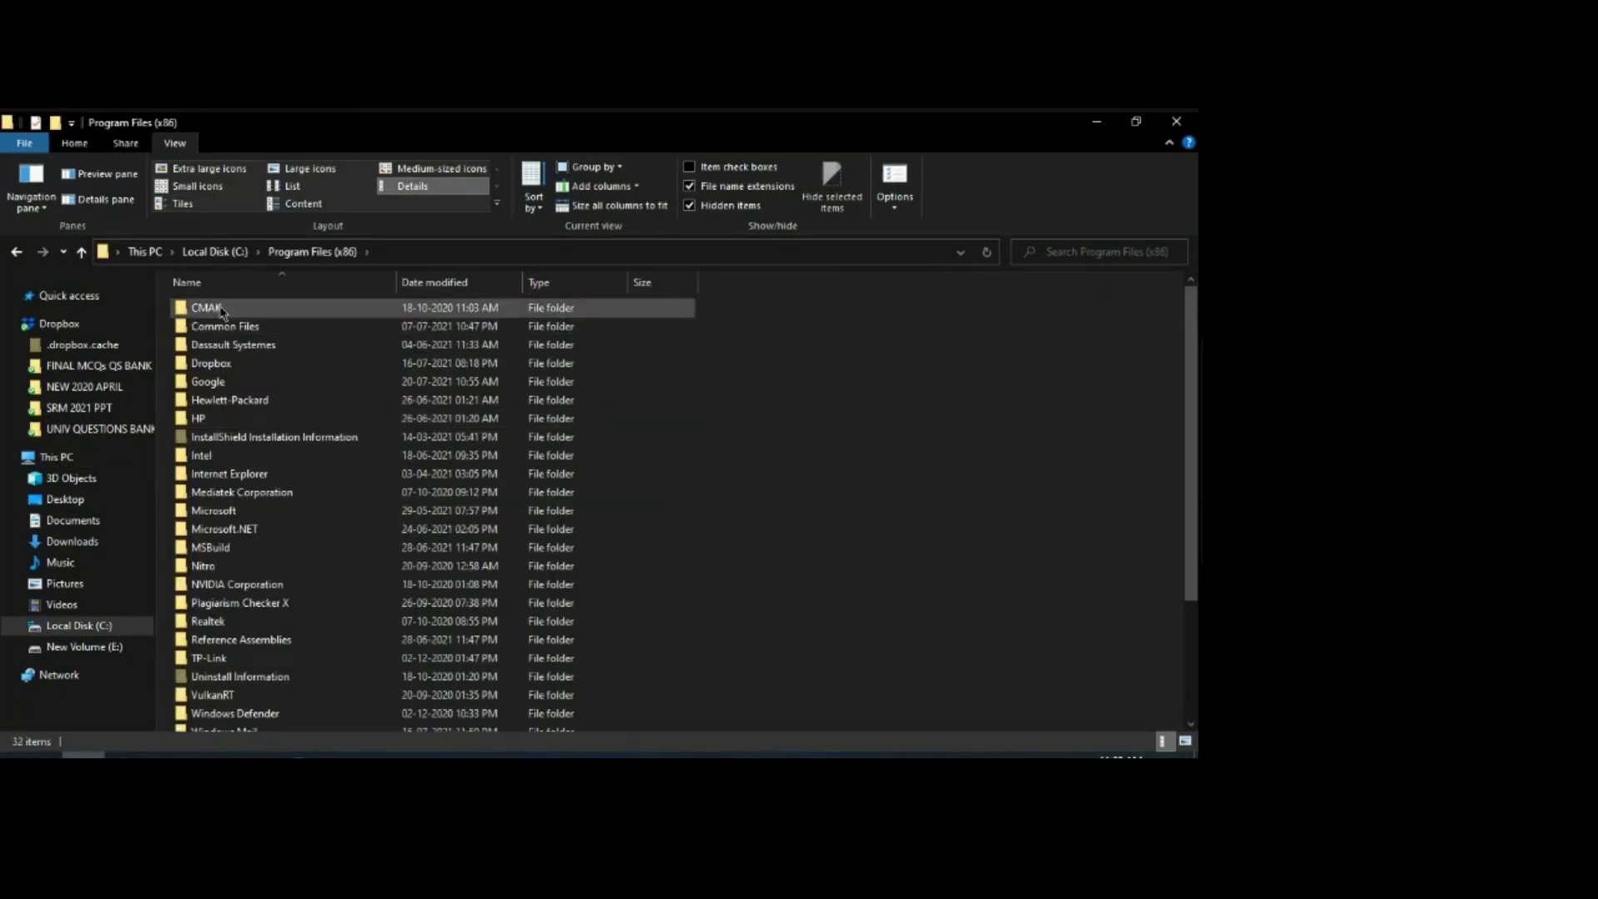
double_click(223, 346)
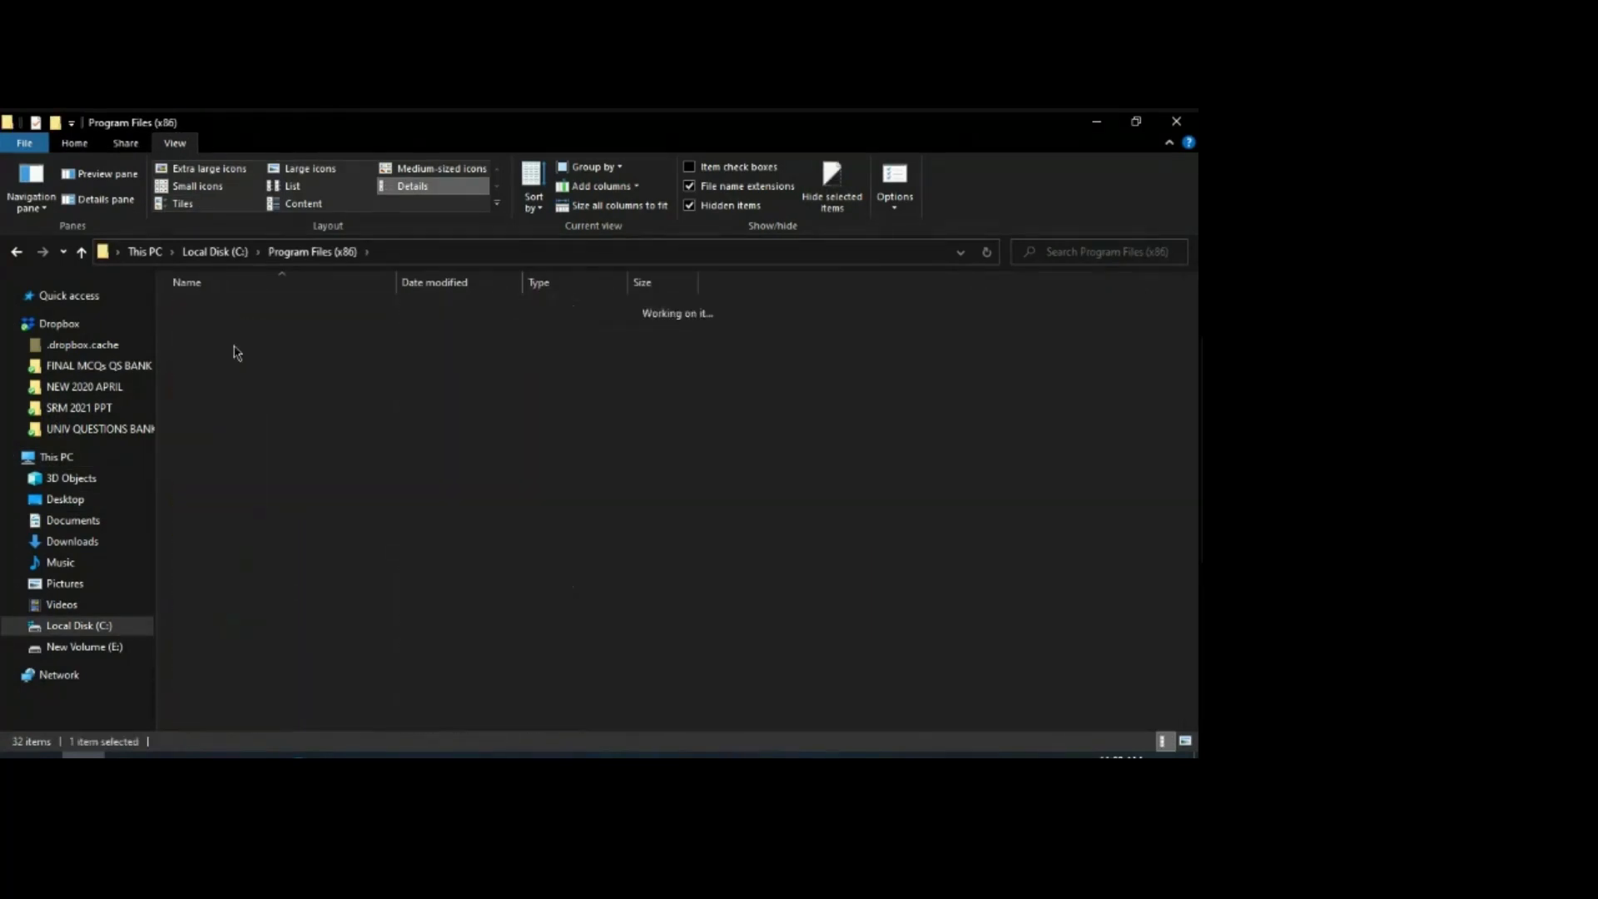
double_click(218, 309)
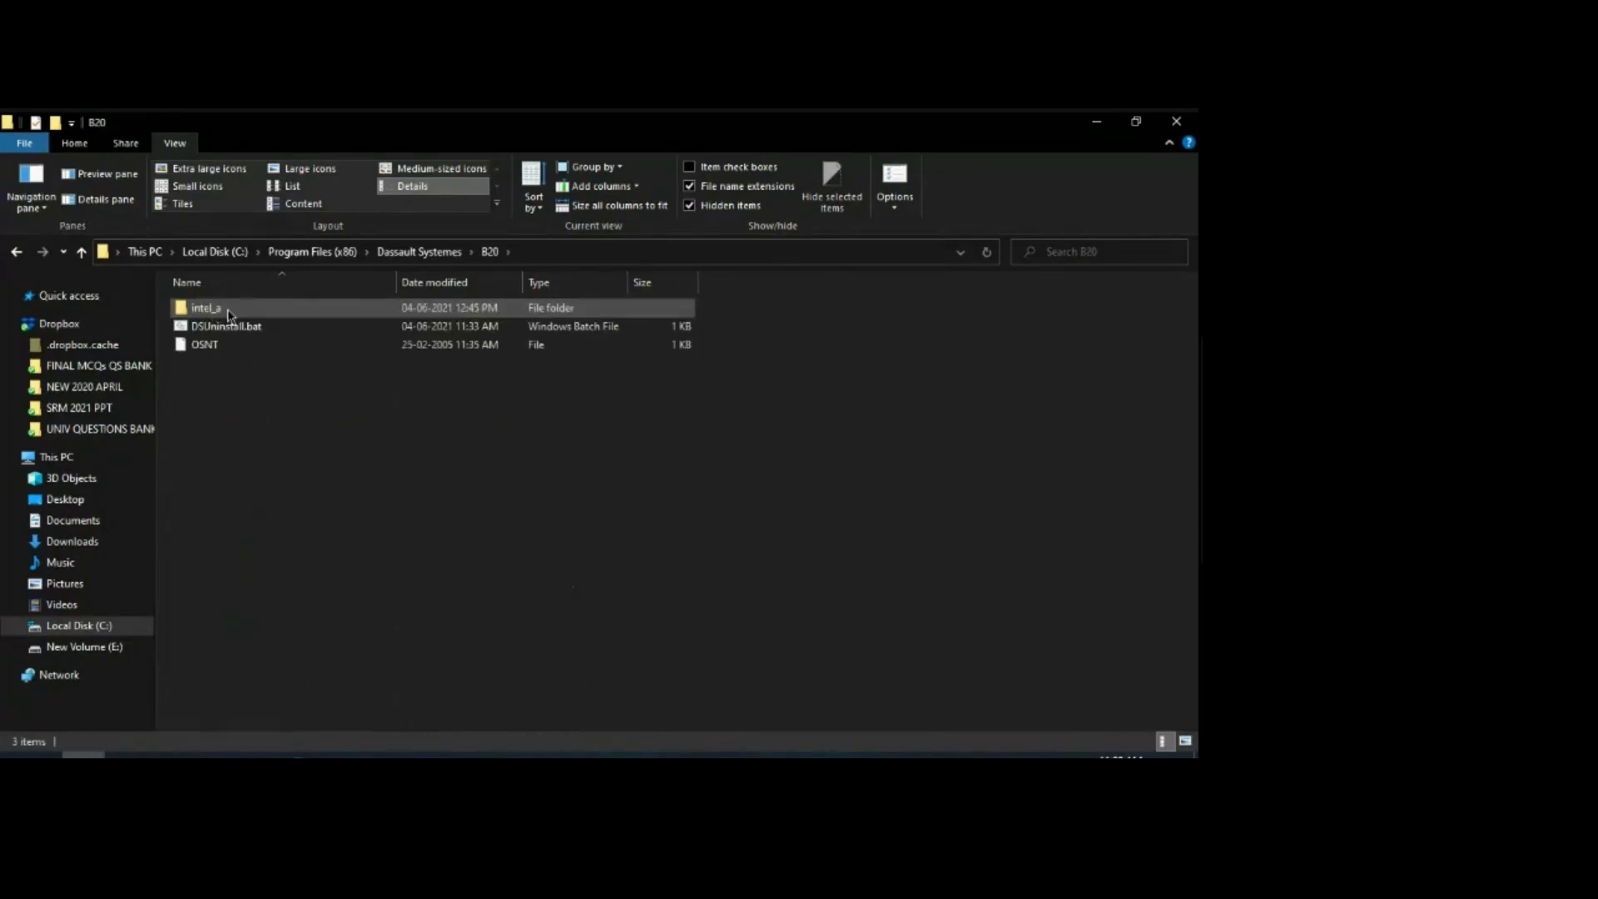
double_click(228, 315)
double_click(223, 313)
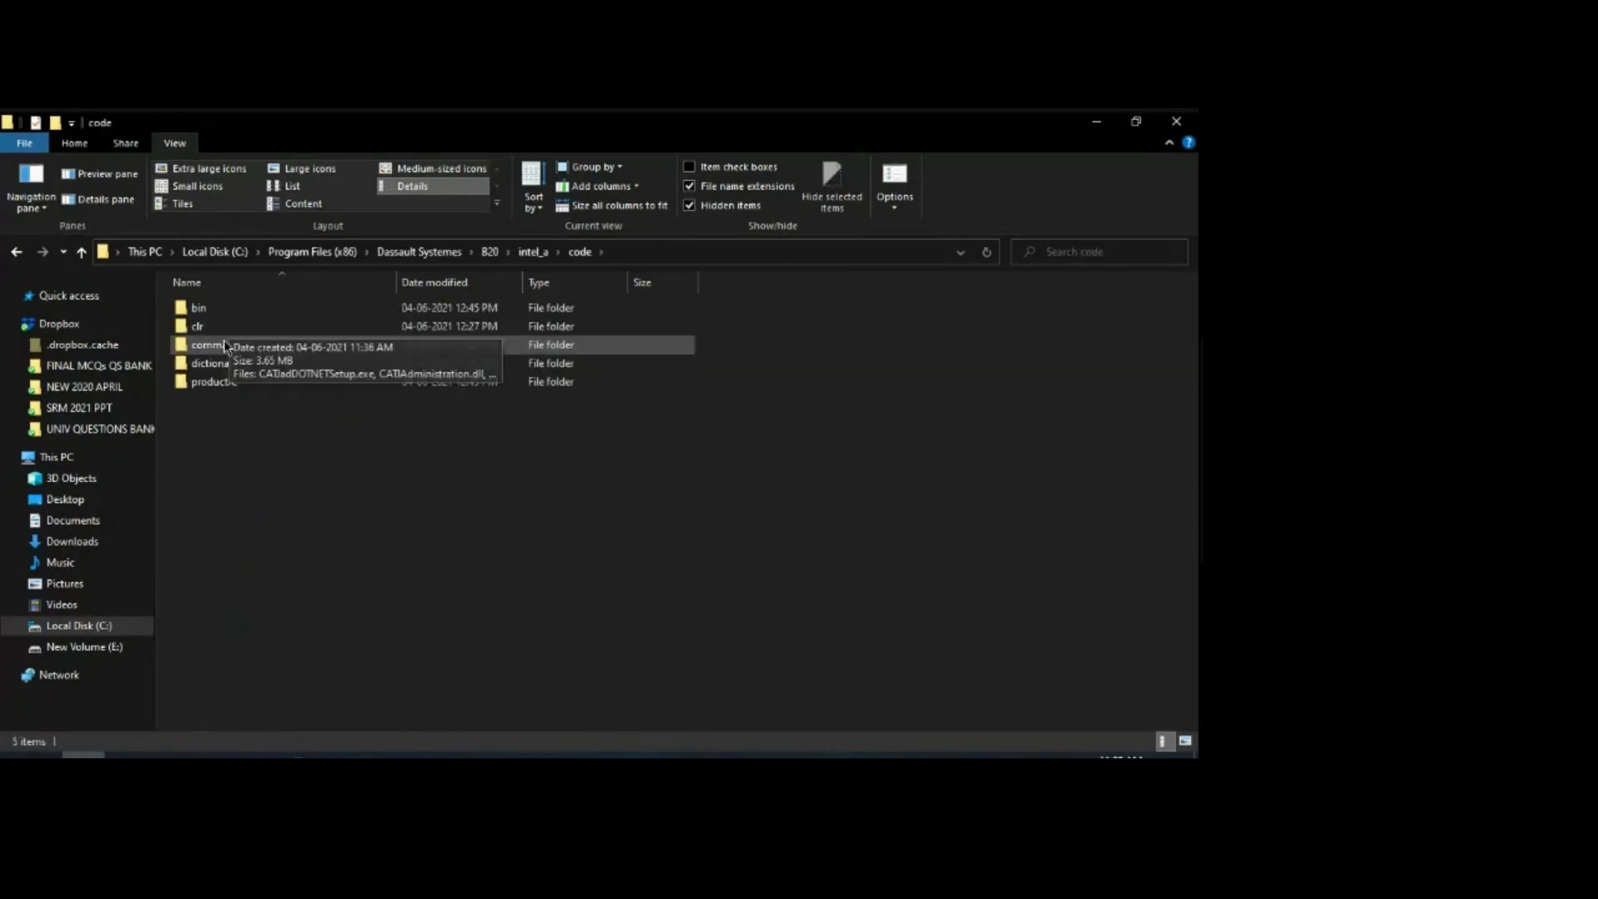
double_click(225, 346)
left_click(1071, 253)
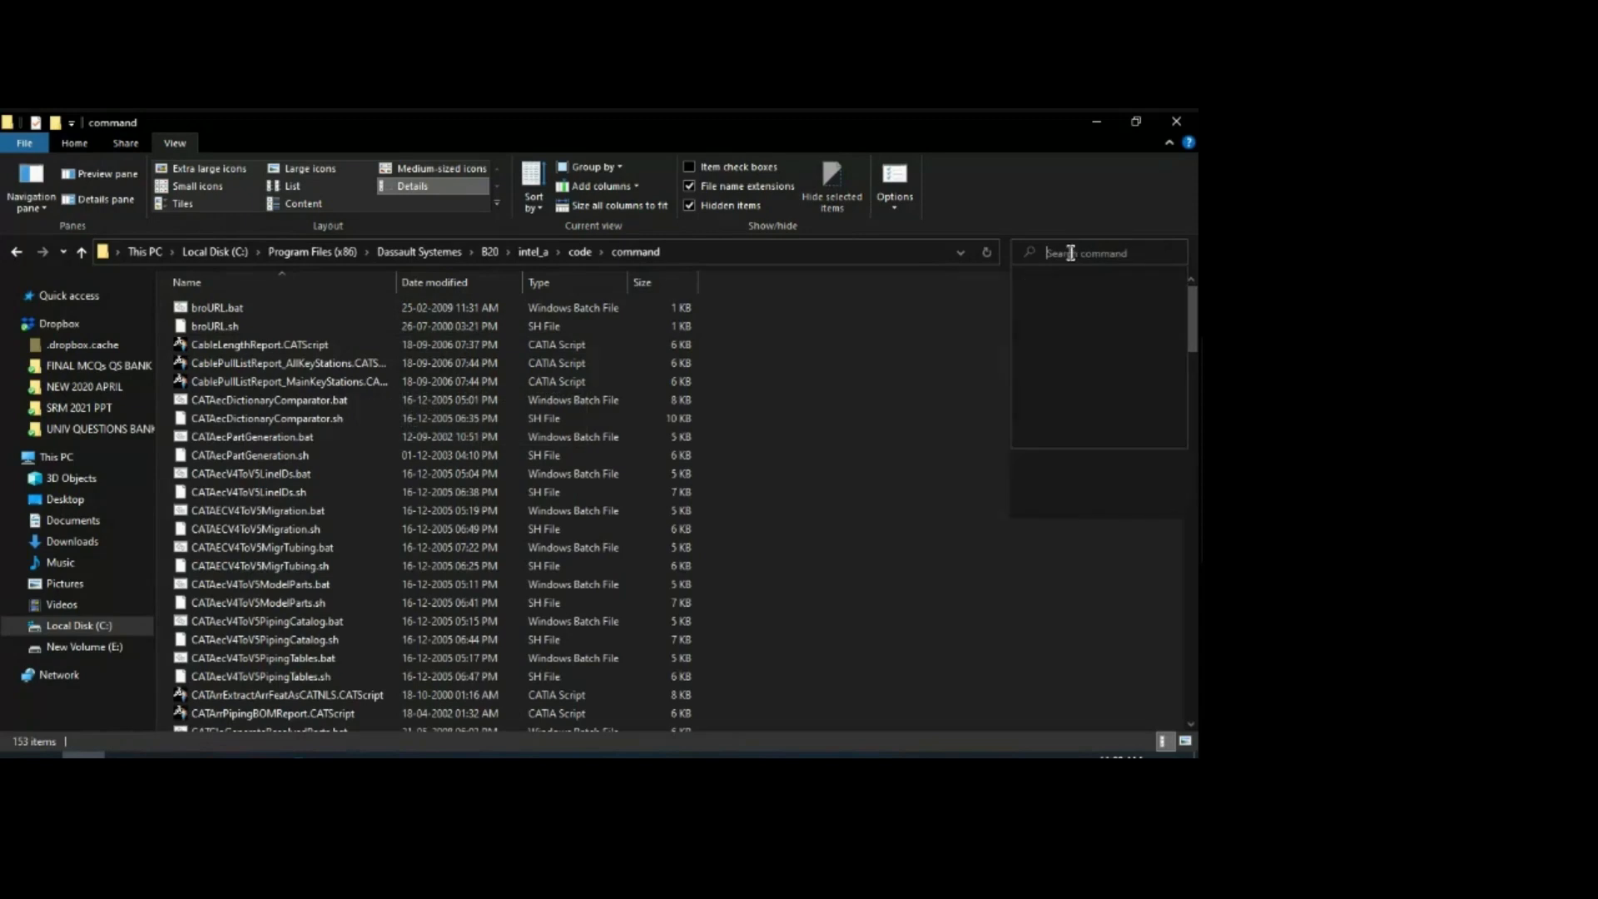
left_click(1065, 281)
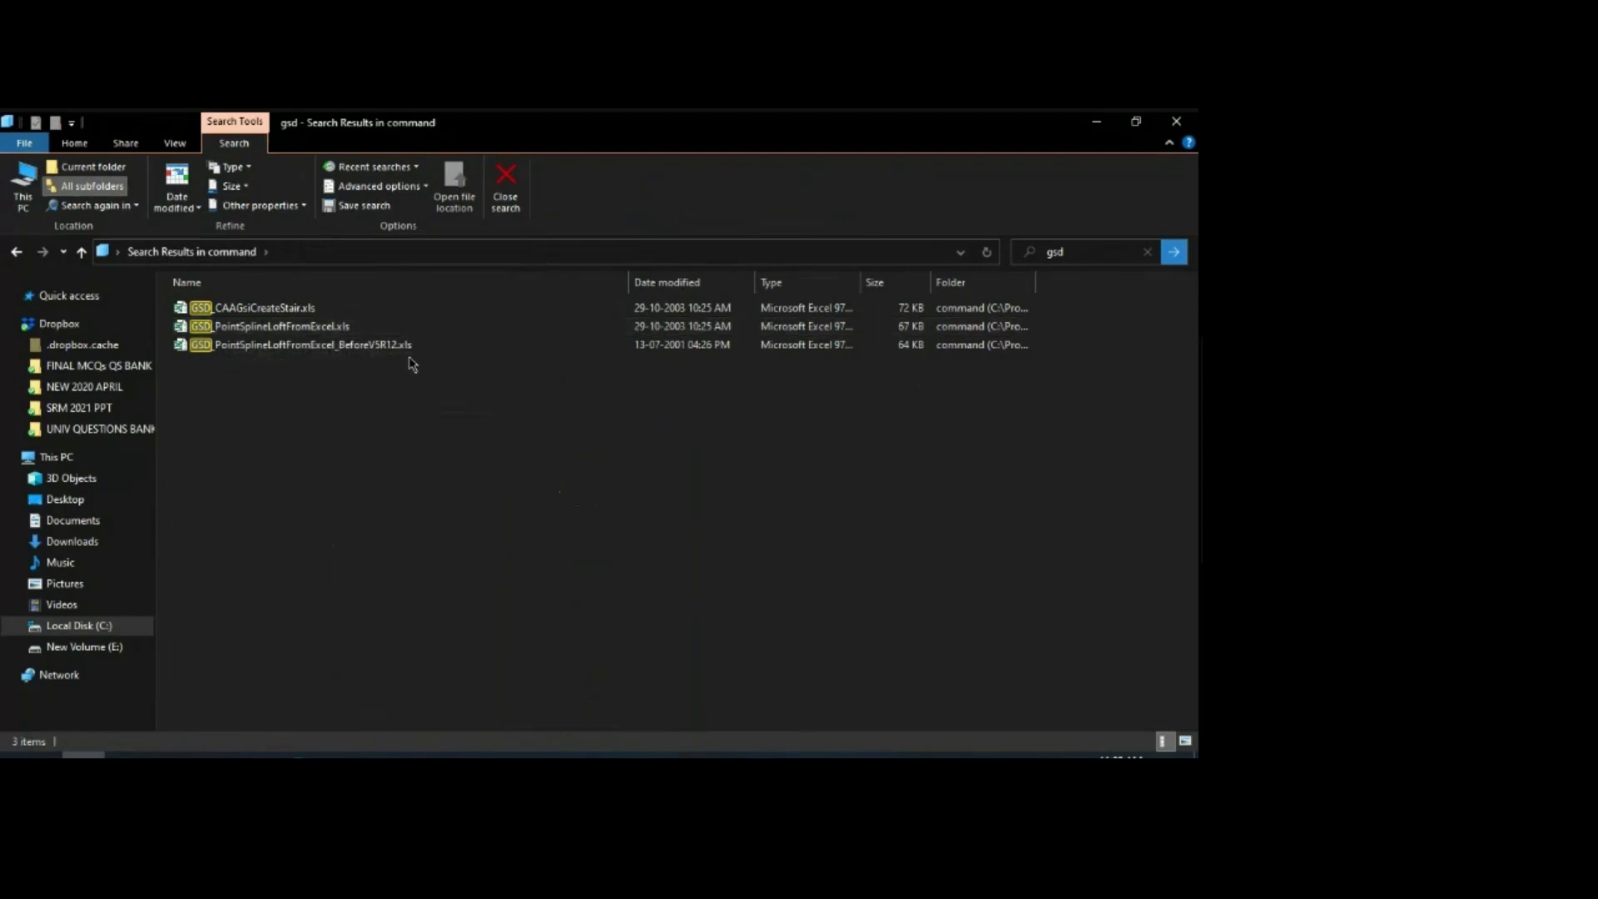
left_click(1173, 120)
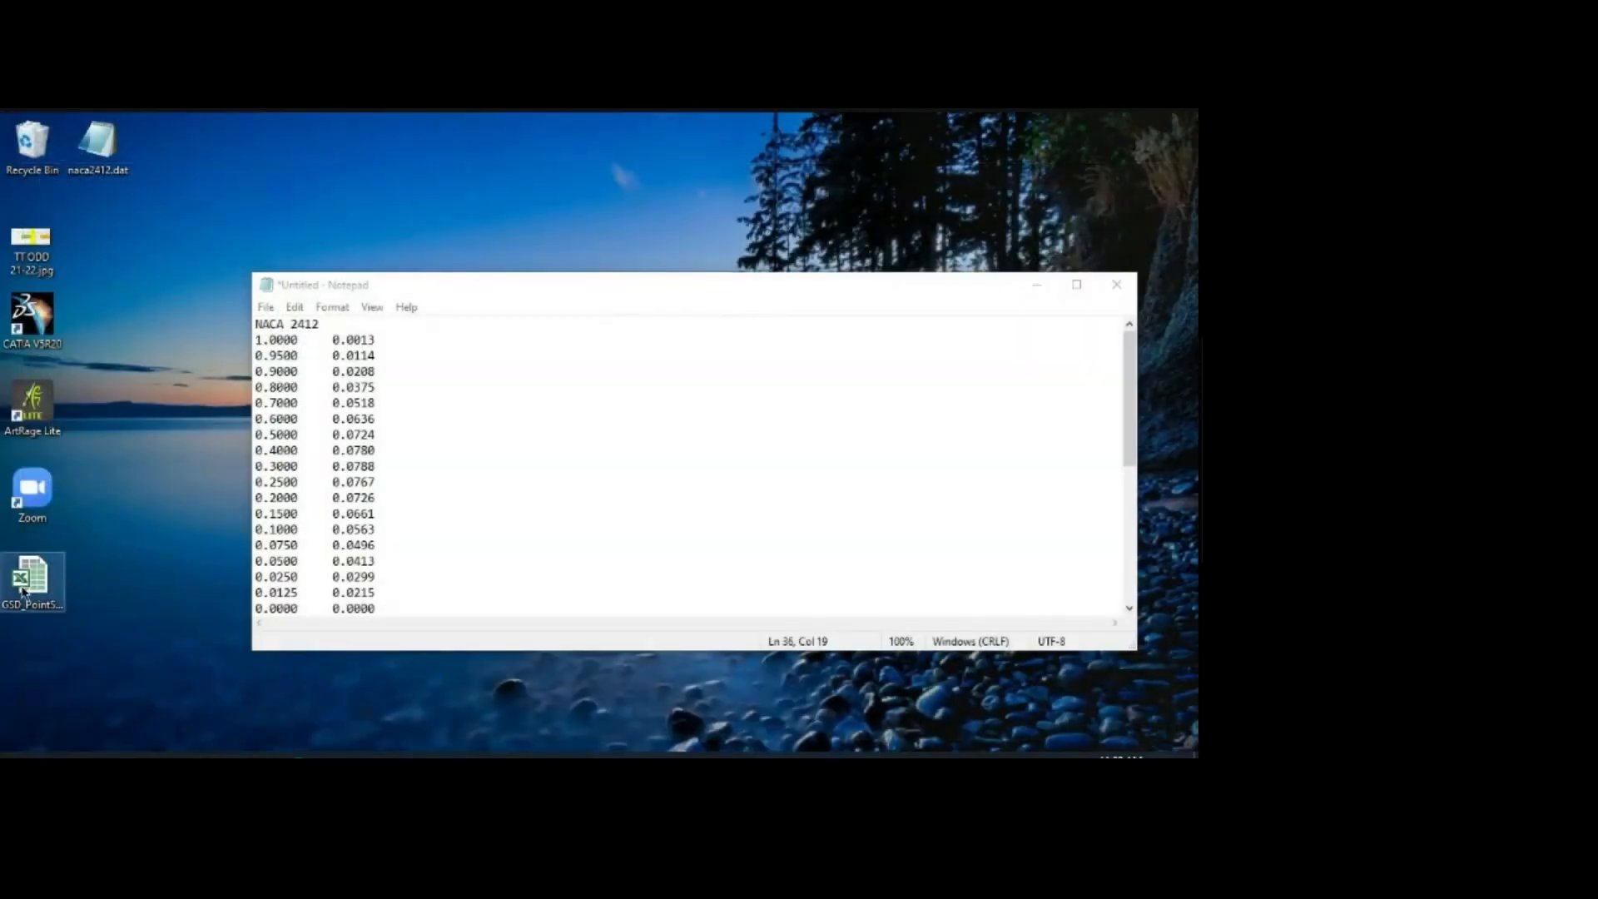
Step: Open the desktop copy of GSD_PointSplineLoftFromExcel.xls in Excel and enable its macros
left_click(29, 588)
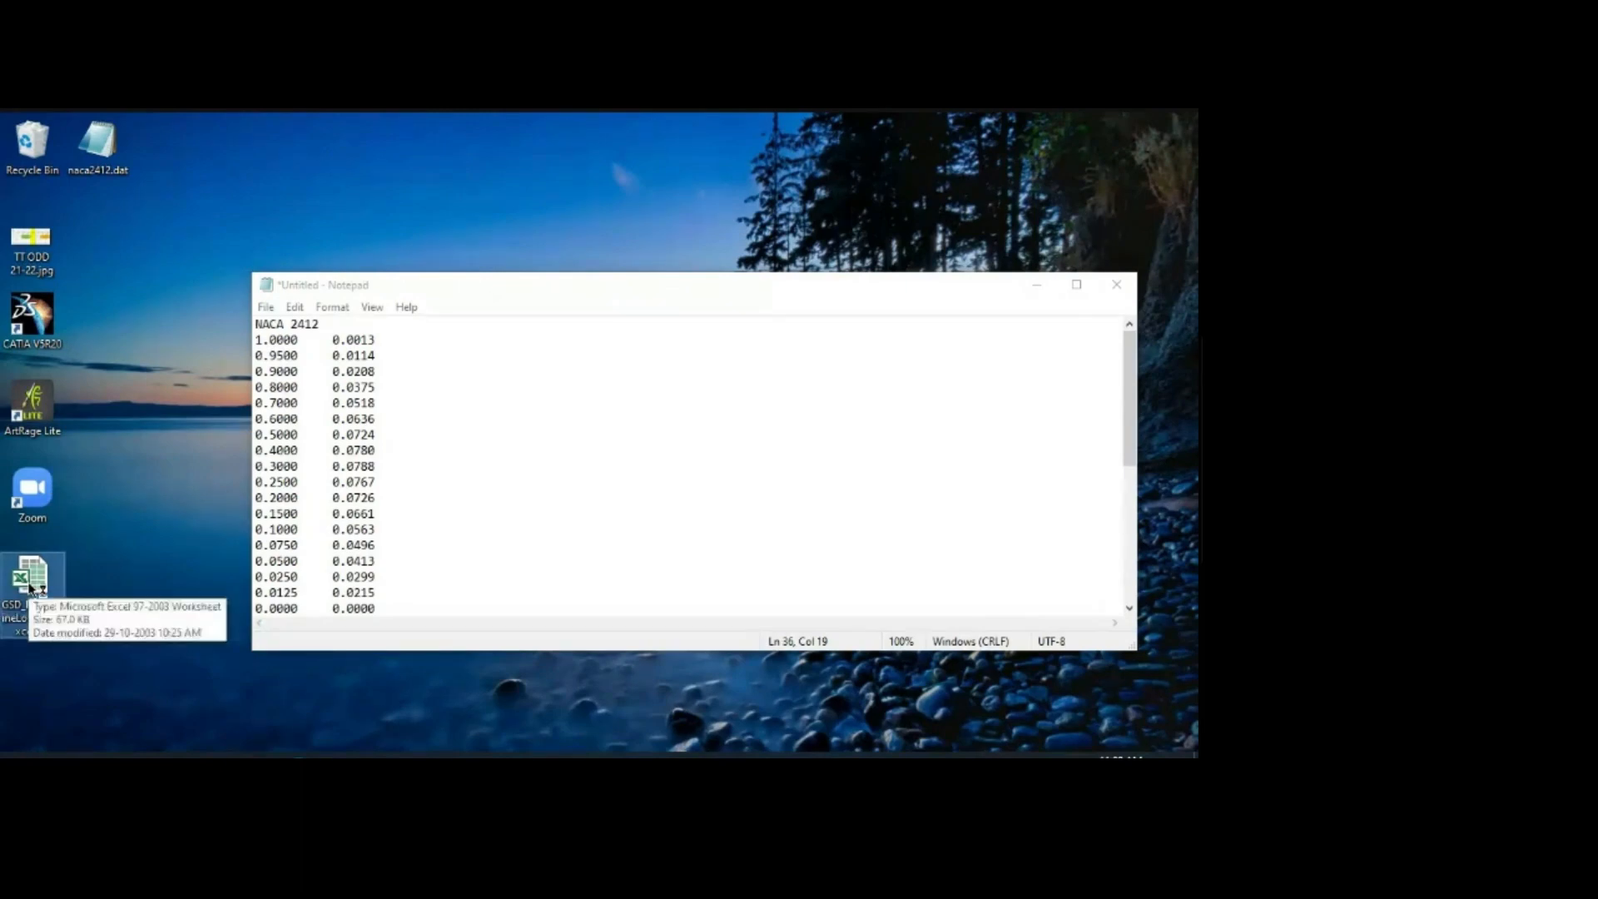
double_click(29, 588)
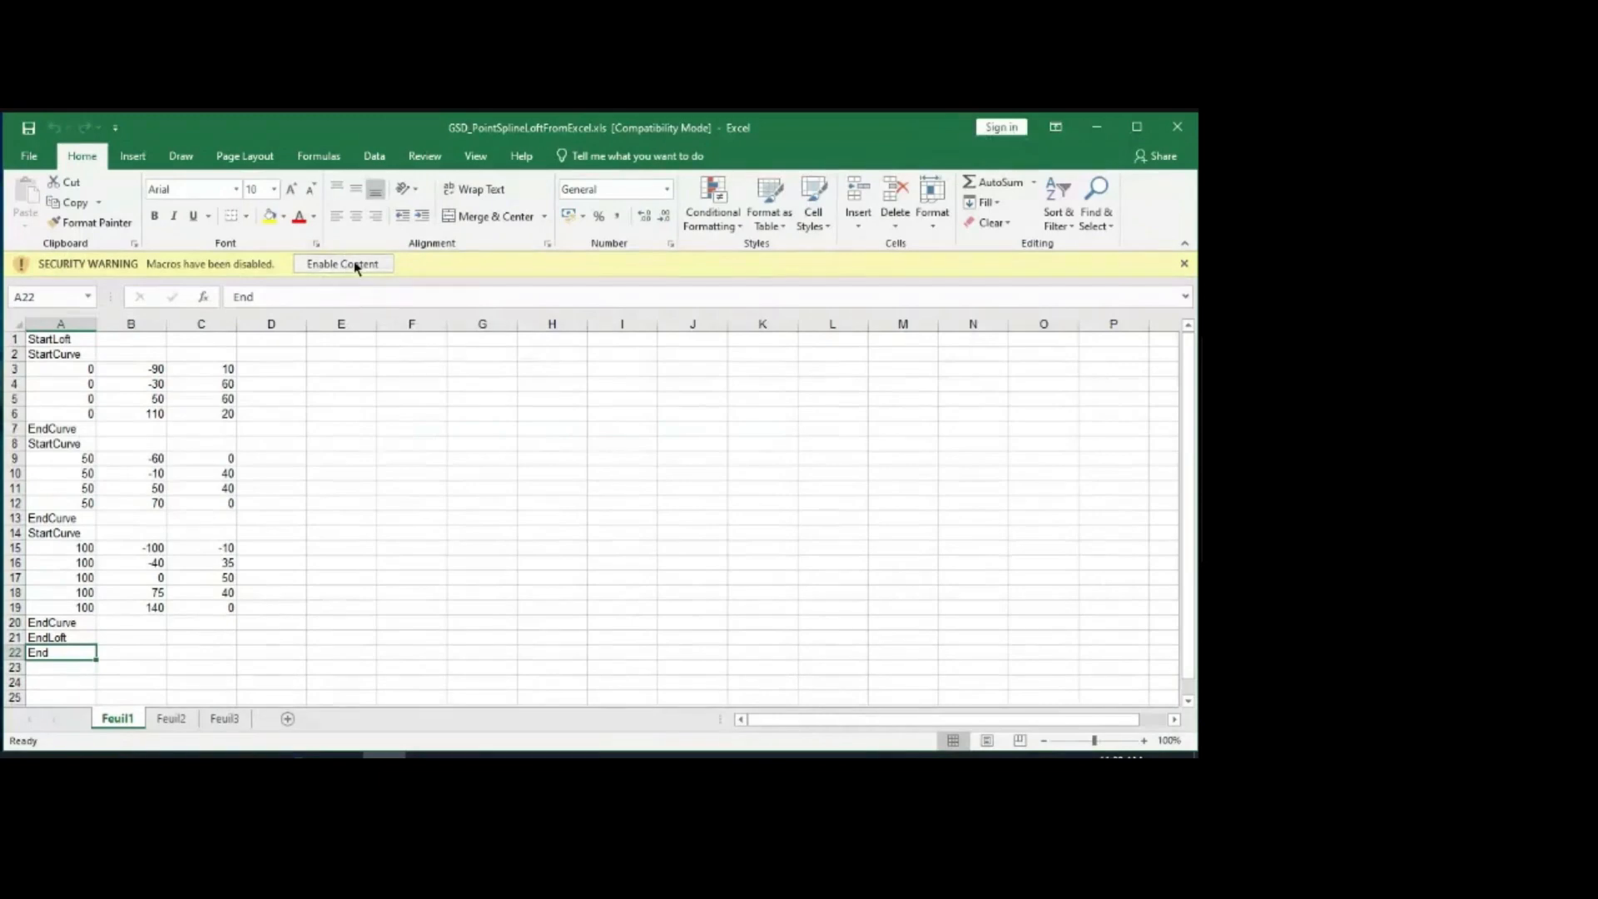
left_click(342, 264)
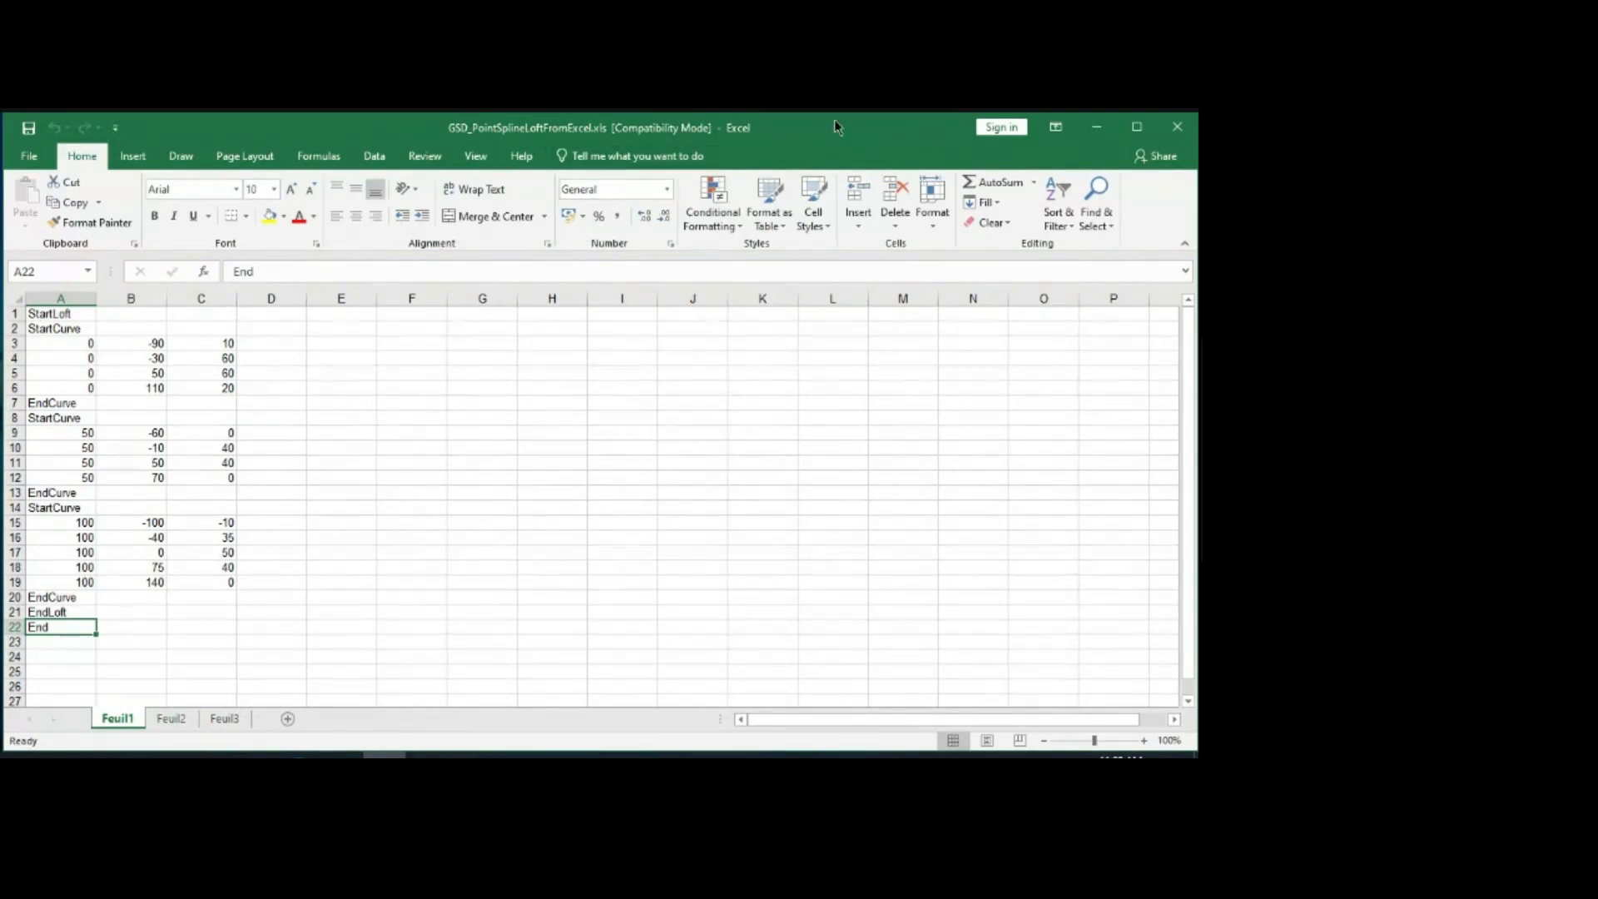
Step: Clear the sample curve data in A3:C19 of the Feuil1 sheet
left_click_drag(832, 123, 952, 146)
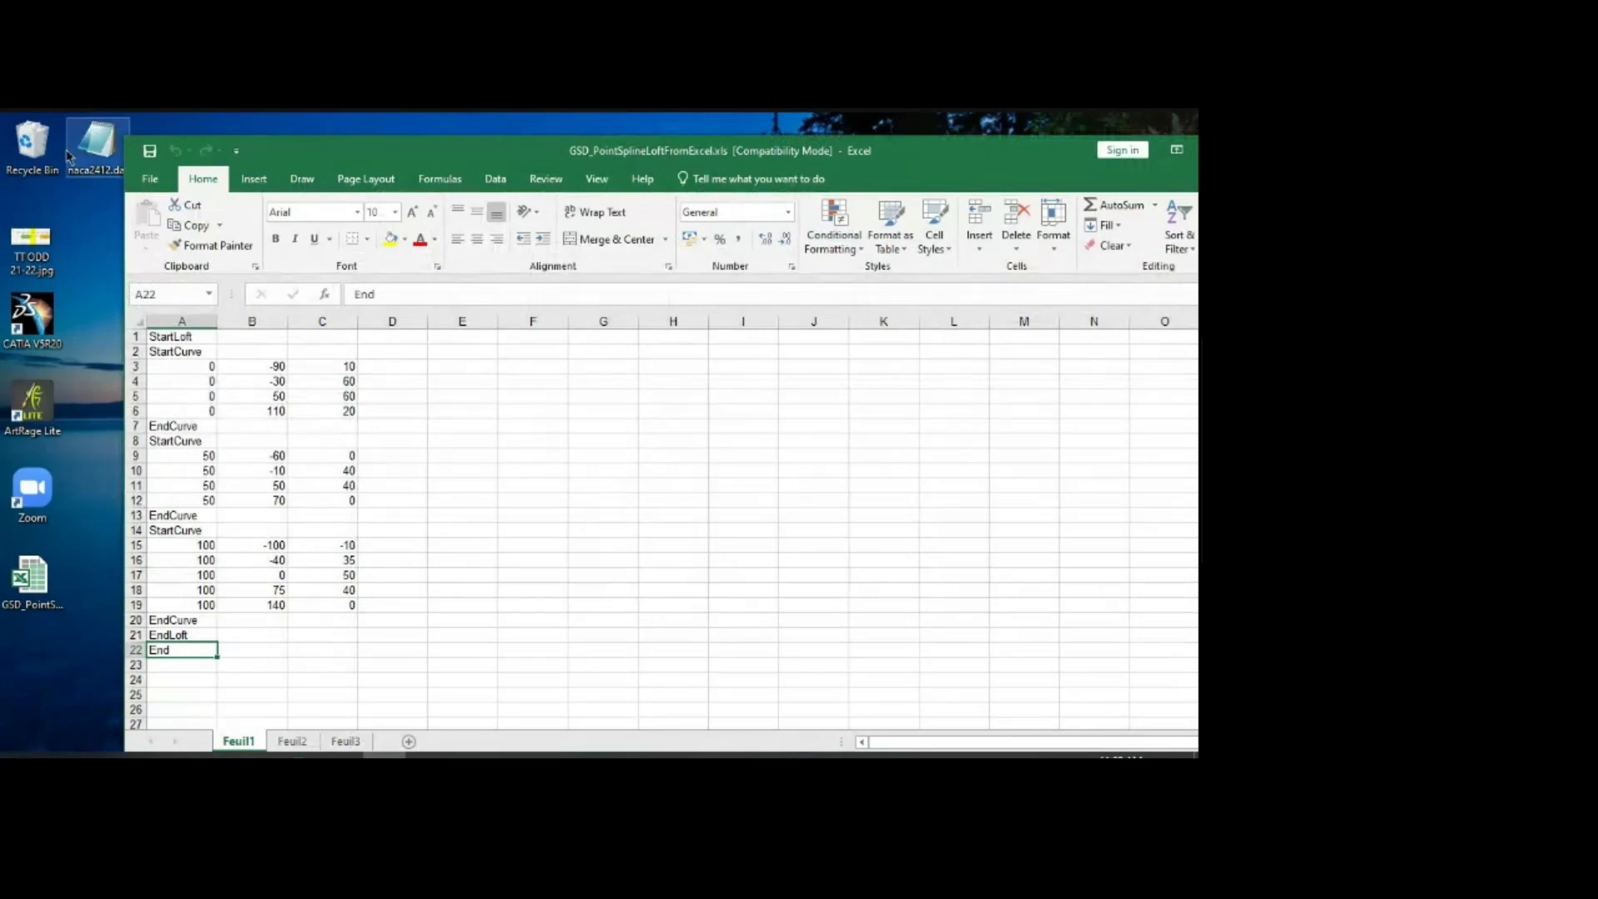
double_click(510, 162)
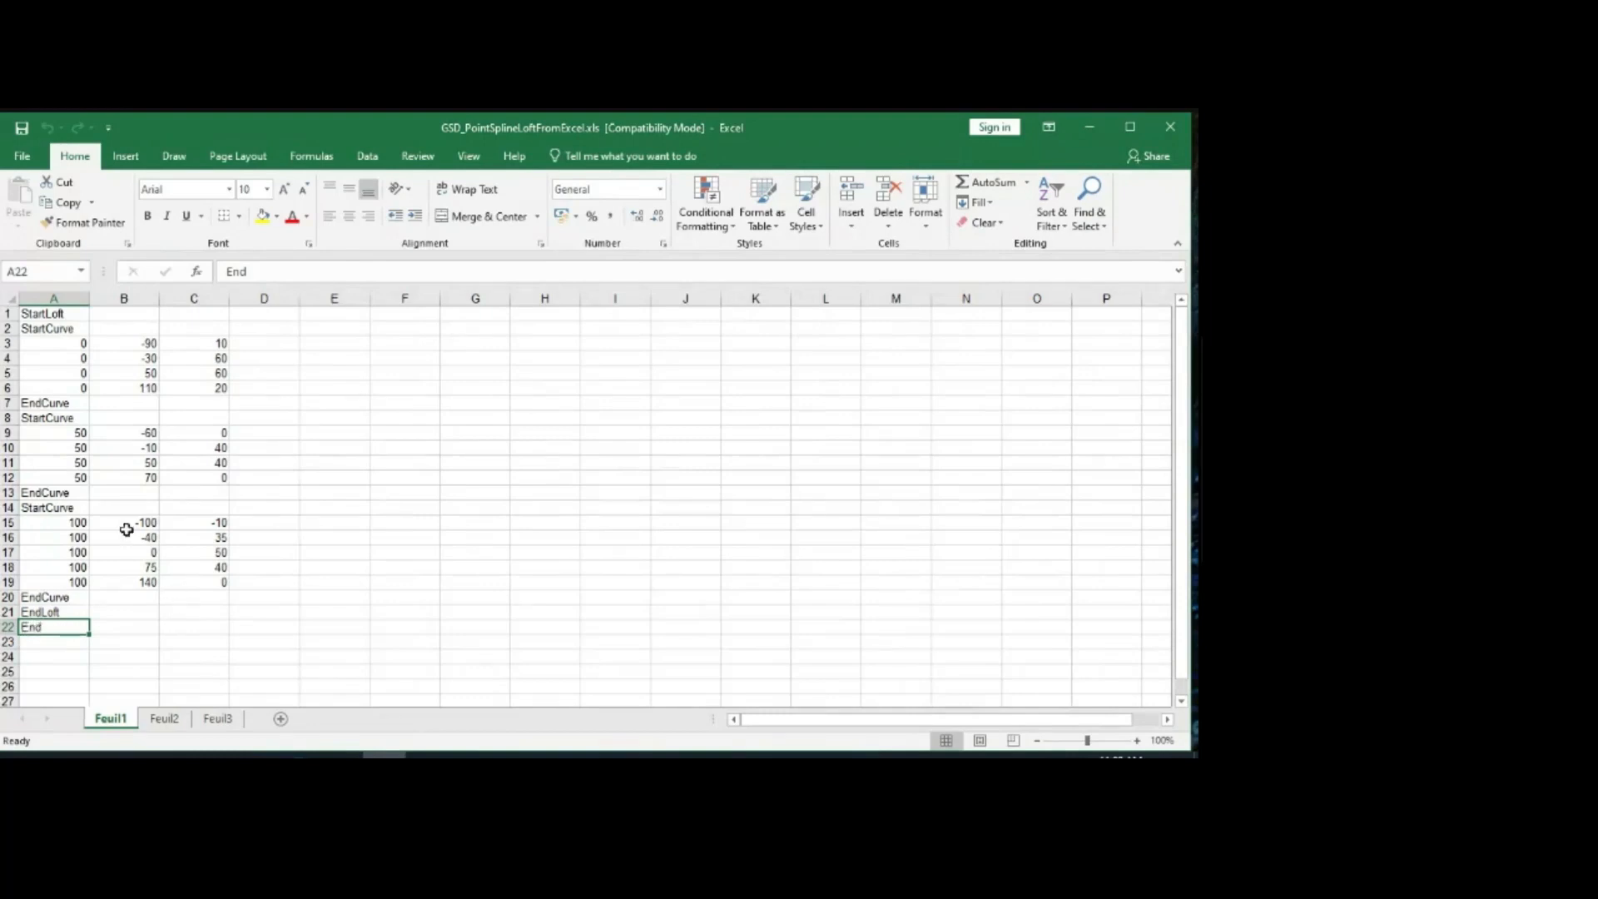
left_click_drag(32, 343, 213, 584)
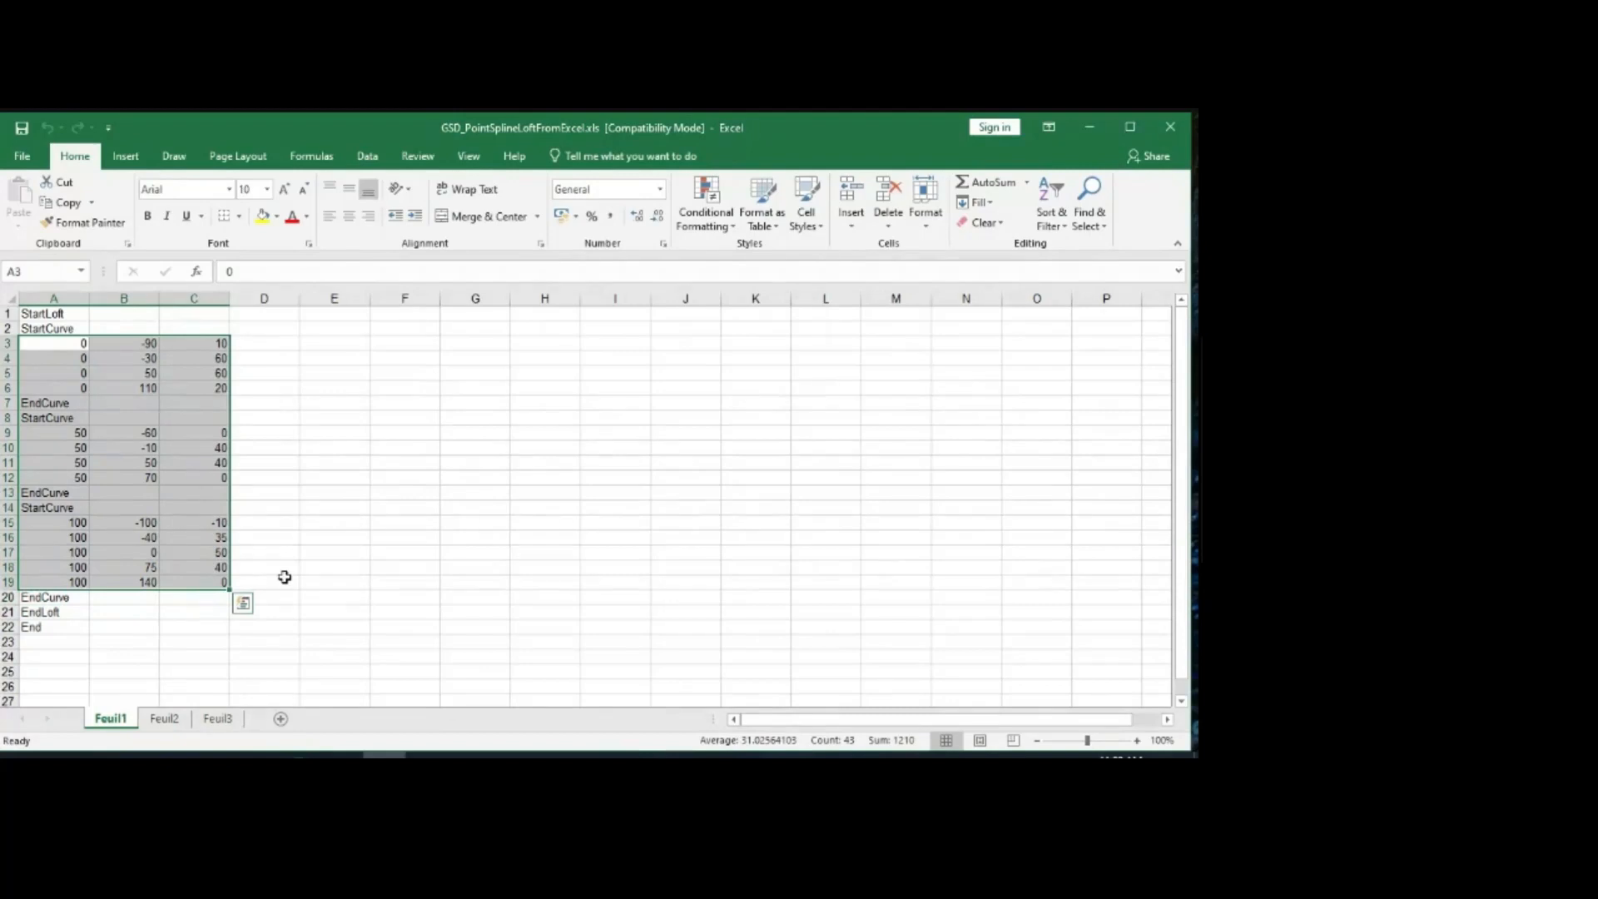
key("Delete")
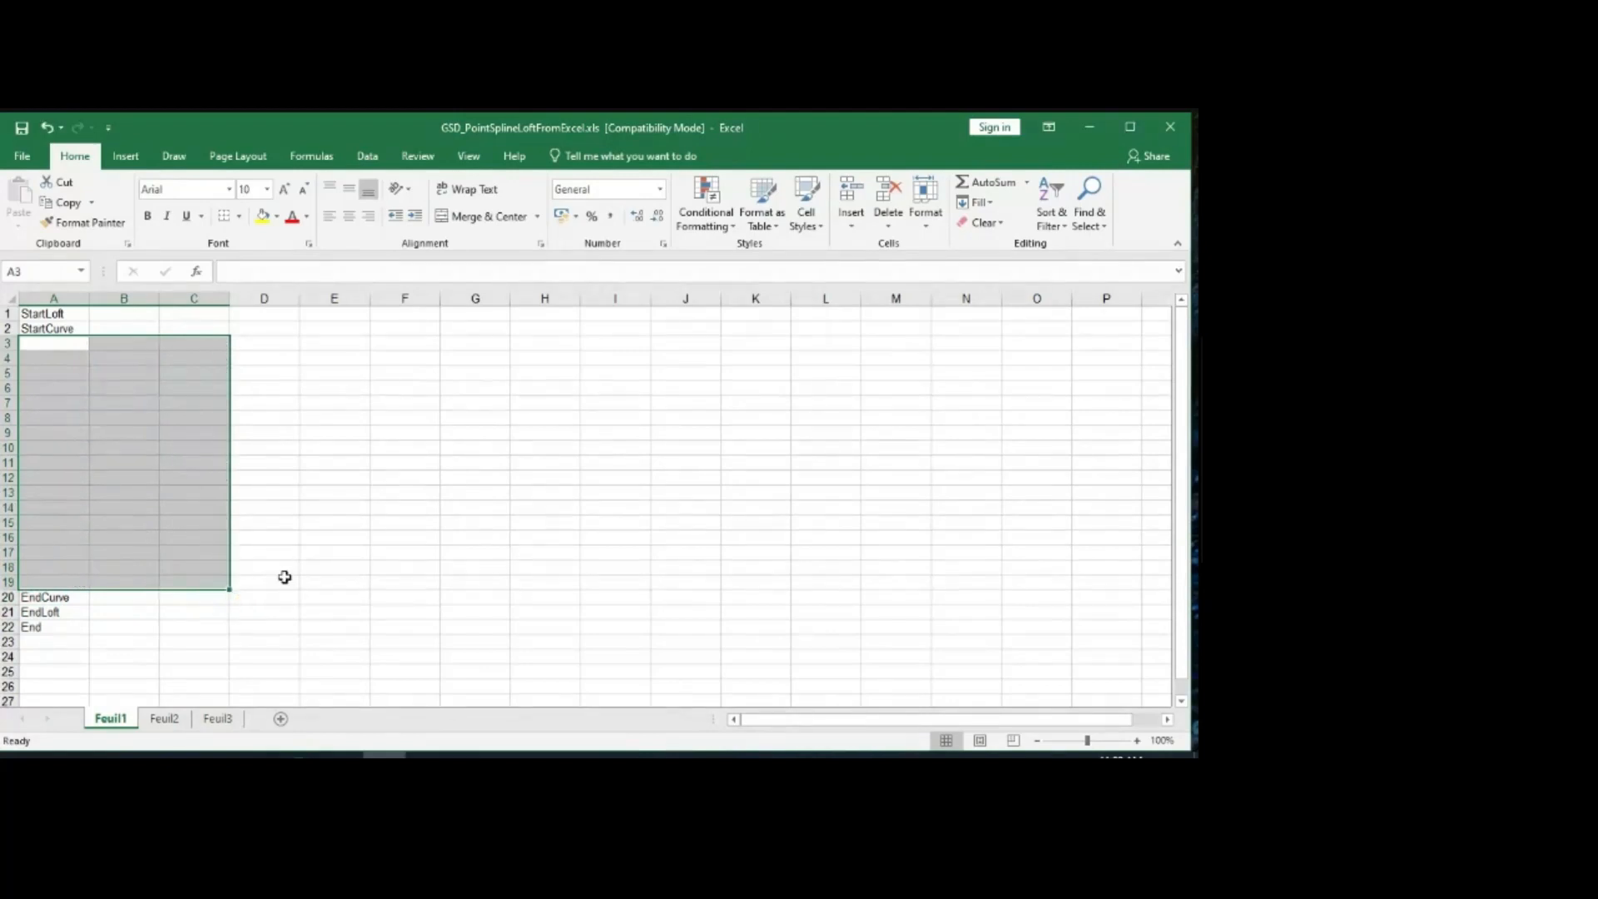
left_click(431, 579)
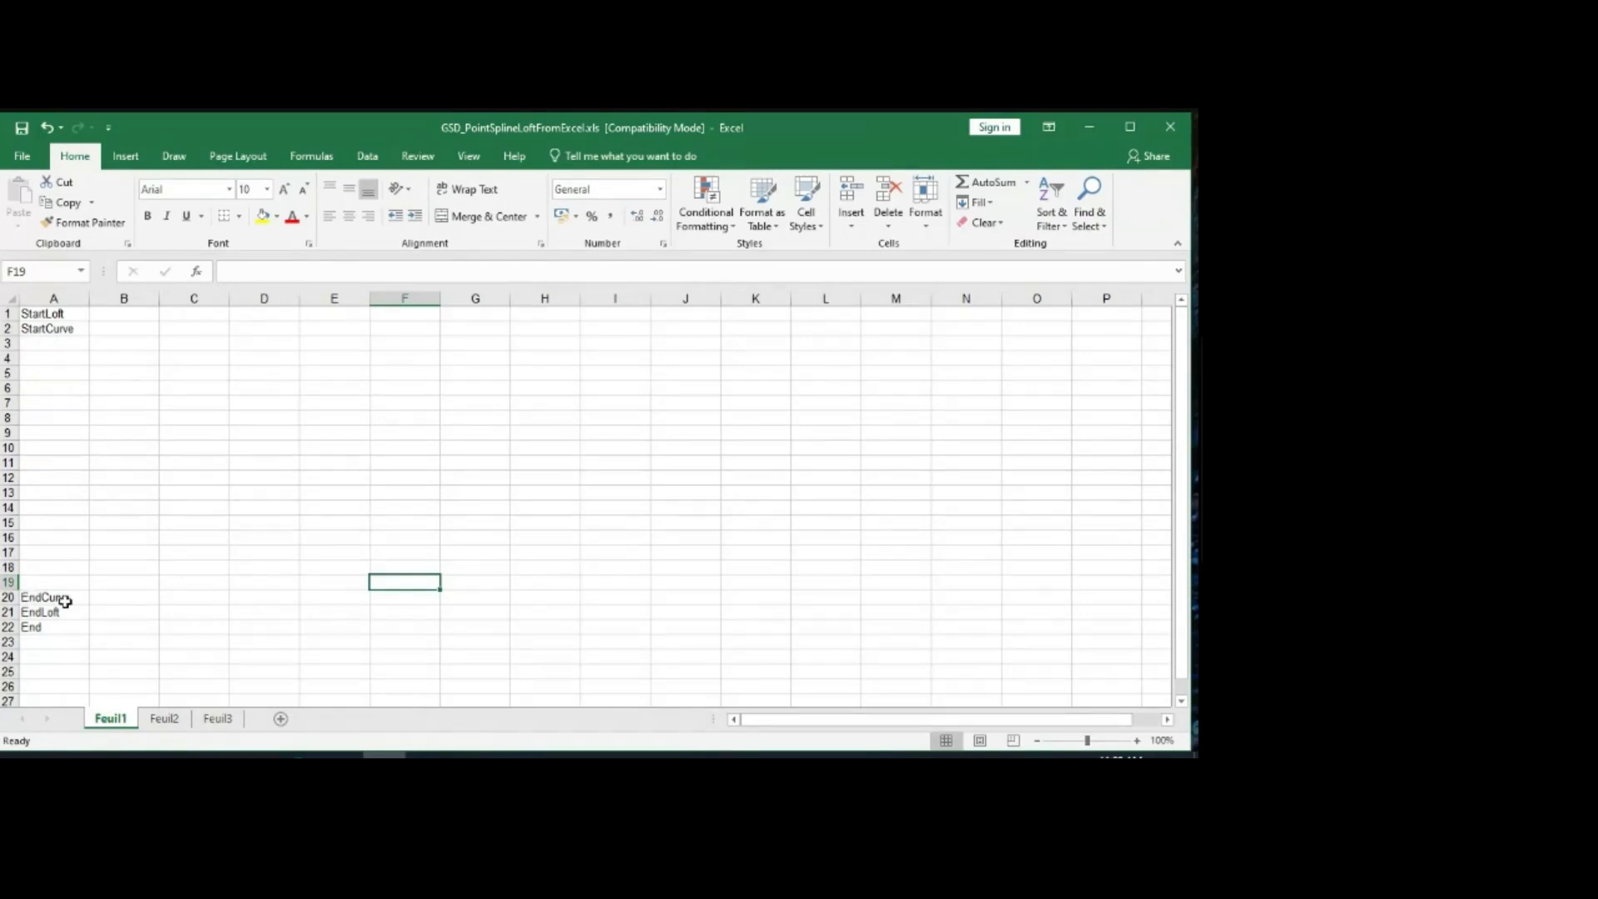
Step: Check the length of the coordinate list in Notepad, and move the EndCurve, EndLoft and End entries from column A to F11:F13
left_click(342, 754)
scroll(375, 468, "down", 6)
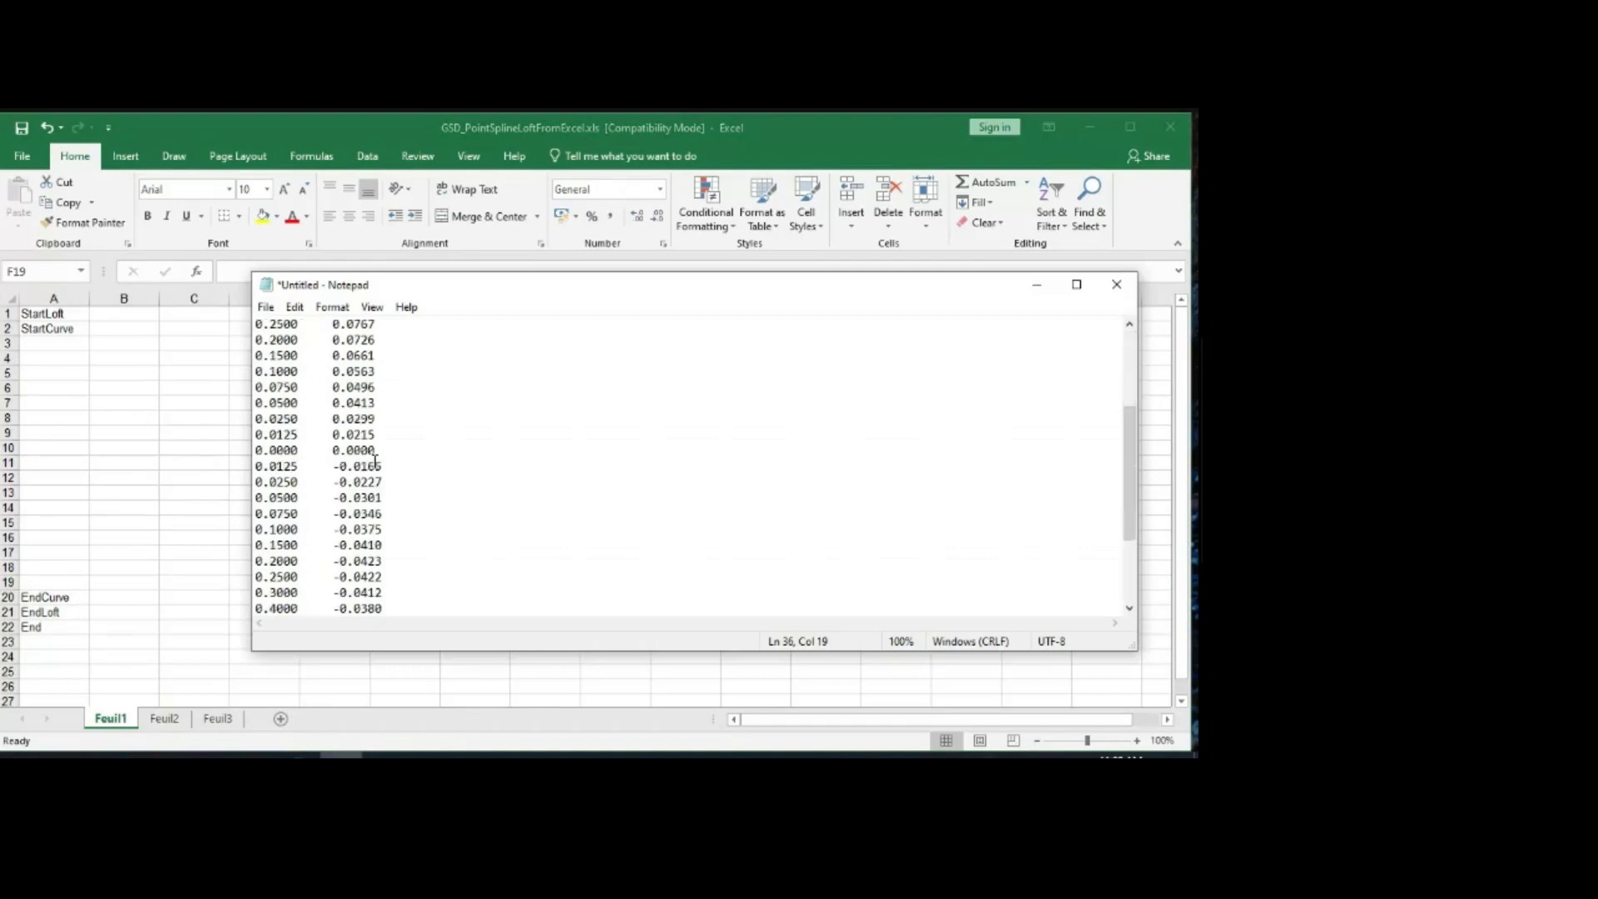
scroll(375, 477, "up", 6)
key("alt+Tab")
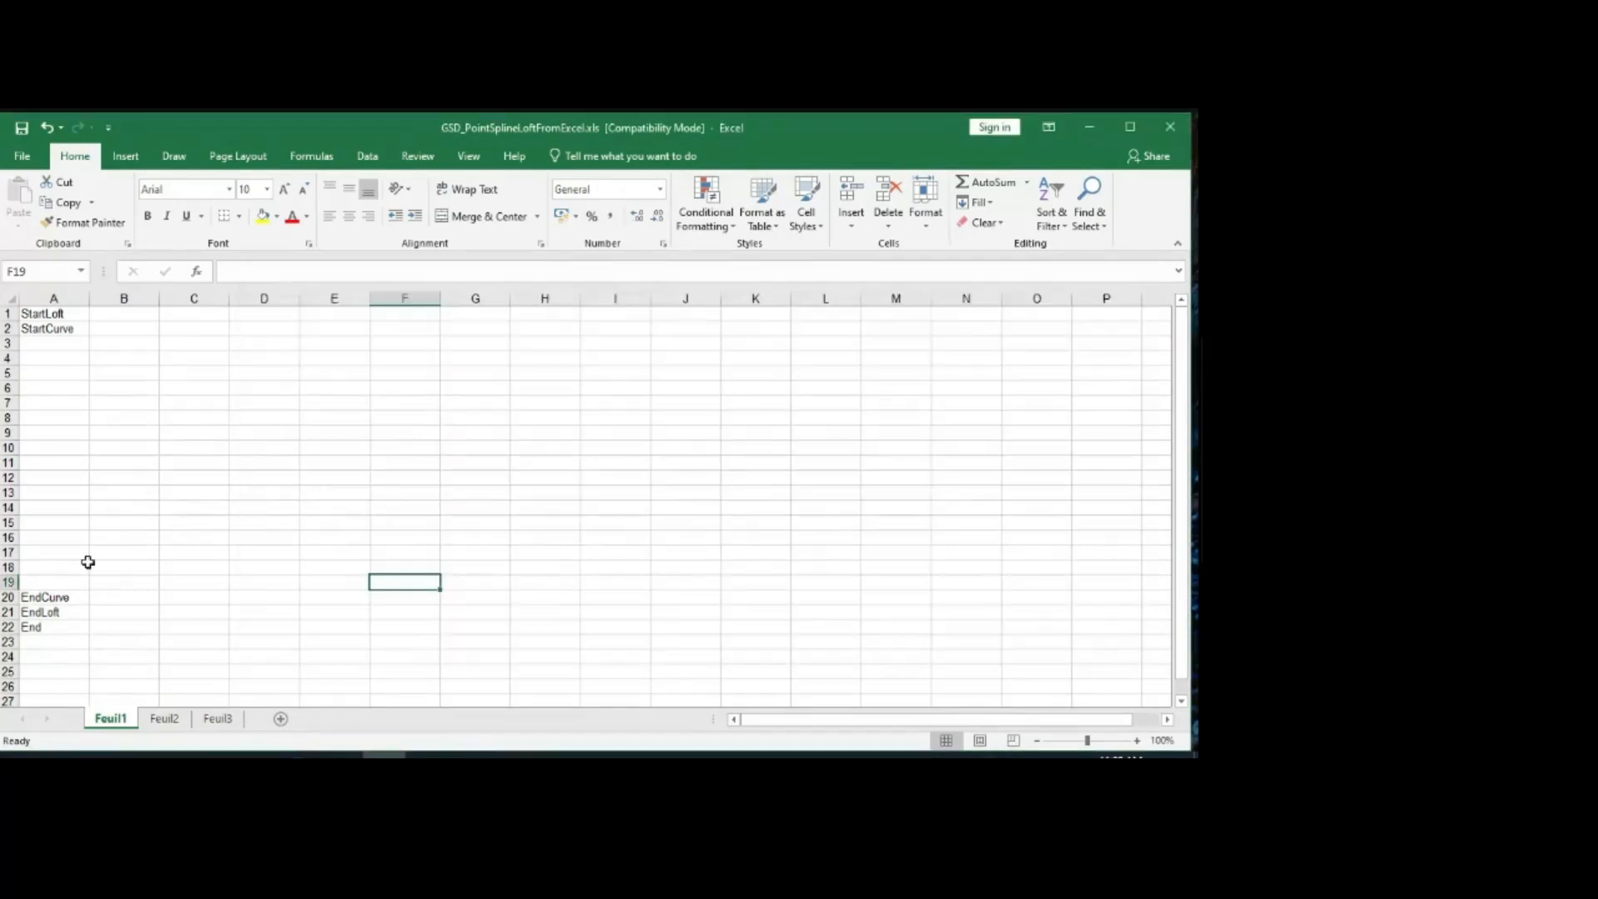
left_click_drag(38, 596, 49, 632)
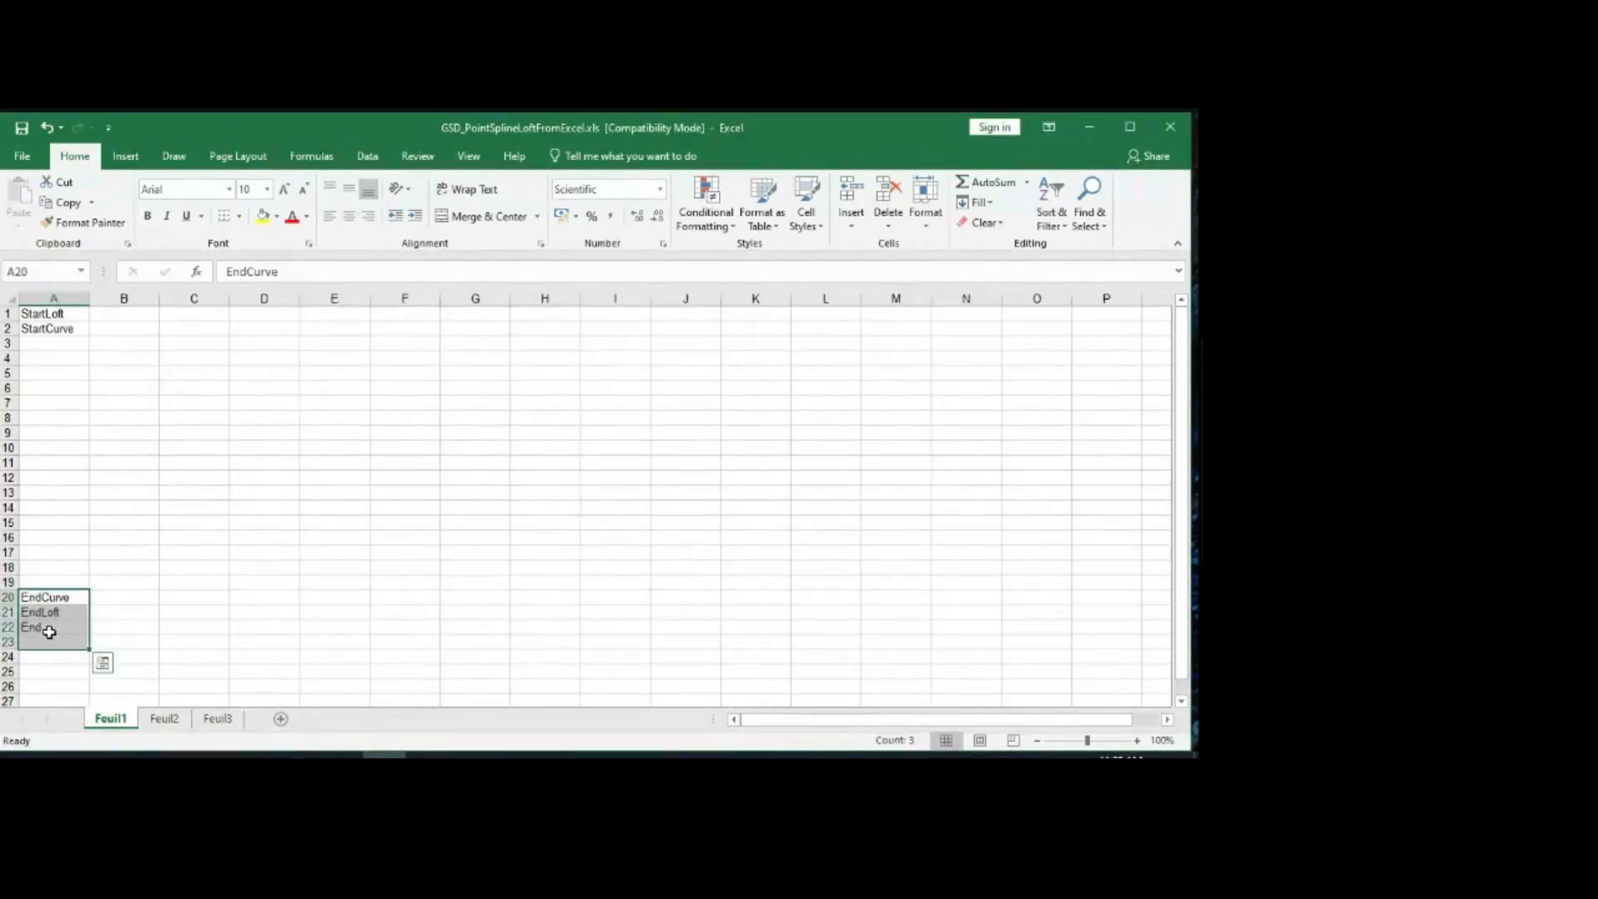
key("ctrl+c")
left_click(381, 466)
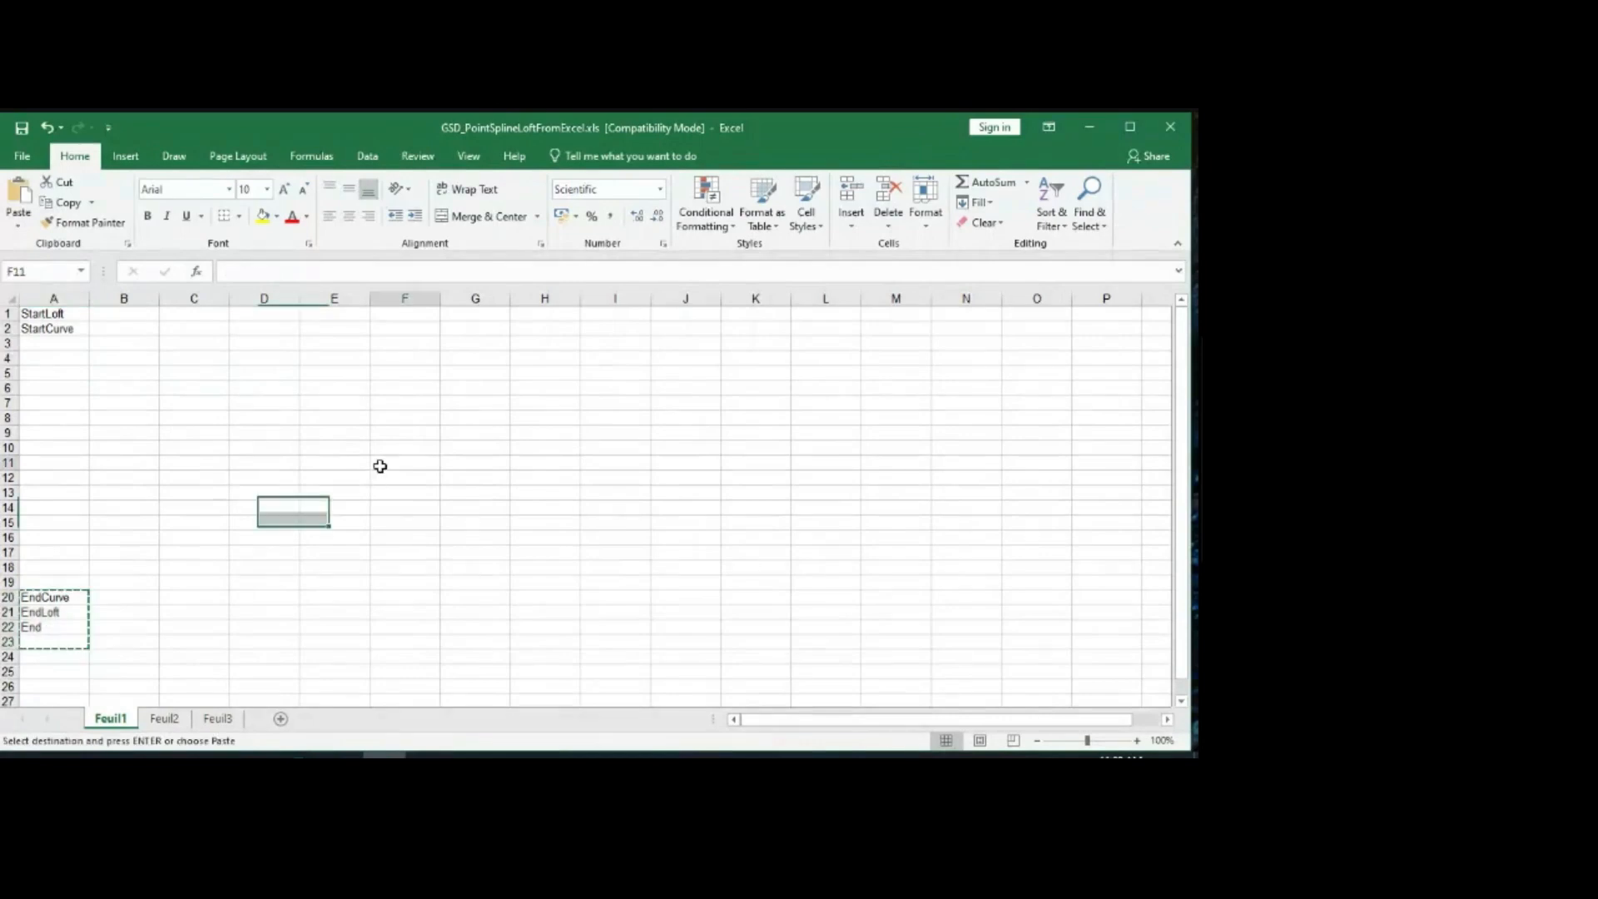
key("Return")
left_click(311, 489)
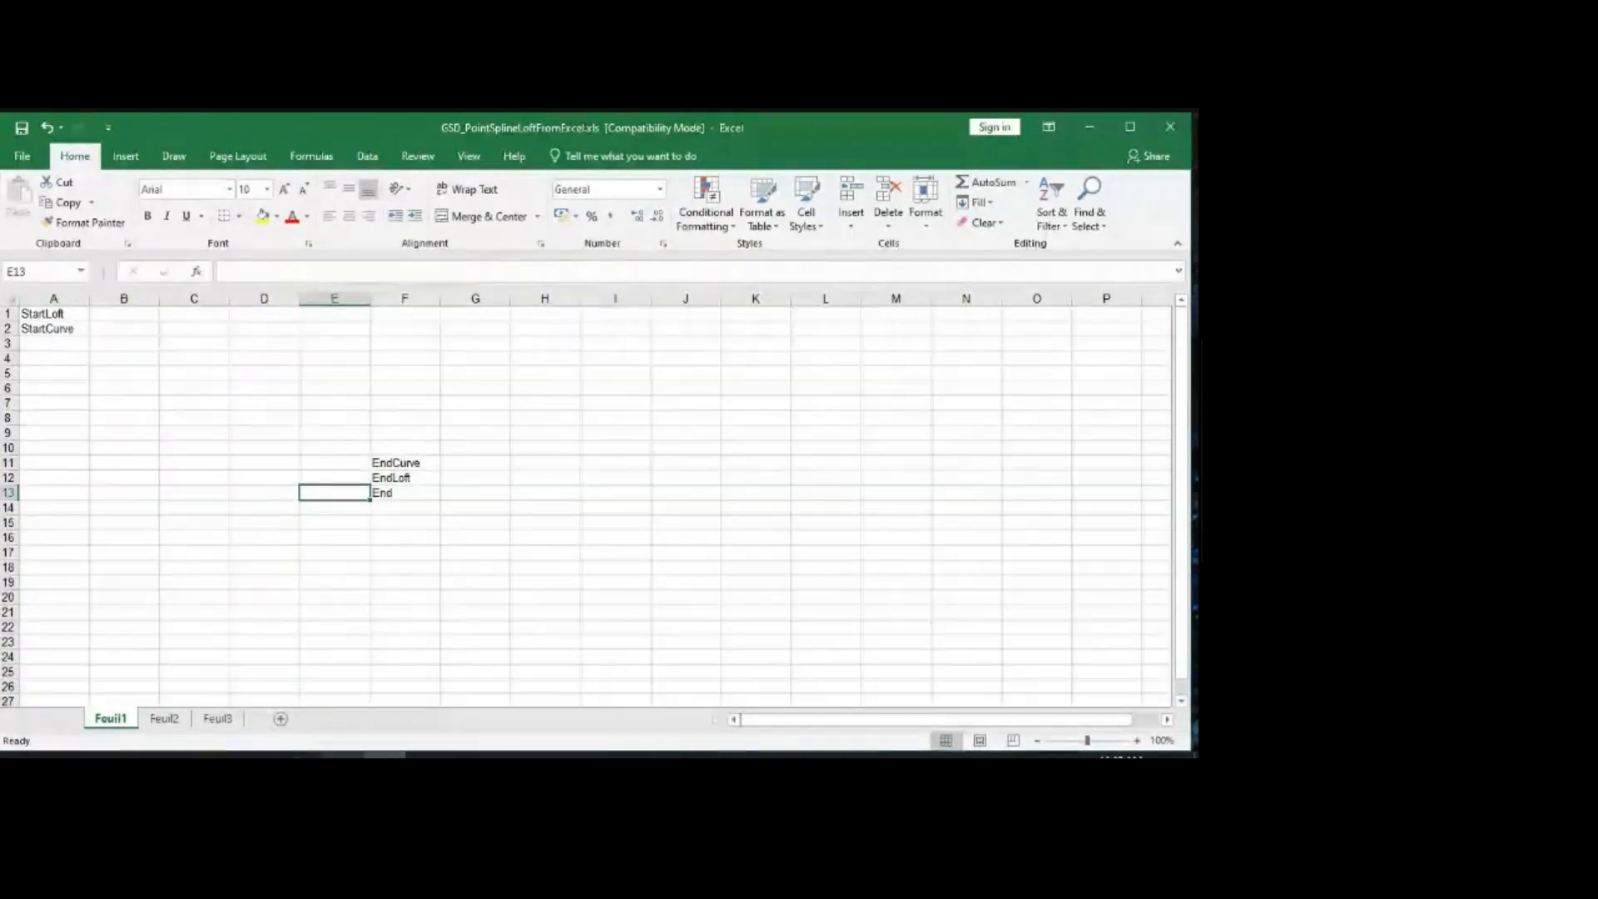
Step: Copy all the airfoil coordinates from the untitled Notepad file and paste them into the Excel sheet starting at A3
left_click(341, 754)
left_click_drag(256, 339, 387, 605)
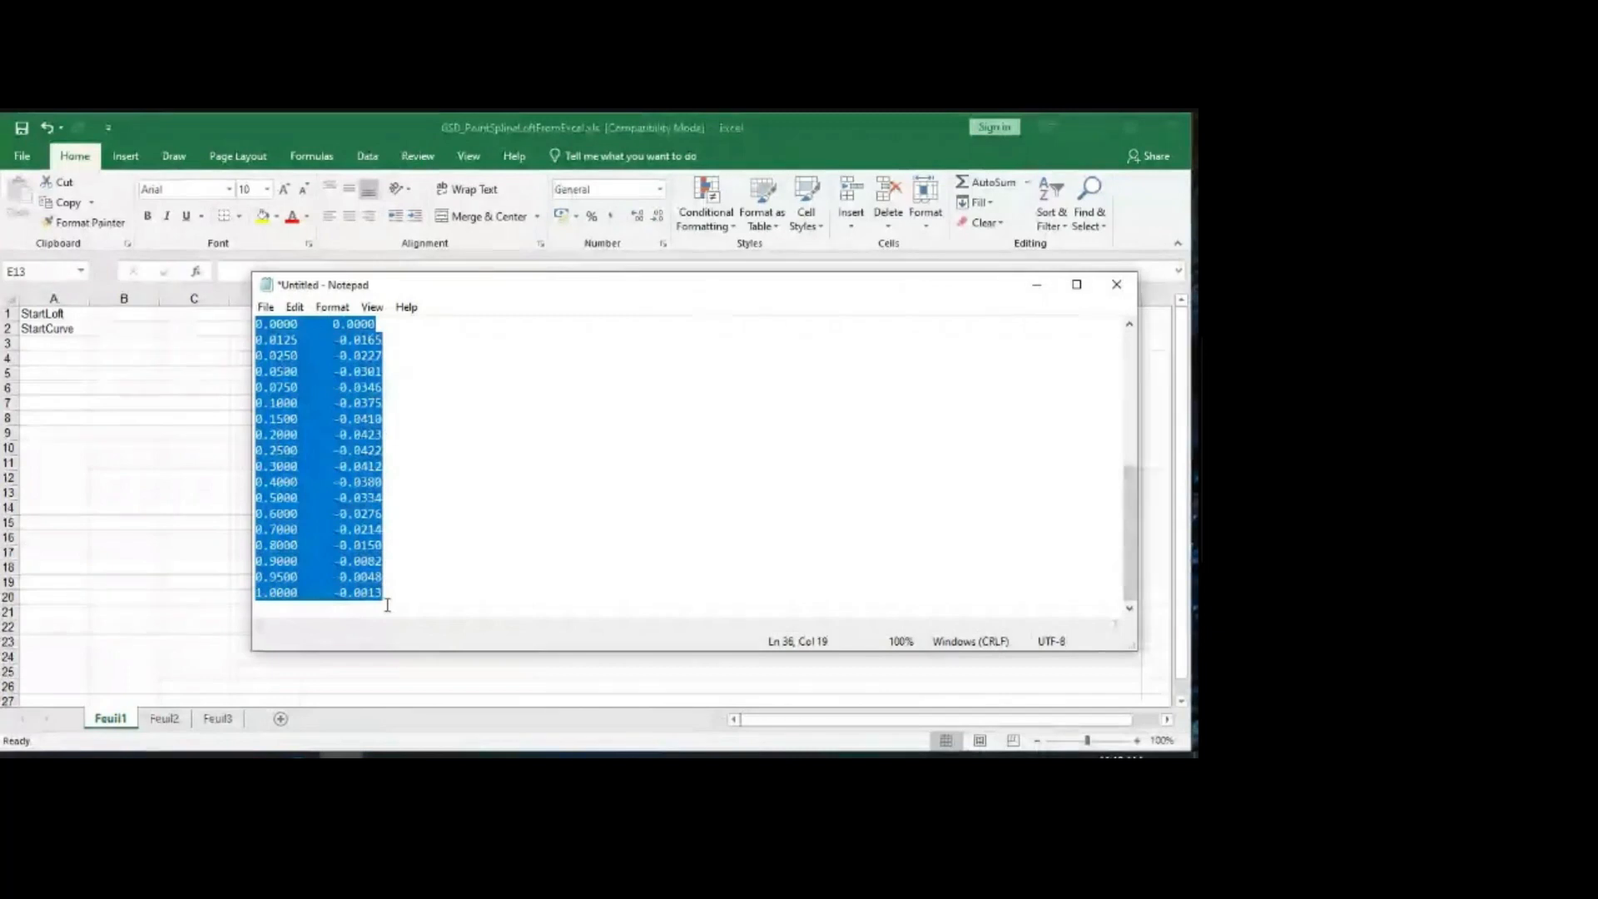
left_click(57, 342)
right_click(56, 343)
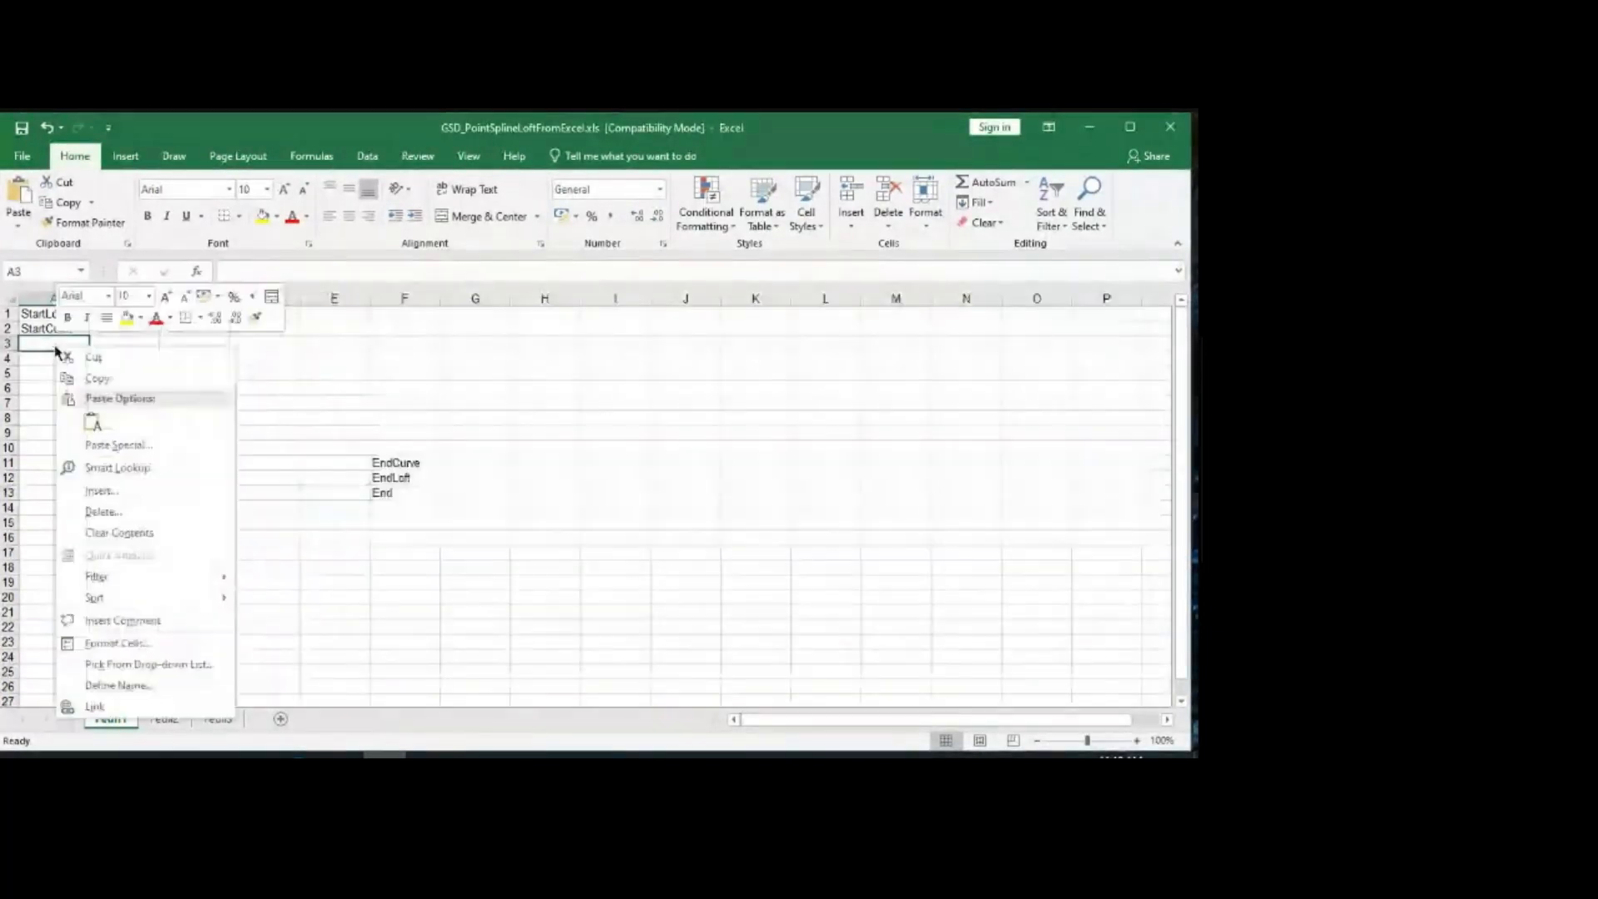
left_click(97, 428)
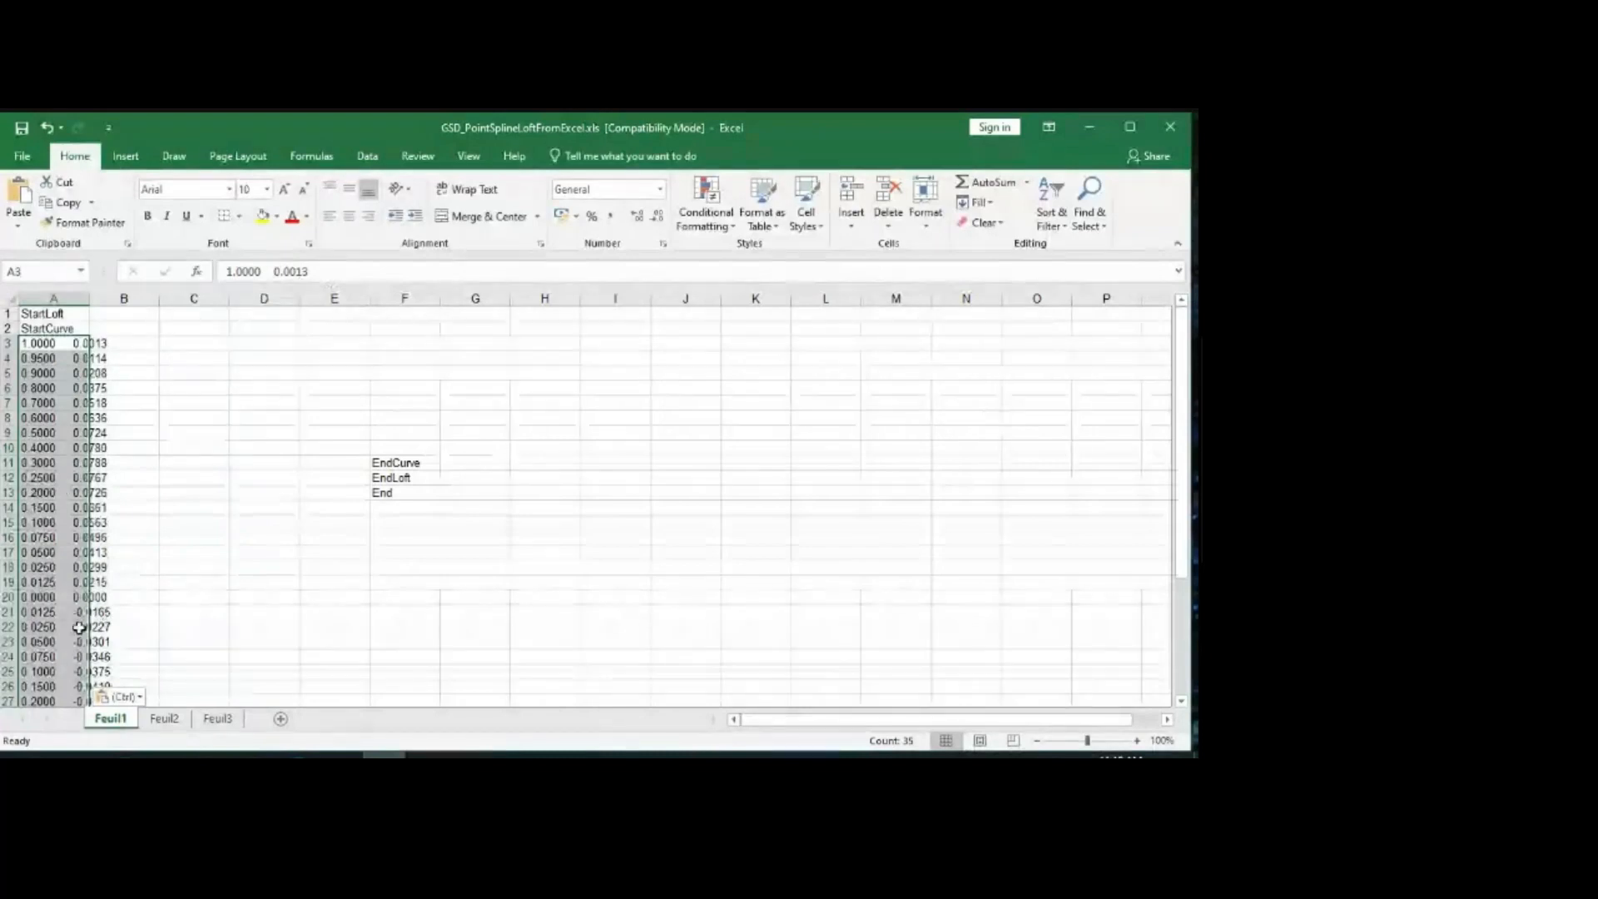
Step: Split the pasted coordinates into columns A and B with Text to Columns, using Fixed width and the General format
left_click(134, 698)
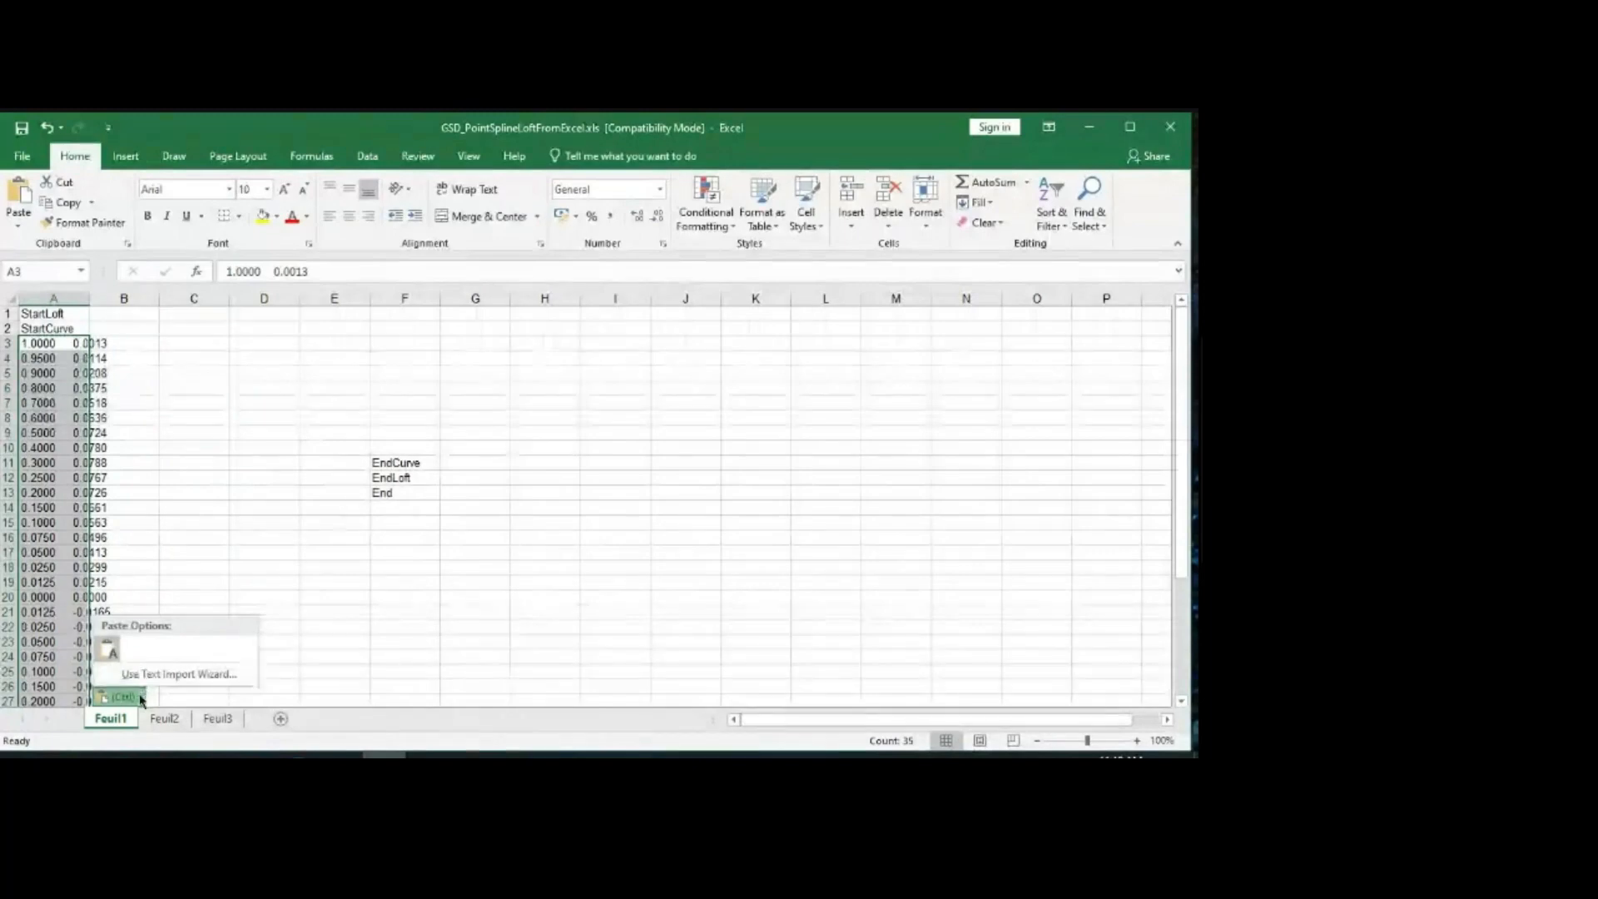
left_click(117, 699)
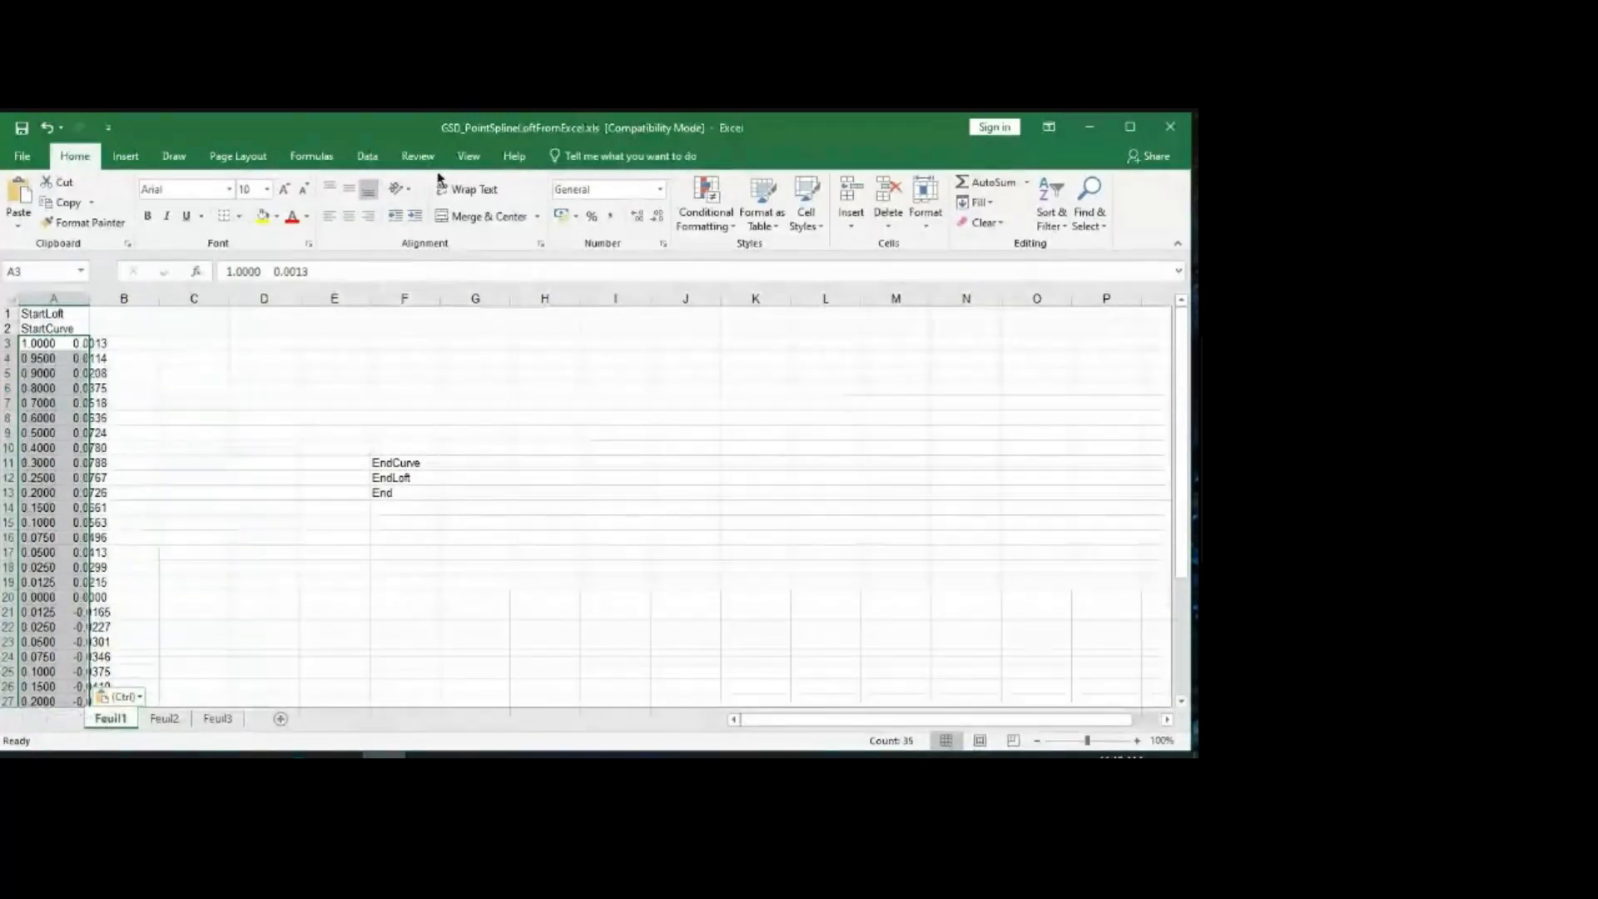
left_click(367, 159)
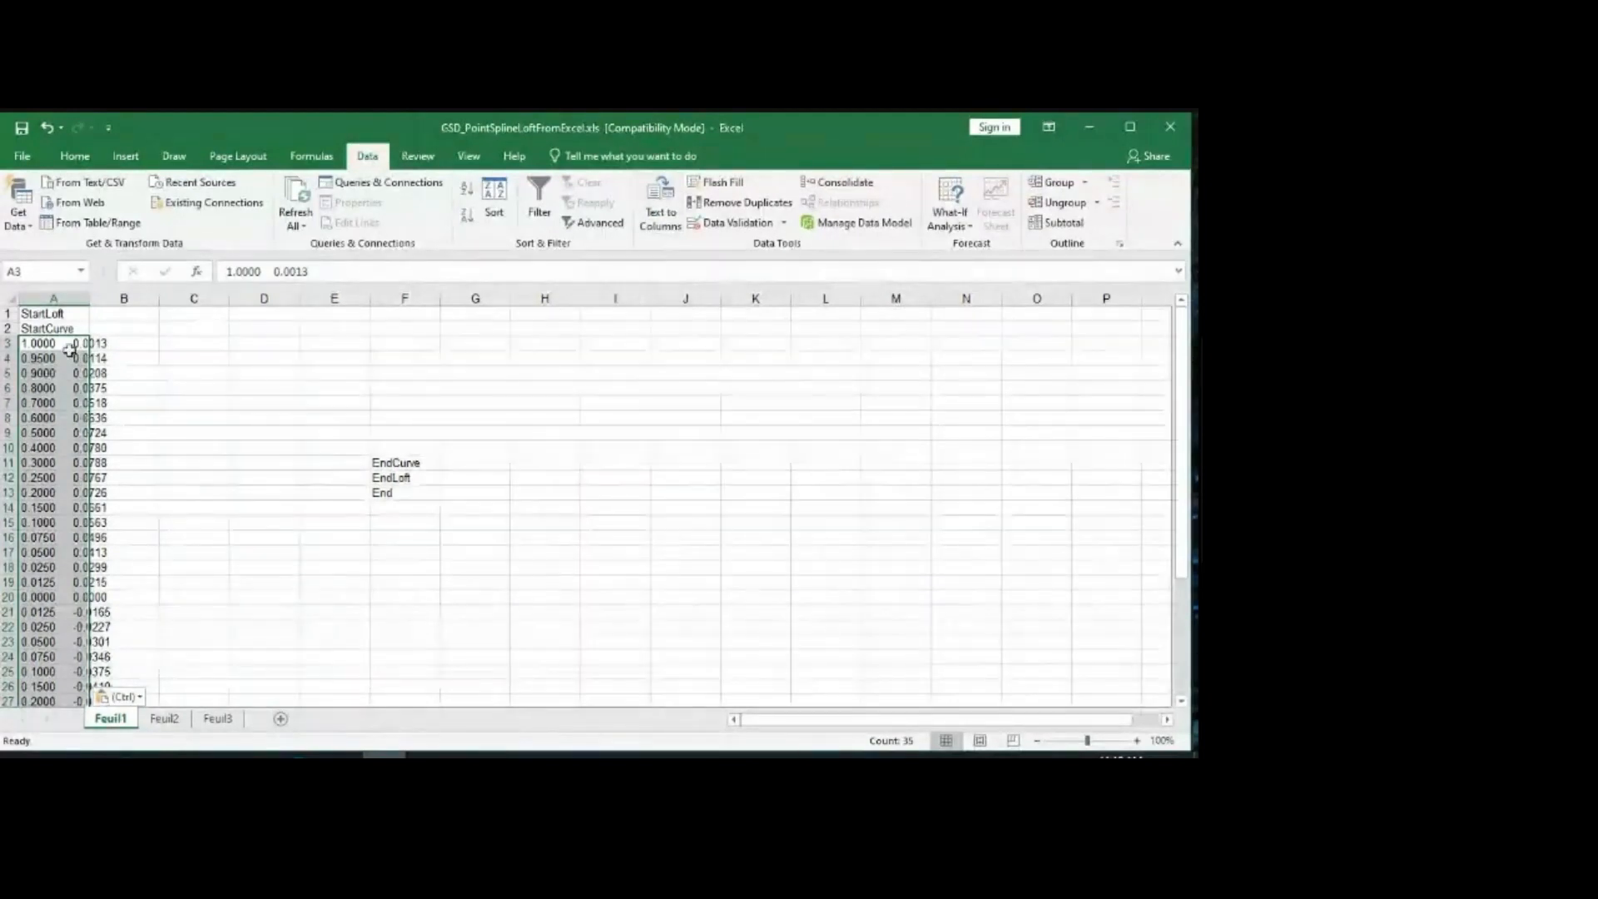
left_click(139, 697)
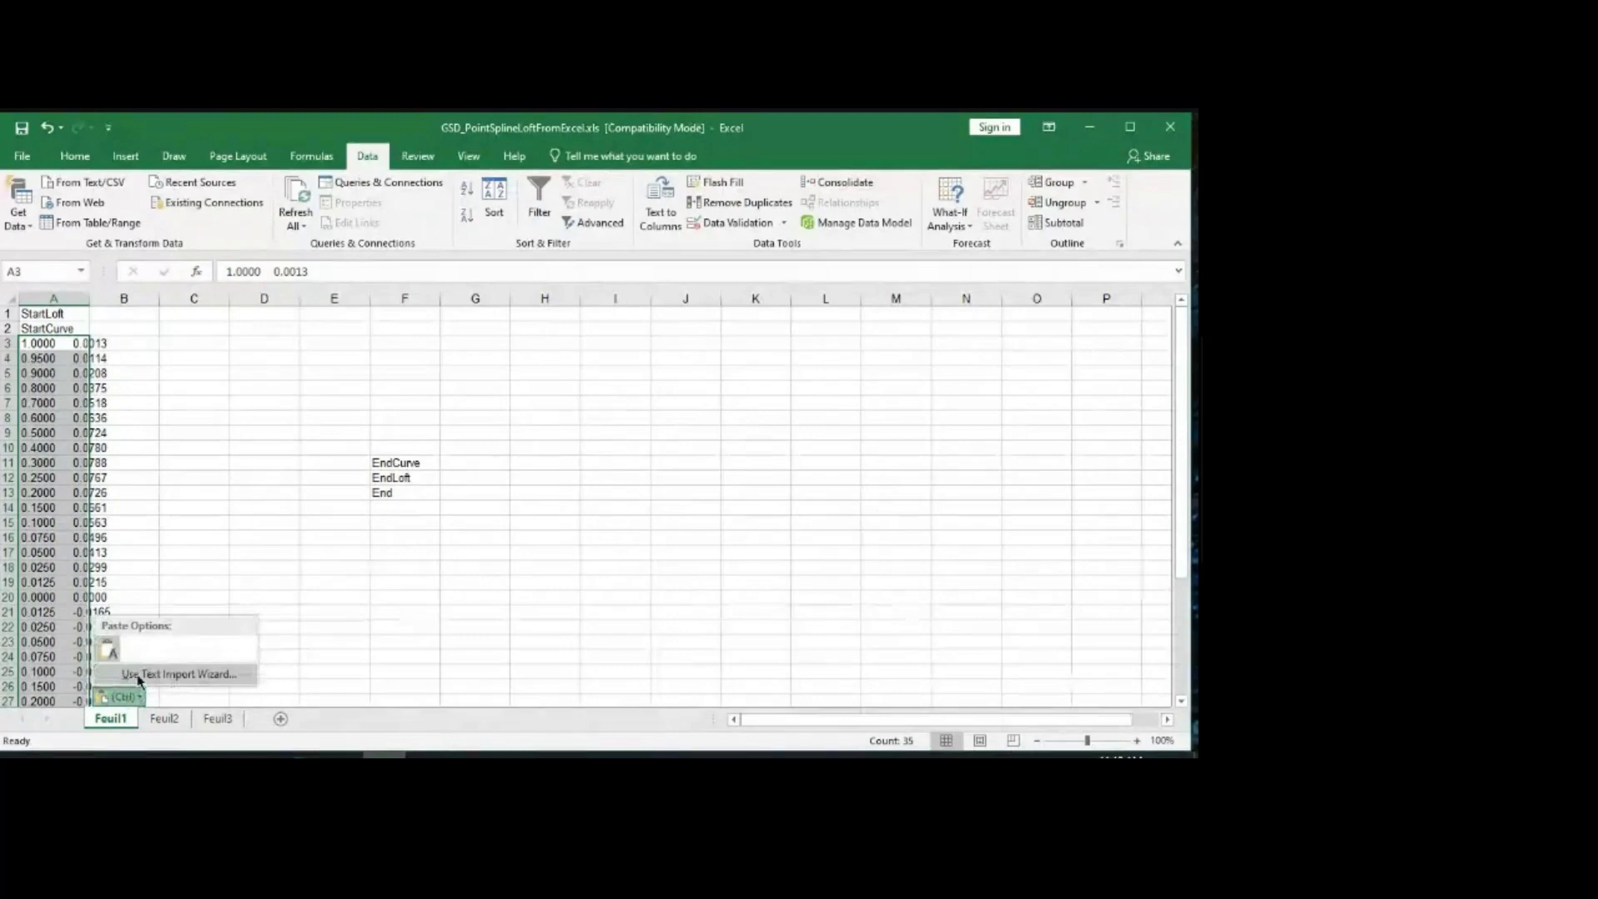
left_click(186, 424)
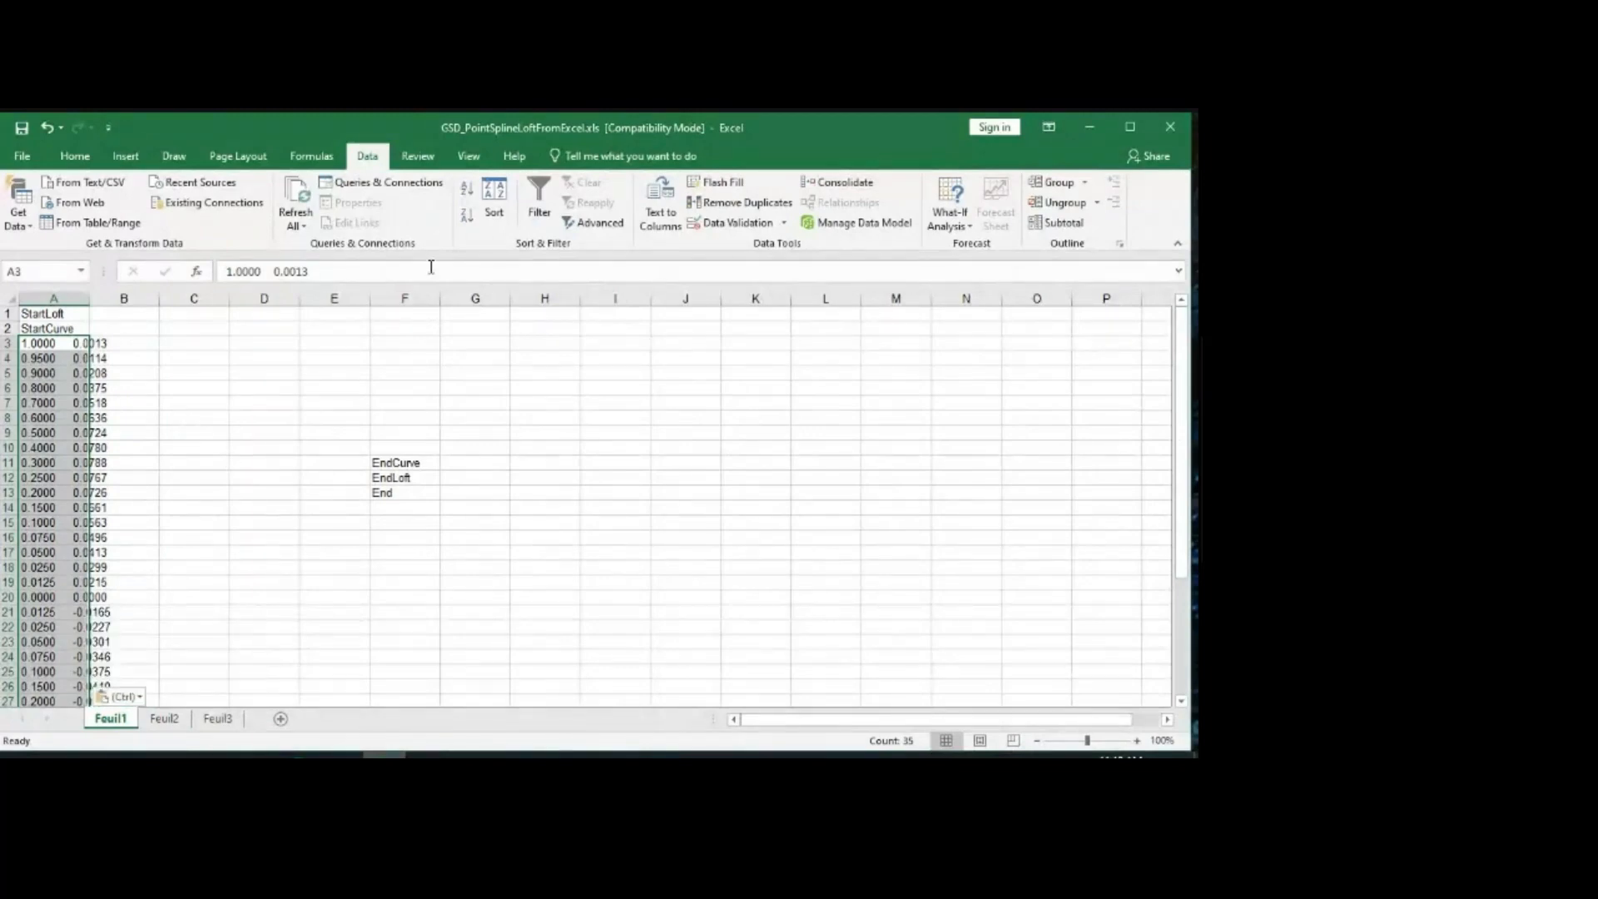
left_click(660, 204)
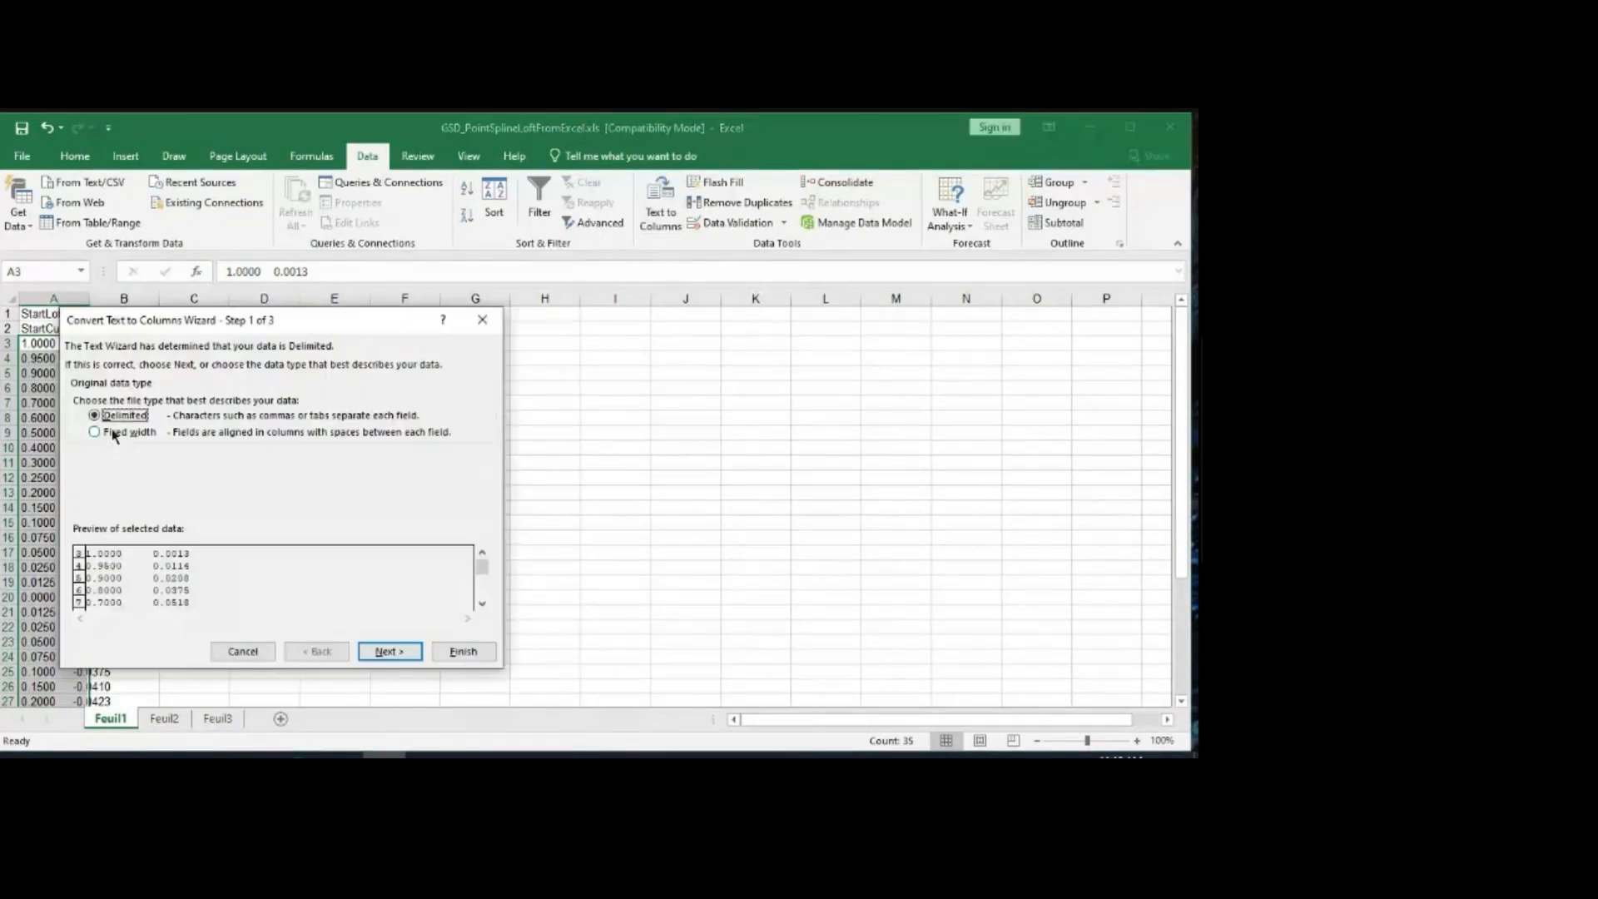
left_click(94, 432)
left_click(388, 652)
left_click(389, 652)
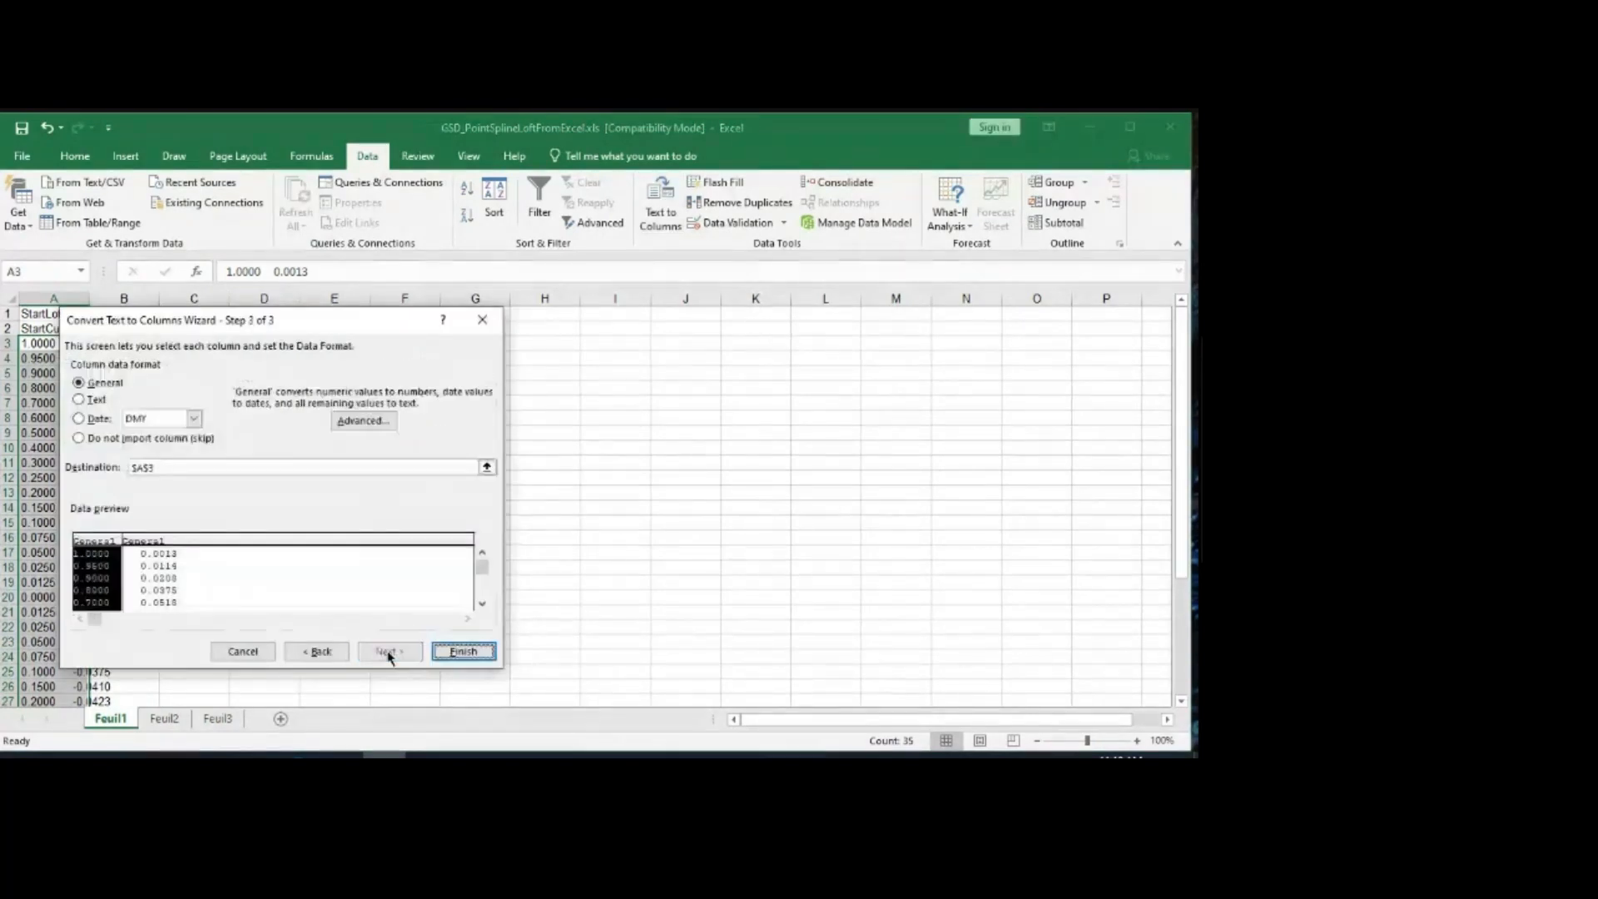
left_click(461, 651)
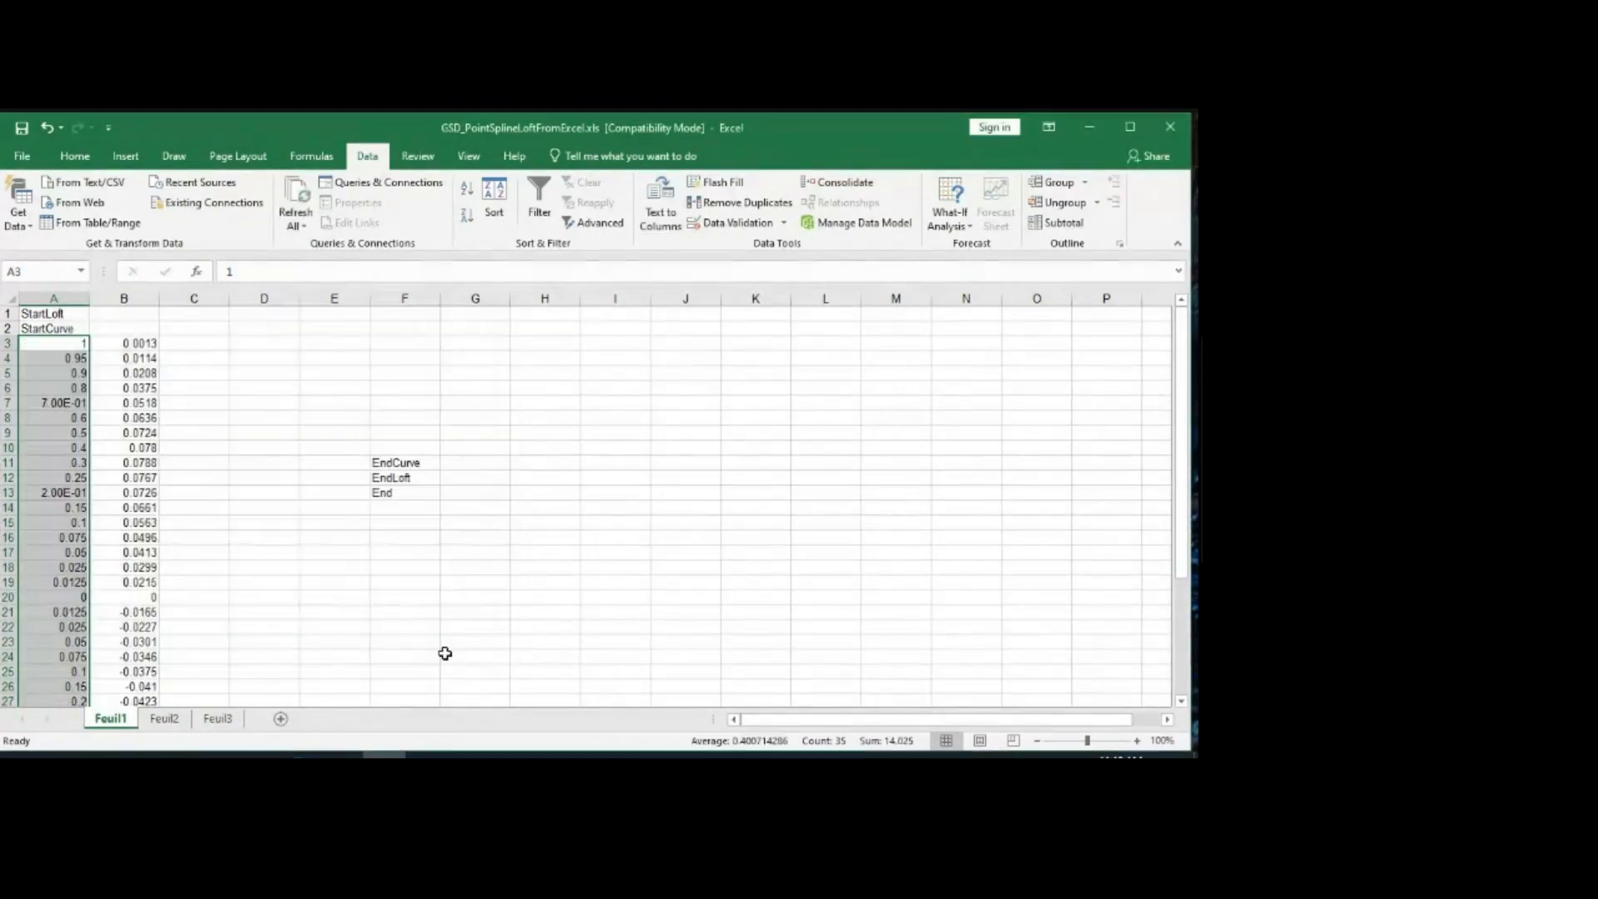
left_click(378, 630)
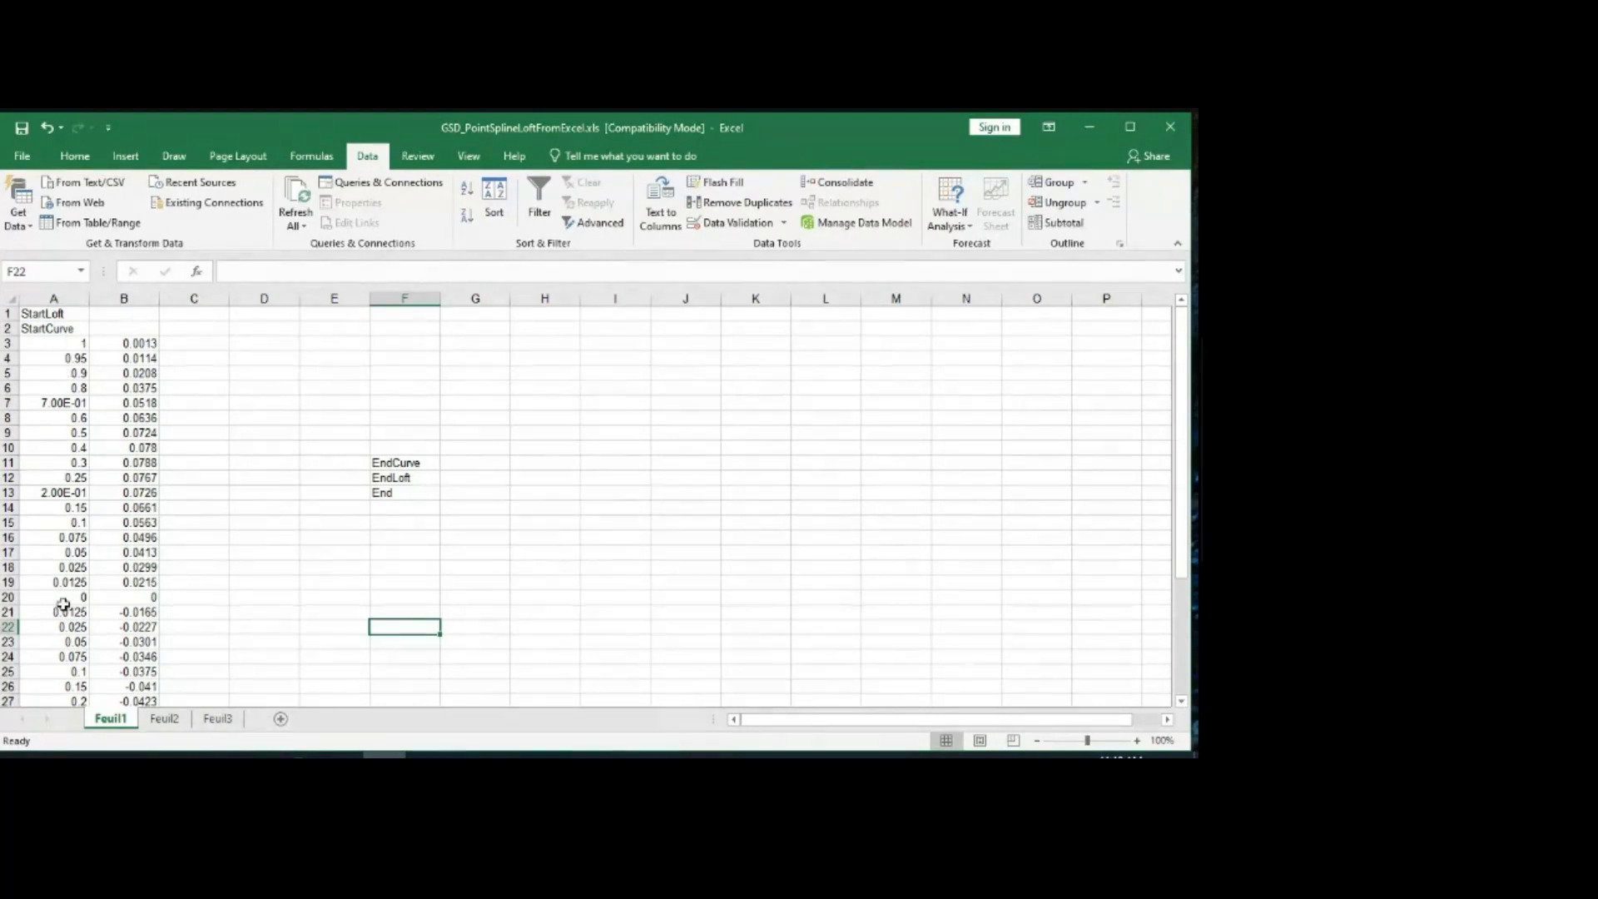
scroll(64, 624, "down", 4)
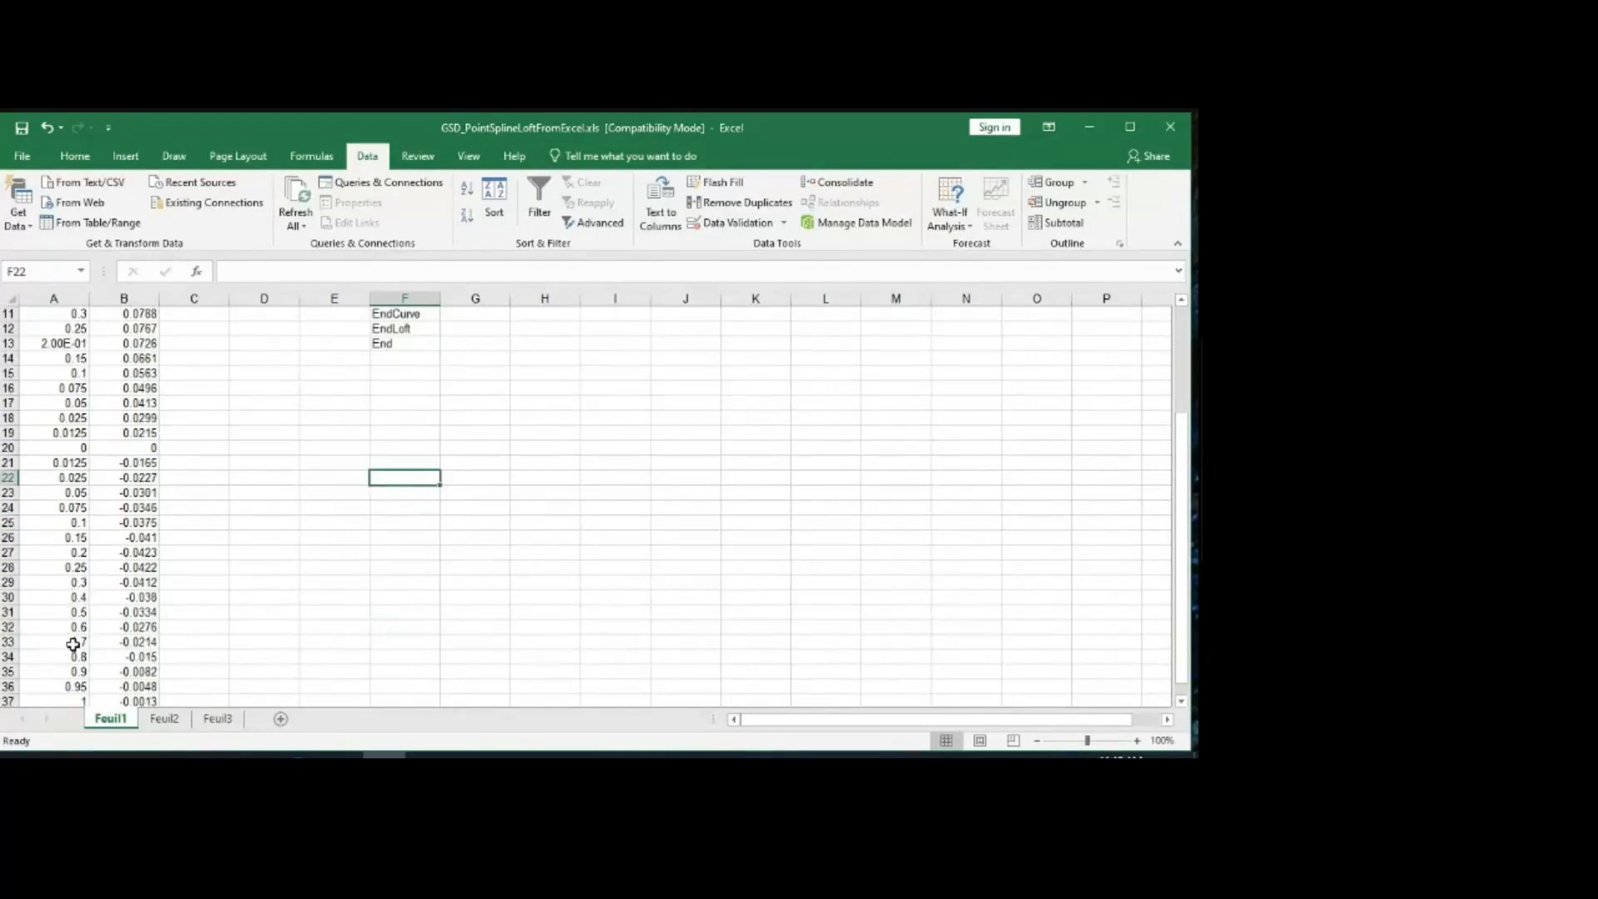
scroll(125, 574, "up", 4)
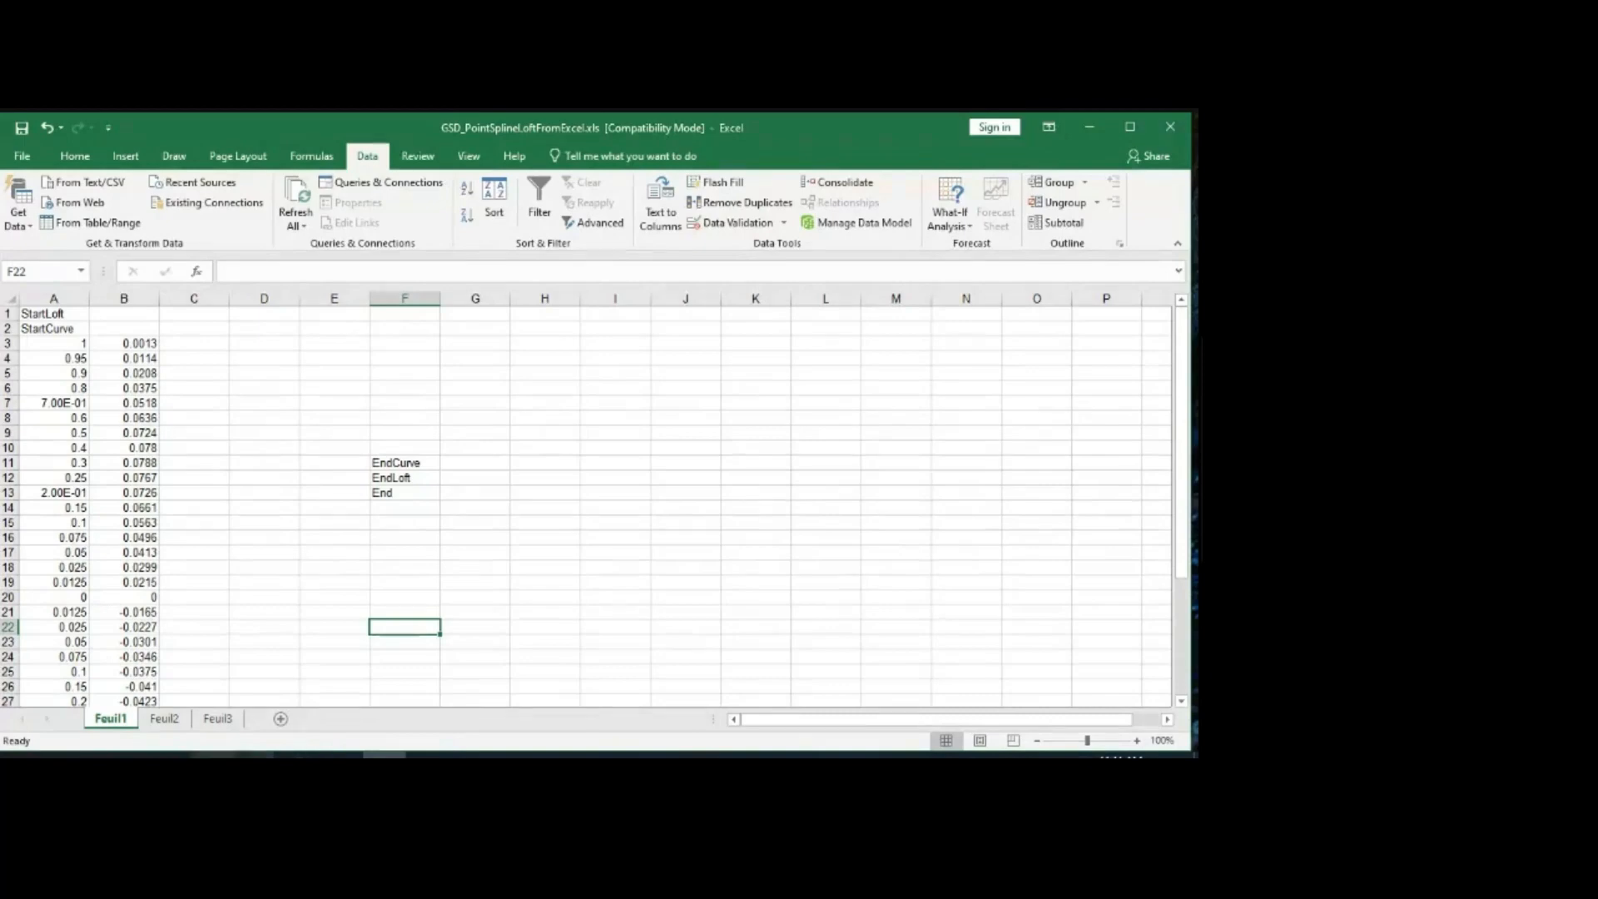
Step: Switch to the CAD LAB presentation in PowerPoint and ink an airfoil outline with an open trailing edge over axes on the Part design slide
left_click(215, 755)
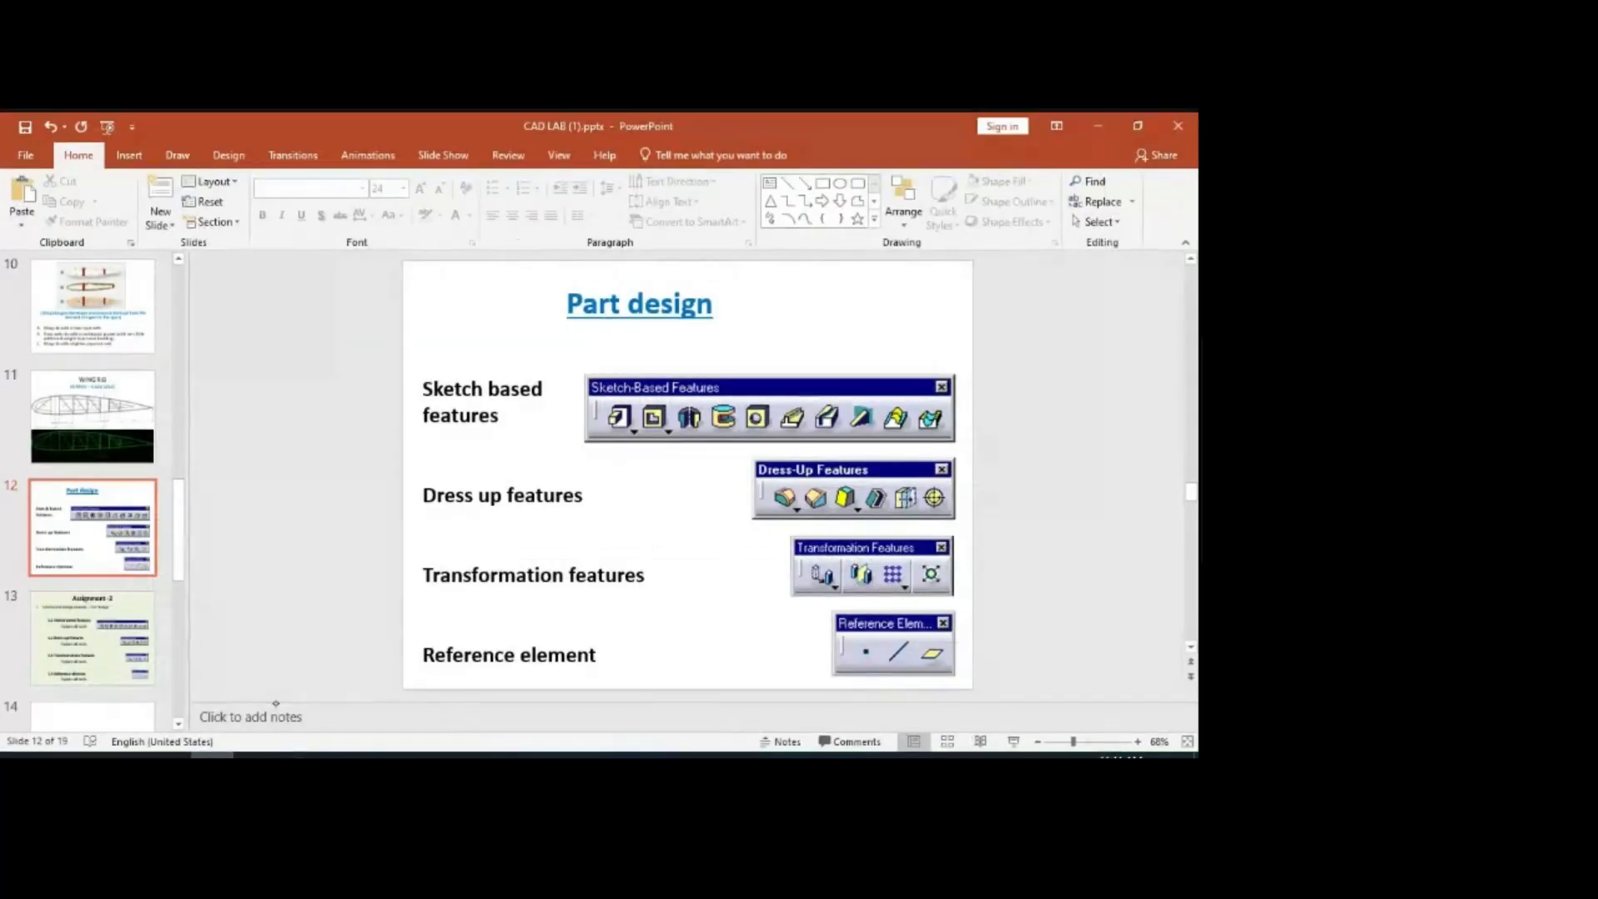
left_click_drag(812, 318, 941, 318)
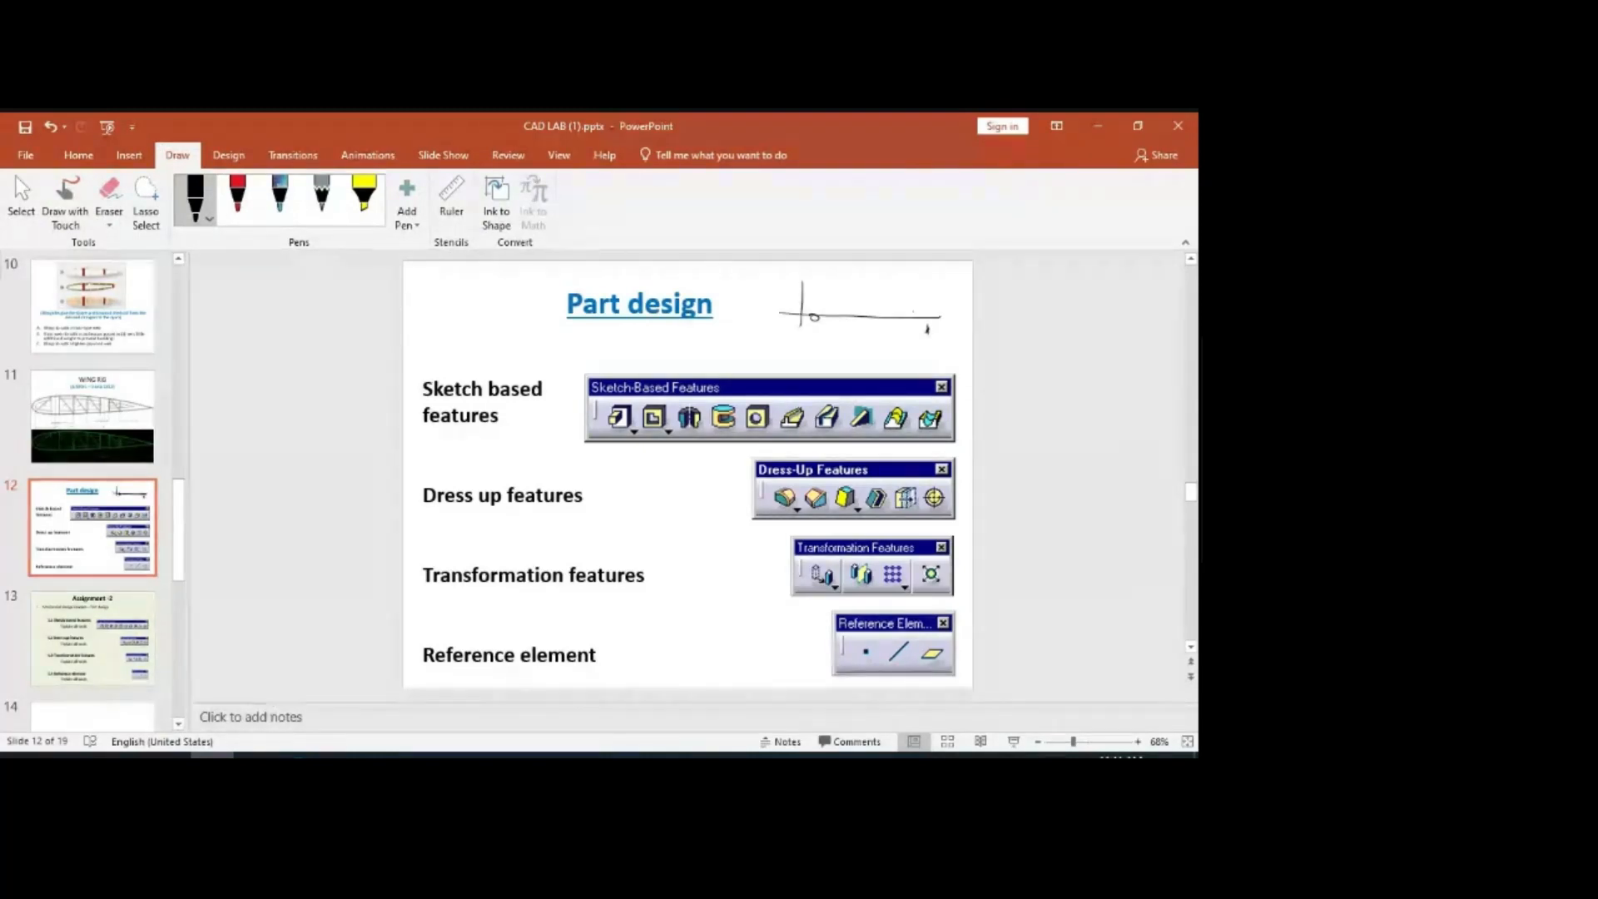
left_click(952, 307)
mouse_move(943, 306)
left_mouse_down()
mouse_move(801, 284)
mouse_move(863, 338)
mouse_move(913, 333)
left_mouse_up()
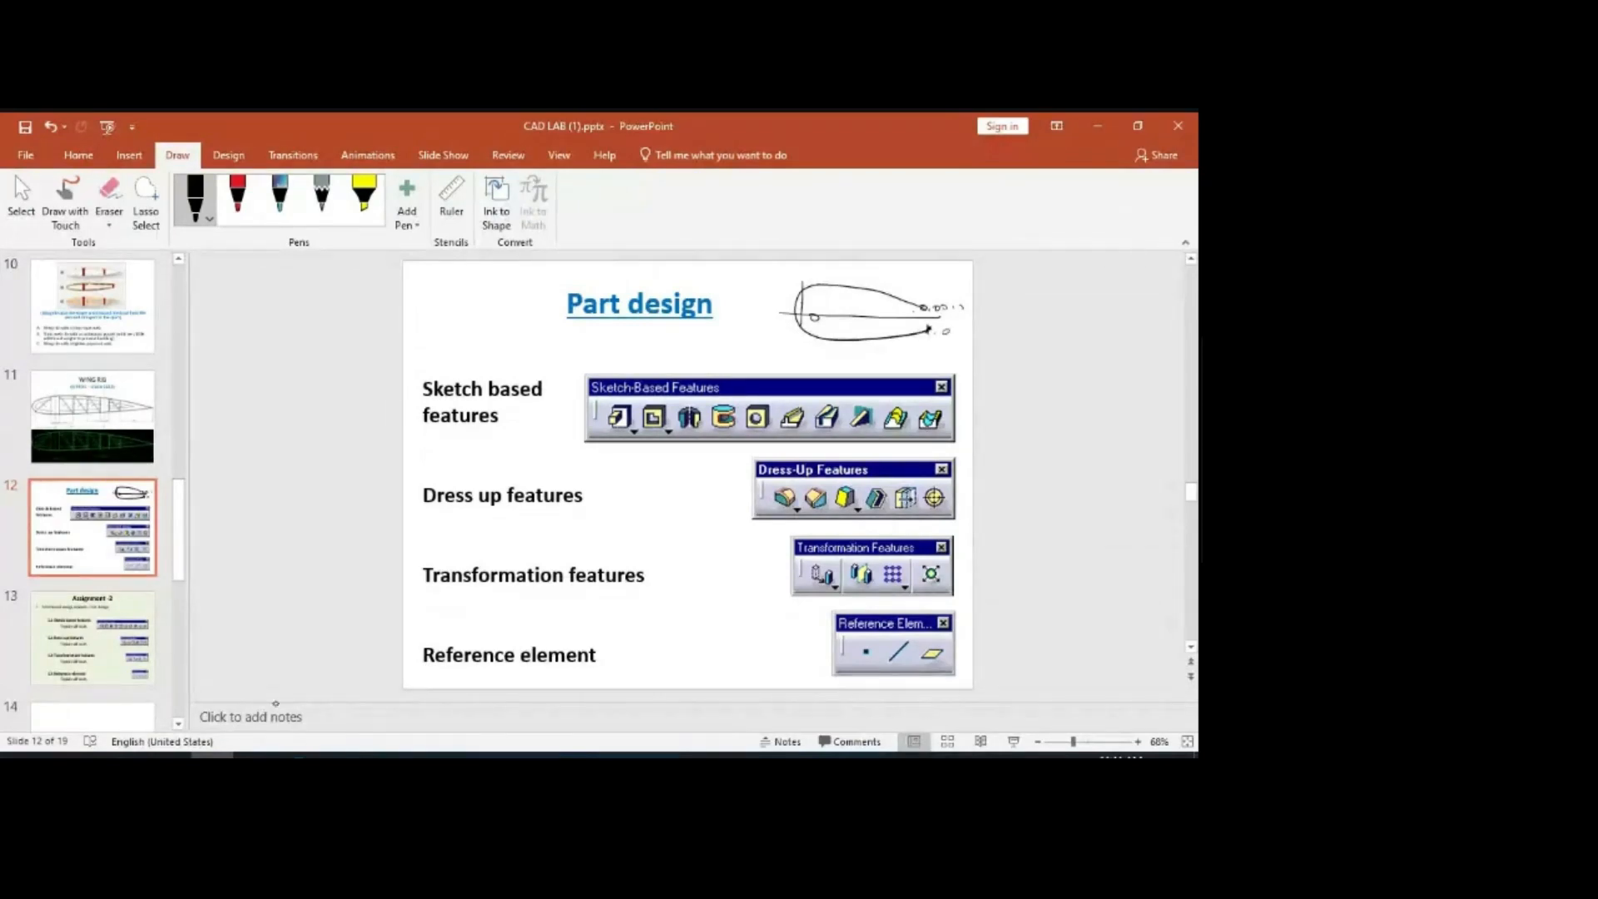
left_click_drag(928, 329, 951, 317)
left_click(1097, 126)
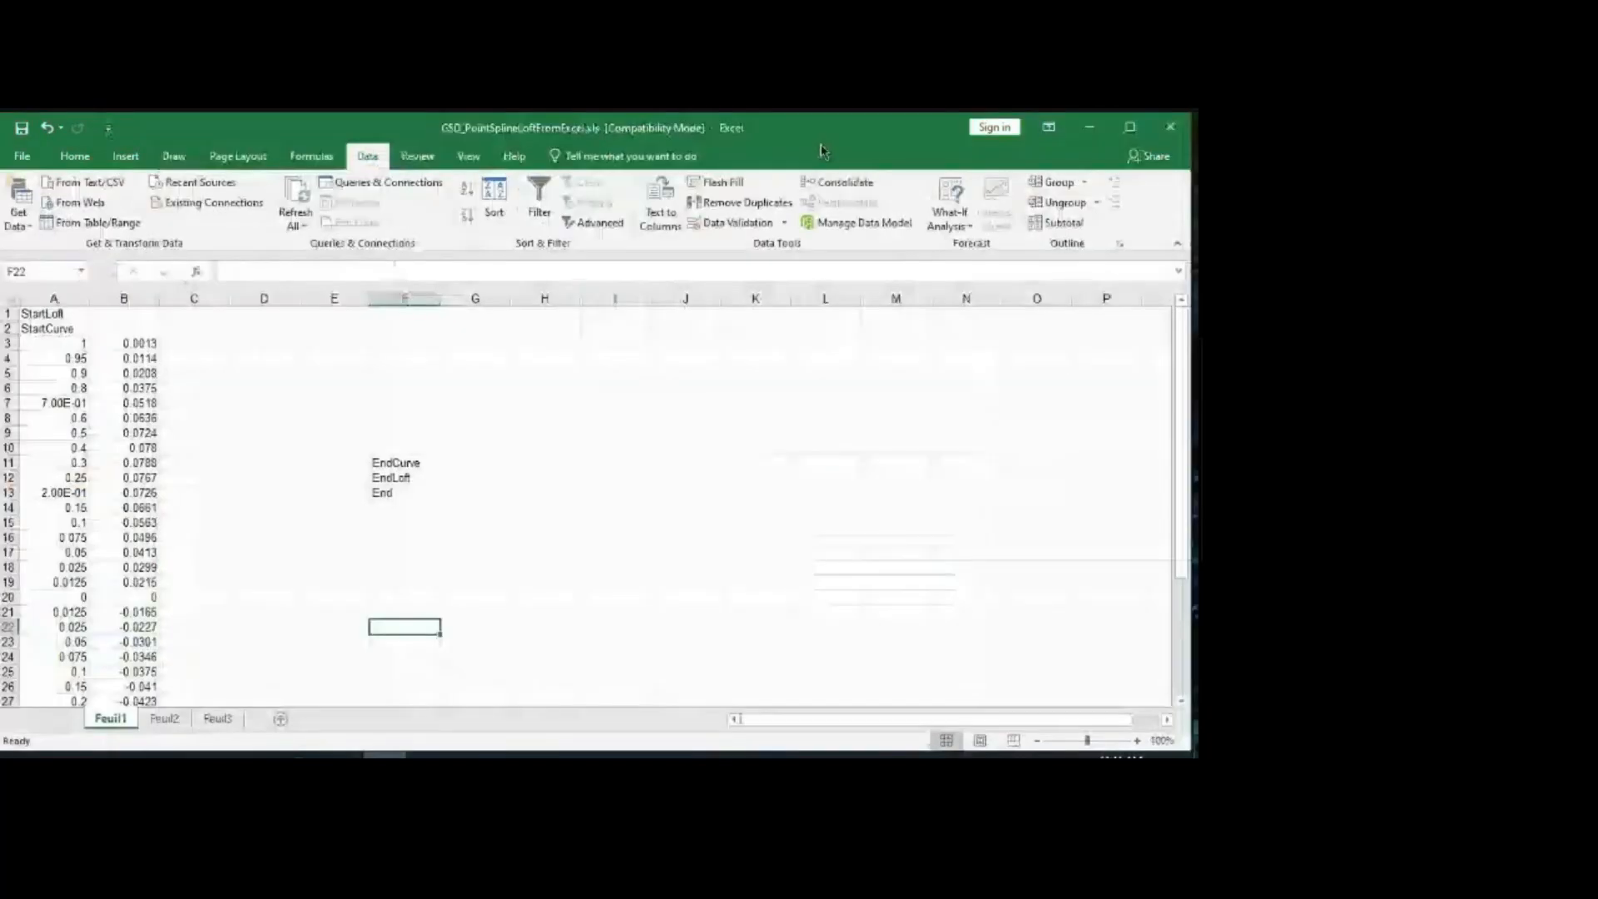
Step: Close the airfoil's trailing edge in the Excel sheet by setting the first and last y-coordinates, B3 and B37, to 0
left_click(107, 341)
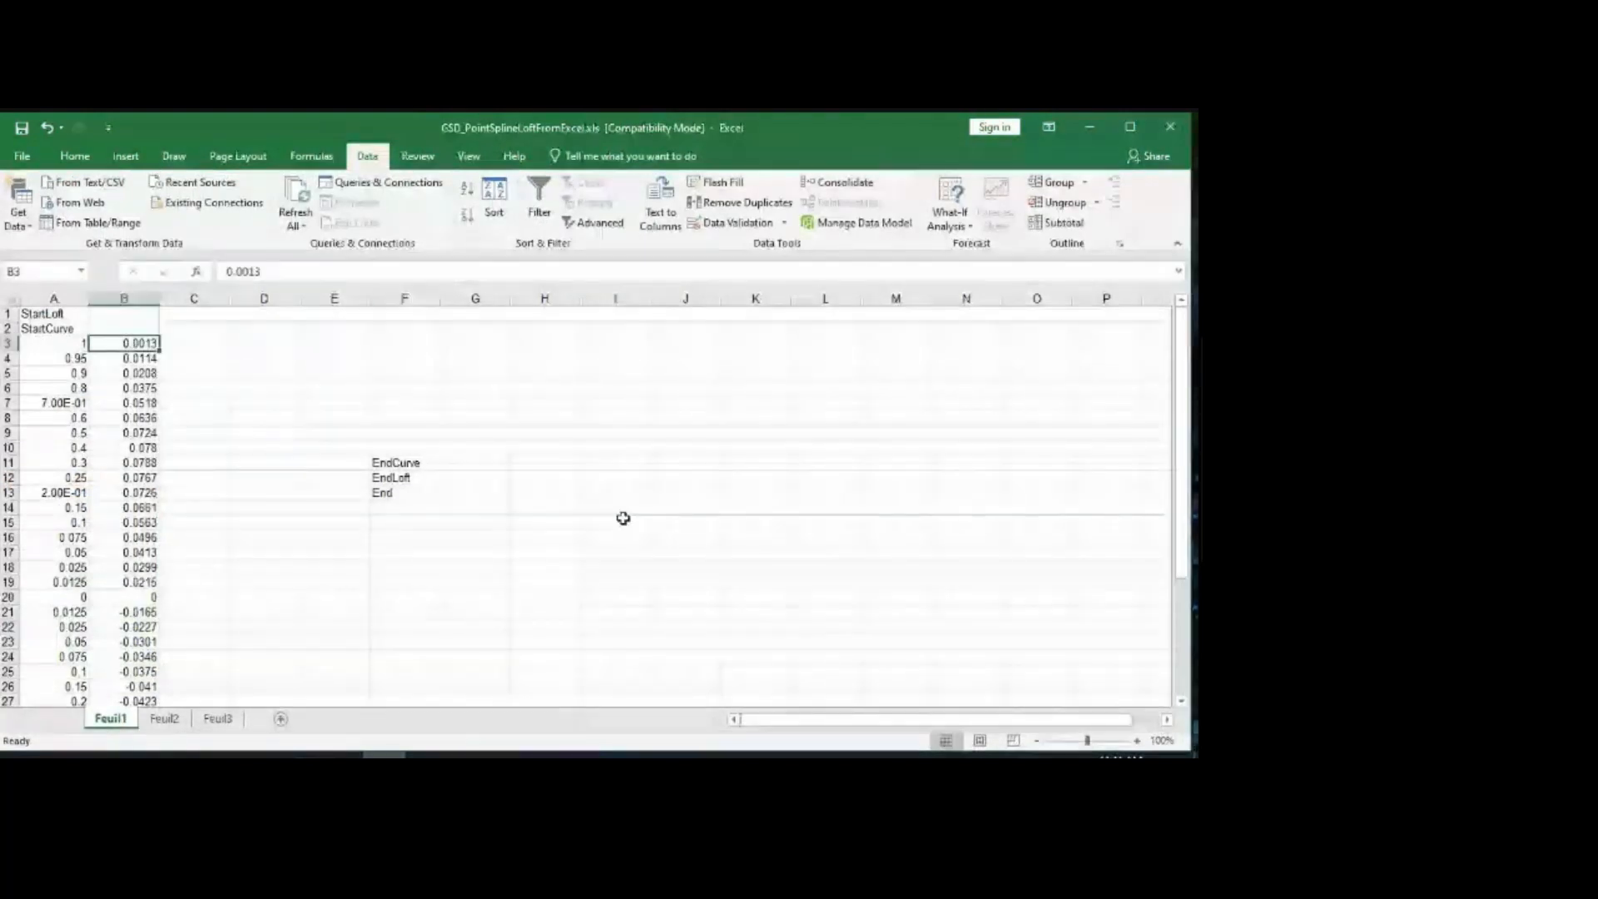
type("0")
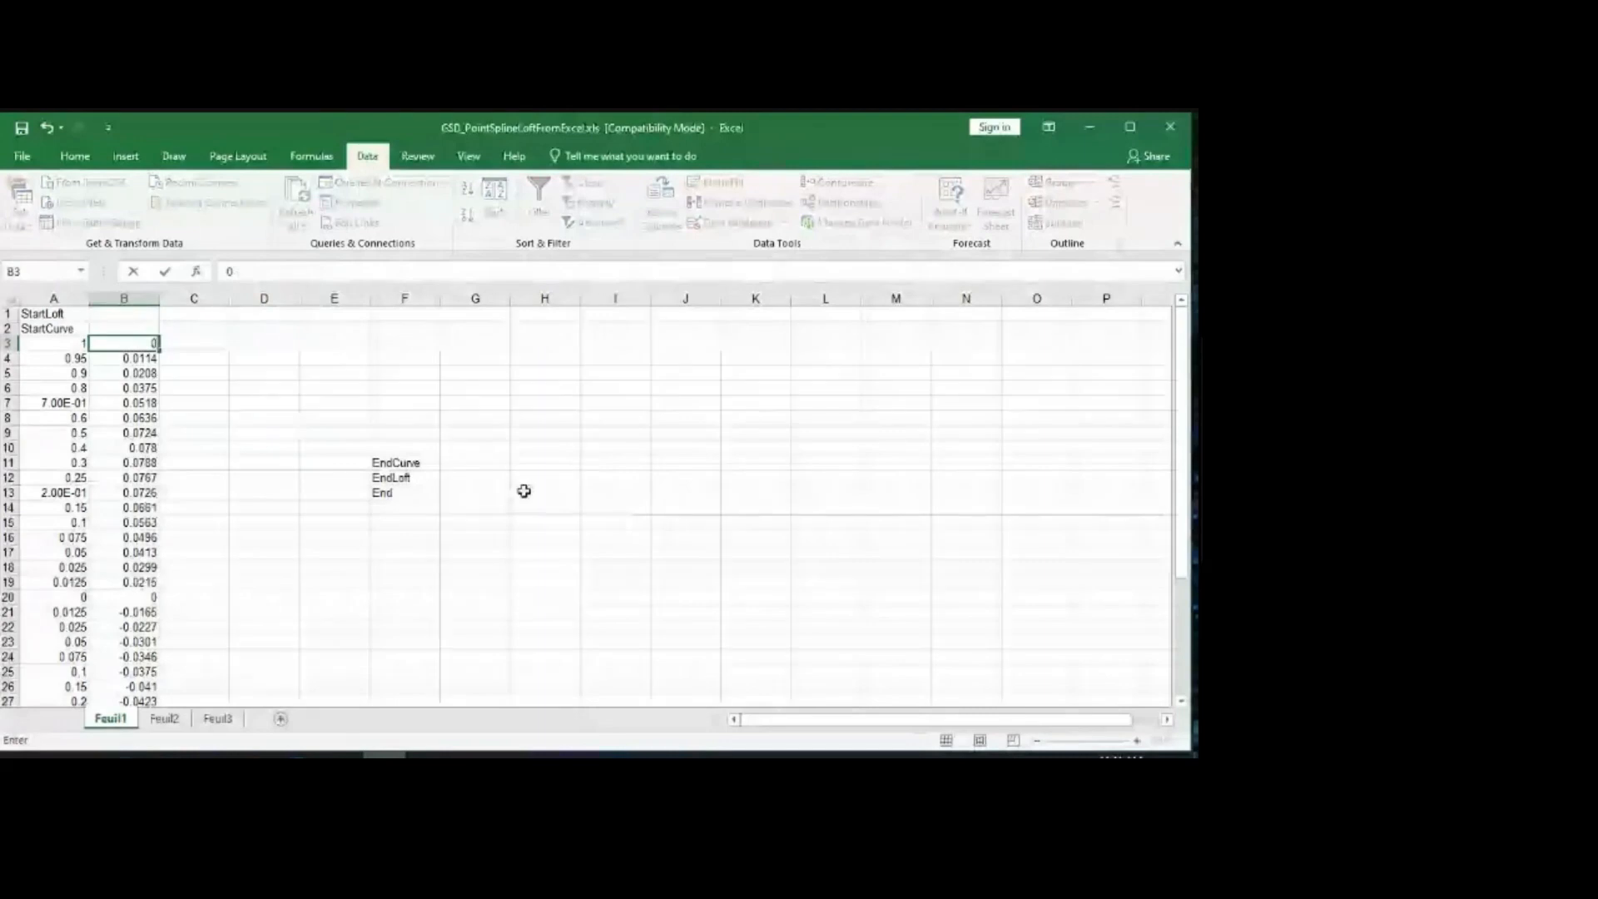
left_click(334, 417)
scroll(284, 445, "down", 7)
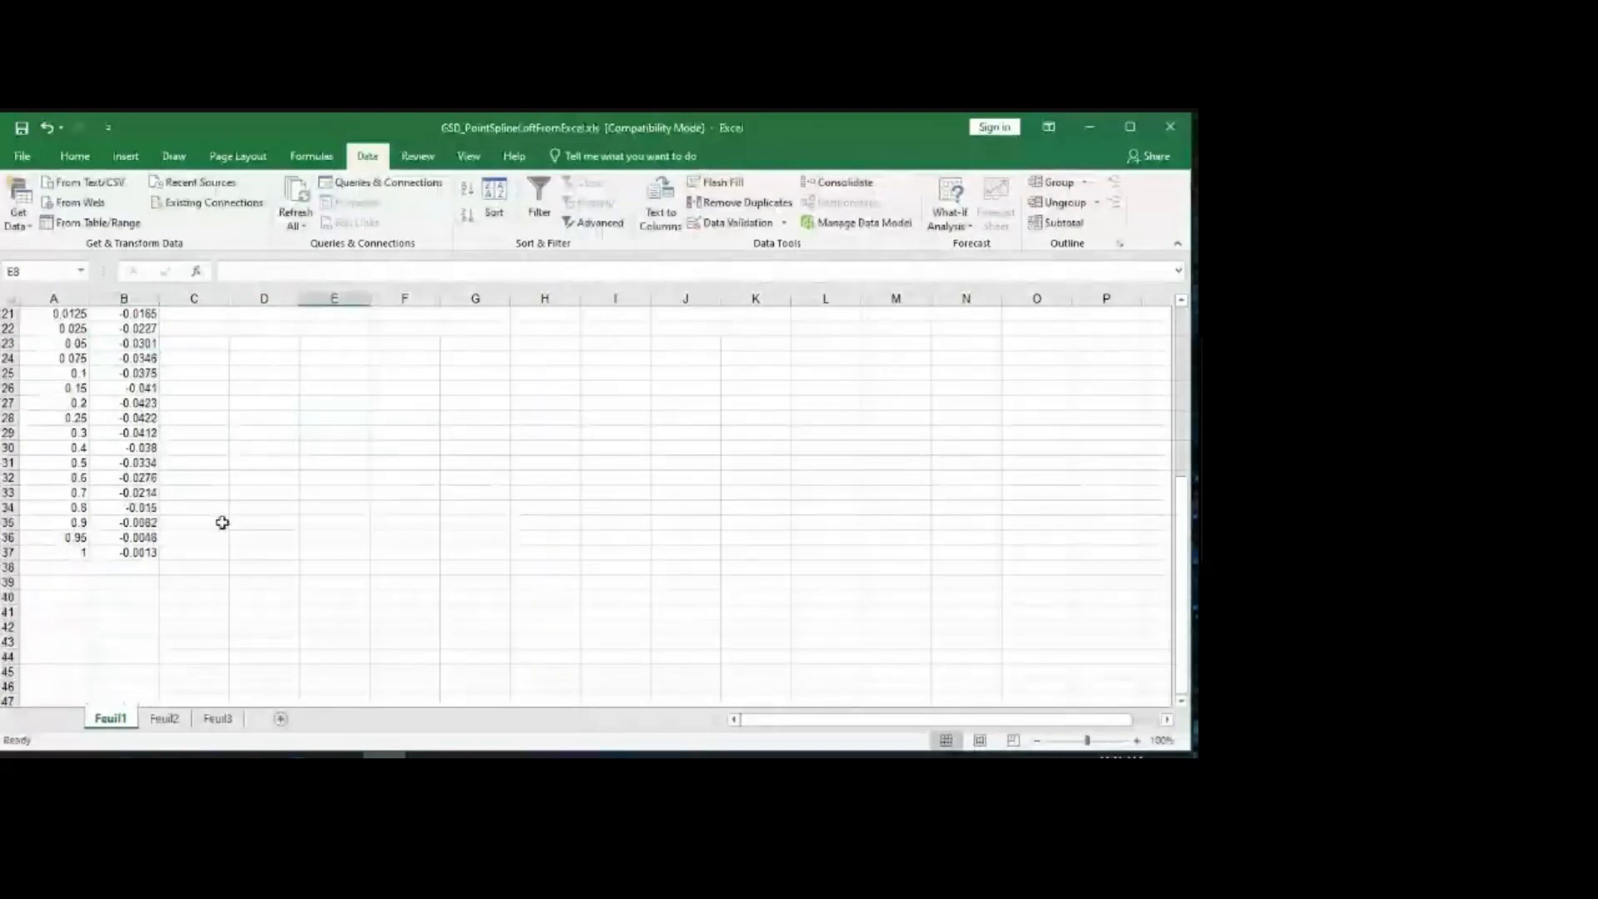
left_click(132, 552)
type("0")
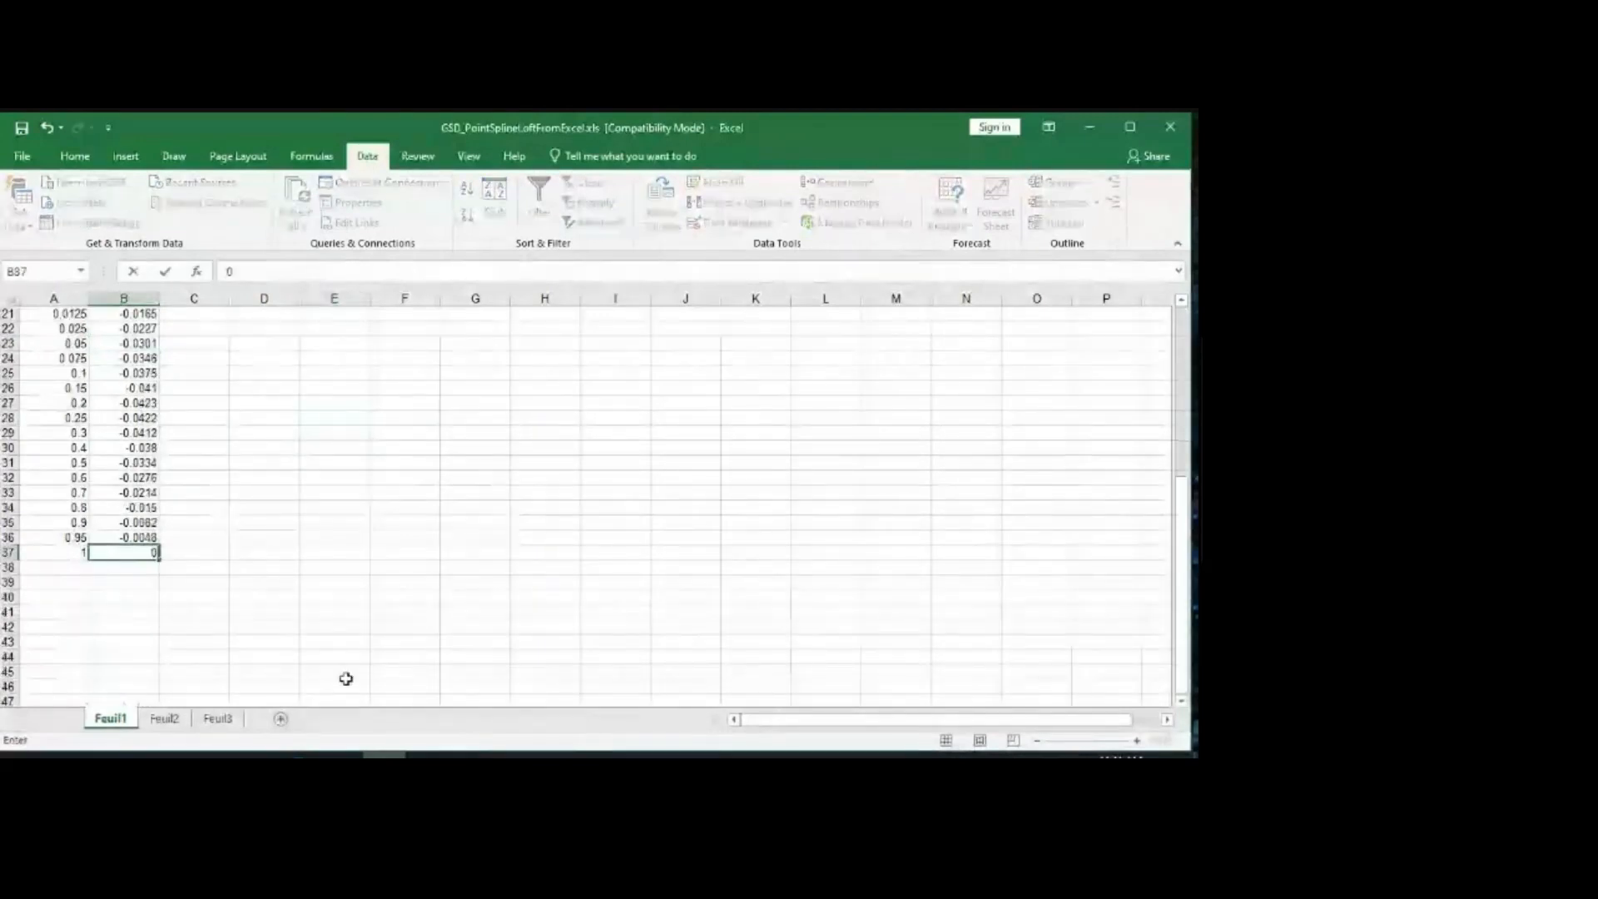
key("Return")
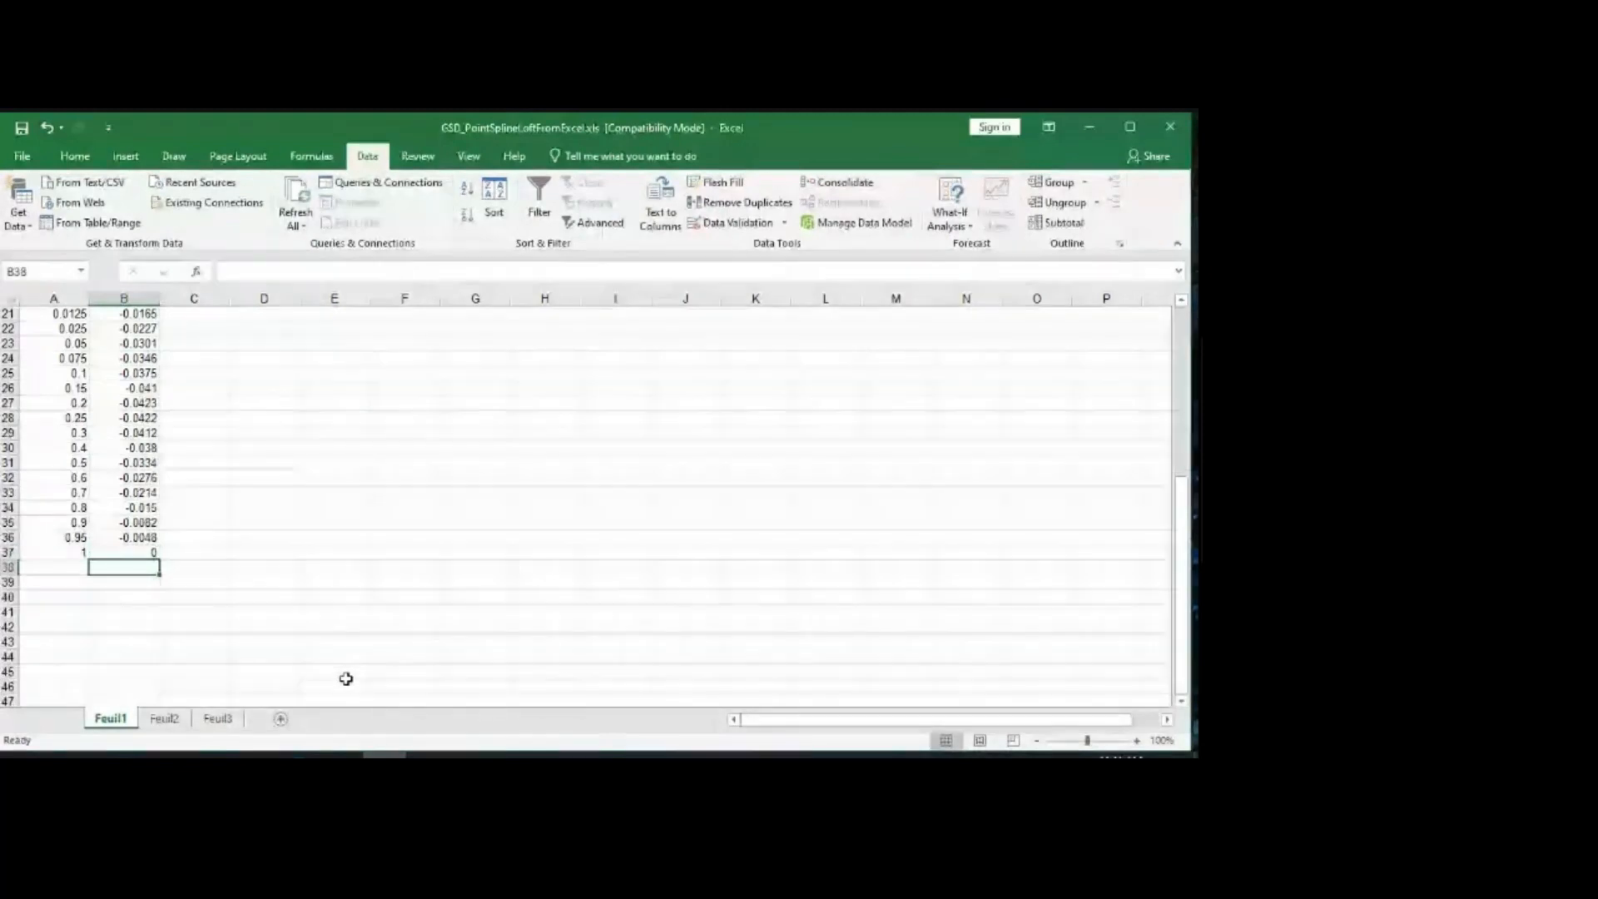
scroll(322, 592, "up", 6)
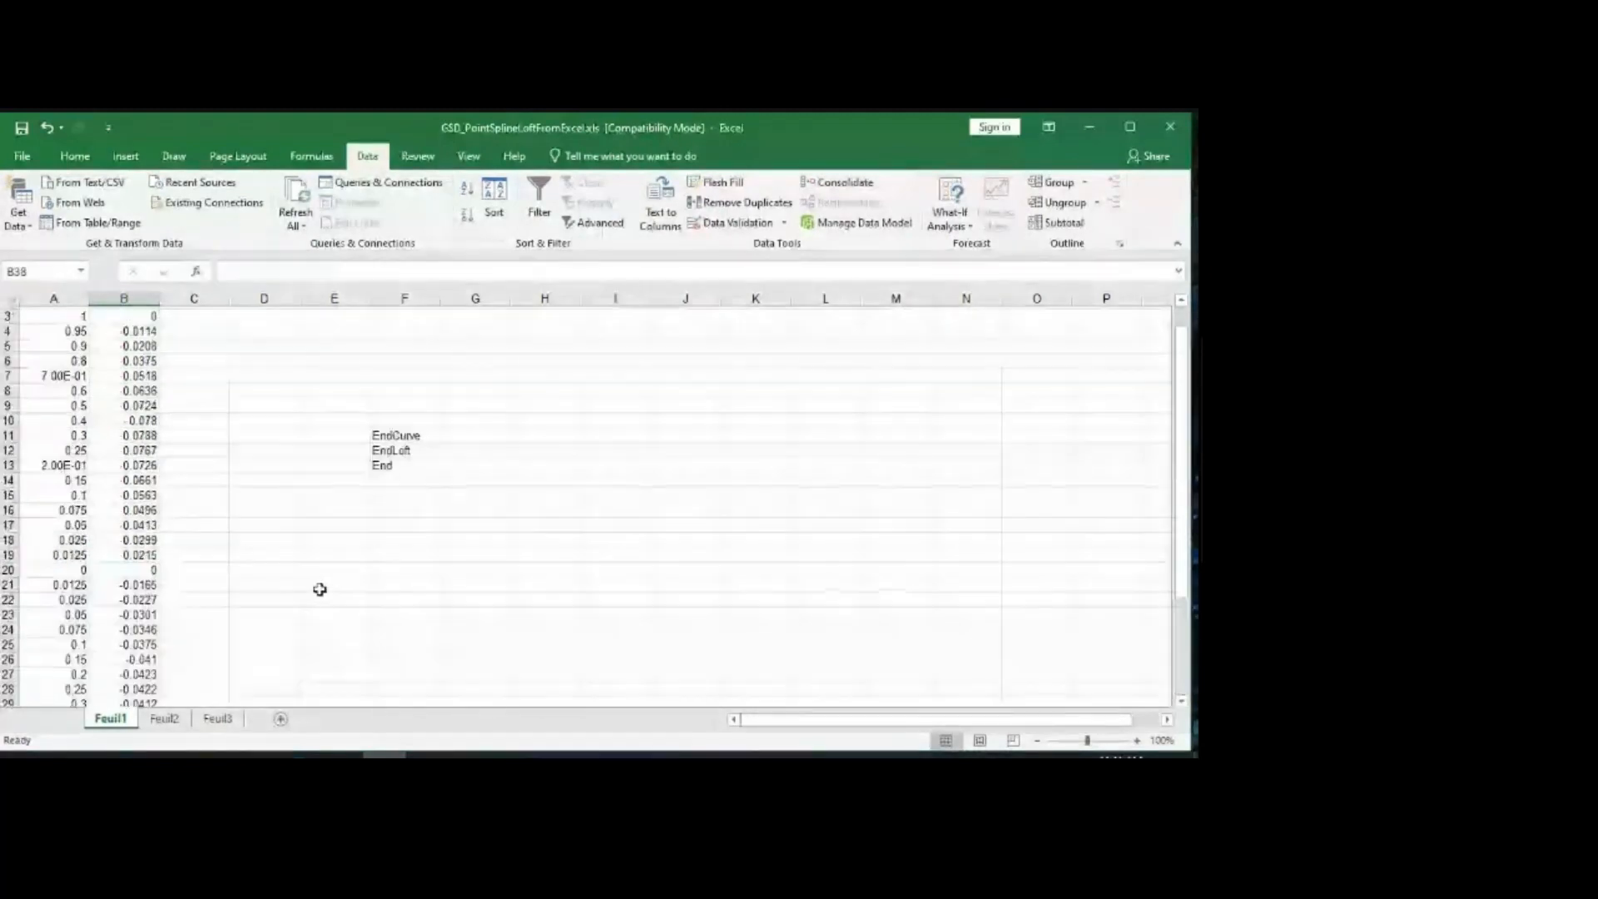
scroll(320, 589, "up", 1)
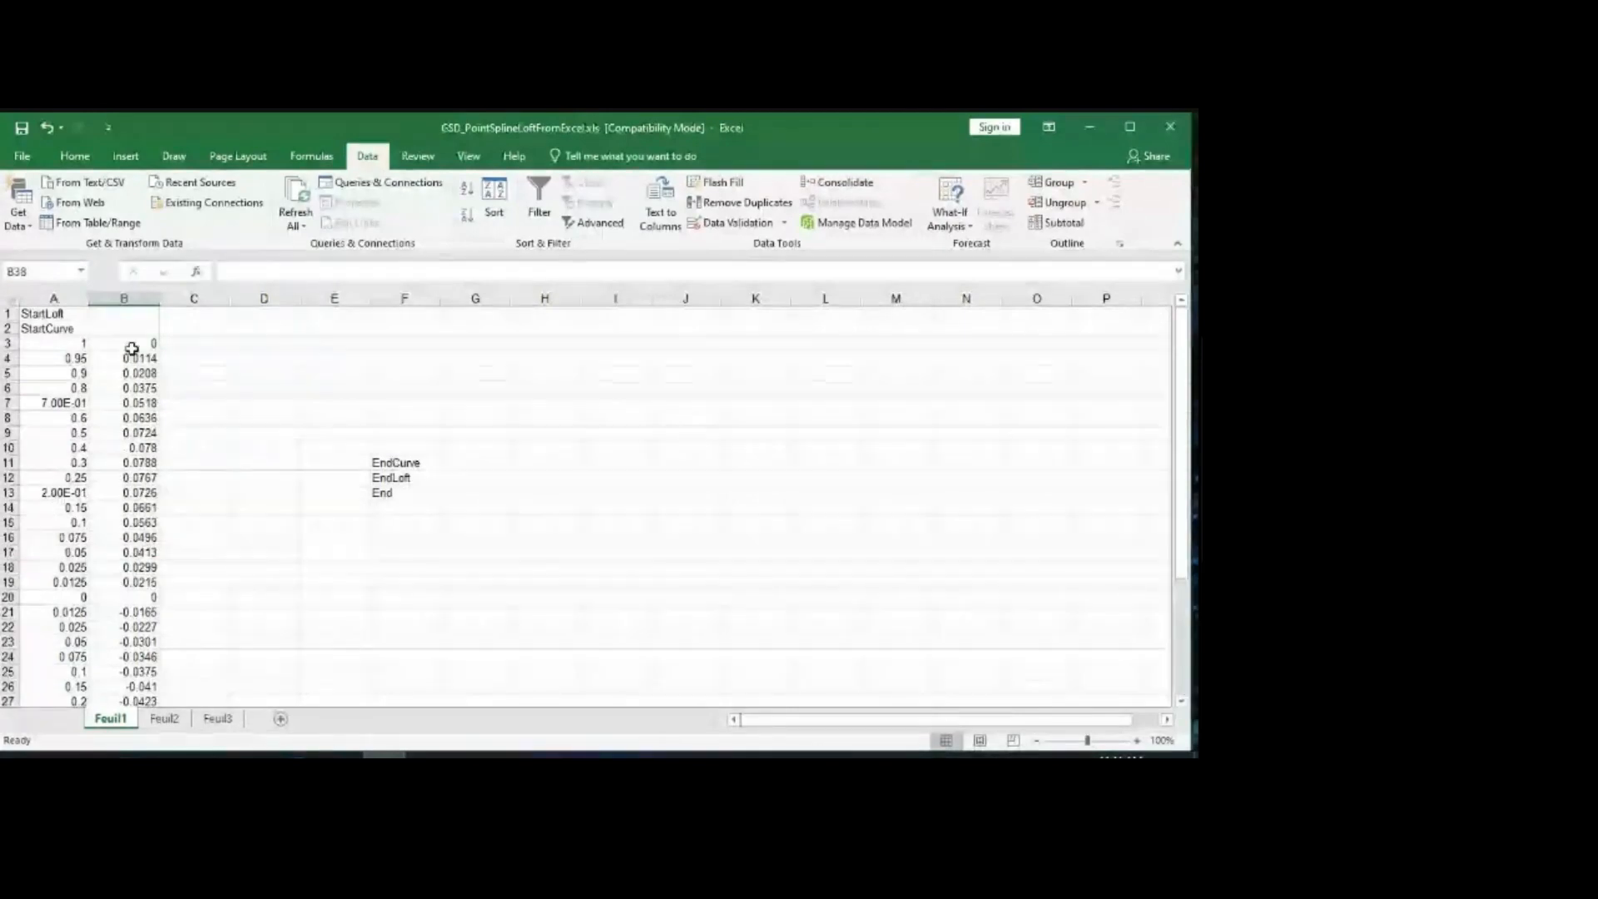
Step: Highlight the first and last airfoil coordinate rows, A3:B3 and A37:B37, with yellow fill
left_click_drag(67, 344, 129, 345)
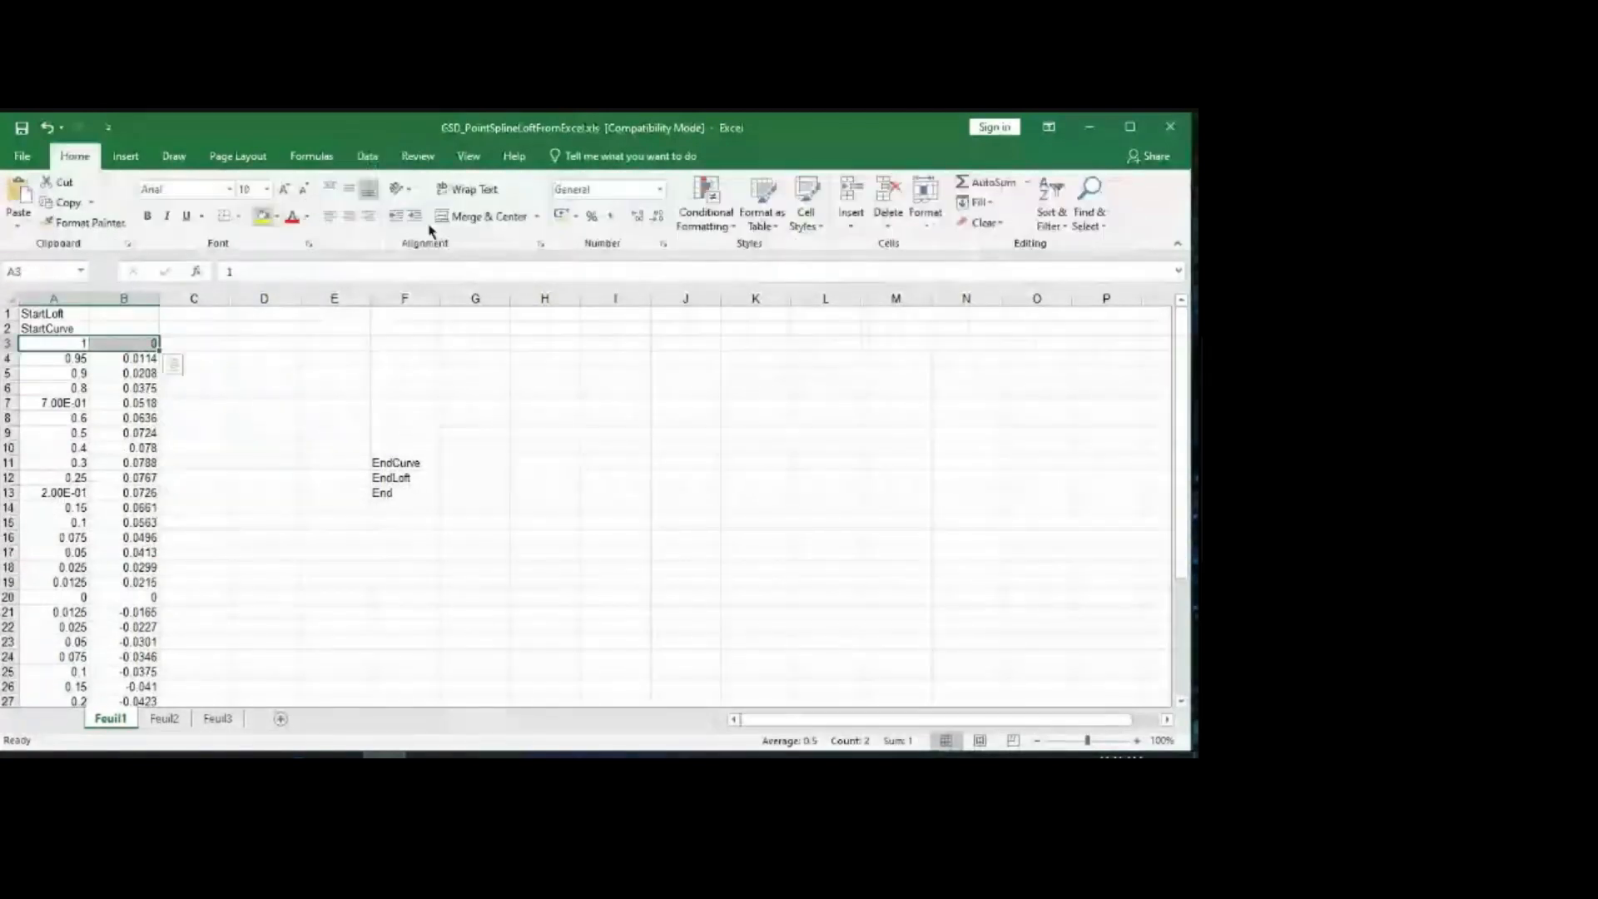
left_click(304, 429)
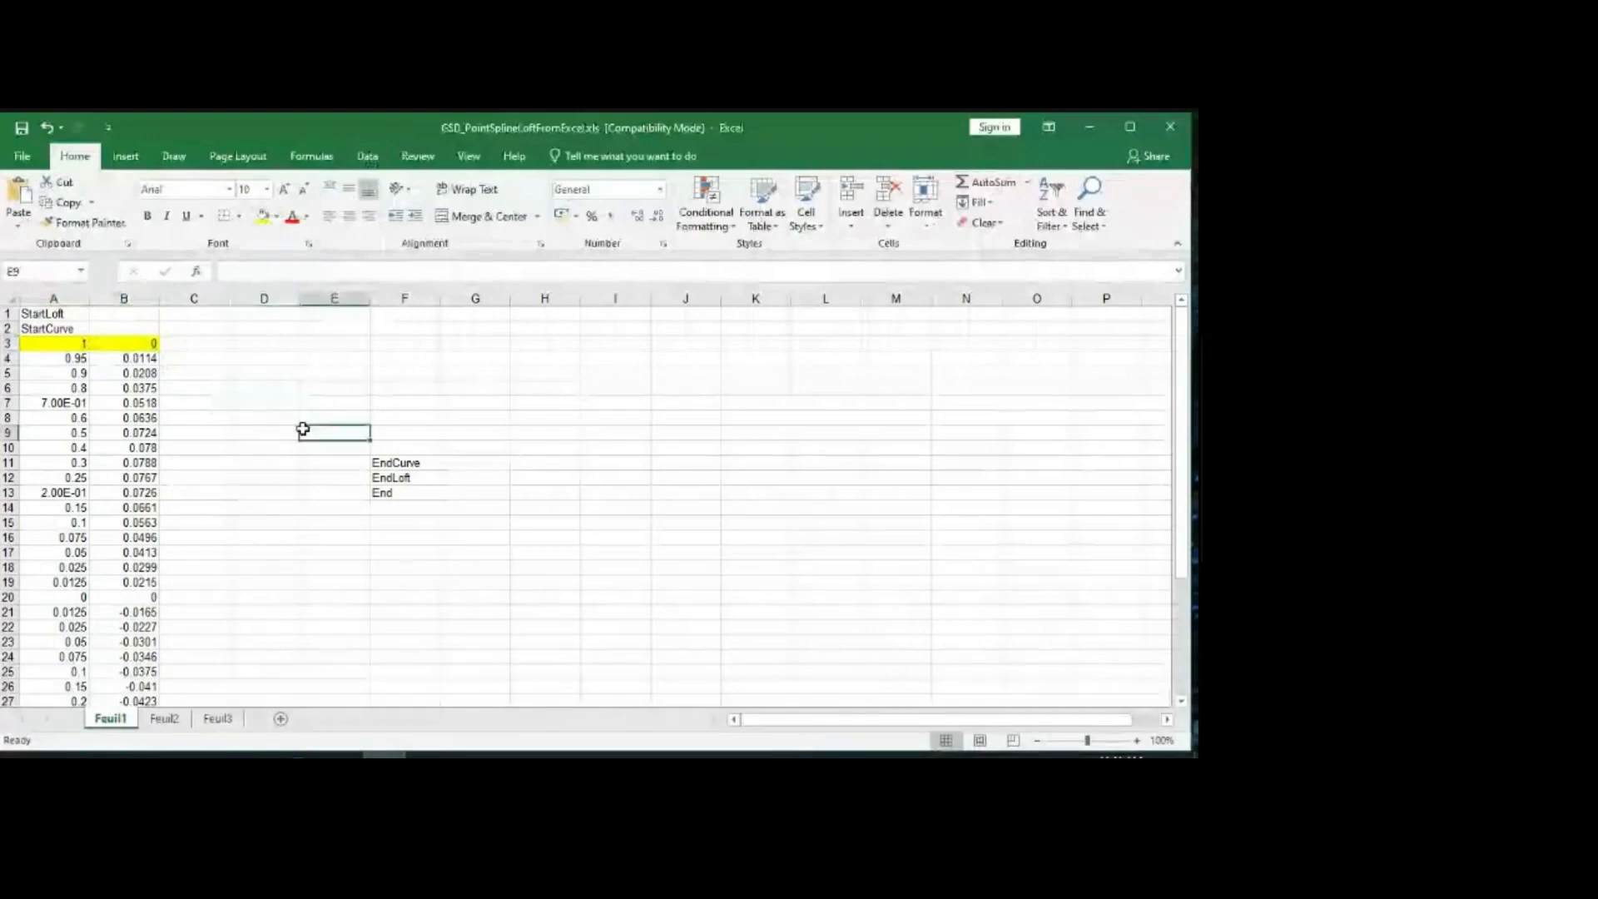
scroll(304, 429, "down", 7)
left_click_drag(43, 546, 117, 552)
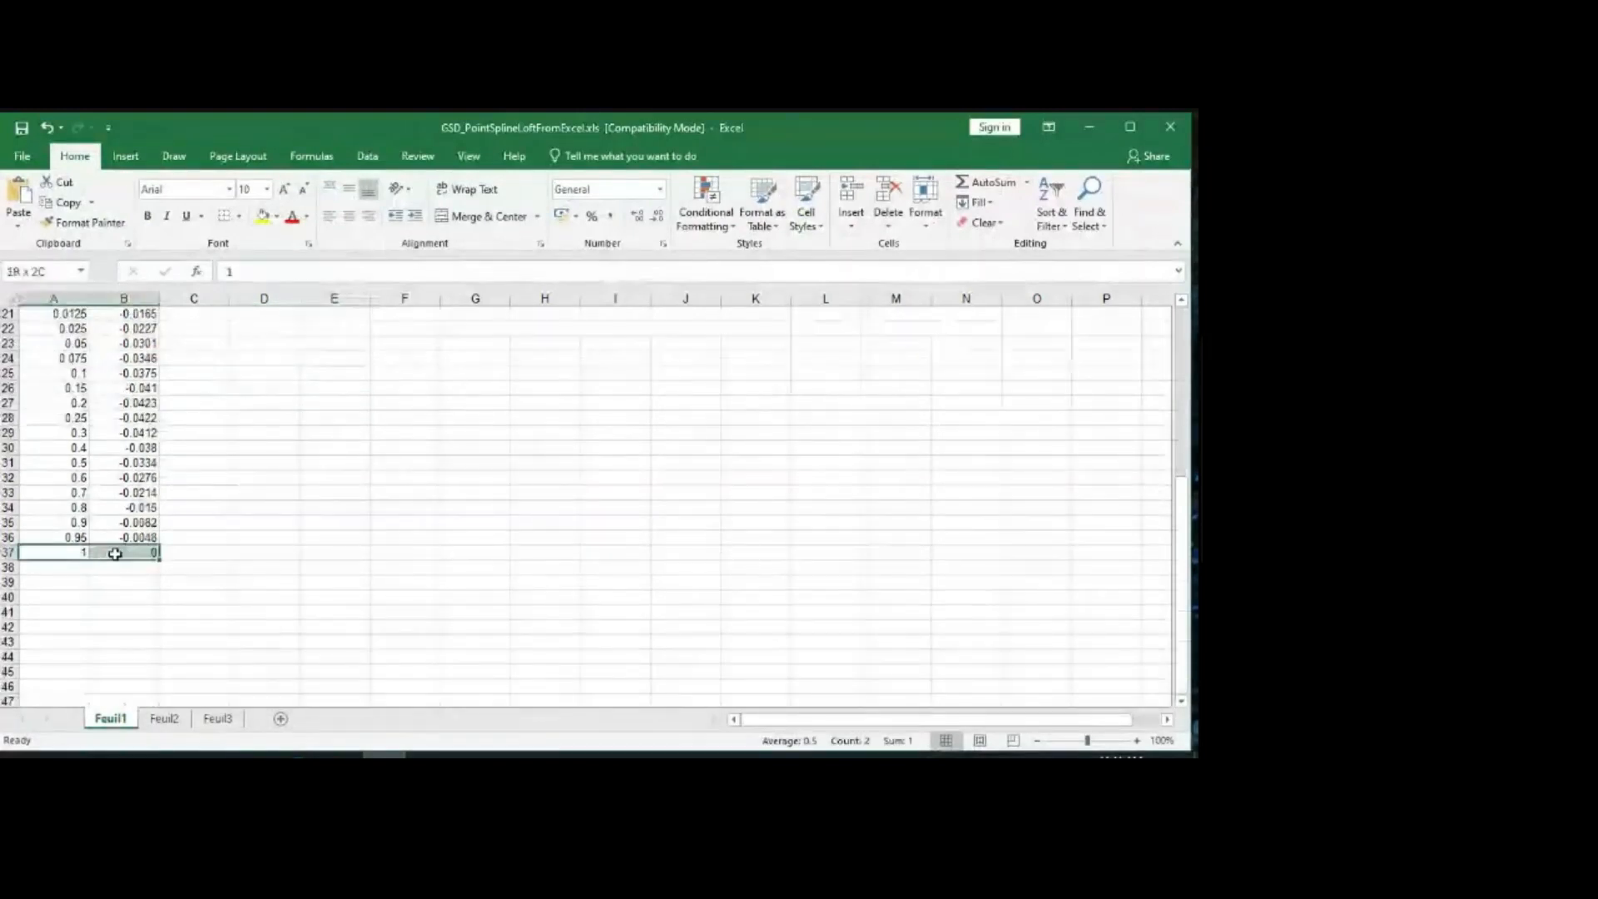
left_click(263, 216)
left_click(304, 477)
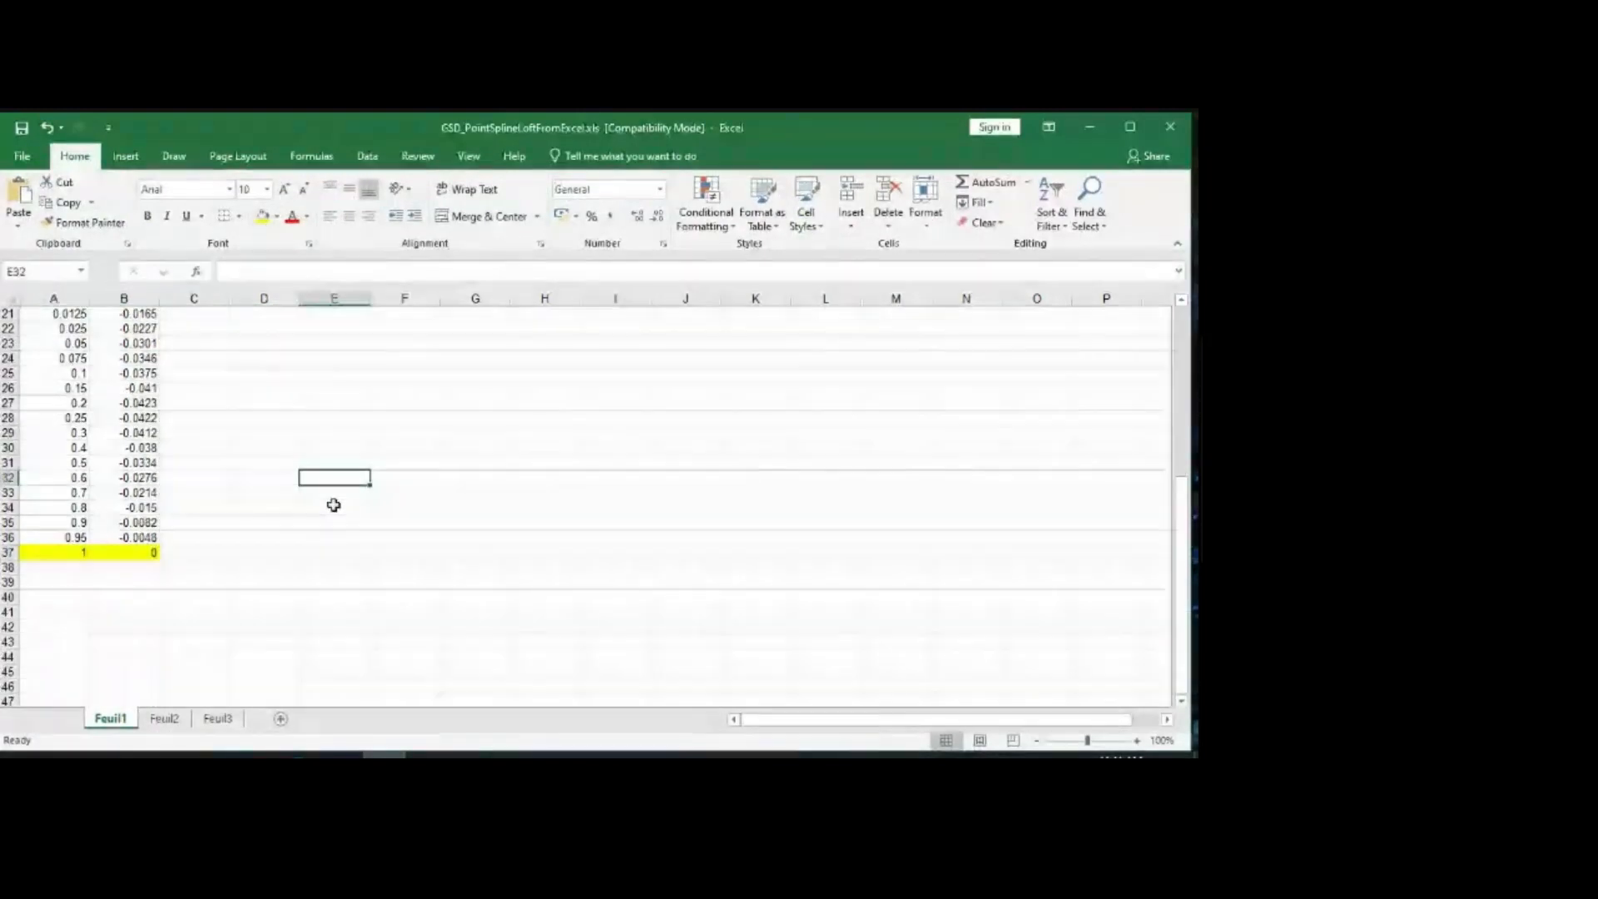
Step: Move the EndCurve, EndLoft and End markers from F11:F13 to A38:A40, directly below the last coordinate row
scroll(334, 505, "up", 3)
scroll(334, 505, "up", 3)
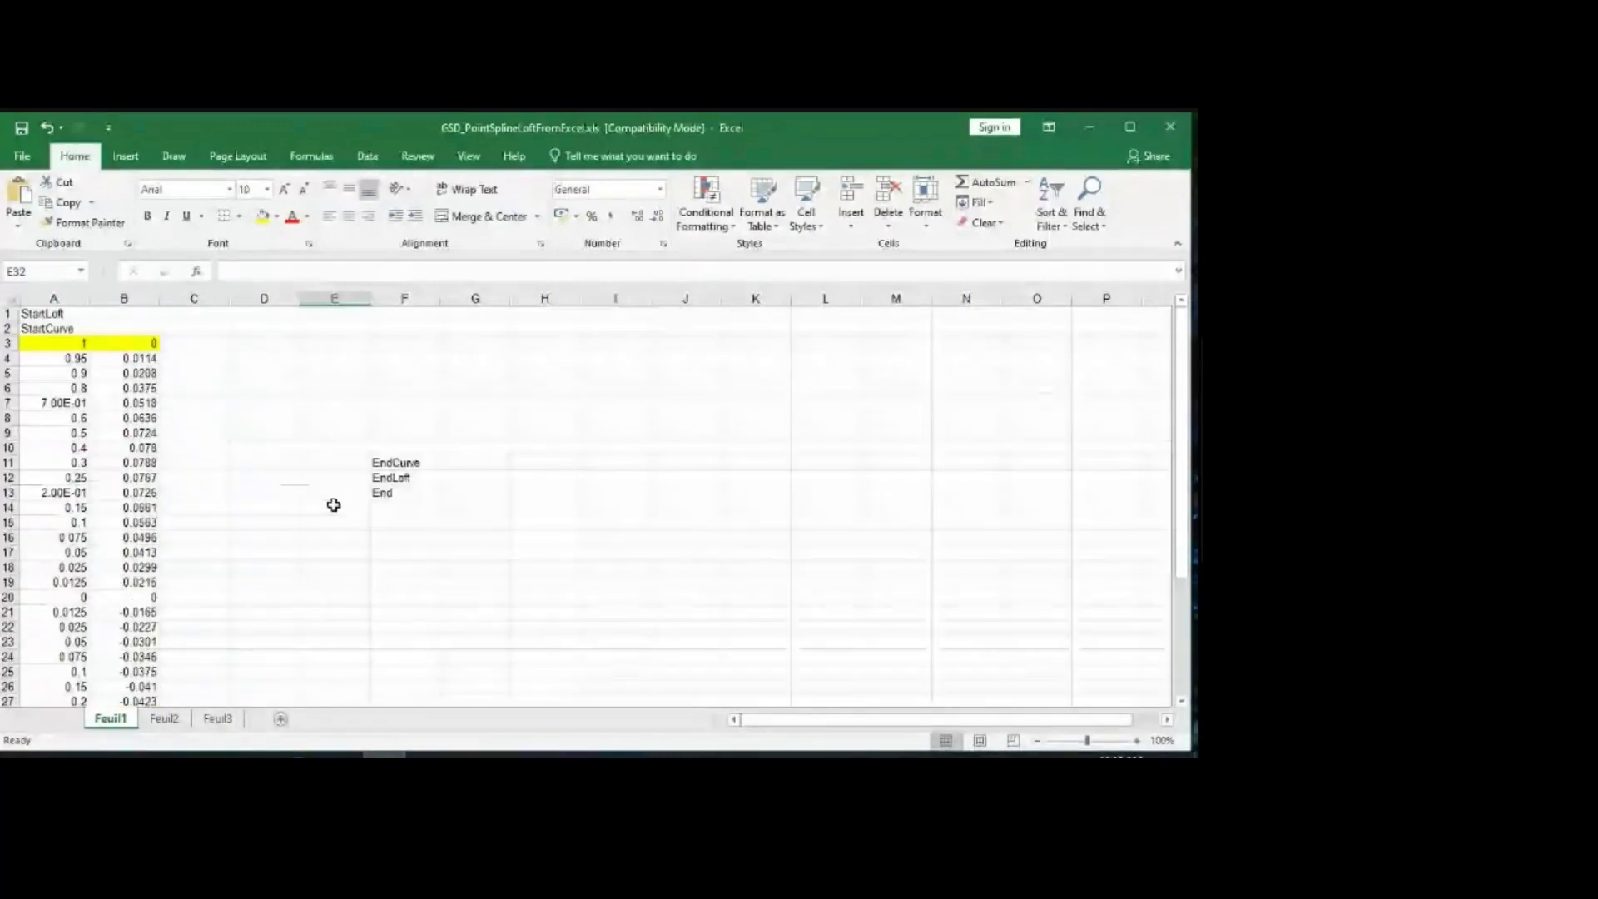
left_click_drag(396, 464, 400, 490)
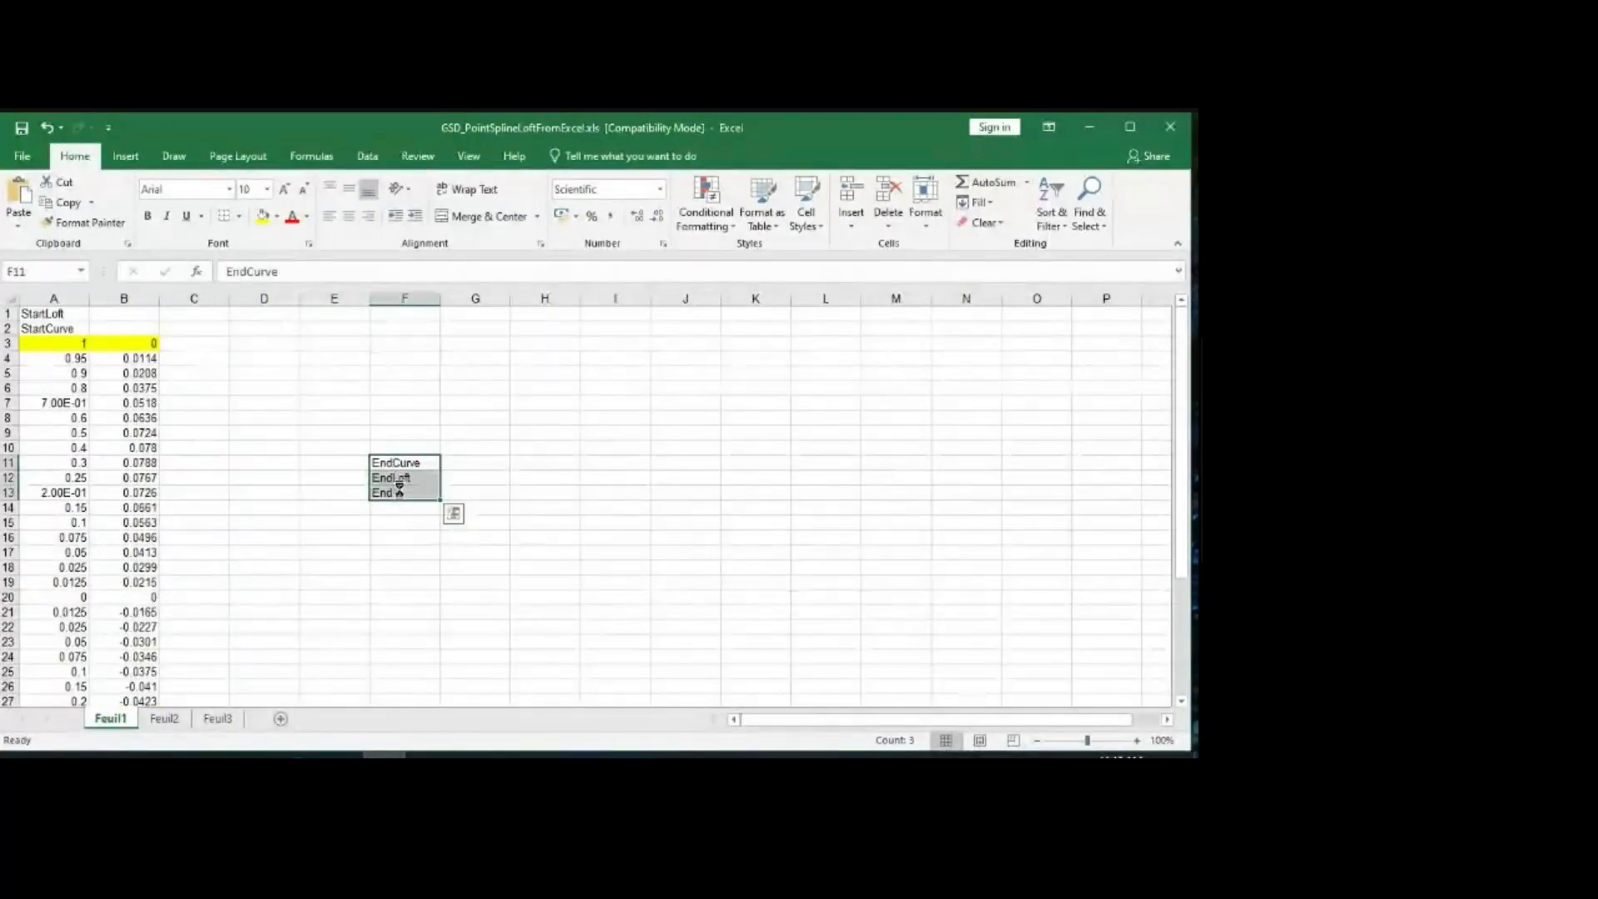
key("ctrl+c")
scroll(225, 510, "down", 10)
left_click(59, 417)
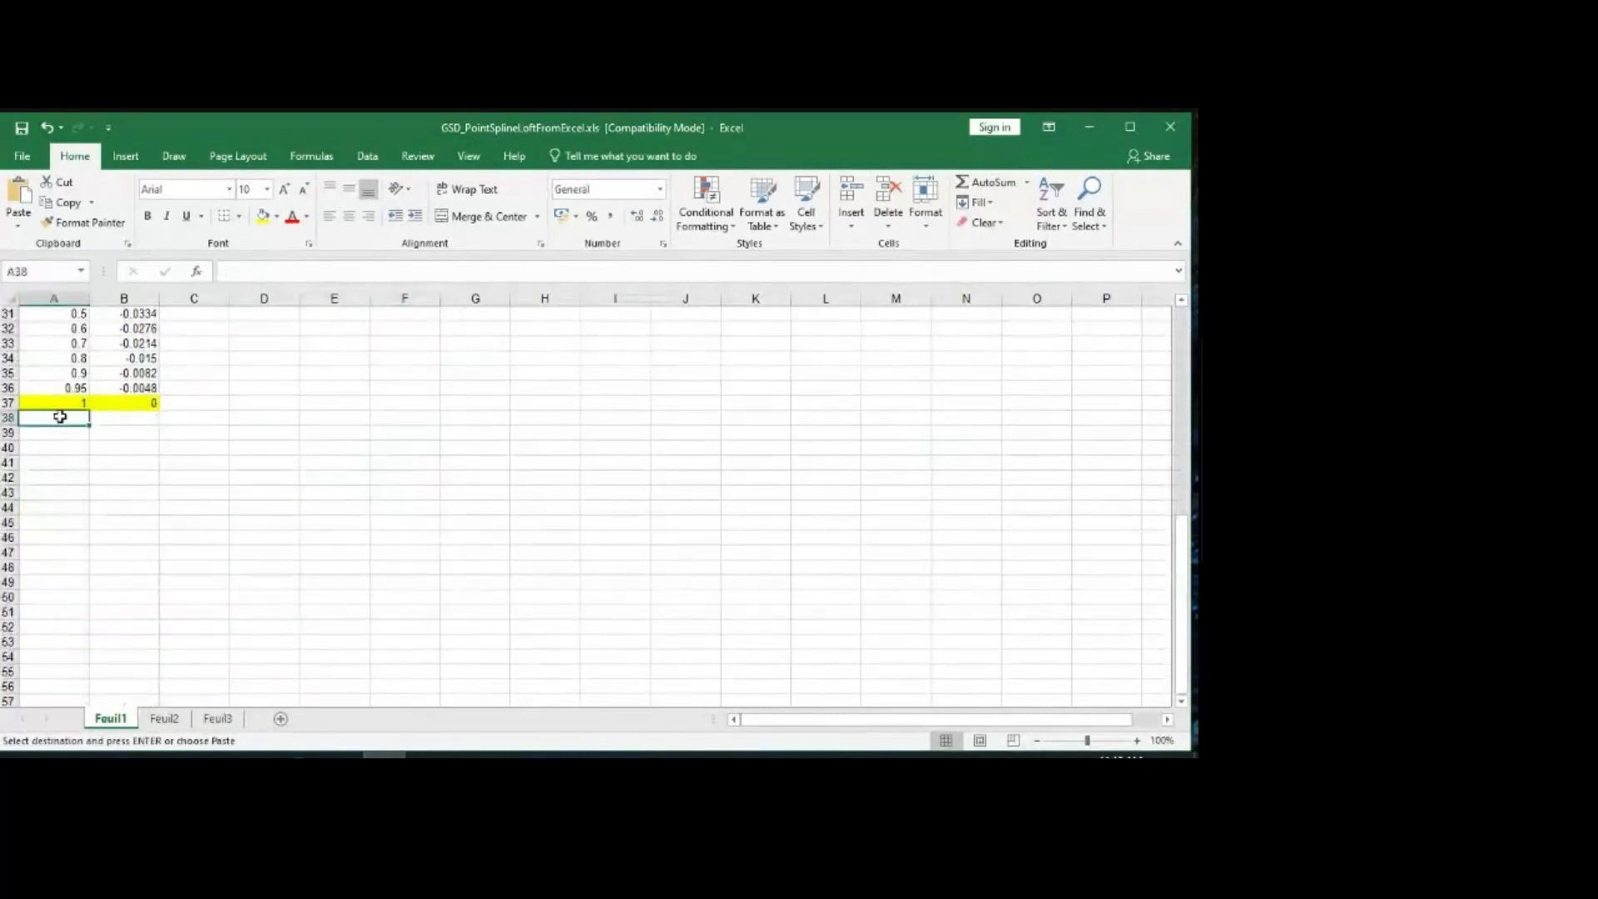
key("Return")
left_click(209, 448)
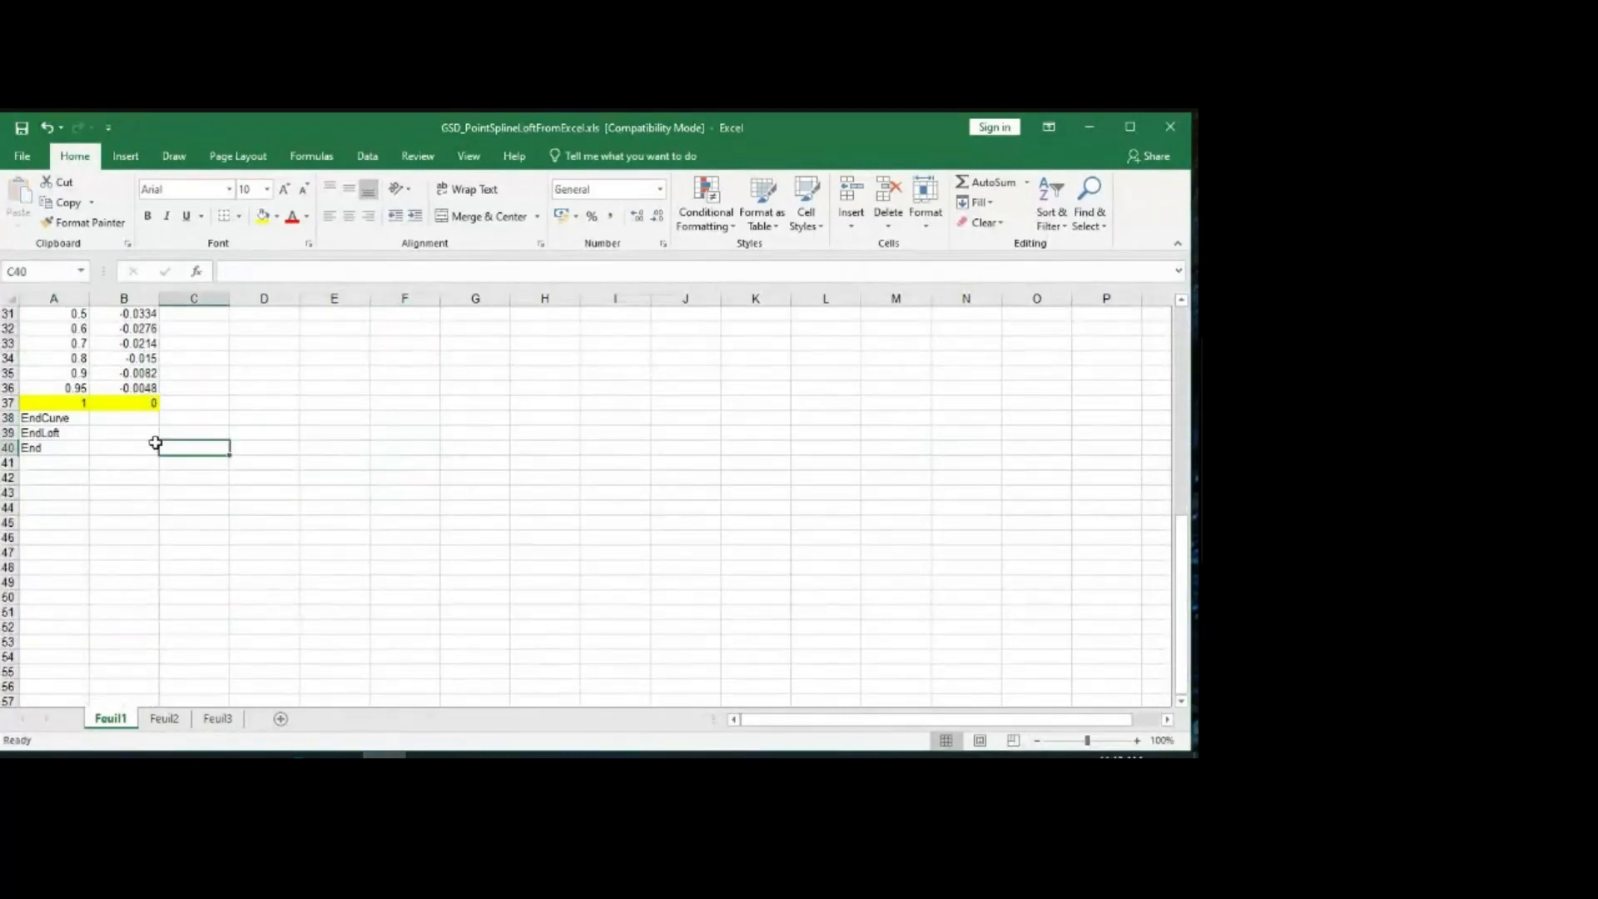
Step: Fill the z-coordinate column with 0 for every airfoil point, from C3 down to C37
scroll(187, 471, "up", 10)
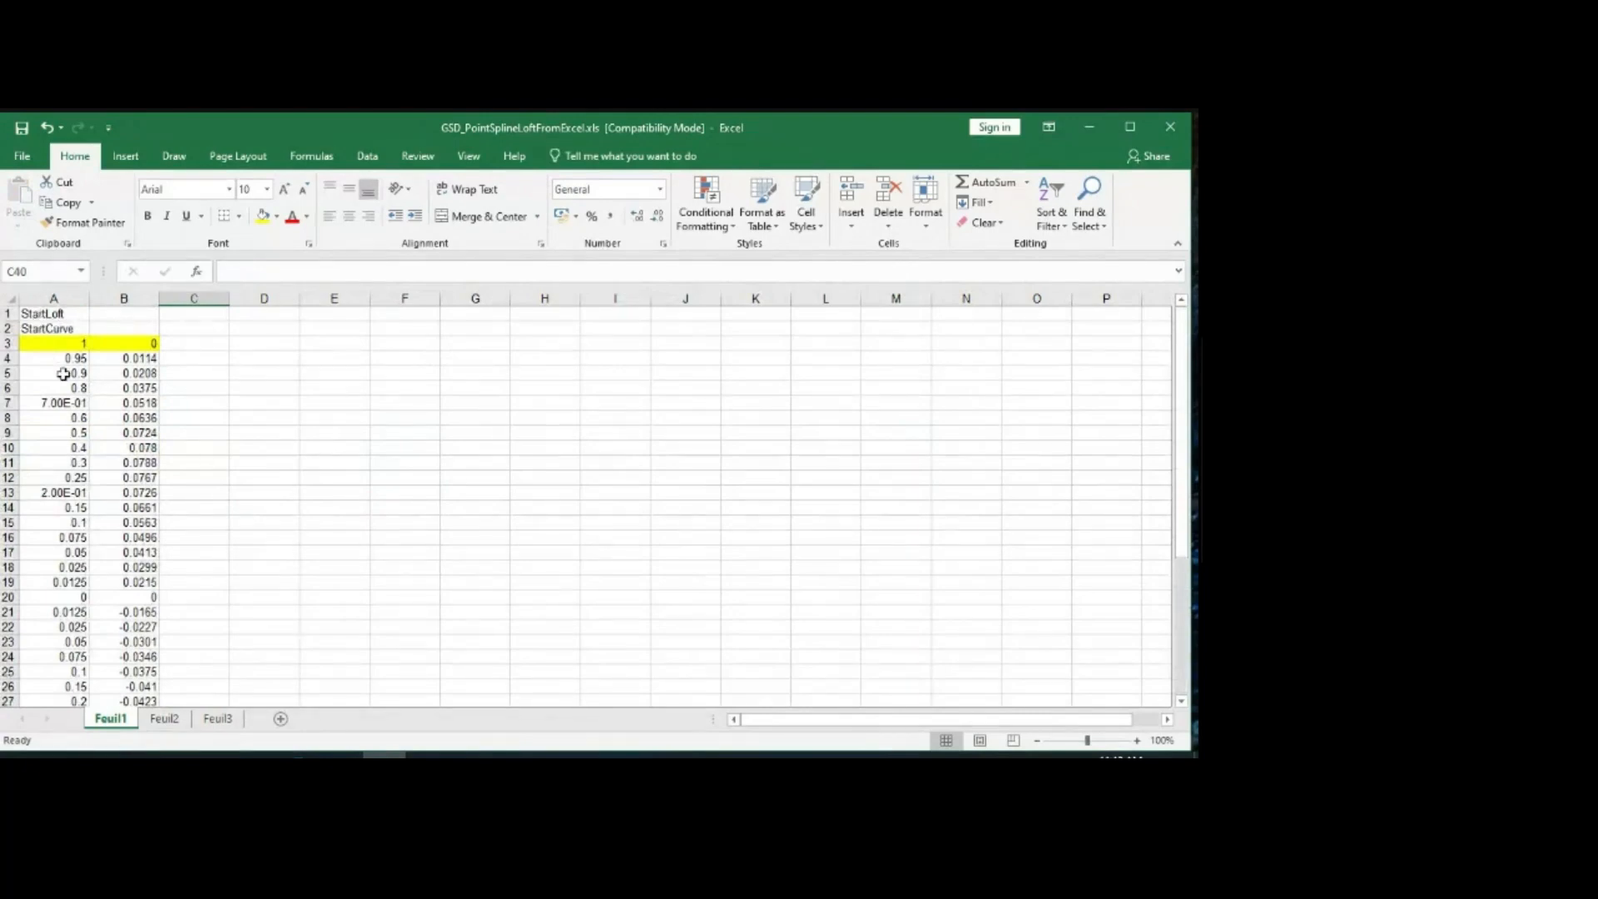
scroll(91, 466, "down", 10)
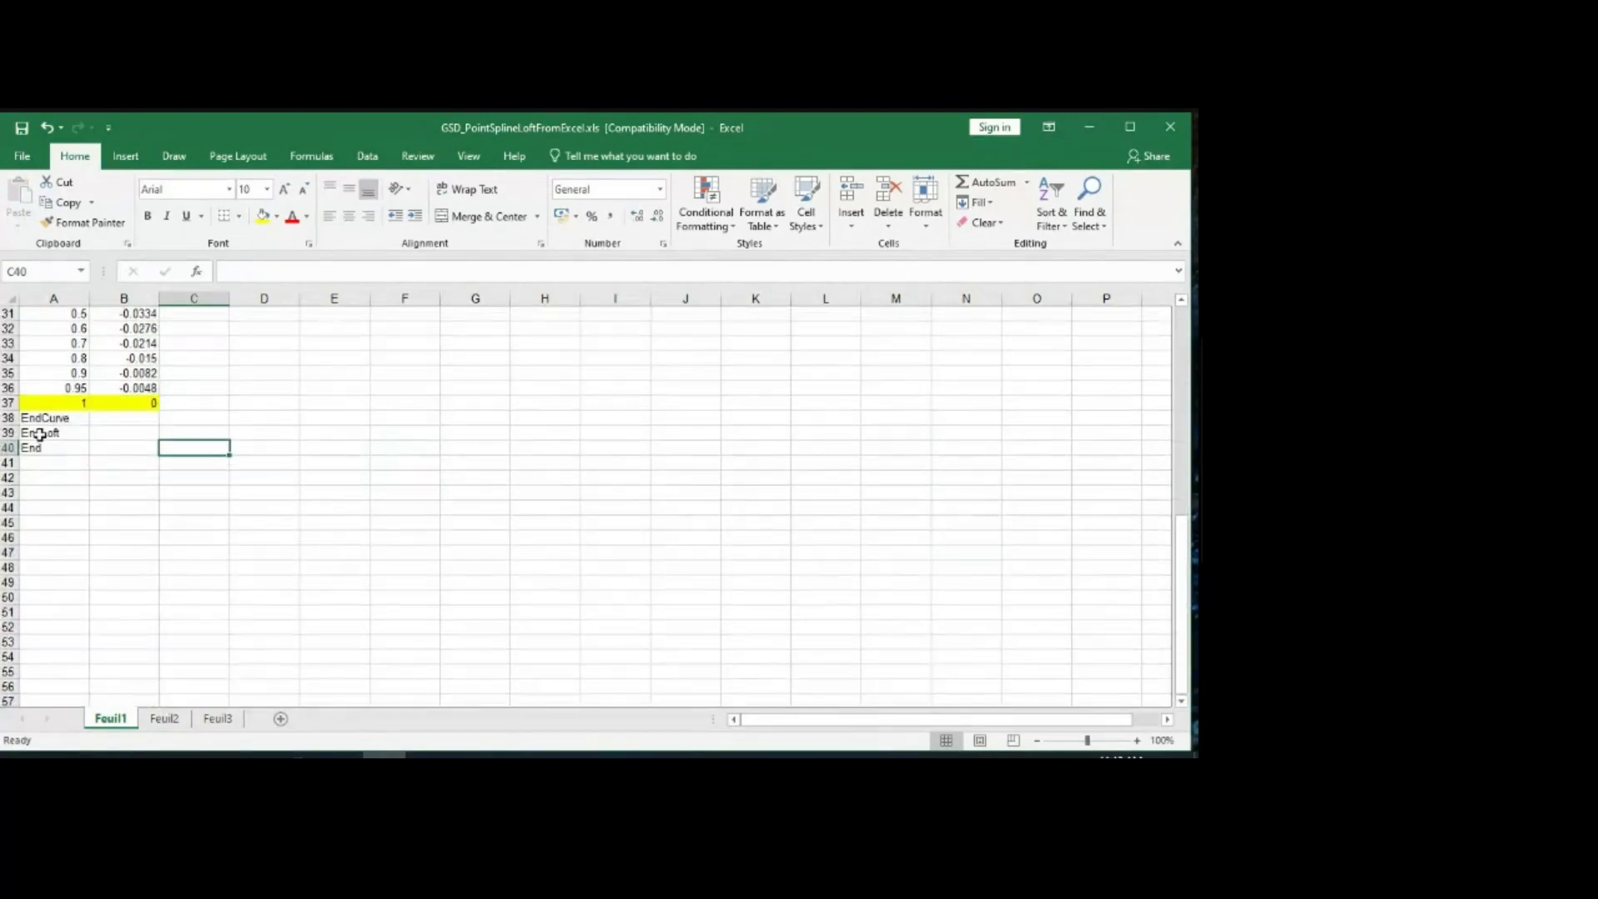
scroll(309, 470, "up", 10)
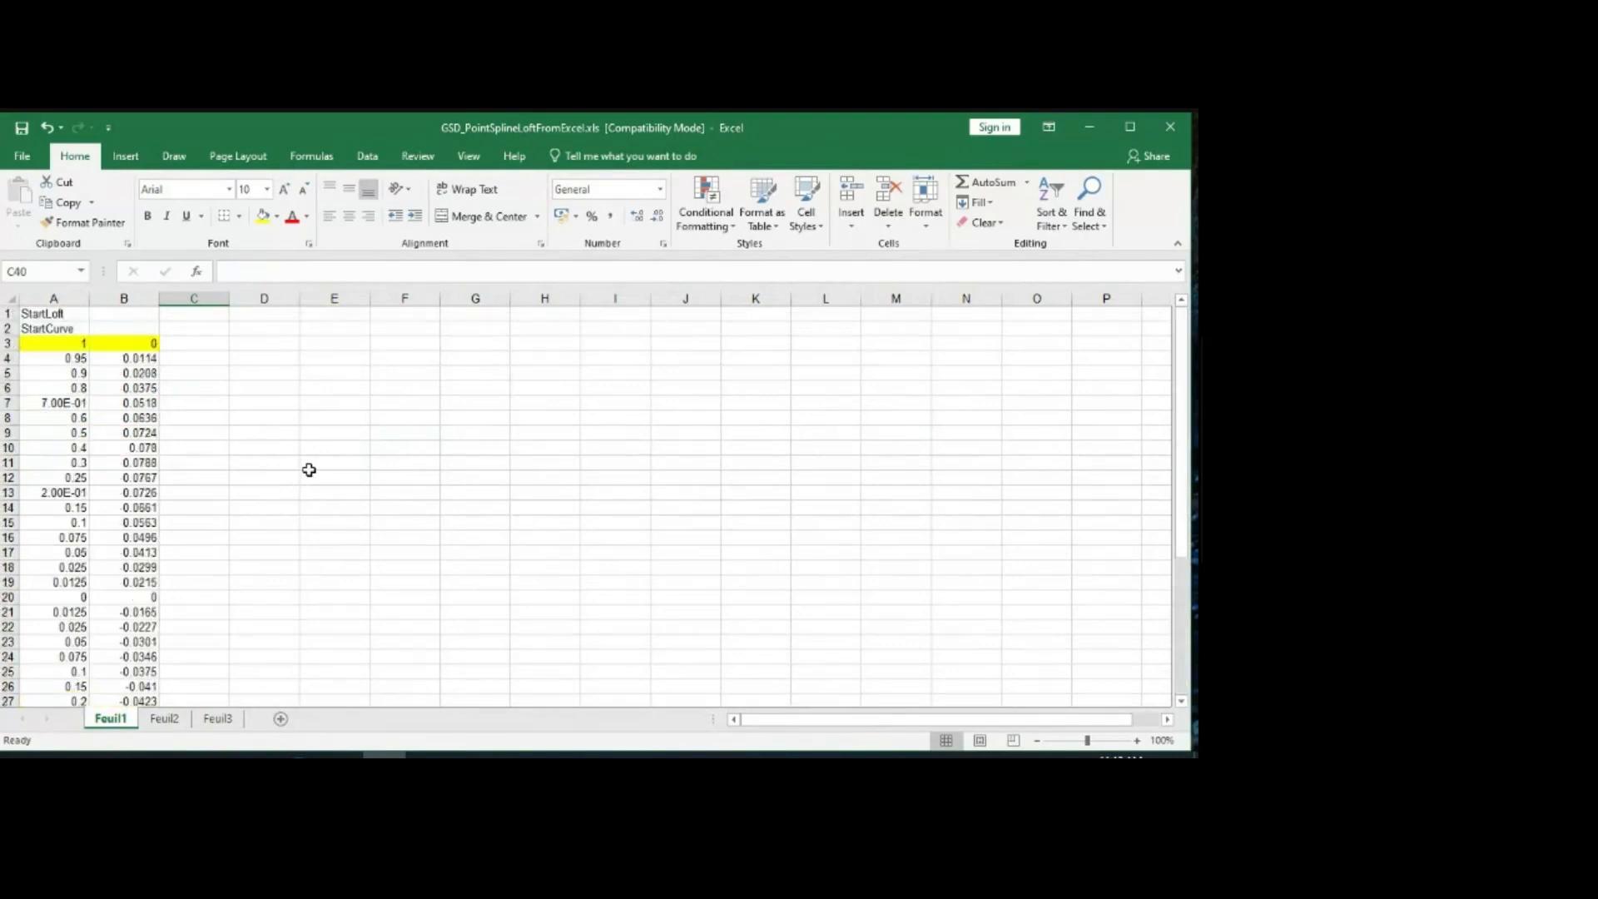
left_click(197, 345)
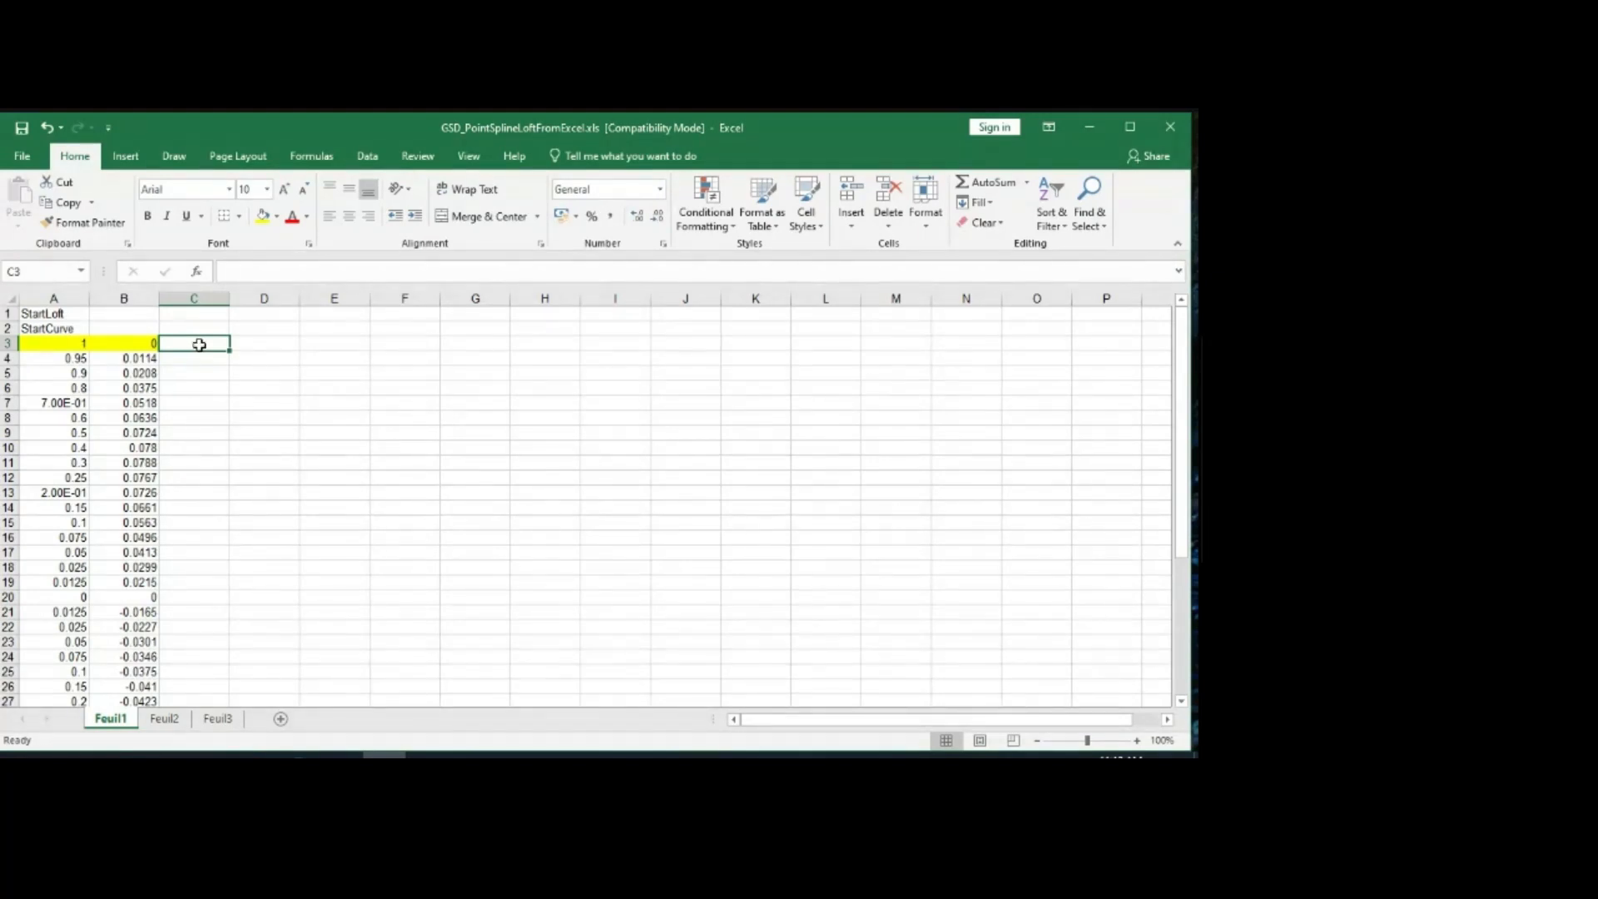
type("0")
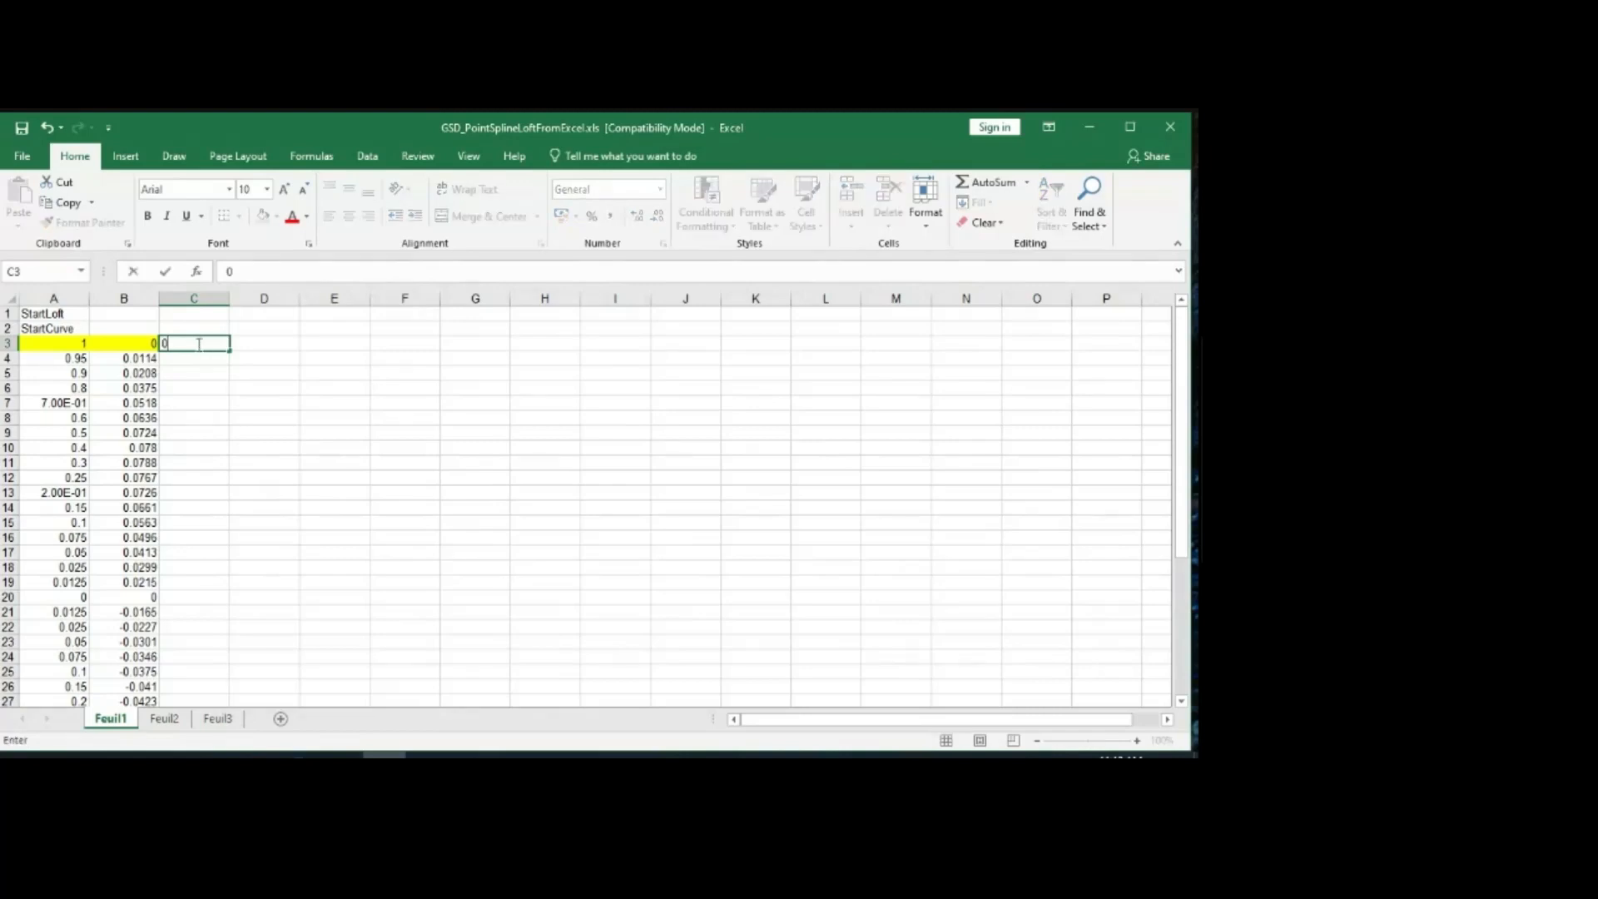
key("Return")
type("0 0 0 0 0")
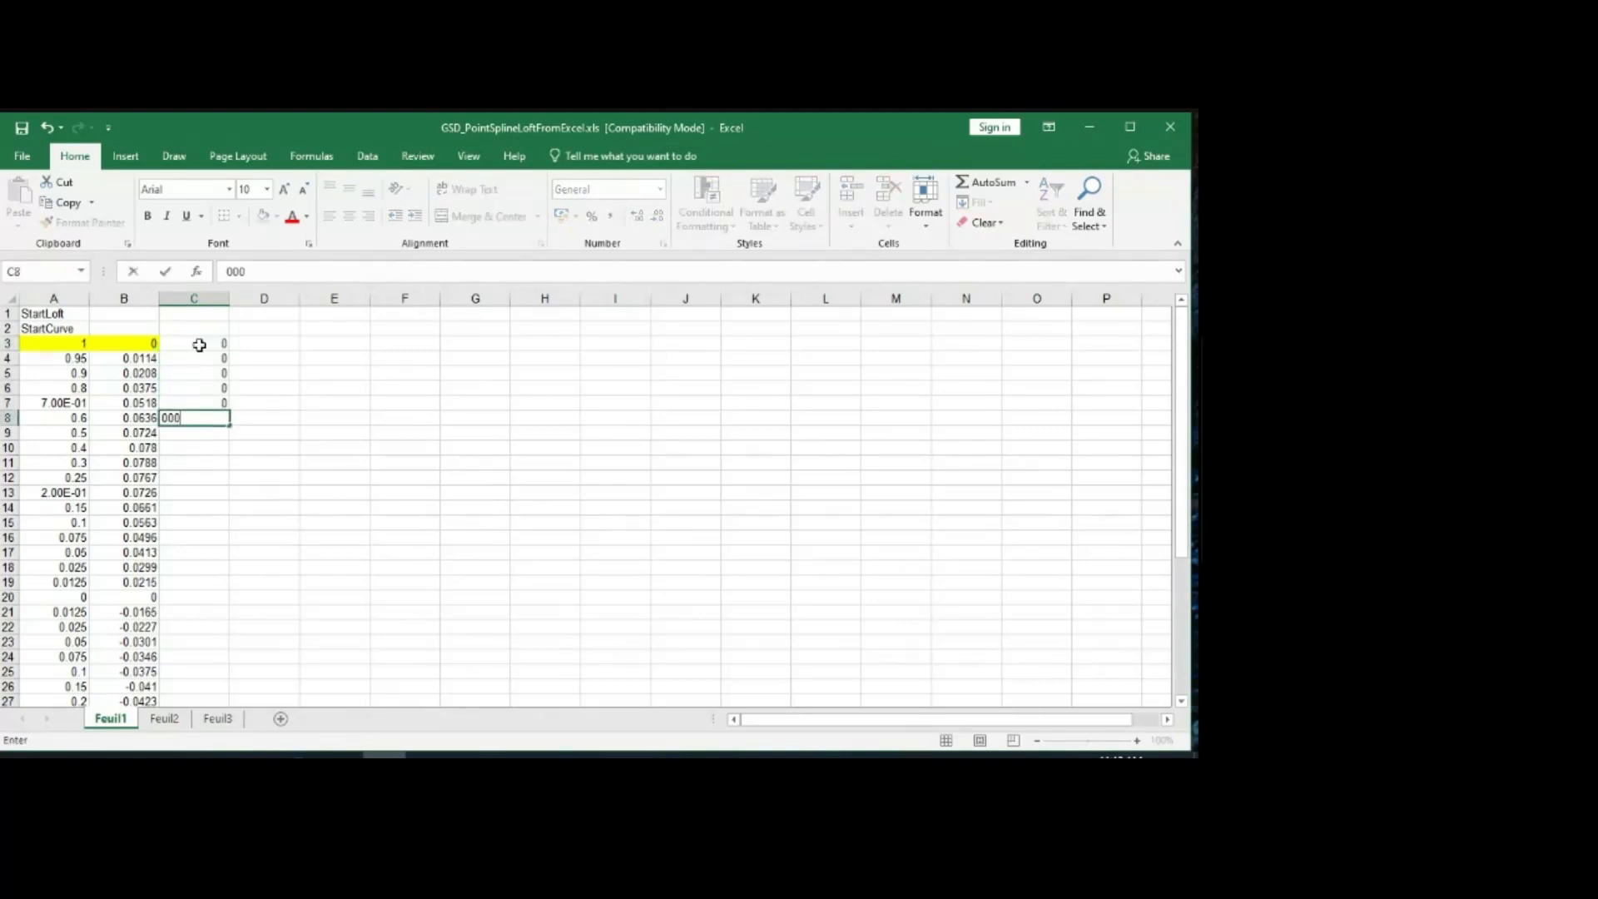
key("Return")
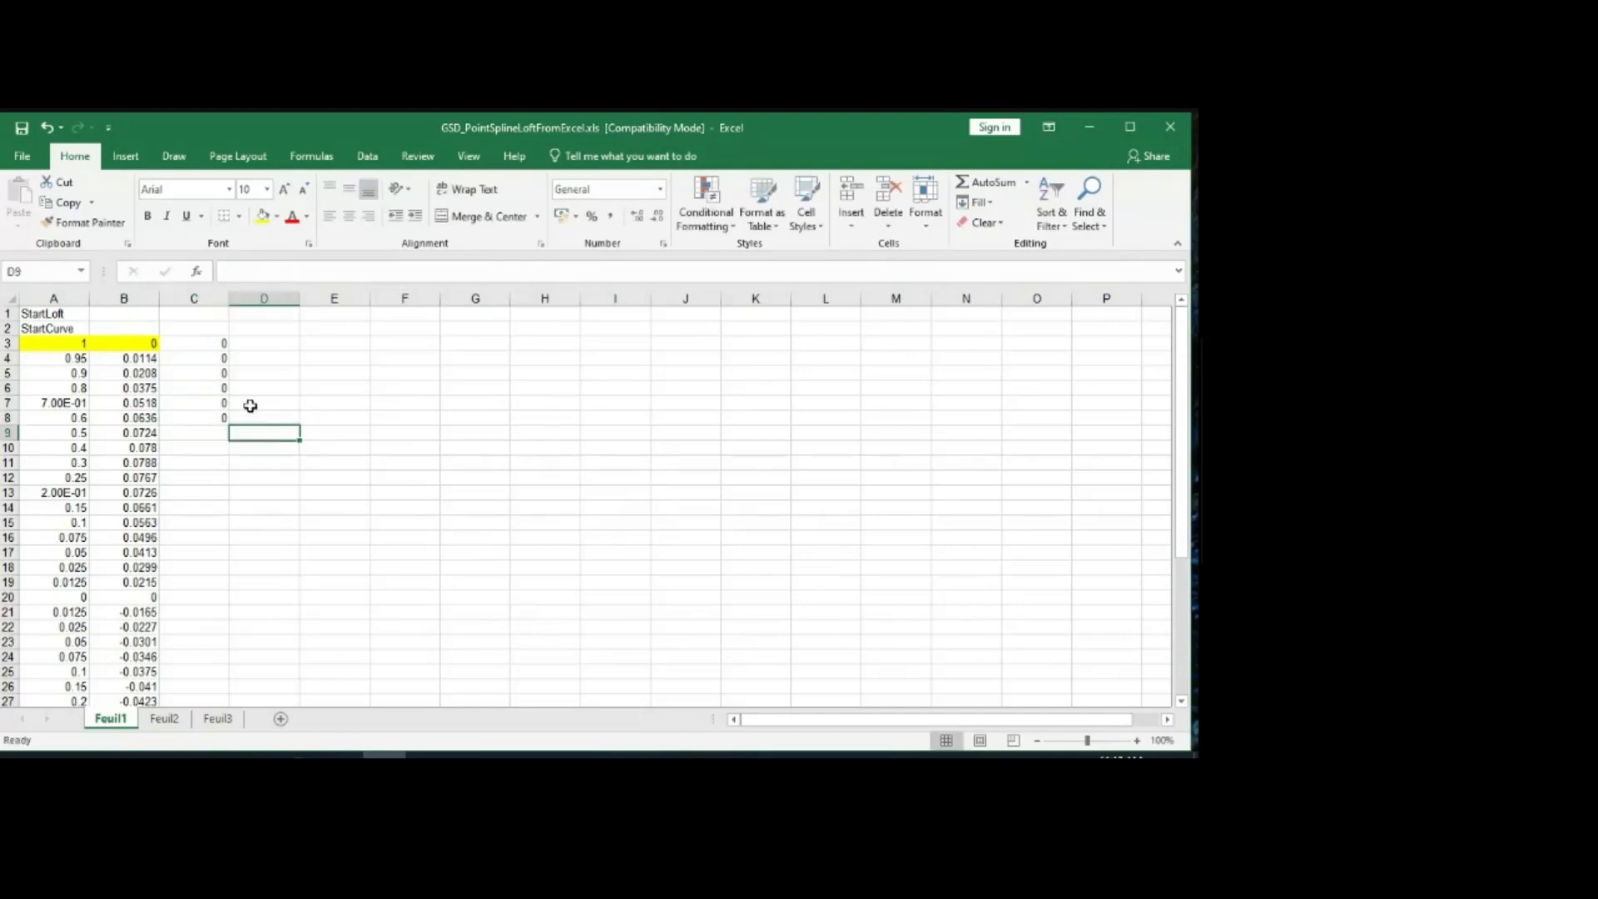
left_click_drag(196, 341, 239, 634)
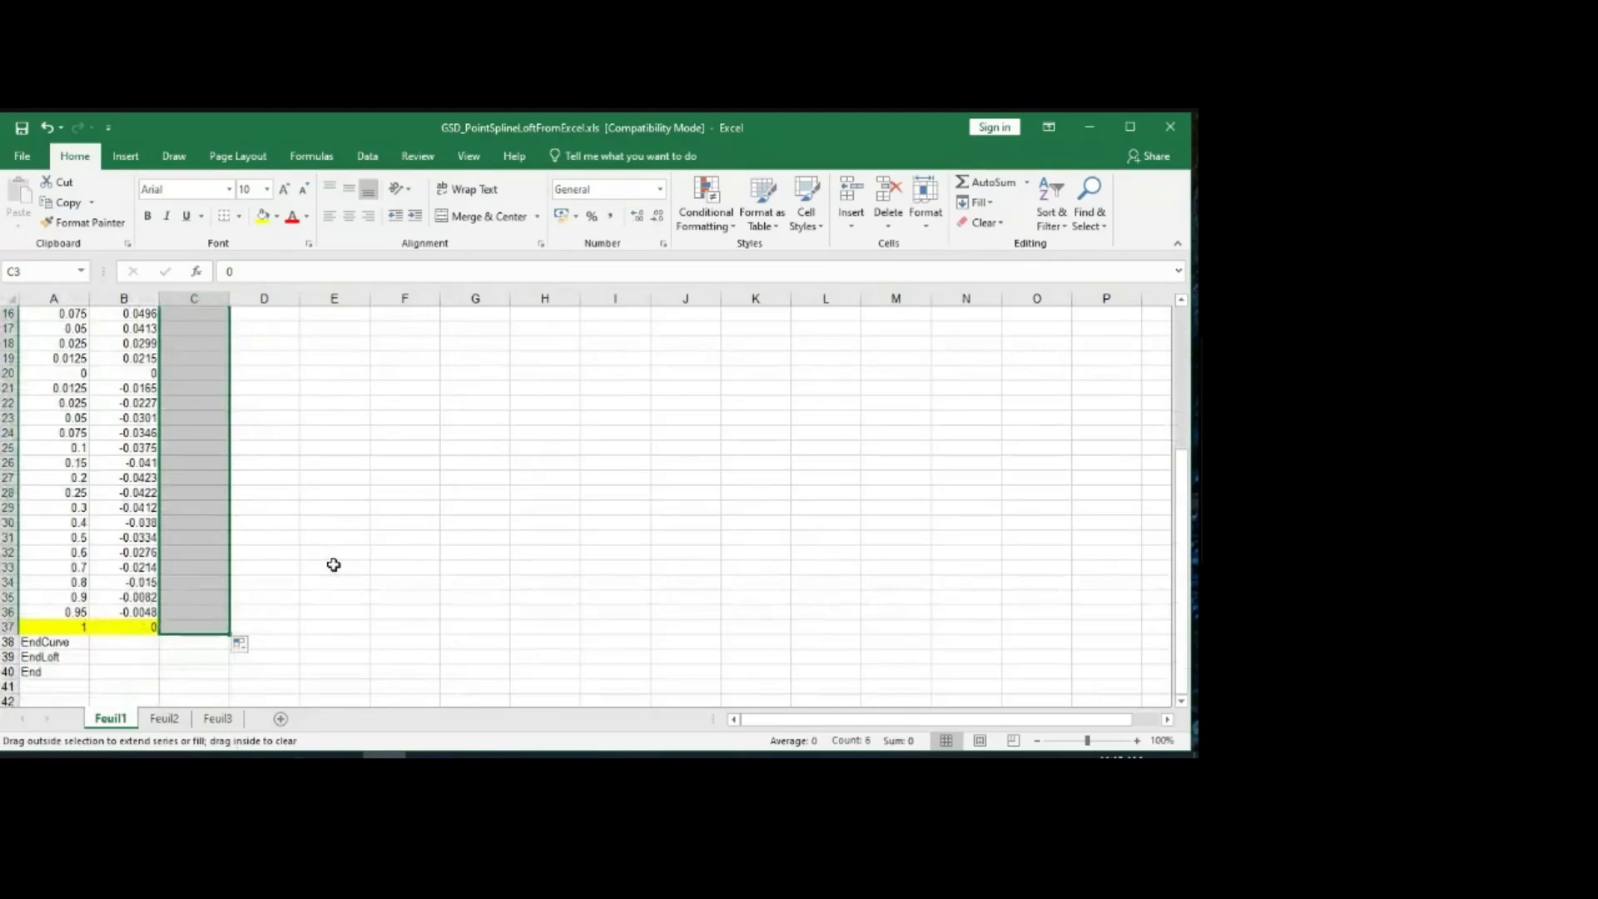
left_click(405, 510)
Step: Review the full coordinate table, from the StartLoft and StartCurve markers down to the EndCurve, EndLoft and End rows
scroll(398, 507, "up", 5)
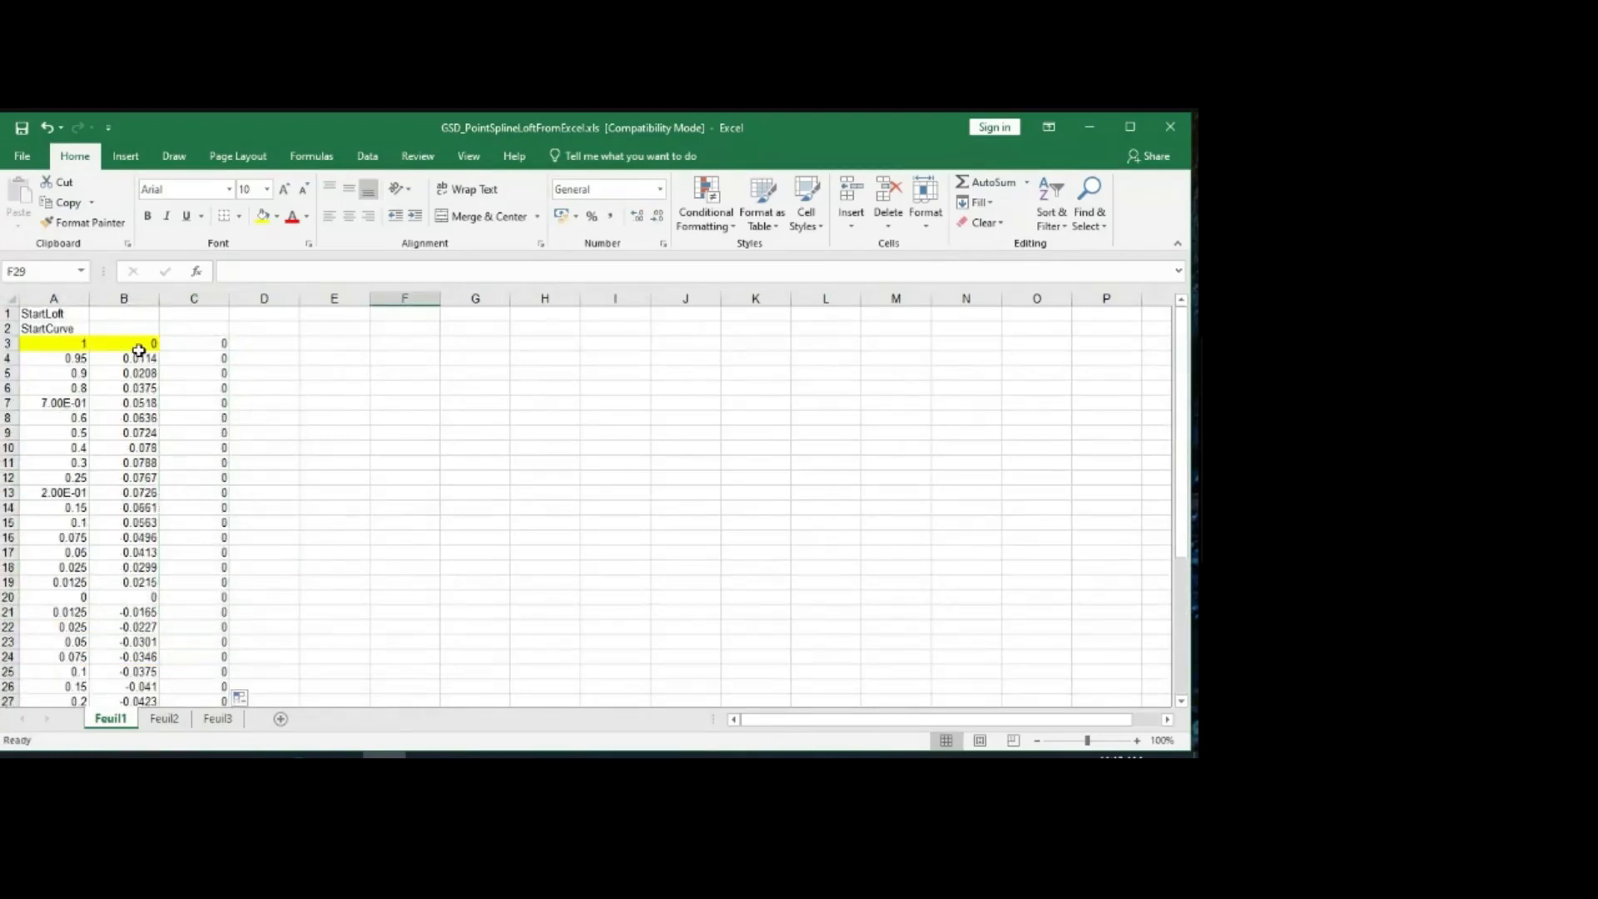
scroll(208, 494, "down", 3)
scroll(208, 499, "down", 4)
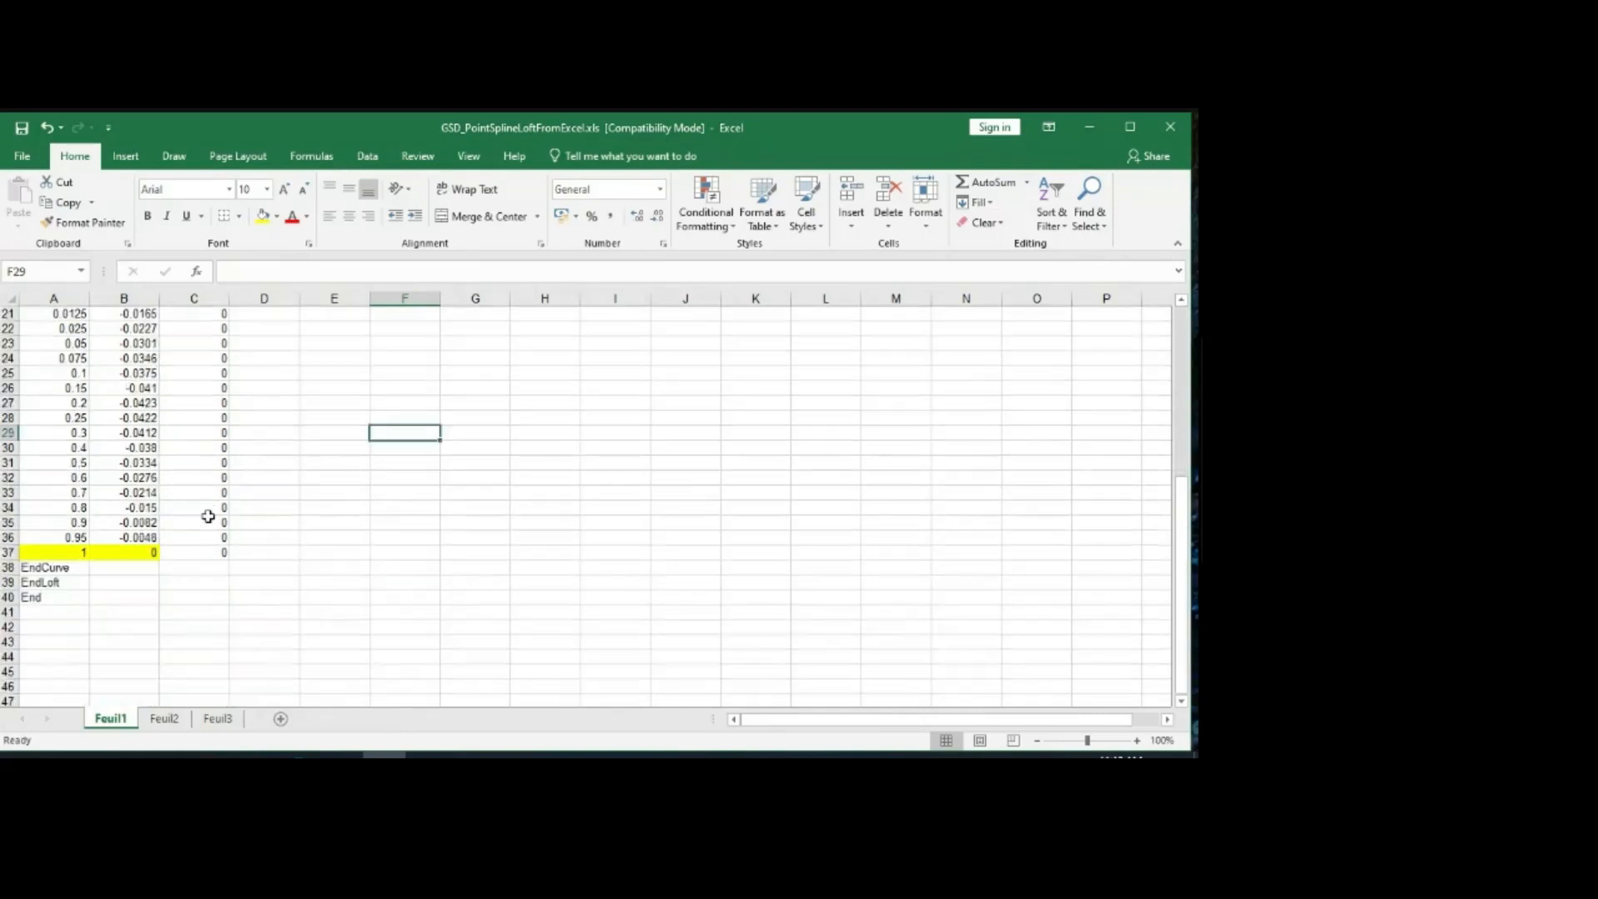
scroll(249, 511, "up", 7)
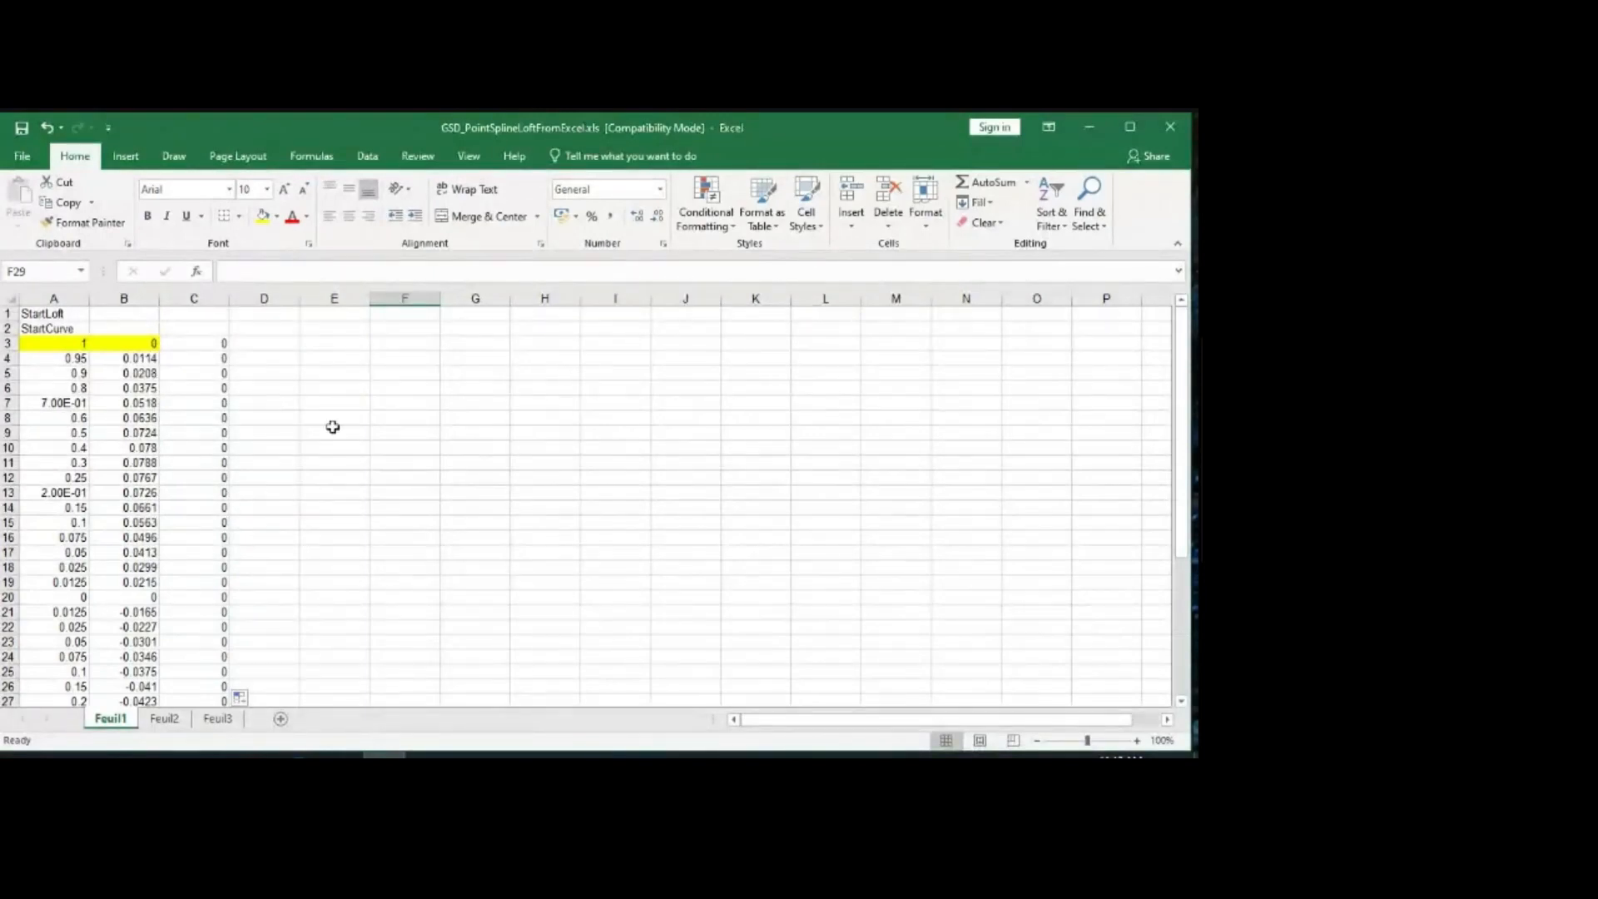
scroll(285, 539, "down", 4)
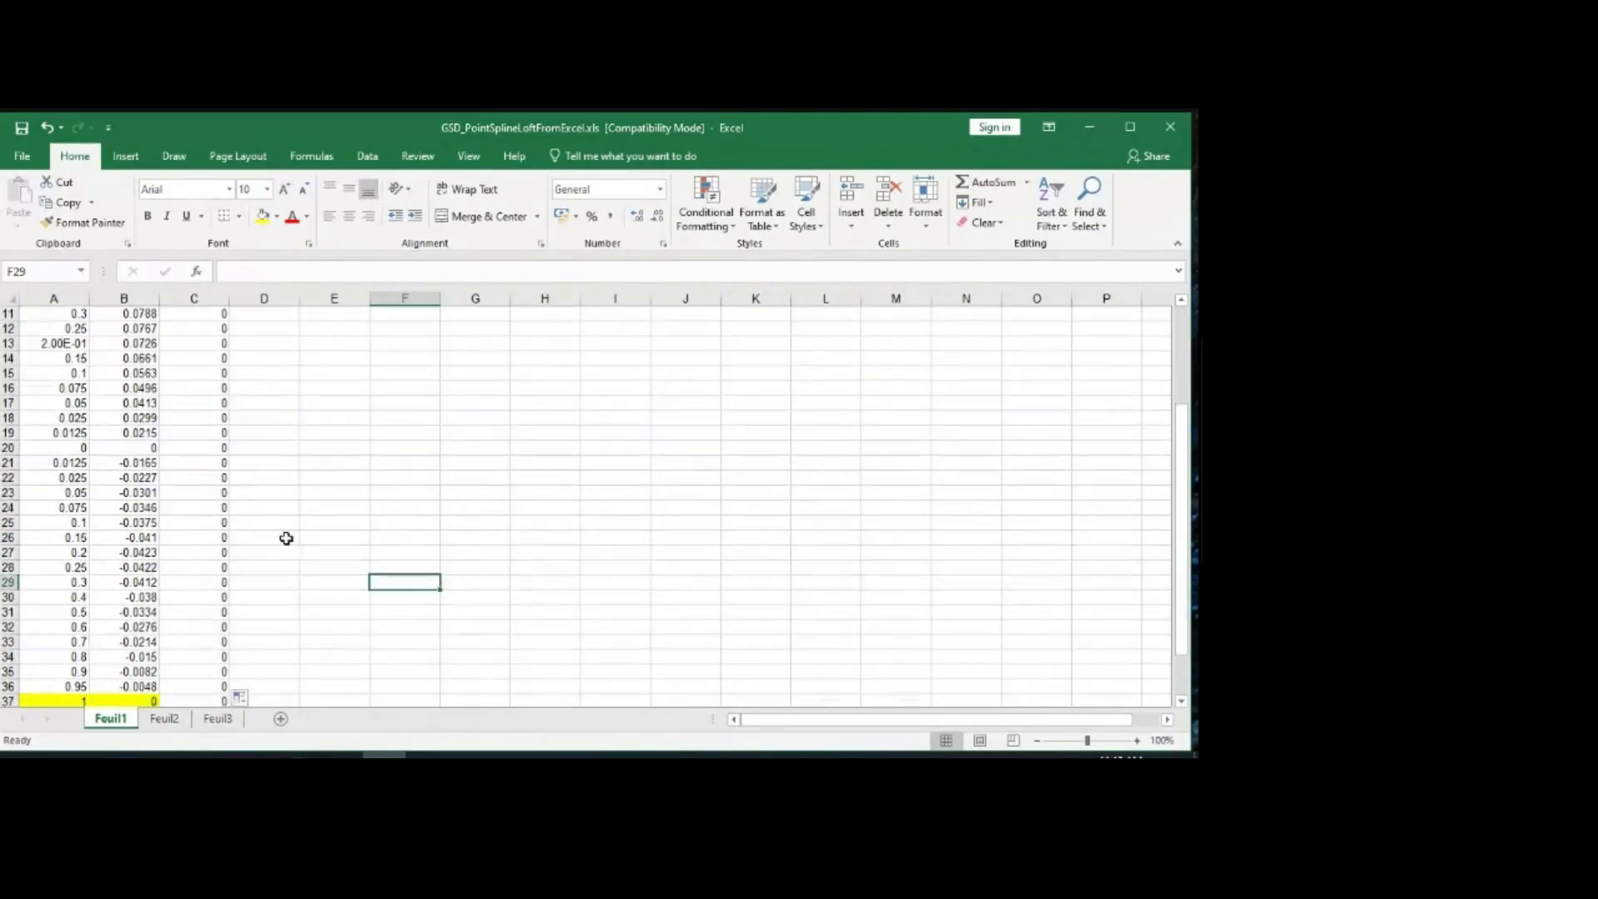
scroll(275, 542, "down", 3)
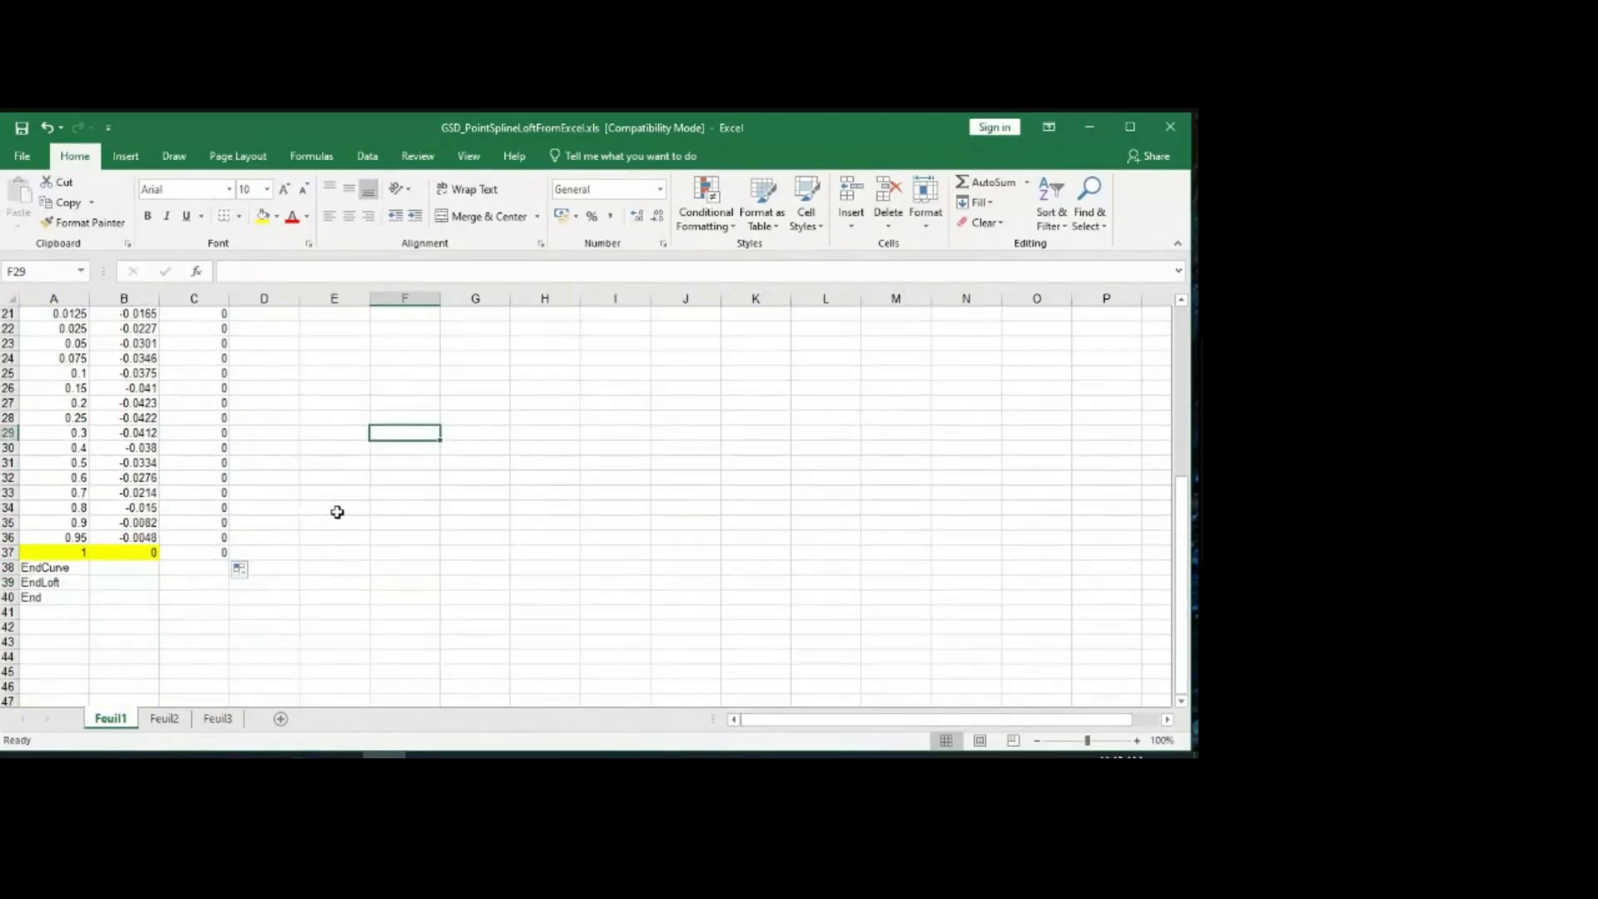
scroll(307, 480, "up", 5)
scroll(274, 458, "up", 2)
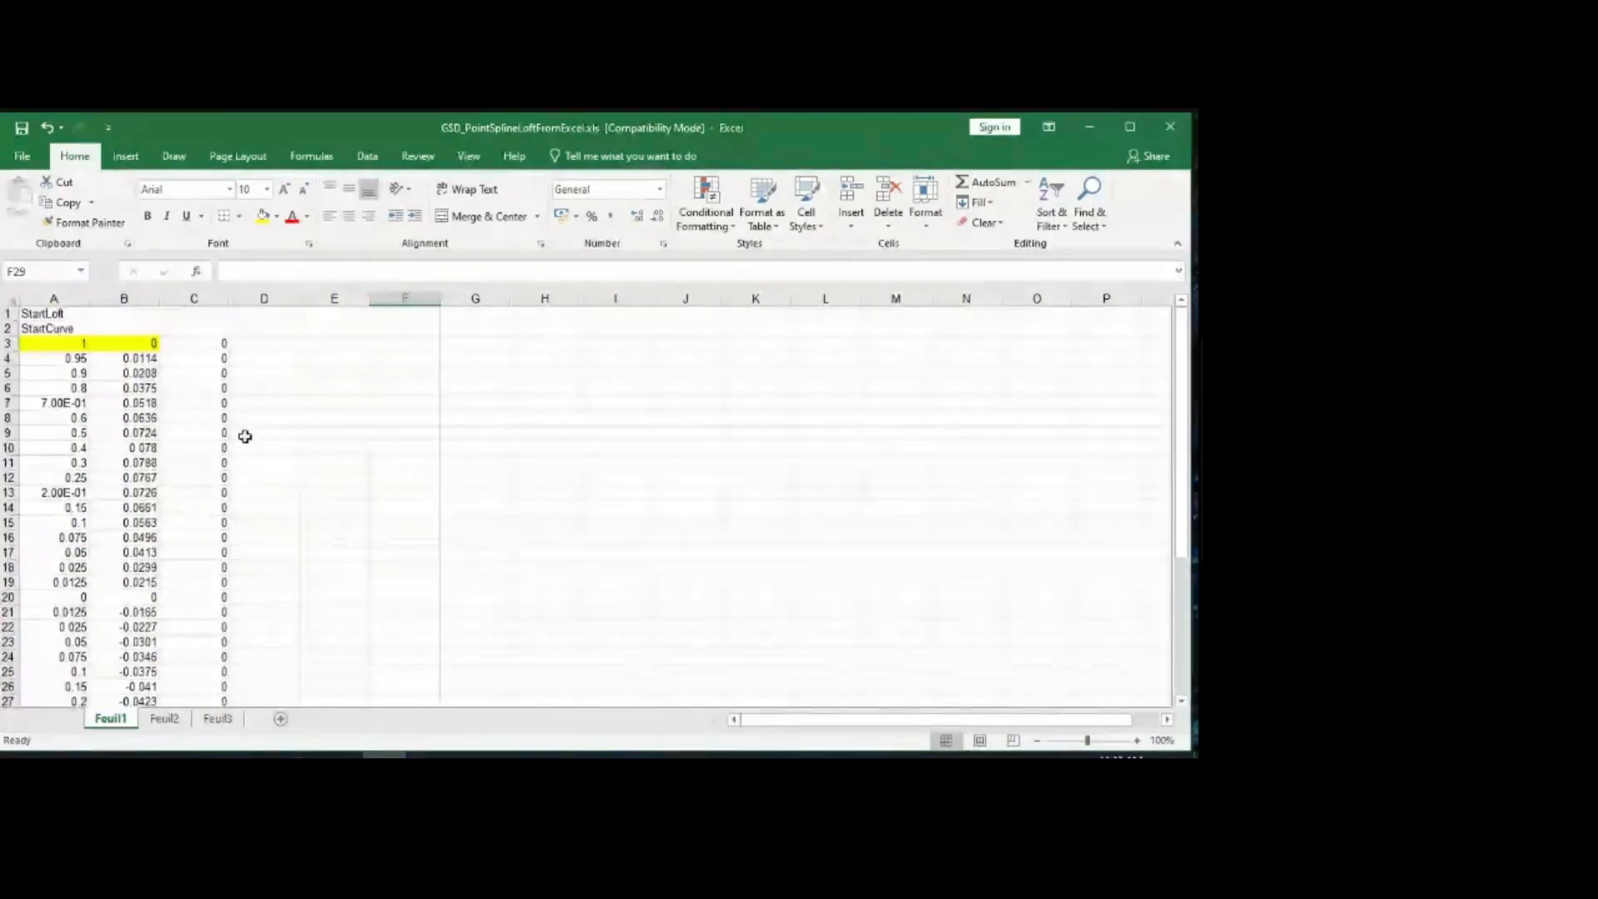
scroll(400, 431, "down", 7)
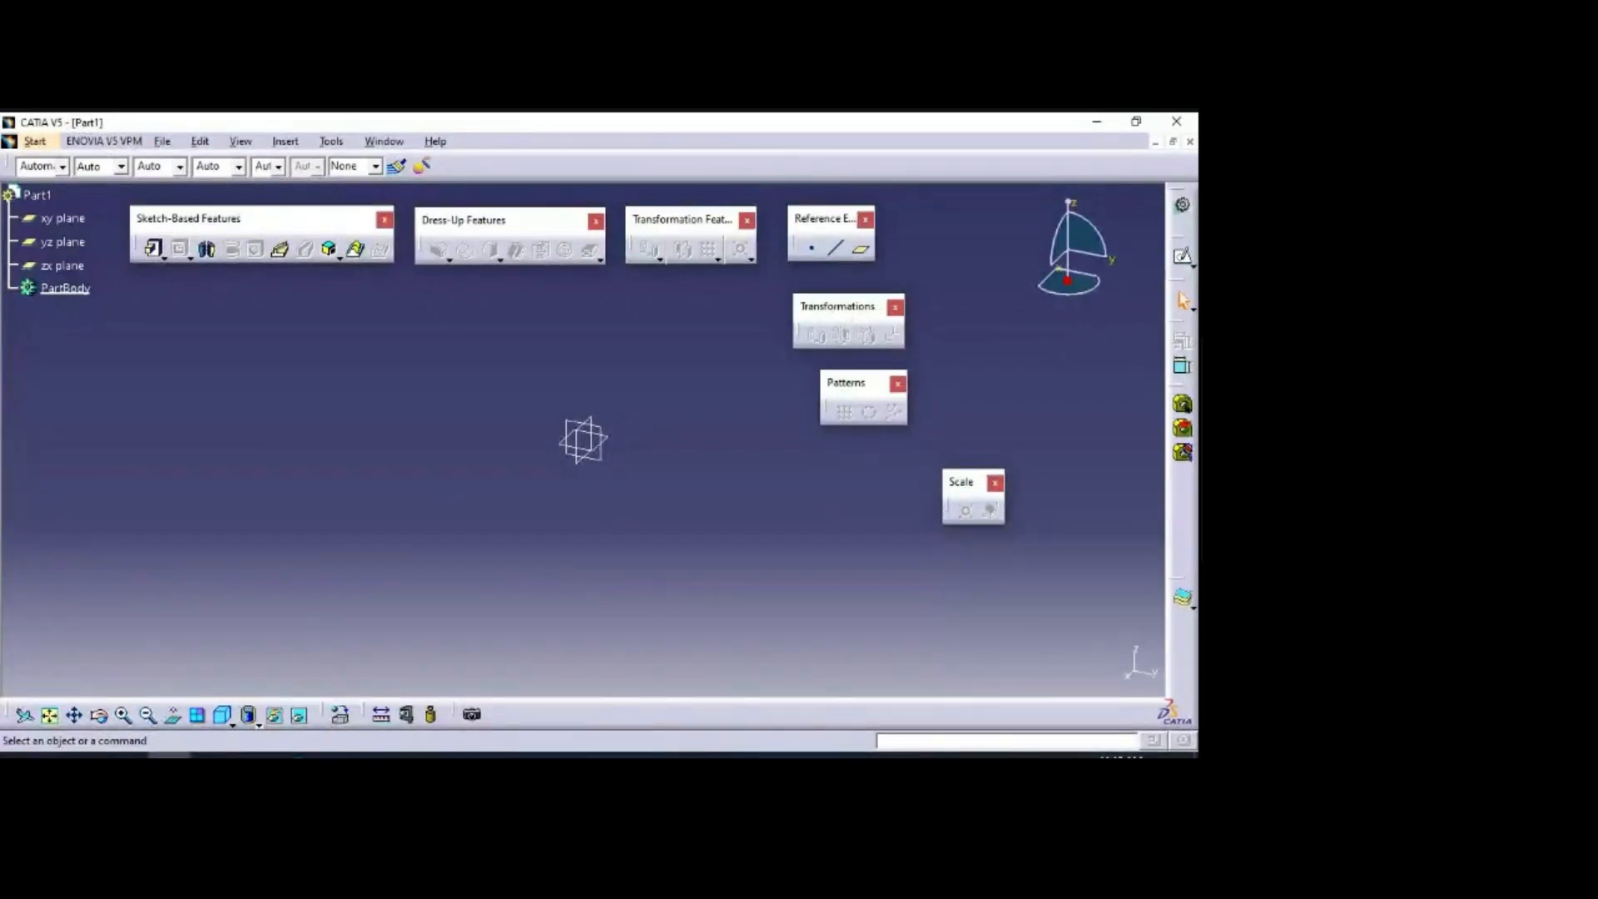
Step: Check the open Part1 document in CATIA V5 and return to the coordinate workbook in Excel
left_click(1097, 122)
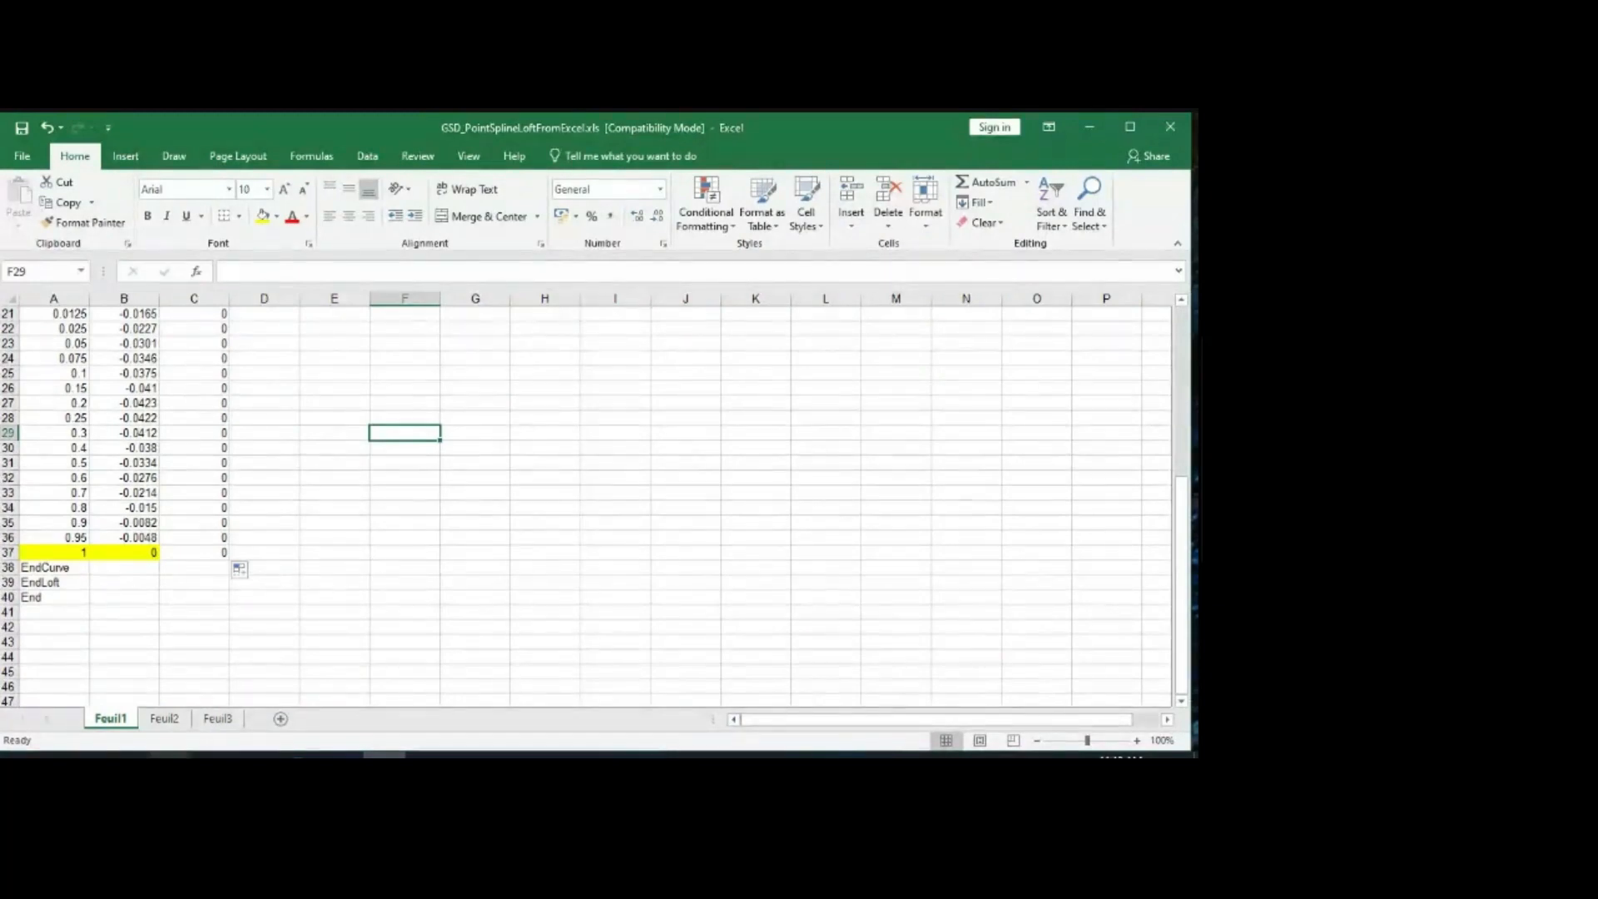
left_click(171, 754)
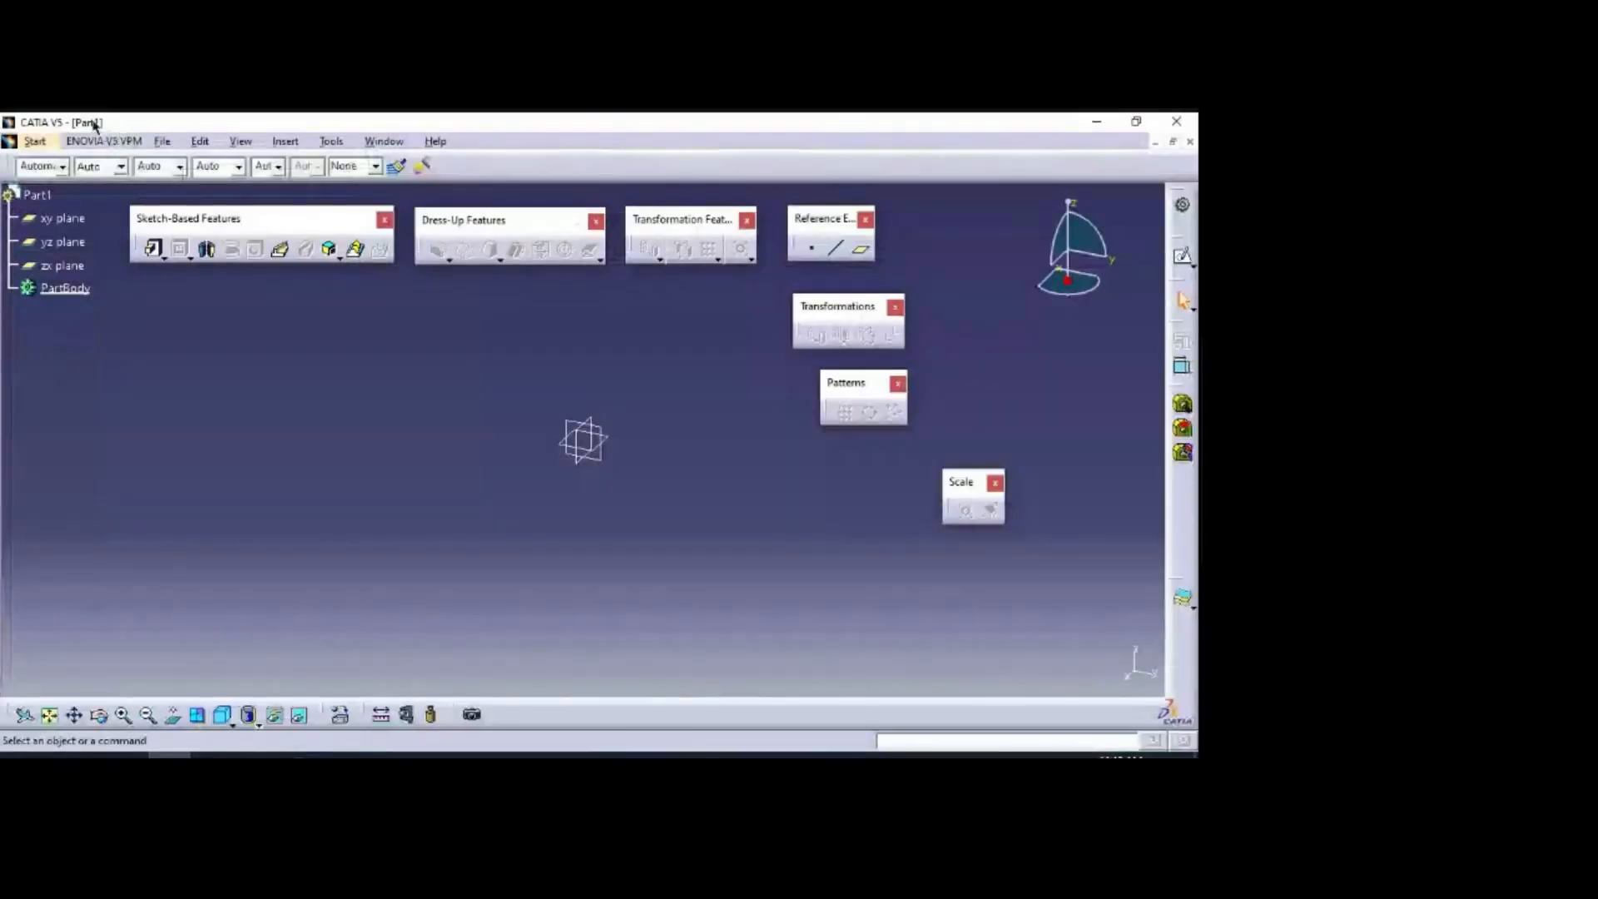
left_click(1096, 123)
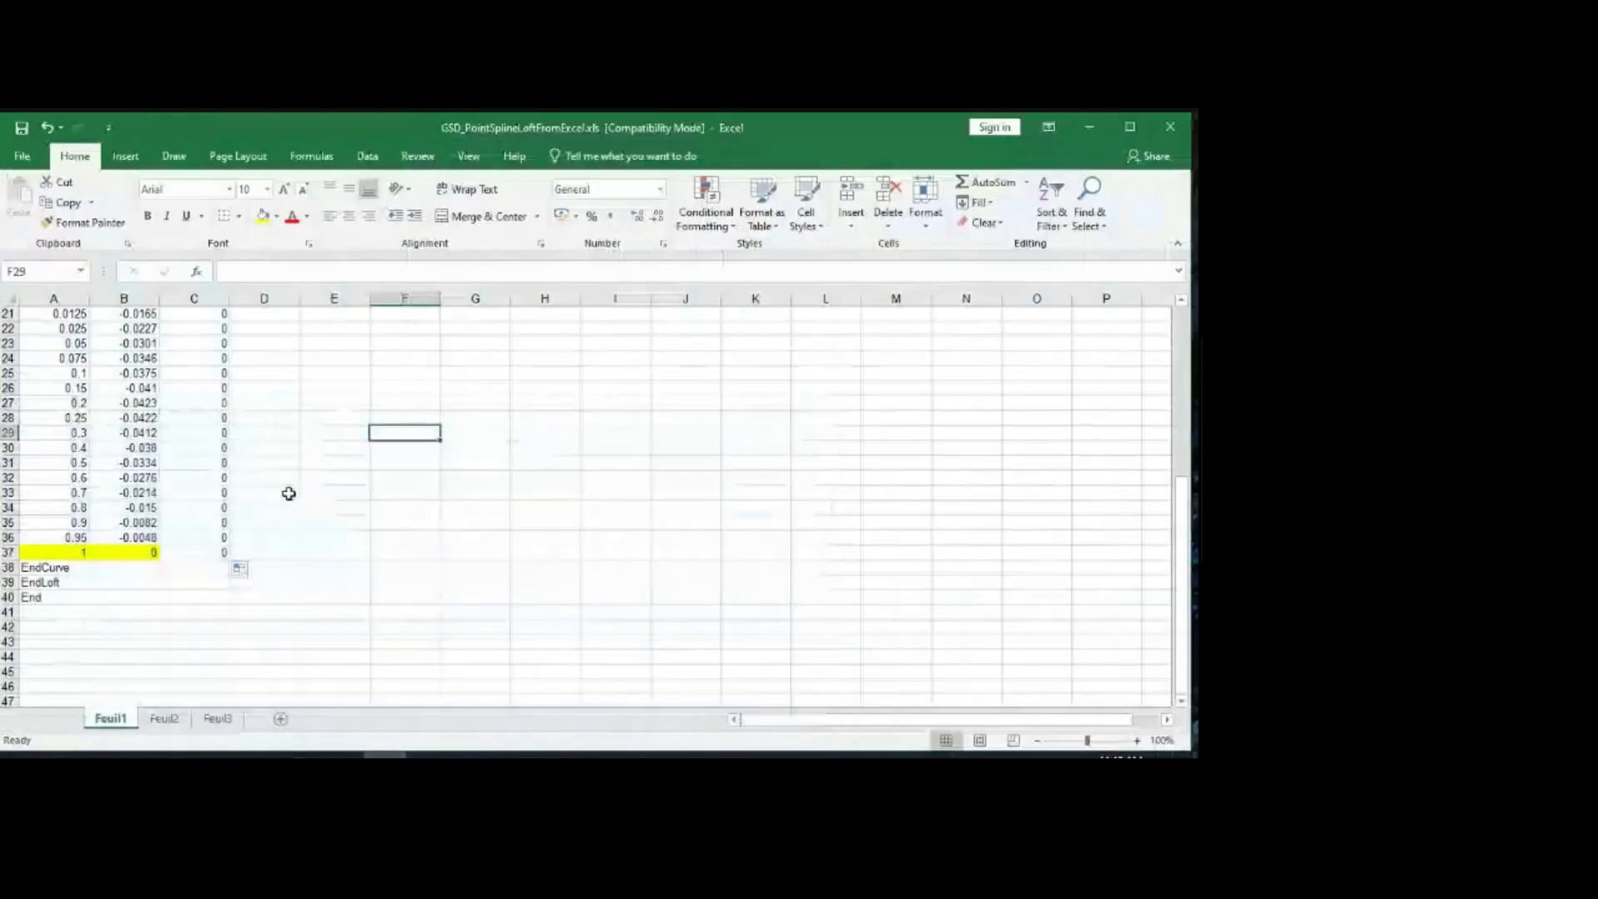
scroll(371, 457, "up", 7)
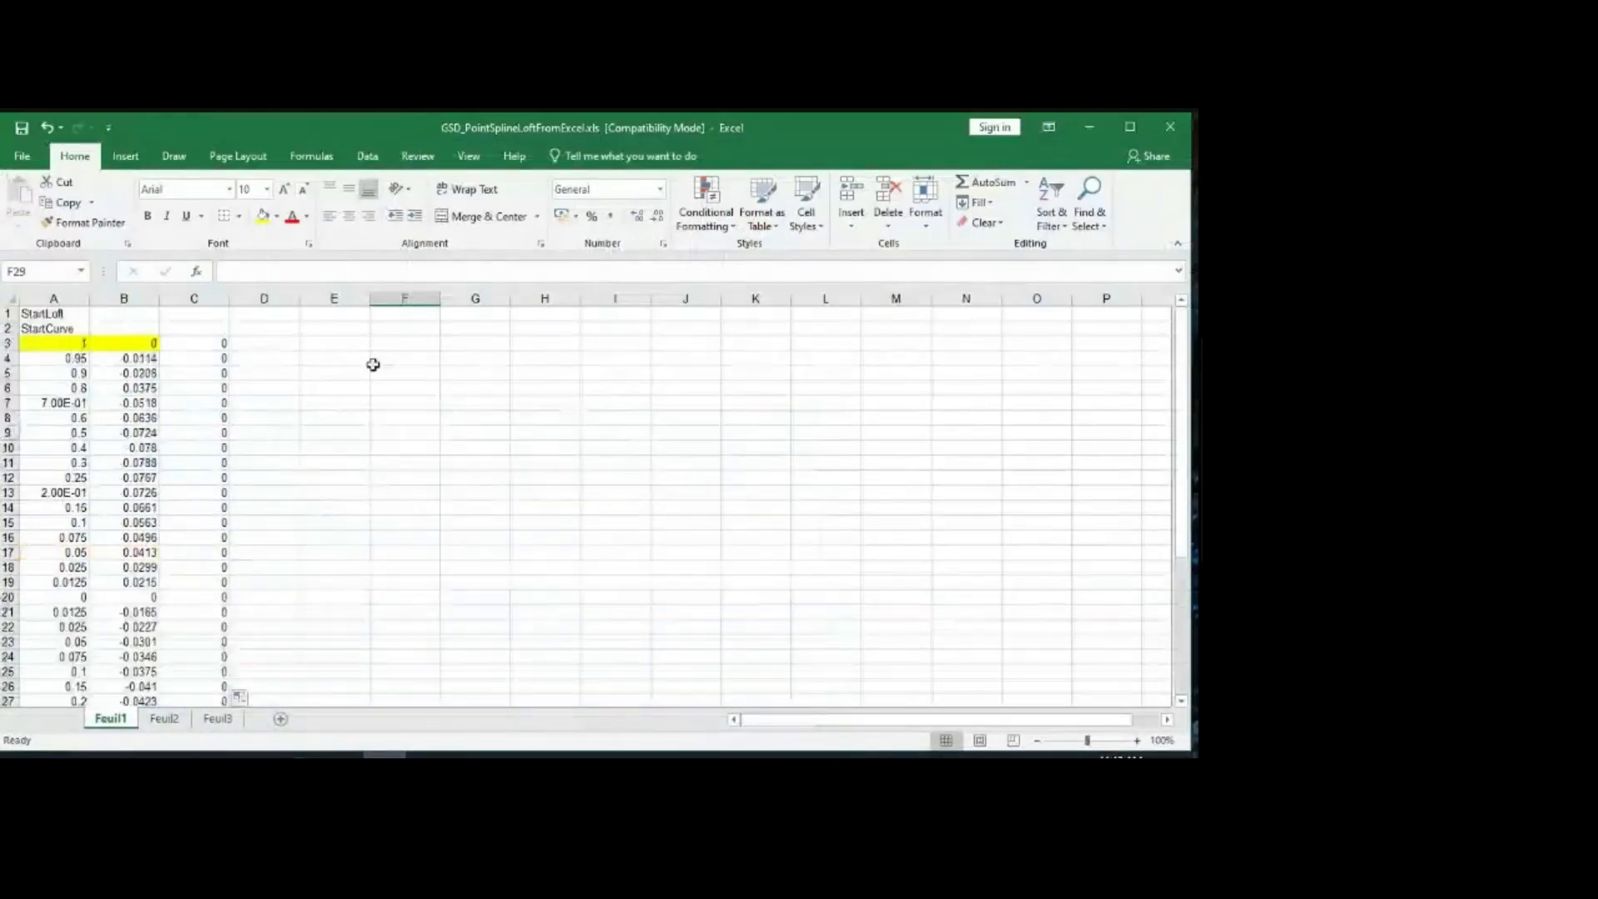
Step: Run the Feuil1.Main macro from the macros stored in This Workbook
left_click(469, 156)
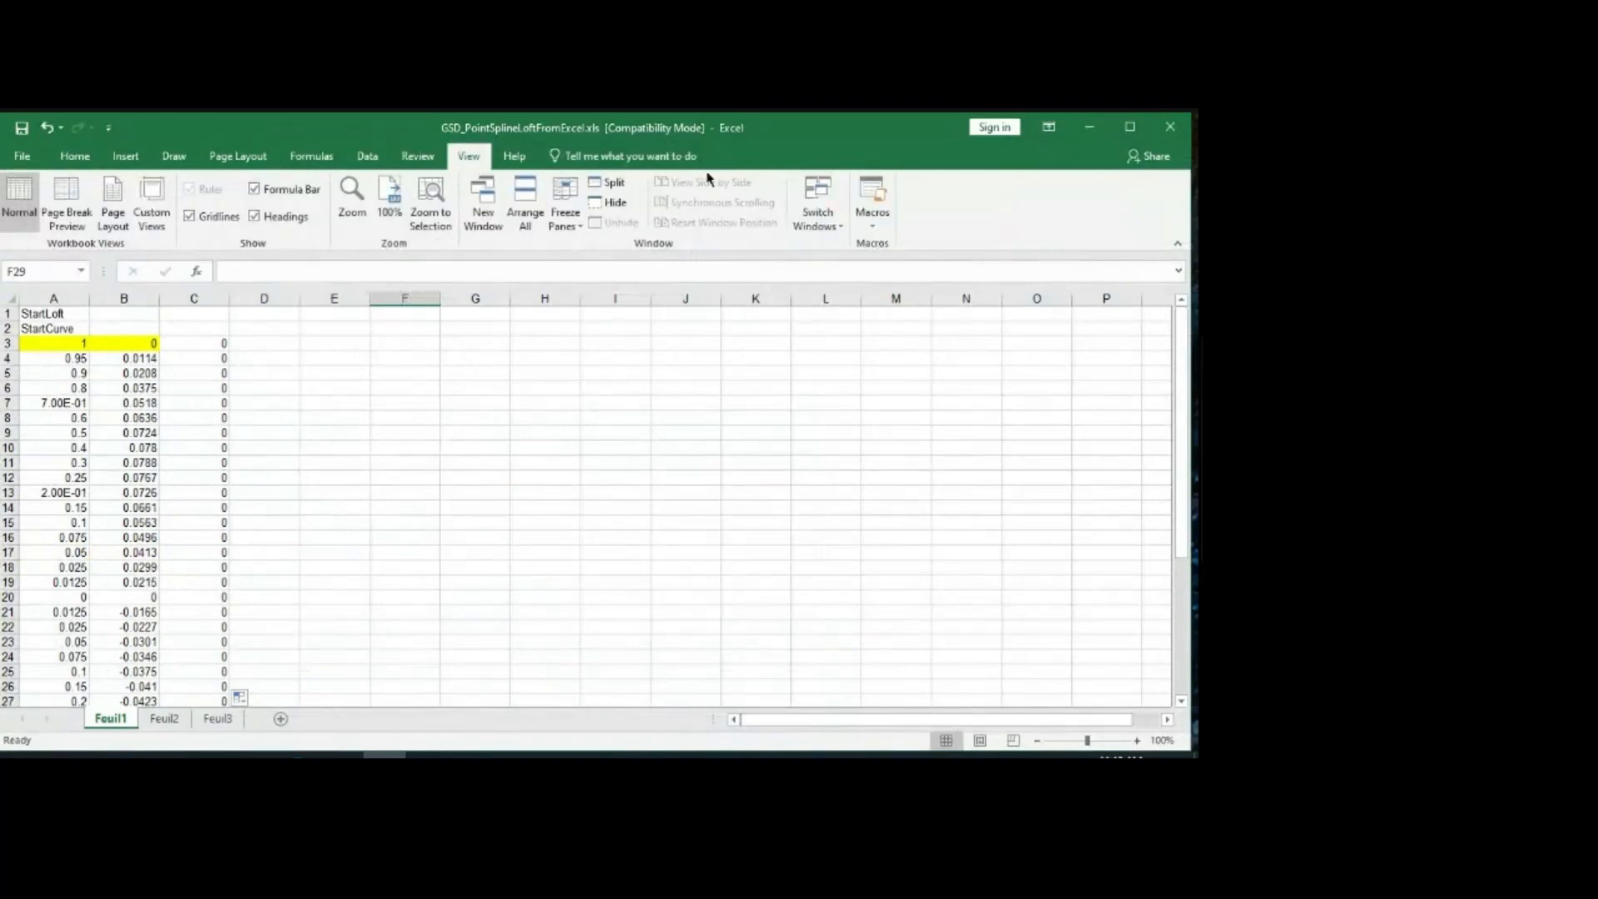
left_click(874, 195)
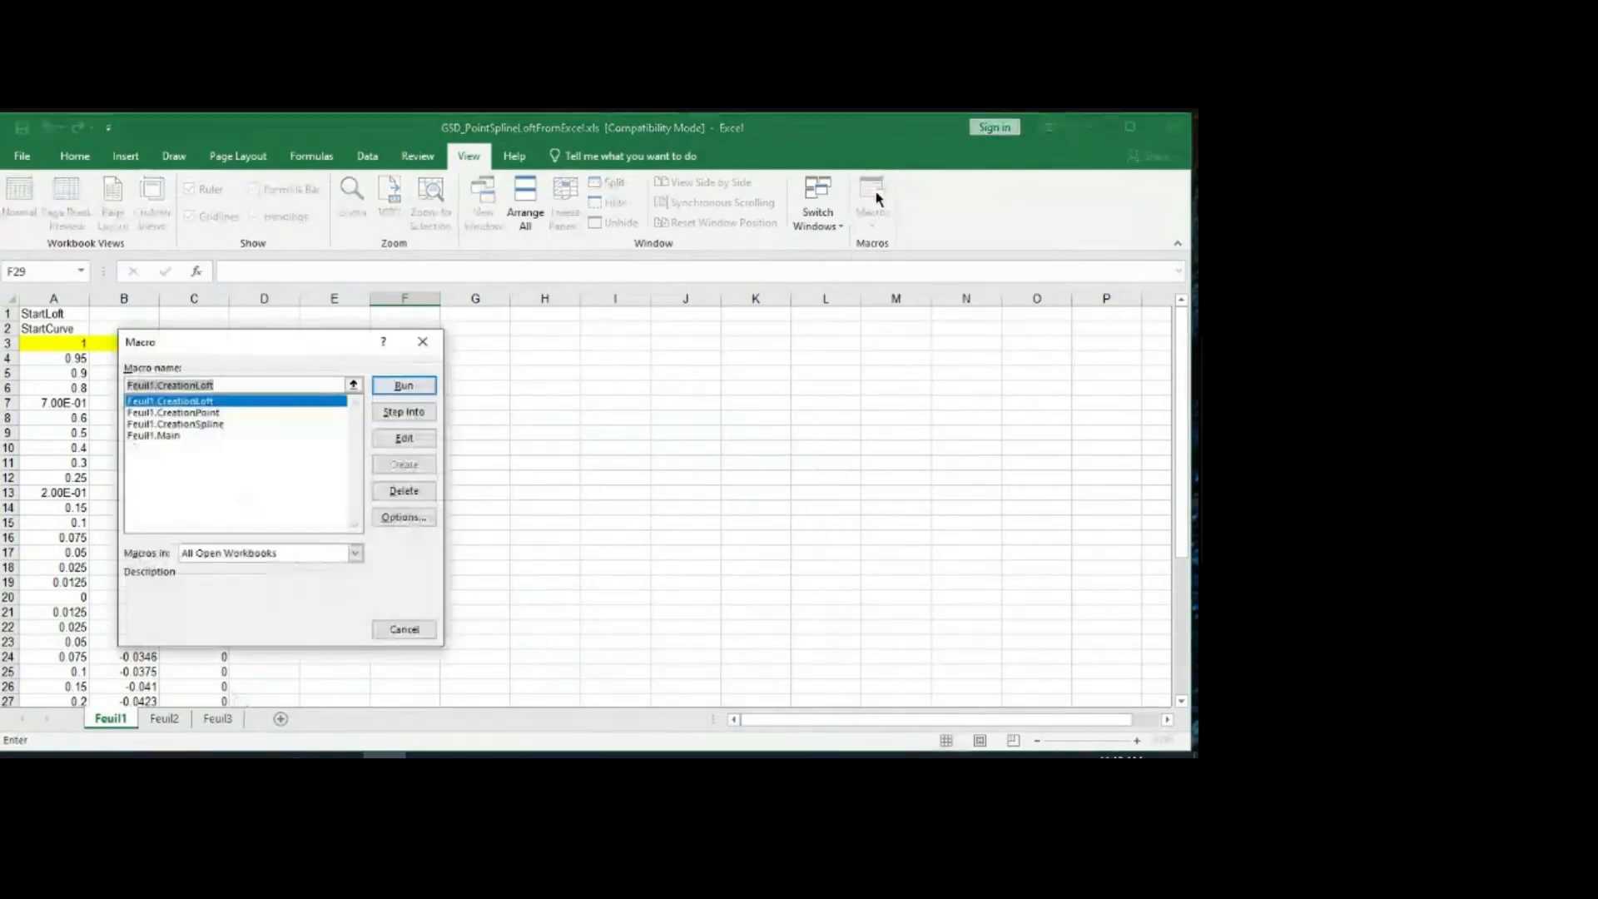
left_click_drag(257, 351, 808, 287)
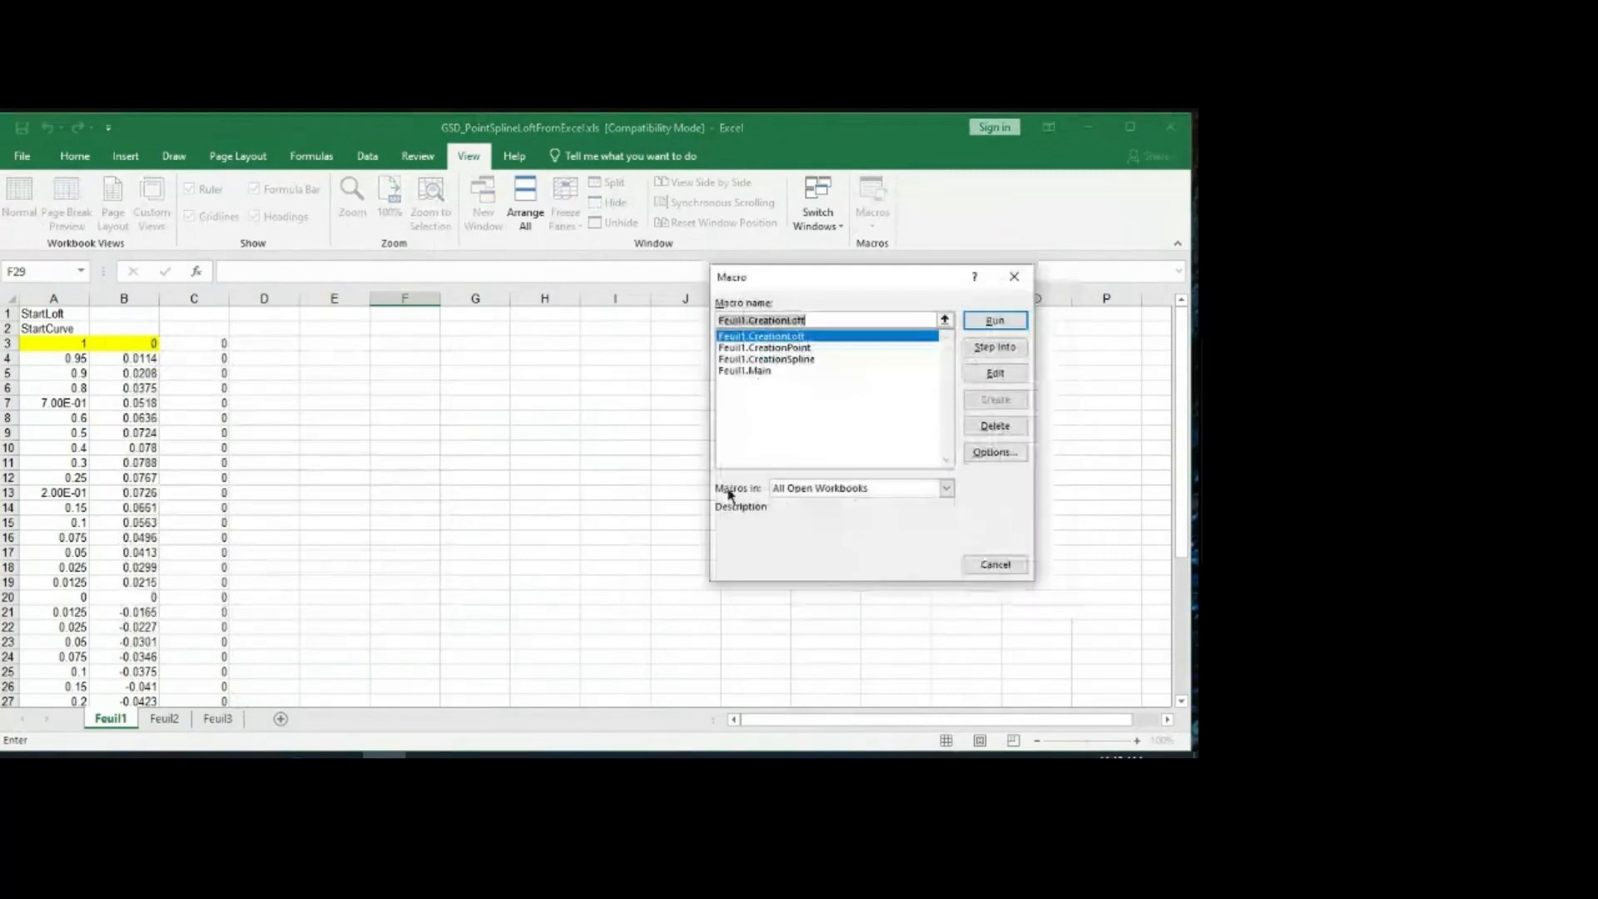
left_click(855, 491)
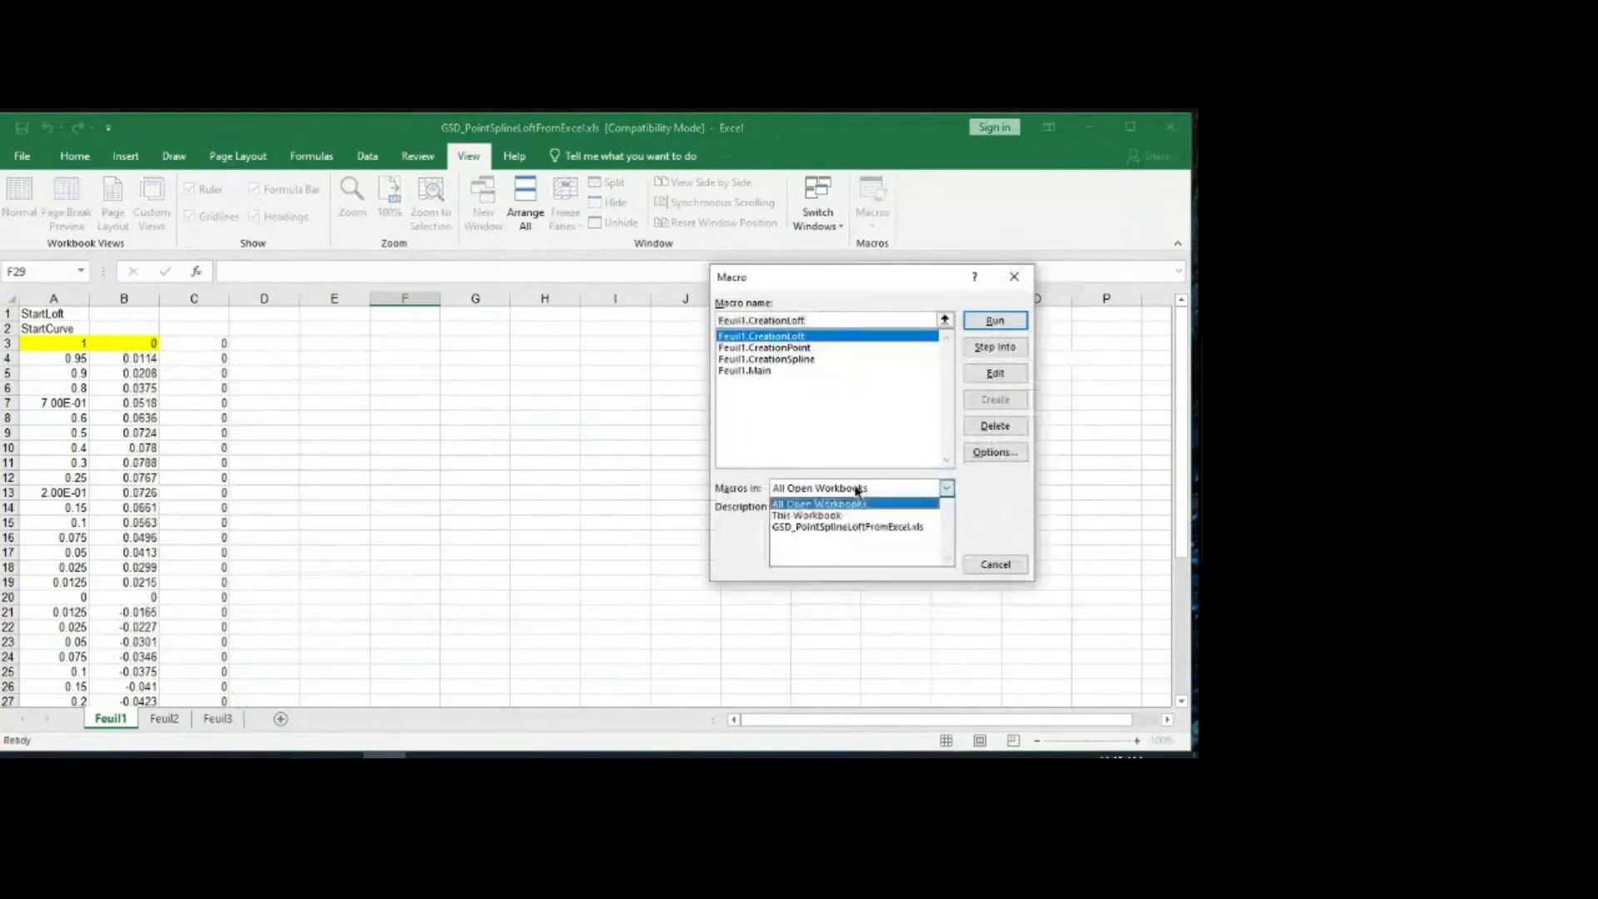
left_click(817, 517)
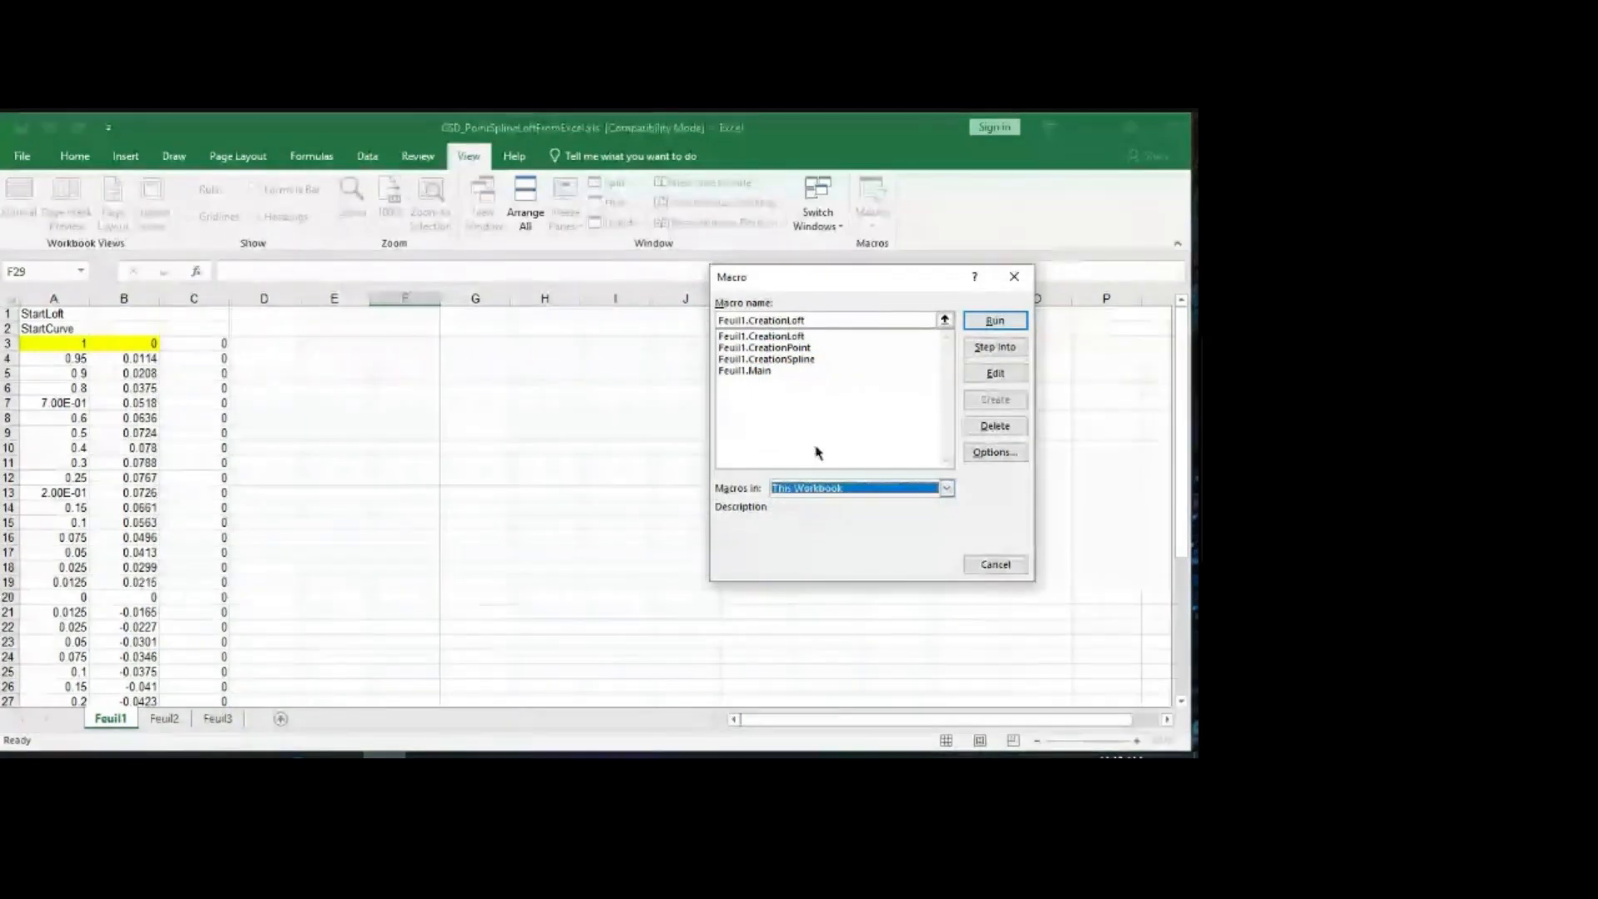
left_click(771, 371)
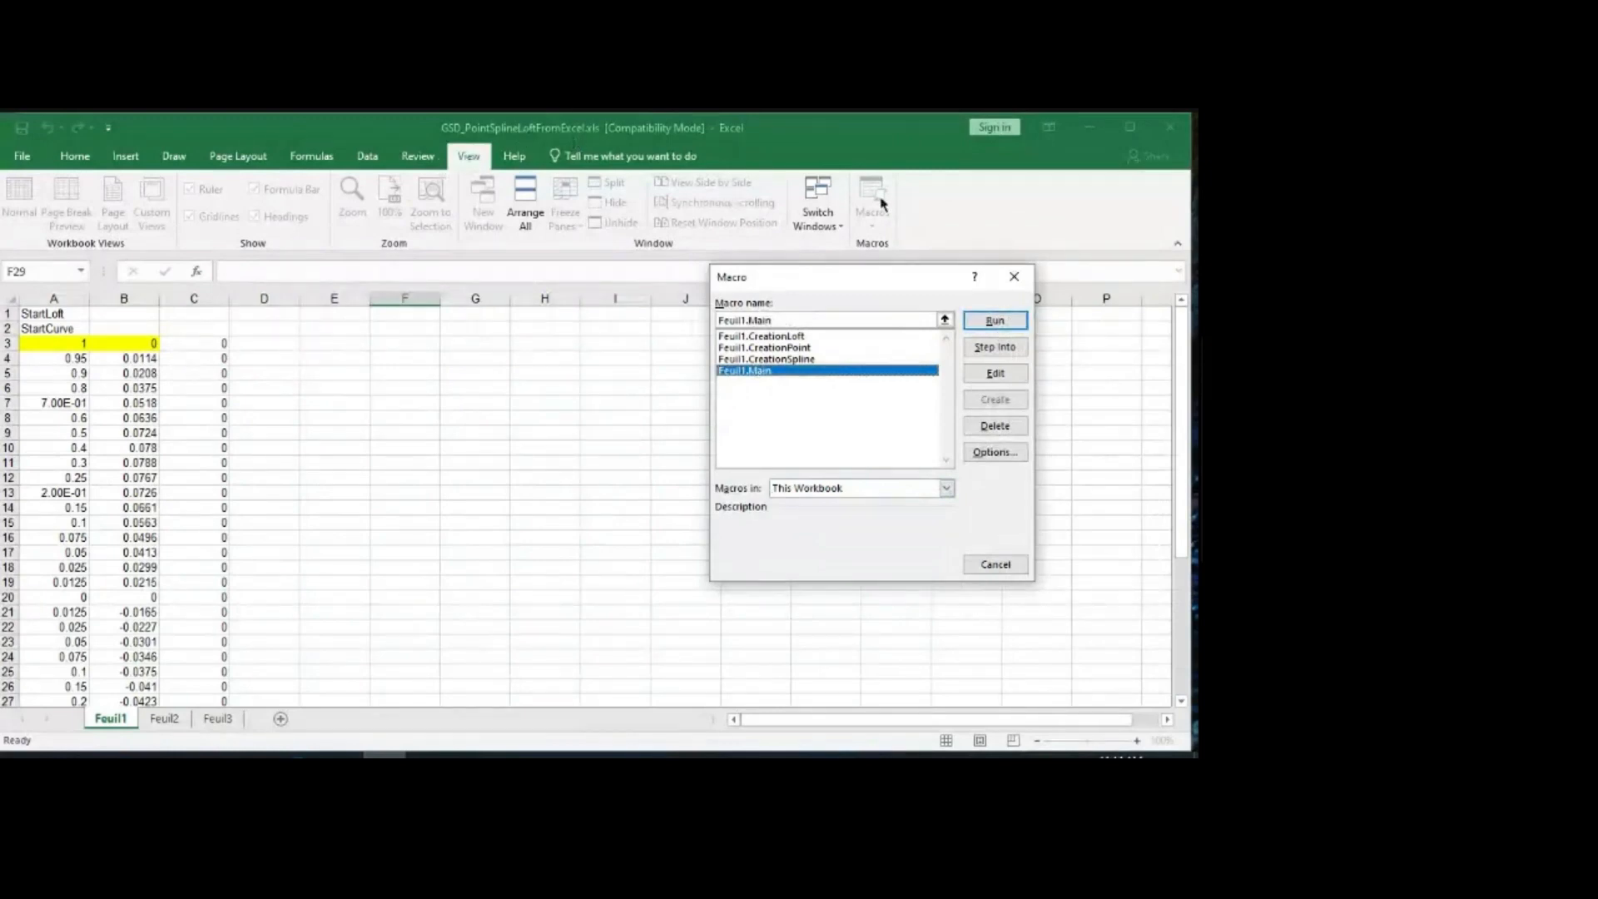
left_click_drag(874, 280, 854, 288)
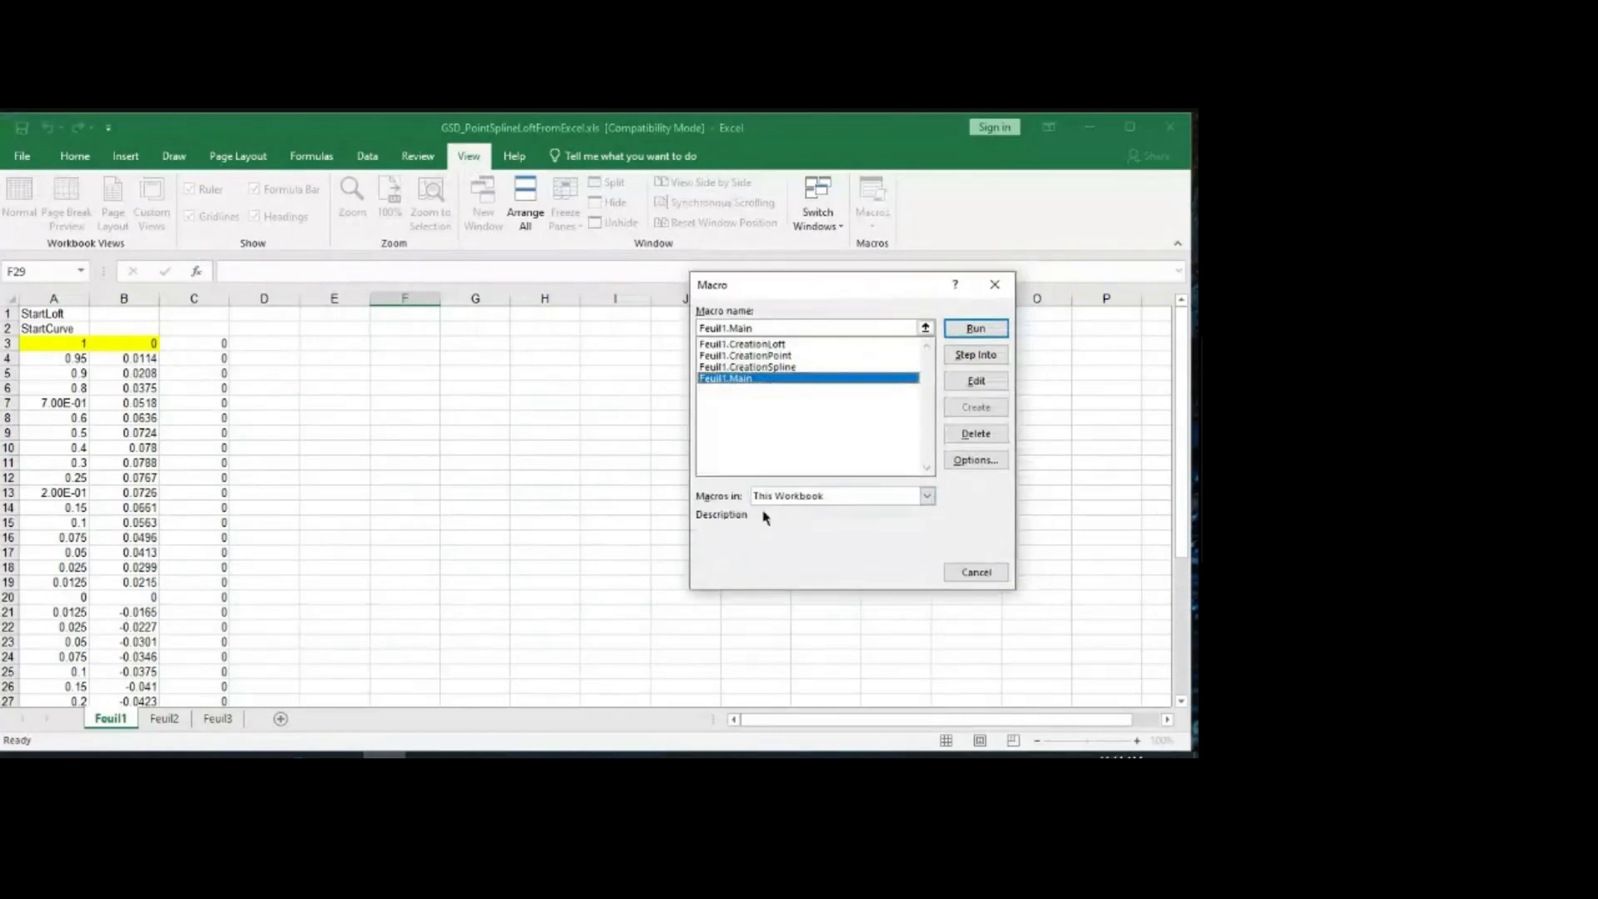
left_click(832, 504)
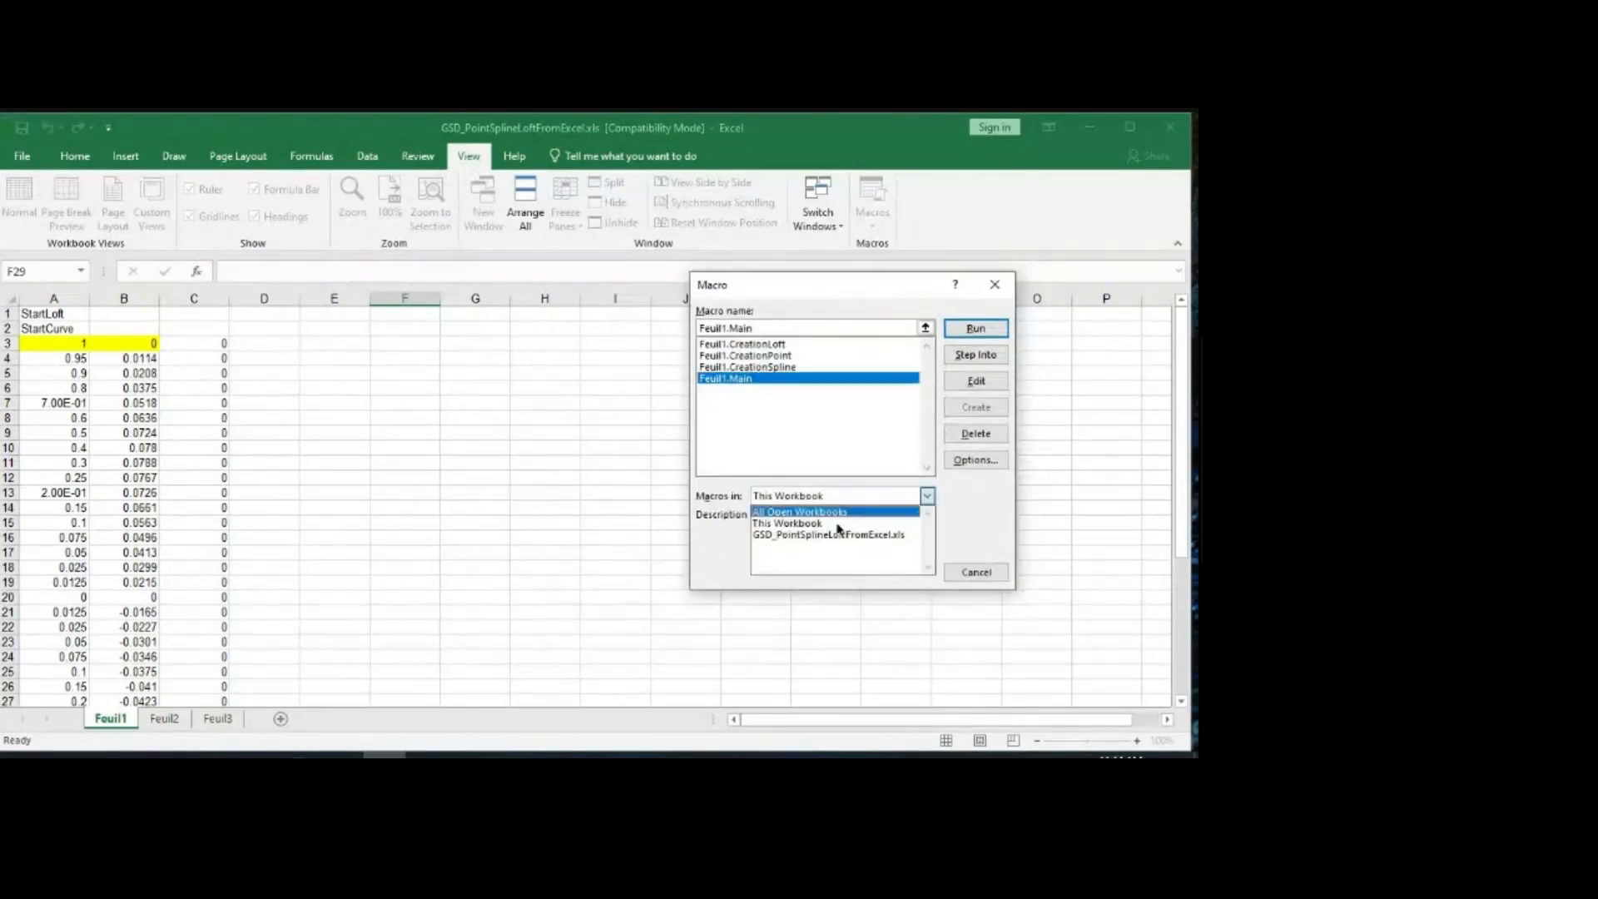
left_click(832, 522)
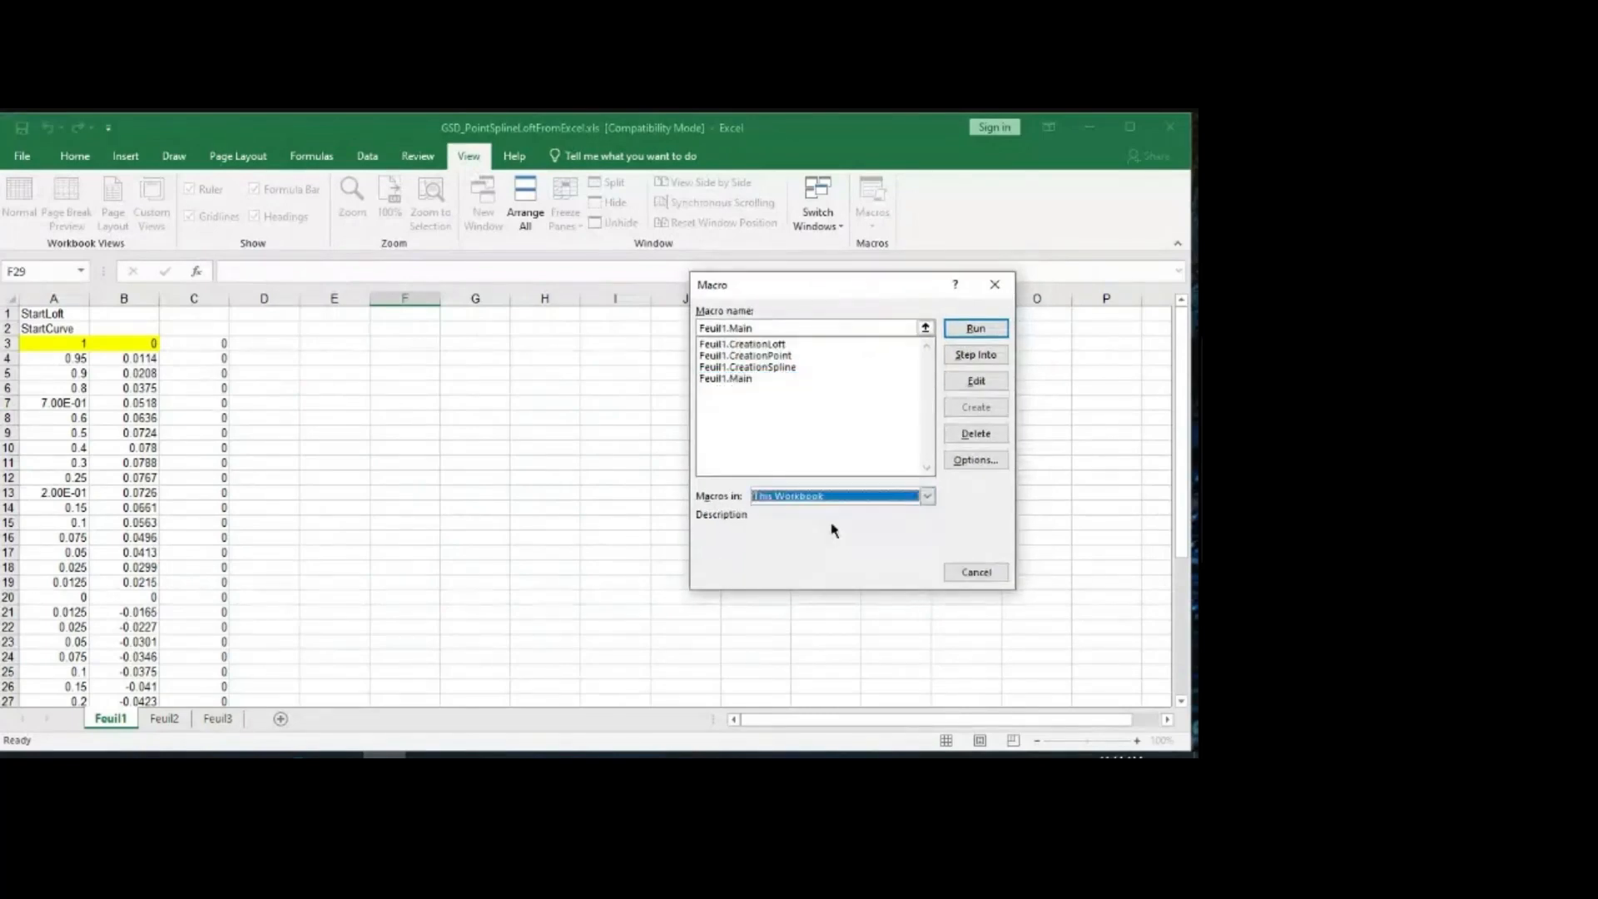
left_click(741, 379)
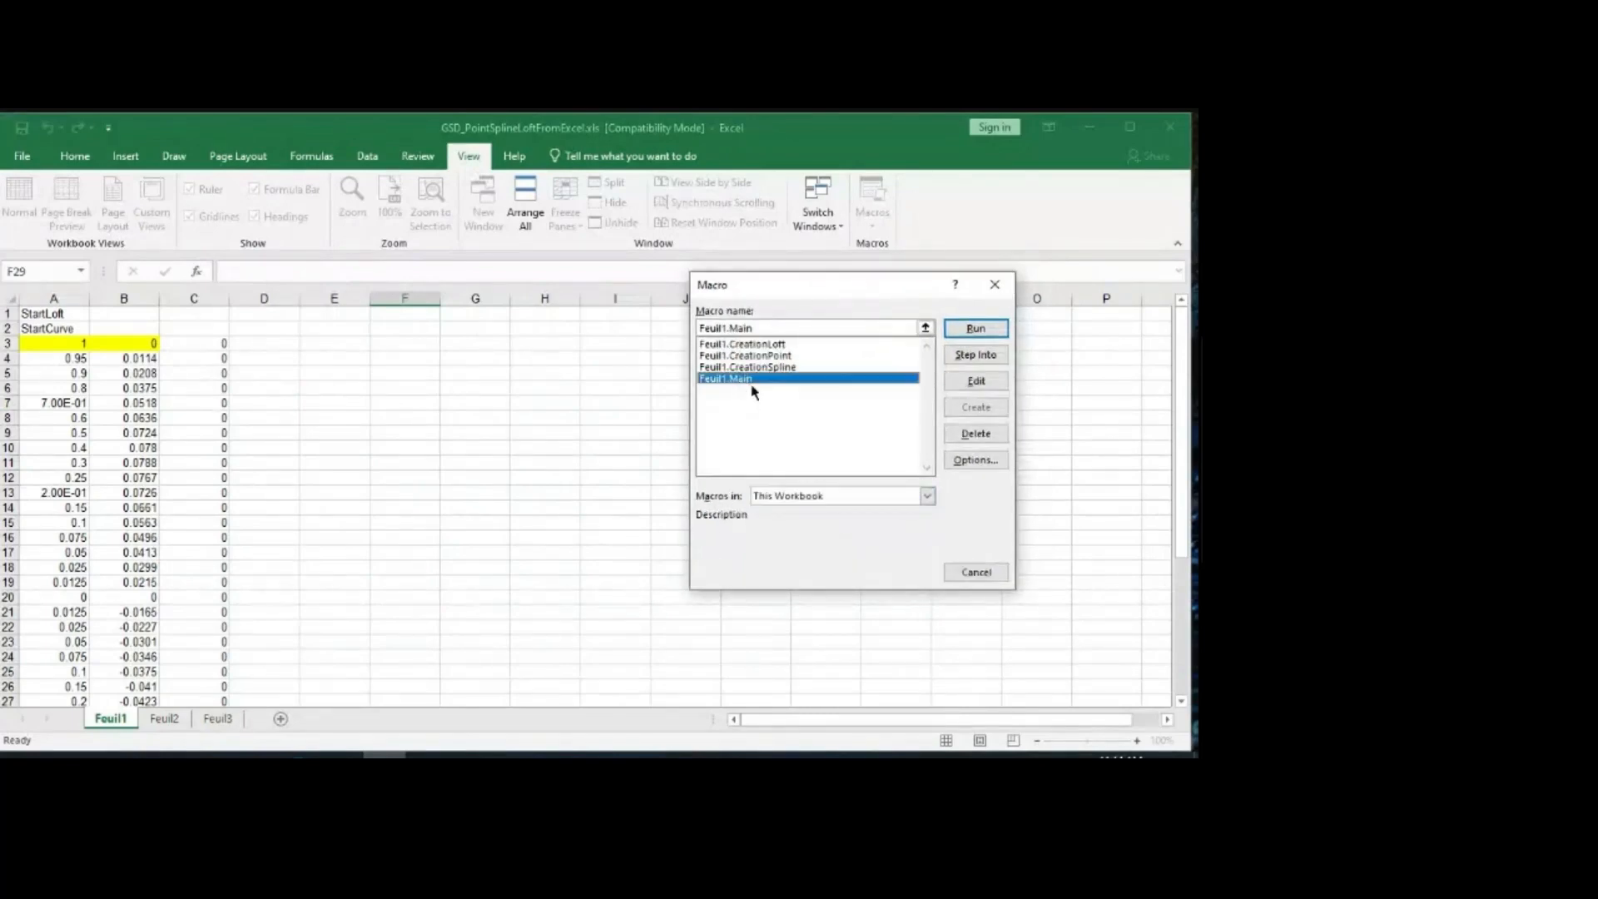
left_click(976, 328)
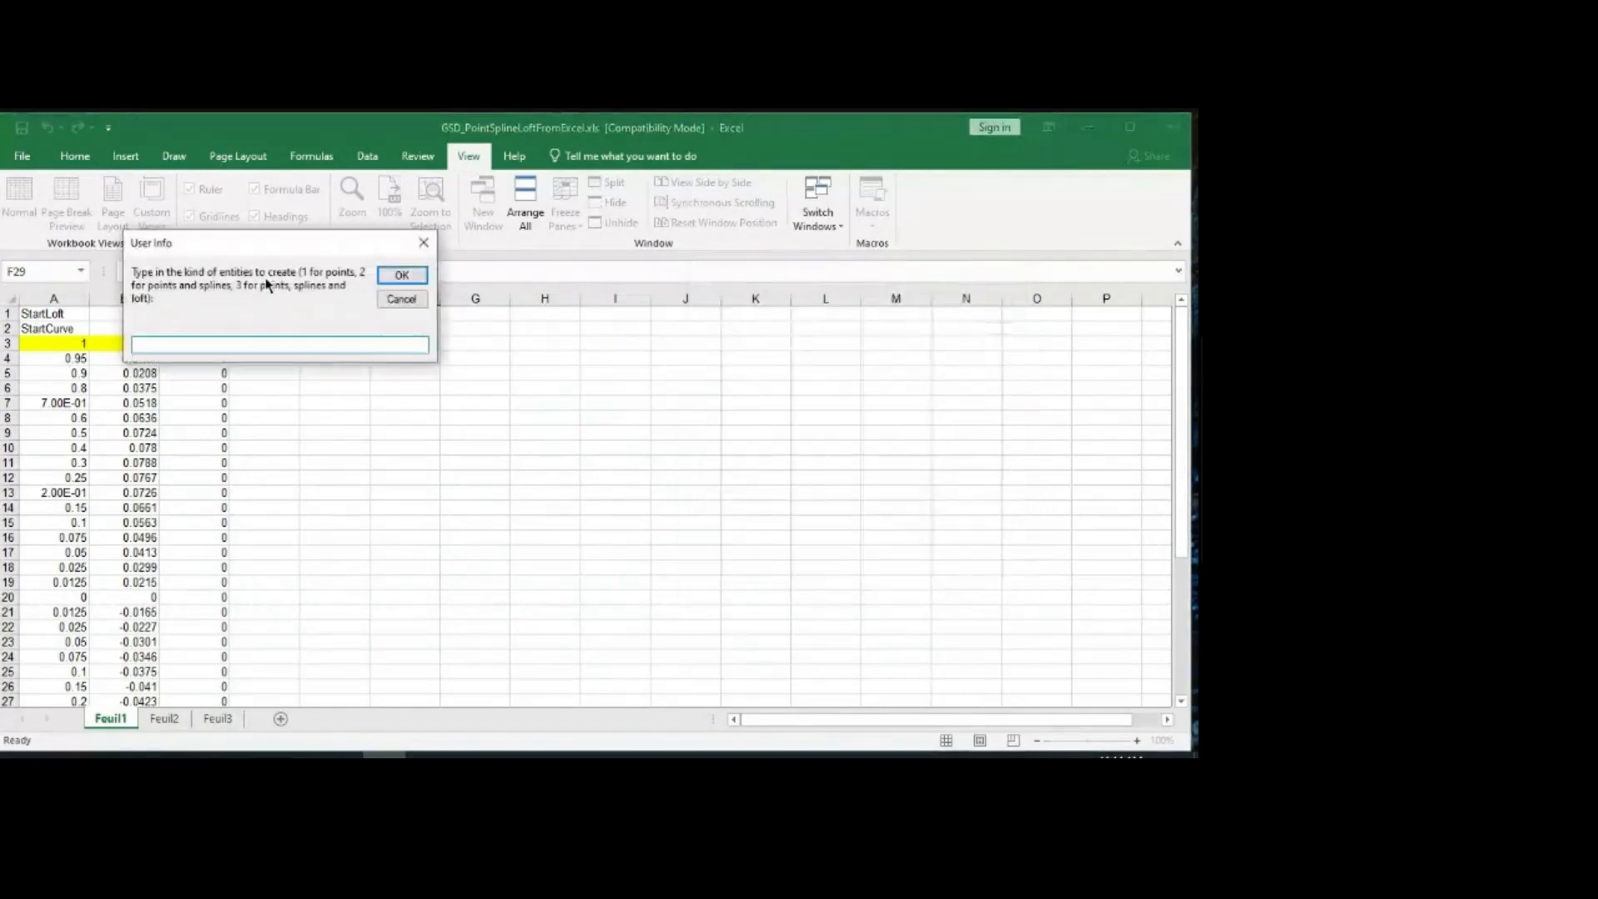
Step: Enter 3 as the kind of entities to create, for points, splines and loft, and confirm
left_click_drag(284, 250, 527, 334)
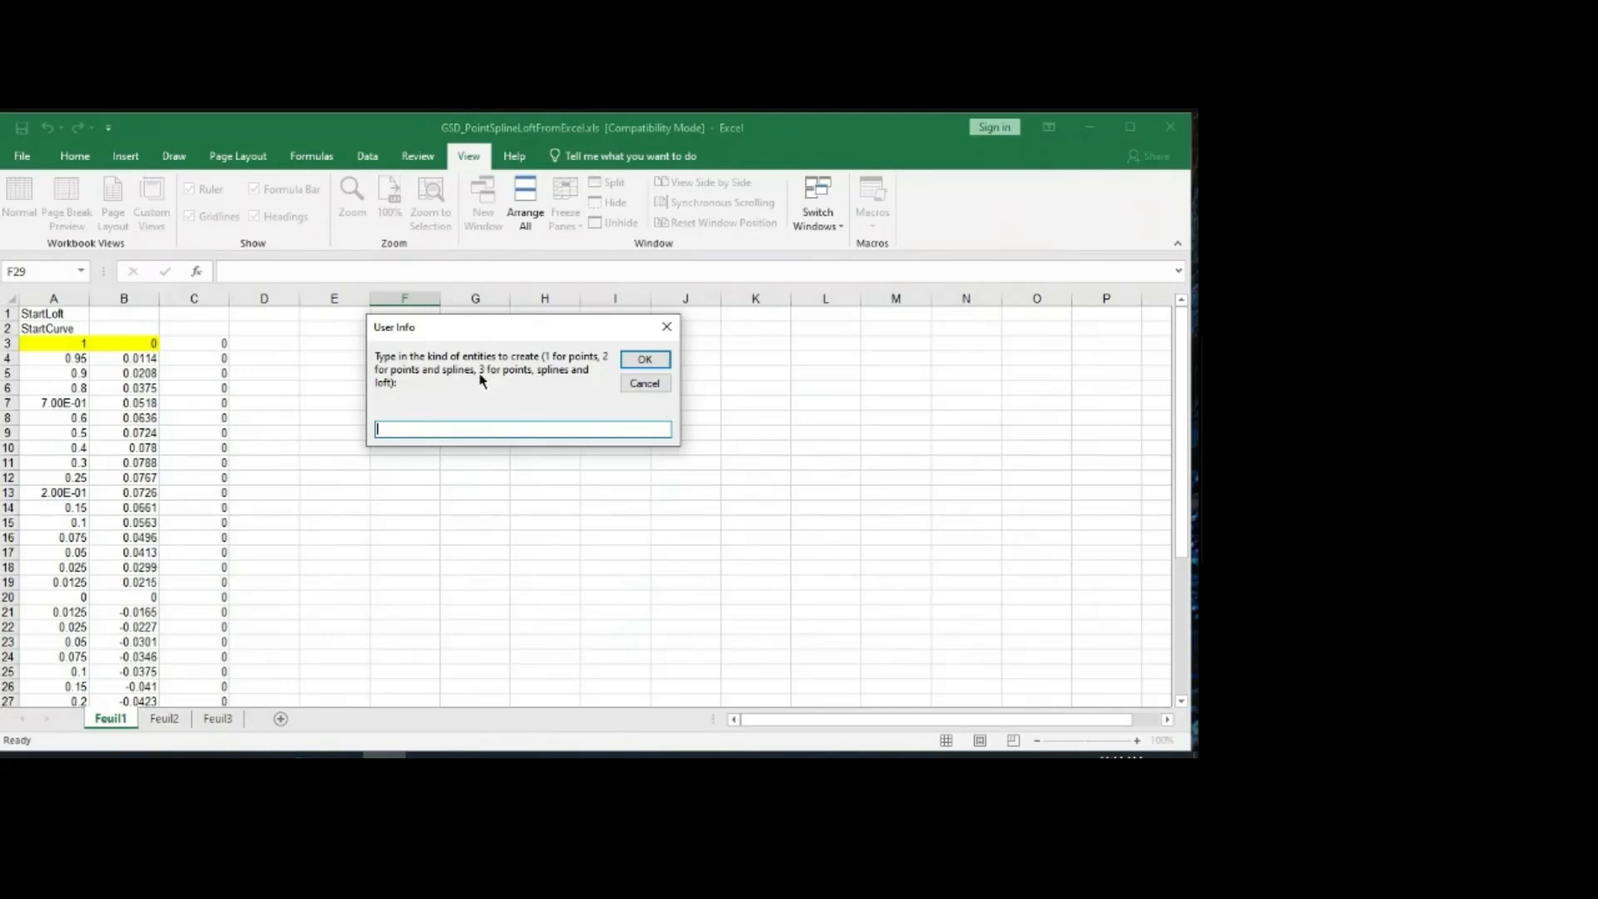
type("3")
left_click(645, 361)
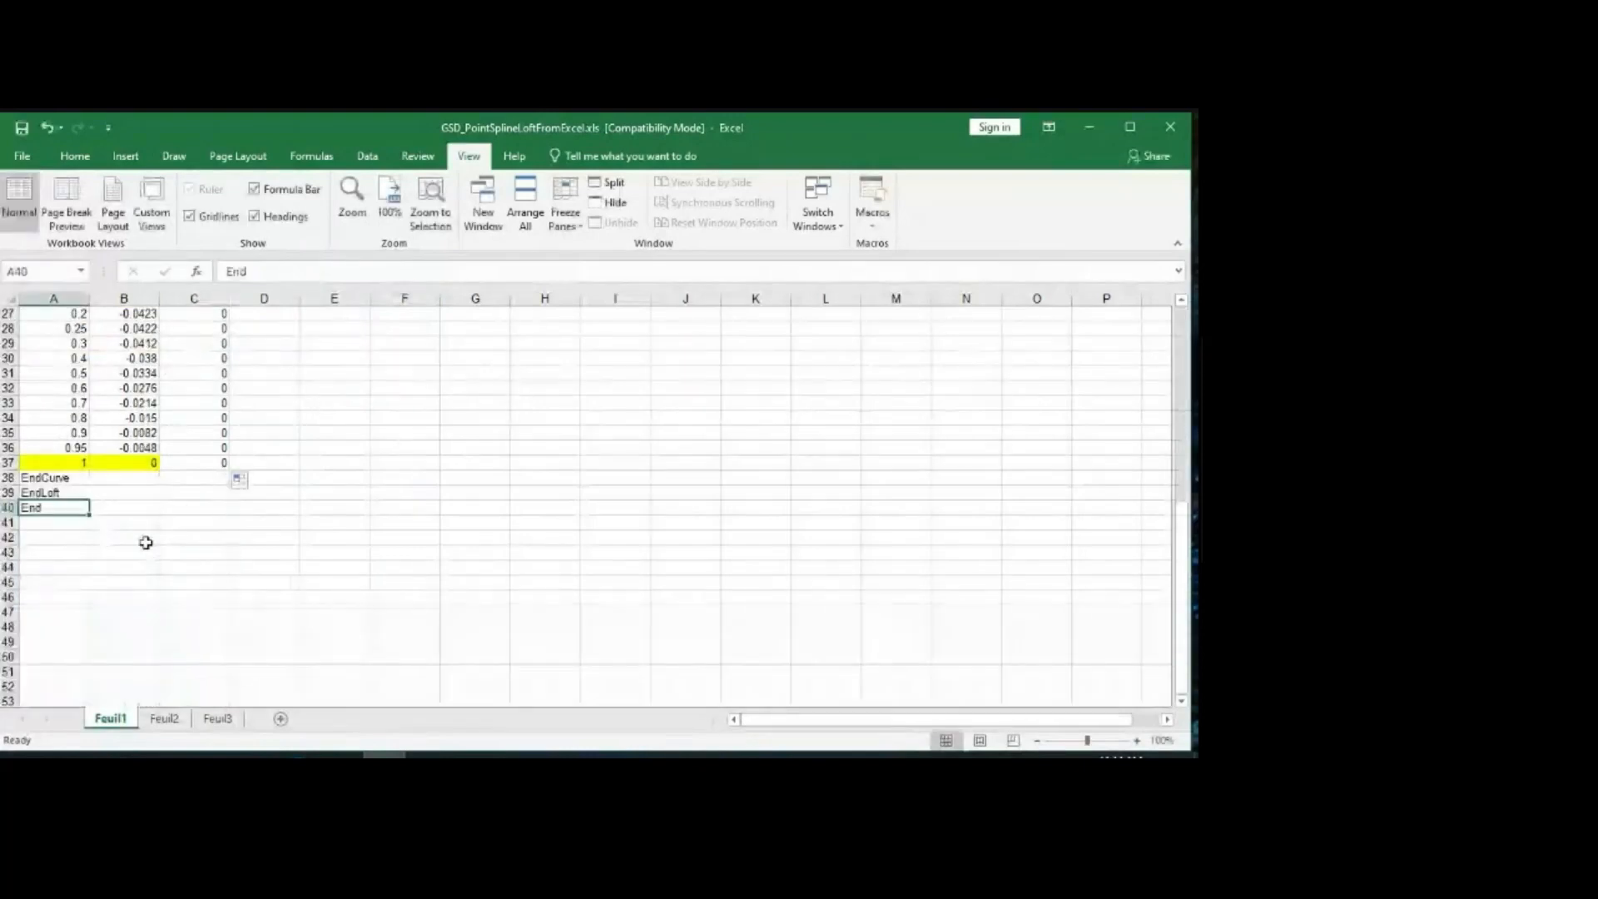
Step: Switch to Part1 in CATIA V5 and examine the imported GeometryFromExcel points and airfoil curve, fitted in view
left_click(169, 754)
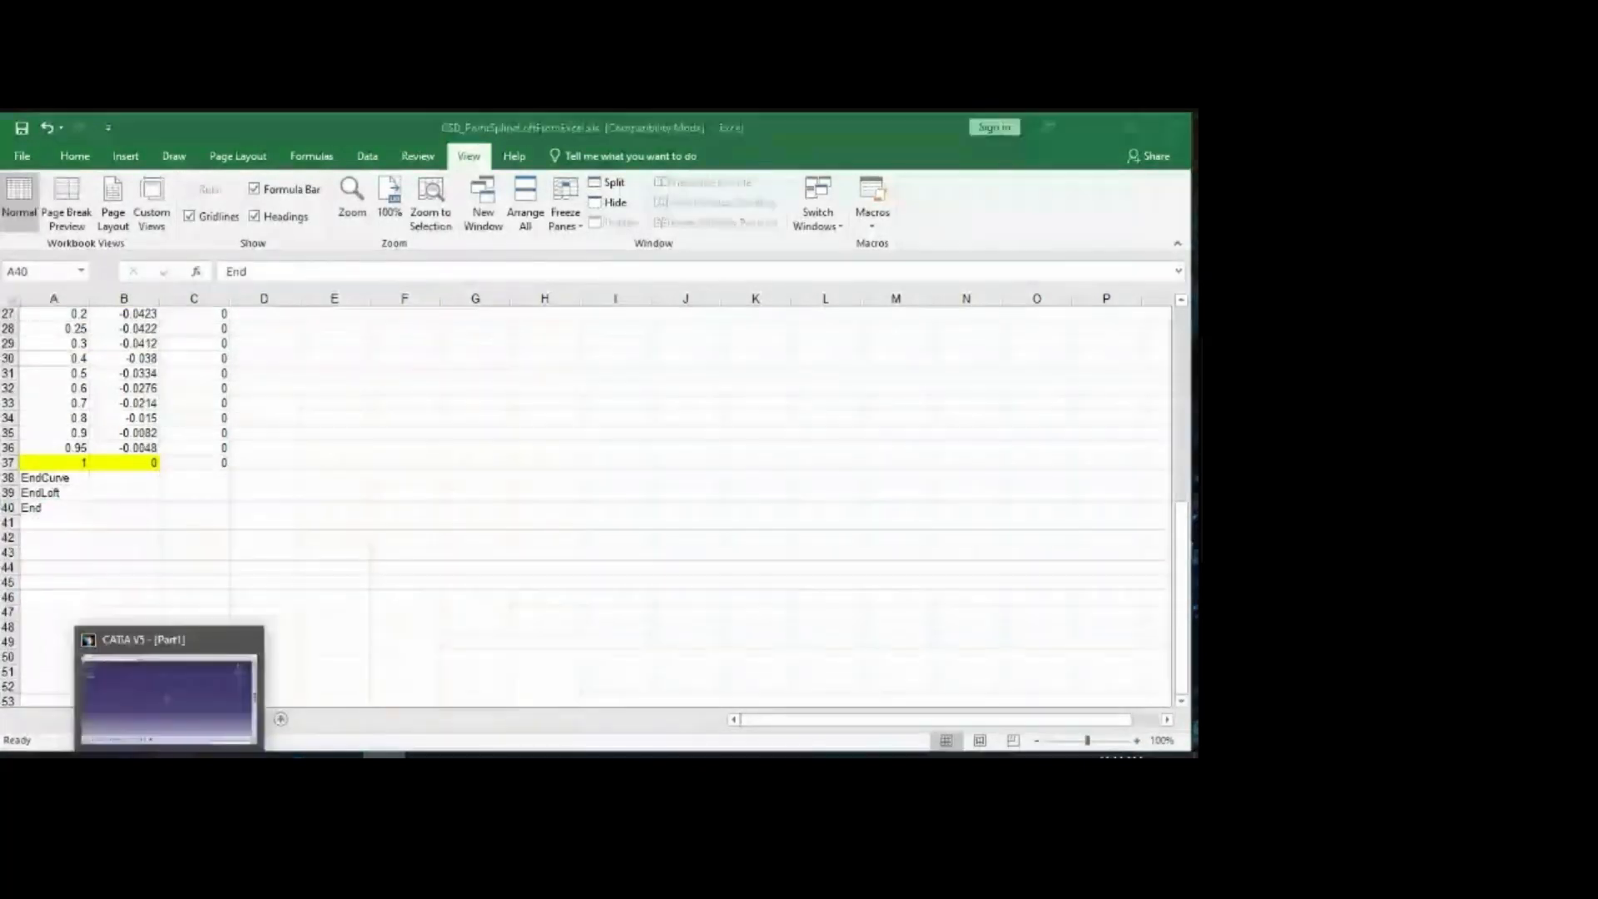
left_click(169, 699)
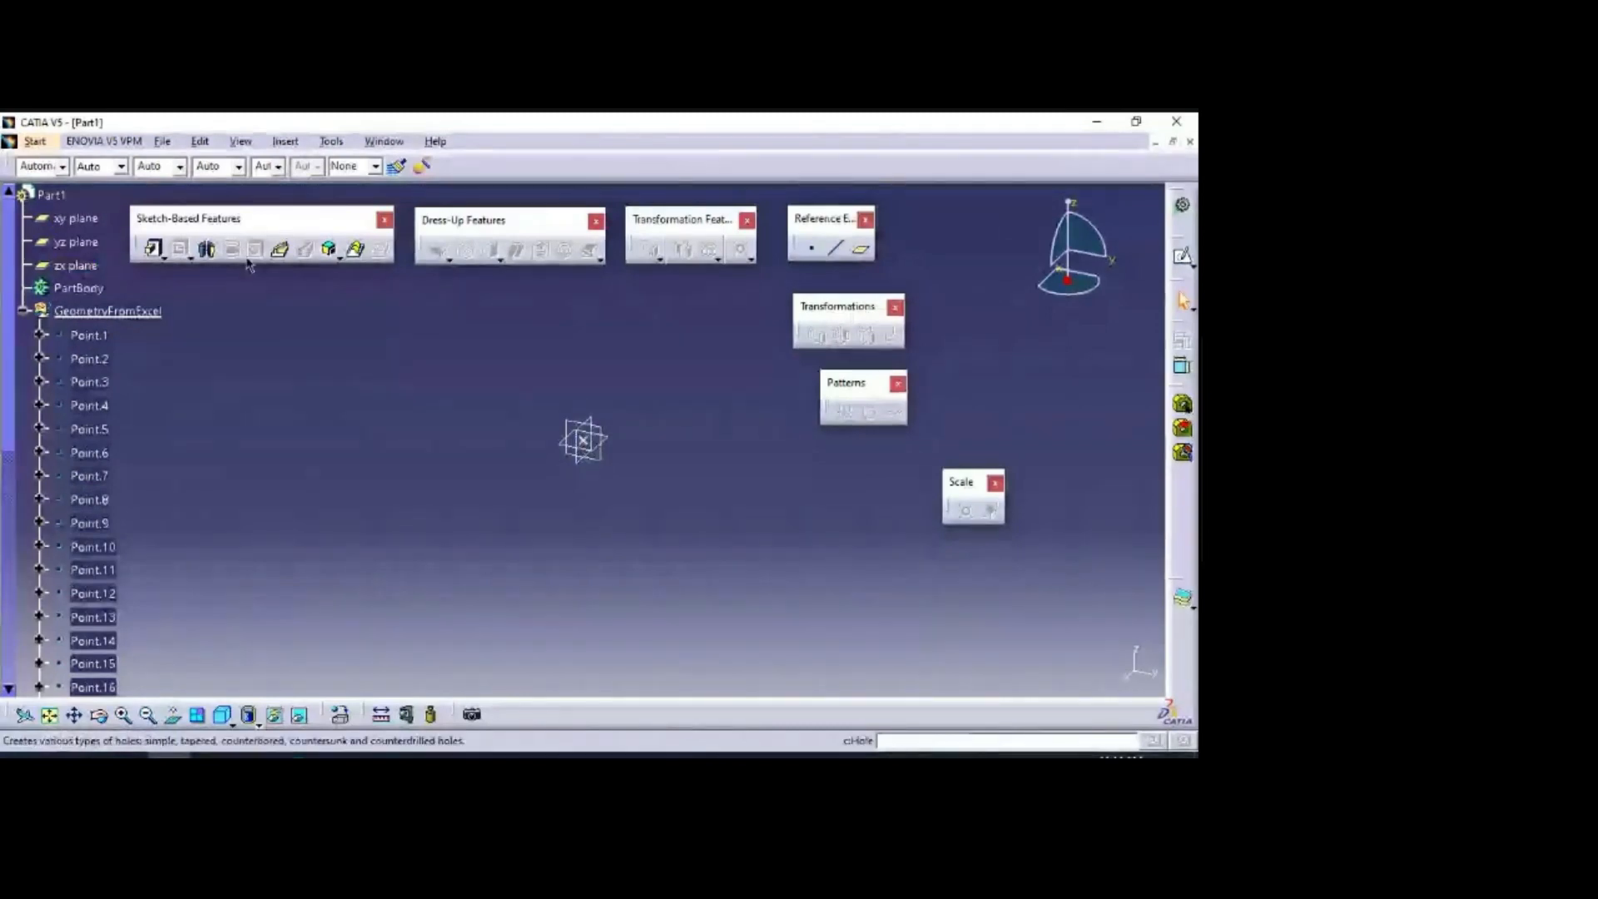
left_click(51, 717)
middle_click_drag(515, 441, 408, 549)
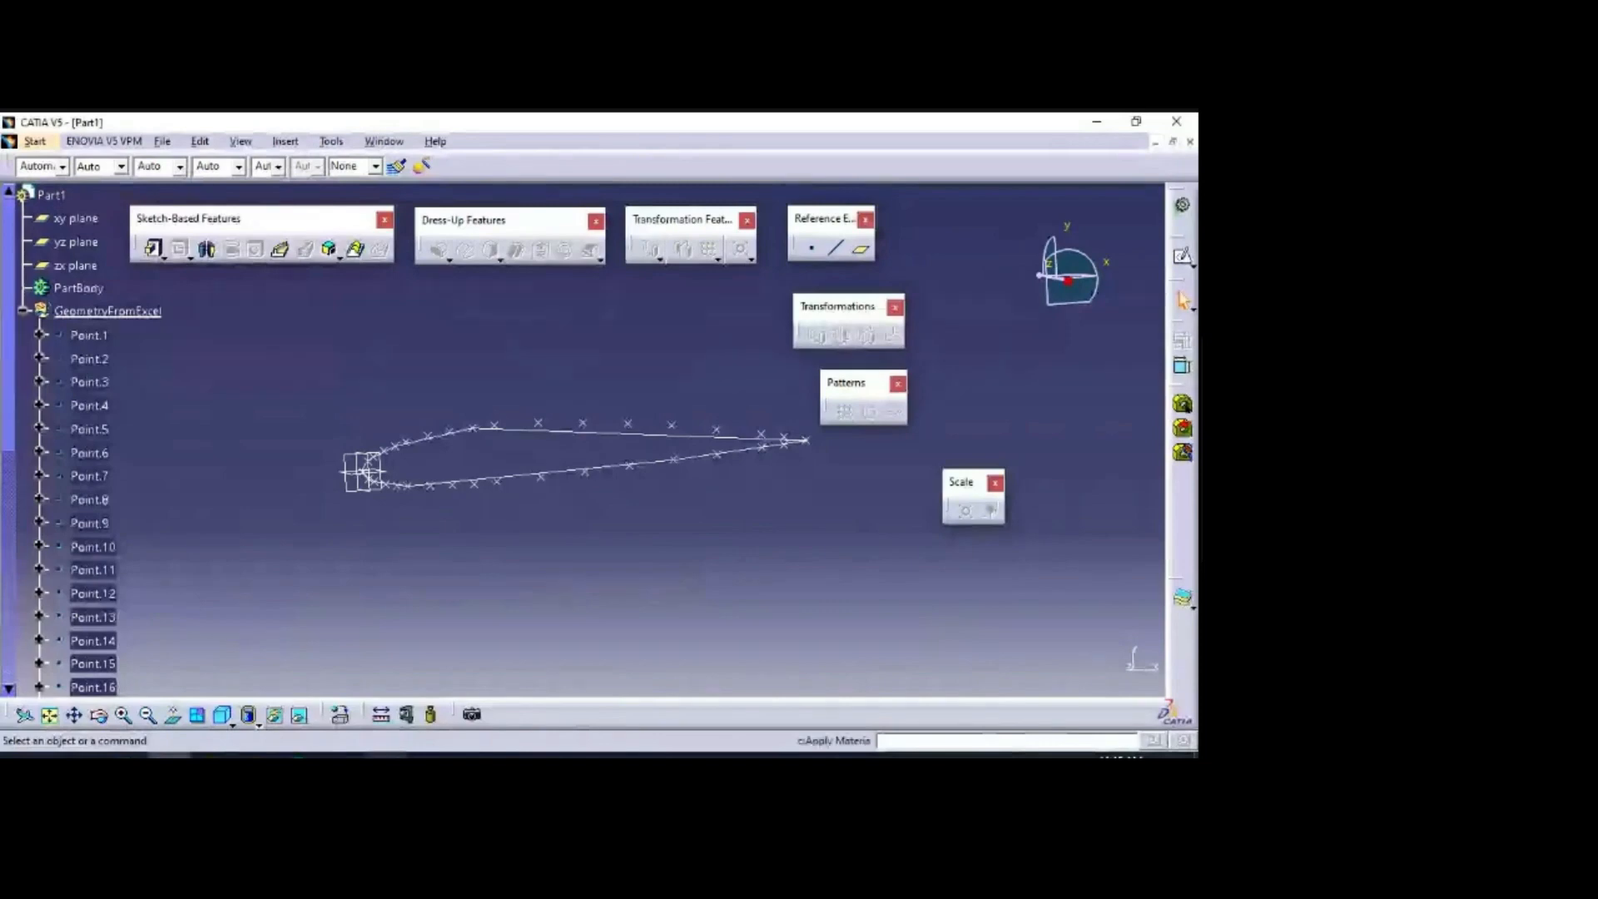
Step: Recheck the coordinate rows in Excel against the airfoil in CATIA V5, inspecting its points and spline up close
left_click(385, 754)
scroll(89, 538, "up", 7)
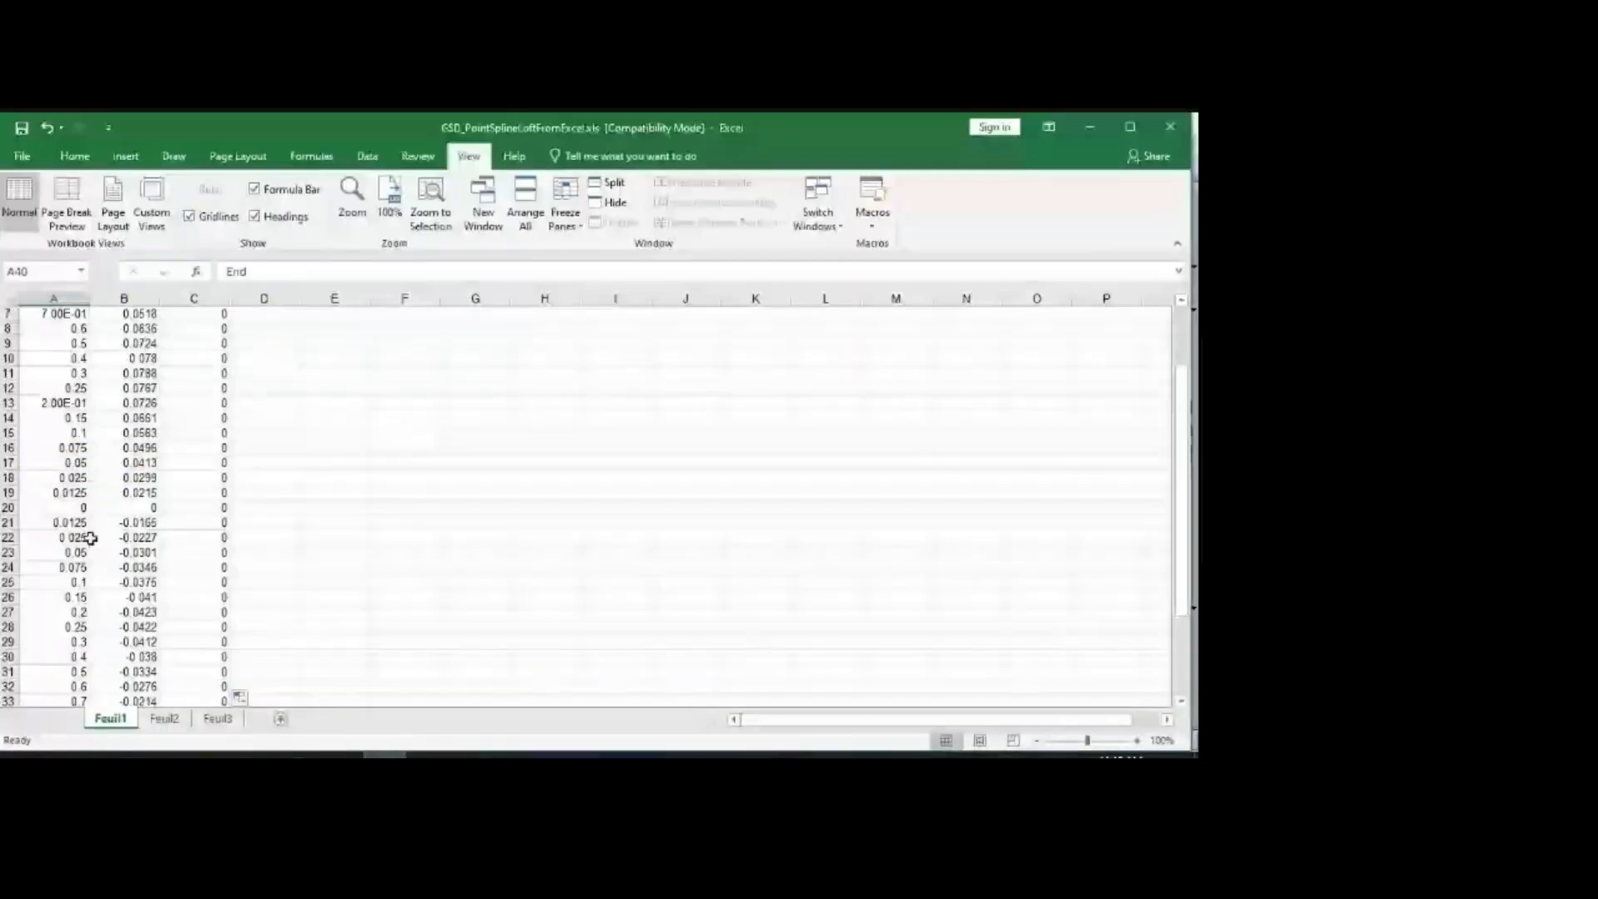
scroll(89, 538, "up", 2)
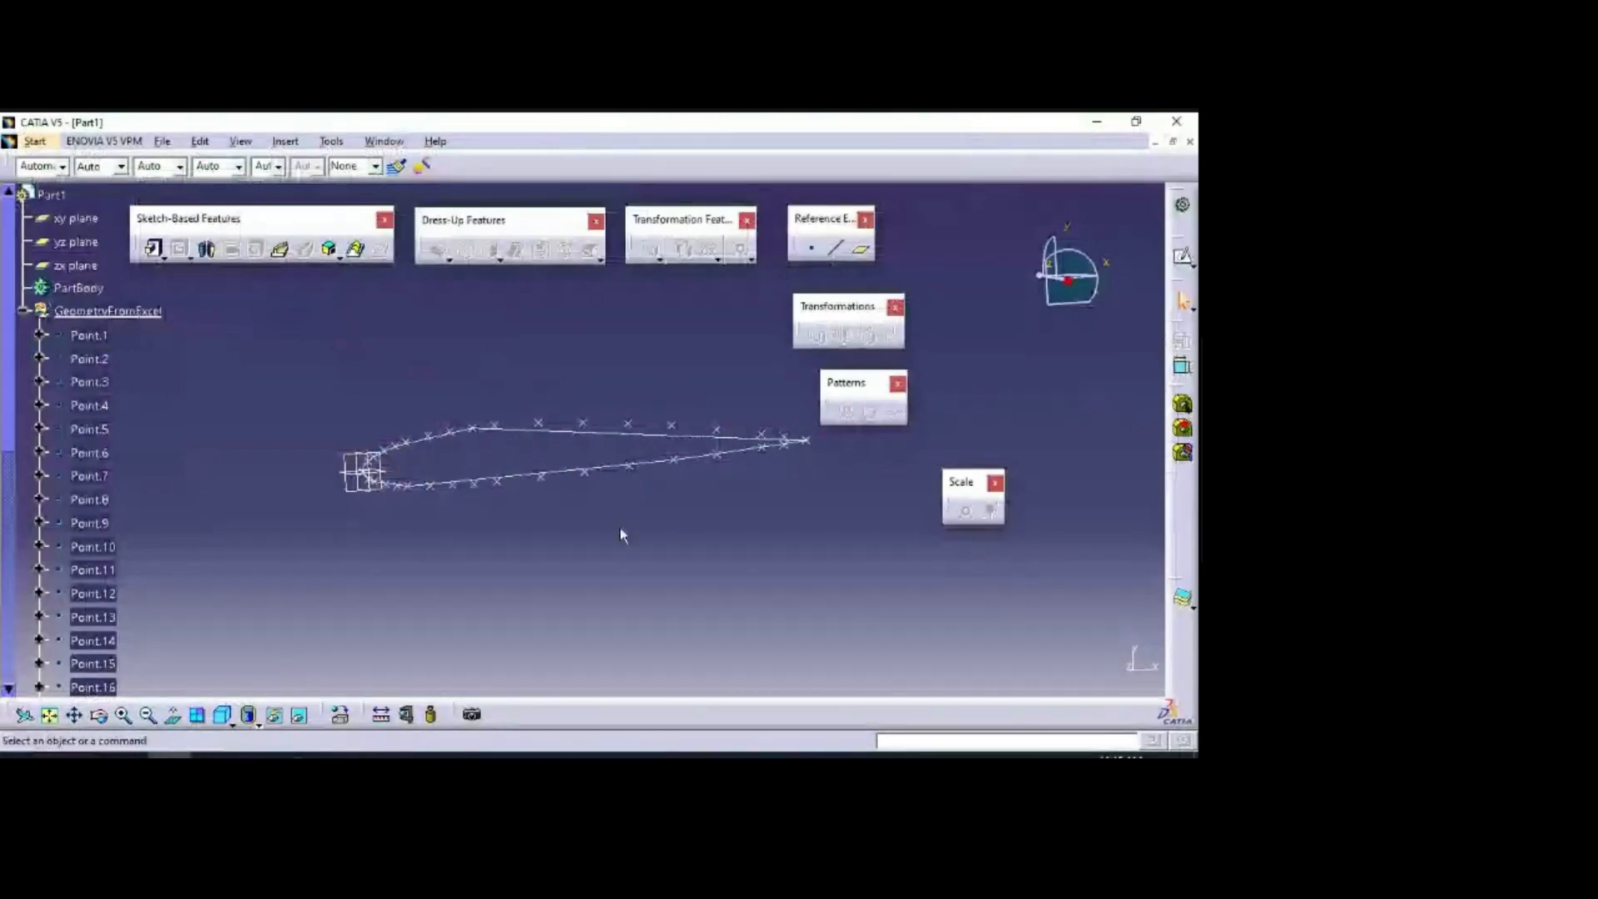
middle_click_drag(621, 535, 622, 474)
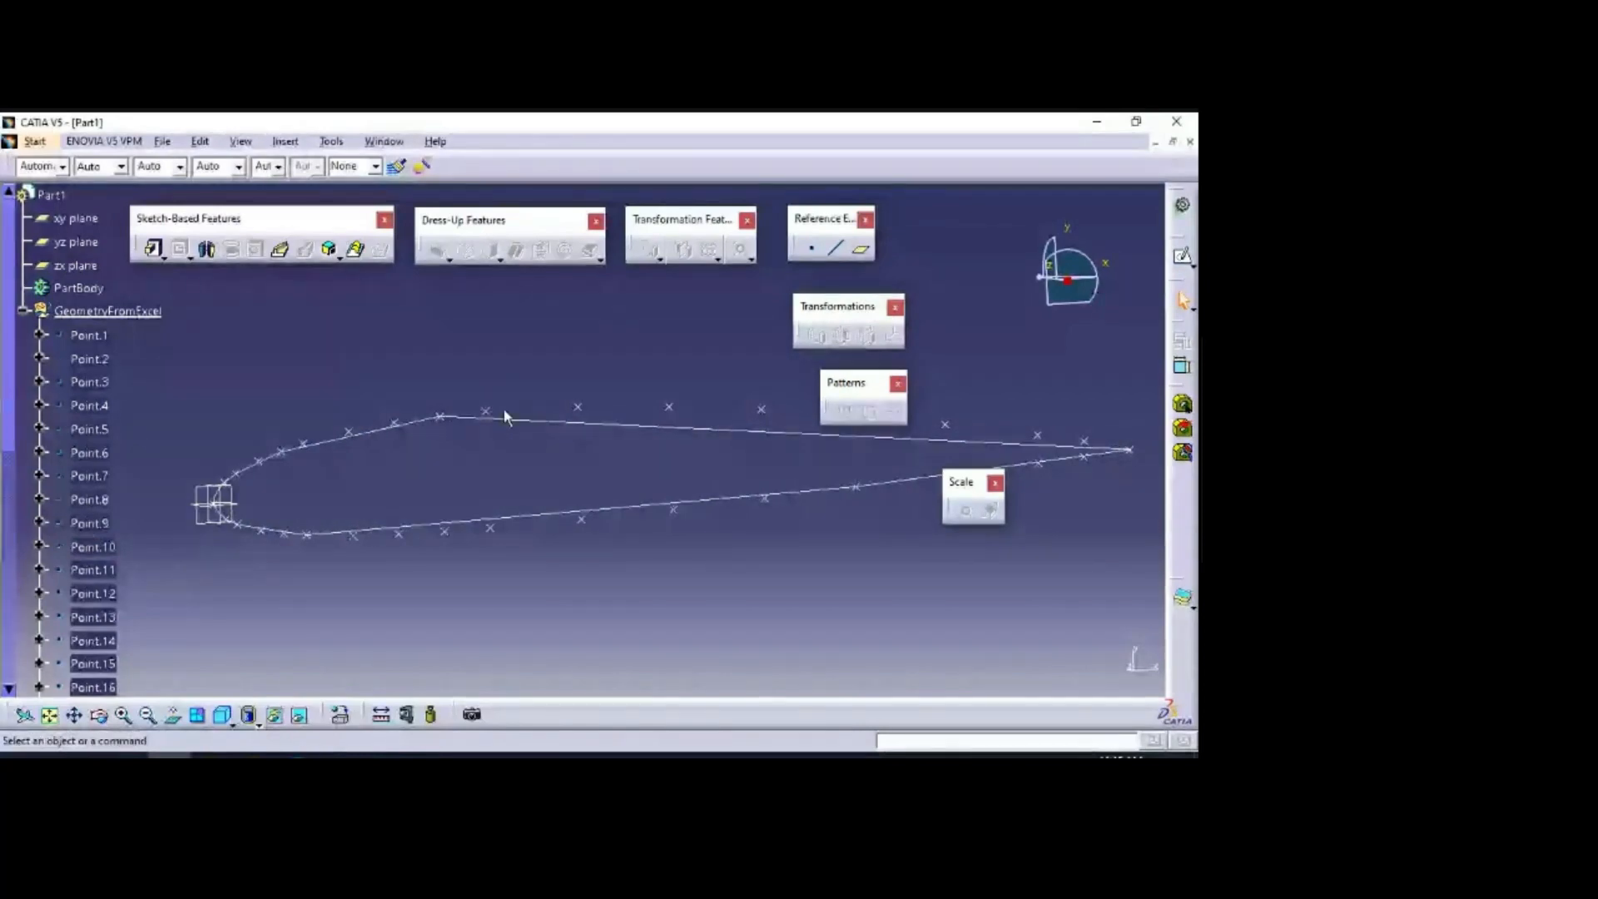
mouse_move(507, 339)
middle_mouse_down()
mouse_move(509, 378)
mouse_move(545, 349)
mouse_move(506, 356)
middle_mouse_up()
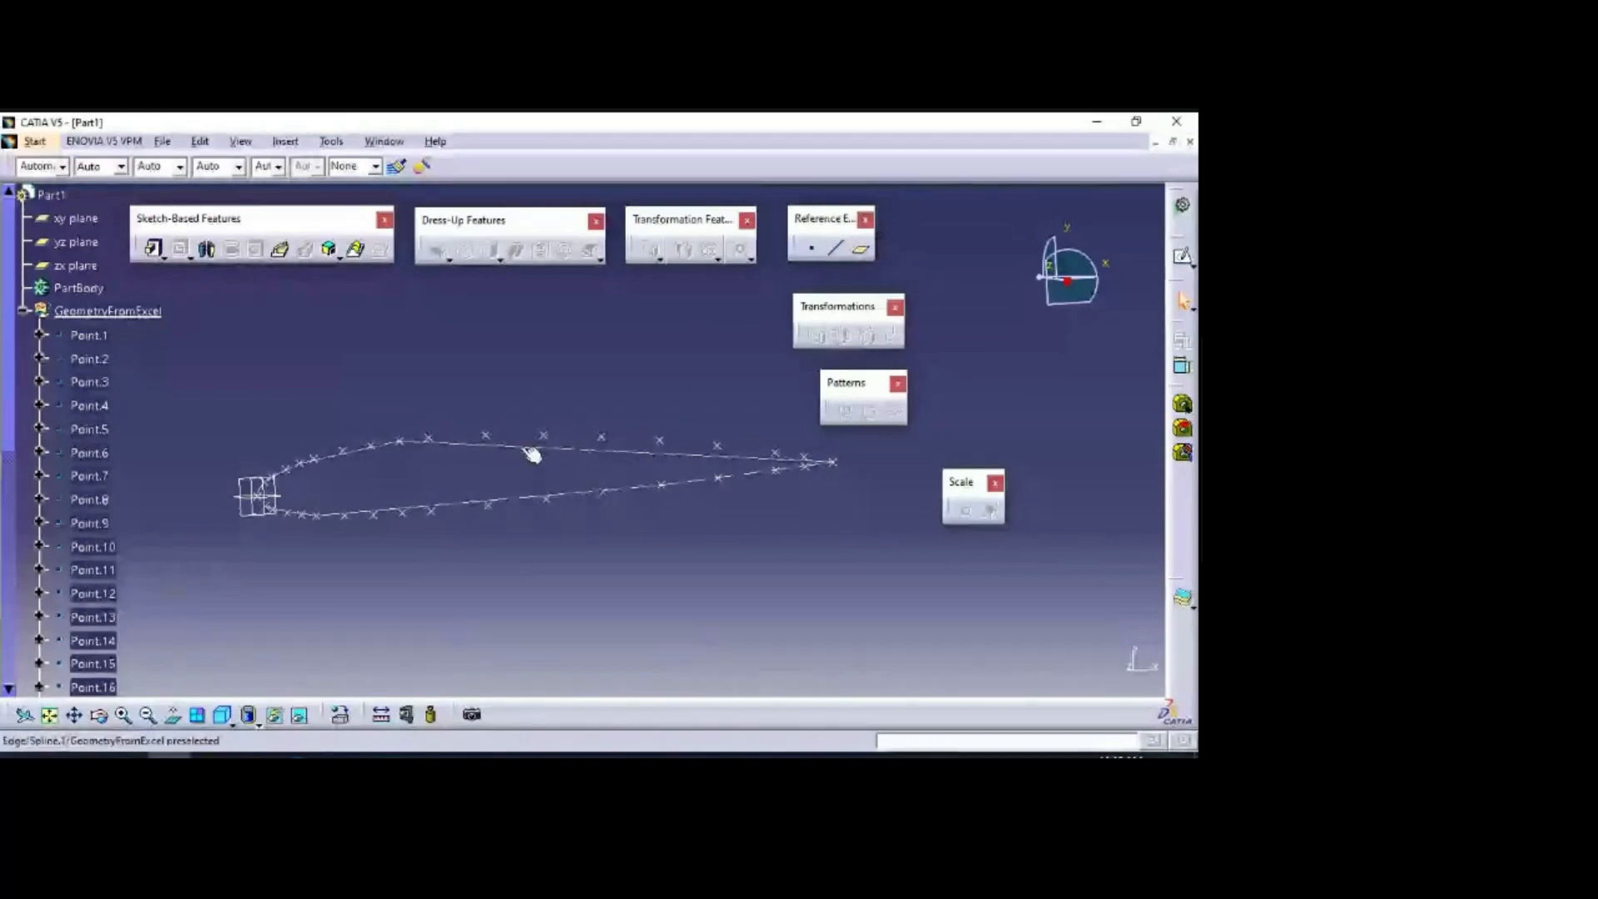
middle_click_drag(547, 446, 1121, 322)
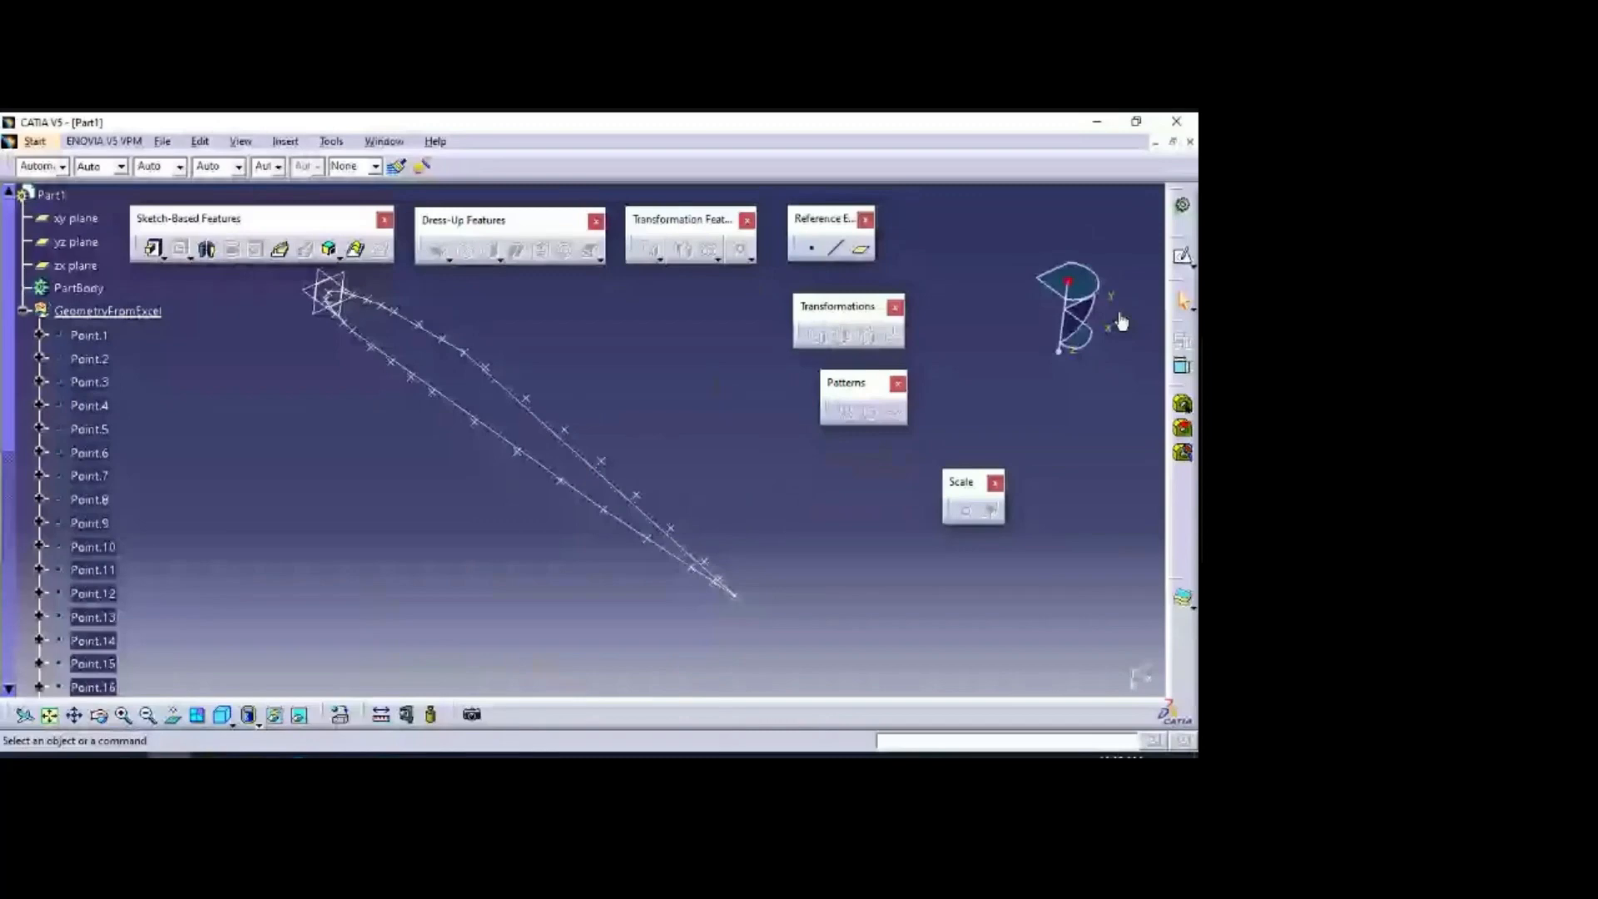
left_click(1182, 255)
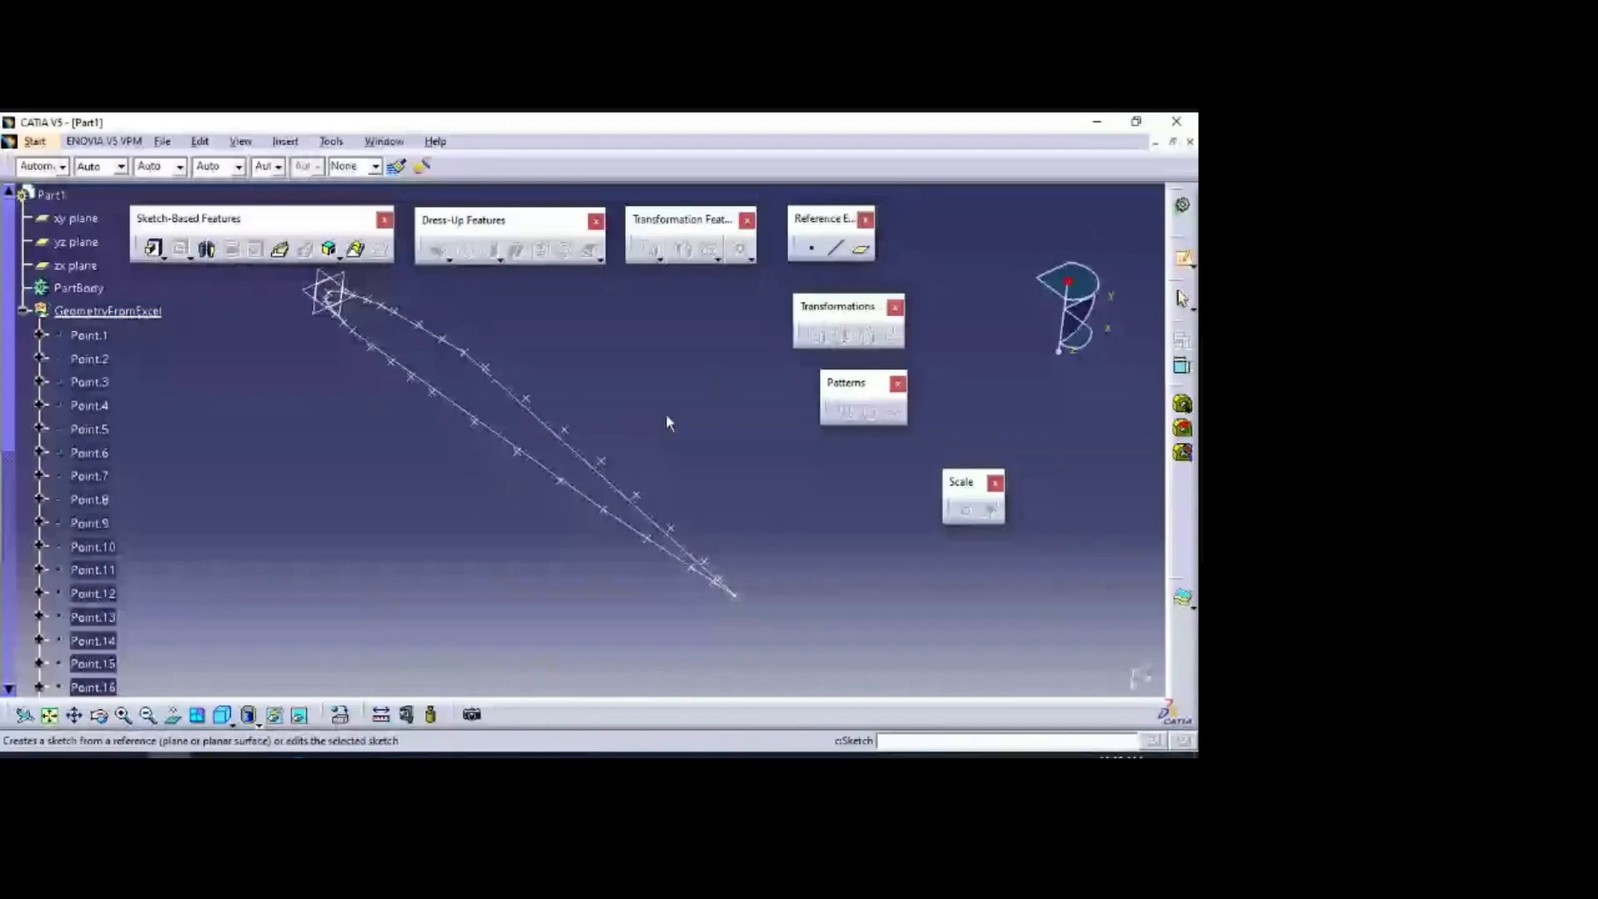
middle_click_drag(666, 418, 489, 338)
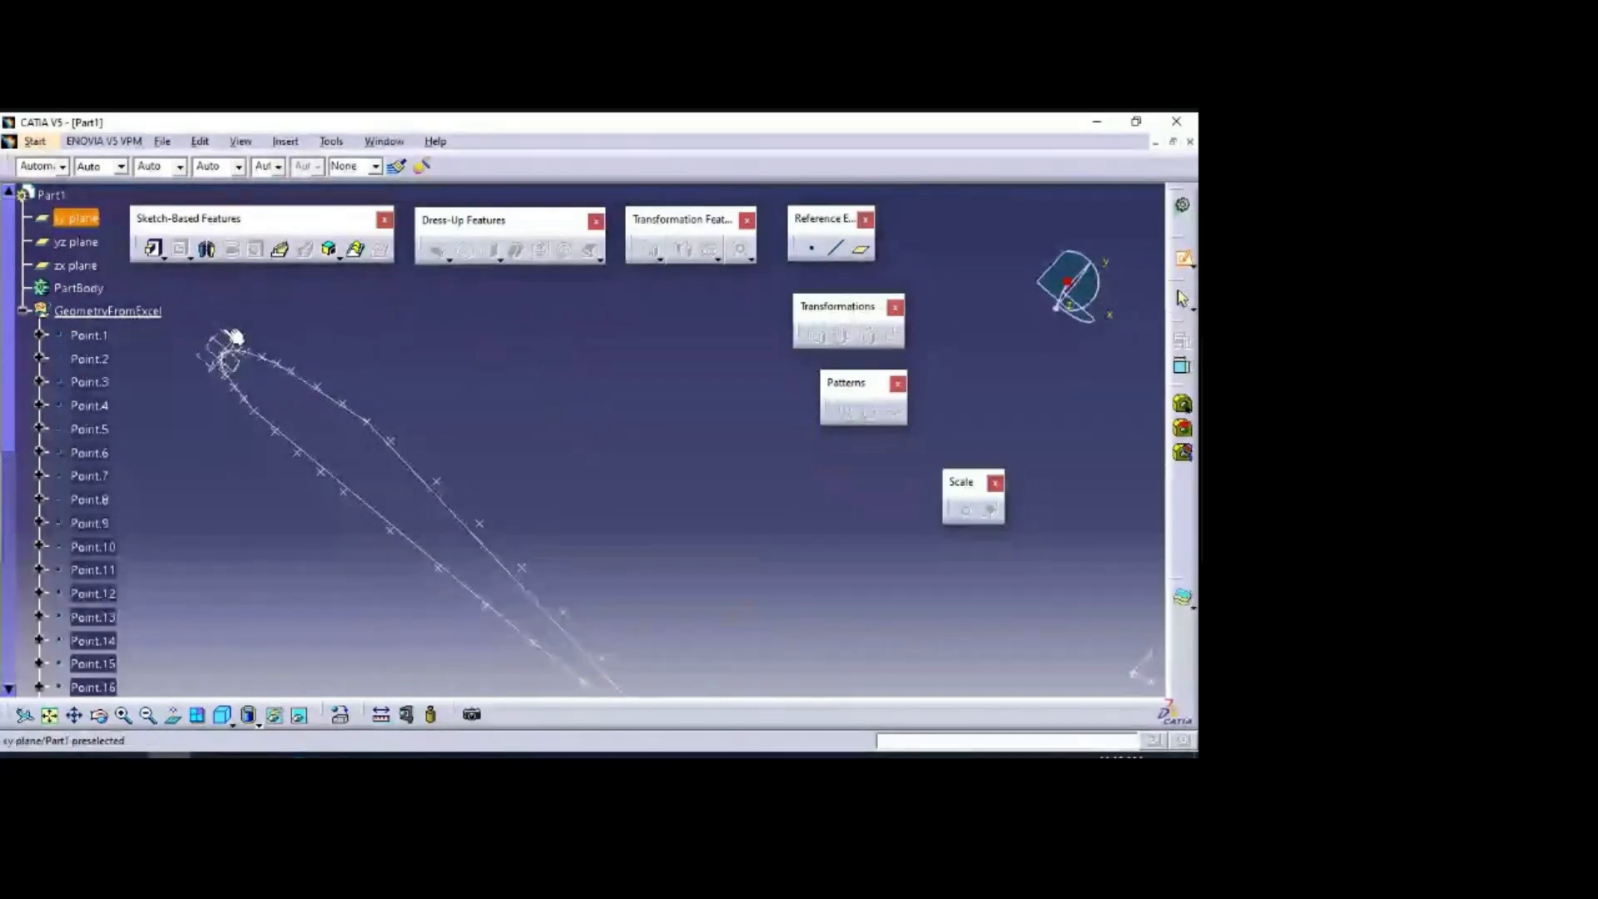
left_click(233, 336)
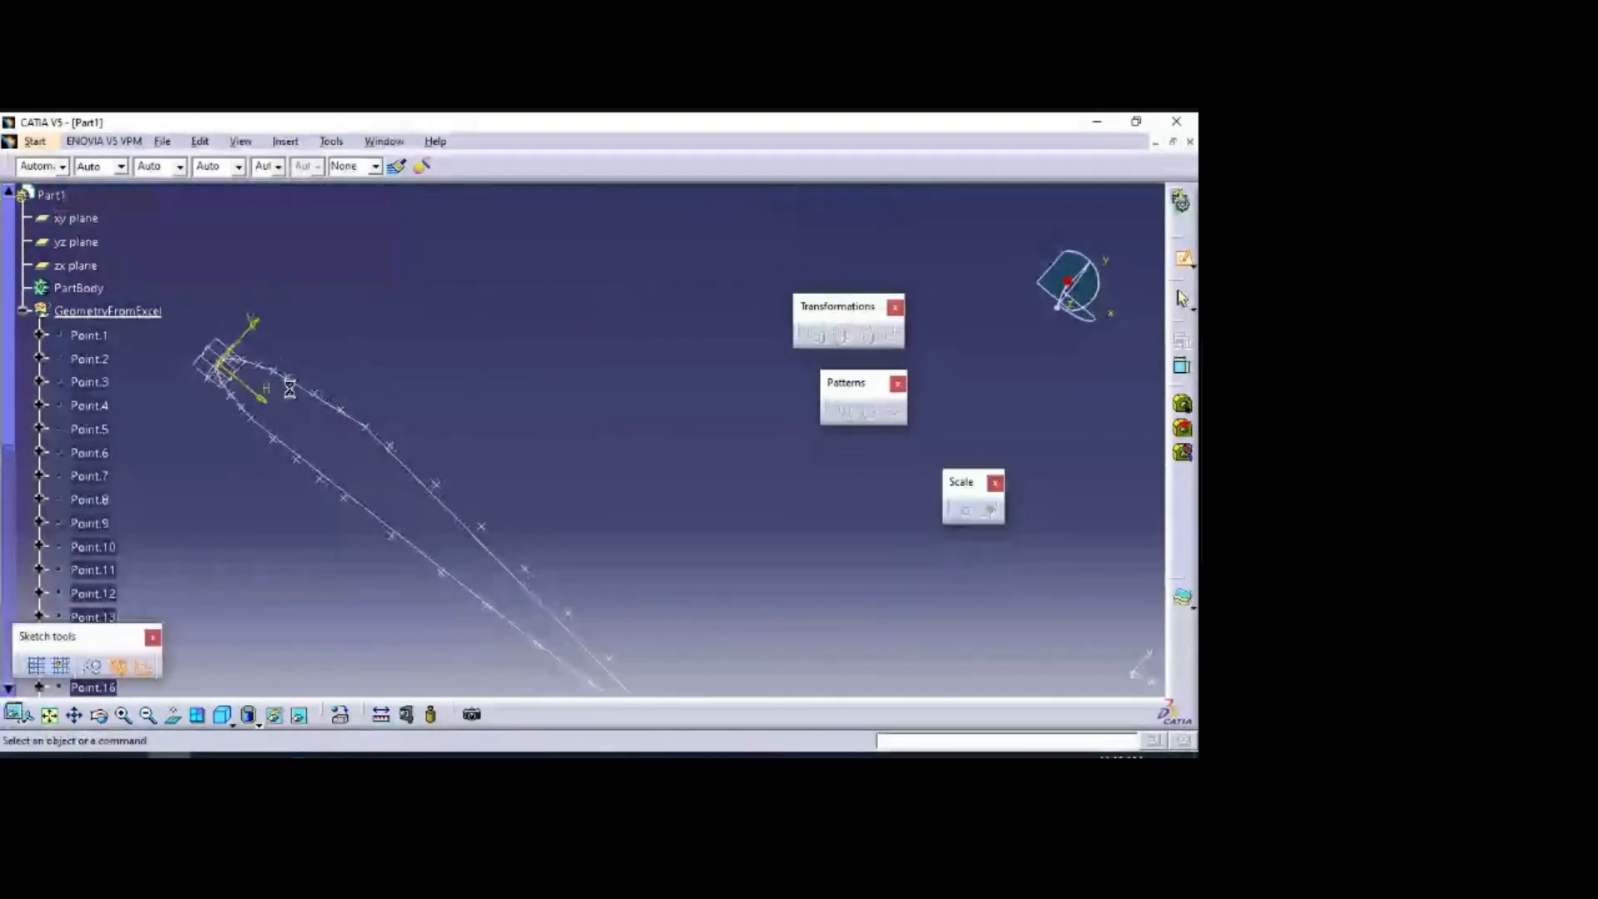
left_click(1178, 520)
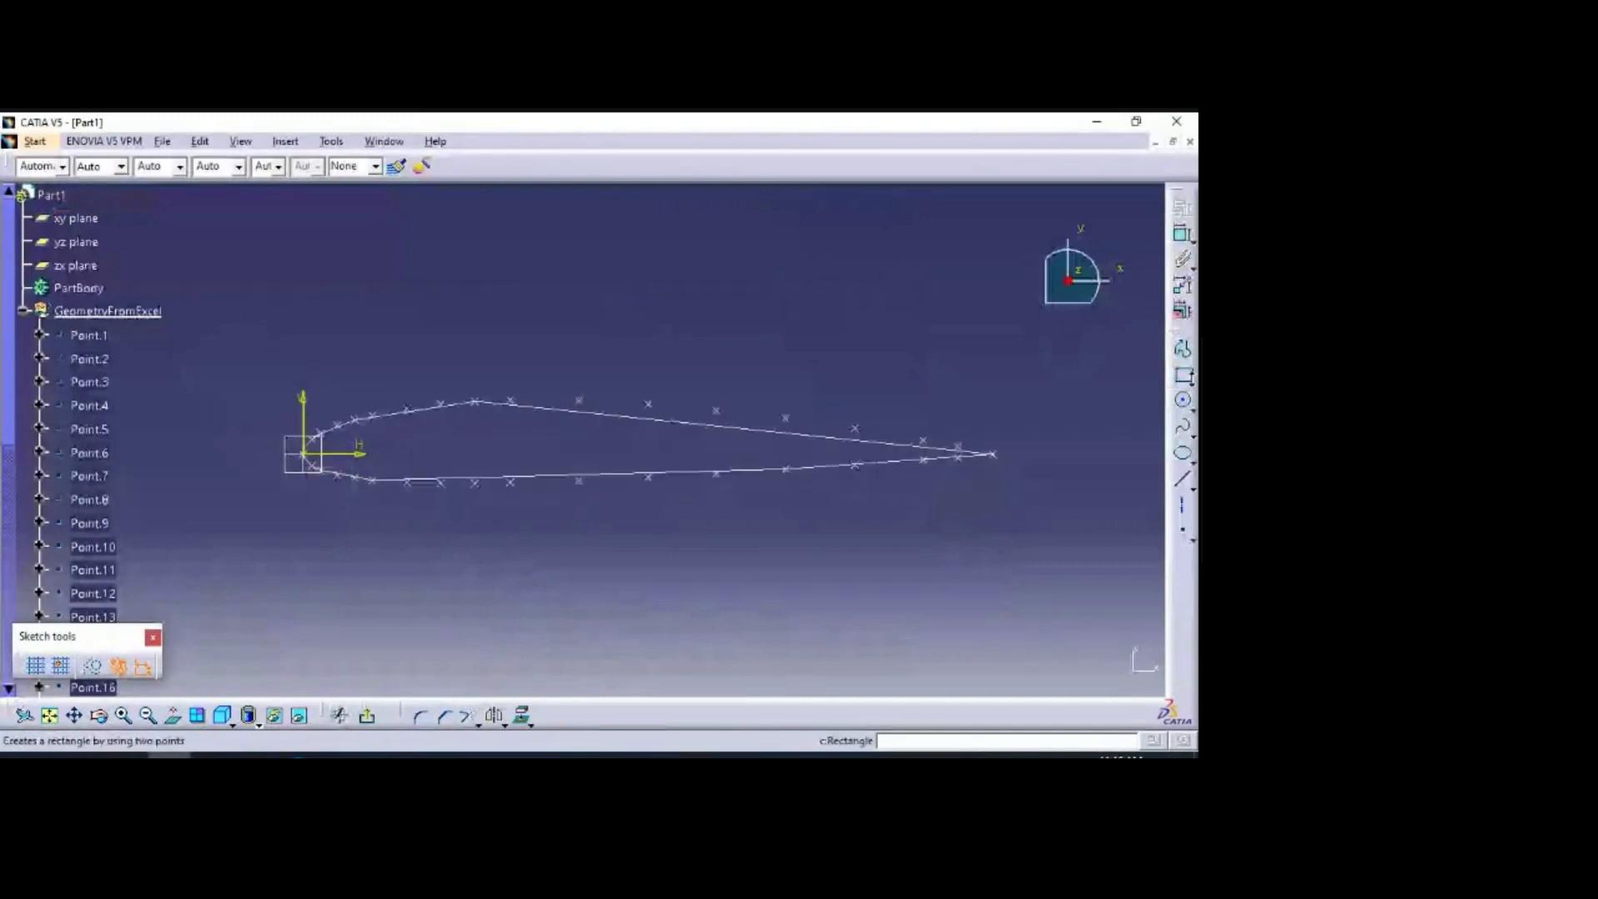
left_click(1181, 505)
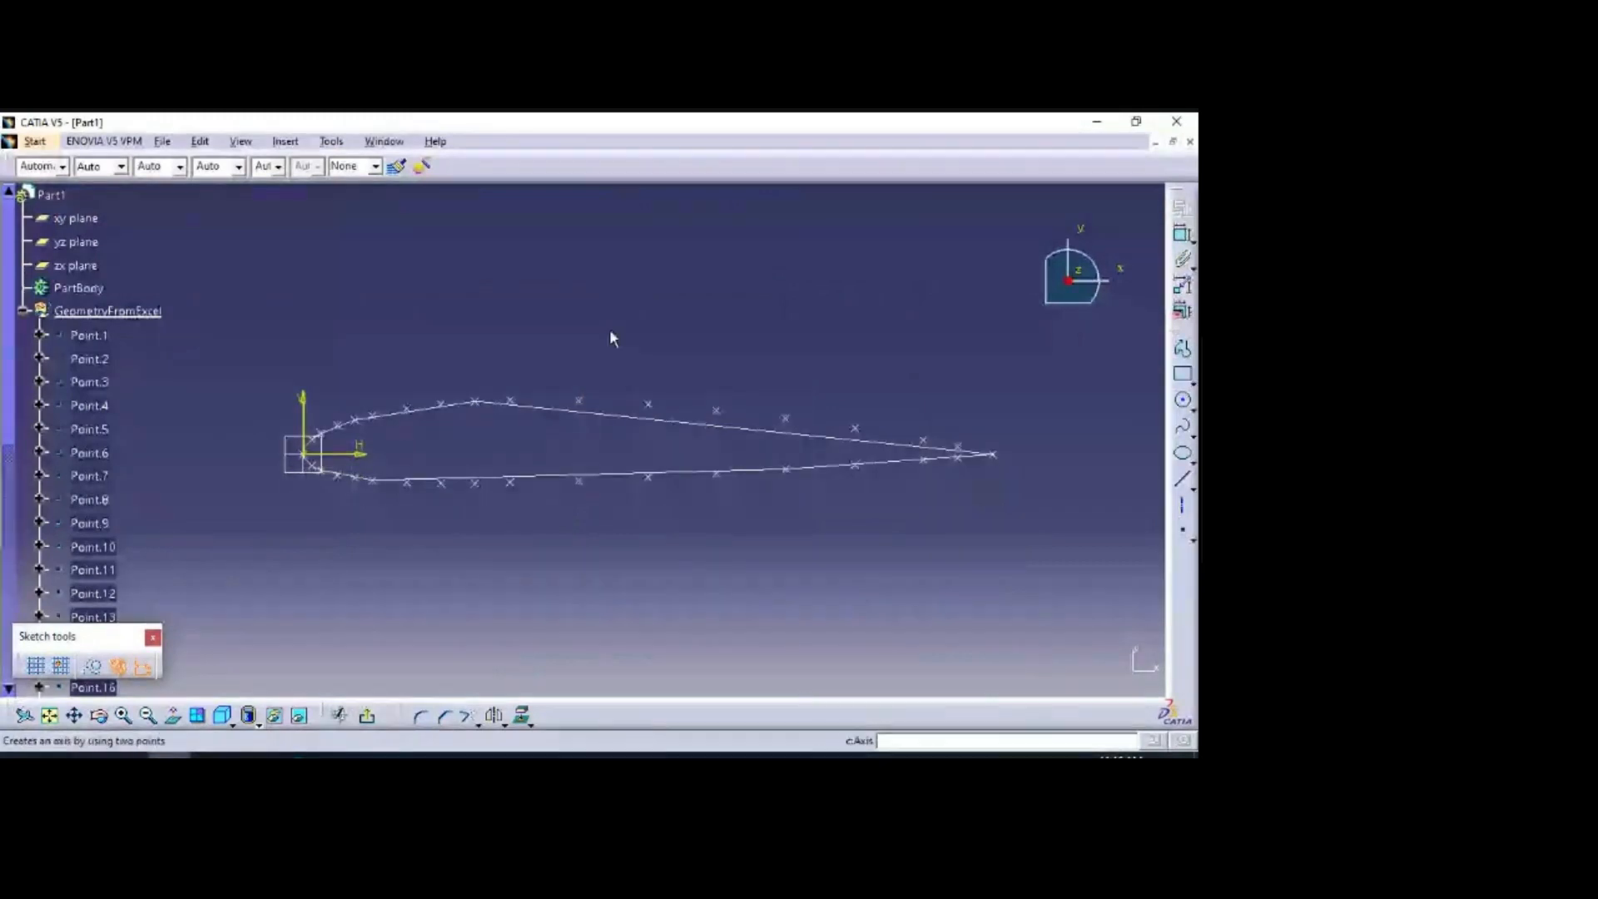
key("Escape")
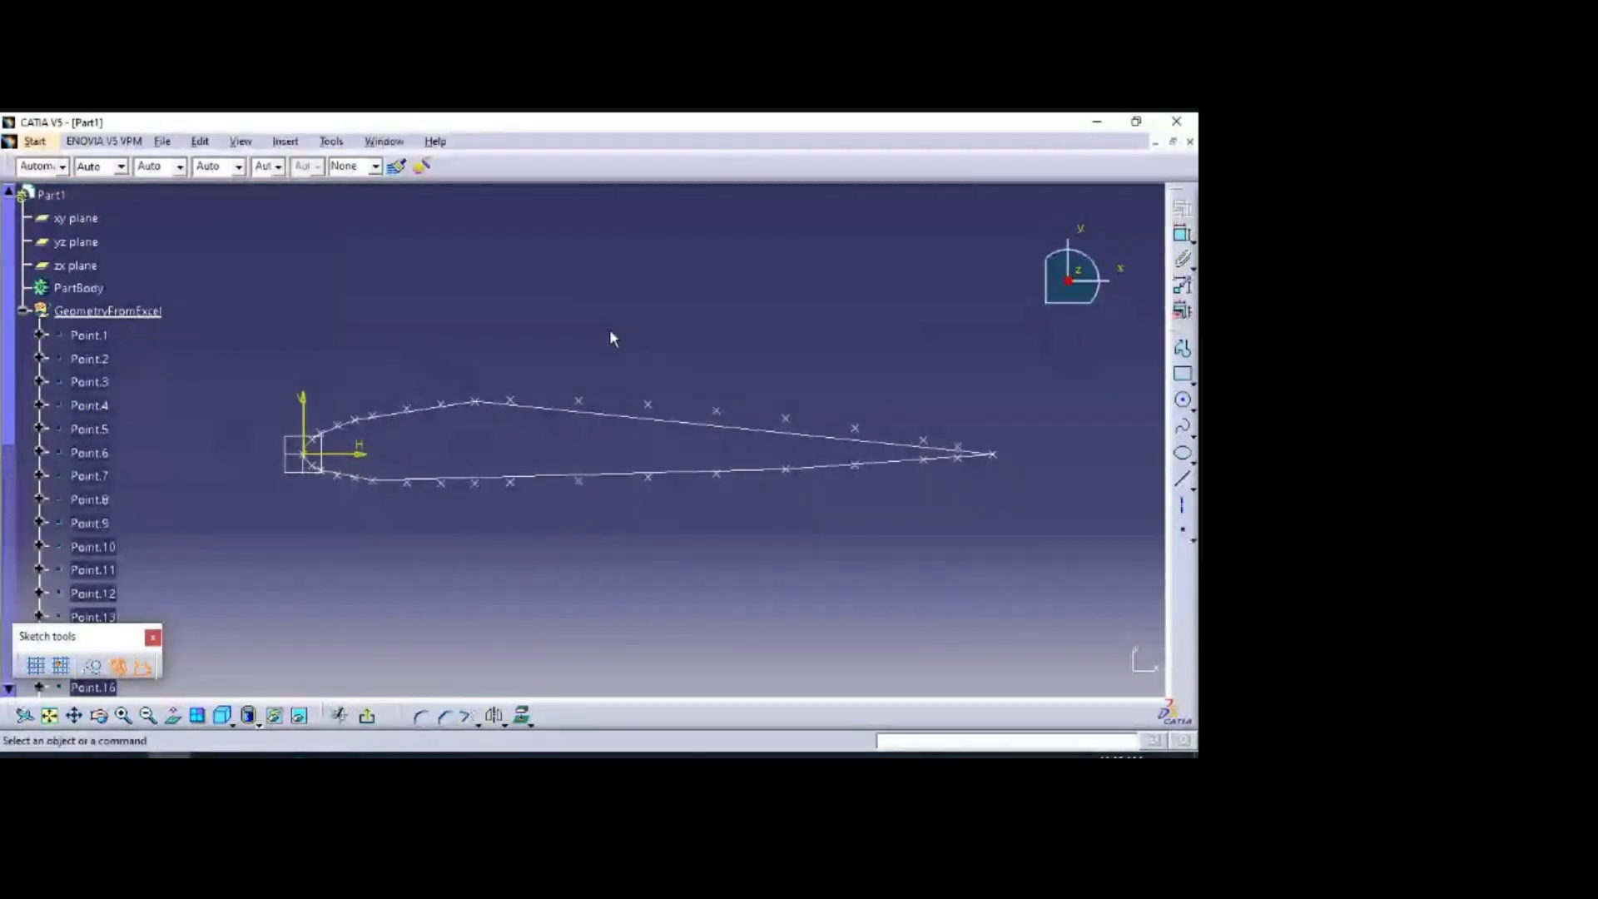
left_click(367, 716)
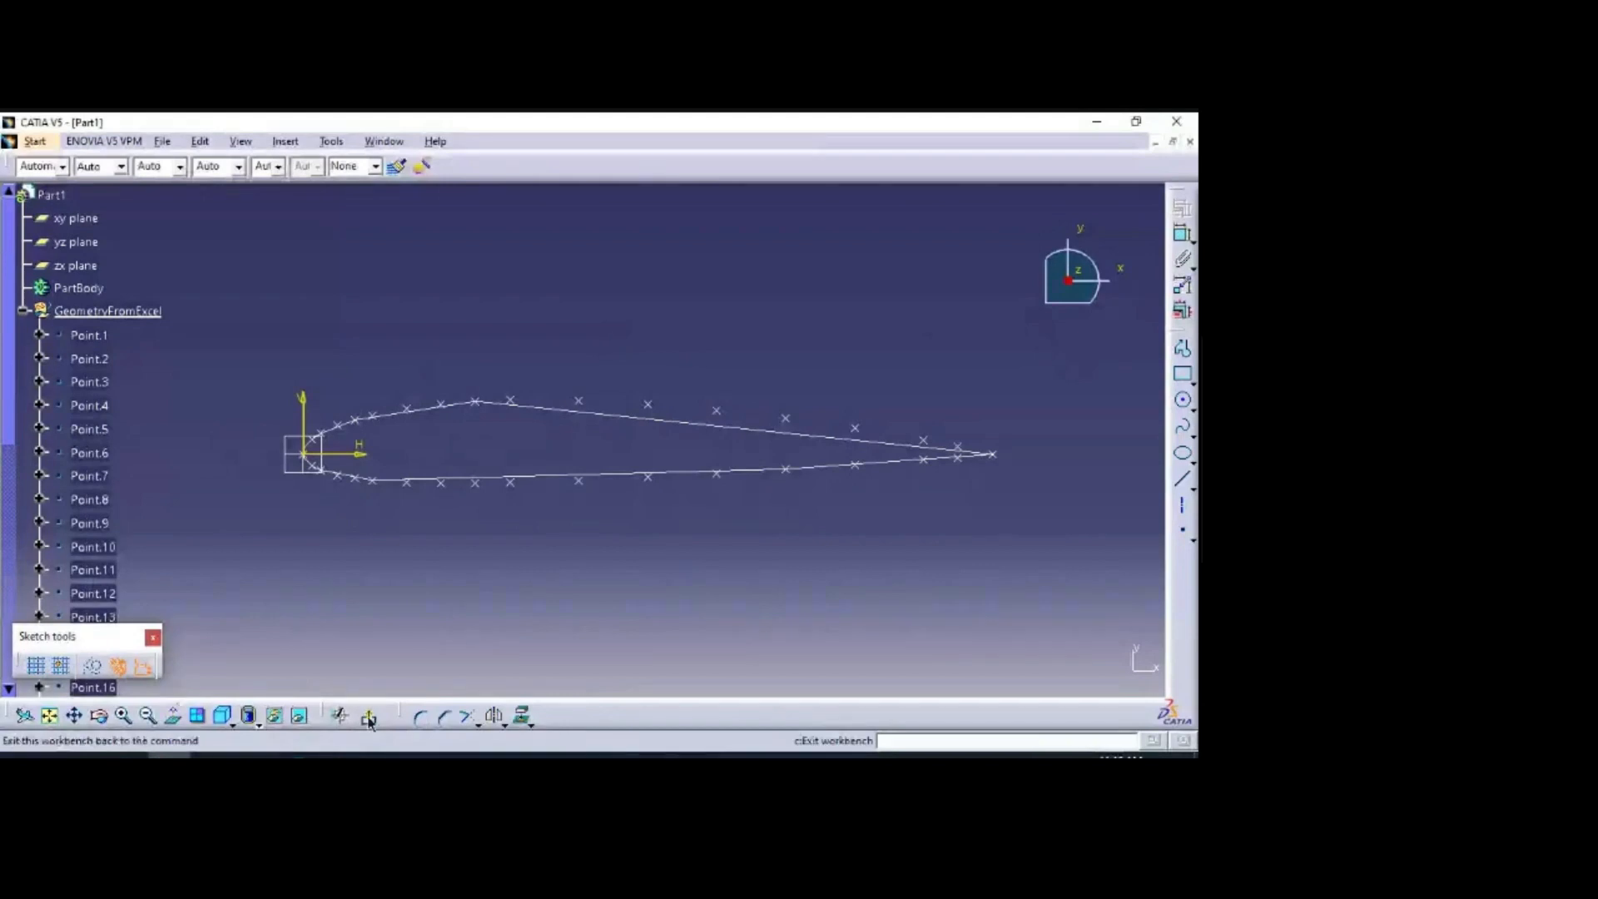
left_click(50, 716)
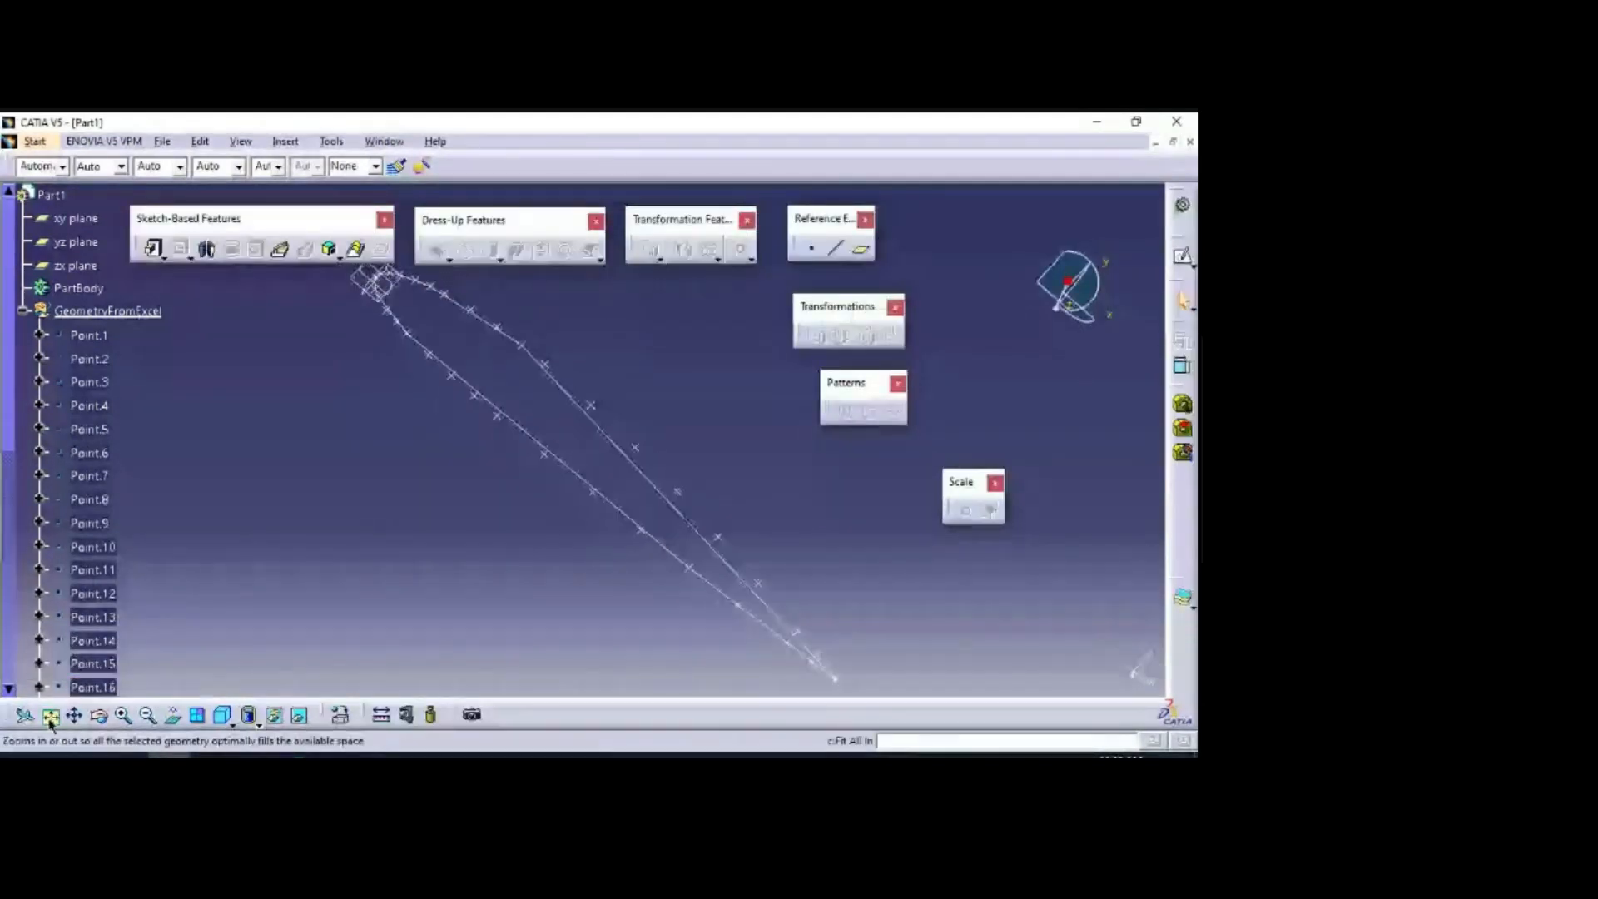
middle_click_drag(365, 464, 366, 539)
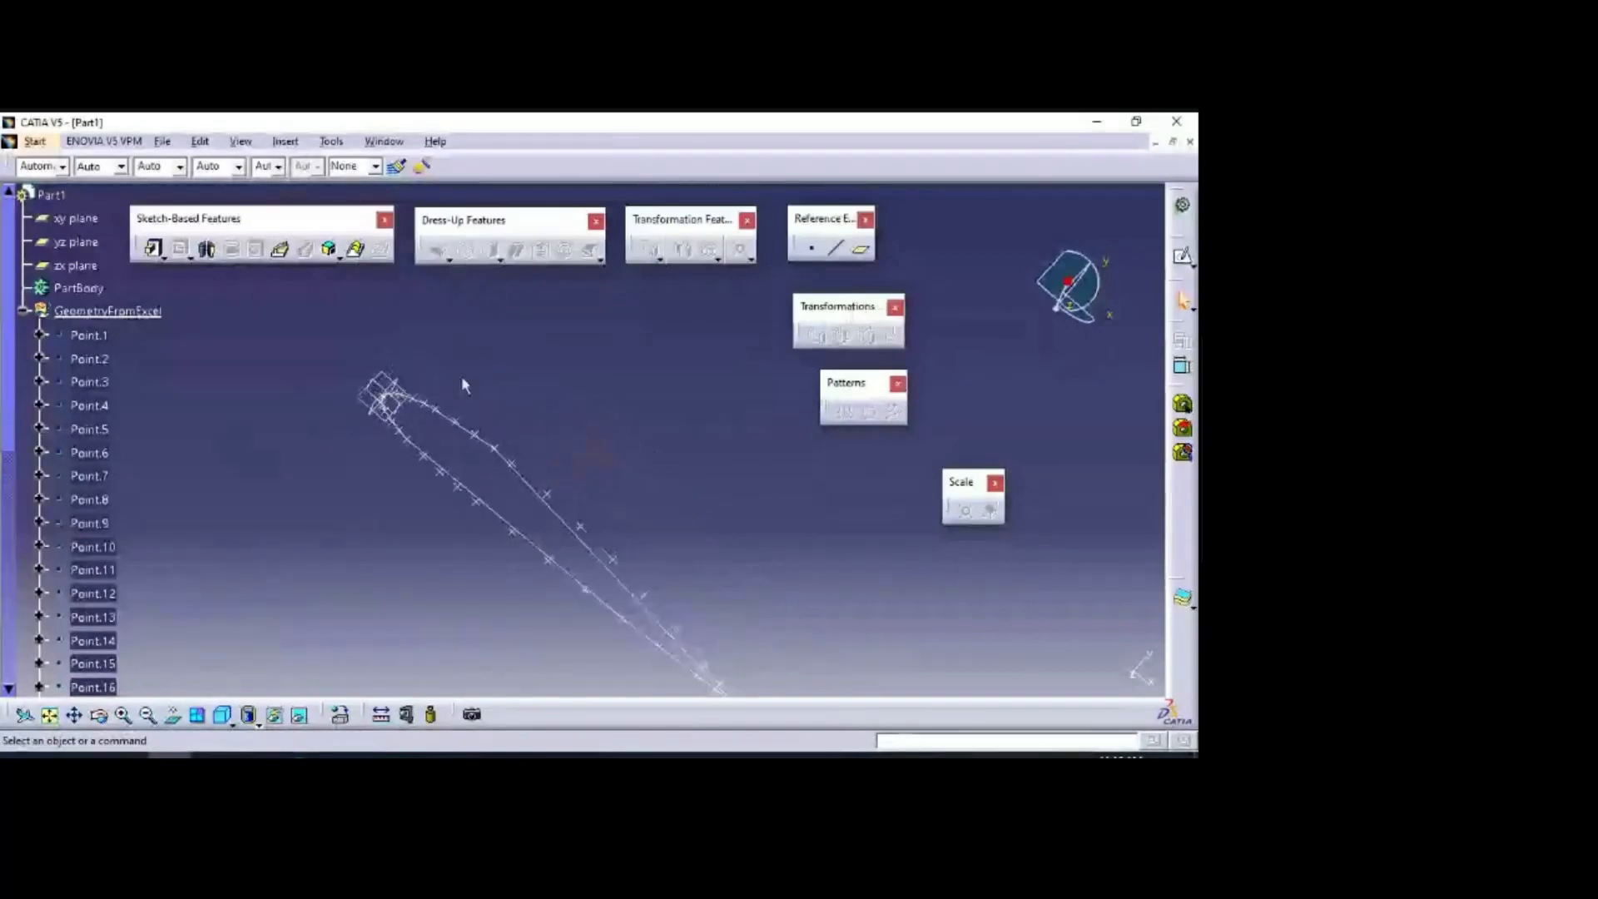
middle_click_drag(464, 385, 624, 392)
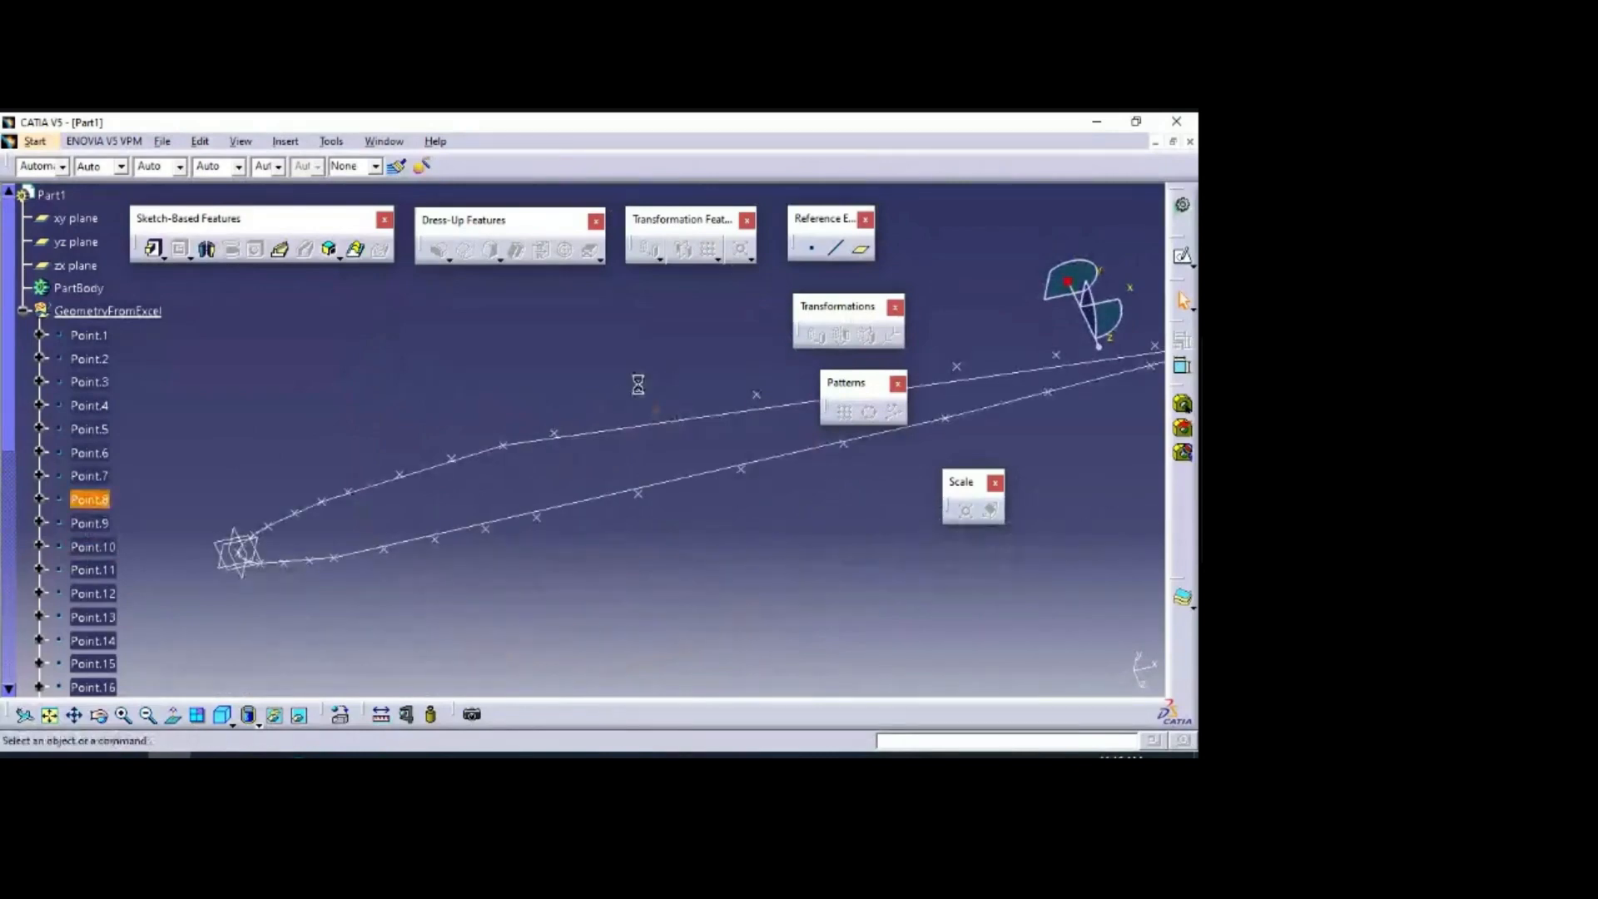
left_click(638, 385)
key("Delete")
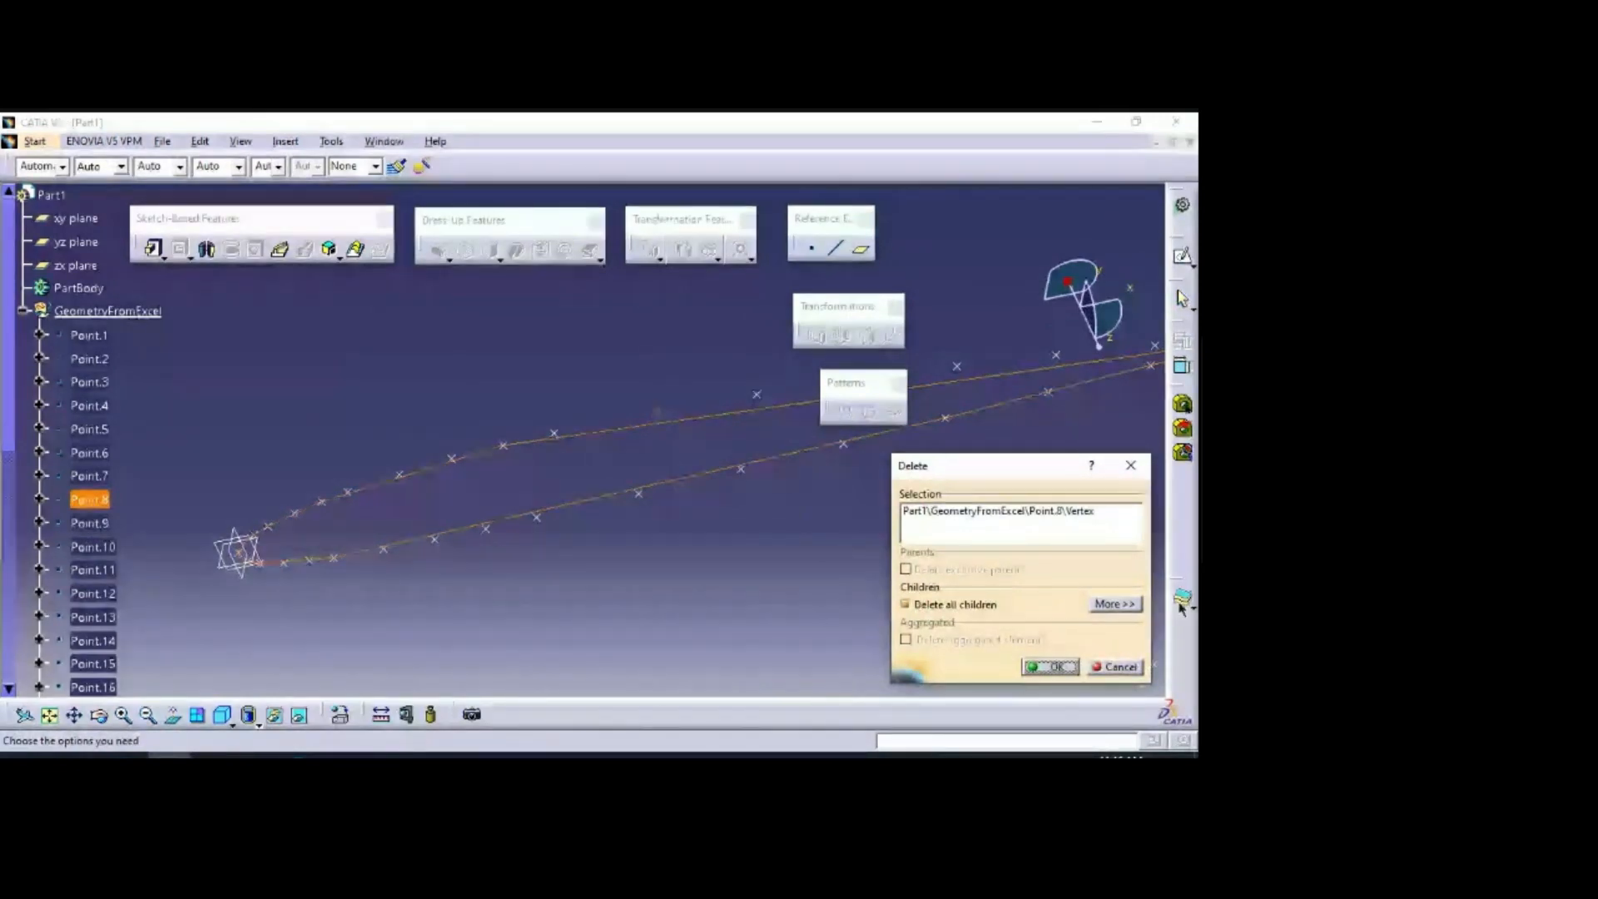
left_click(1131, 671)
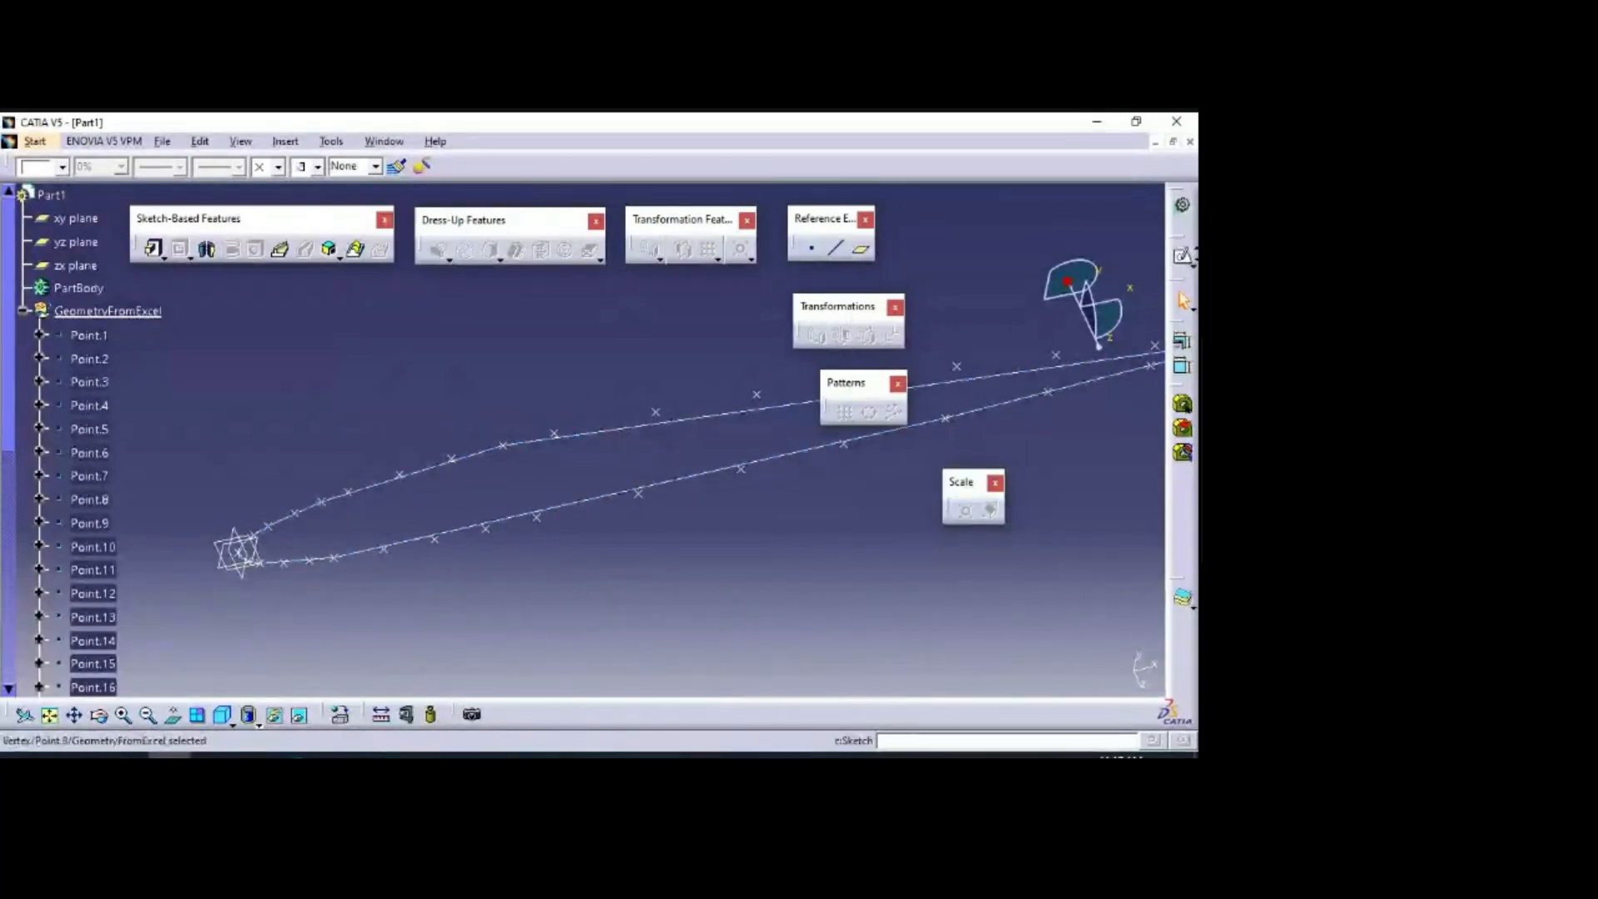
left_click(1185, 259)
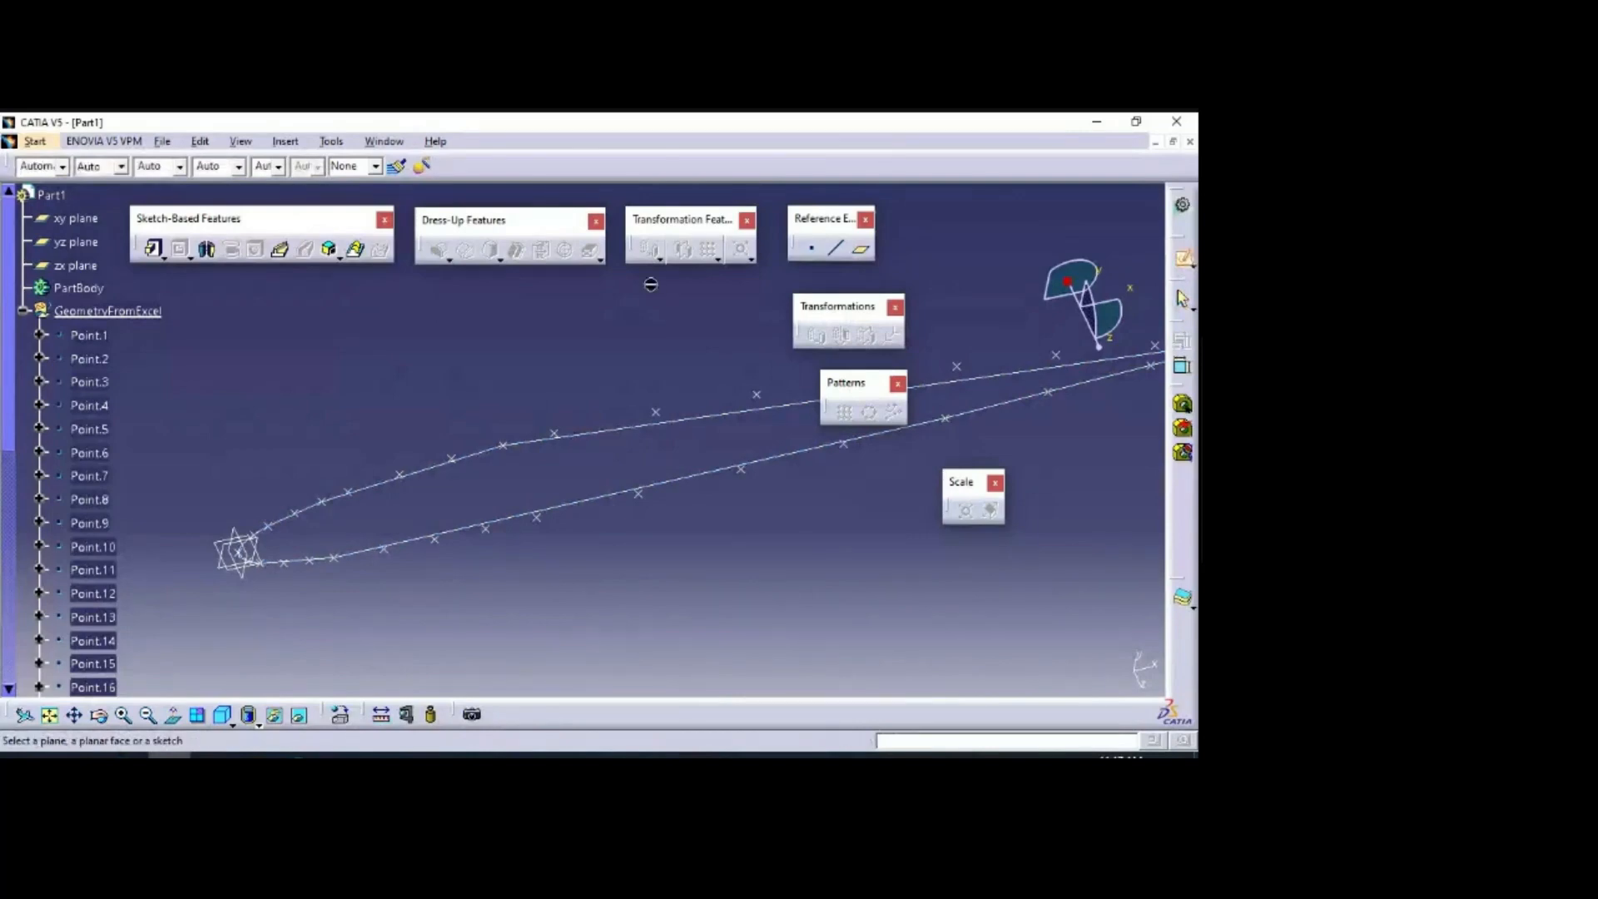
left_click(233, 549)
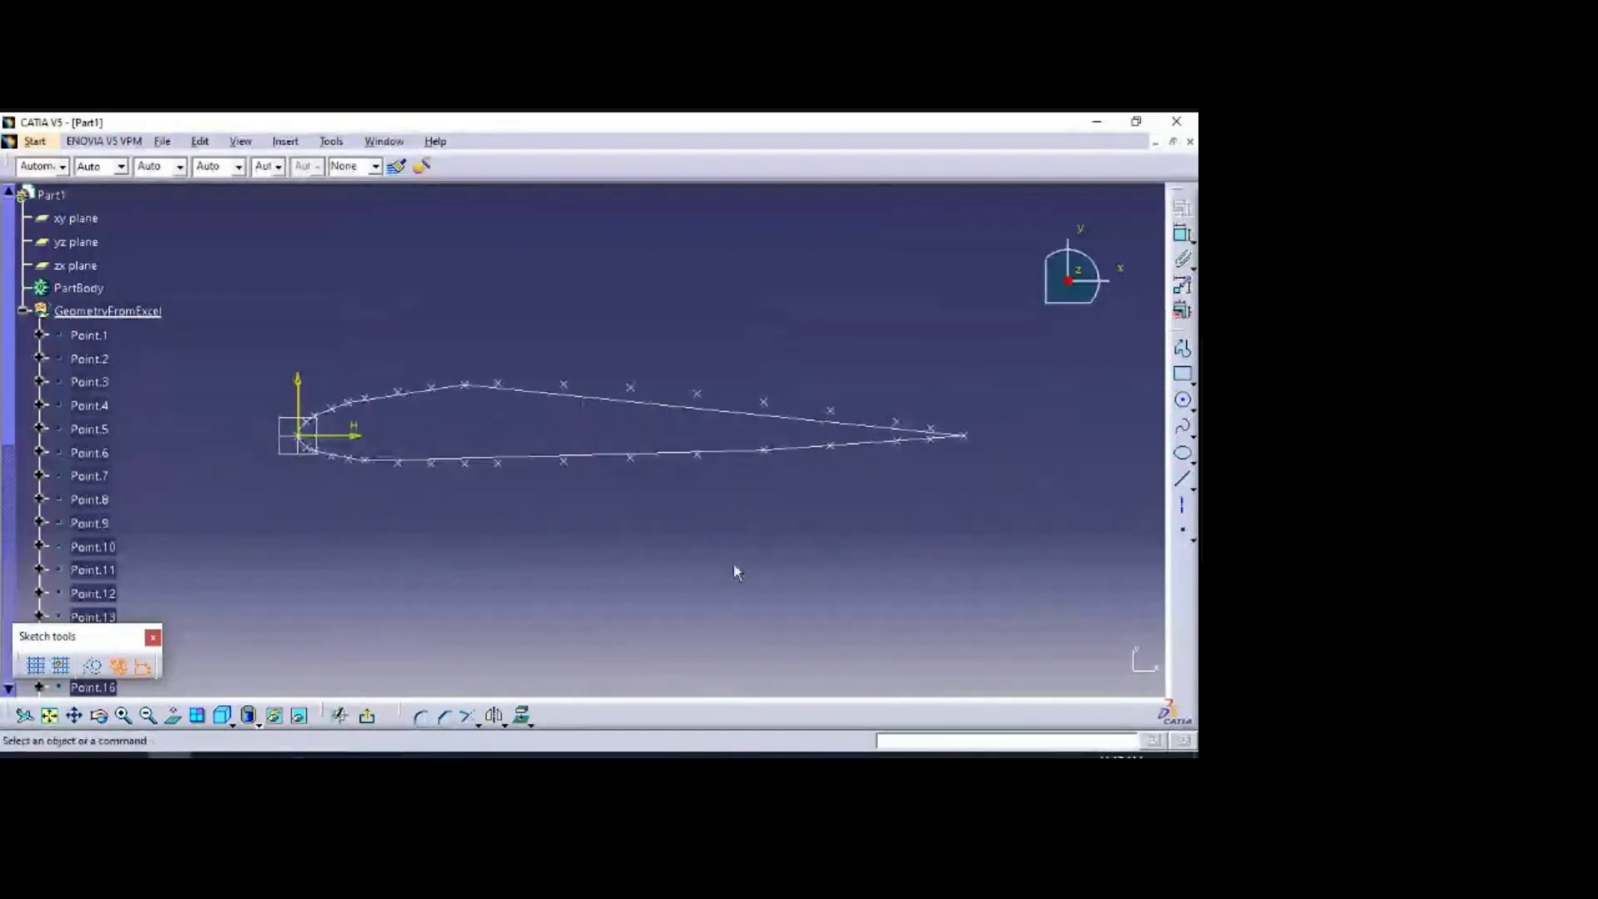
left_click_drag(402, 717, 782, 223)
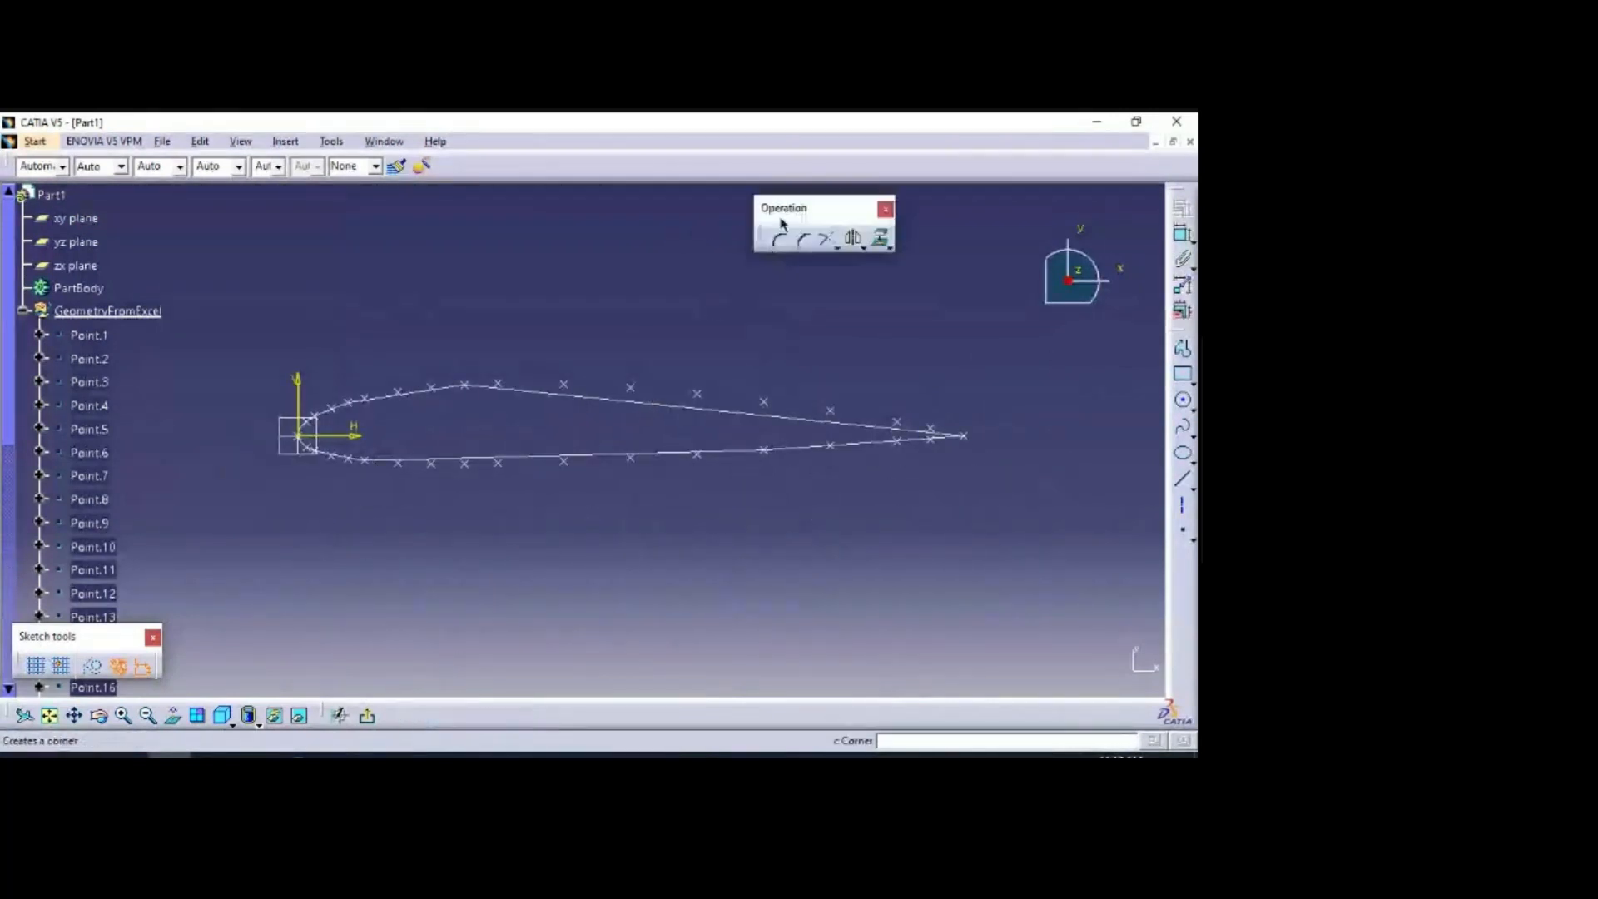
left_click(882, 241)
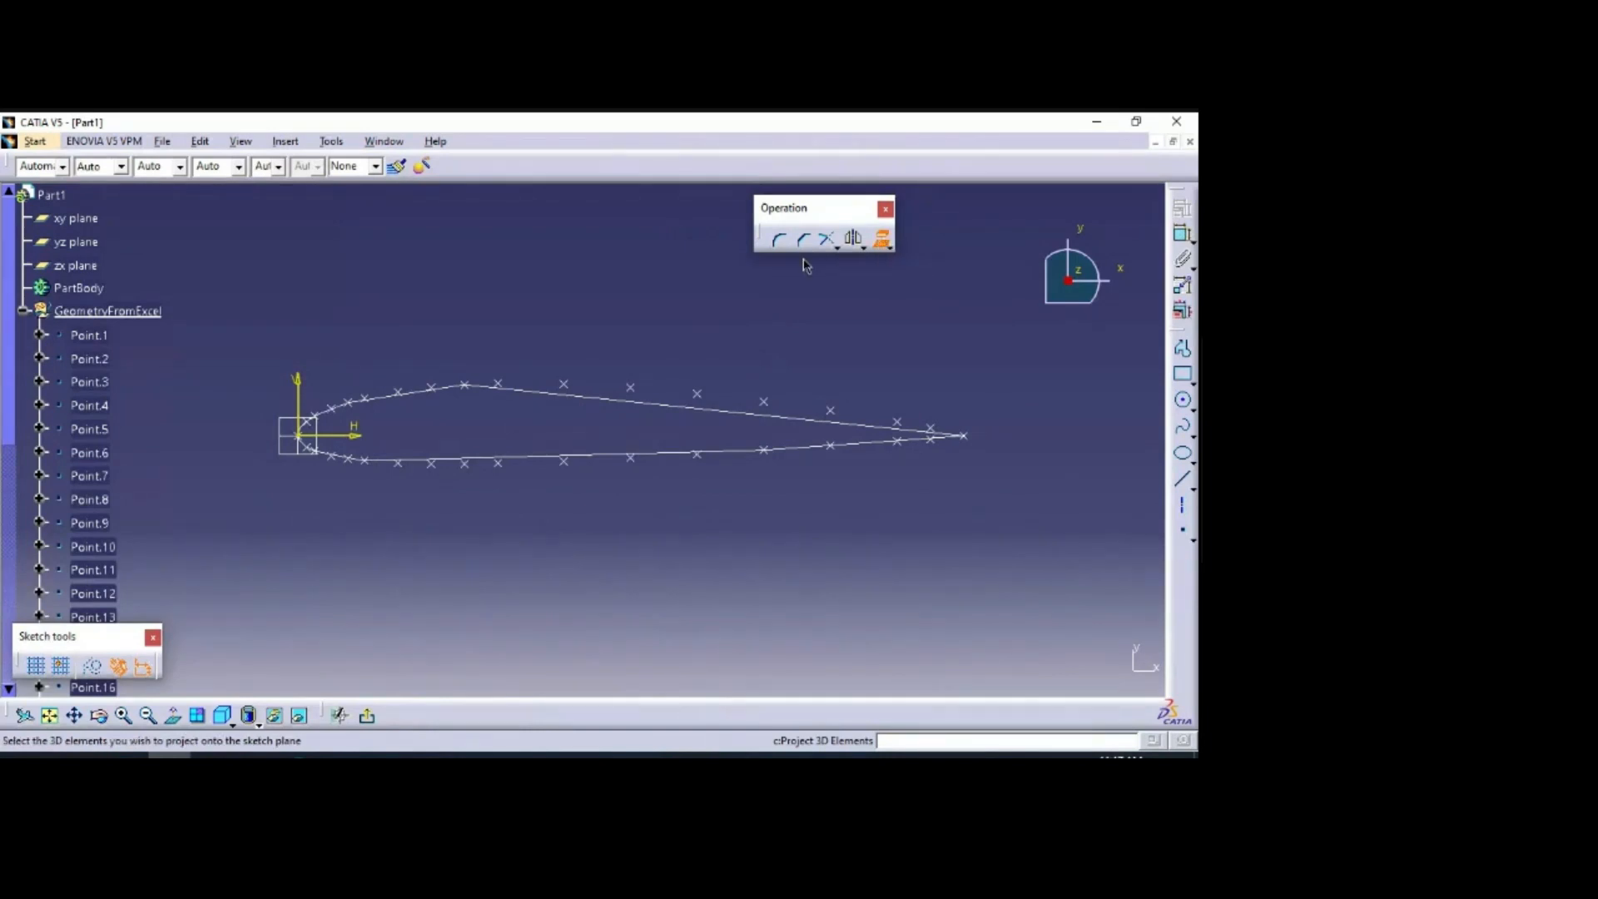
left_click(671, 412)
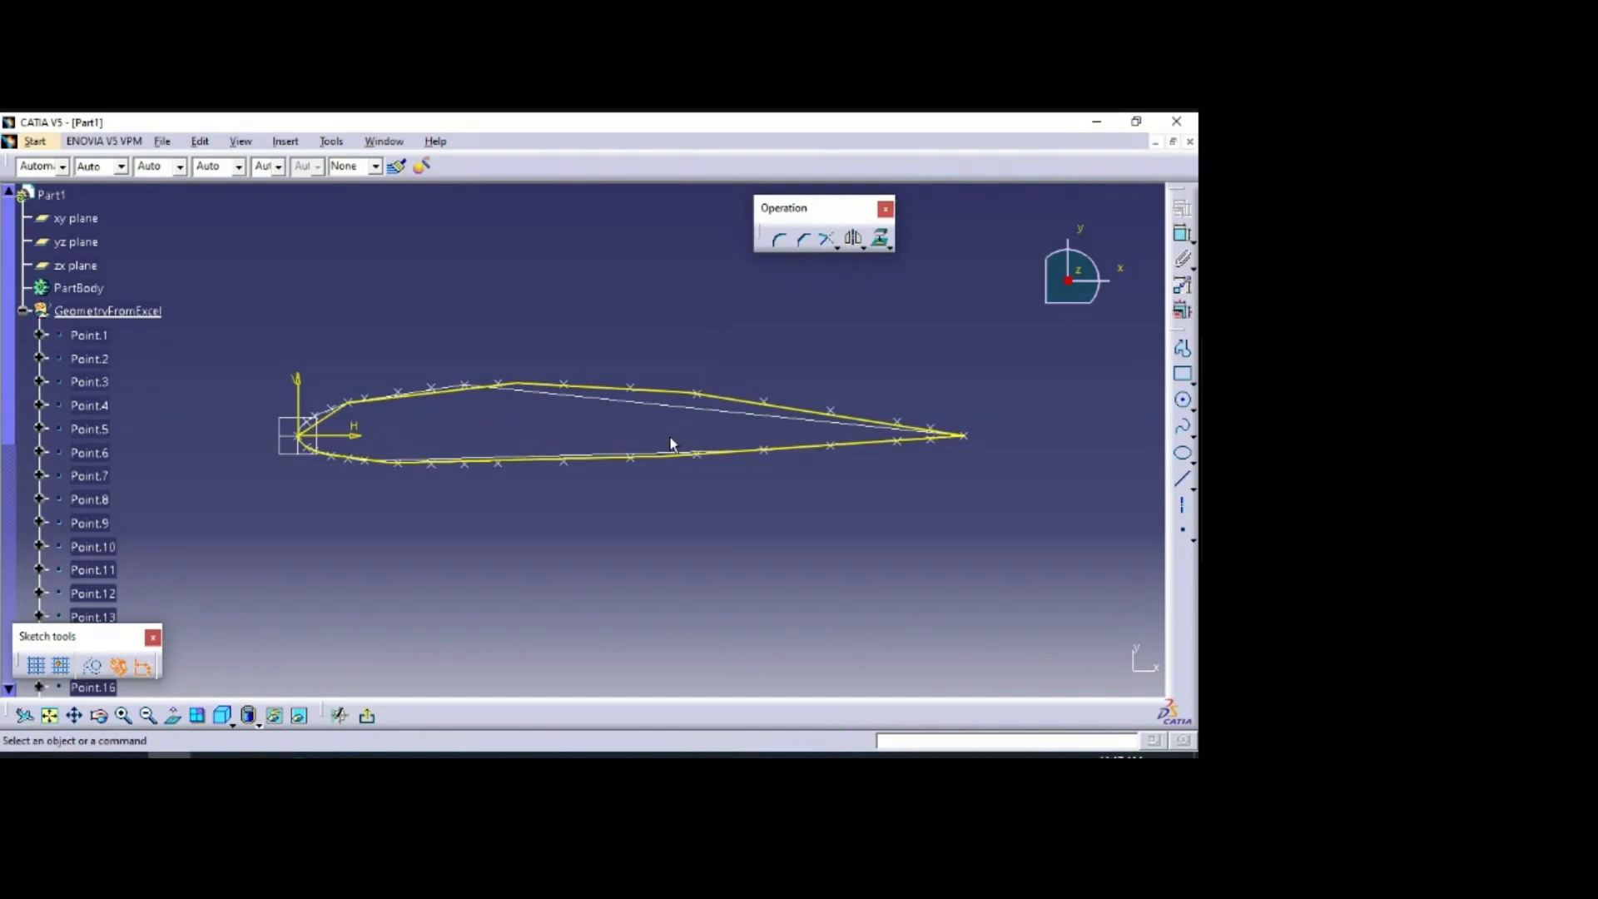
key("ctrl+z")
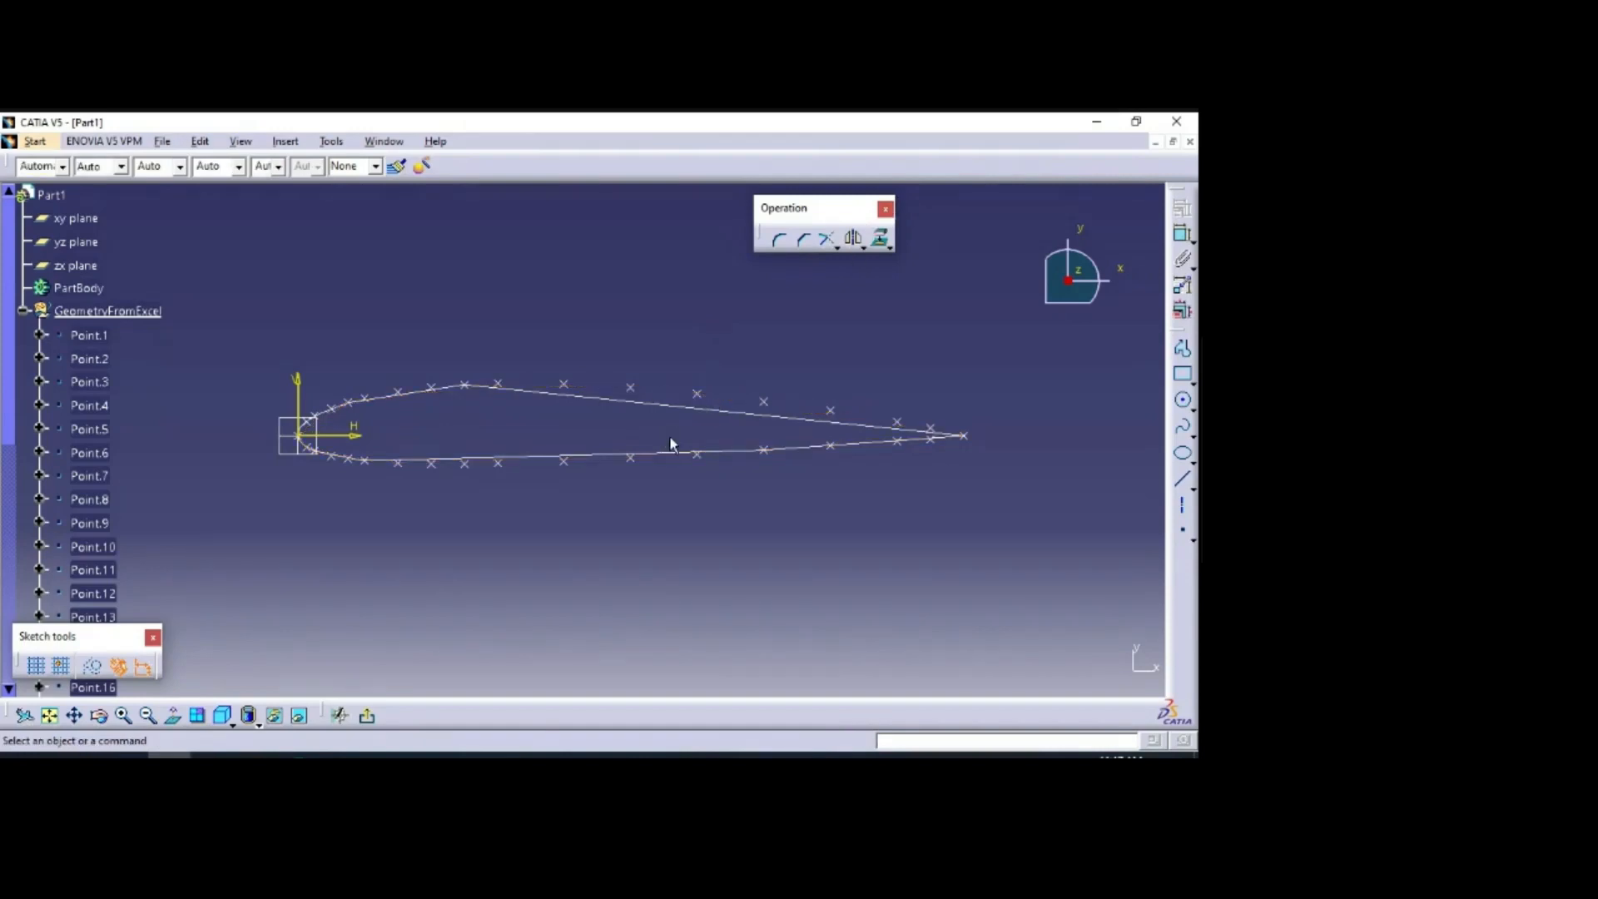
key("ctrl+z")
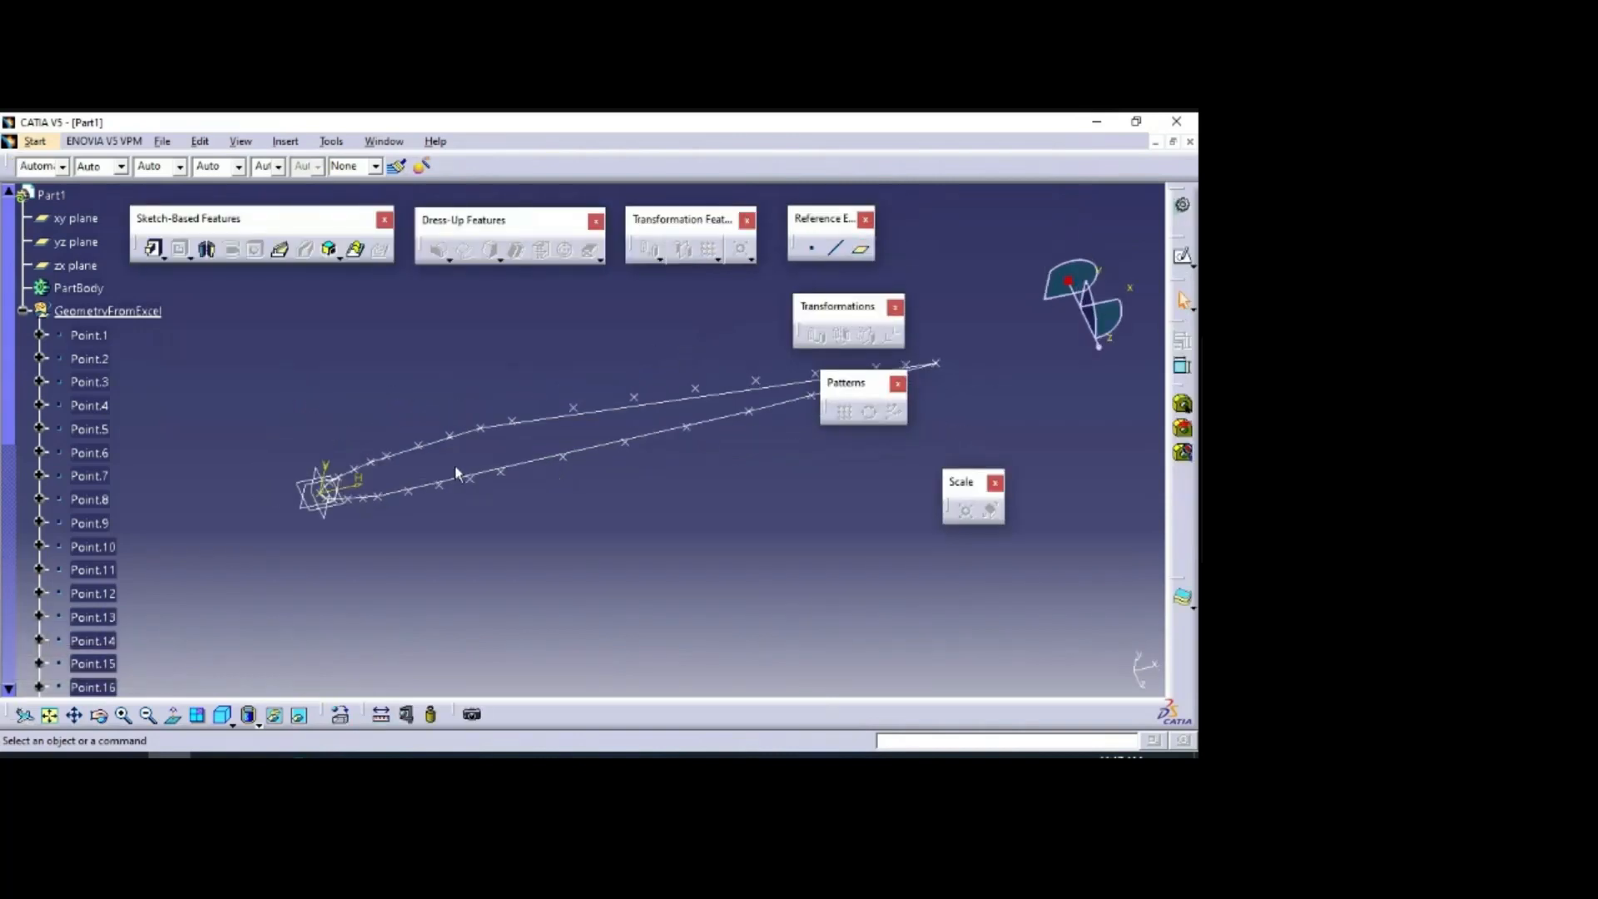
Step: Open a new sketch on the xy plane and project the imported airfoil curve onto it with Project 3D Elements
left_click(1182, 256)
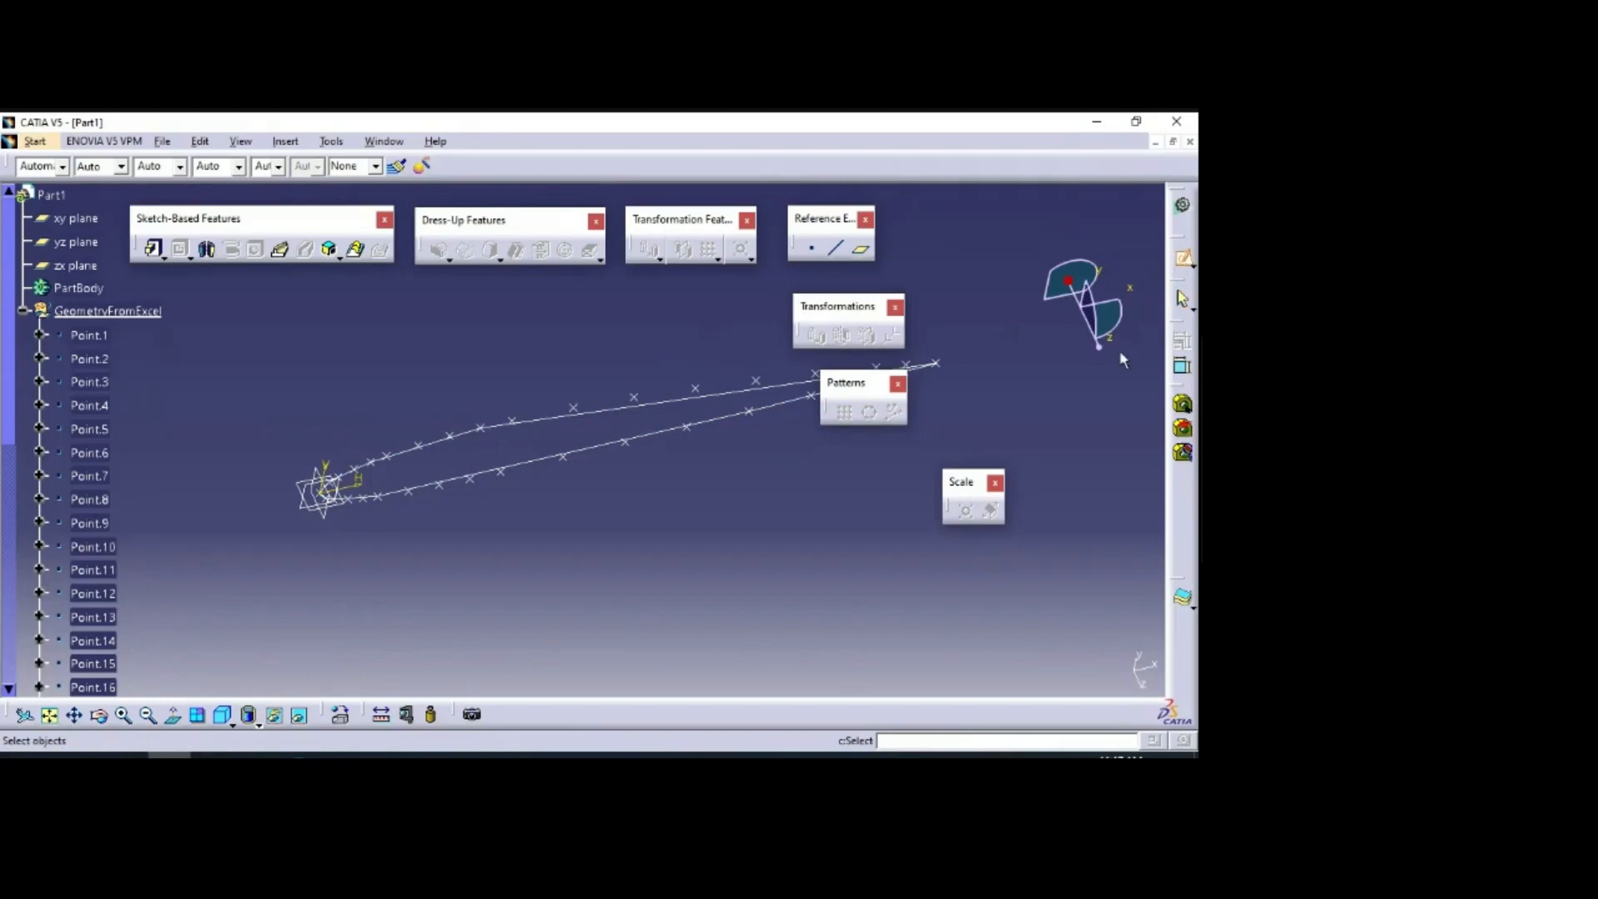
left_click(310, 515)
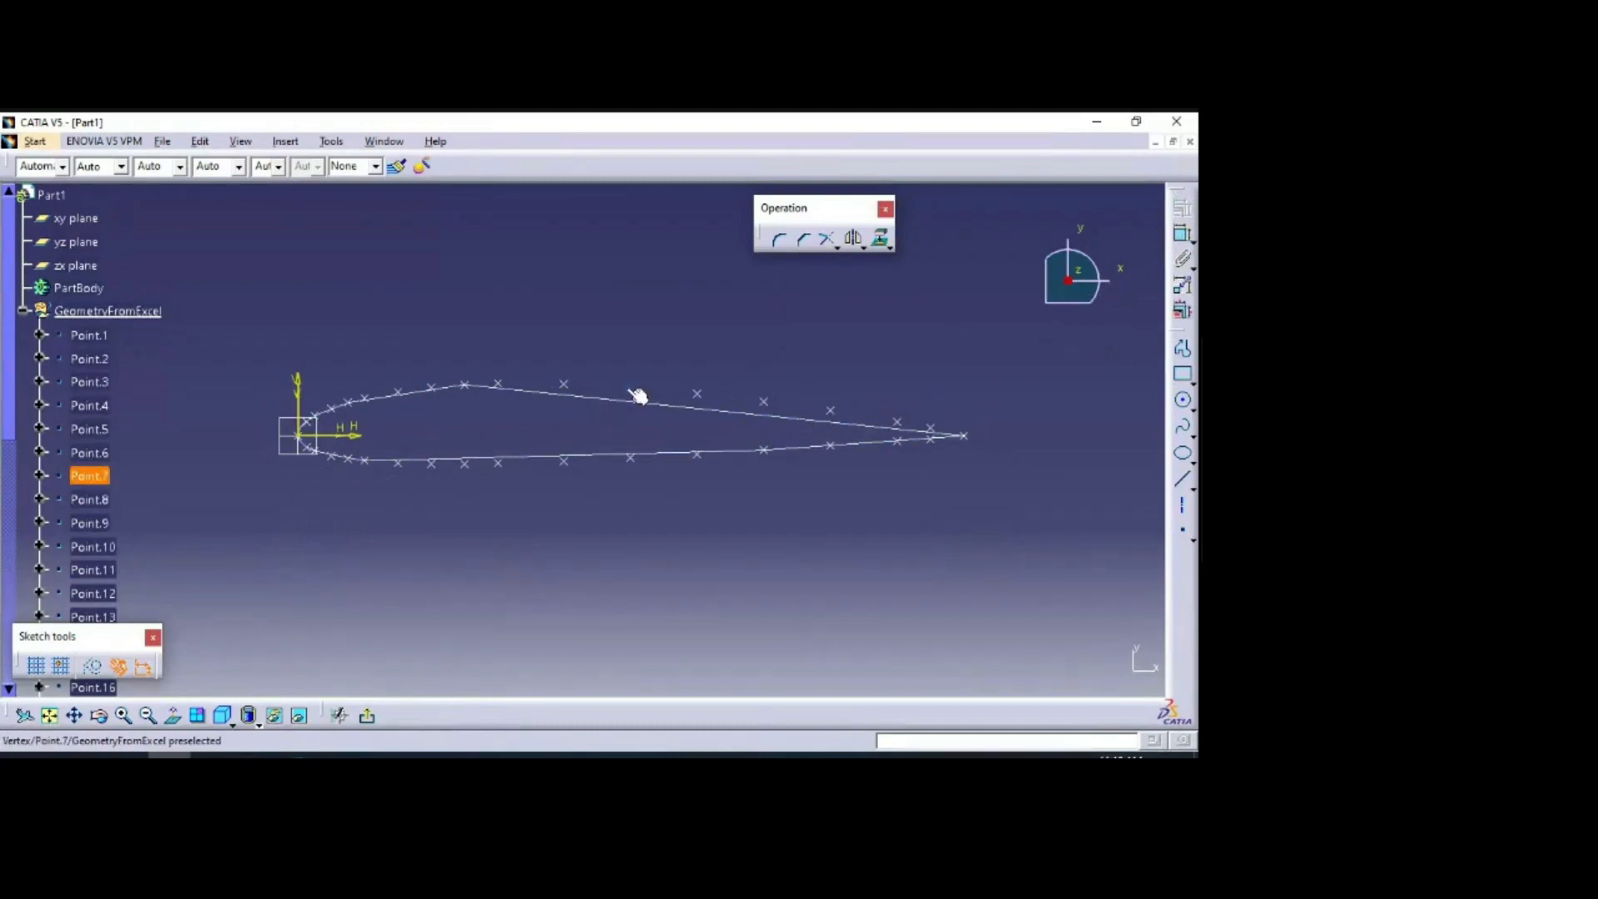
left_click(882, 244)
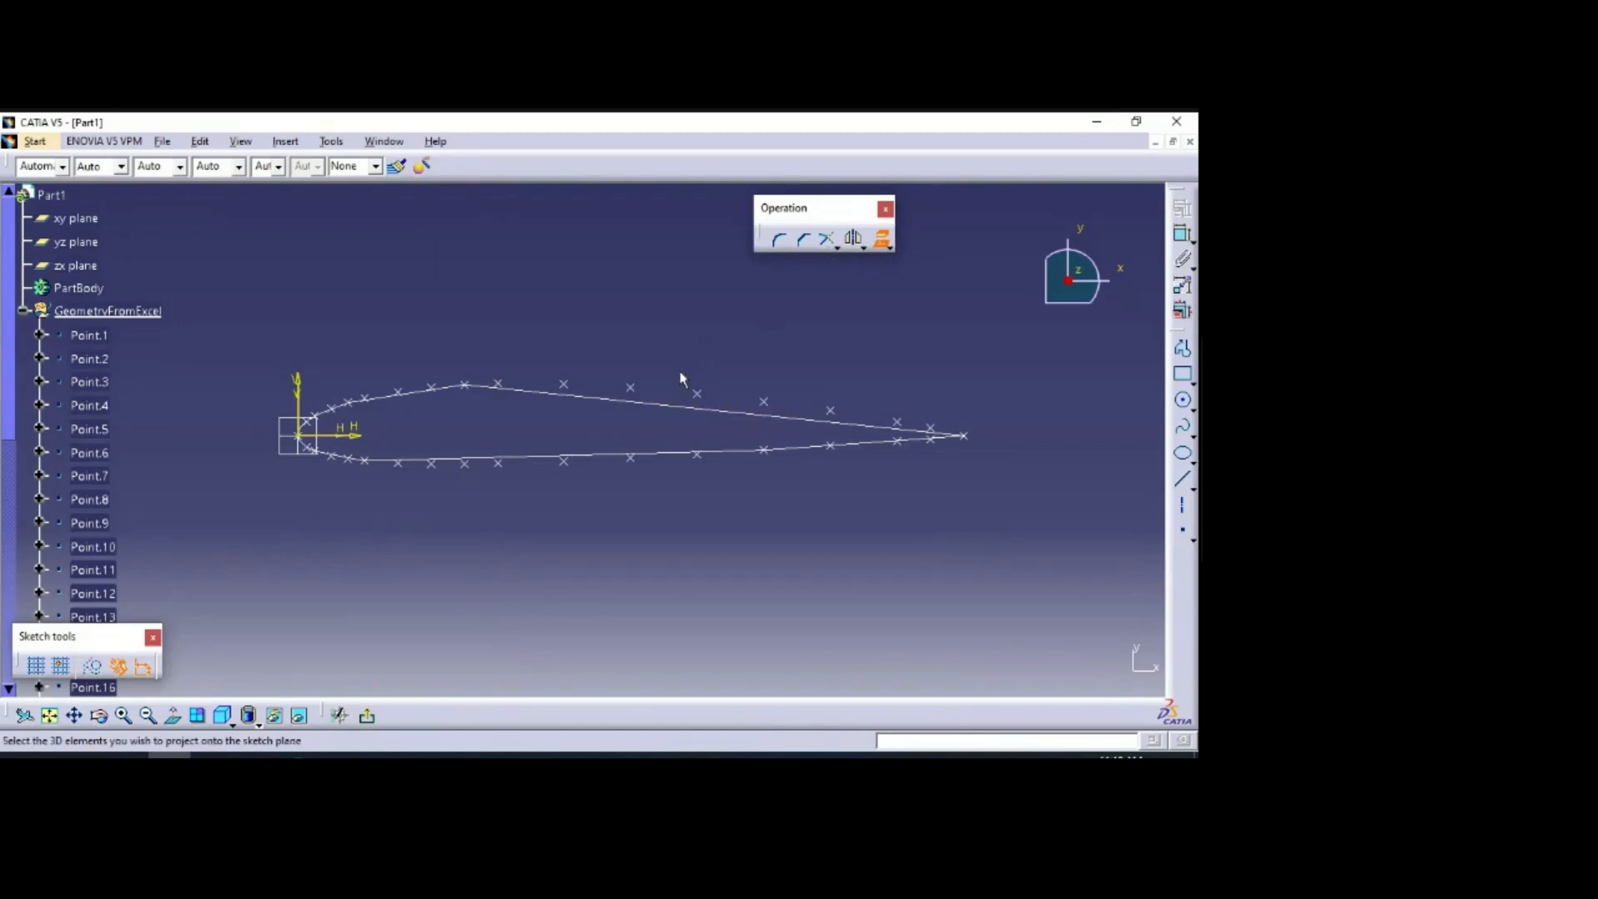
left_click(663, 411)
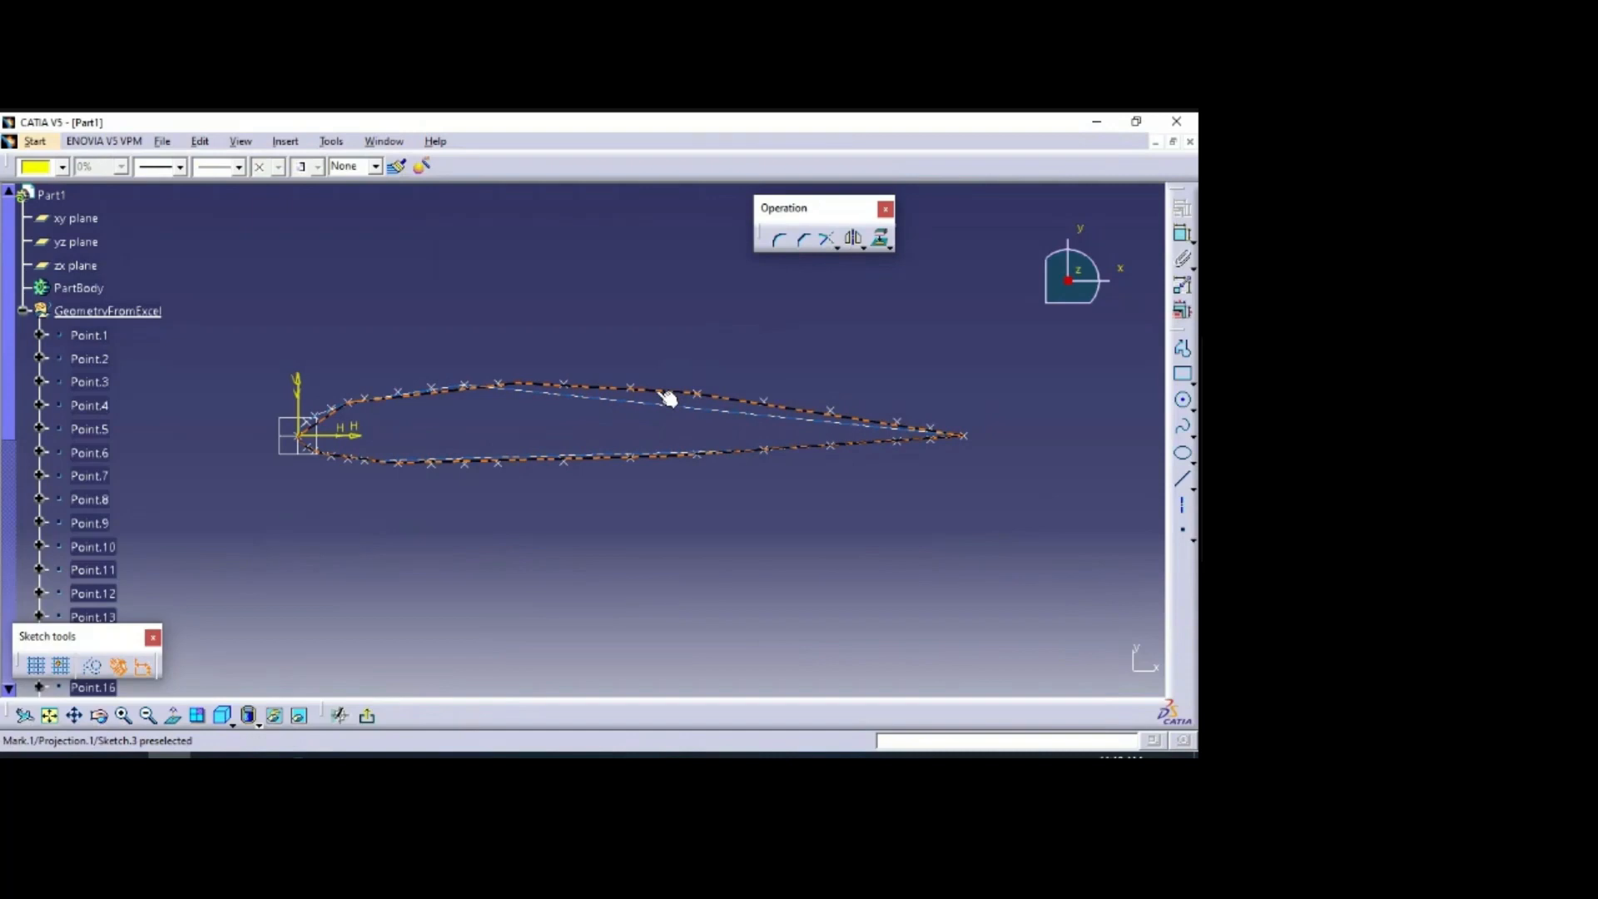
left_click(685, 310)
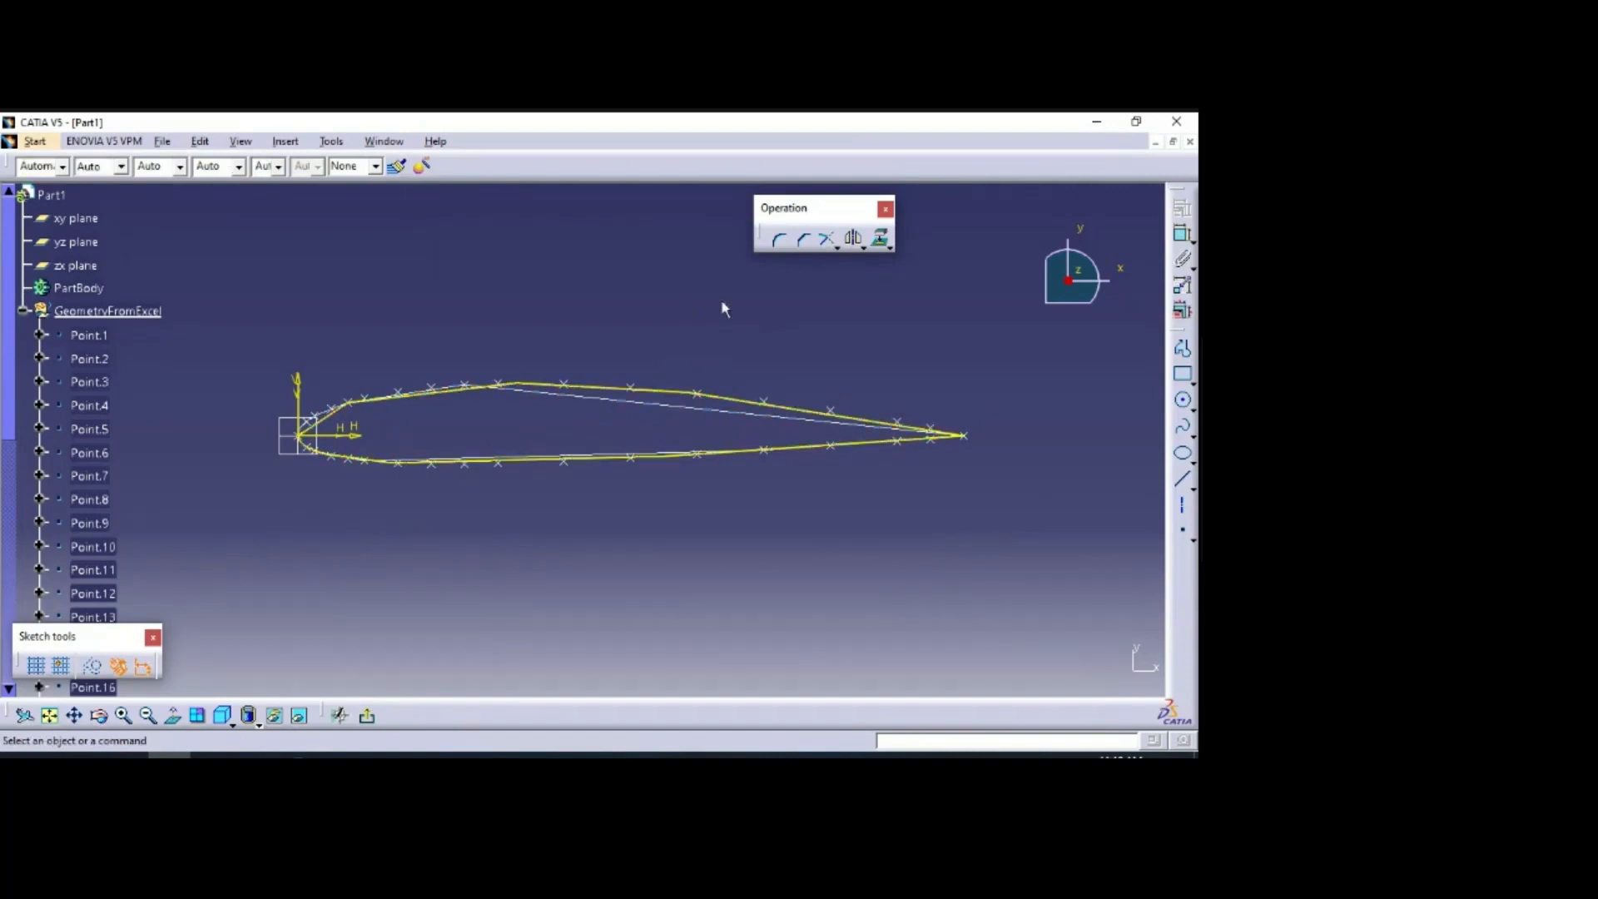
Step: Copy the projected airfoil curve and exit the sketch
right_click(670, 399)
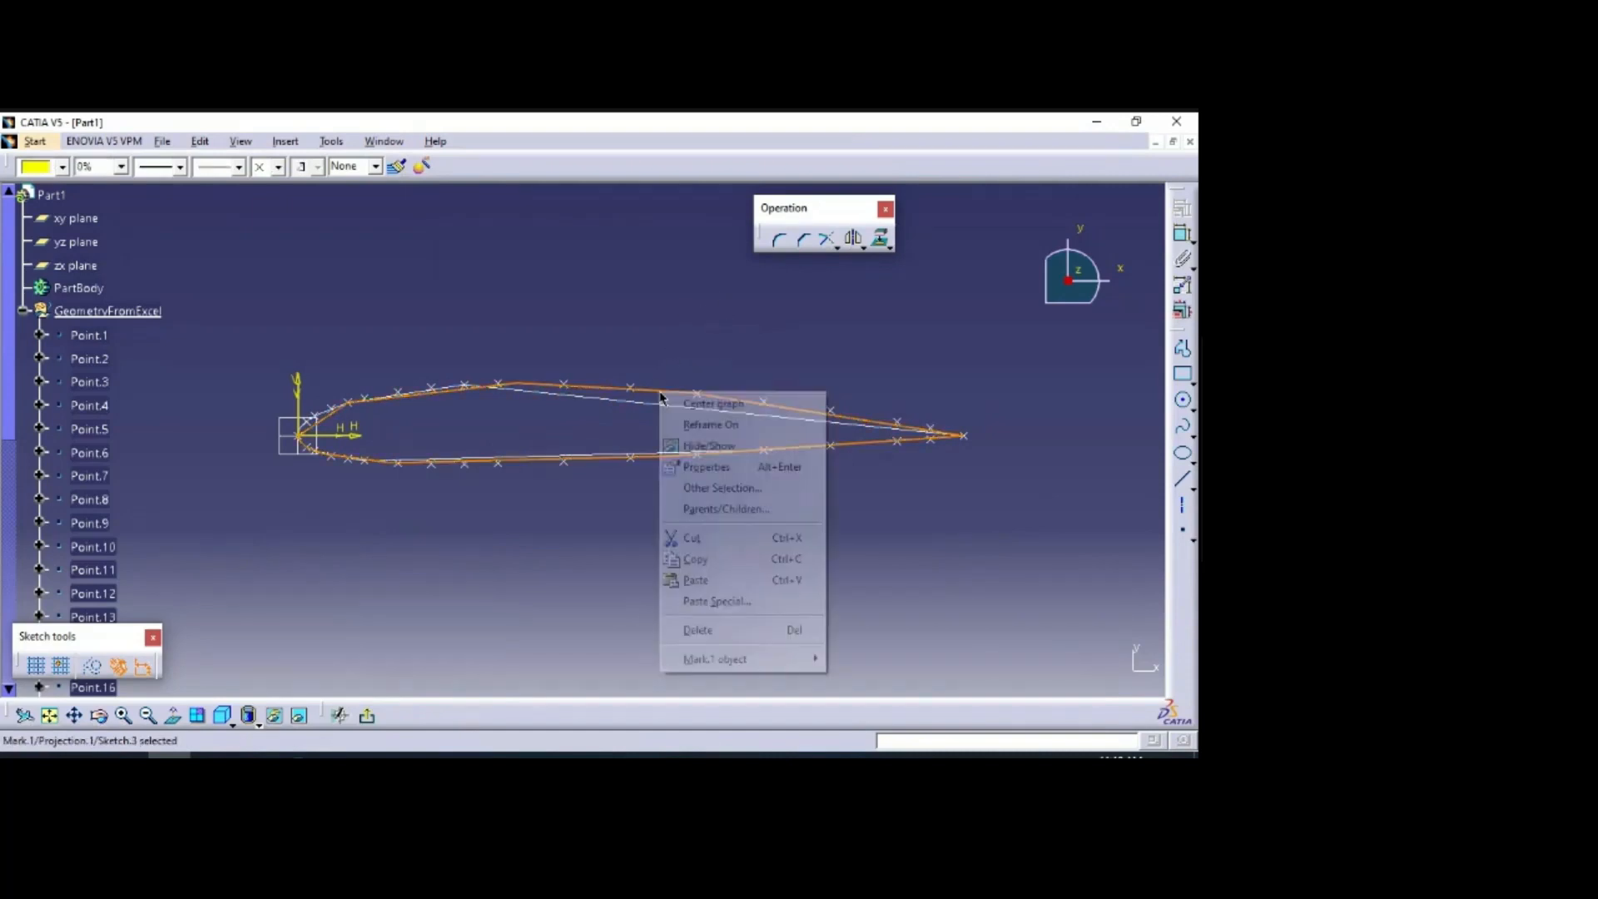
left_click(729, 563)
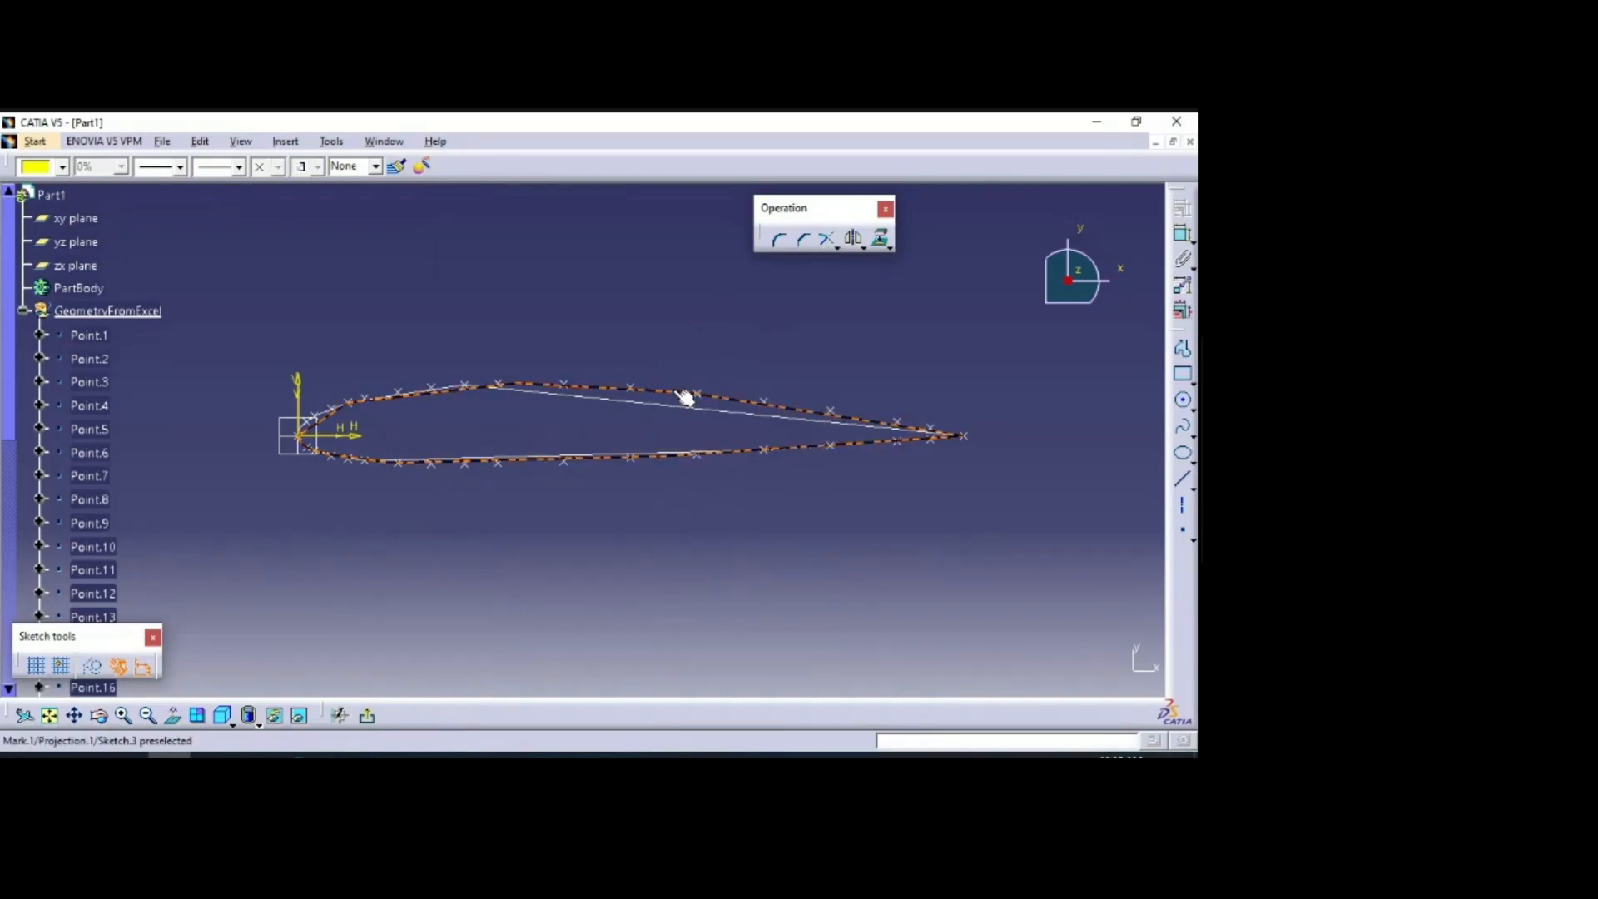
left_click(720, 327)
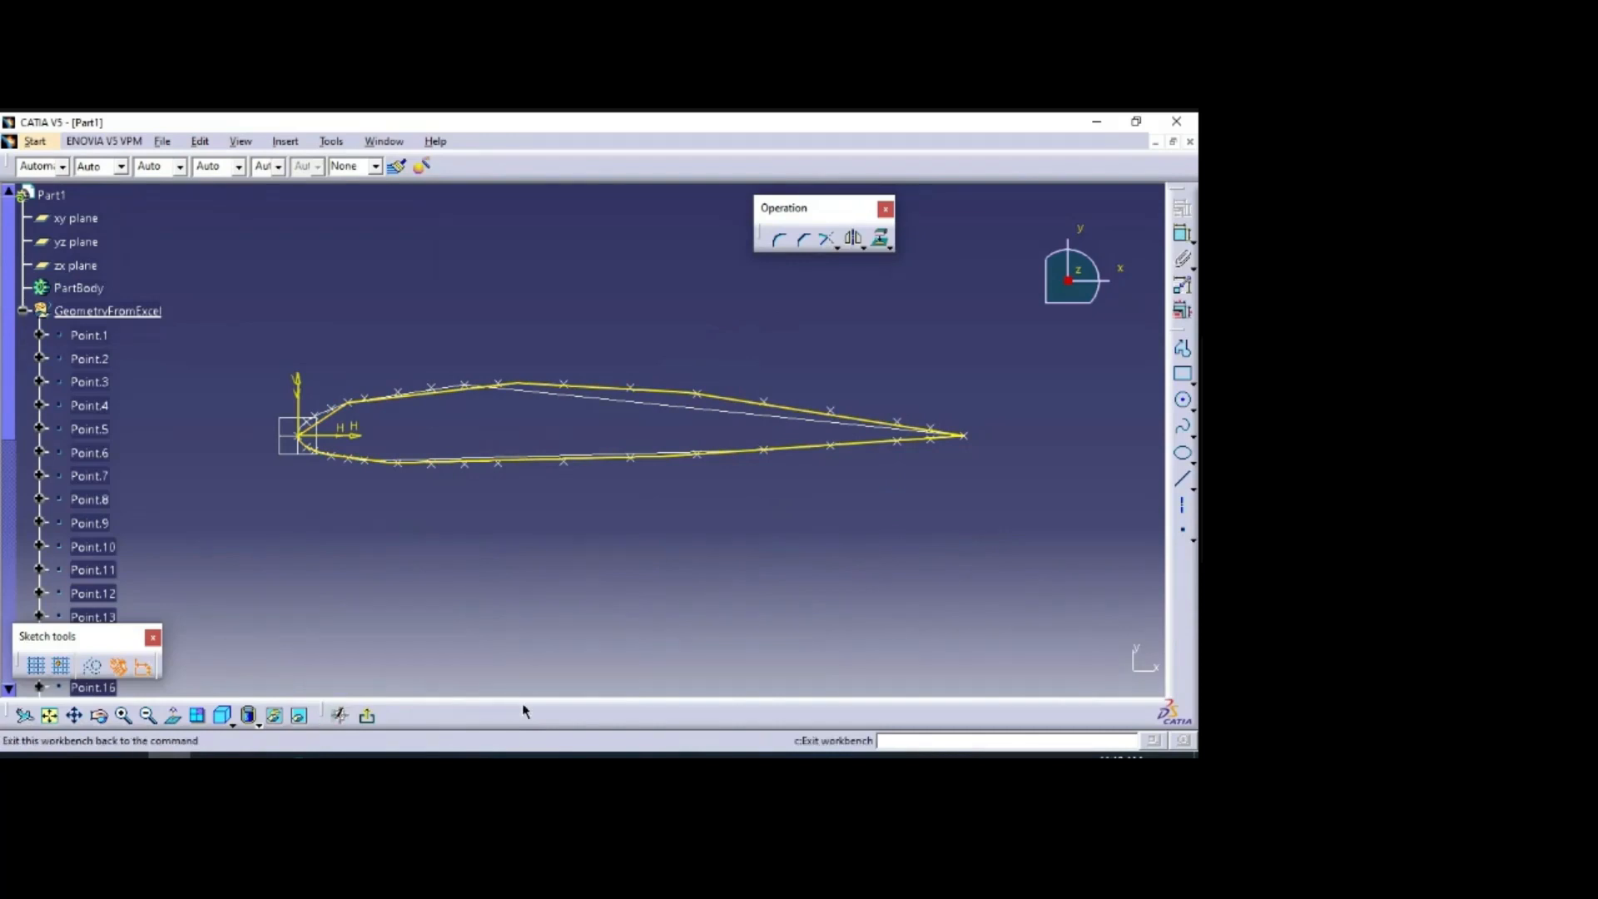
left_click_drag(323, 713, 522, 711)
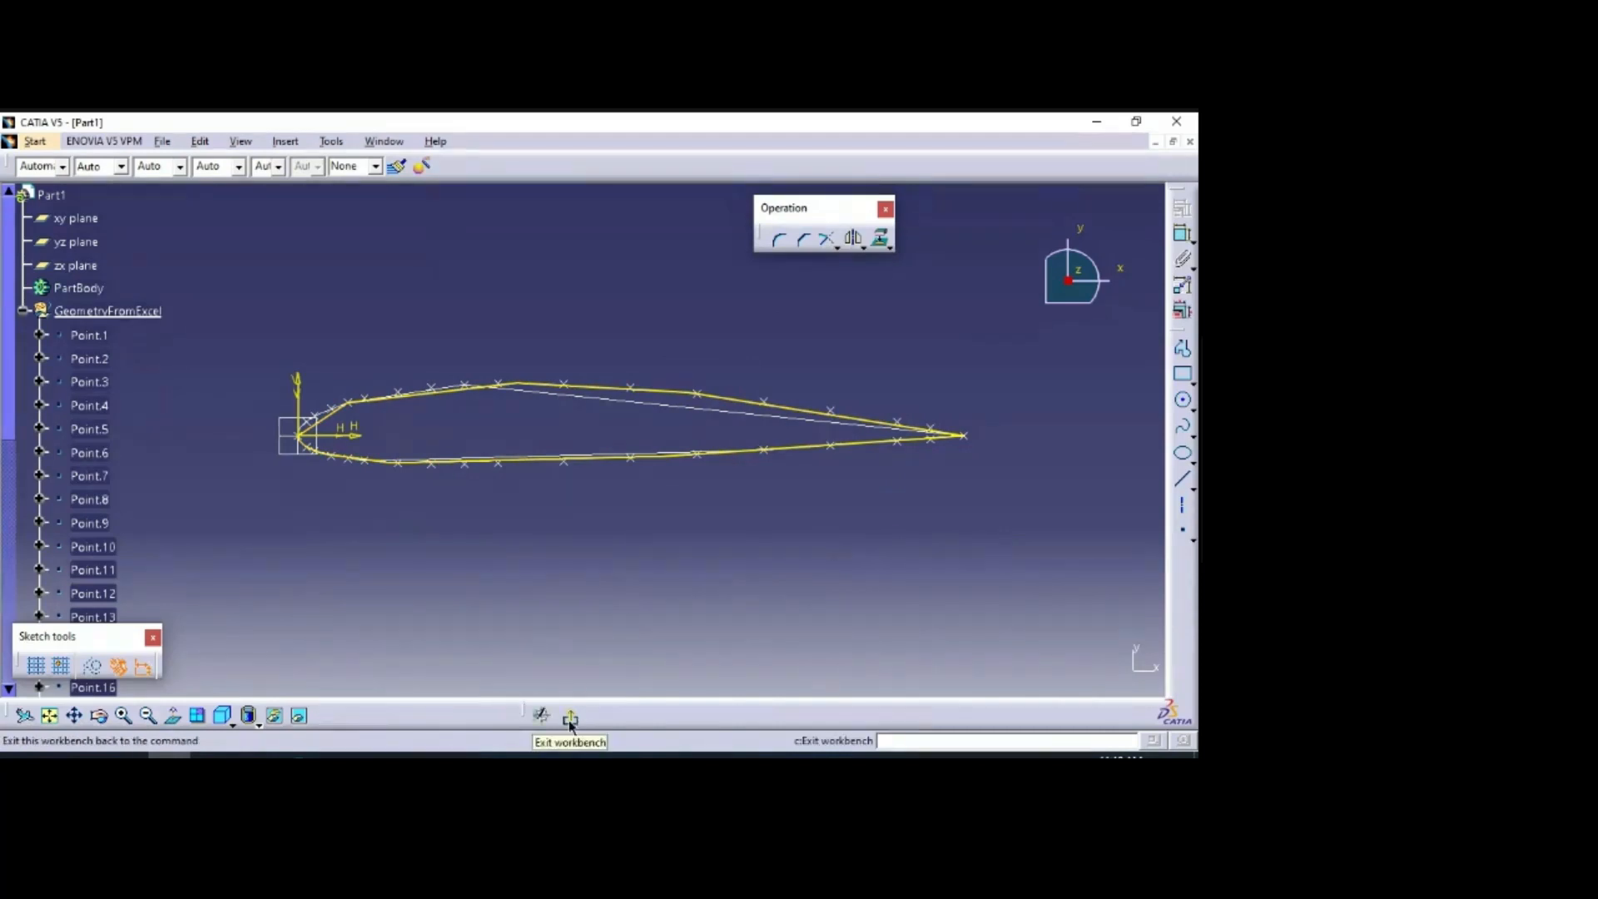
left_click(570, 719)
left_click(618, 556)
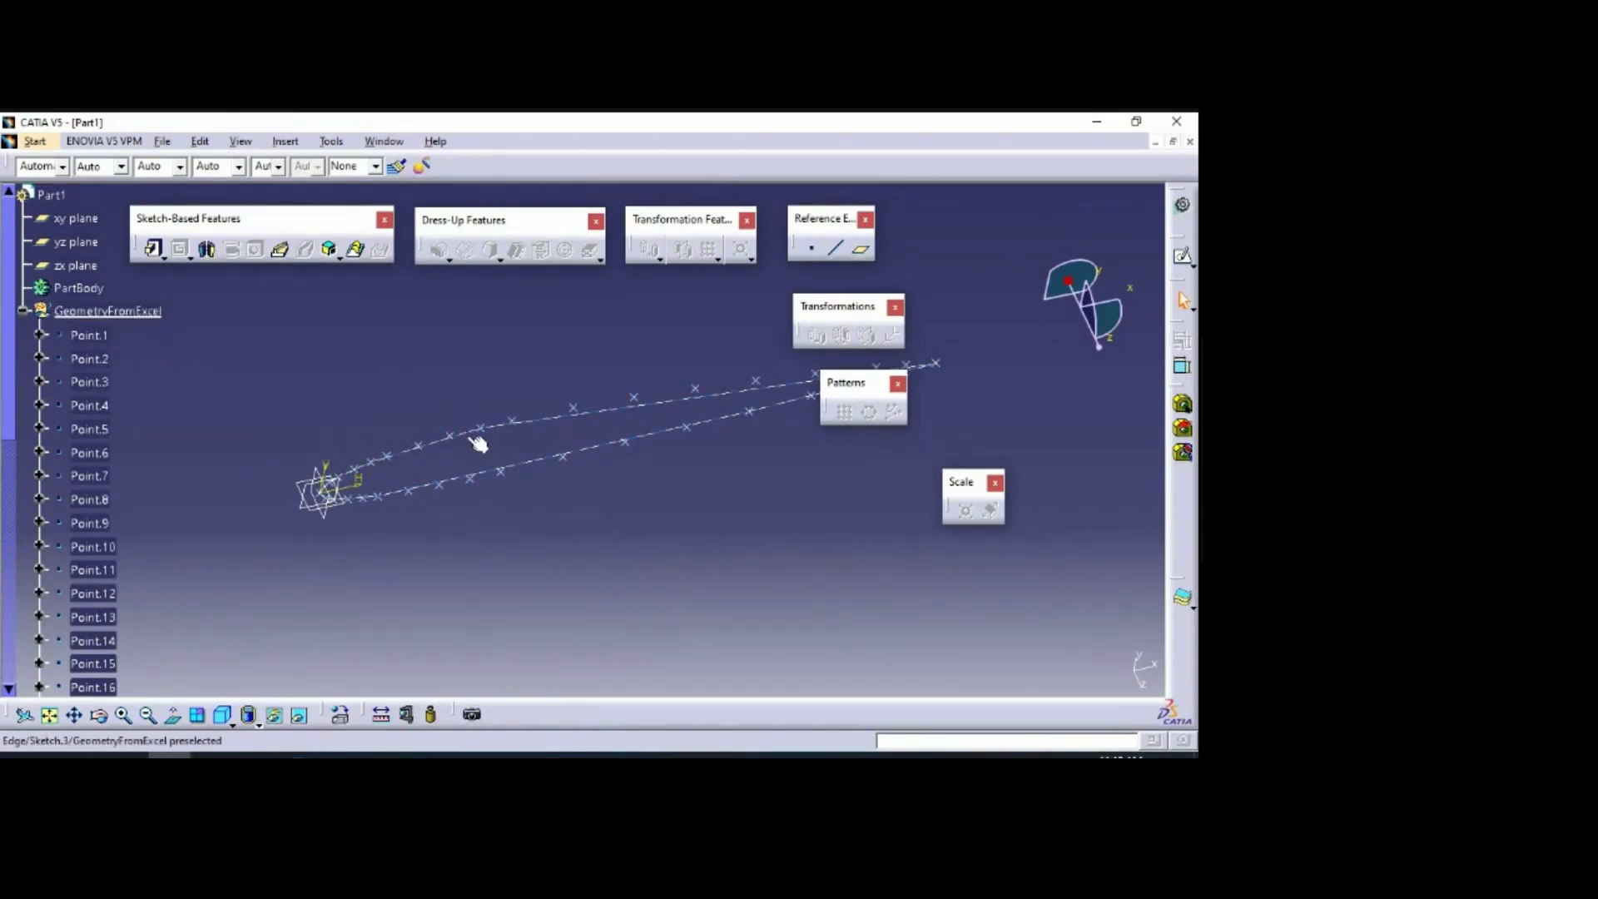
Step: Delete the GeometryFromExcel set with all its imported points and curves
right_click(556, 424)
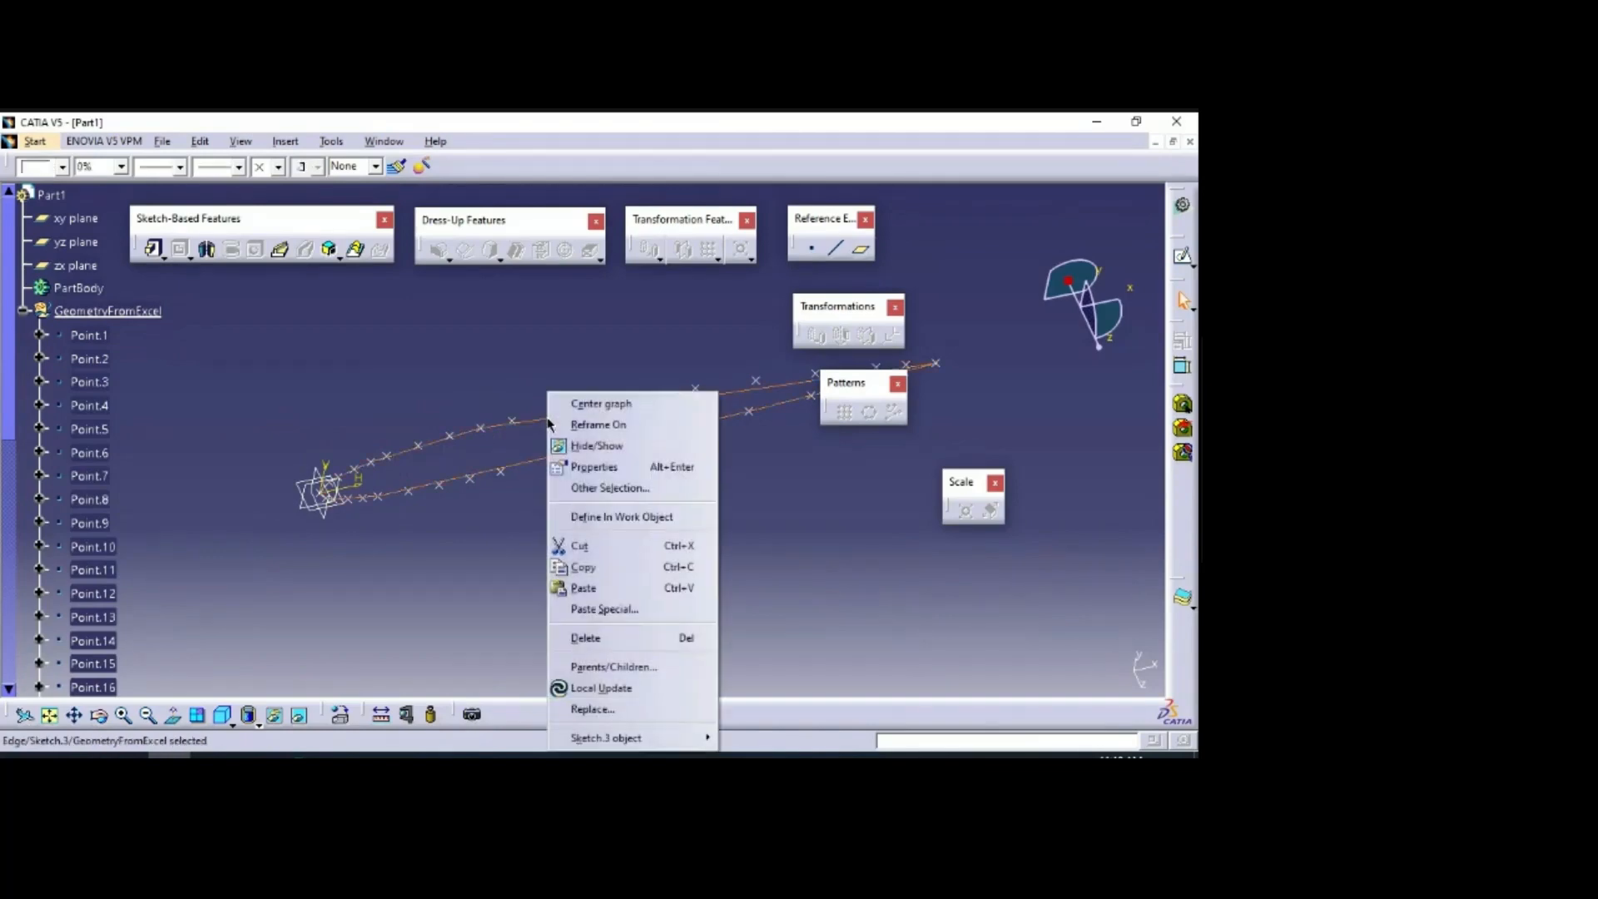
key("Escape")
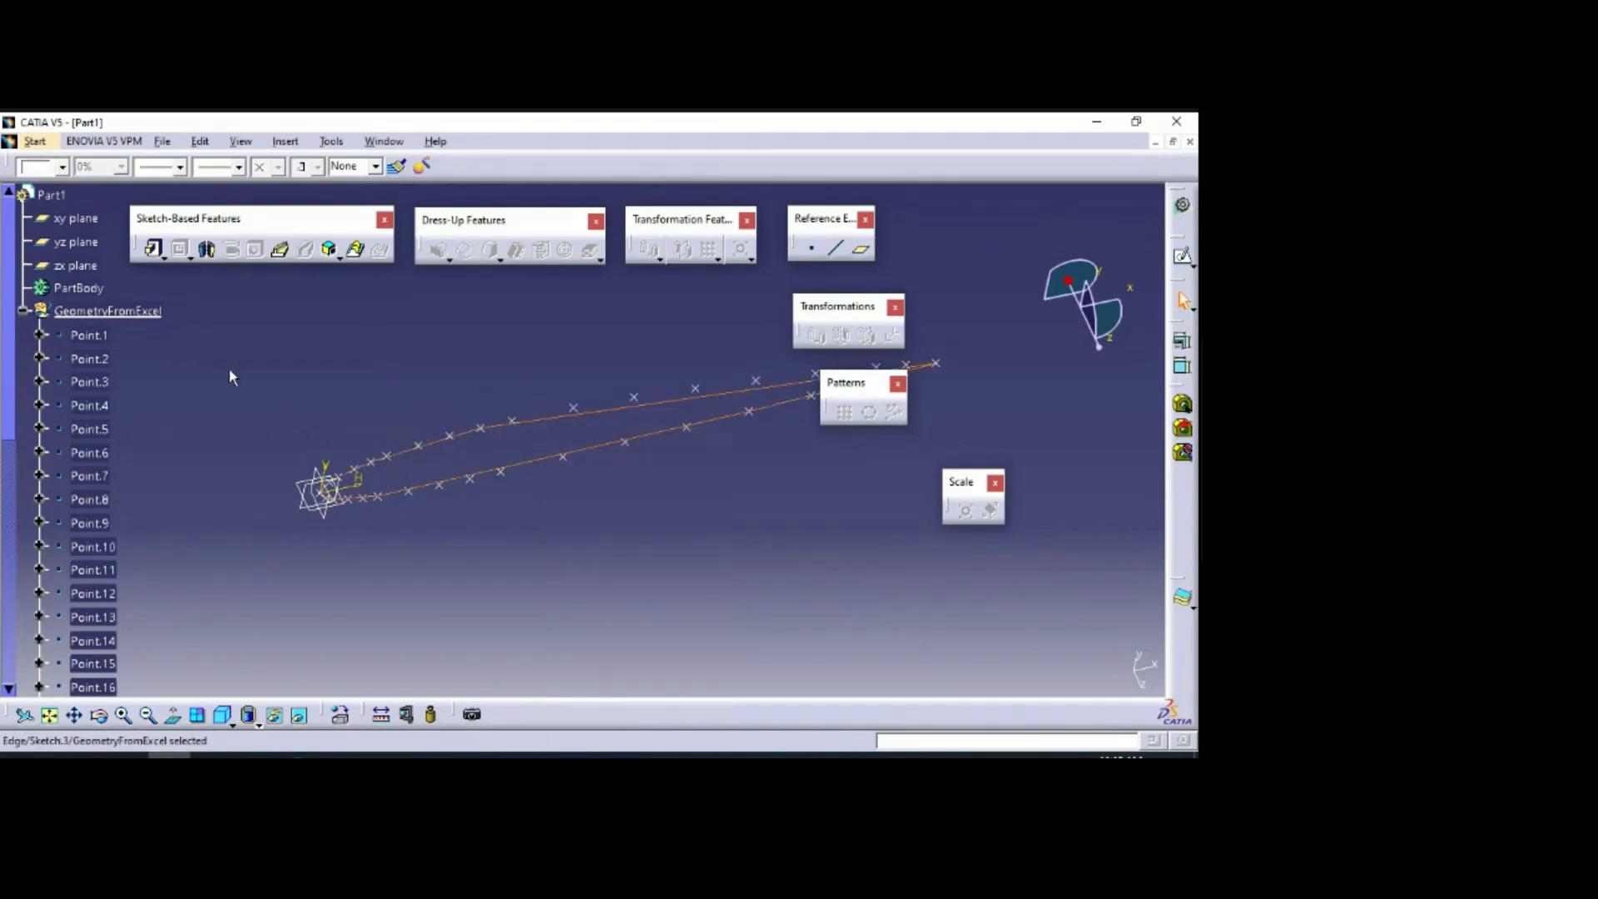
right_click(76, 313)
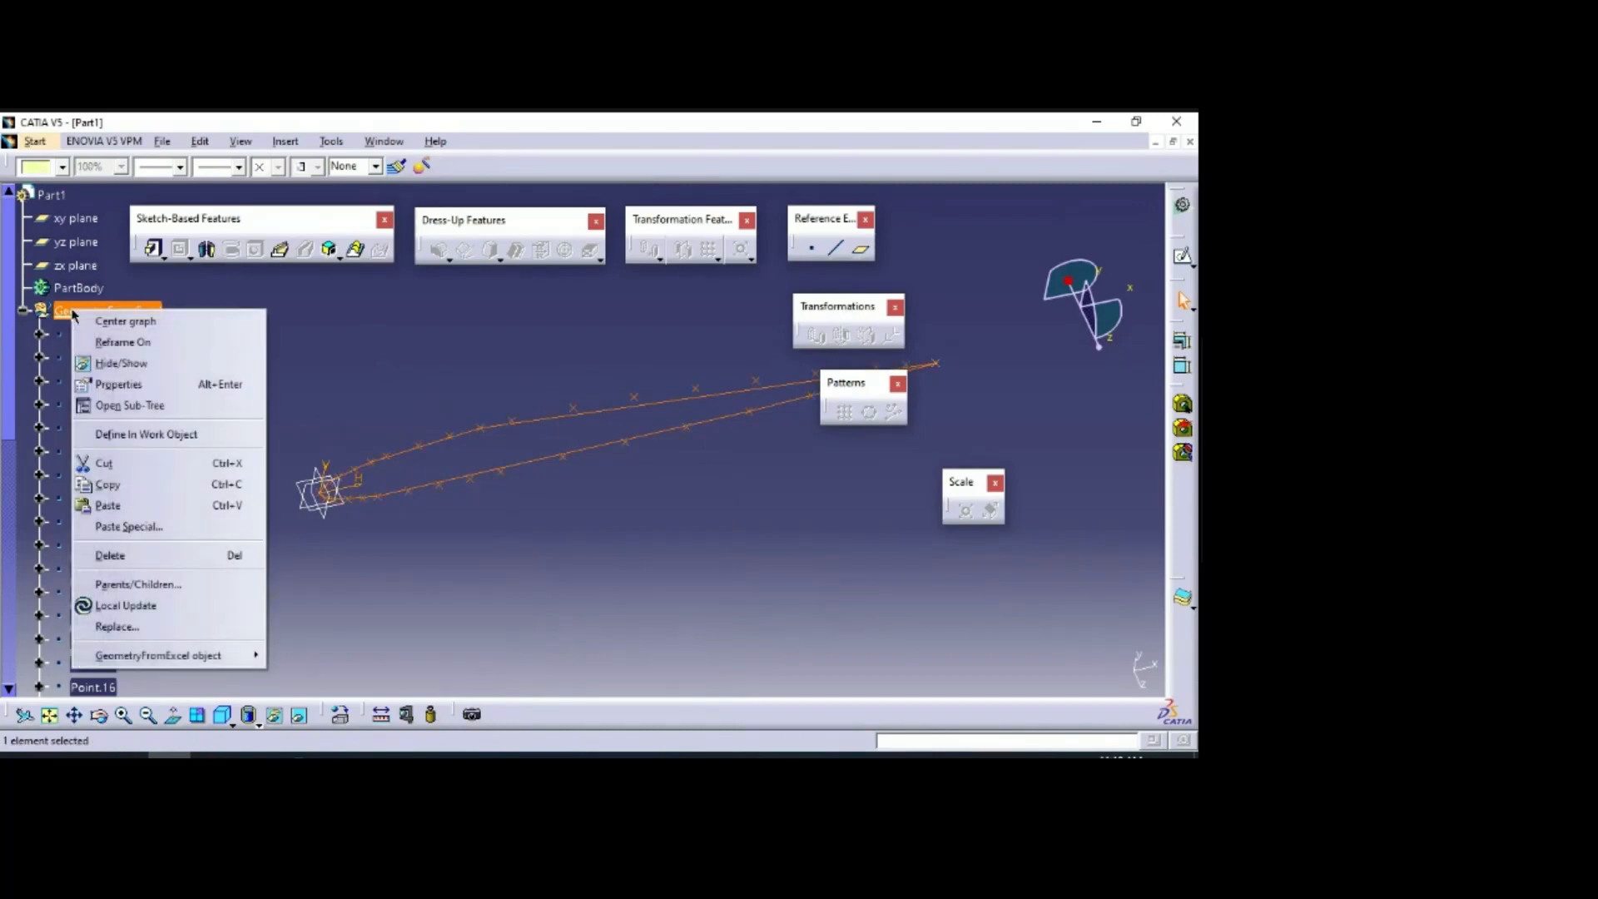
left_click(147, 555)
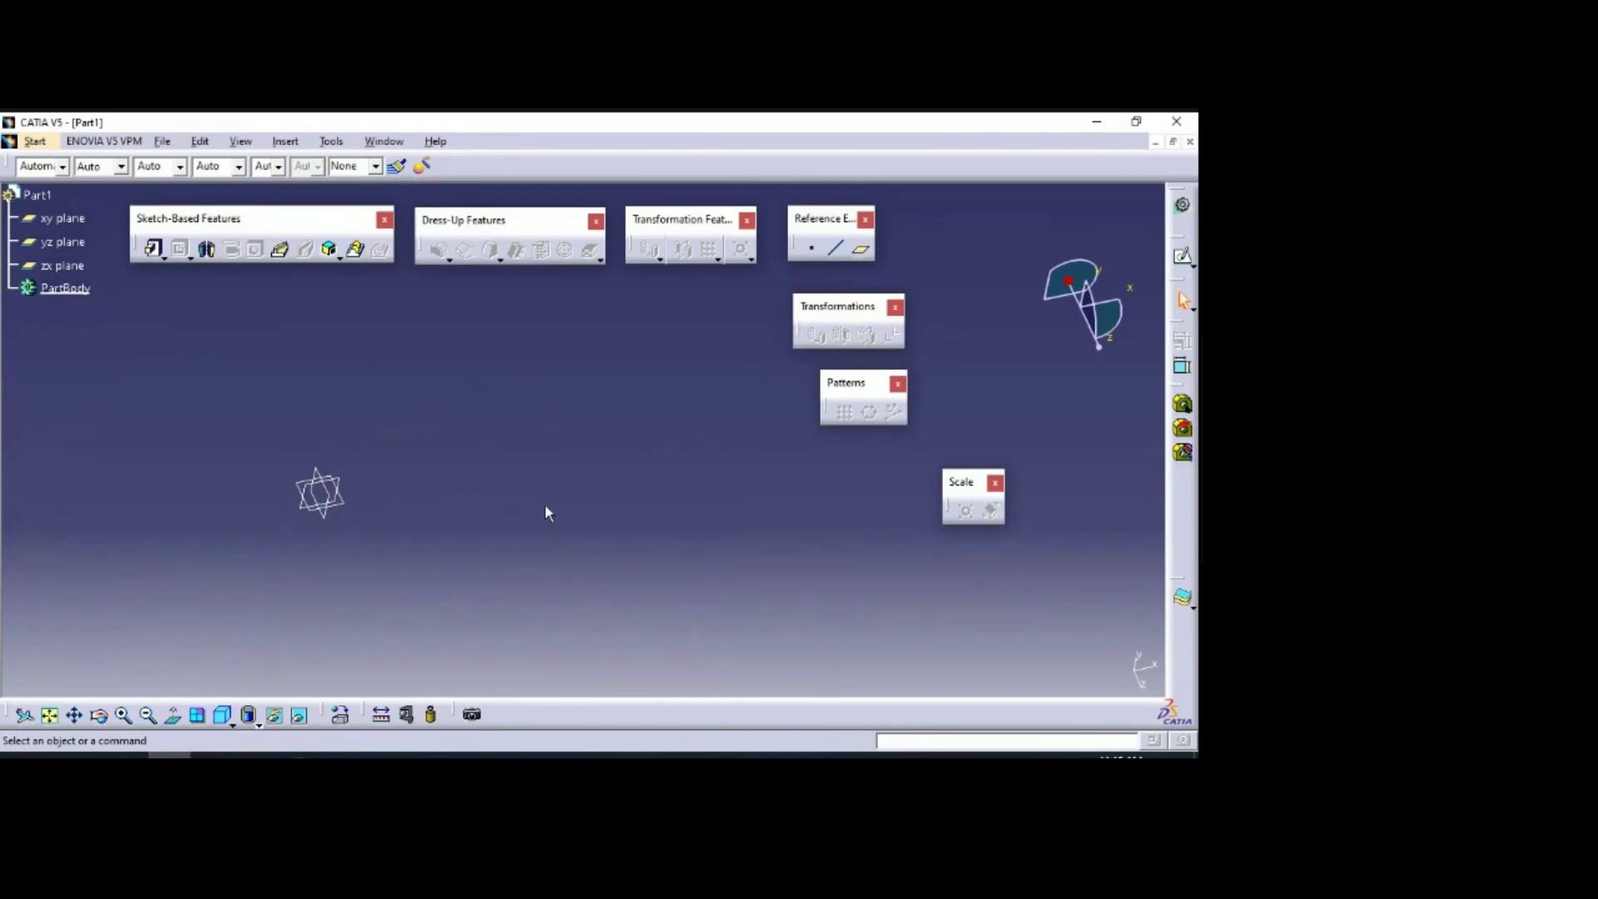
Step: Paste the copied airfoil curve into a new sketch on the xy plane and expand PartBody in the tree
left_click(73, 220)
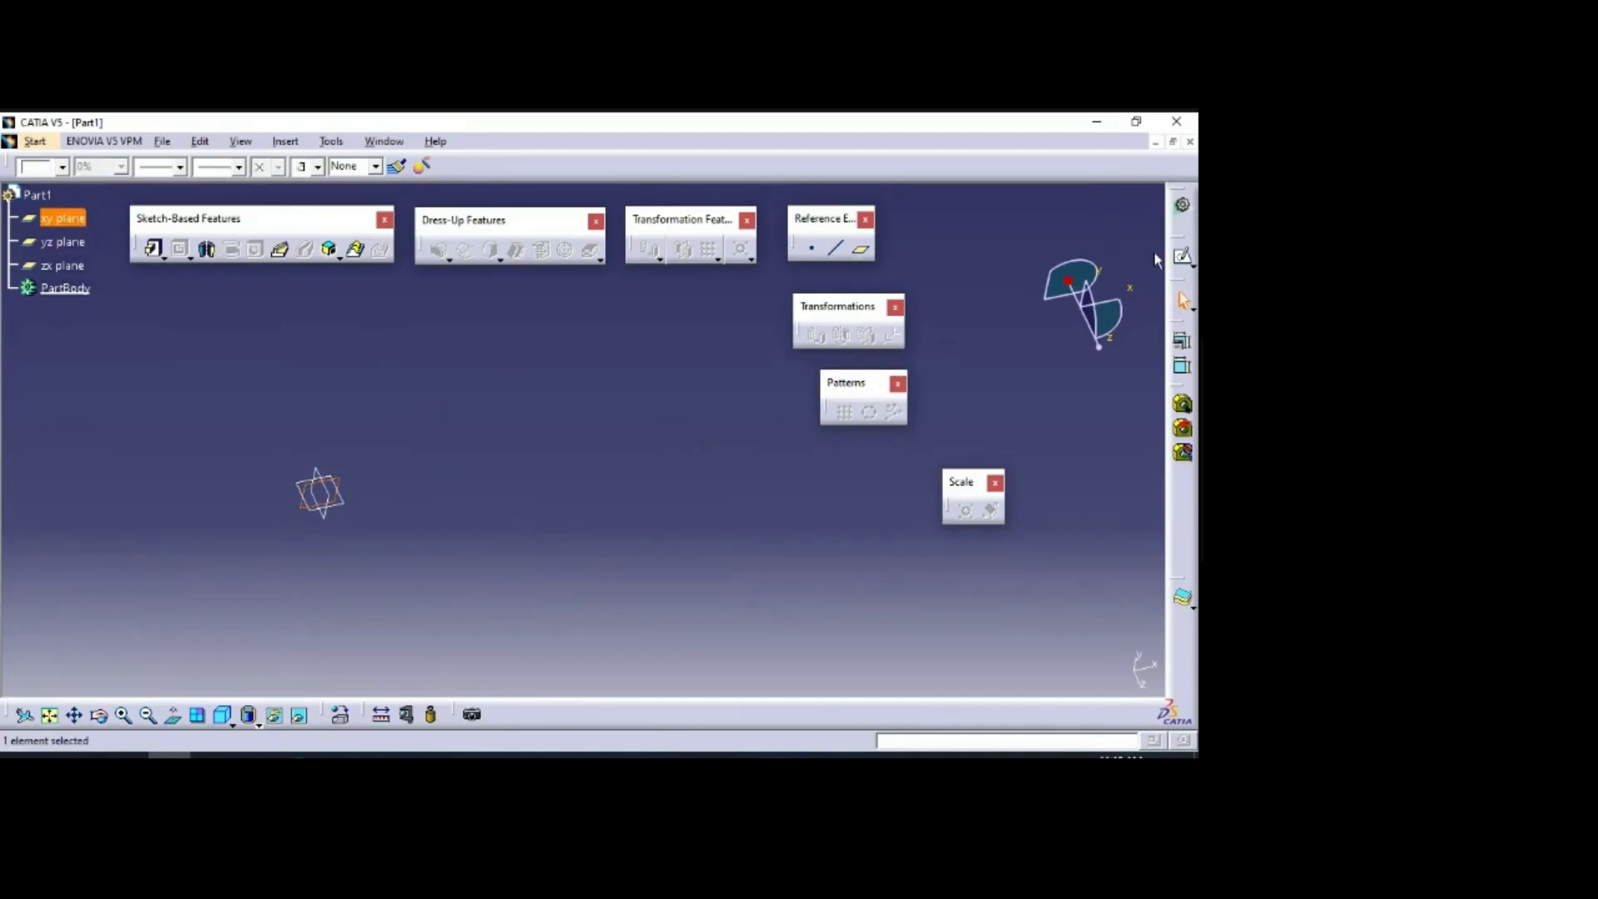
left_click(1182, 256)
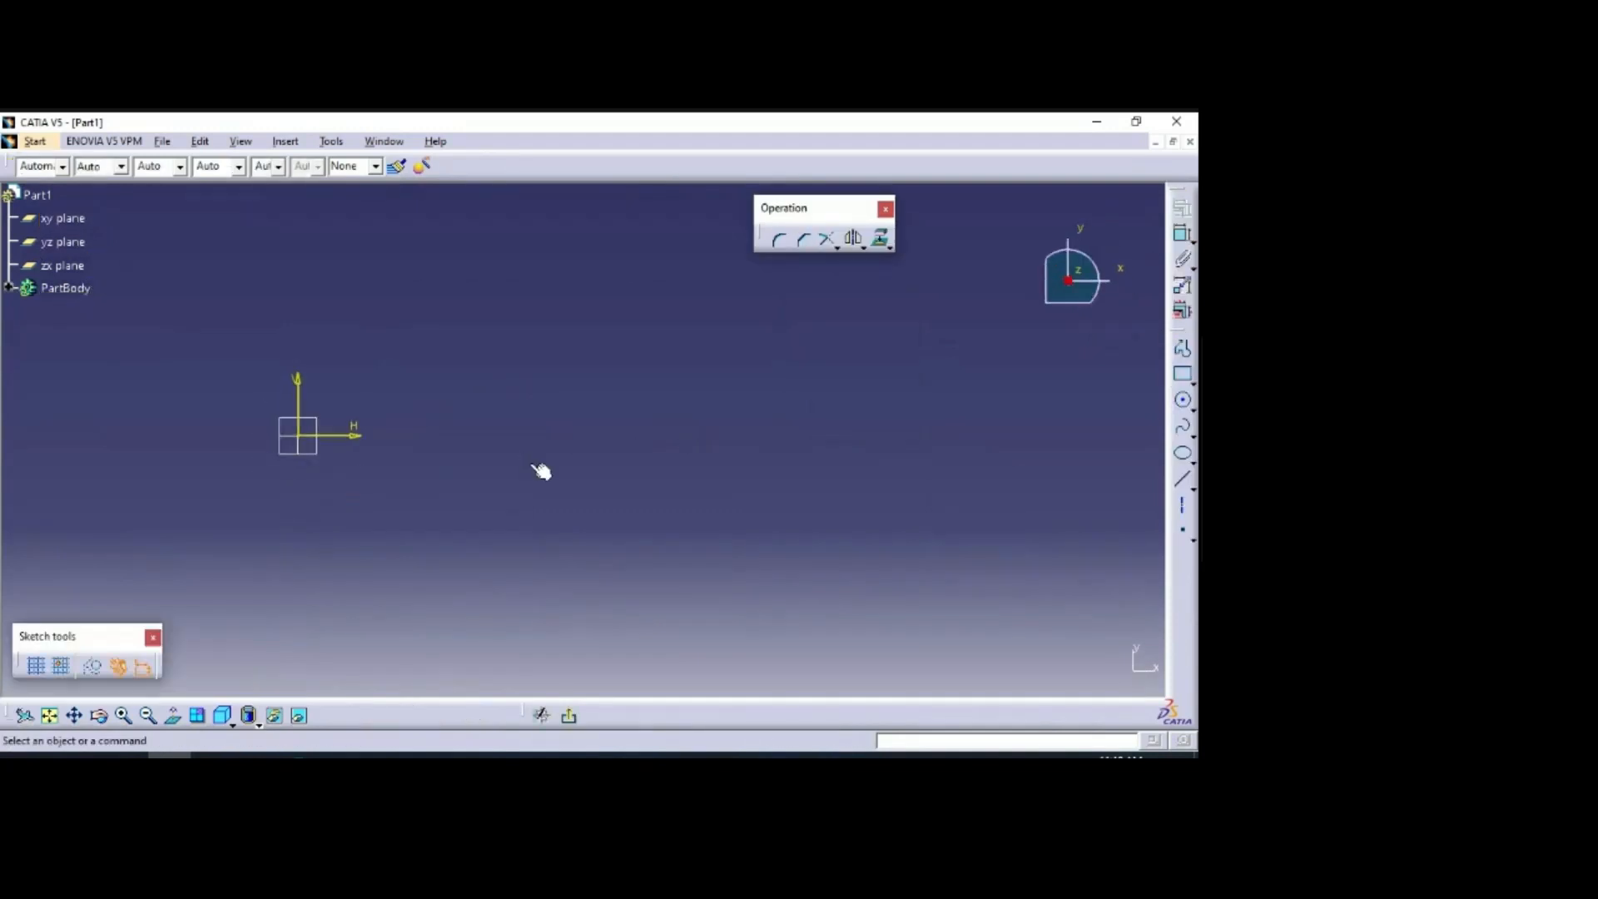
key("ctrl+v")
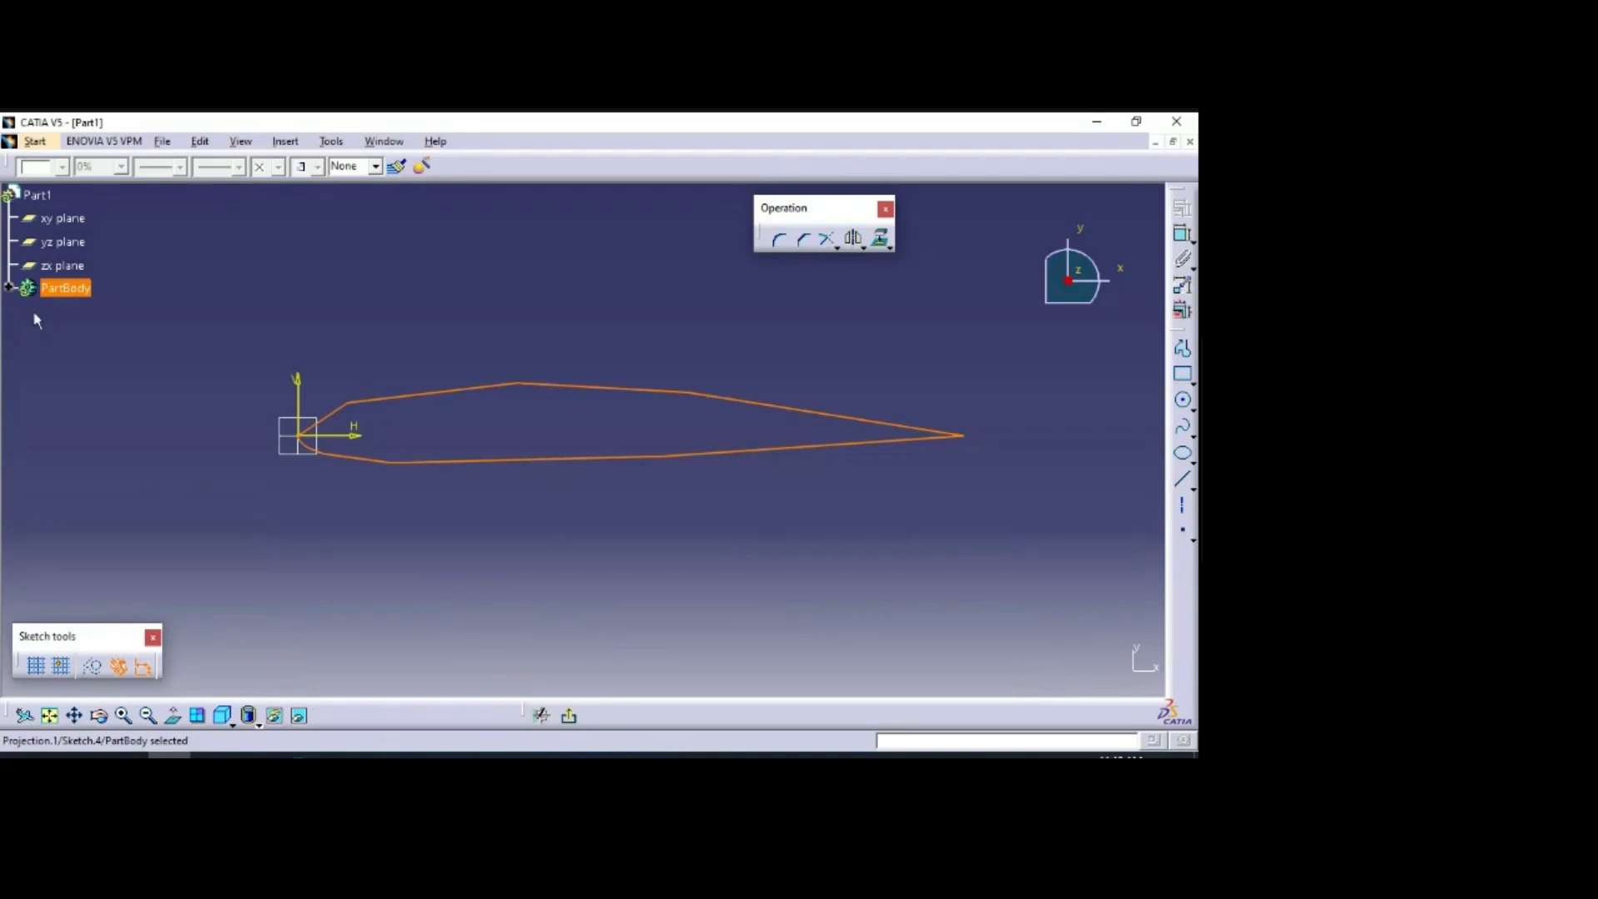
left_click(9, 287)
left_click(193, 399)
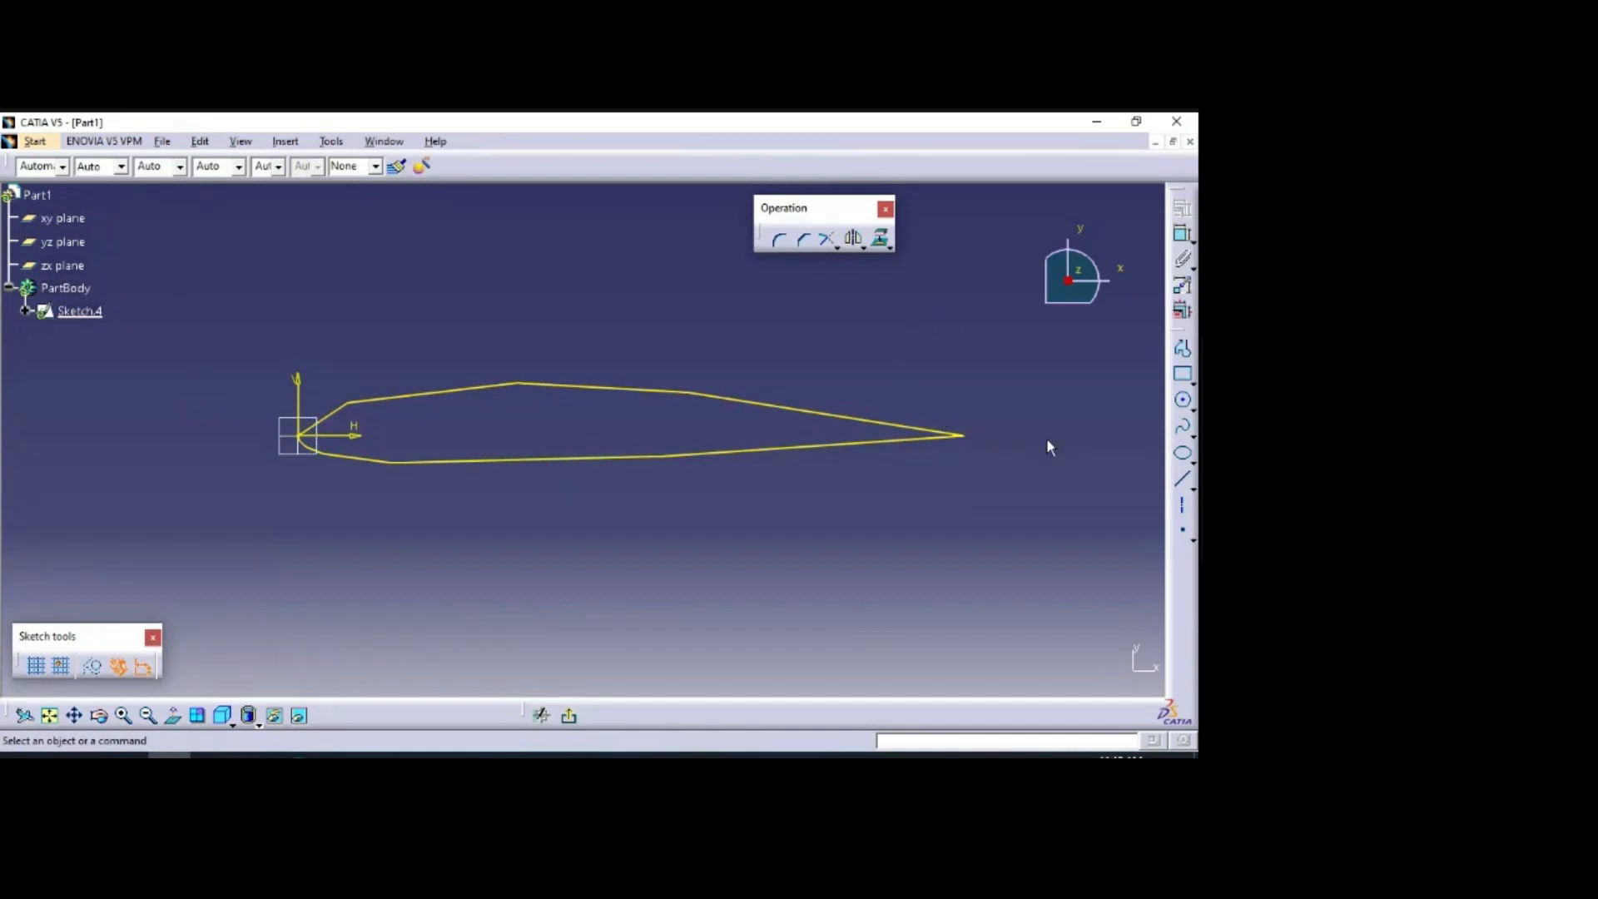
left_click(971, 442)
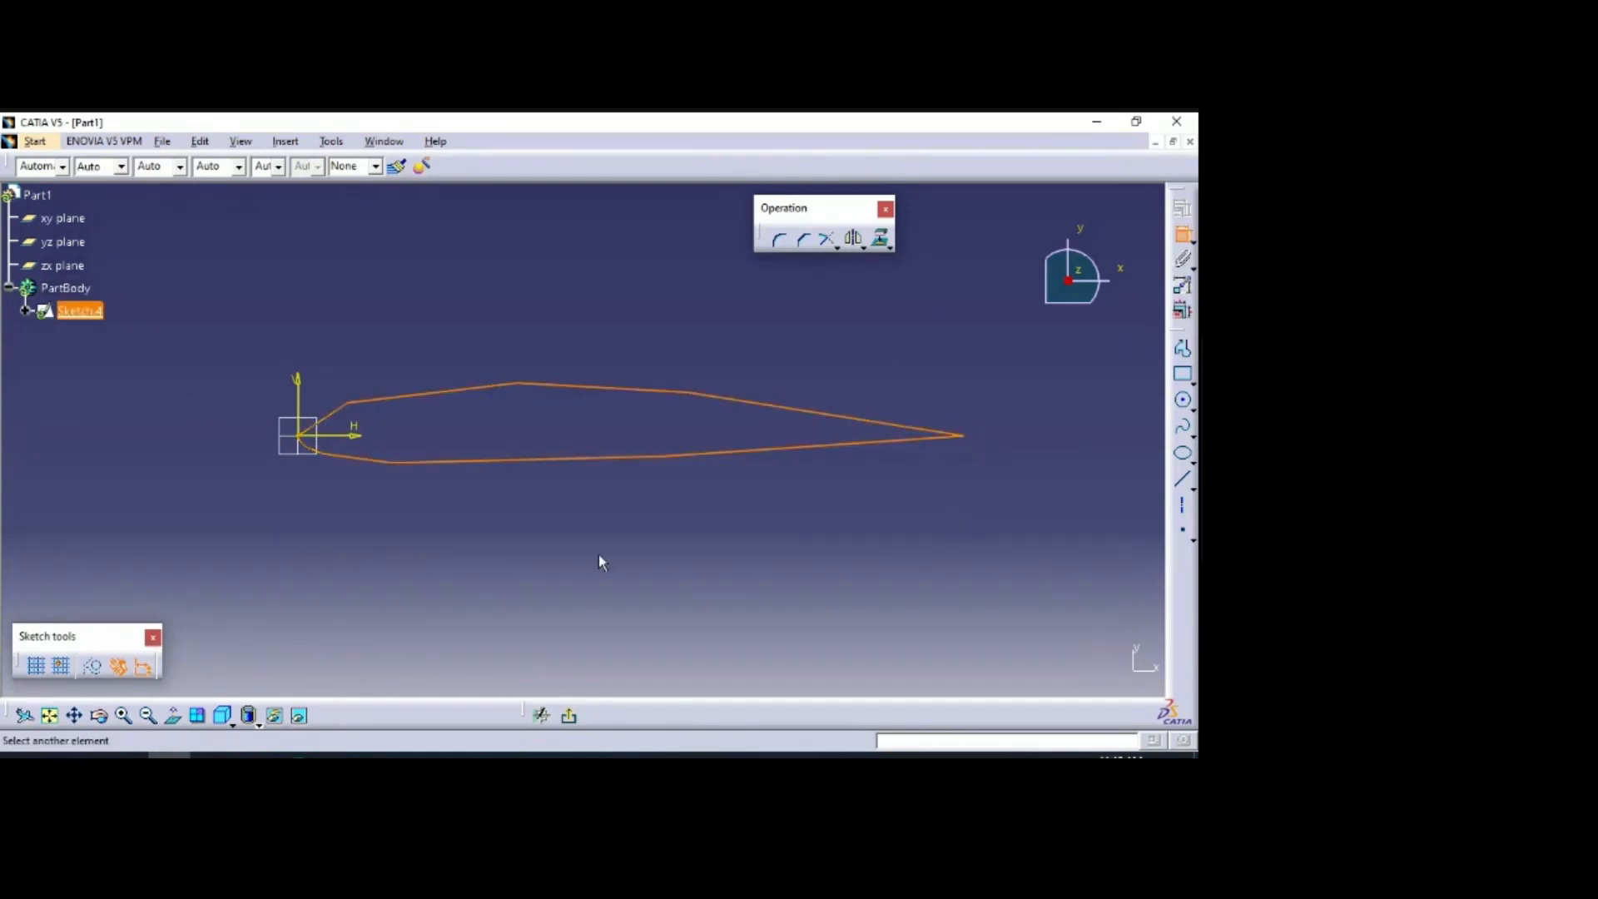
left_click(298, 398)
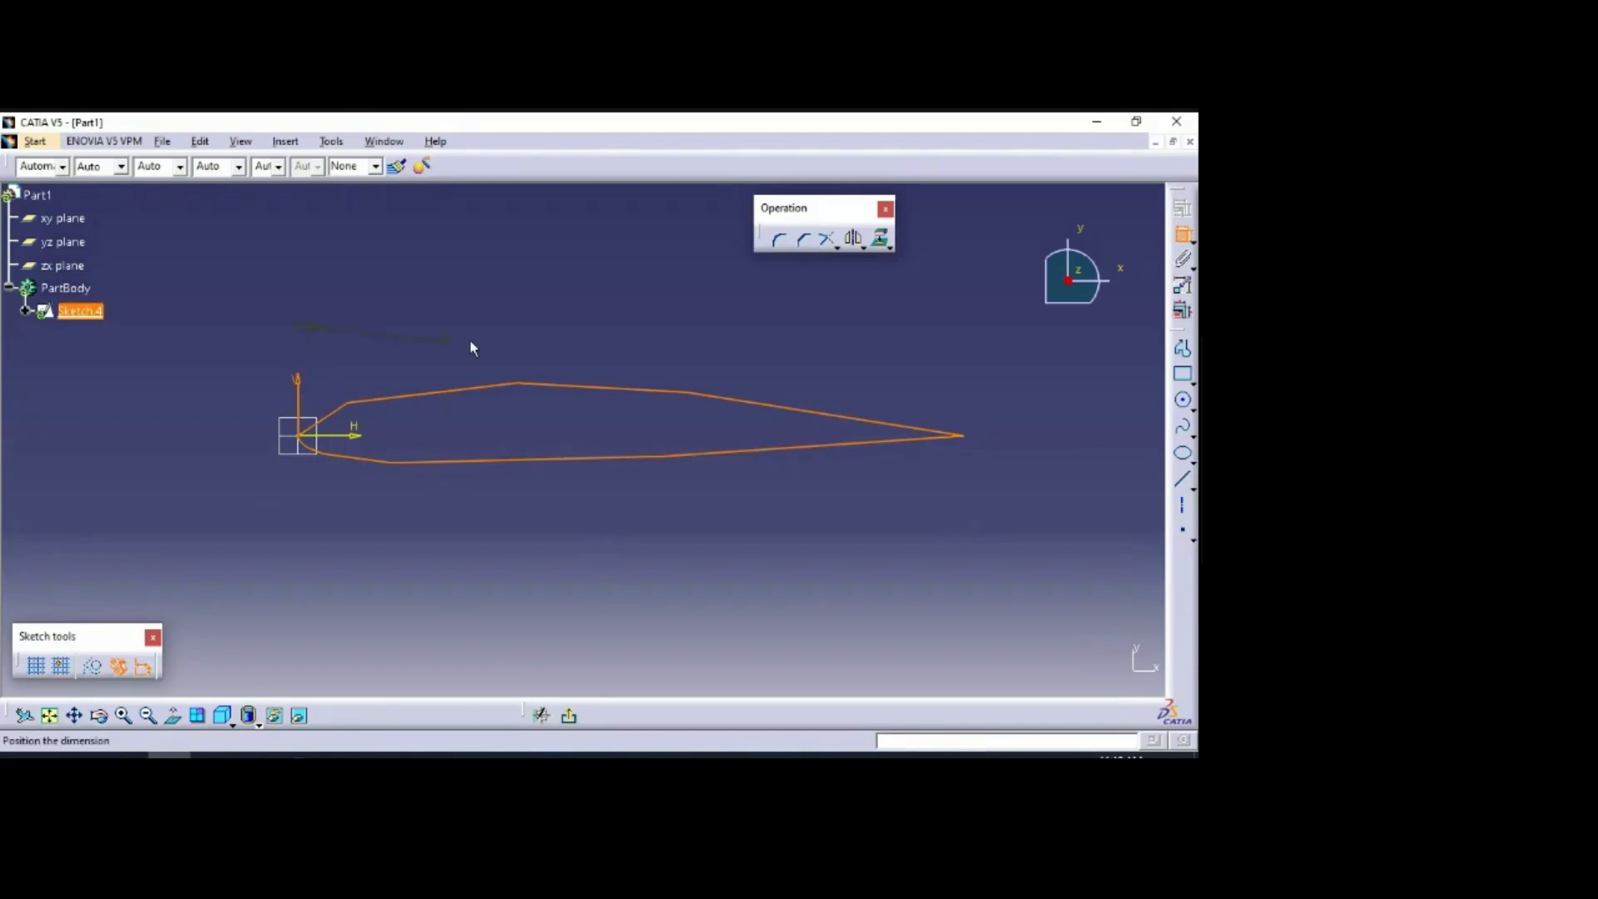
left_click(1183, 240)
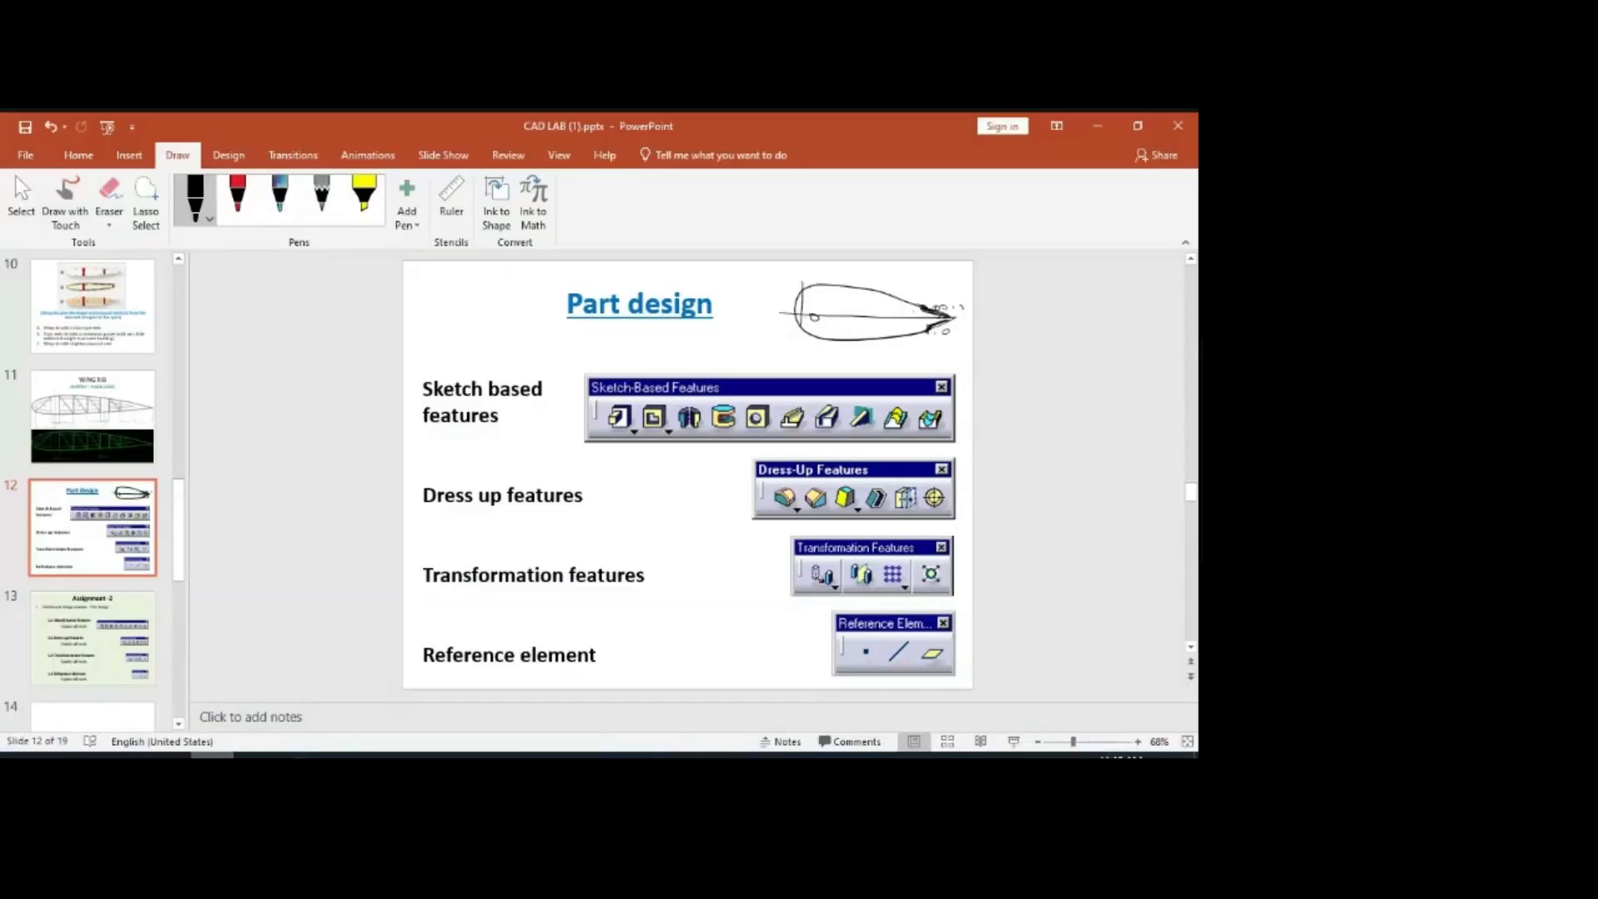
Step: Check the wing rib layout PDF and scale the pasted airfoil by 1000 about the sketch origin in duplicate mode, with the result fitted in view
key("alt+Tab")
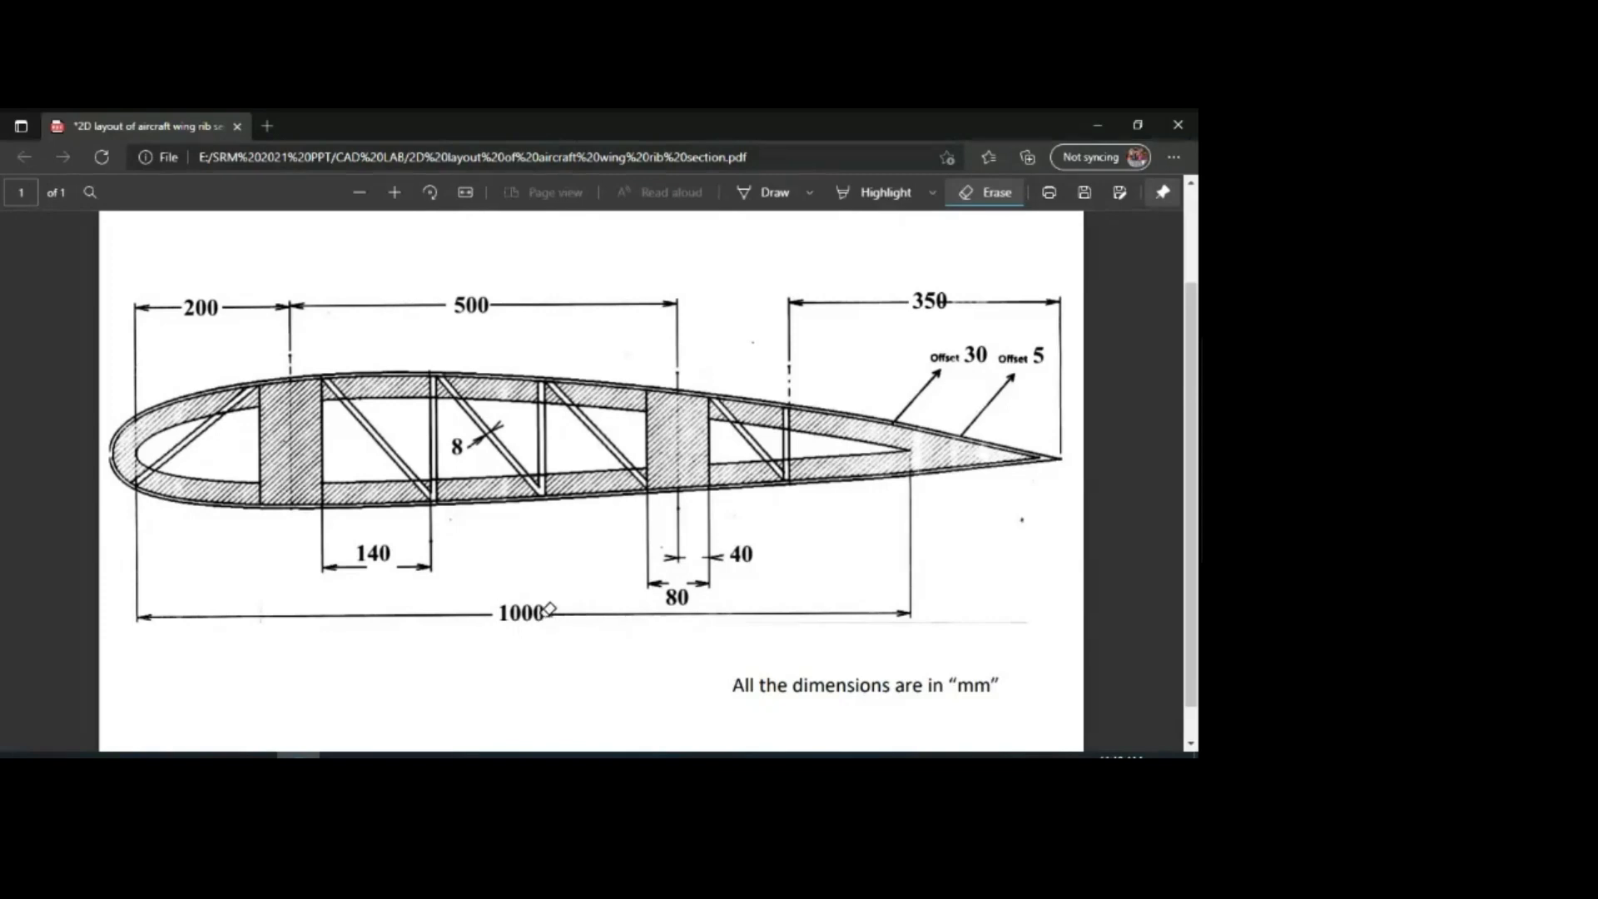
key("alt+Tab")
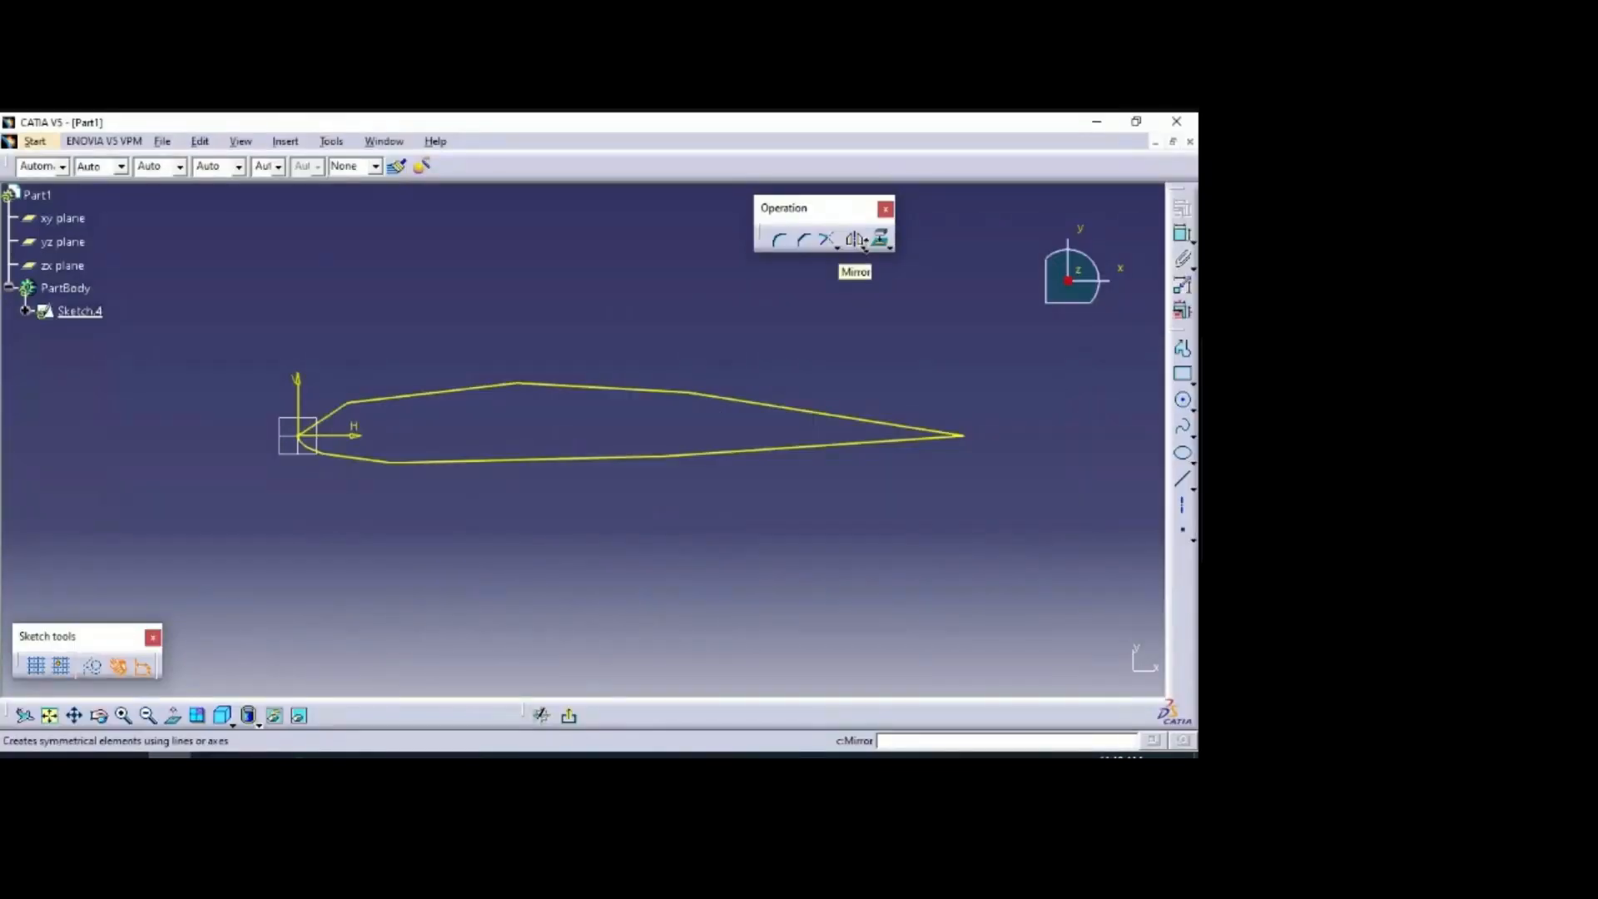
left_click(863, 243)
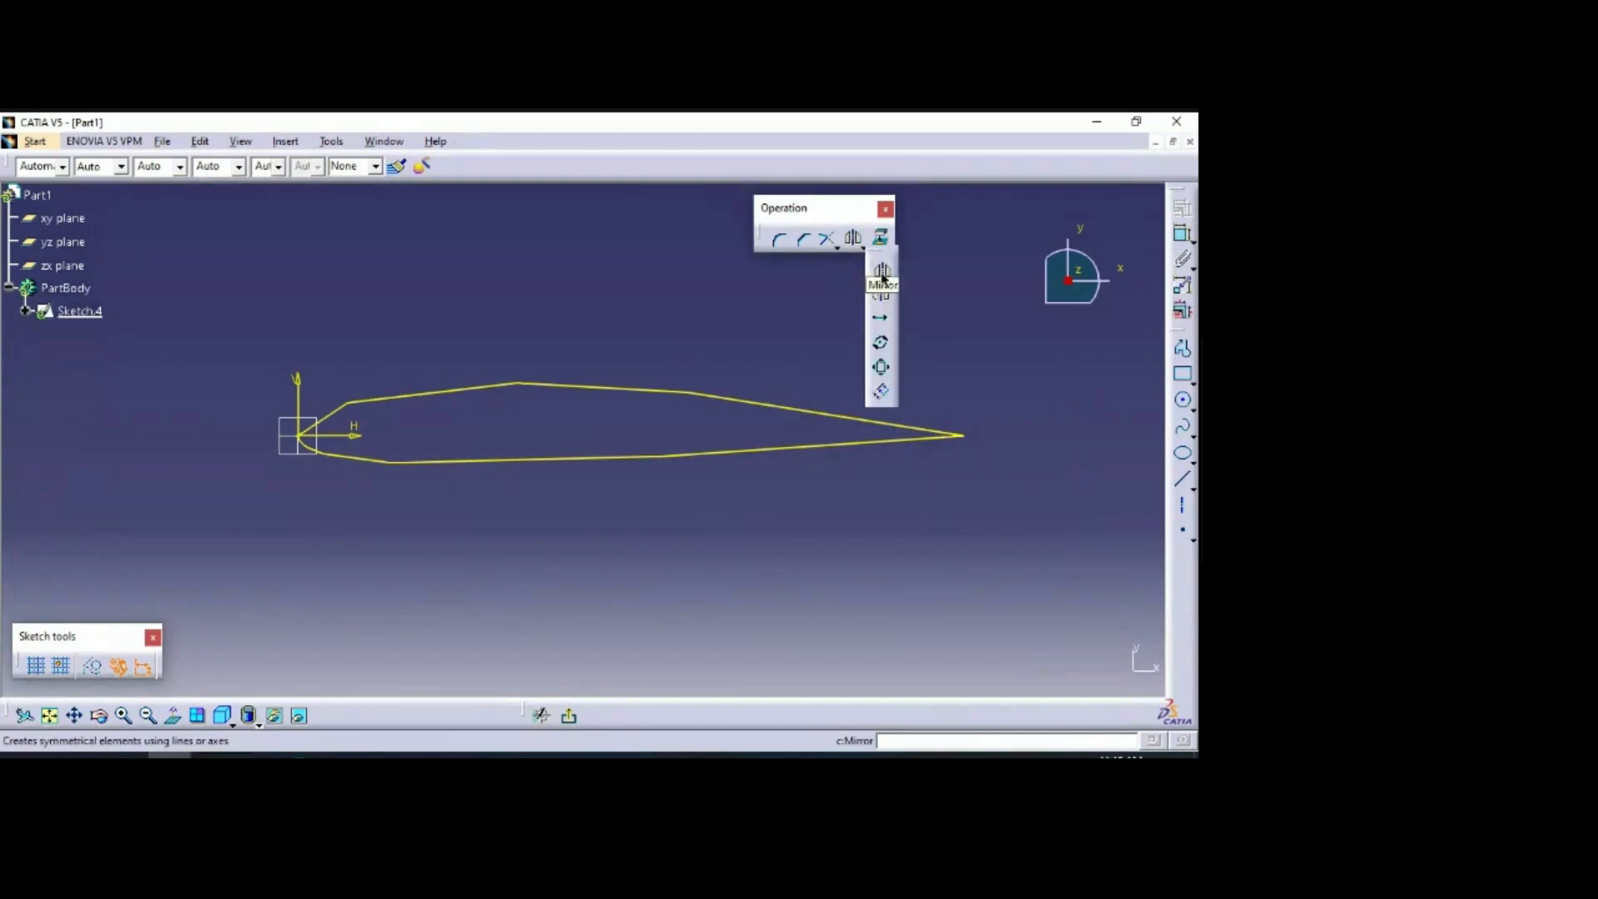
left_click(881, 370)
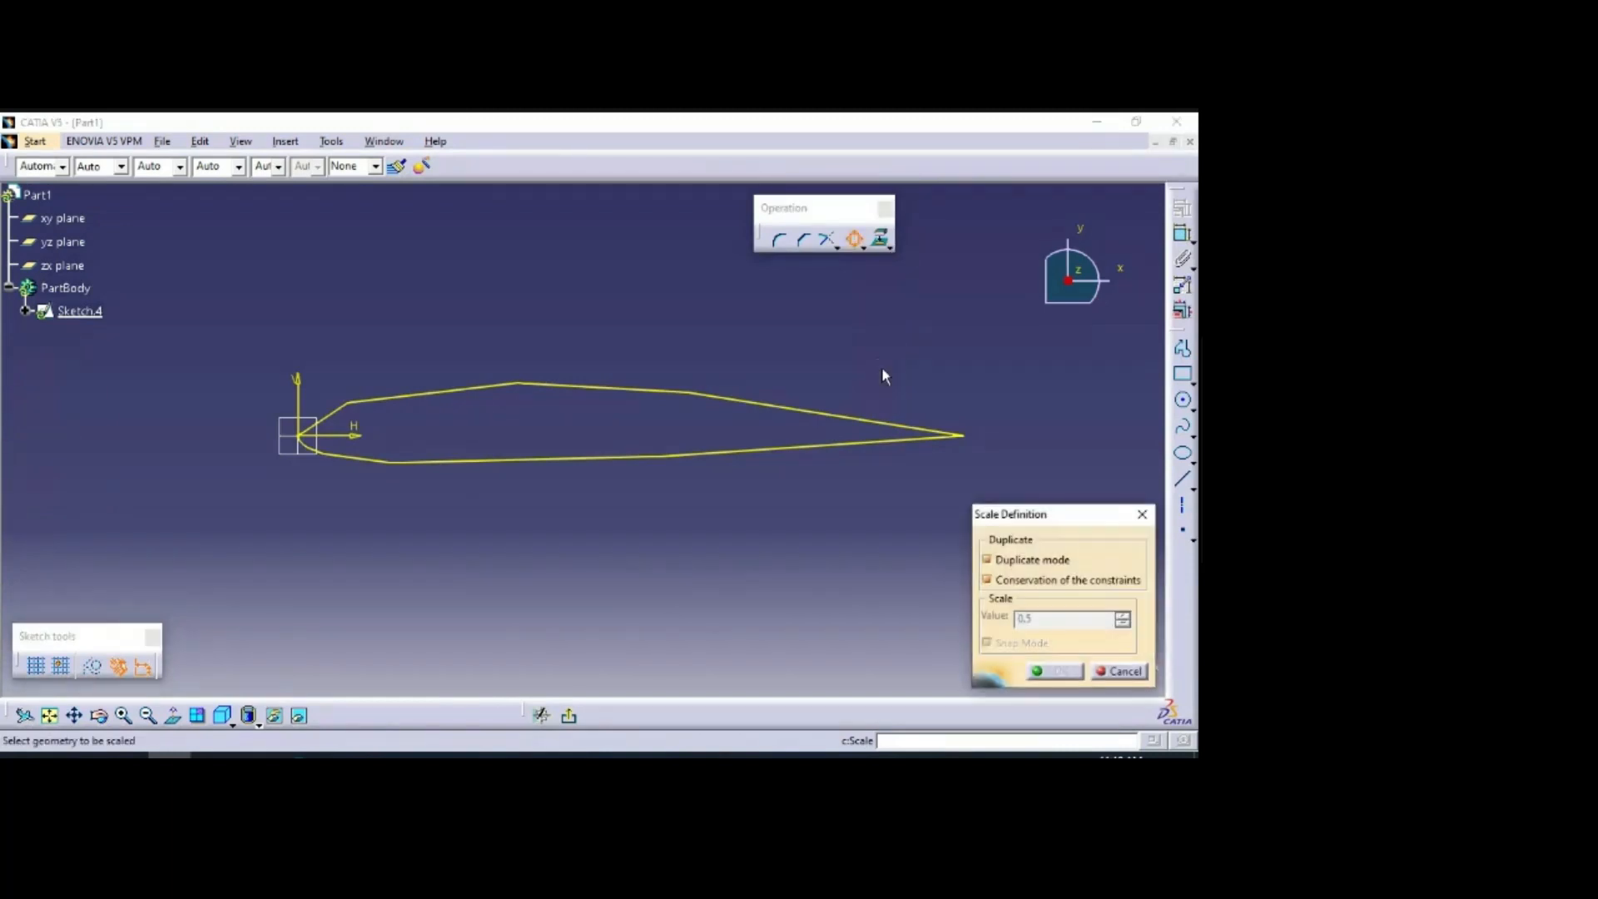
left_click(807, 416)
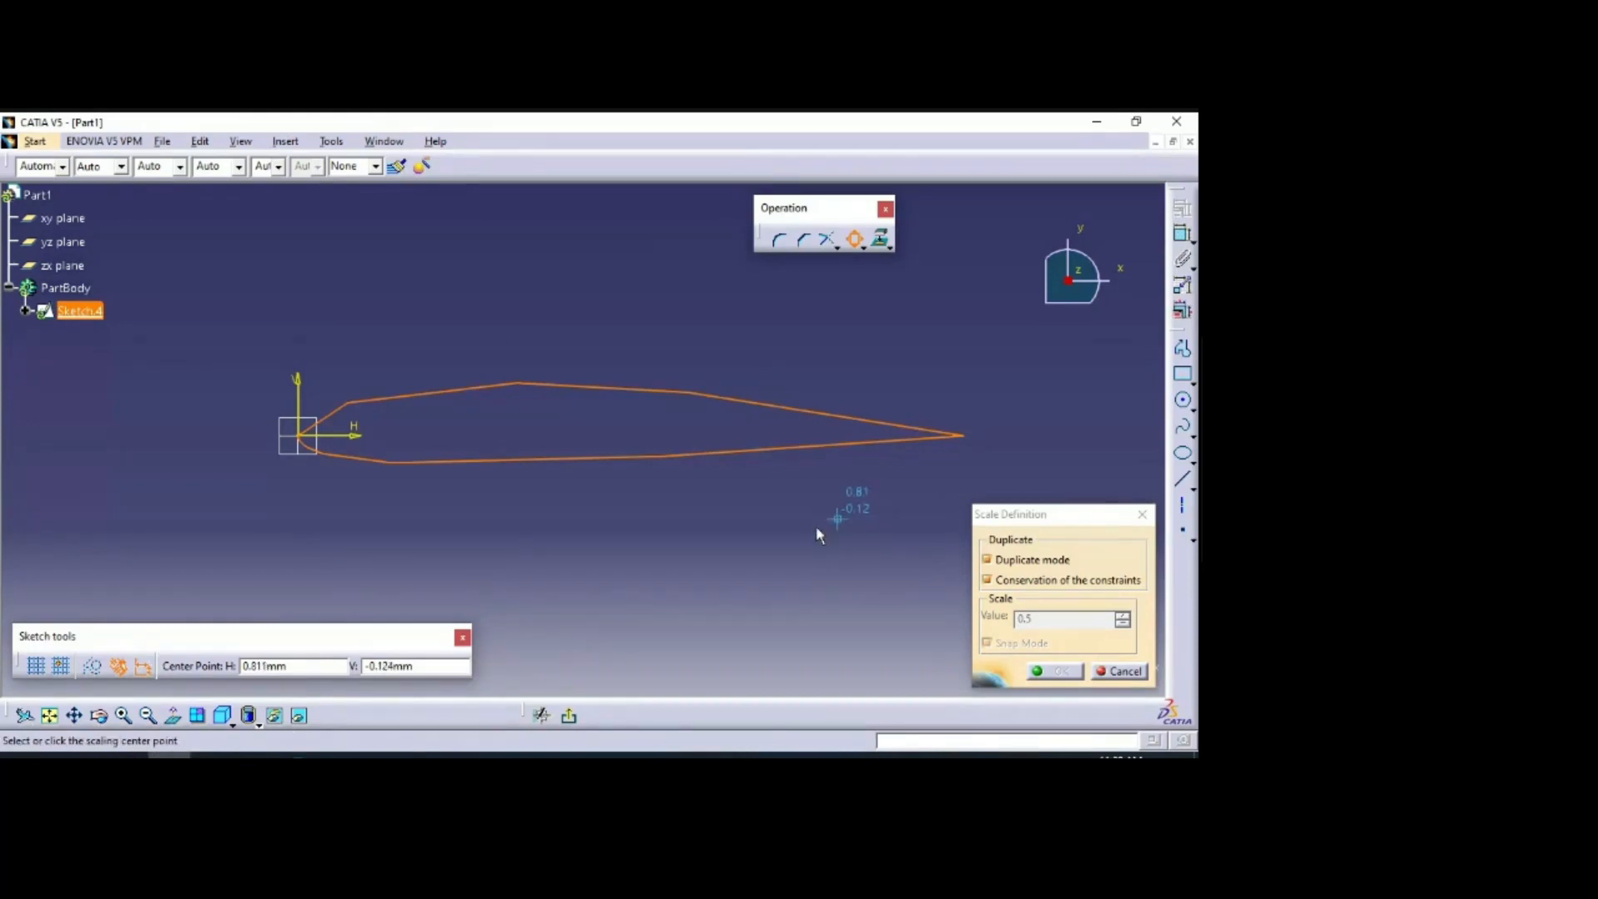
left_click(308, 438)
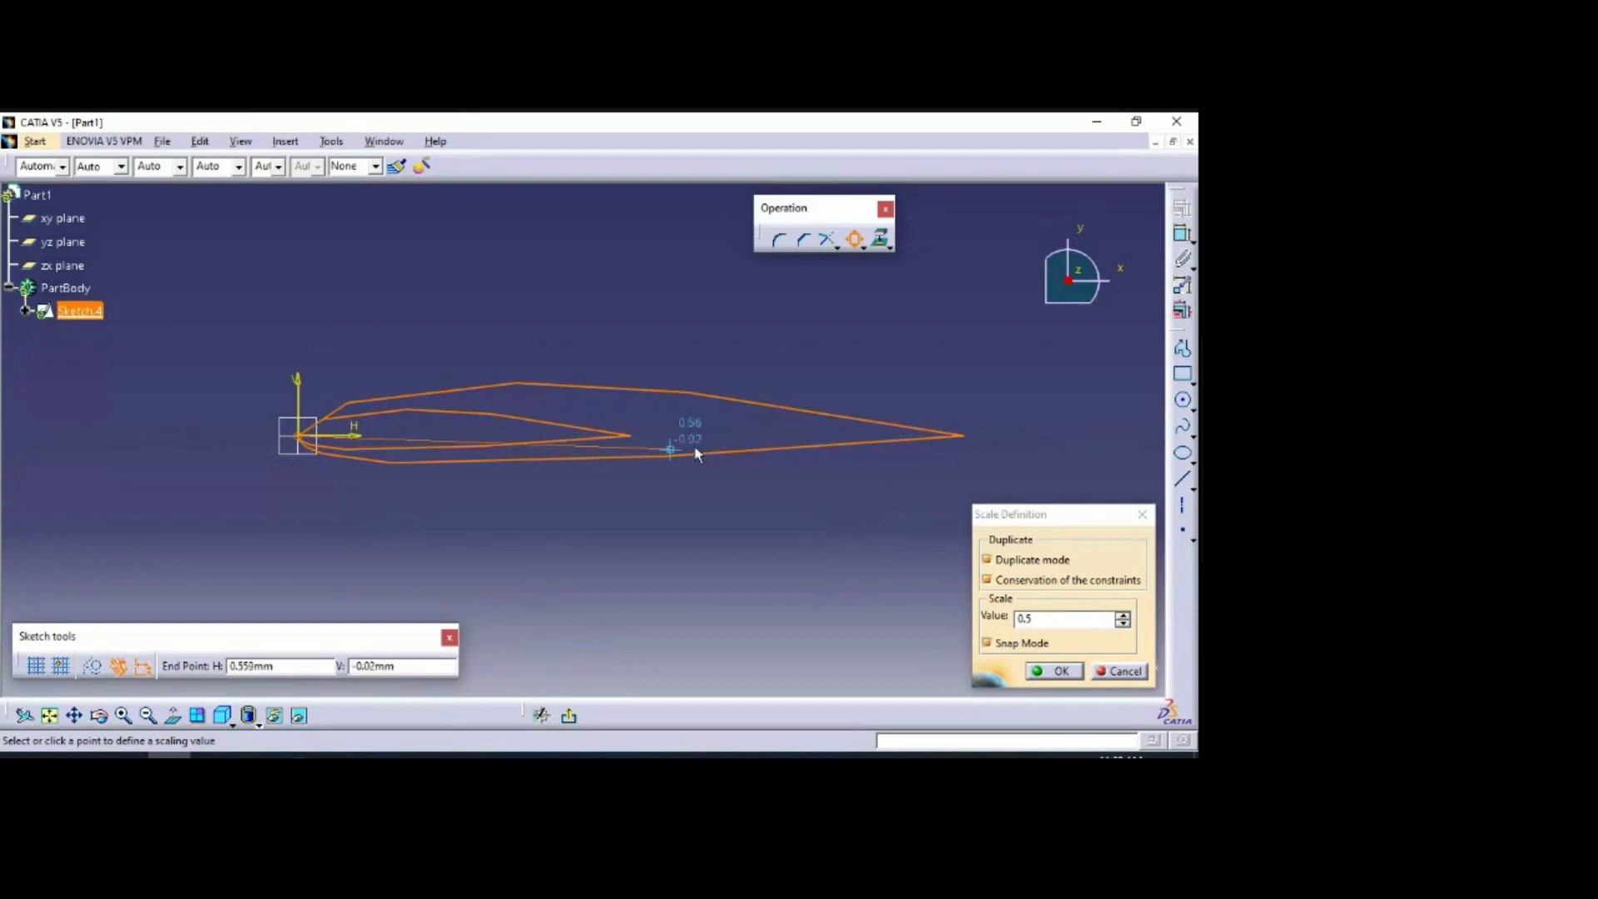
double_click(1053, 619)
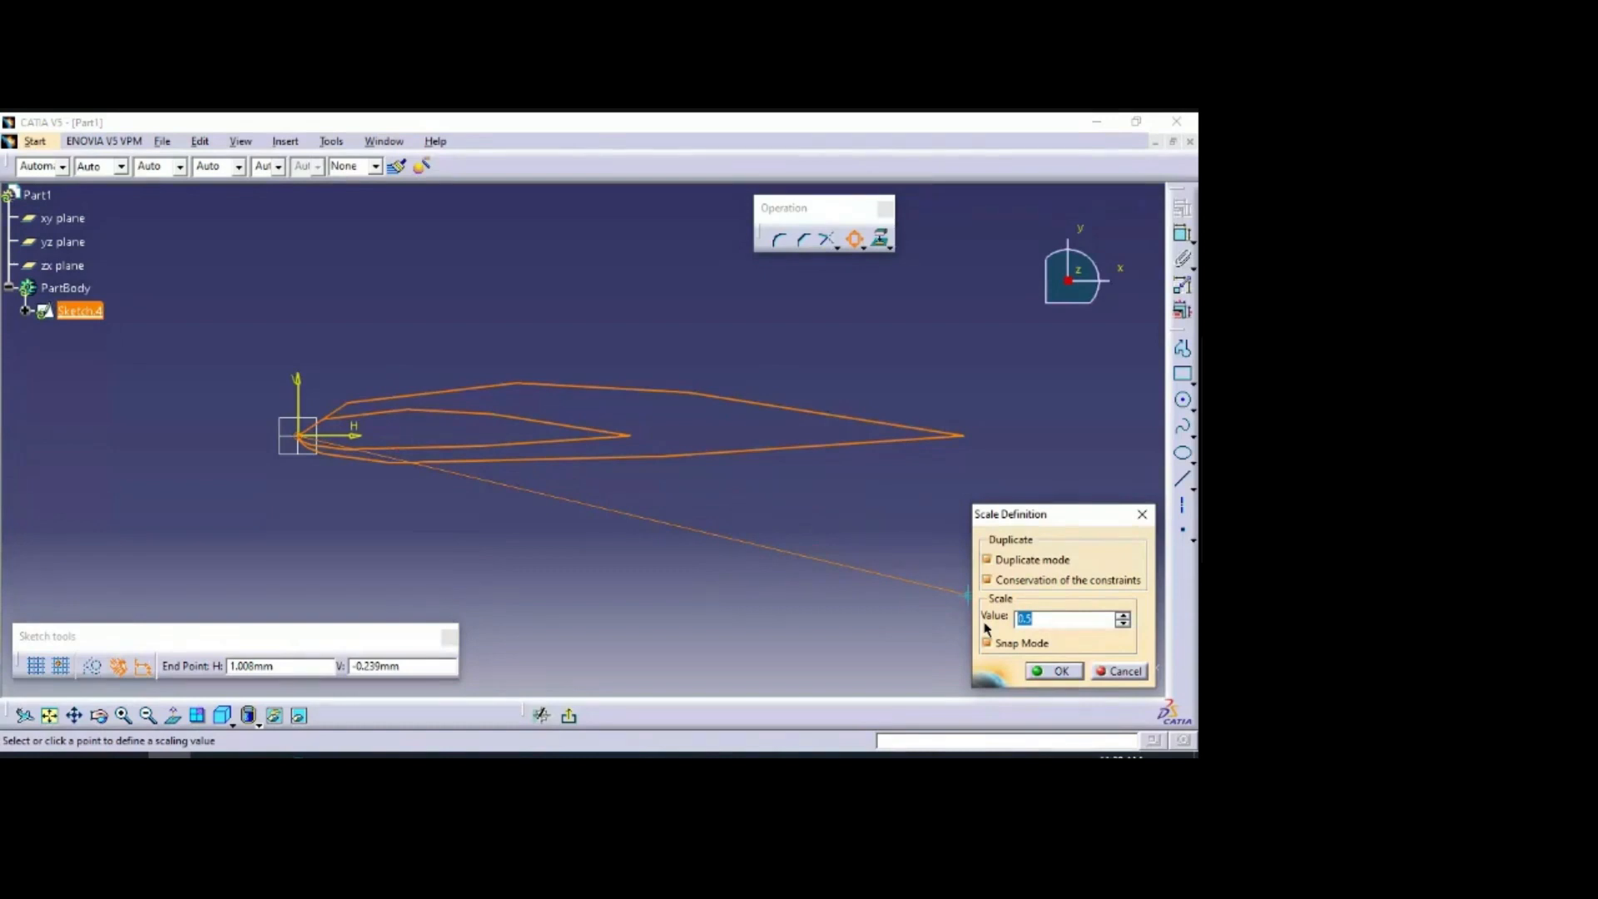
type("1000")
key("Return")
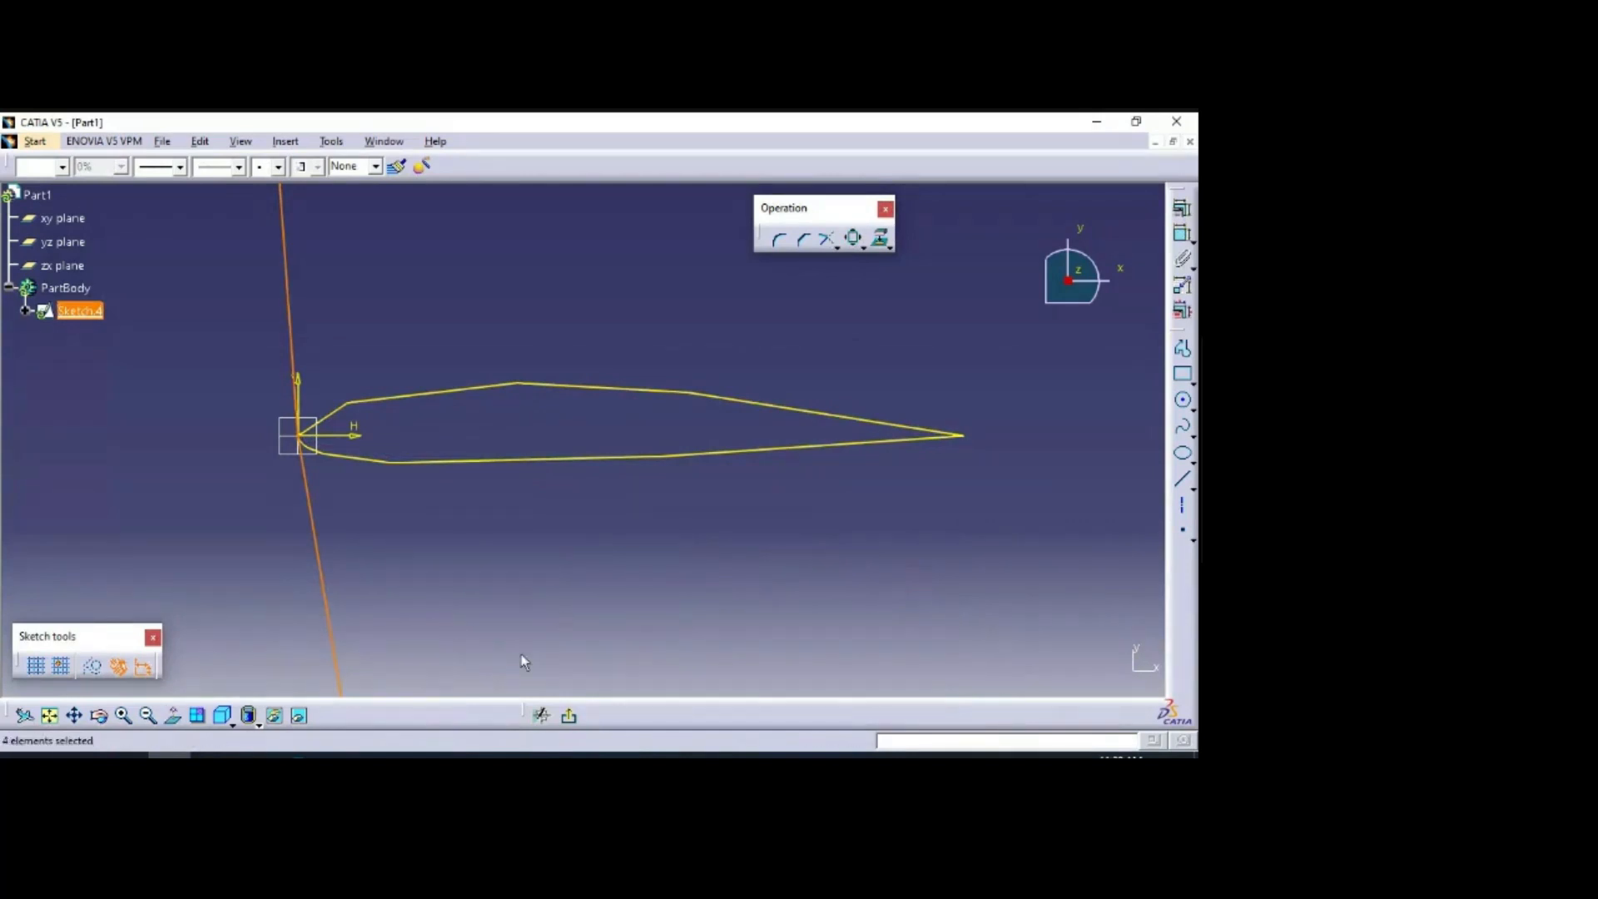
left_click(50, 715)
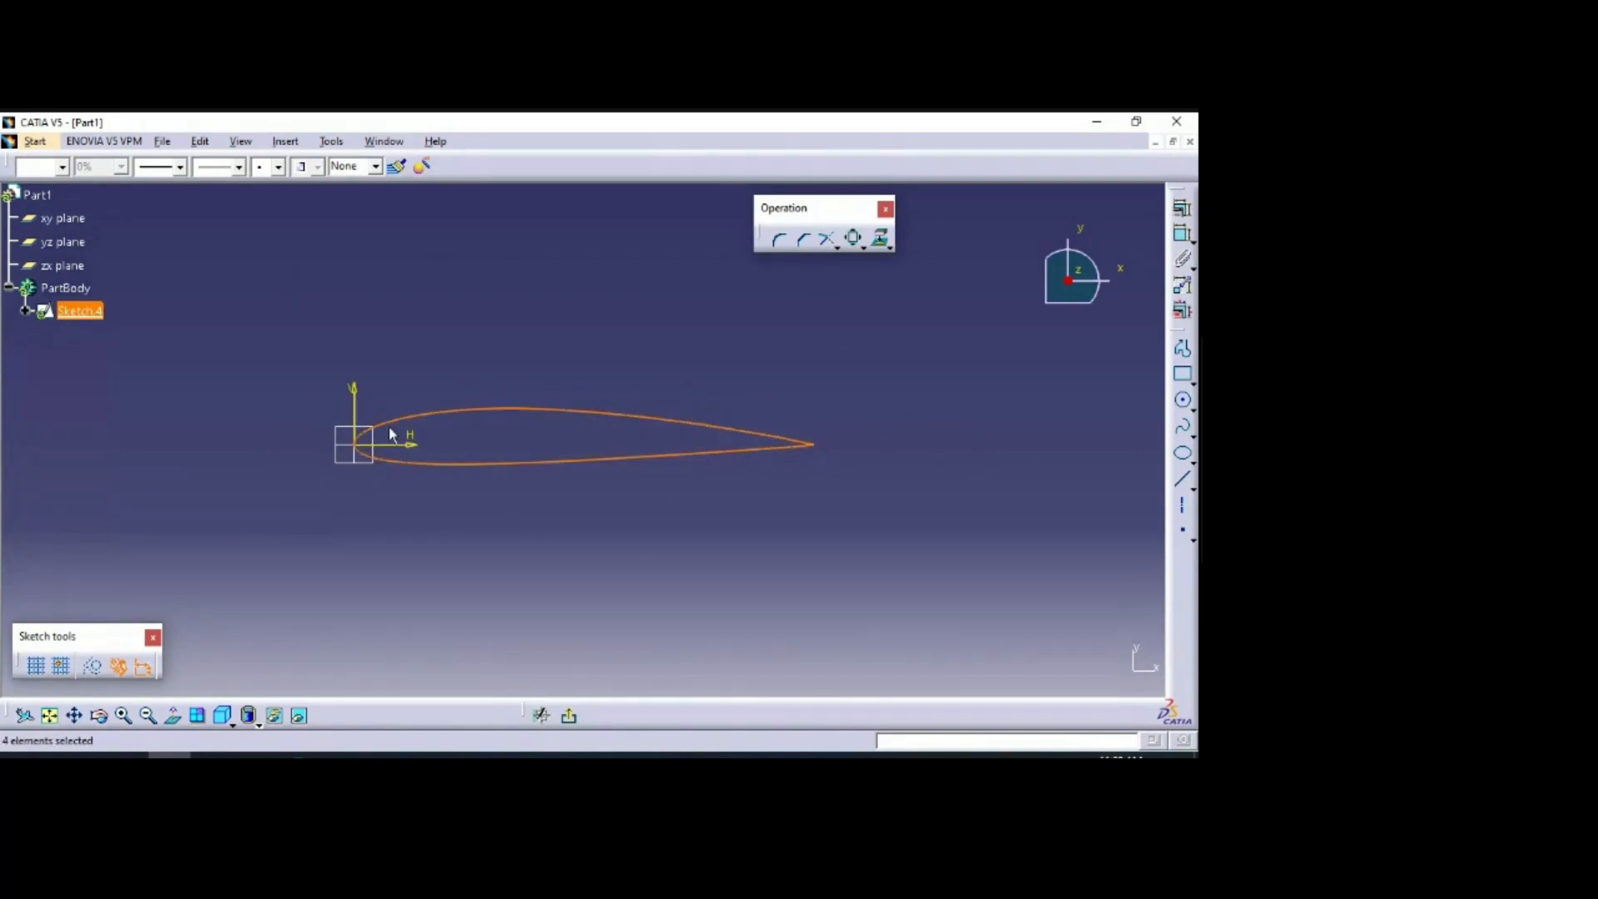
left_click(812, 493)
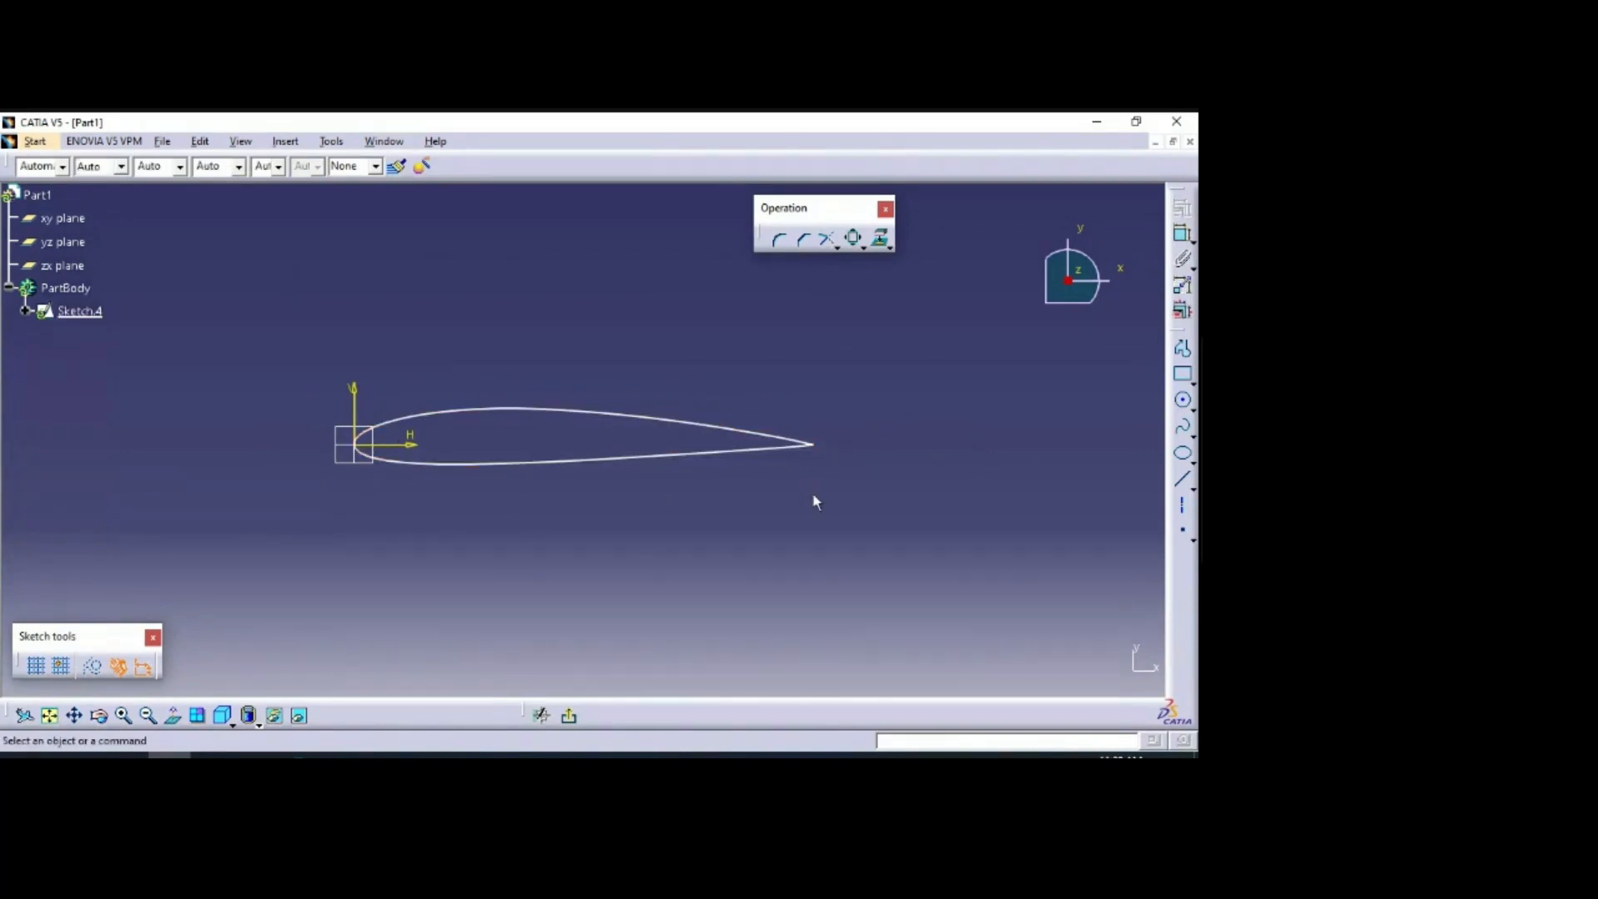
Step: Start a dimensional constraint for the scaled airfoil
left_click(1182, 234)
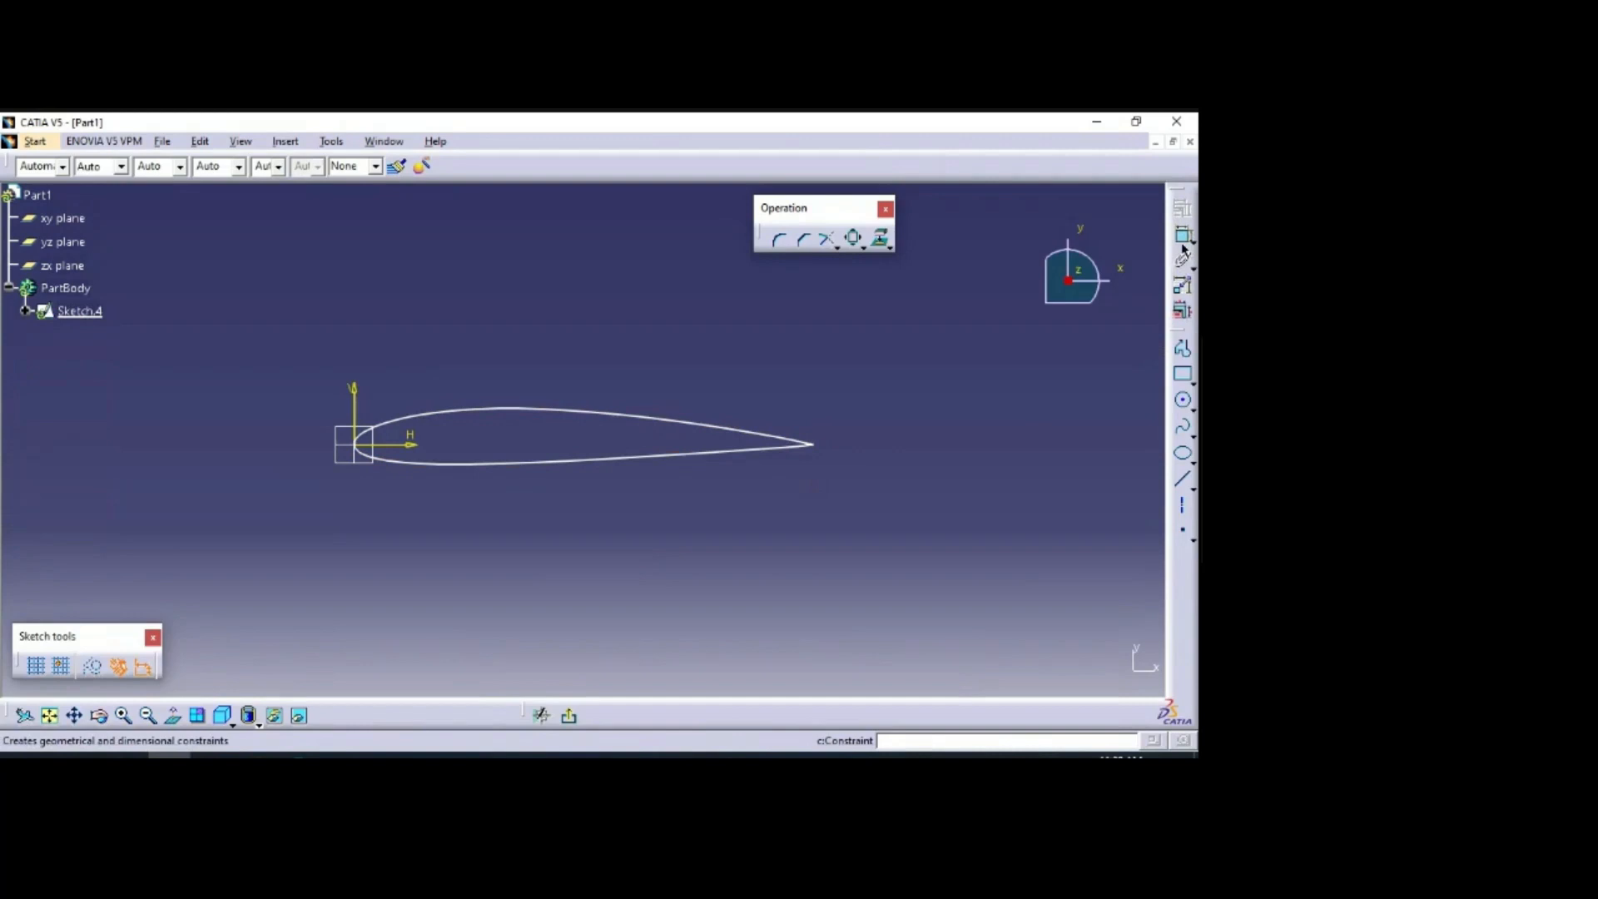
Step: Dimension the airfoil's chord length from the trailing-edge point to the vertical axis, placing the dimension above the profile
left_click(814, 446)
left_click(357, 408)
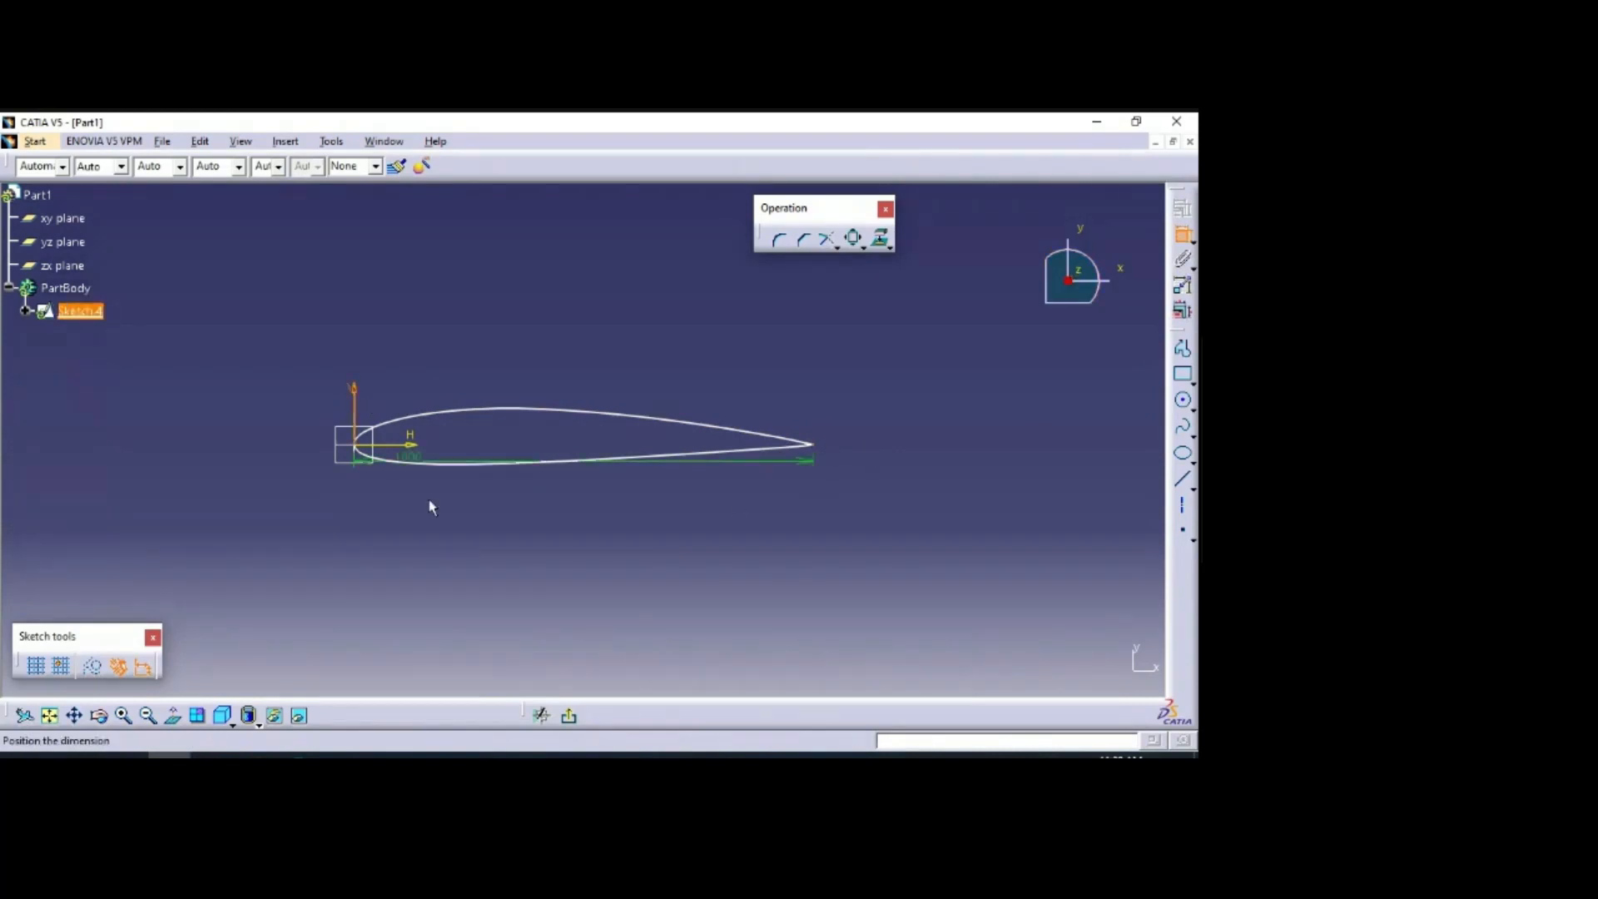
left_click(537, 319)
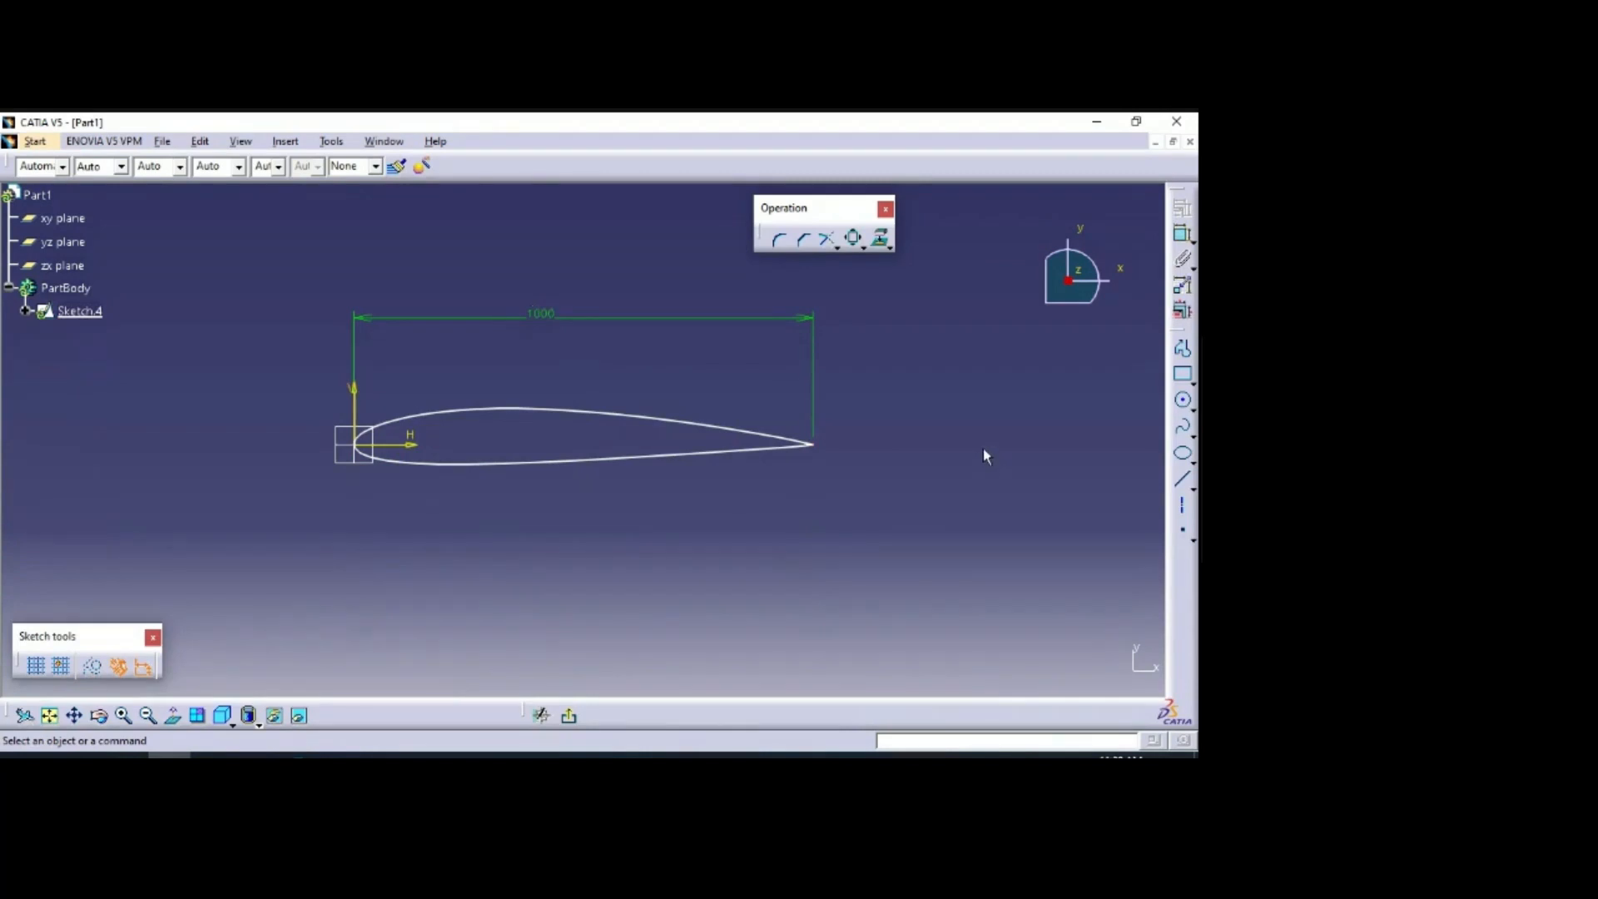
Step: Undo the earlier airfoil sketch work back to the imported GeometryFromExcel points and curve
key("ctrl+z")
key("ctrl+z")
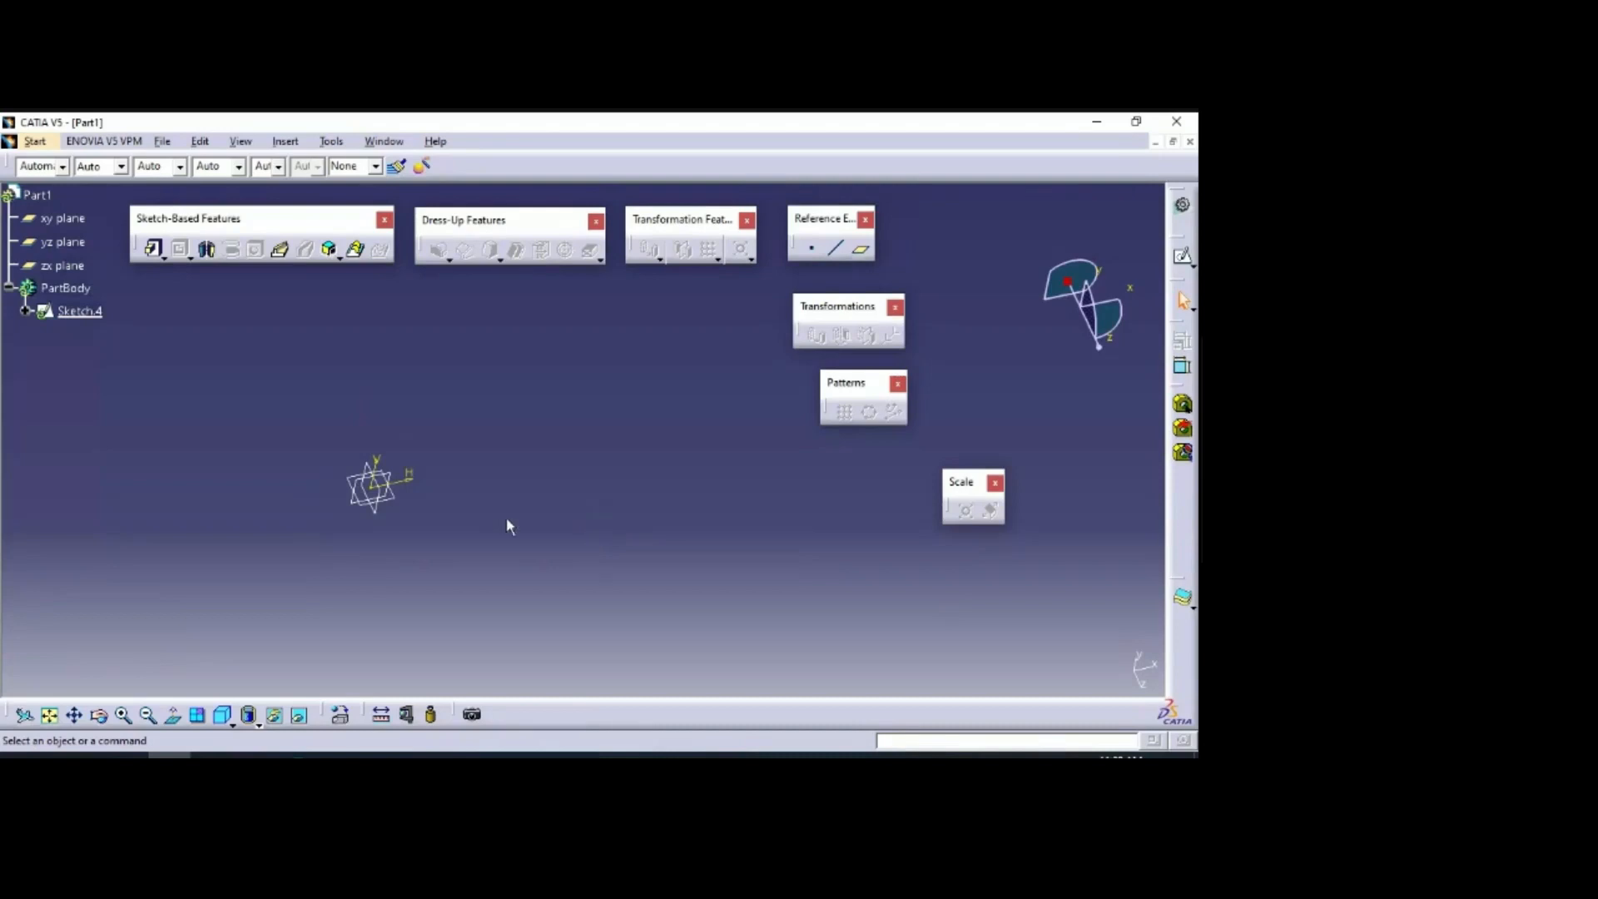
double_click(80, 312)
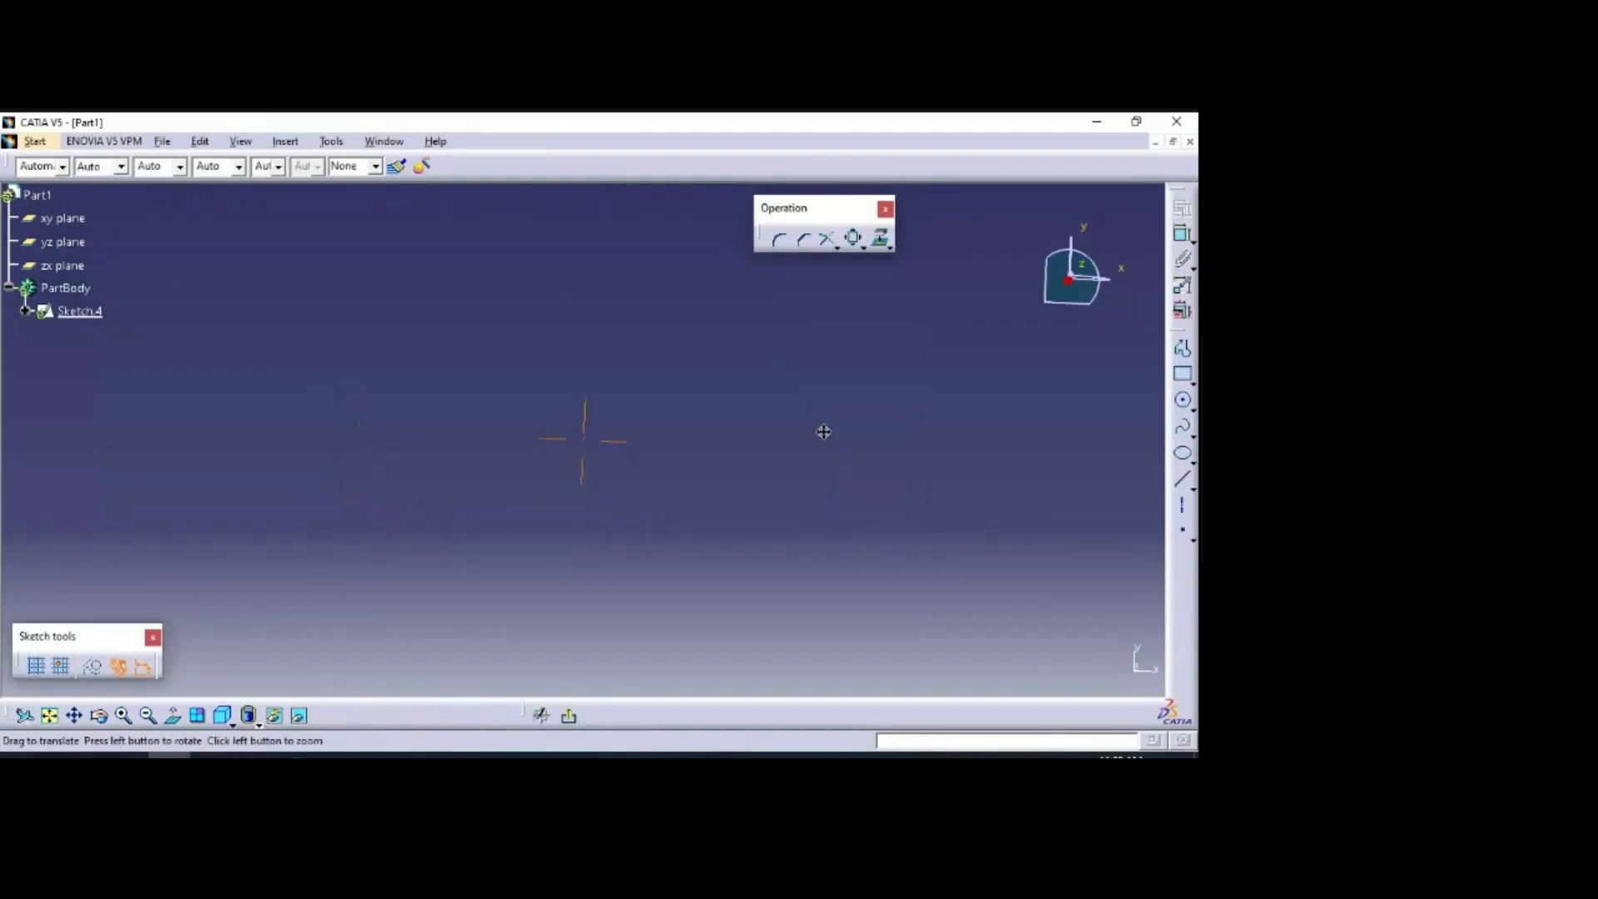
mouse_move(271, 435)
middle_mouse_down()
mouse_move(788, 460)
mouse_move(968, 523)
middle_mouse_up()
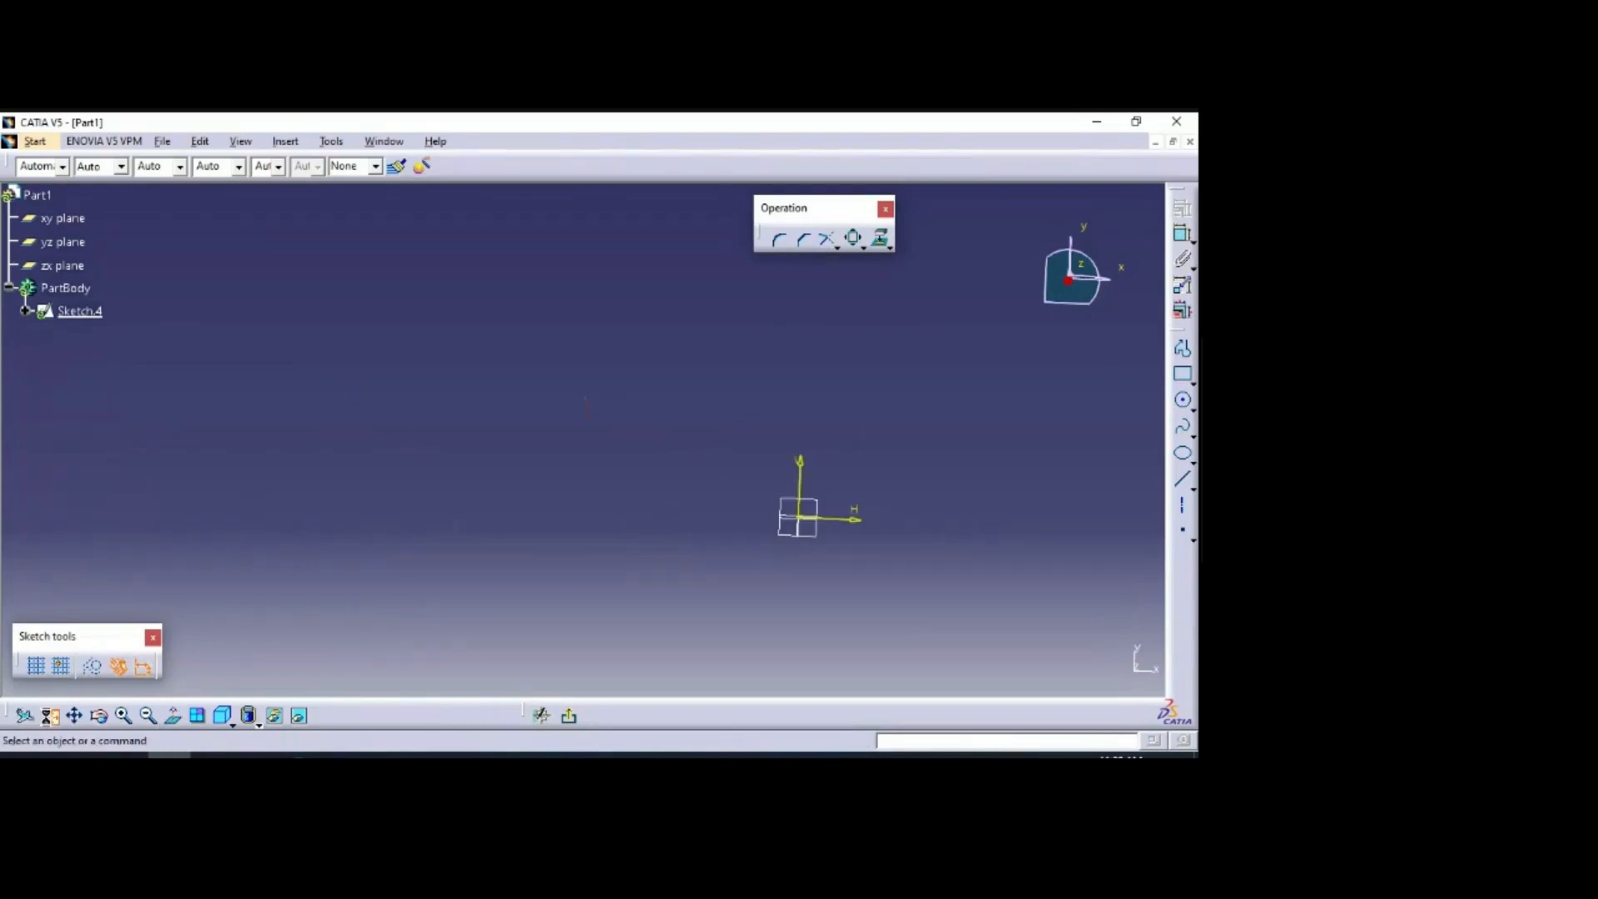
left_click(50, 716)
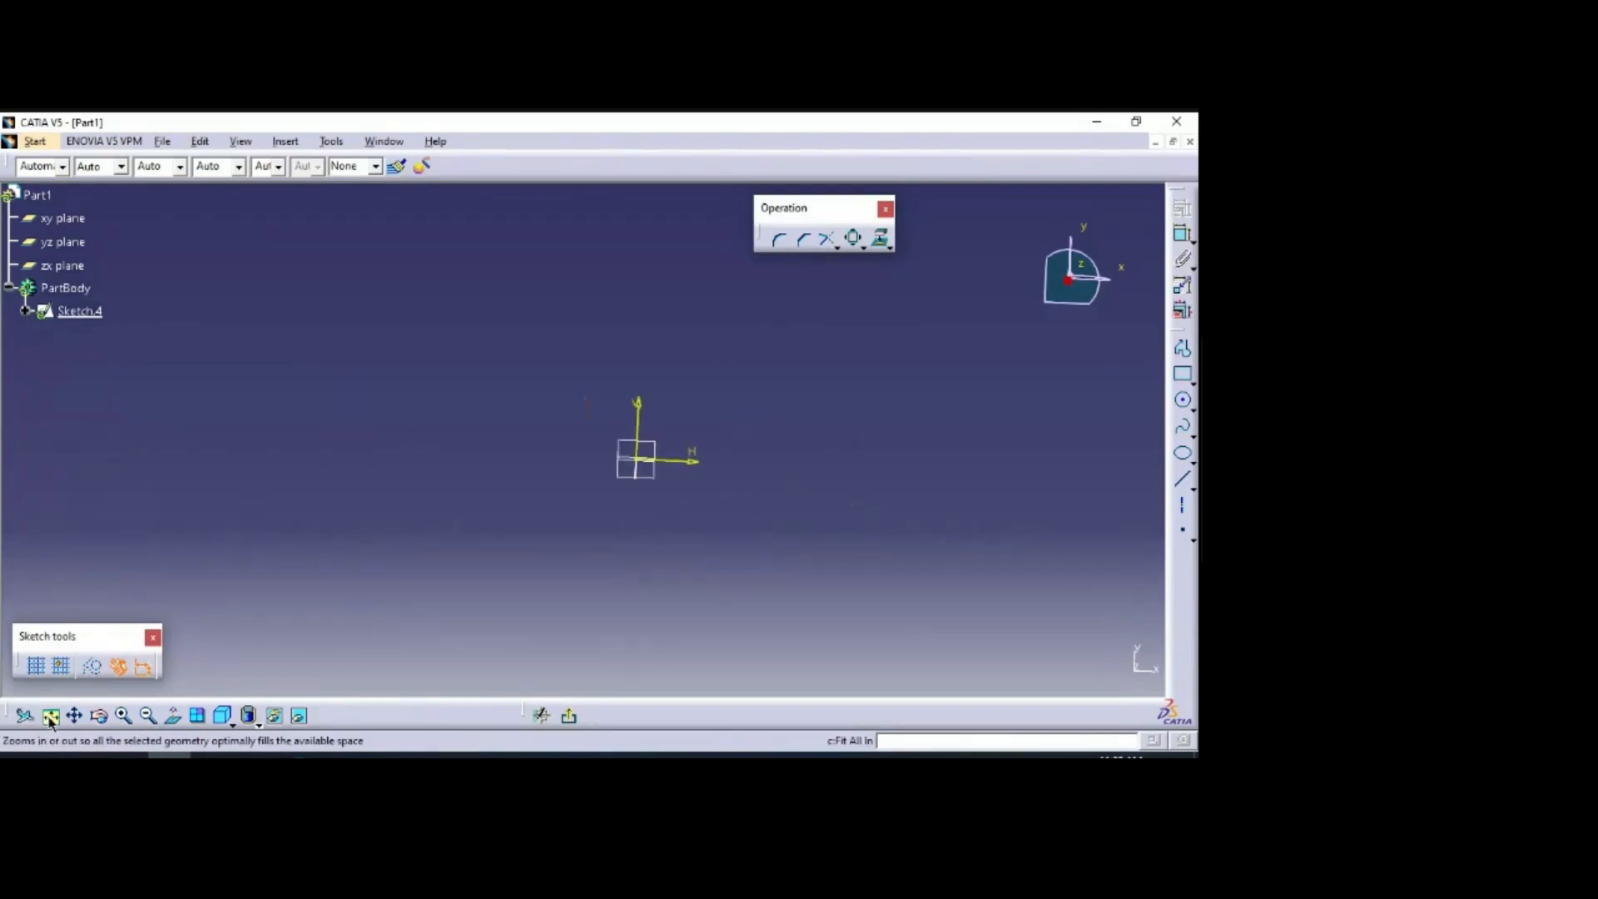
left_click(550, 534)
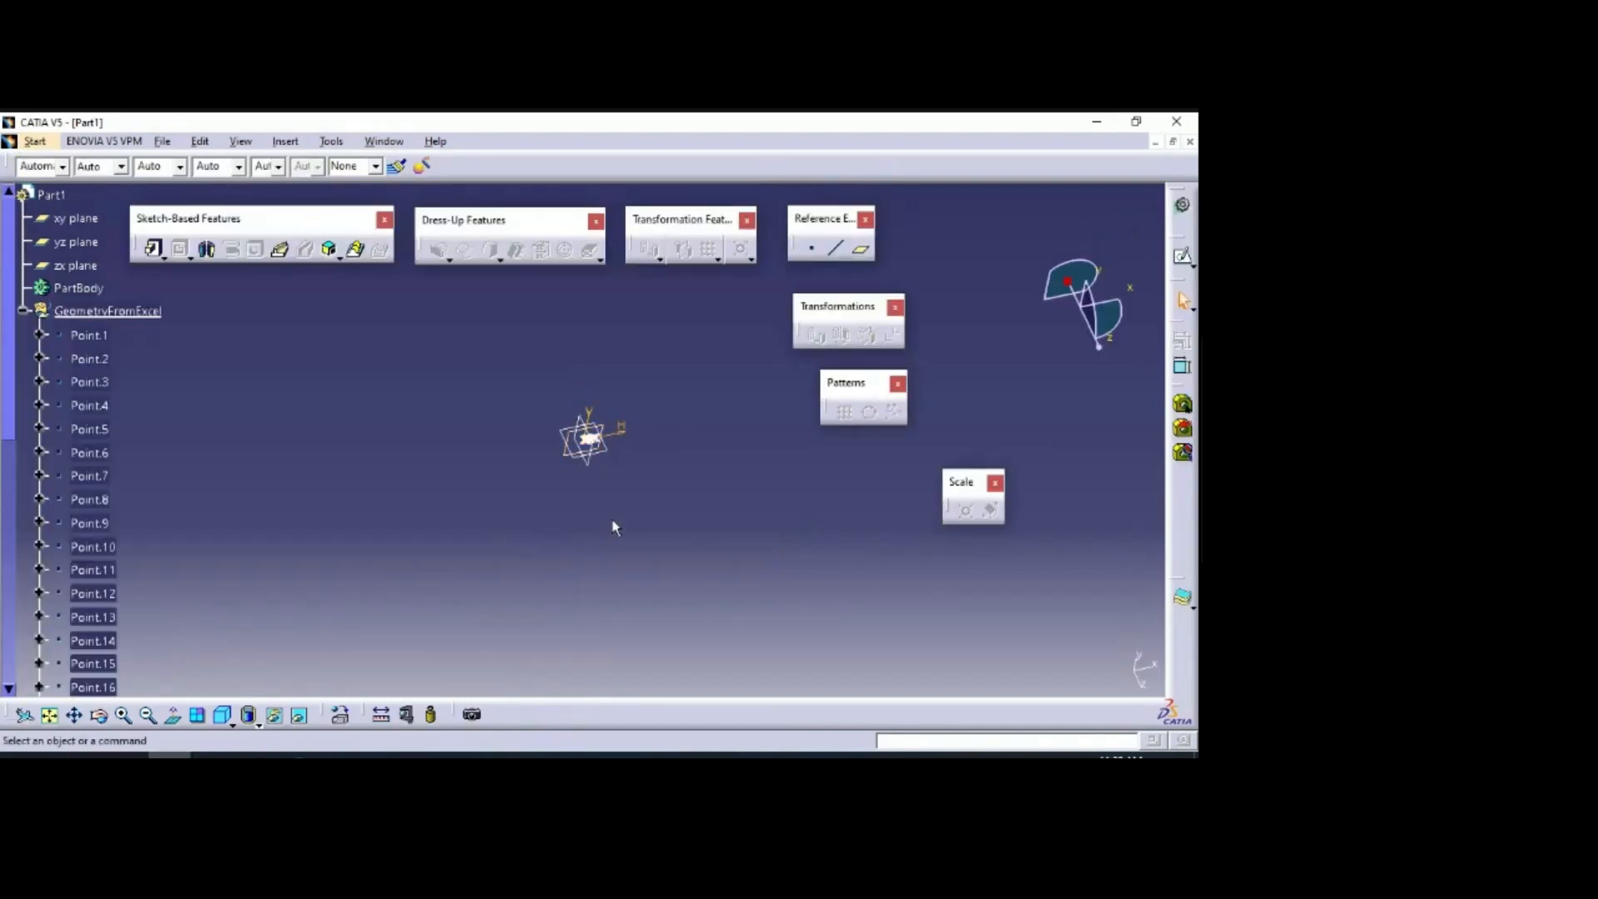
mouse_move(656, 485)
middle_mouse_down()
mouse_move(609, 537)
mouse_move(654, 424)
mouse_move(608, 366)
mouse_move(628, 328)
middle_mouse_up()
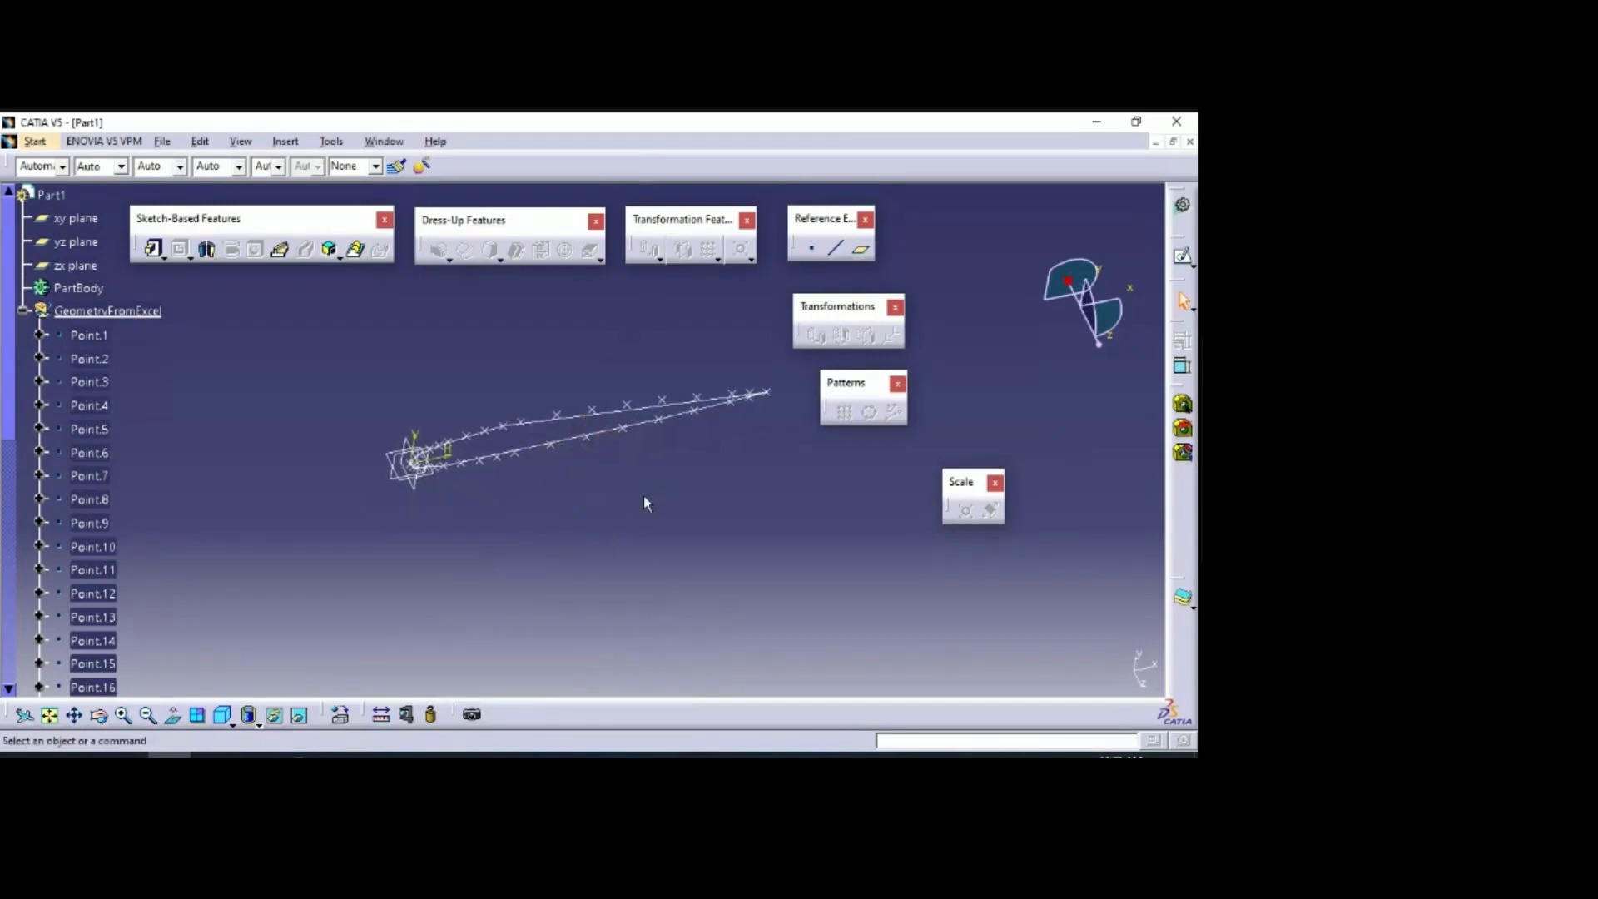
left_click(1182, 255)
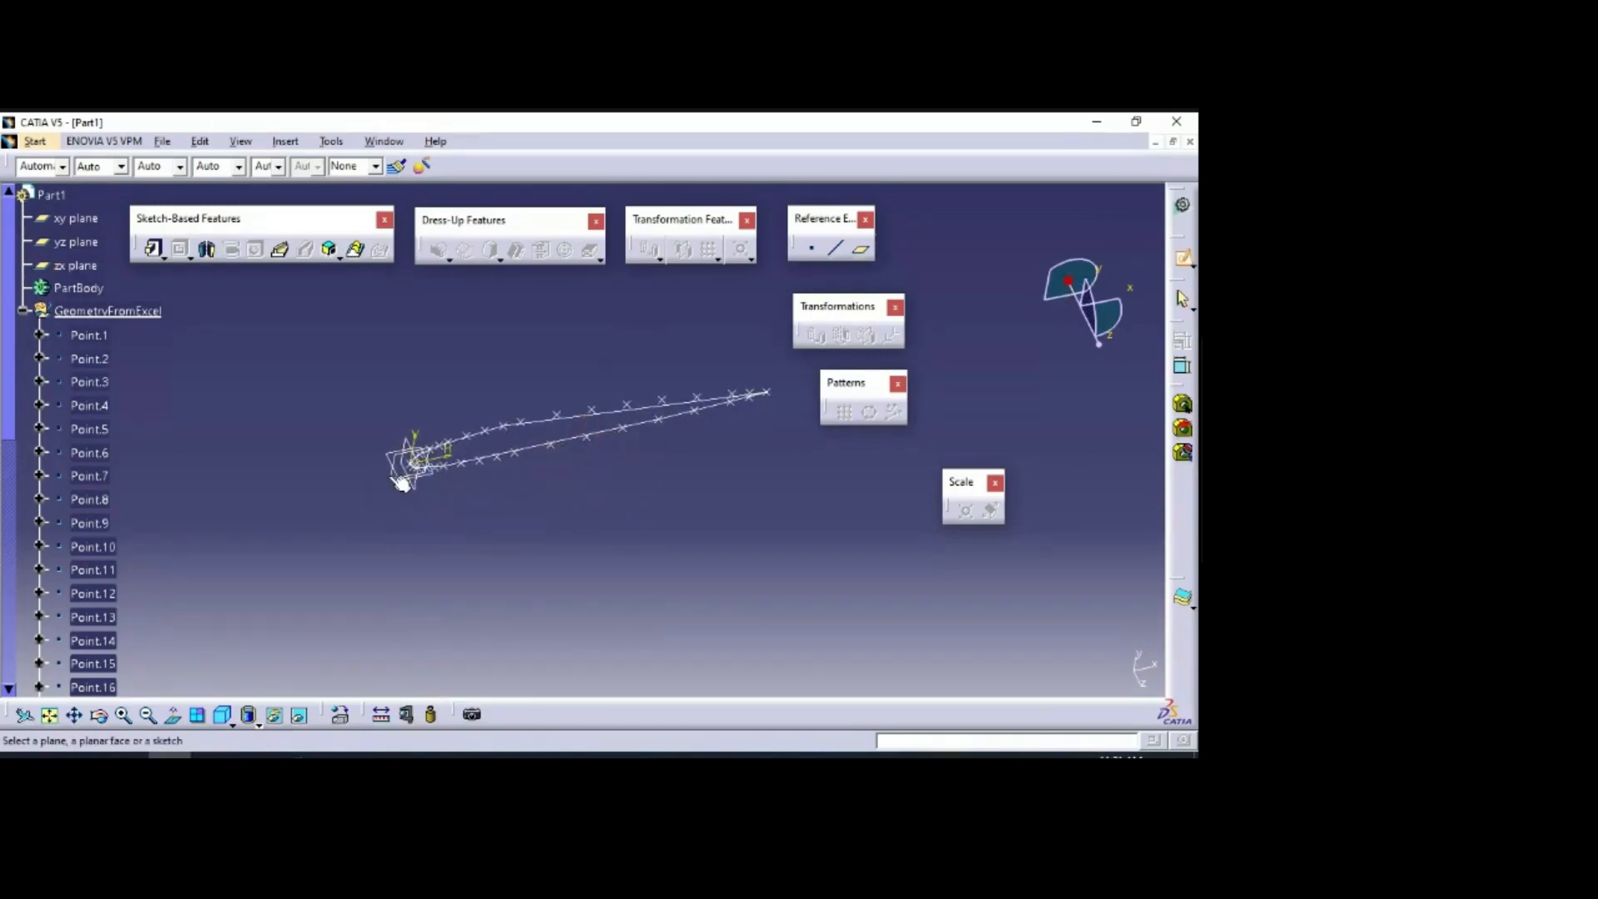
left_click(388, 481)
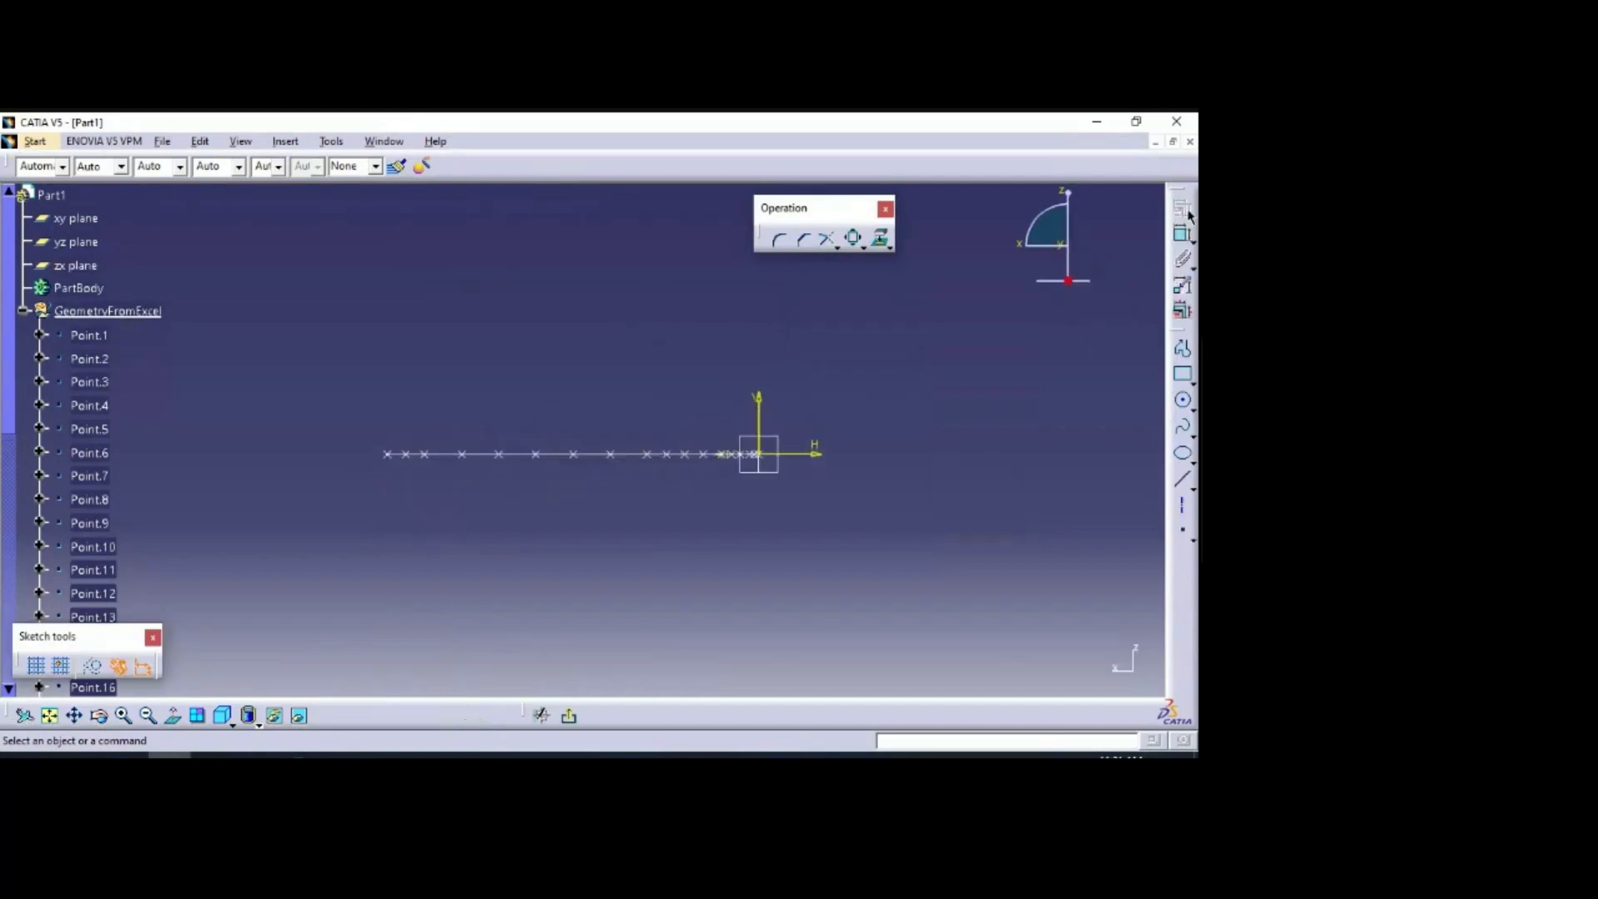
left_click(569, 714)
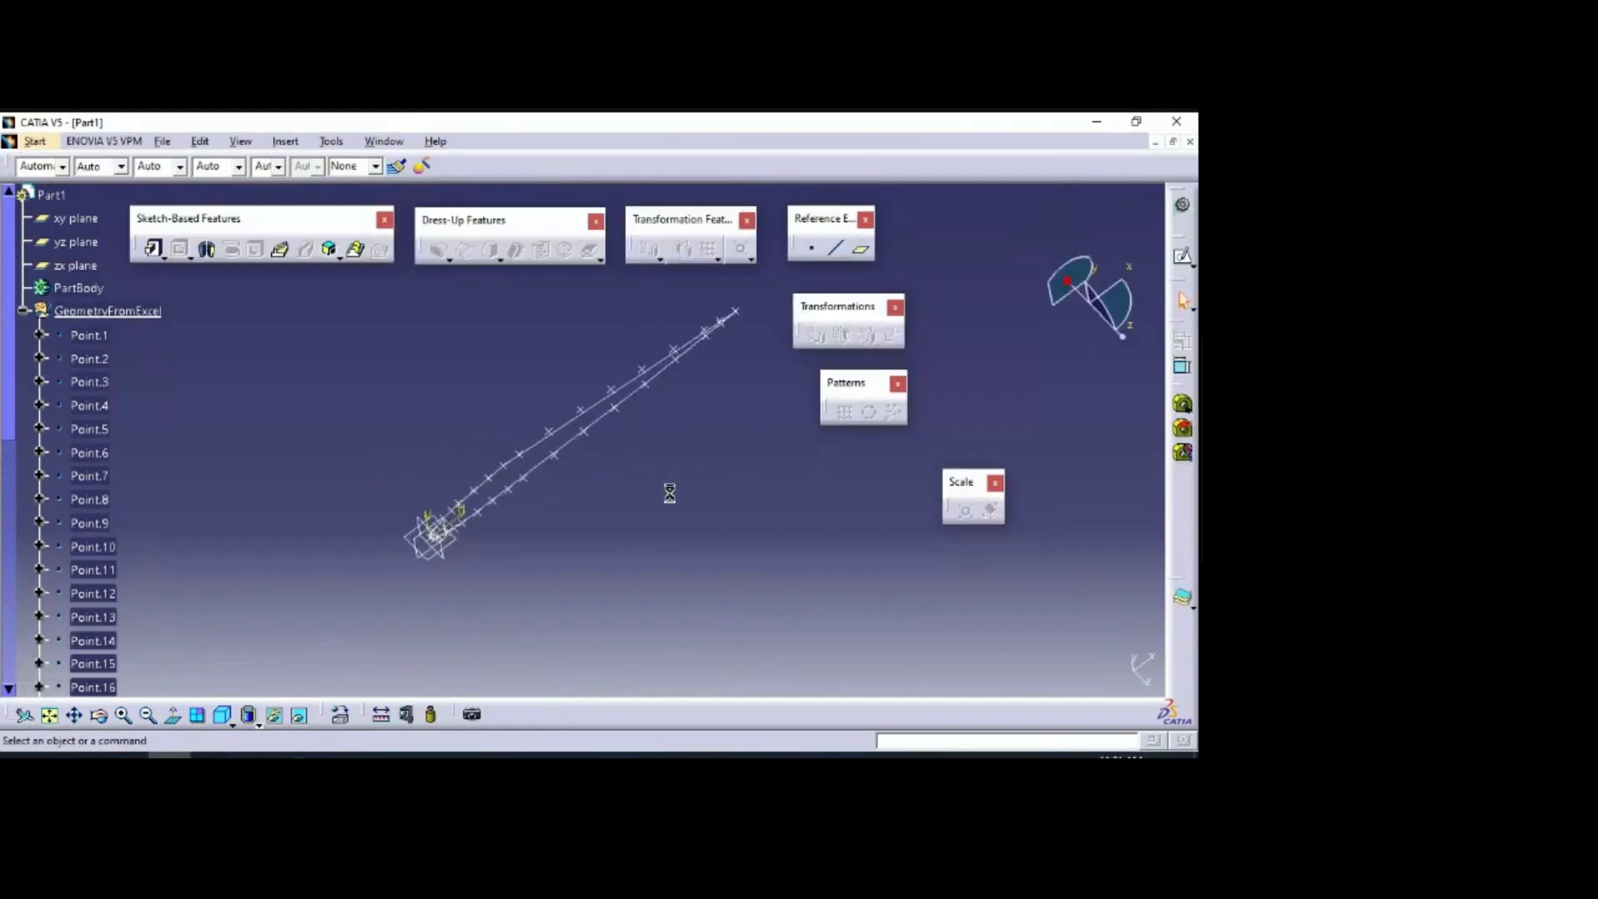
Step: Start a sketch on the xy plane and project the imported airfoil curve onto it
left_click(1182, 256)
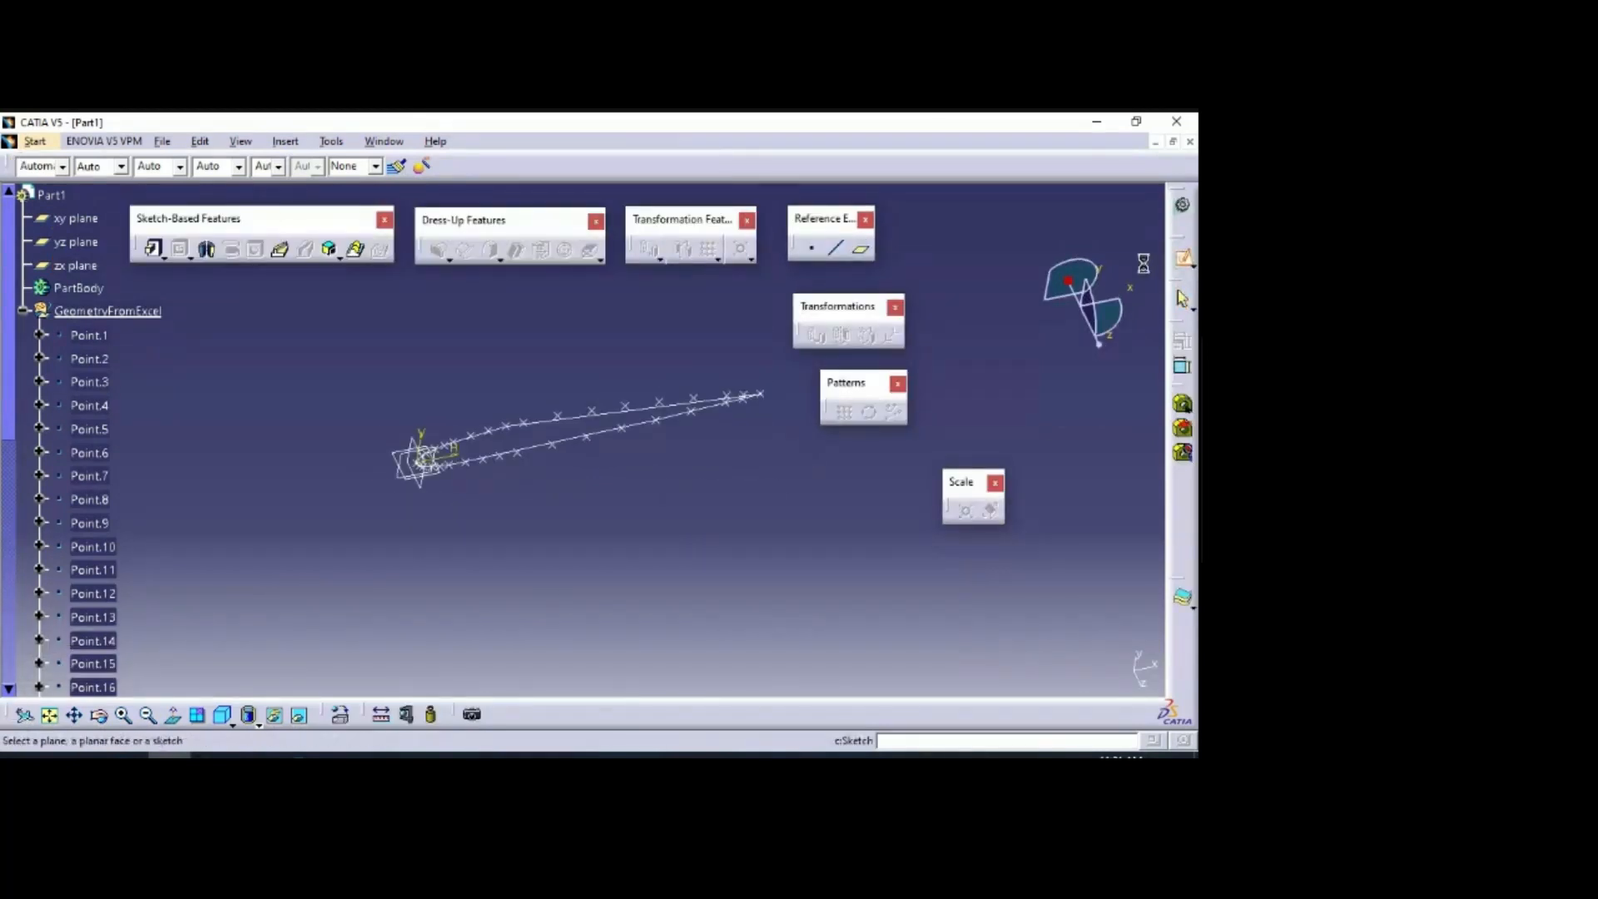
left_click(410, 468)
left_click(880, 239)
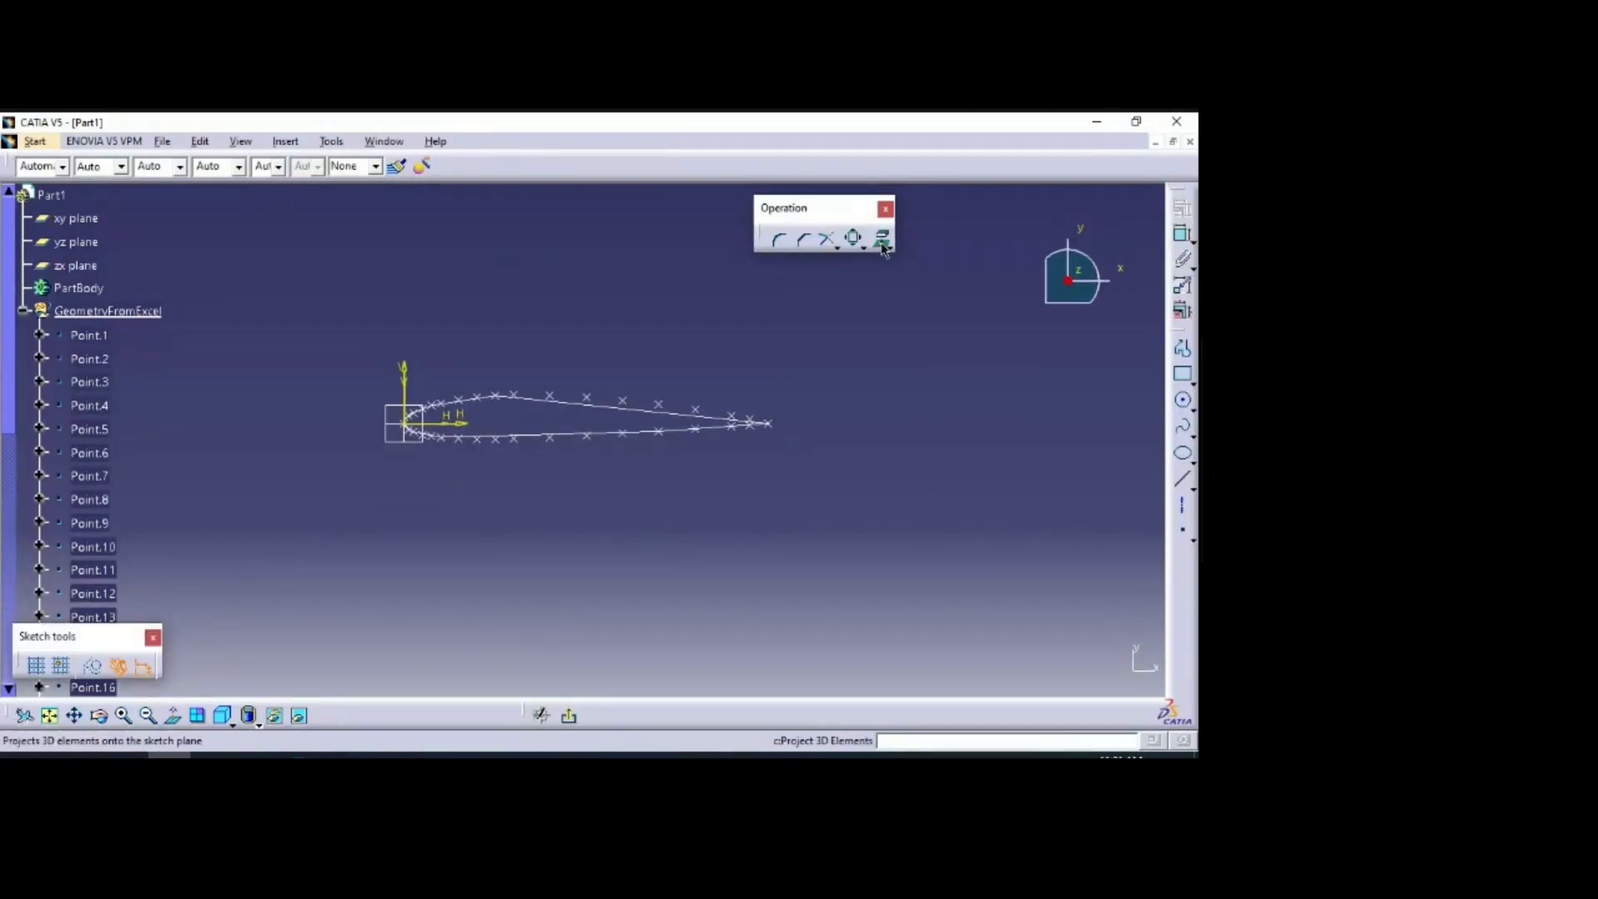
left_click(620, 413)
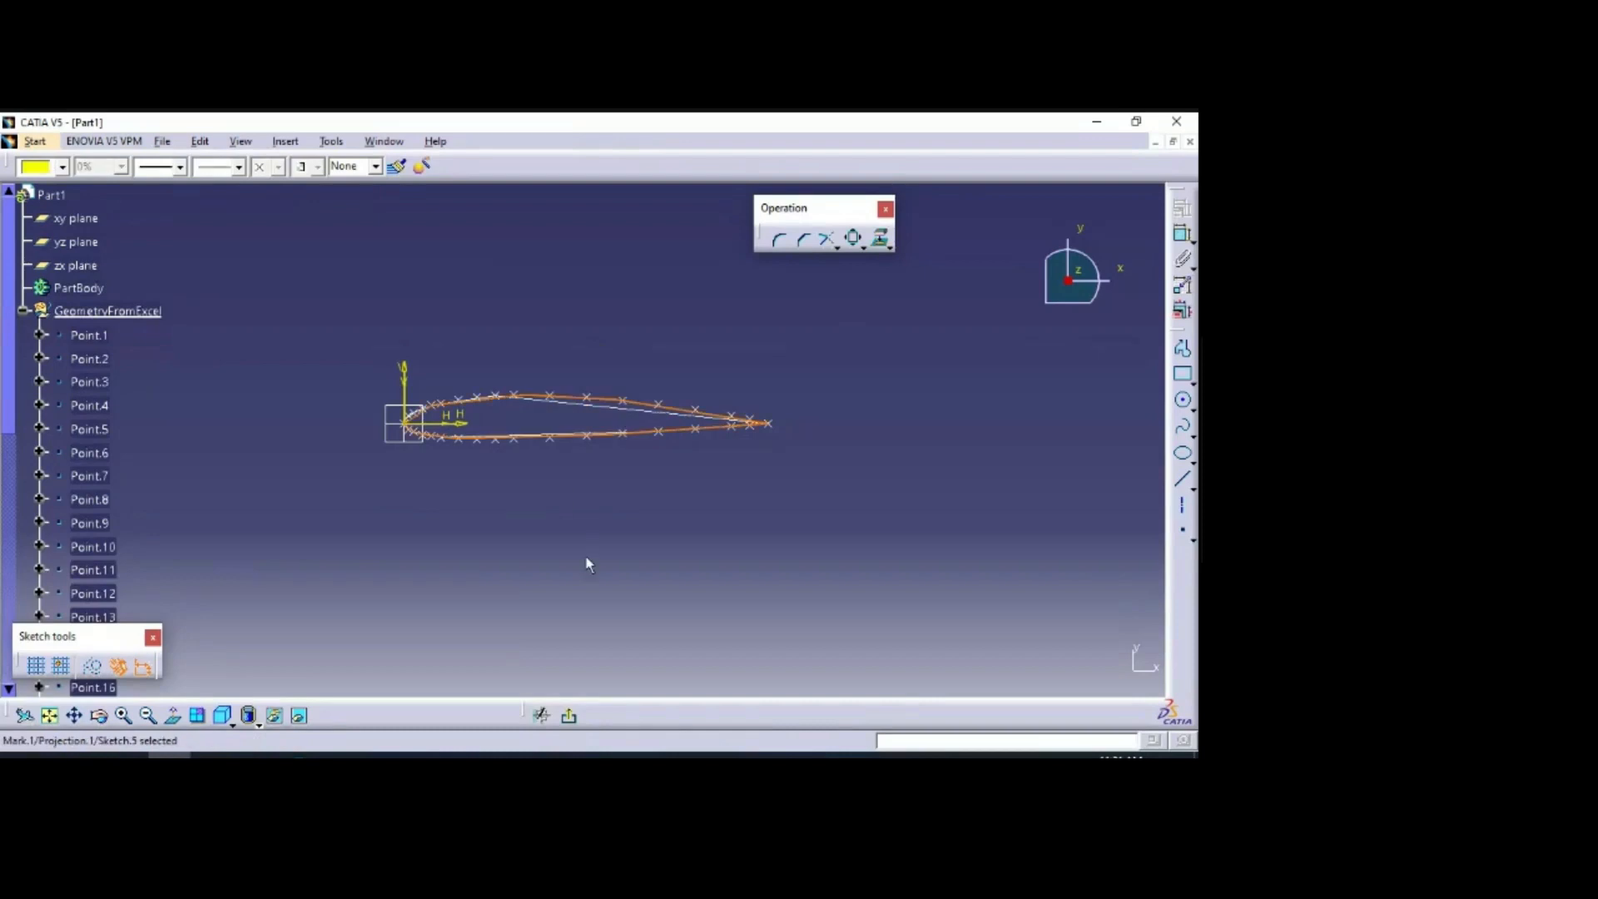
Step: Copy the projected airfoil curve, exit the sketch and delete the GeometryFromExcel set
right_click(603, 405)
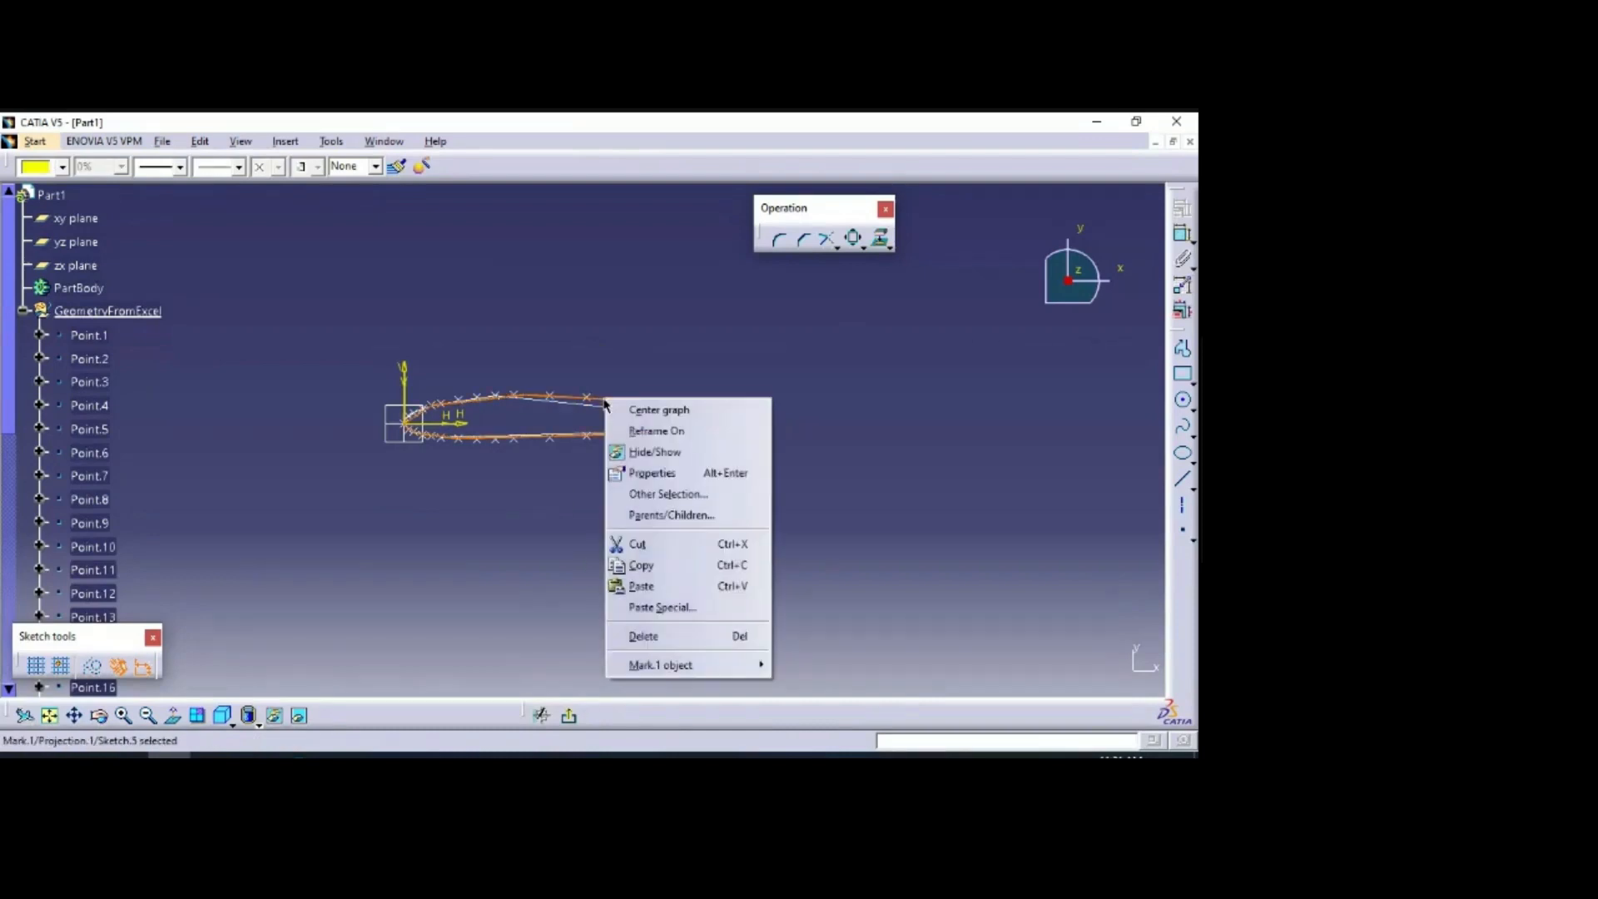
left_click(682, 542)
left_click(569, 718)
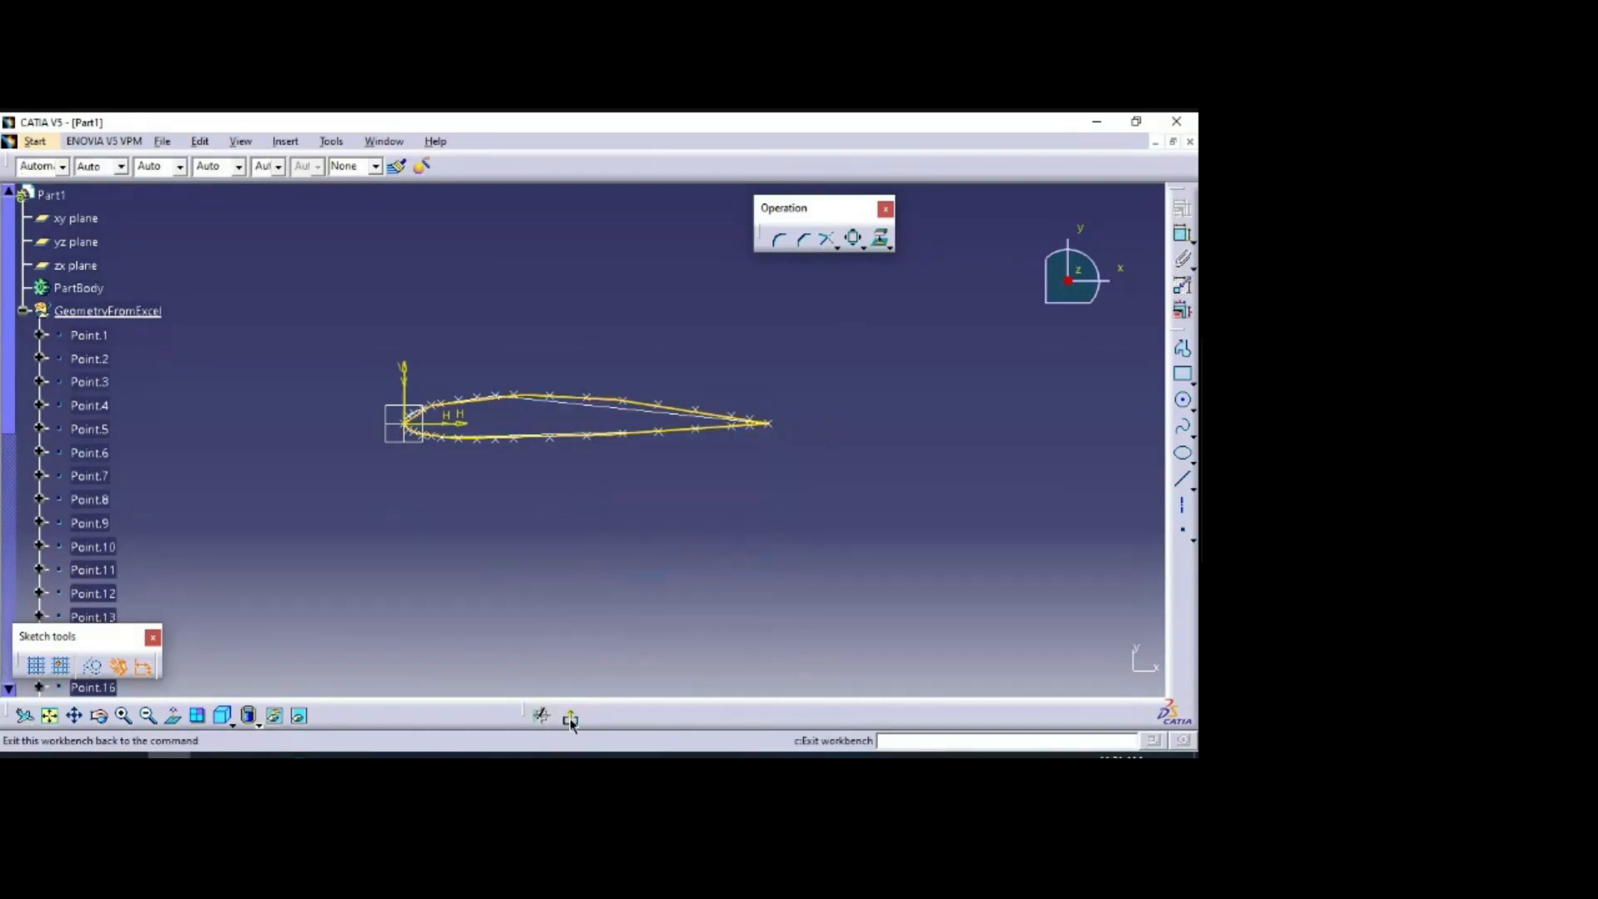
right_click(135, 316)
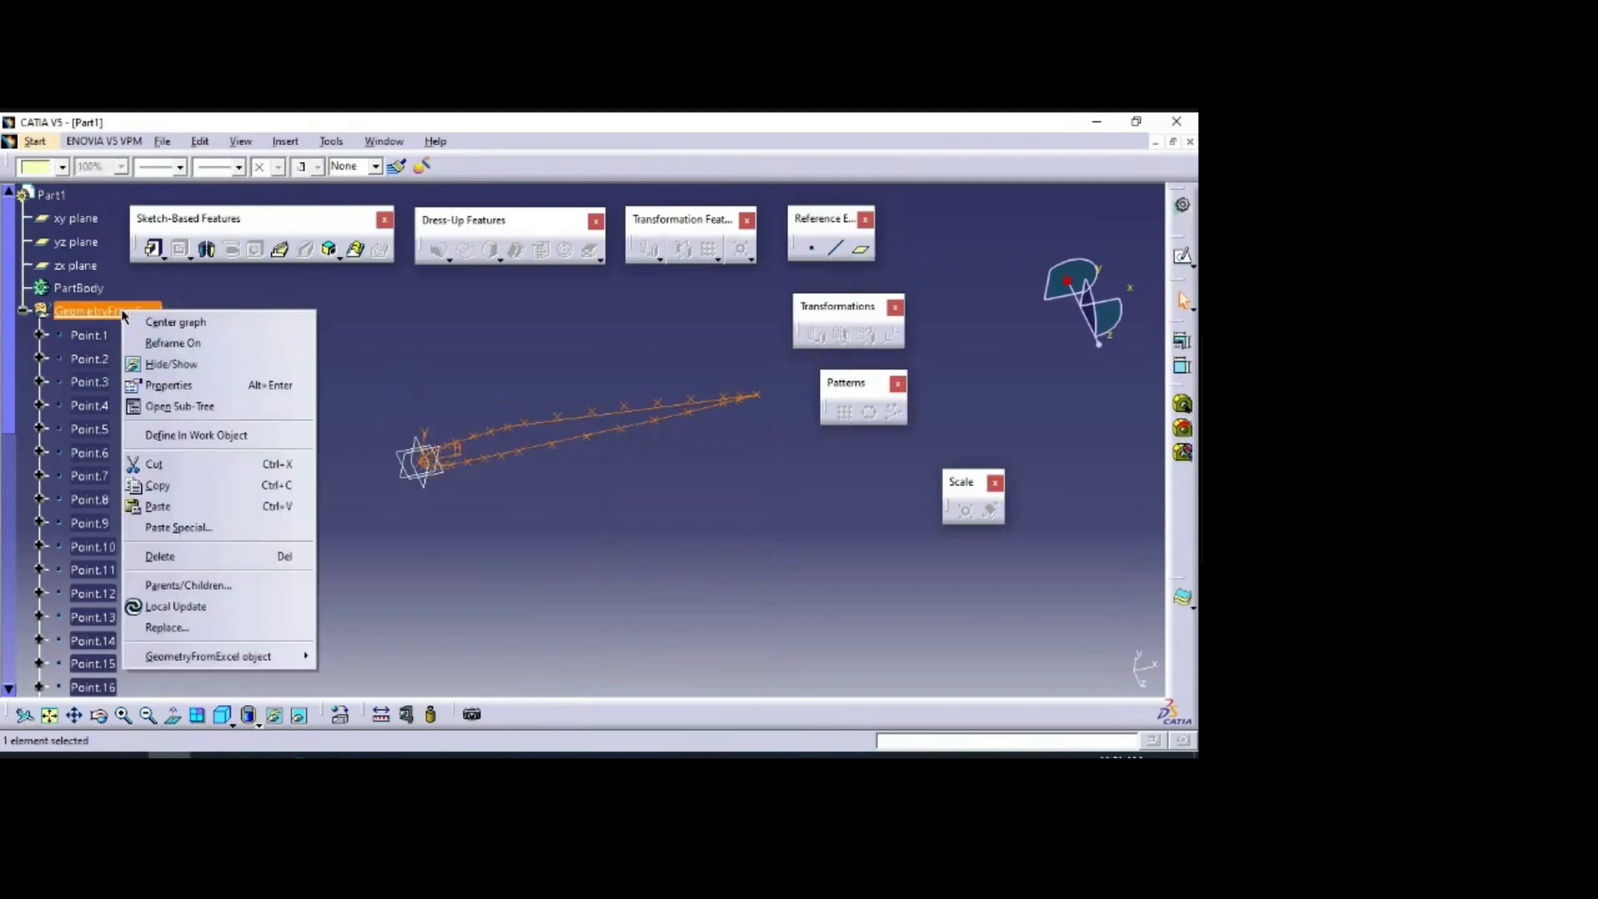
left_click(207, 560)
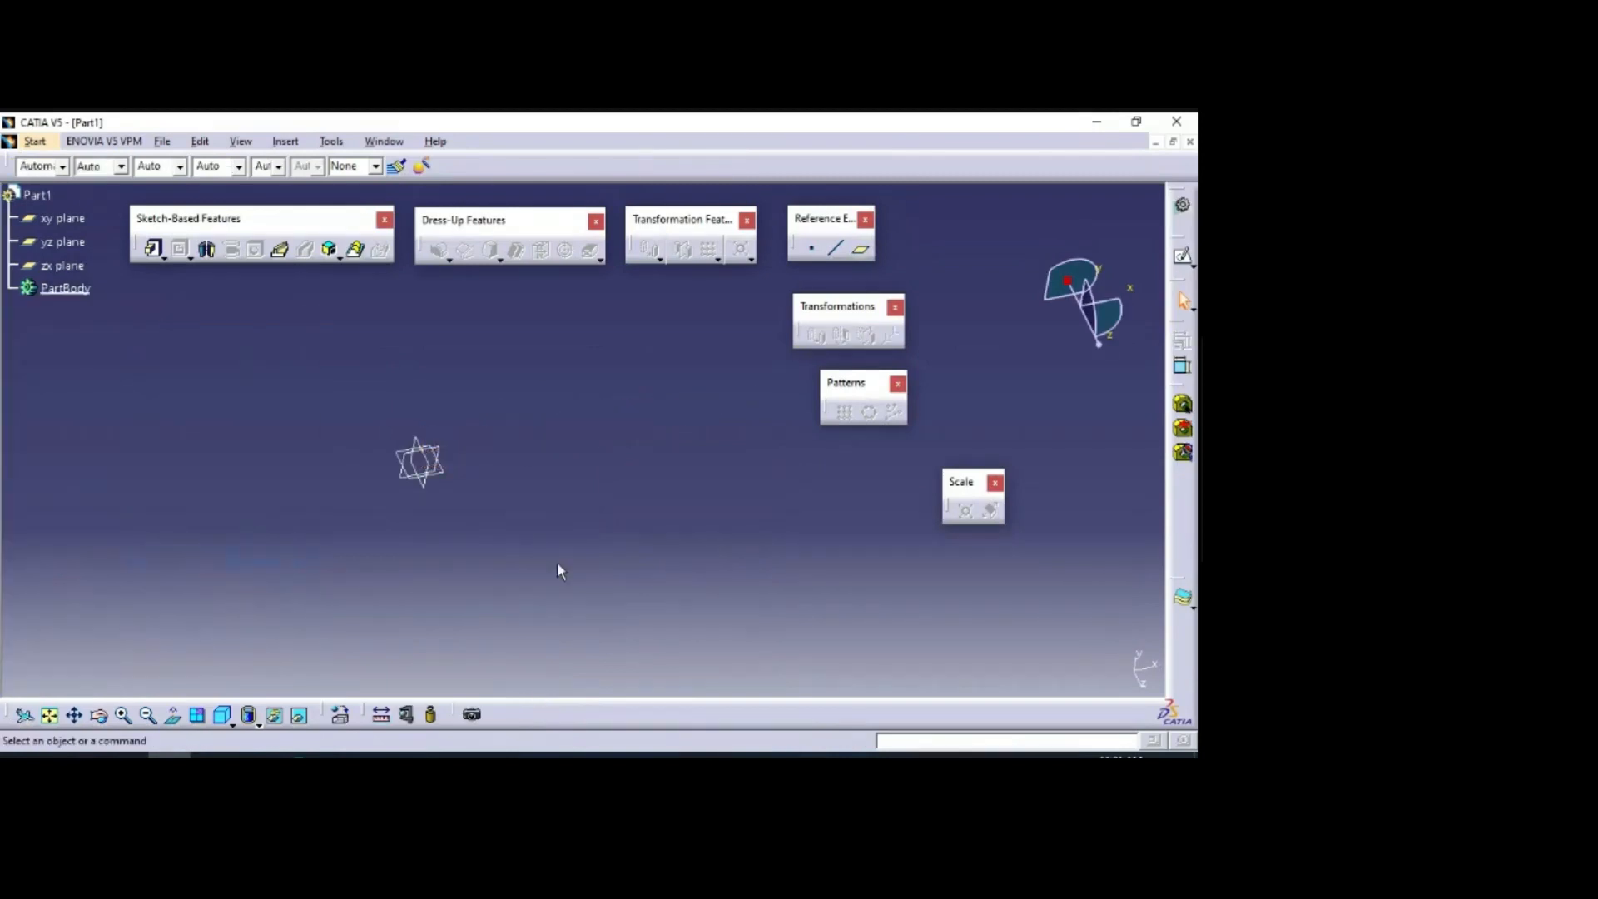
Step: Create a new sketch on the xy plane and paste the copied airfoil curve into it
left_click(451, 454)
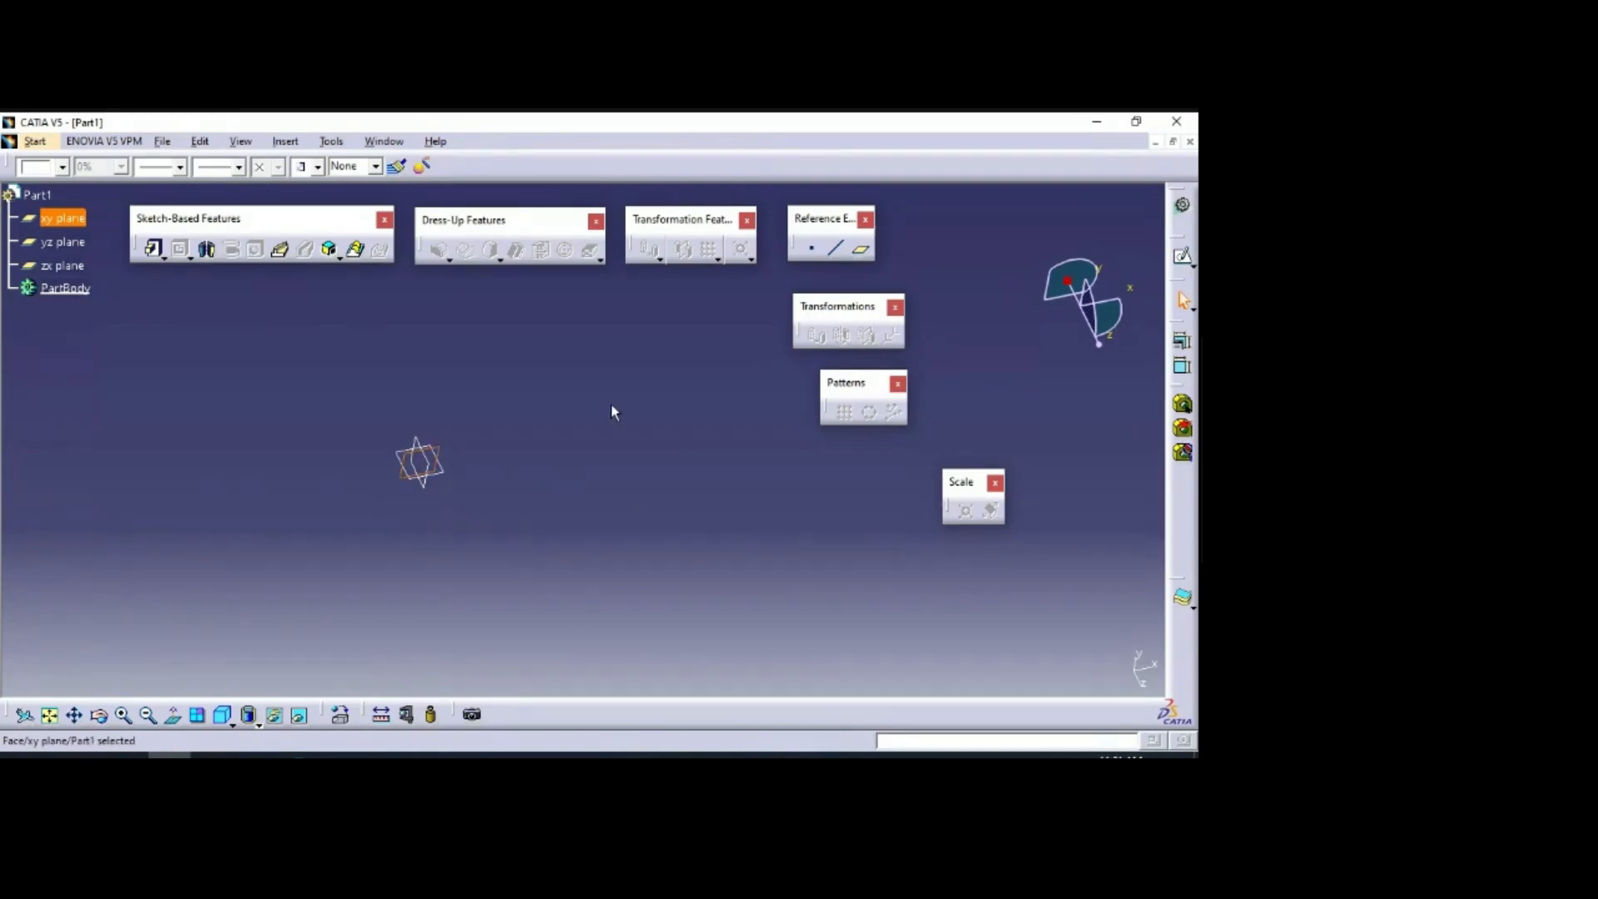
left_click(1185, 261)
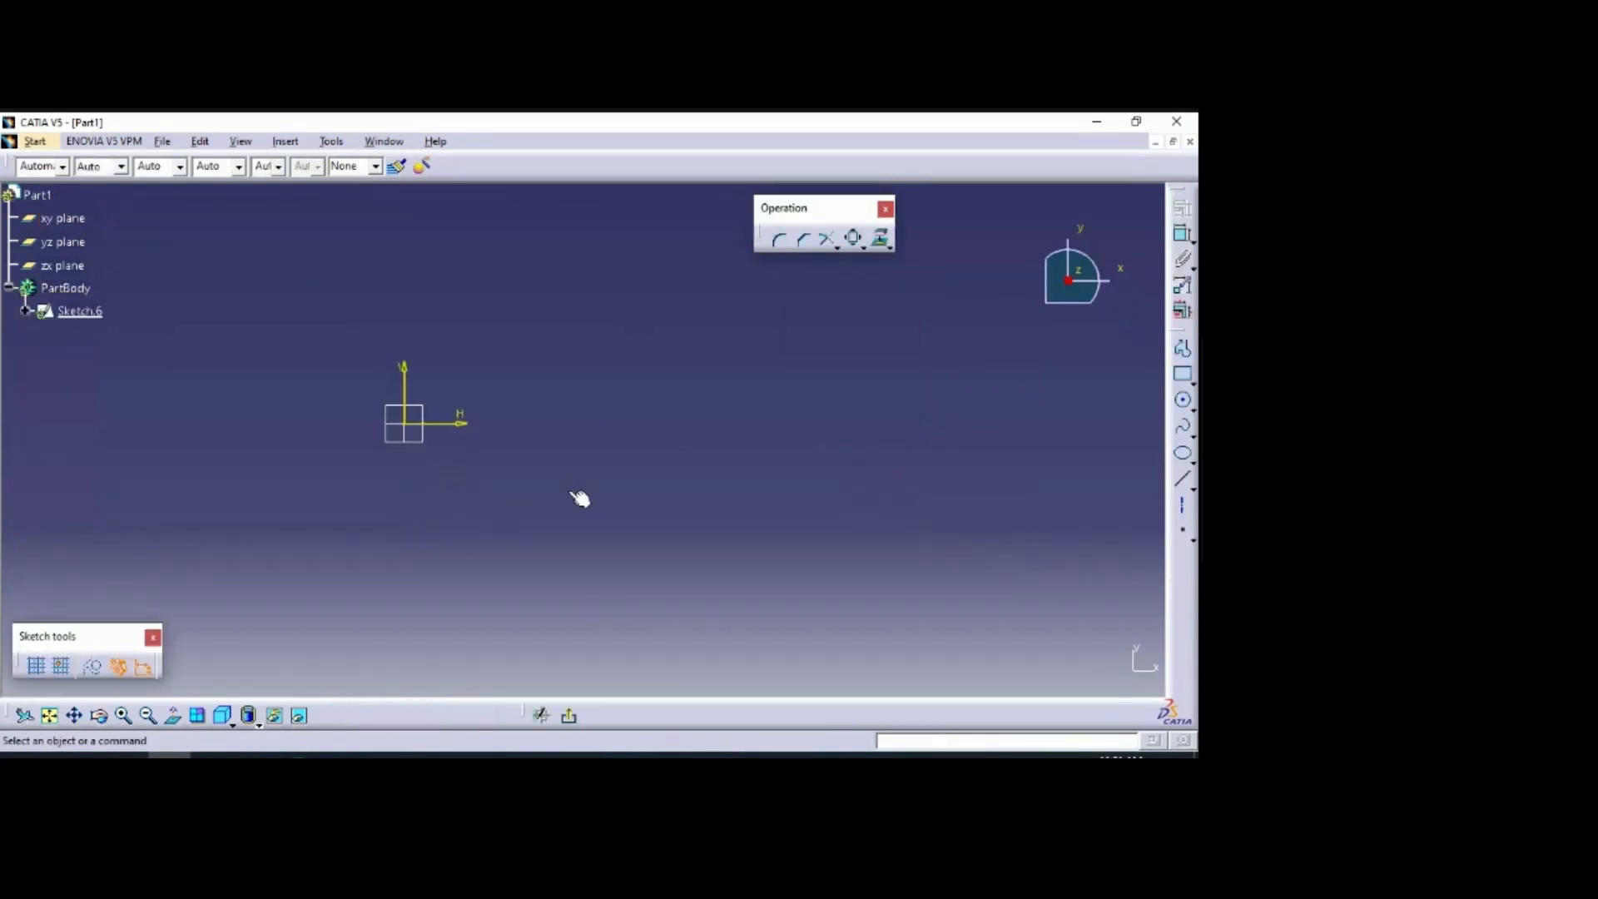
key("ctrl+v")
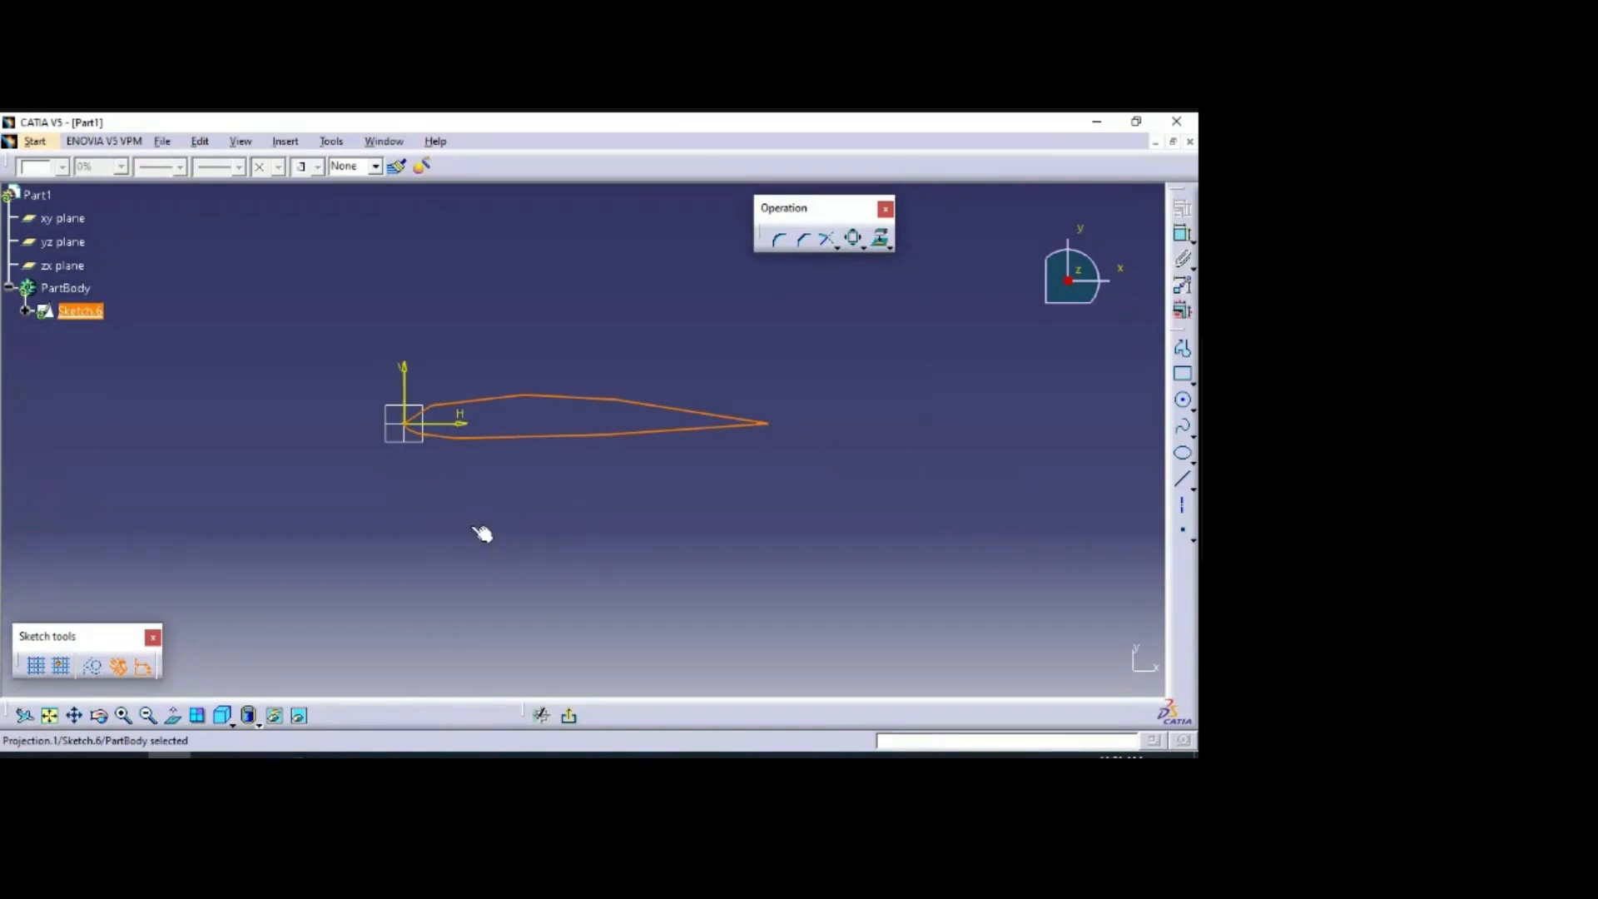
left_click(421, 565)
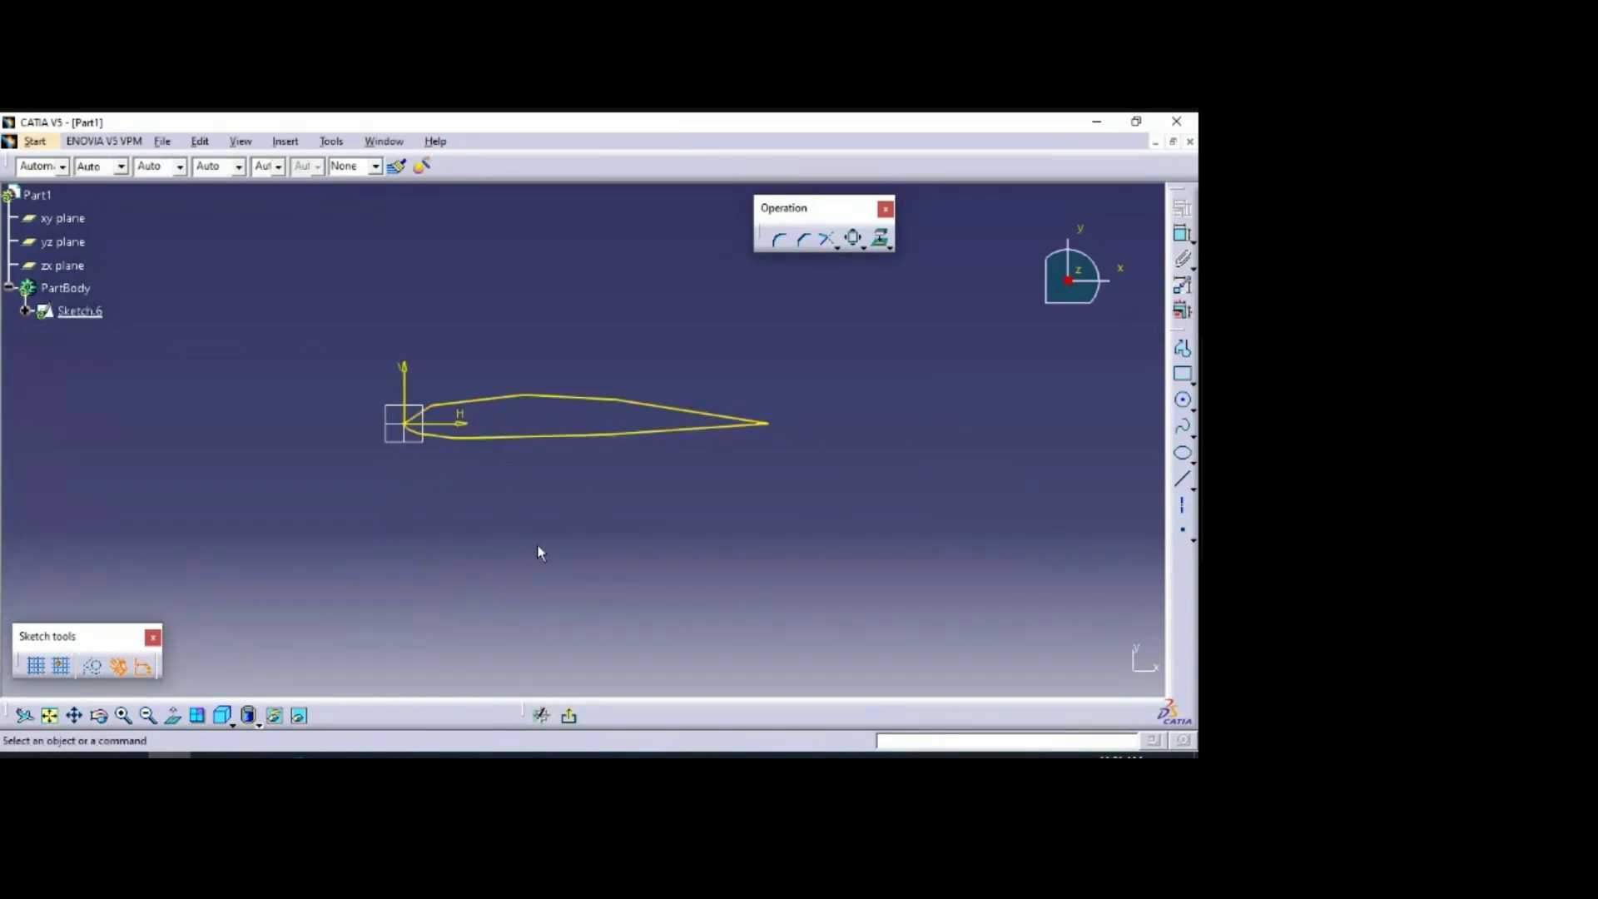
Step: Try scaling the pasted airfoil curve about the sketch origin by 1000 with duplicate mode on
mouse_move(538, 549)
middle_mouse_down()
mouse_move(542, 513)
mouse_move(536, 543)
middle_mouse_up()
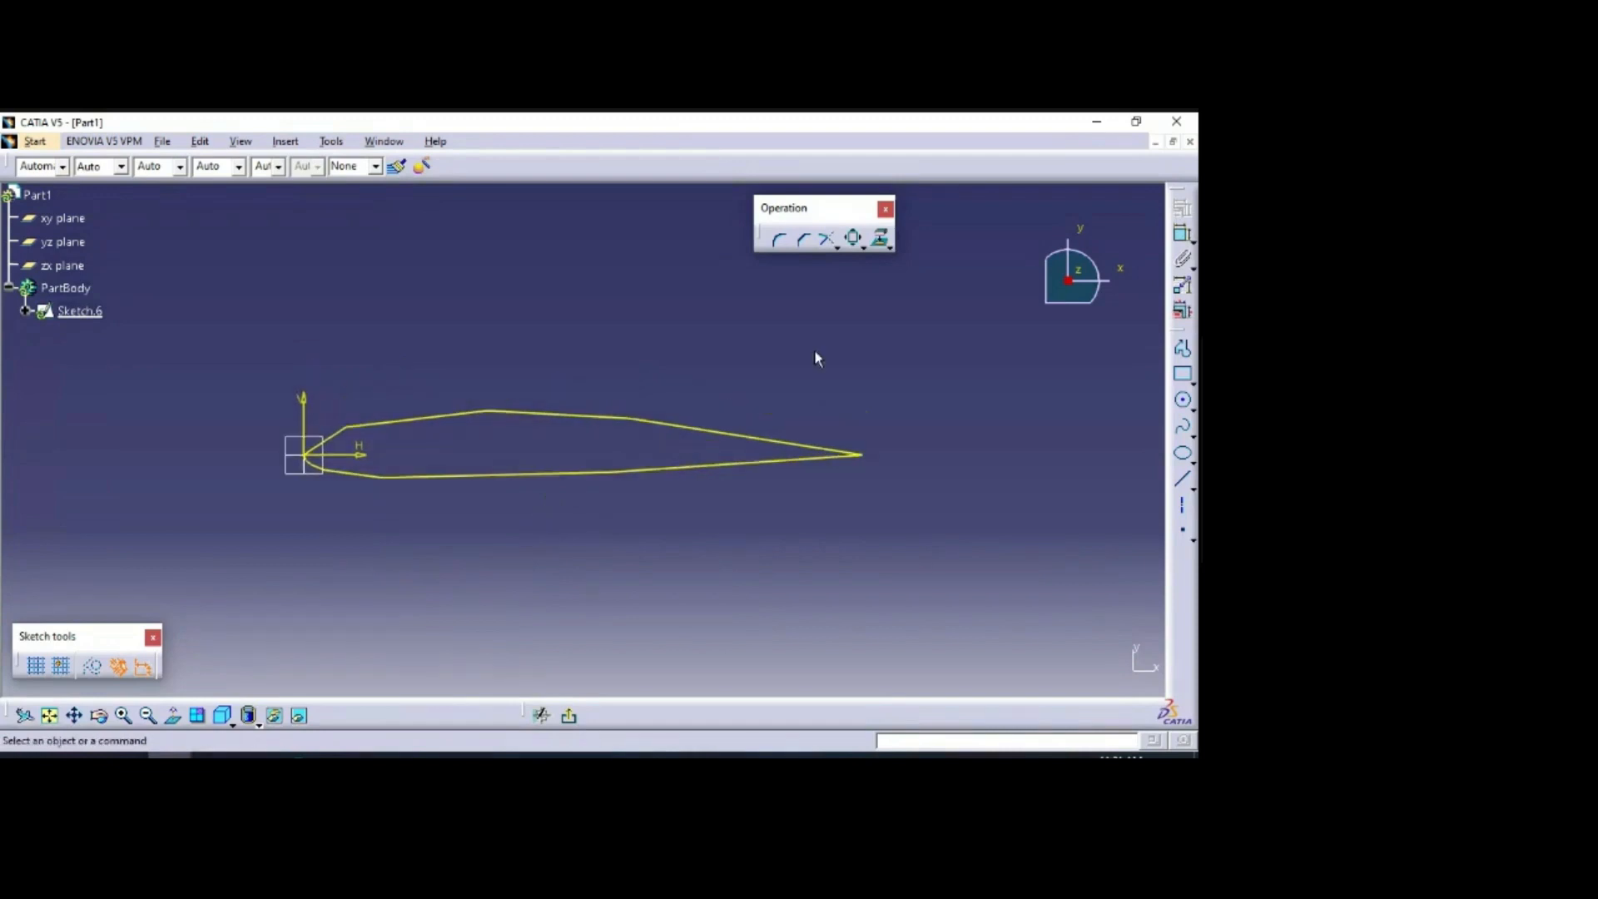
left_click(863, 246)
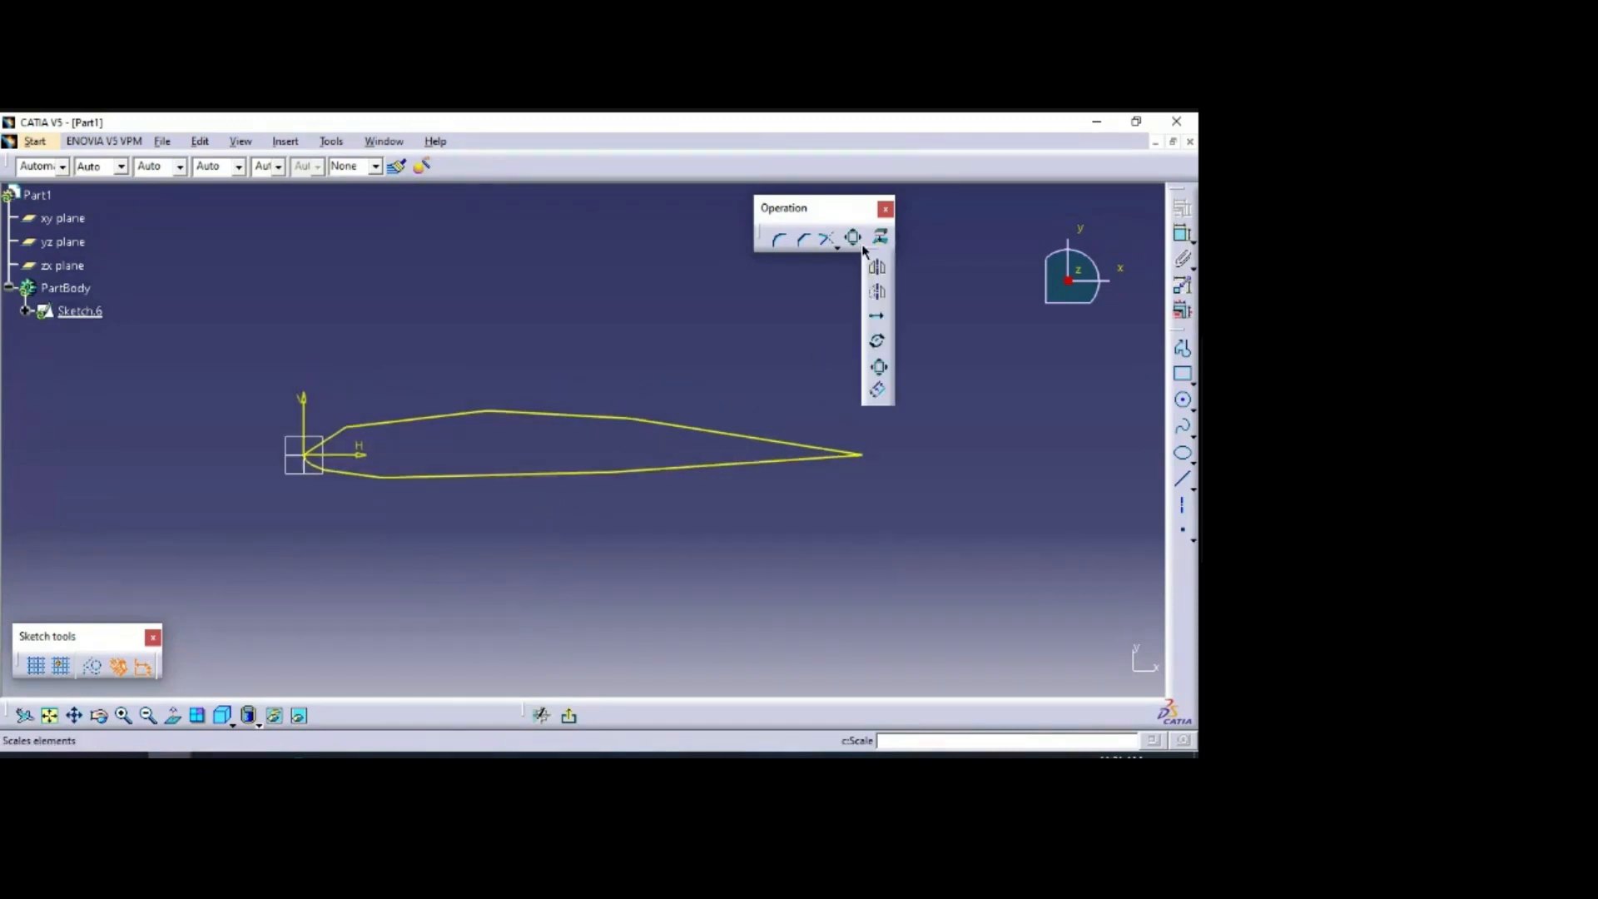
left_click(878, 367)
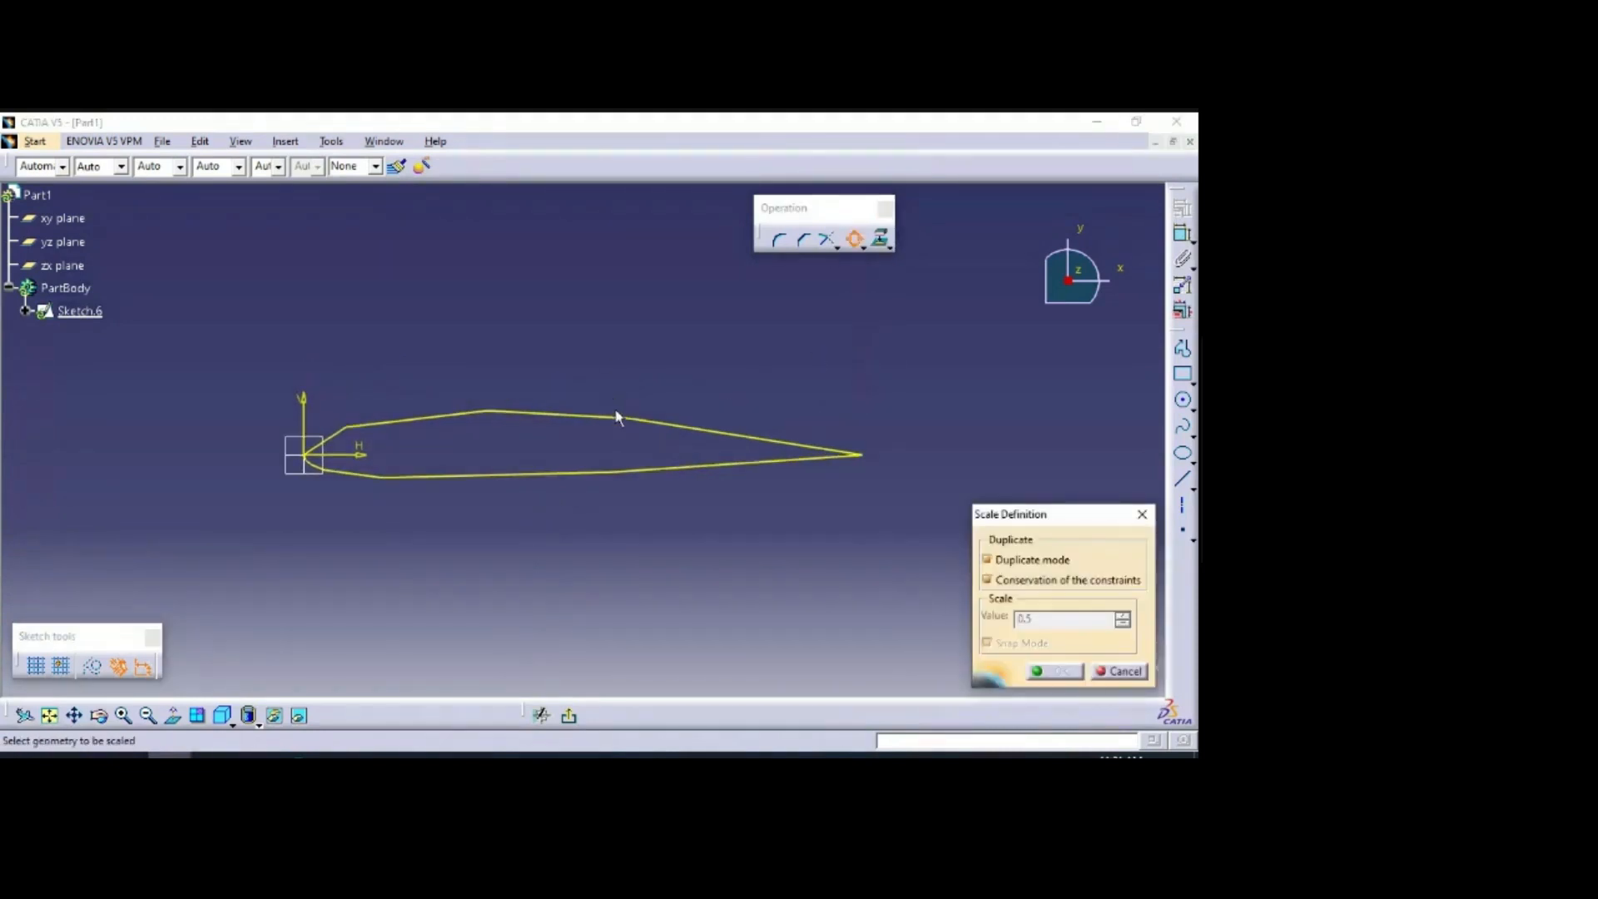
left_click(626, 425)
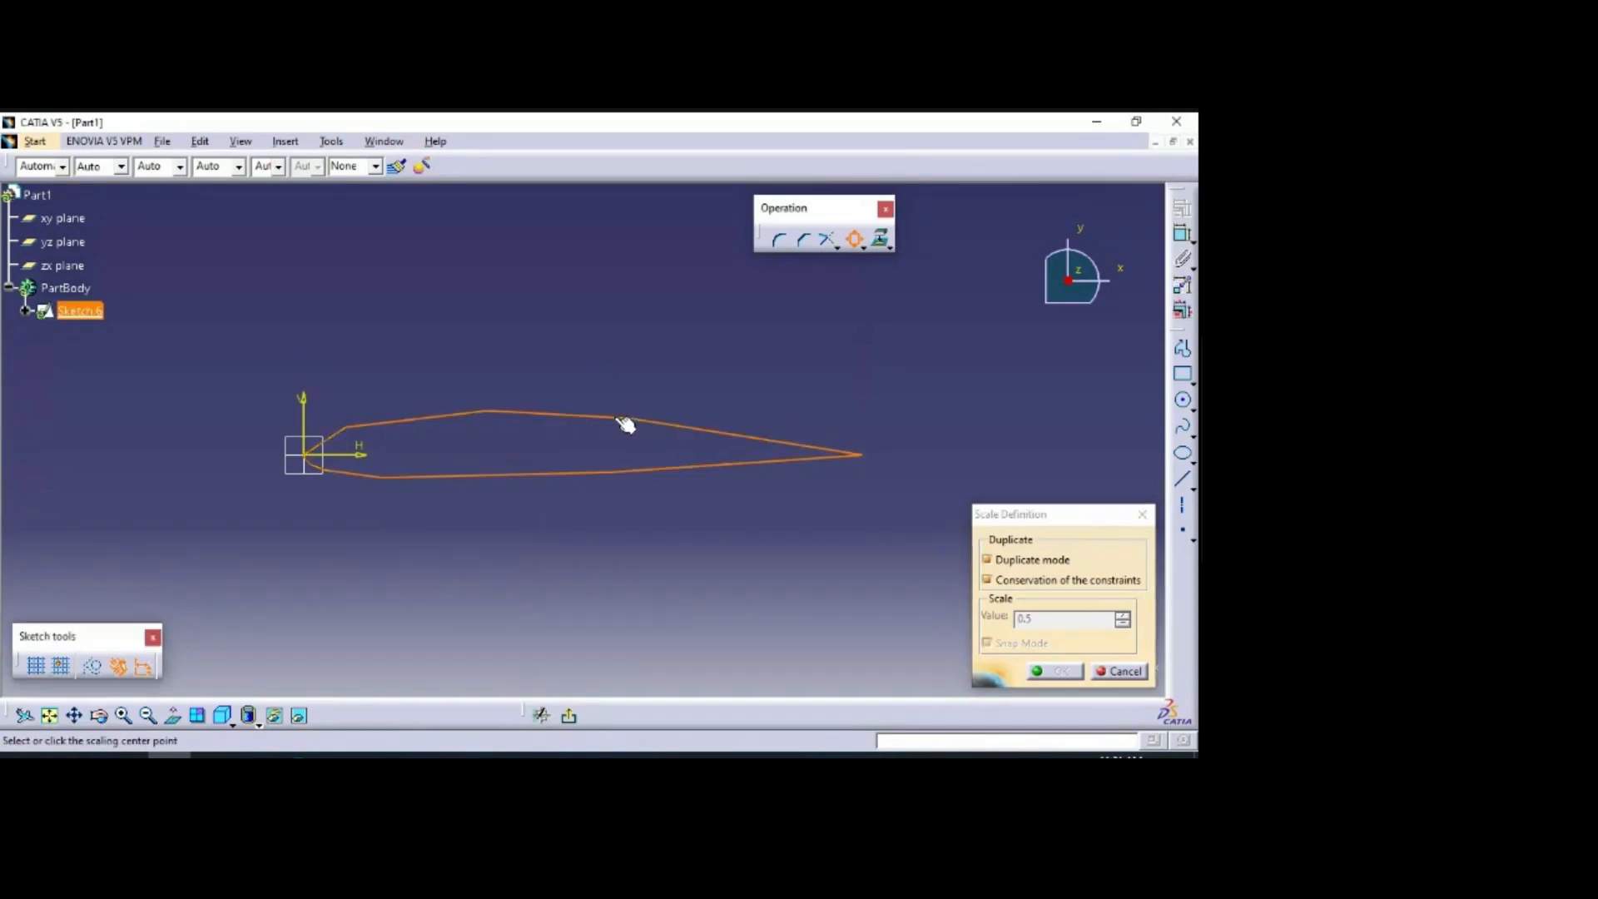
left_click(313, 463)
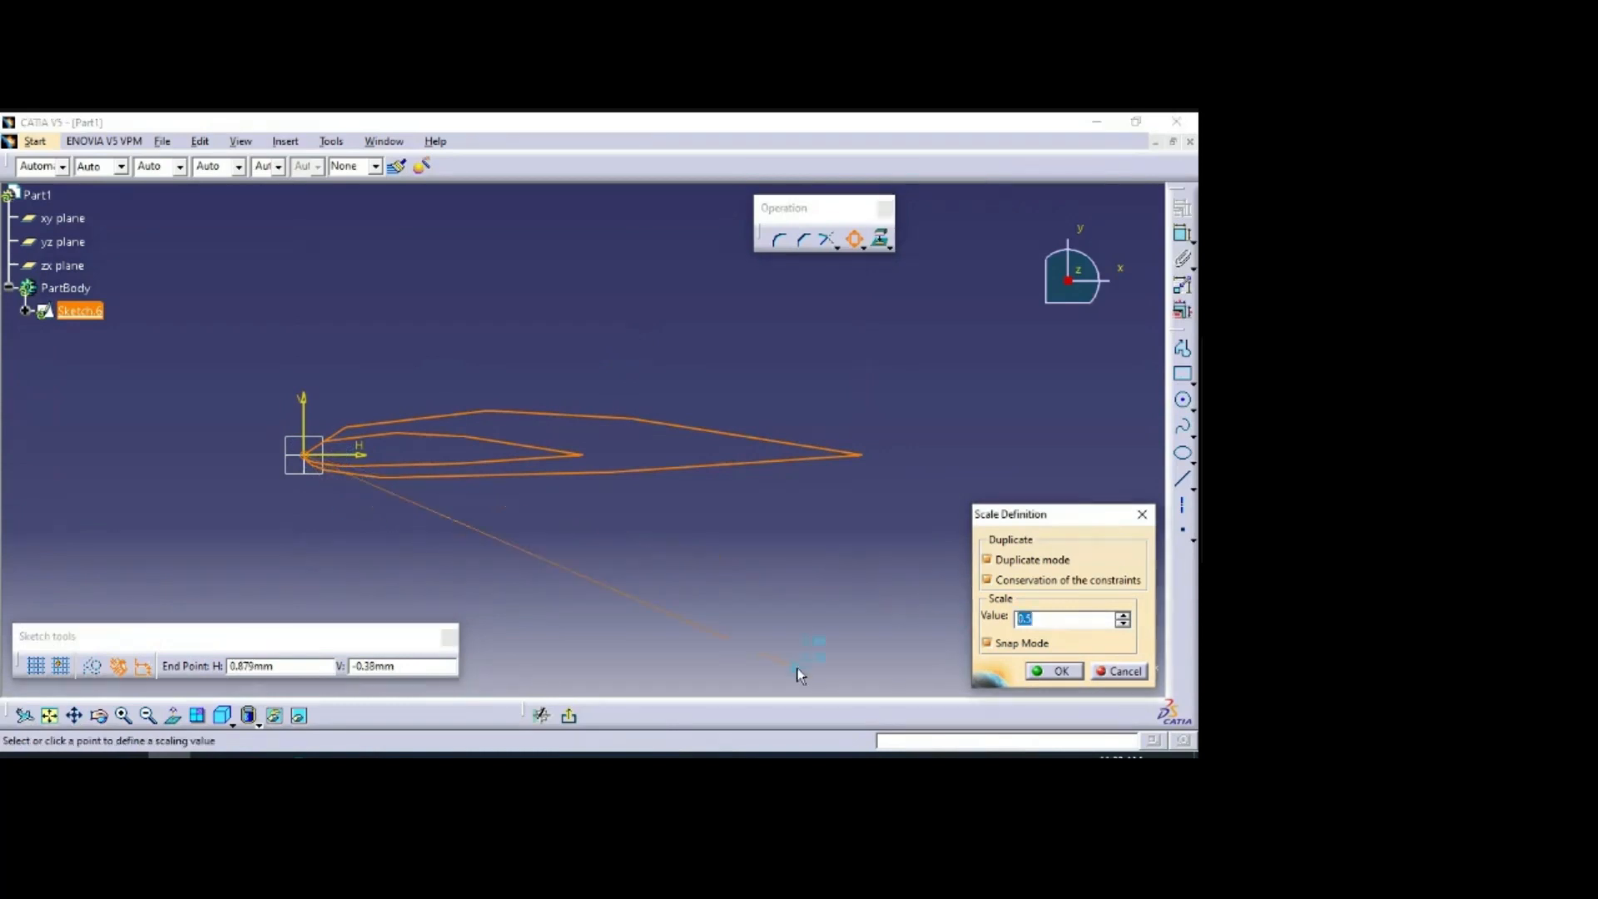
type("1000")
left_click(1066, 672)
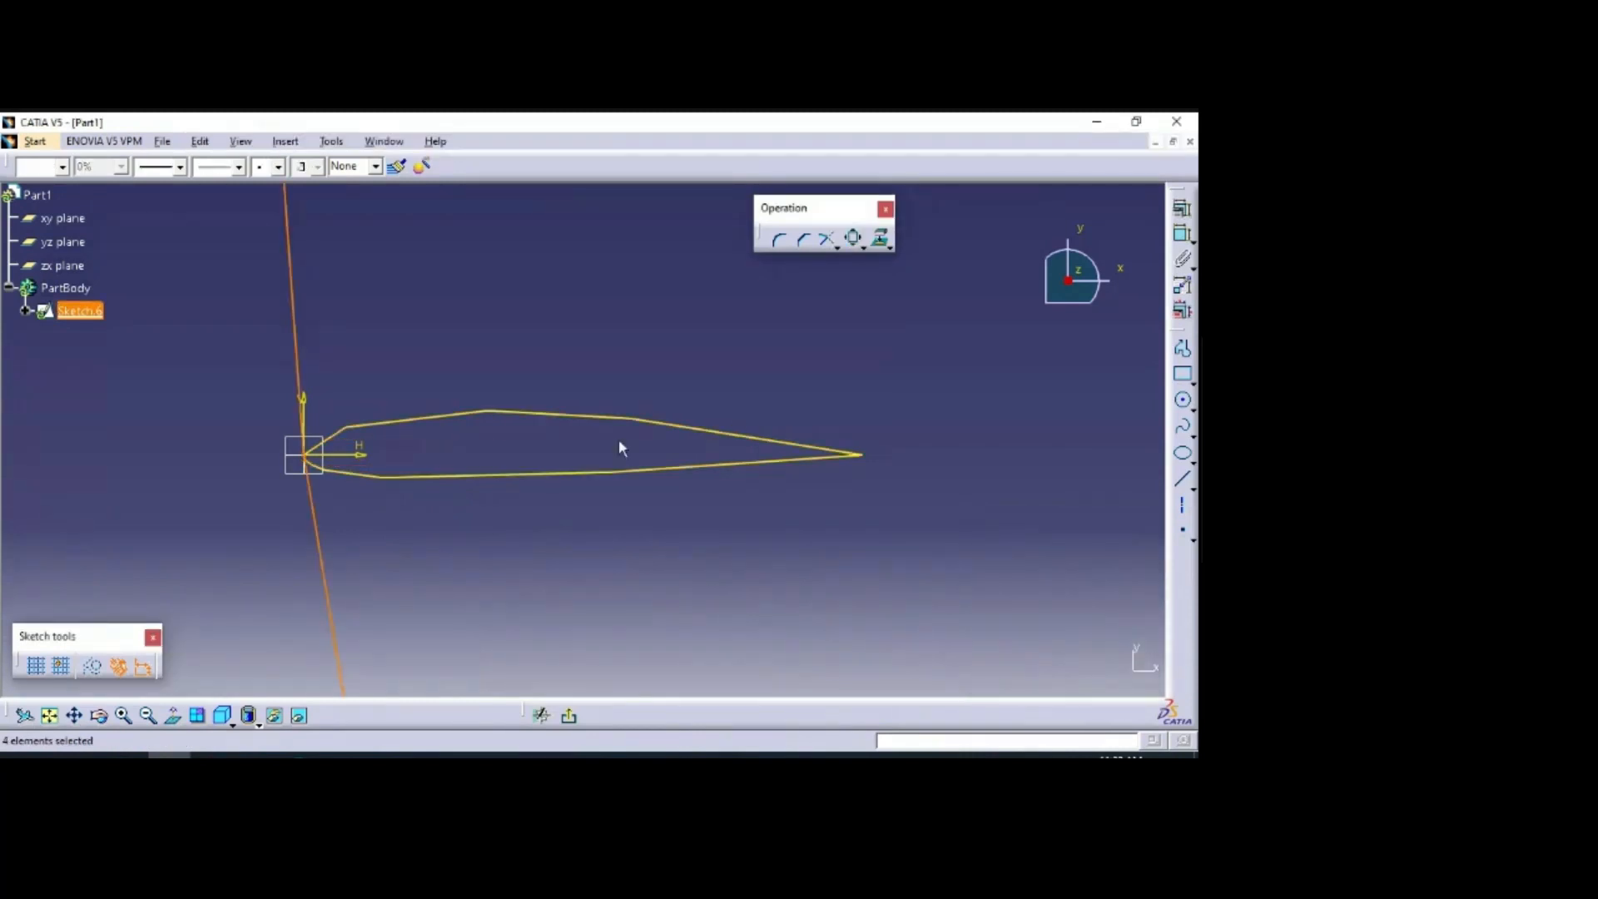
left_click(513, 438)
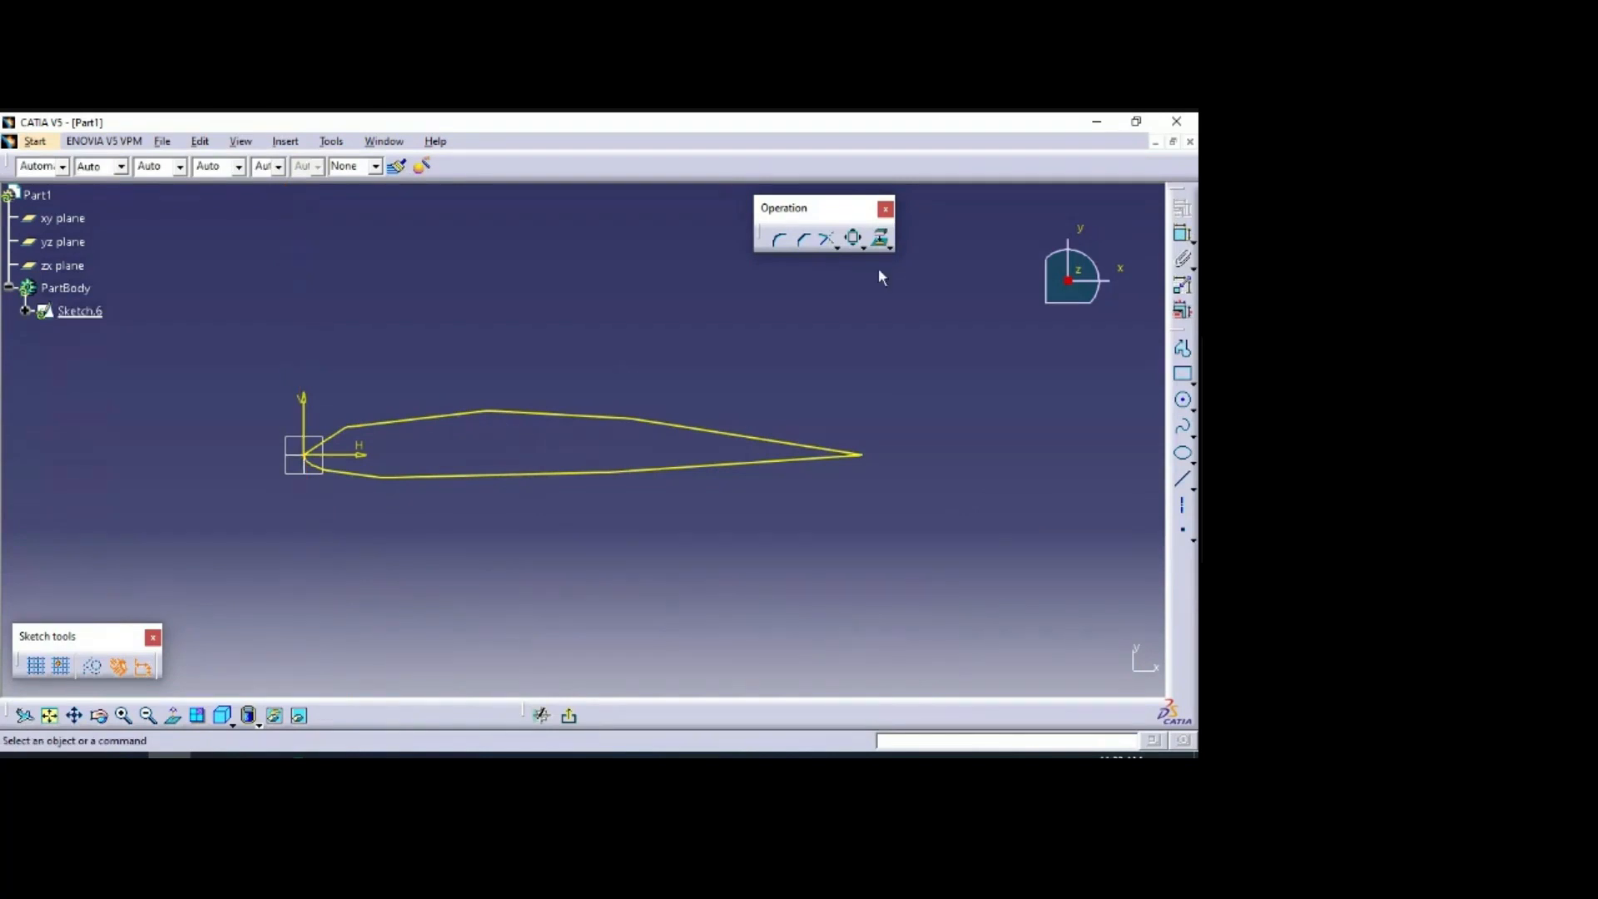
Step: Scale the airfoil curve about the sketch origin by a factor of 1000, keeping the original as a duplicate
left_click(853, 239)
left_click(555, 415)
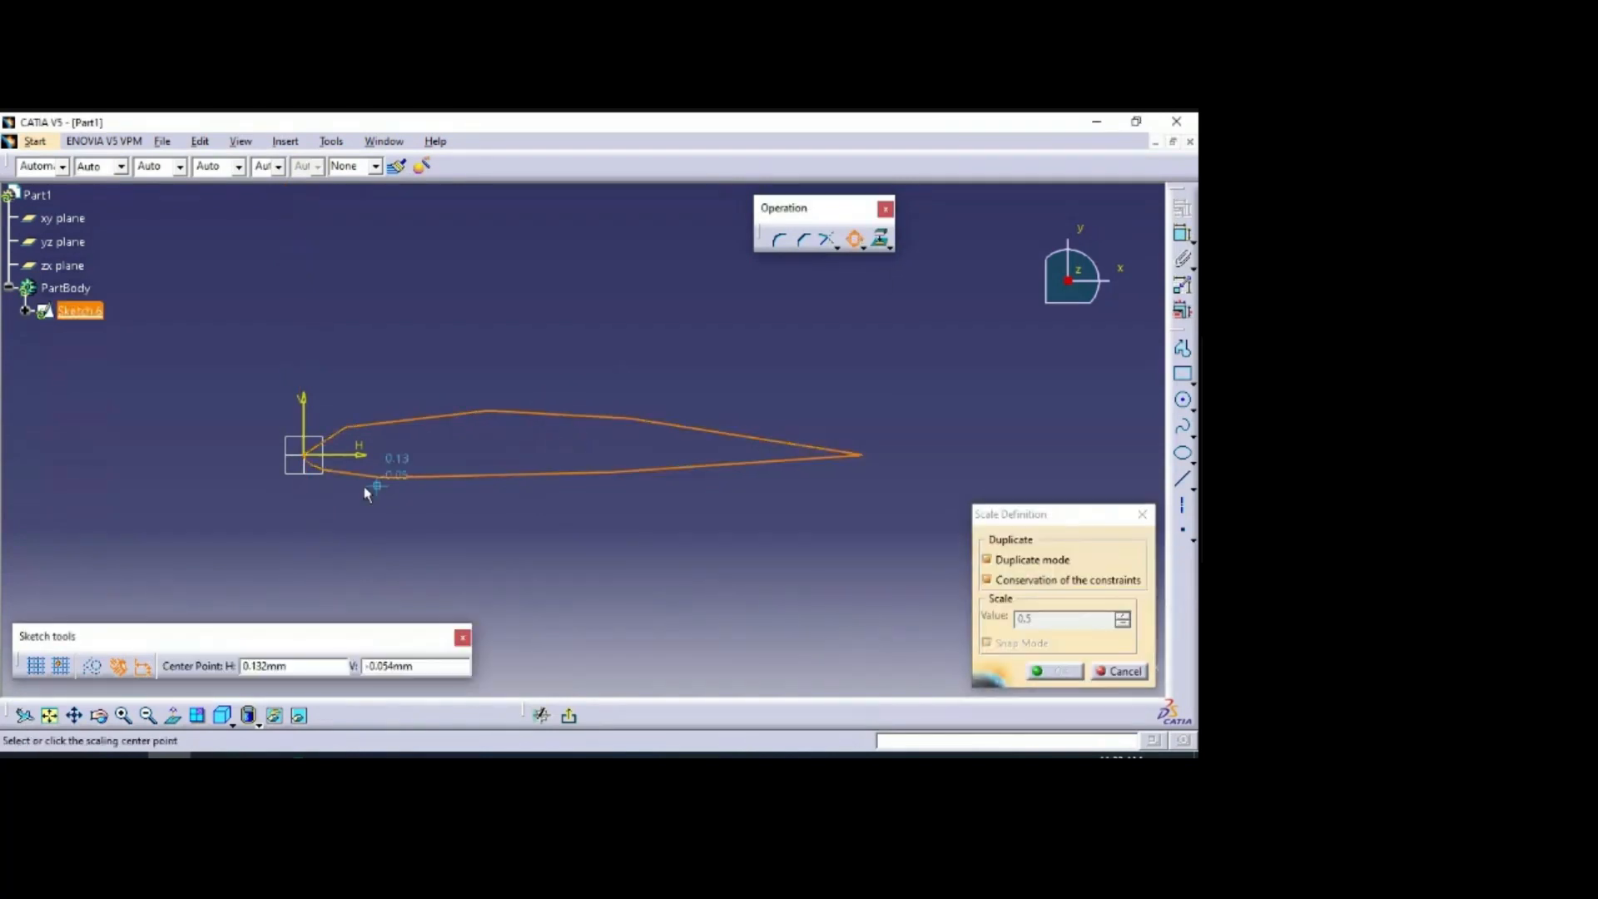
left_click(307, 455)
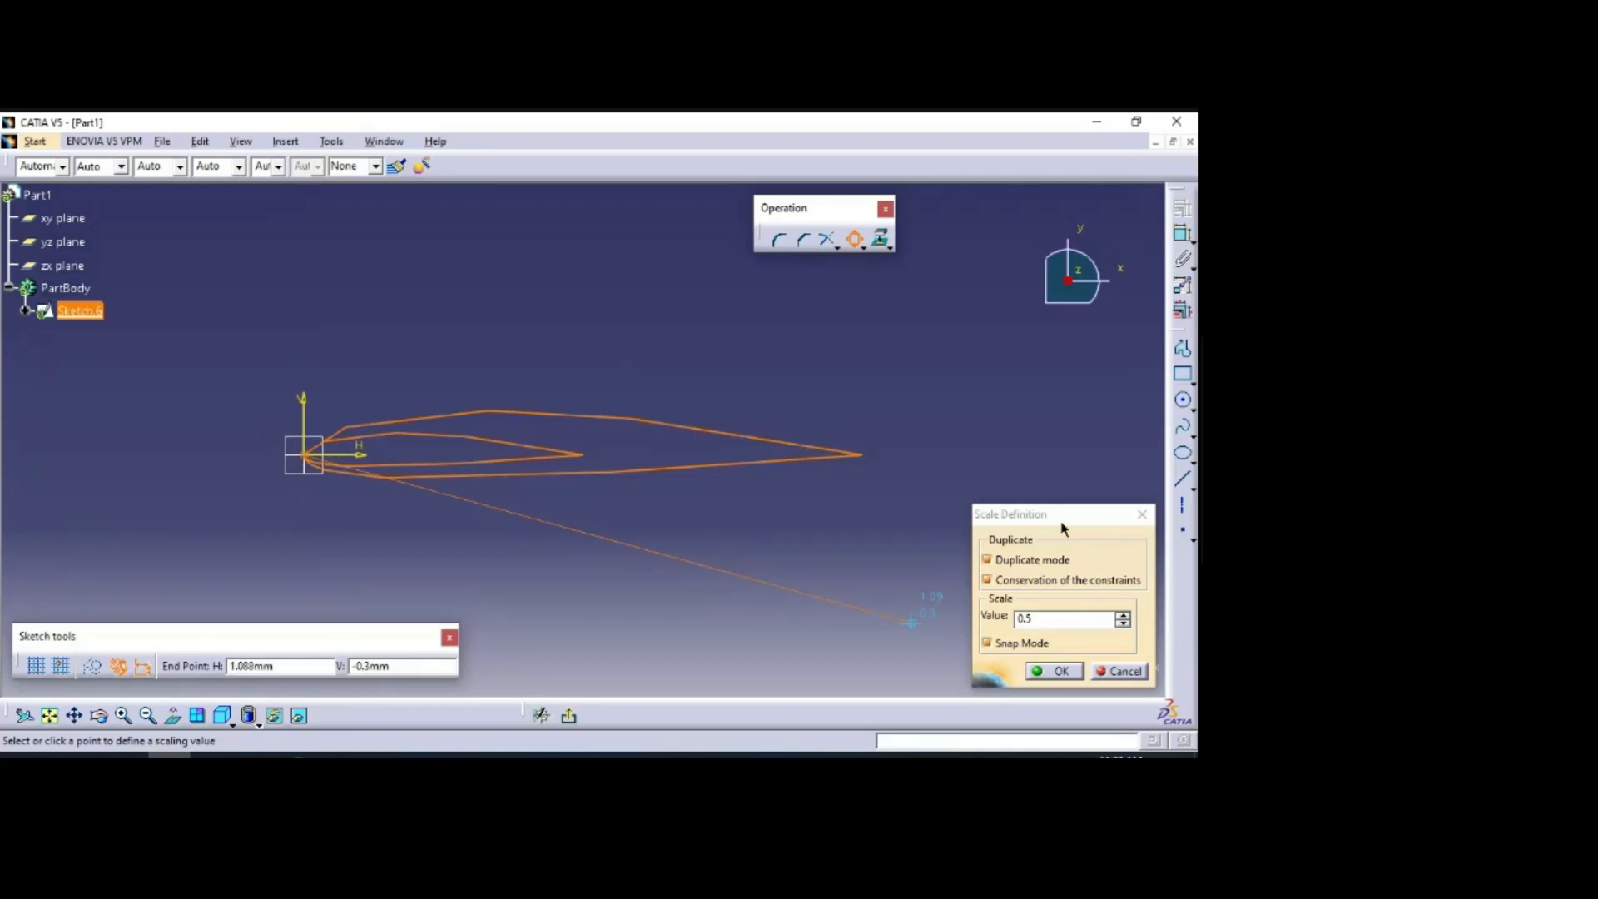
left_click_drag(1062, 529, 1048, 469)
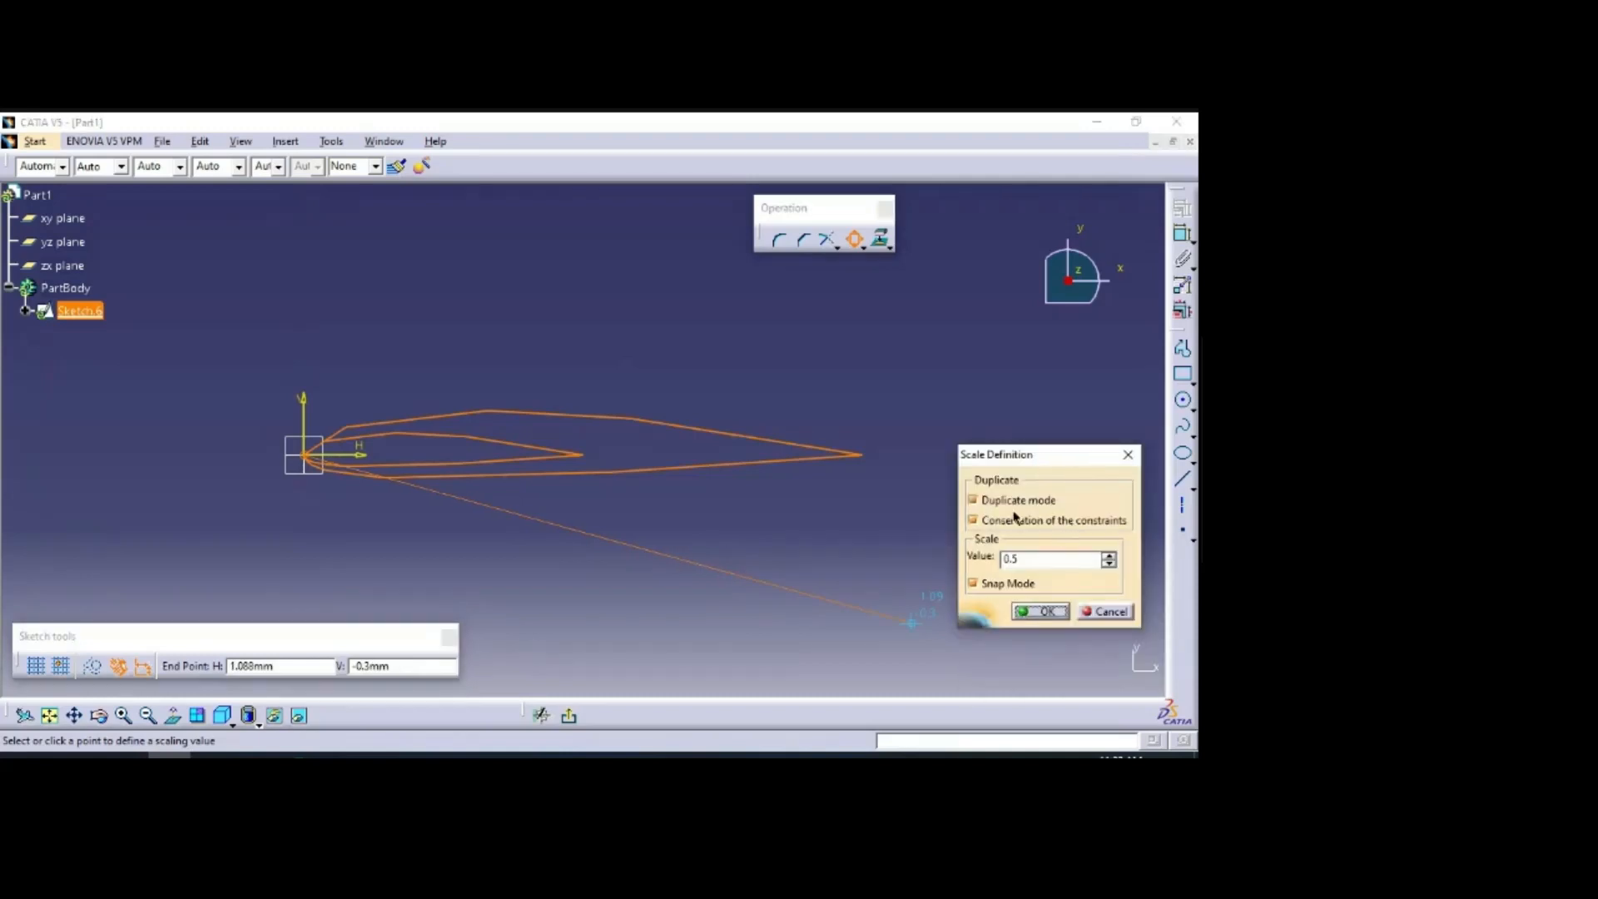
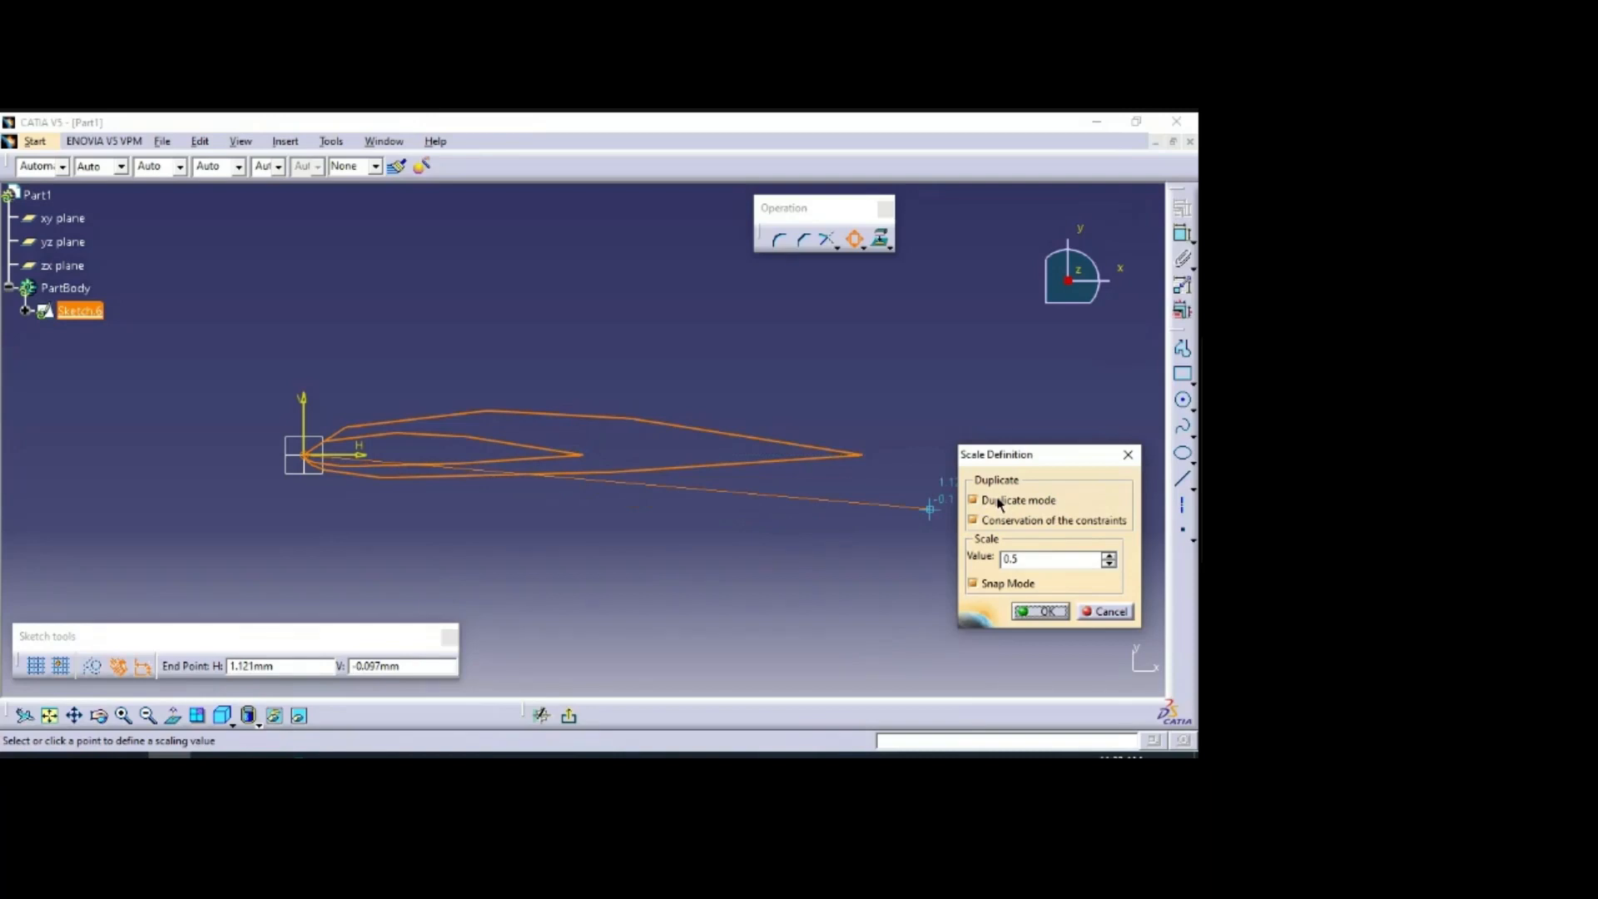
left_click_drag(1021, 558, 974, 570)
type("1")
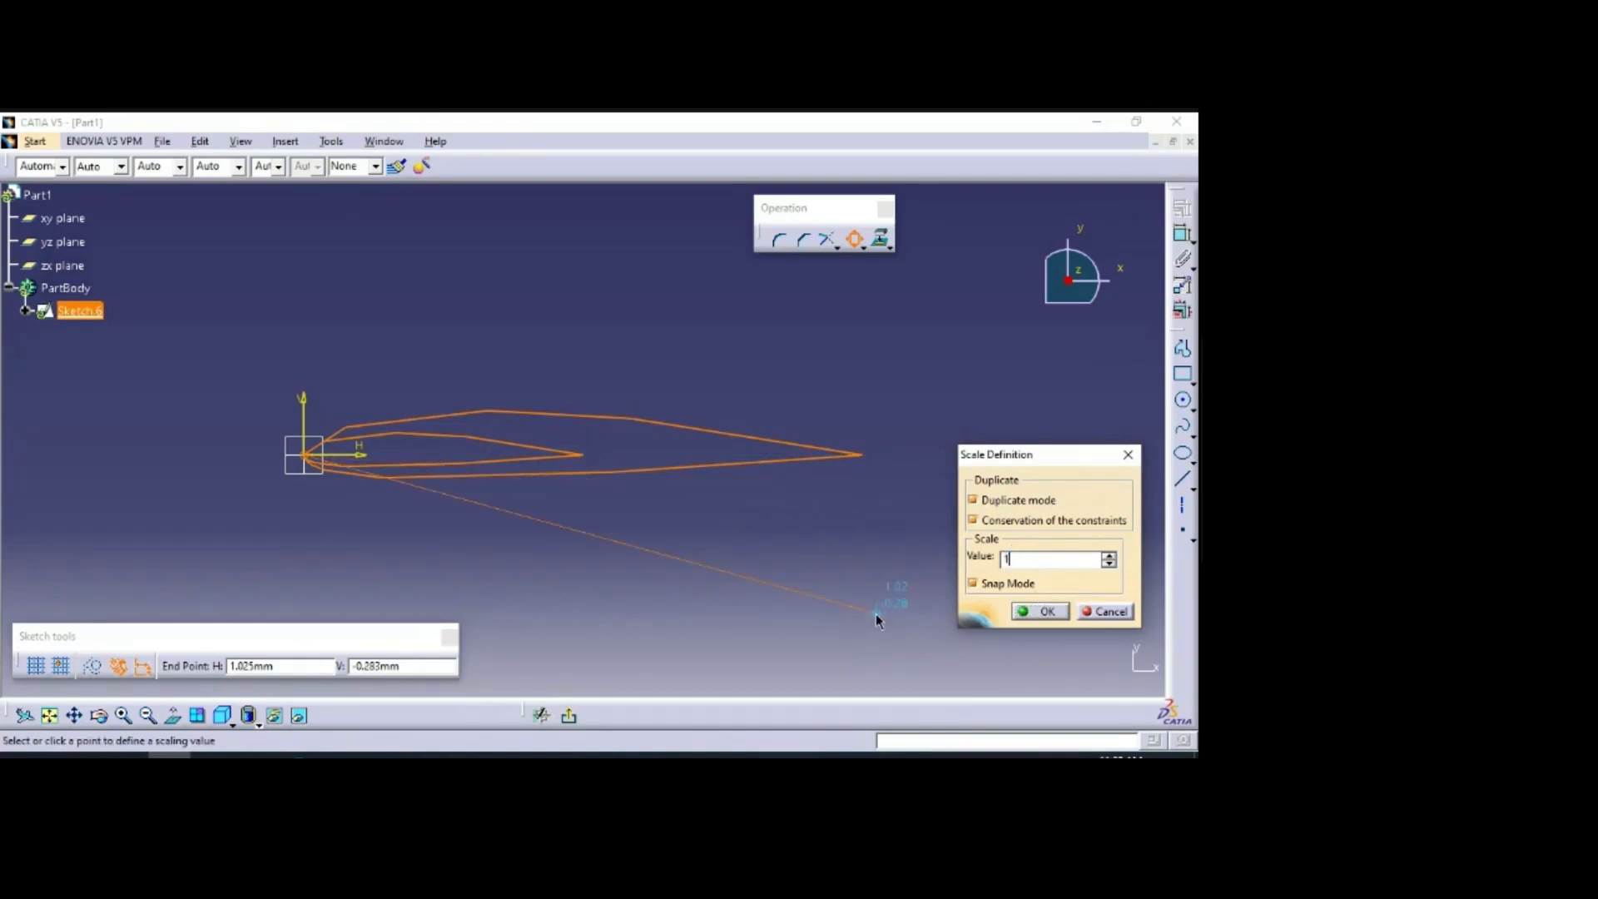
type("000")
key("Return")
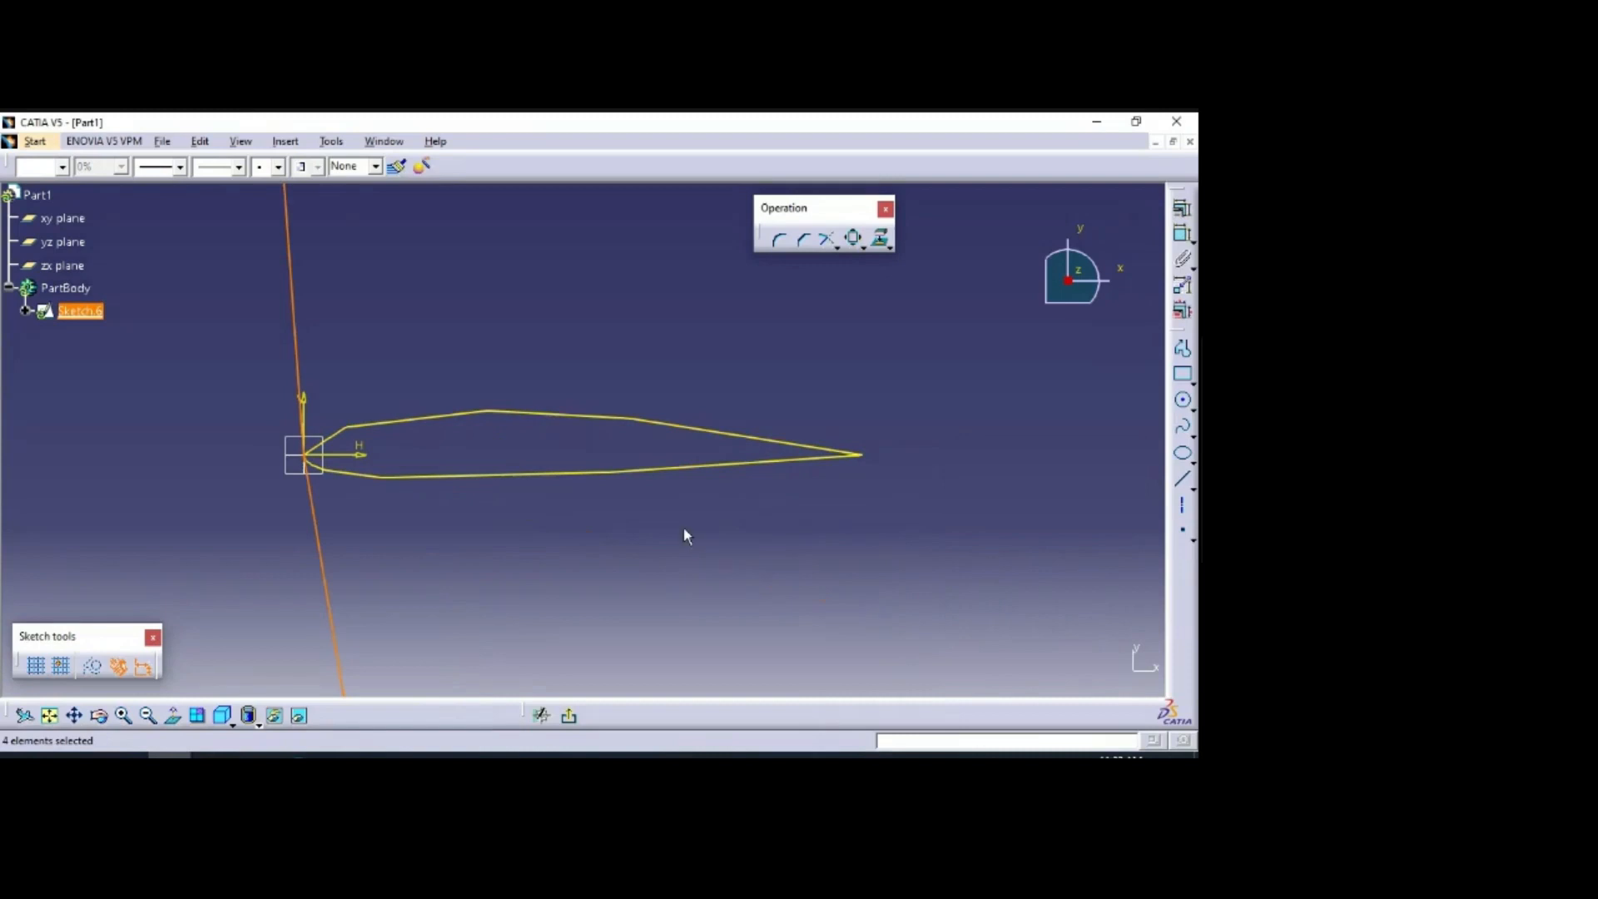
Step: Delete the original unscaled airfoil curve from the sketch, keeping the scaled duplicate
left_click(607, 416)
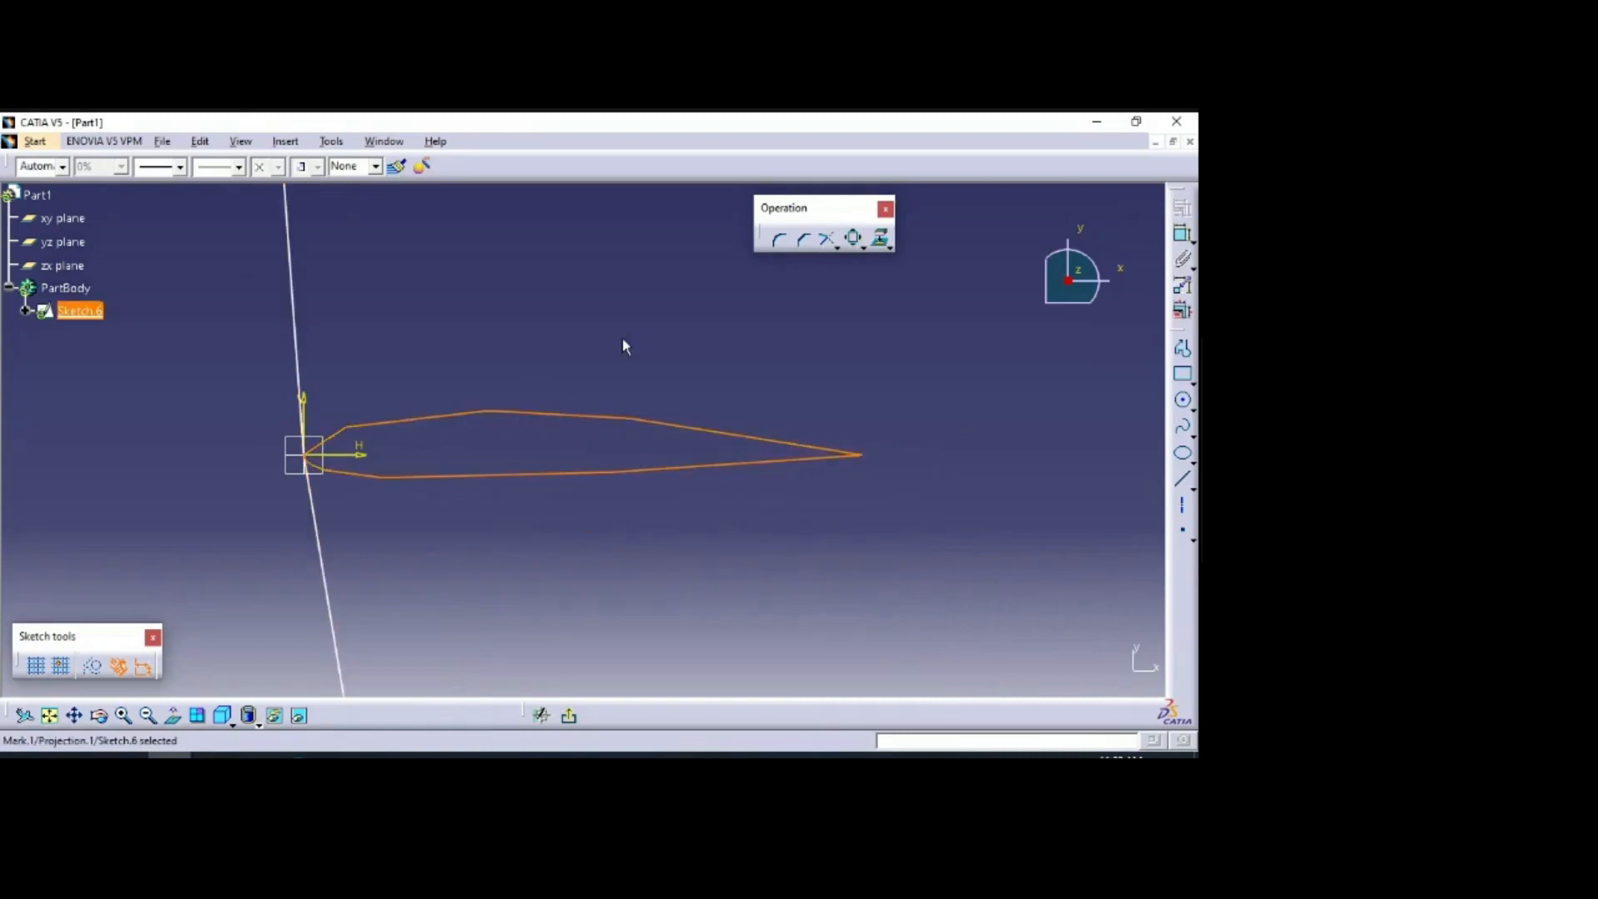
left_click(293, 278)
left_click(446, 304)
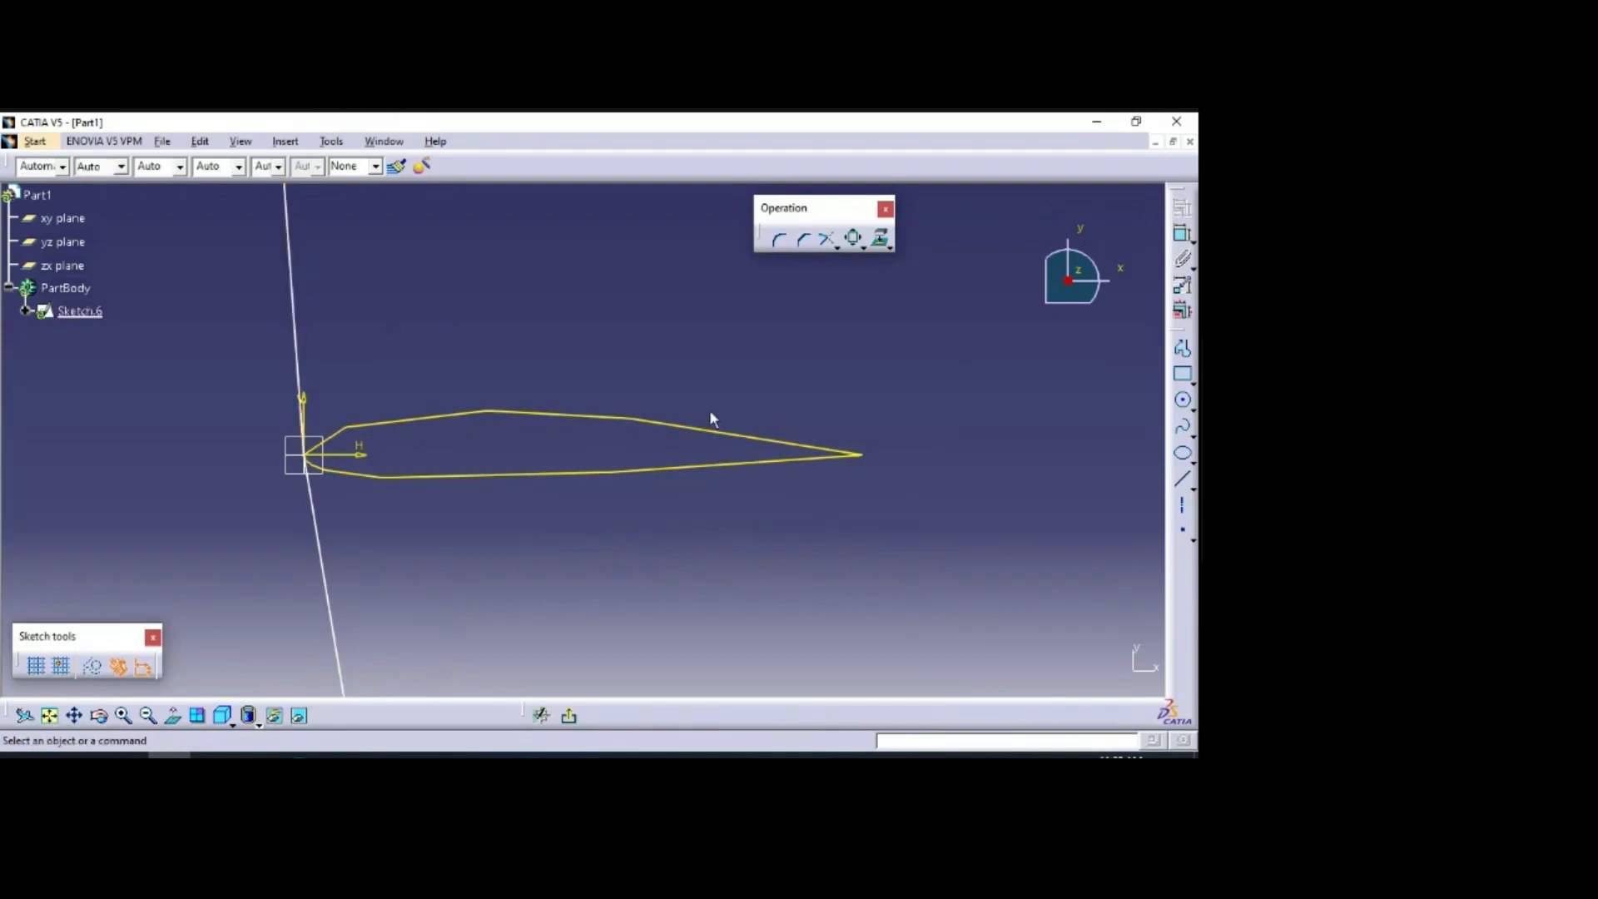
left_click(773, 442)
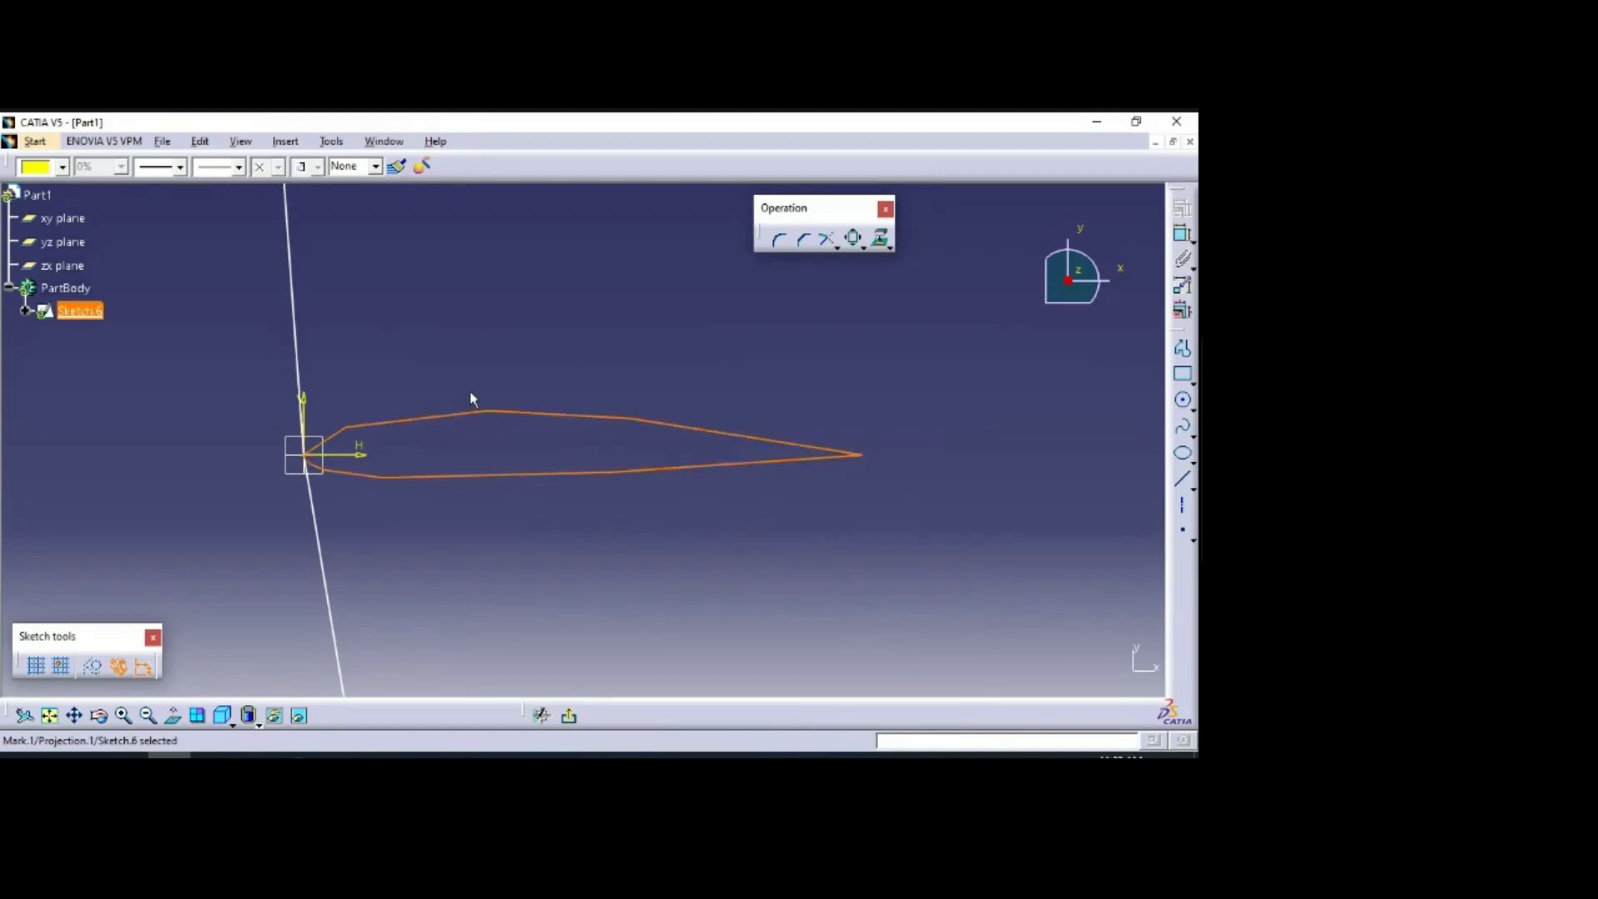
key("Delete")
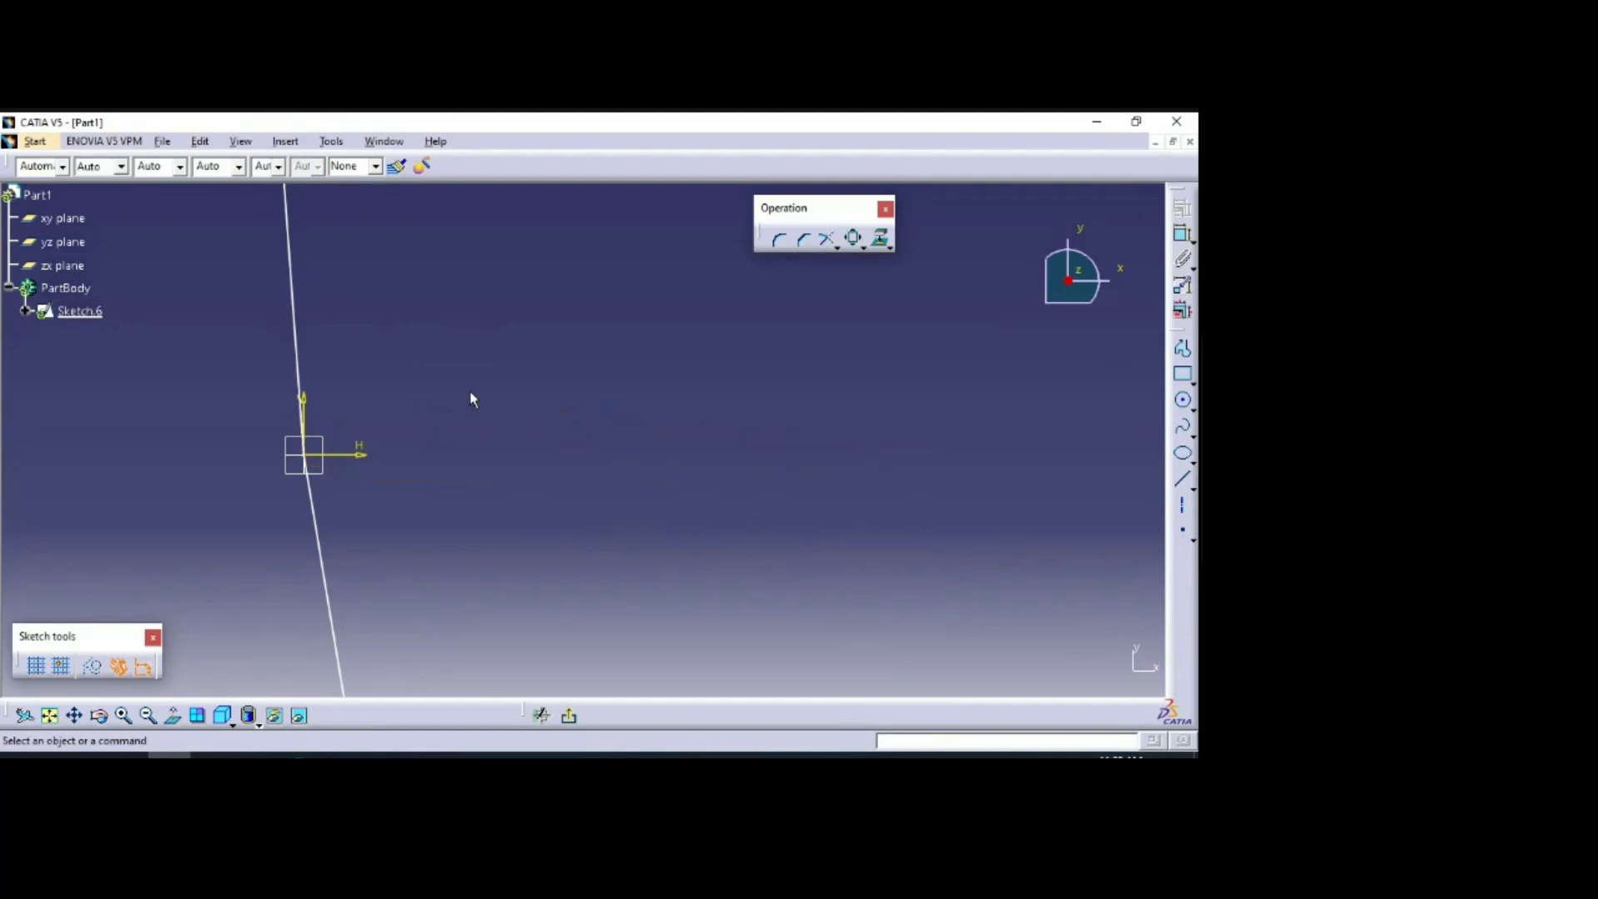
left_click(49, 714)
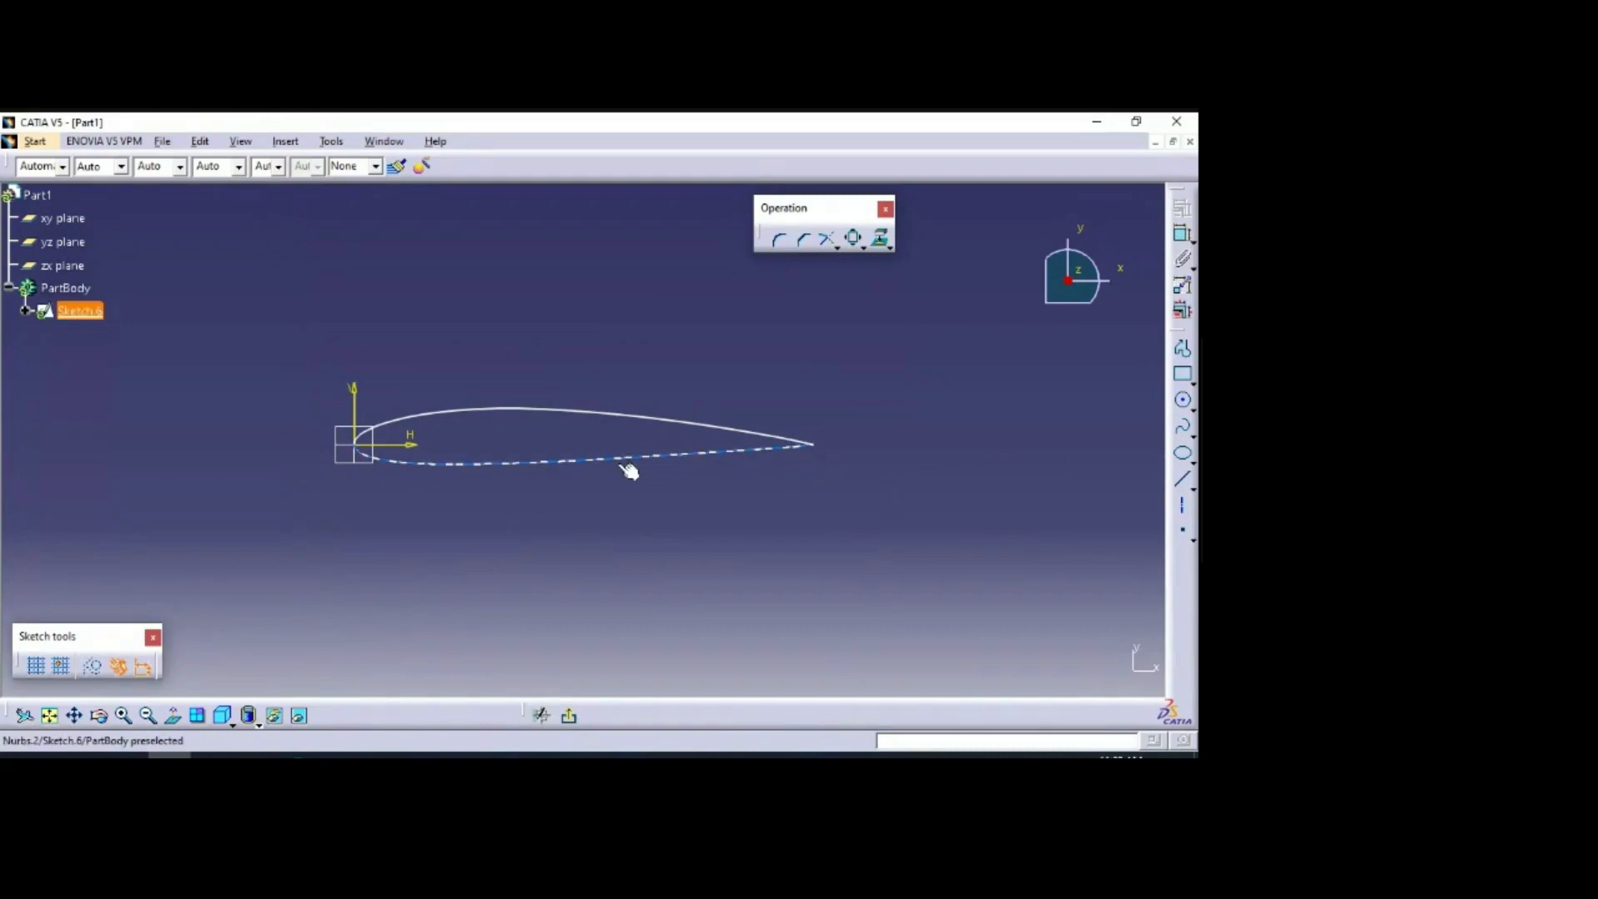
Step: Dimension the horizontal distance from the vertical axis to the airfoil's trailing edge
left_click(1182, 234)
left_click(815, 447)
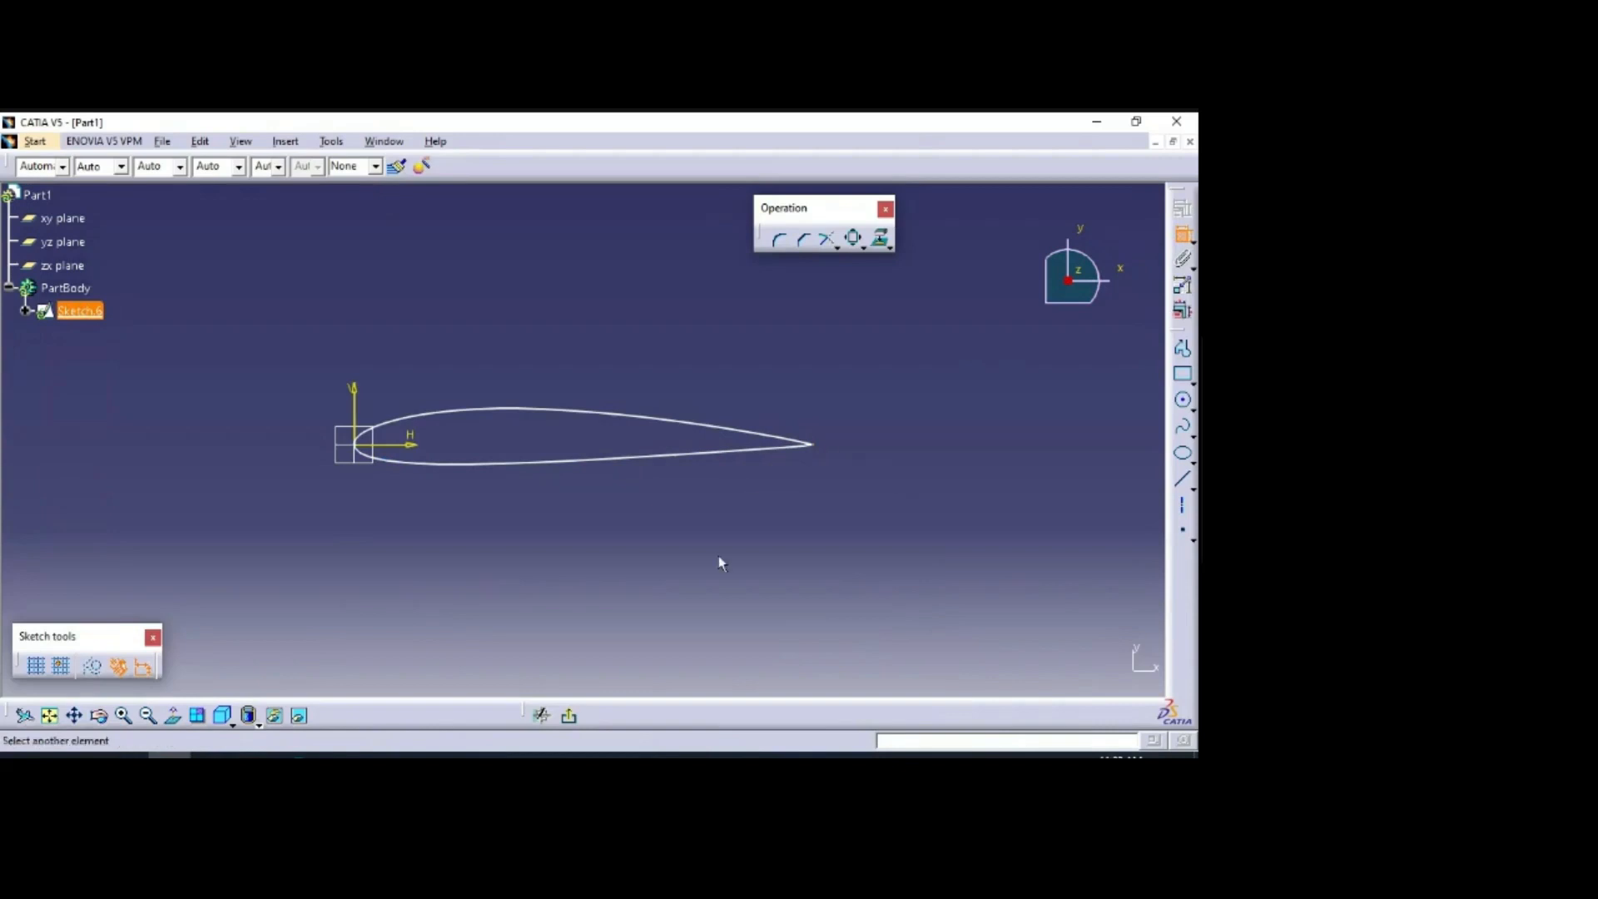
left_click(355, 408)
left_click(561, 244)
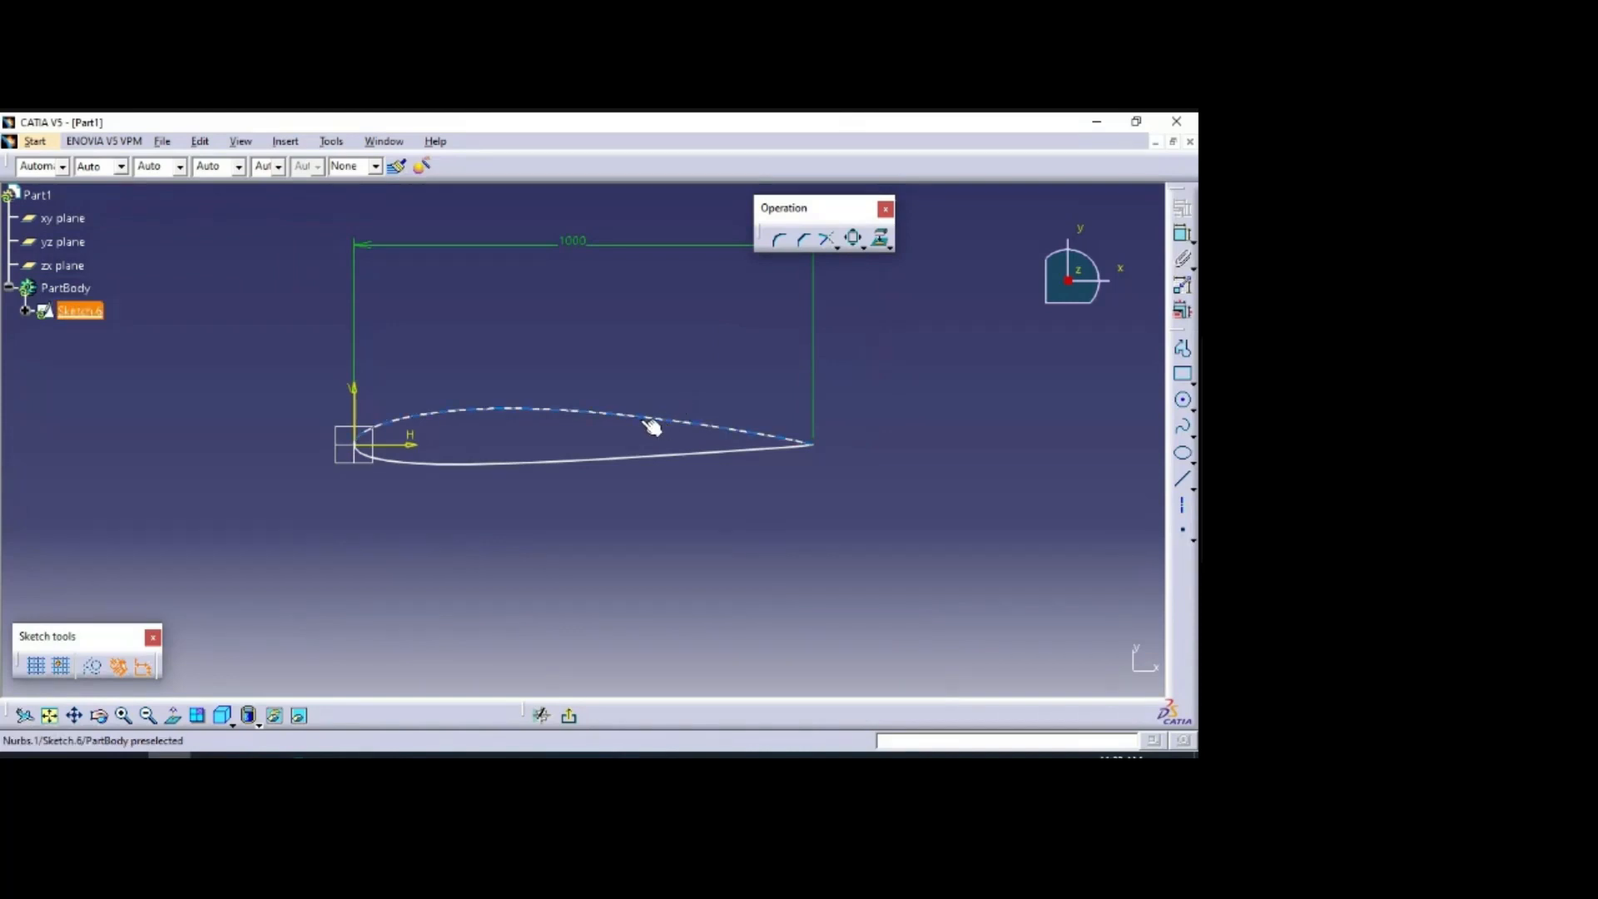
Step: Try moving the upper airfoil curve freehand, and undo both the move and the horizontal dimension
left_click_drag(685, 422, 774, 464)
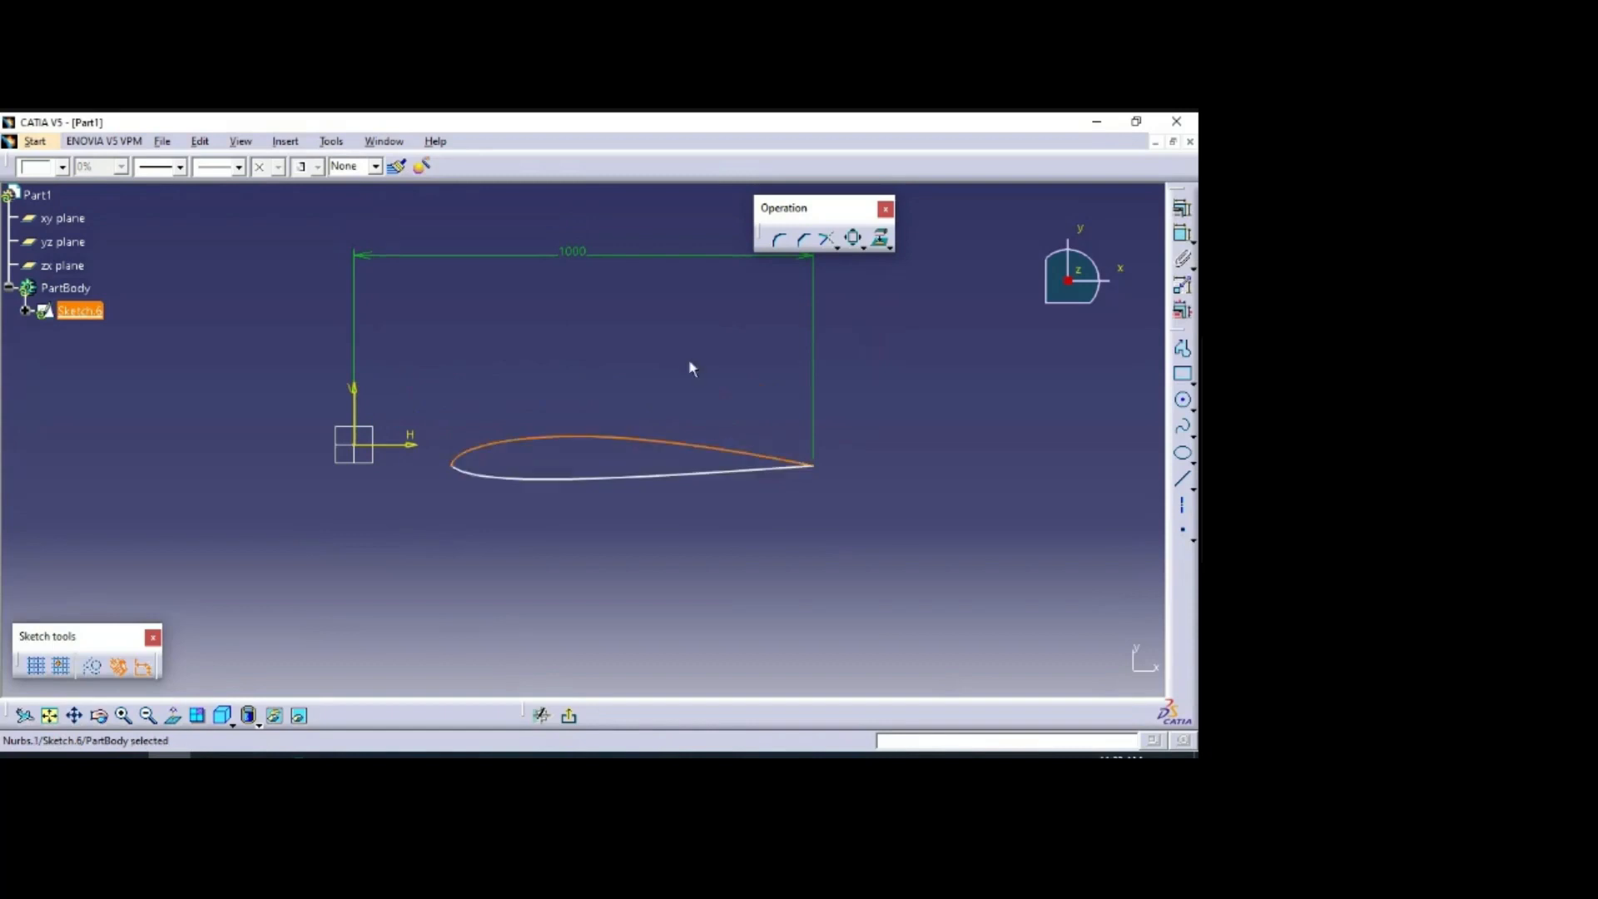
left_click(843, 504)
key("ctrl+z")
key("ctrl+z")
key("ctrl+z")
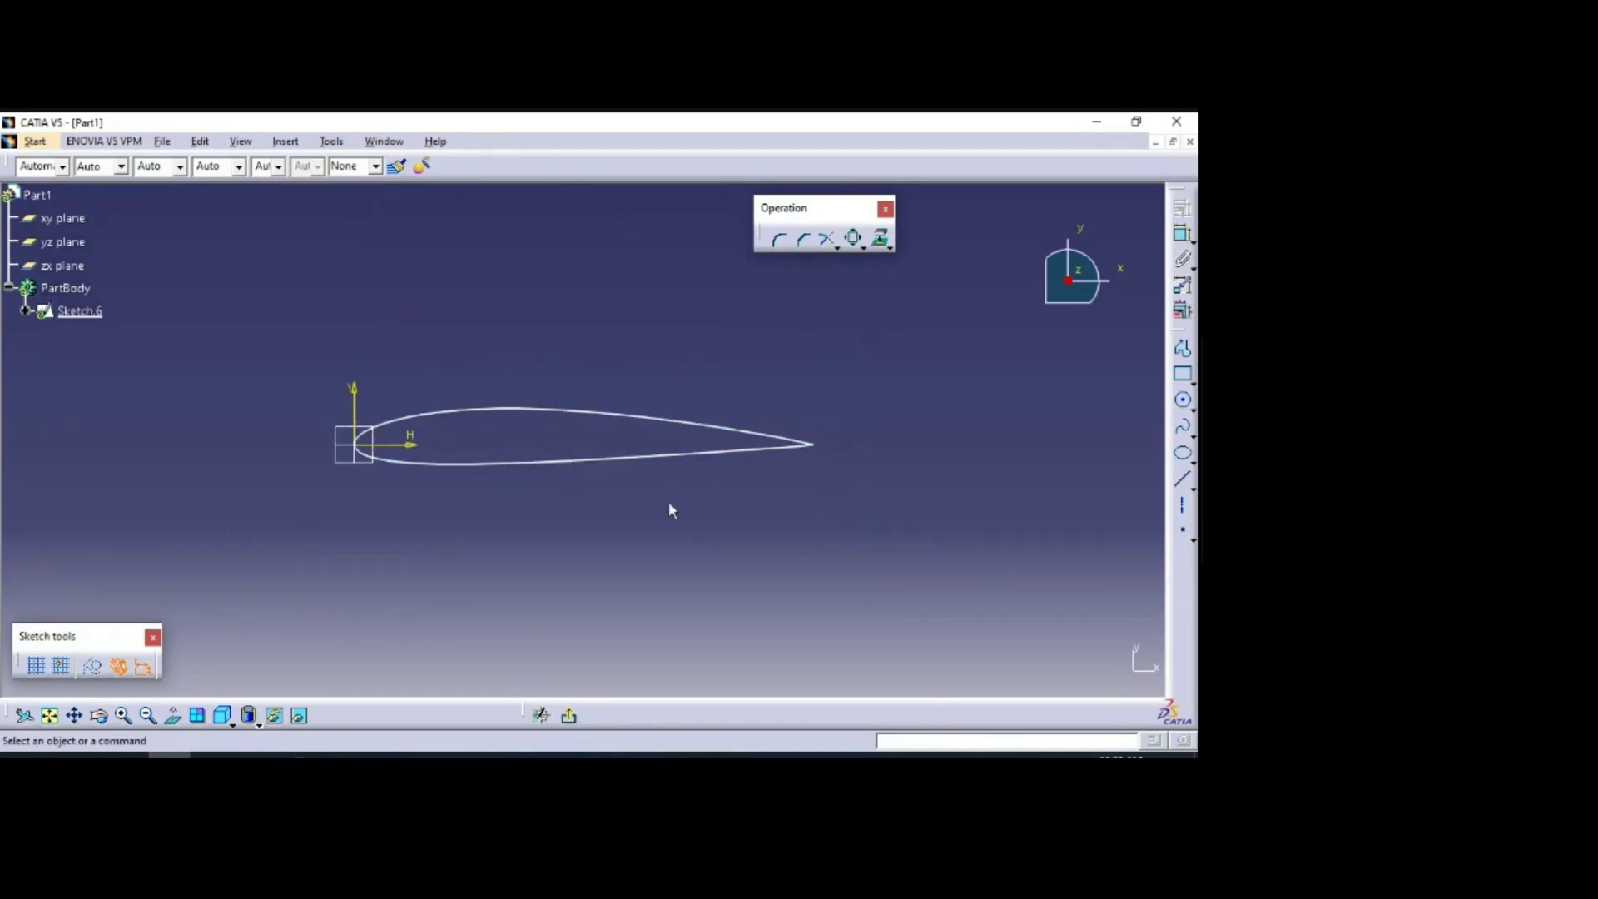
Step: Apply a Fix constraint to the upper and lower airfoil curves
left_click(679, 457)
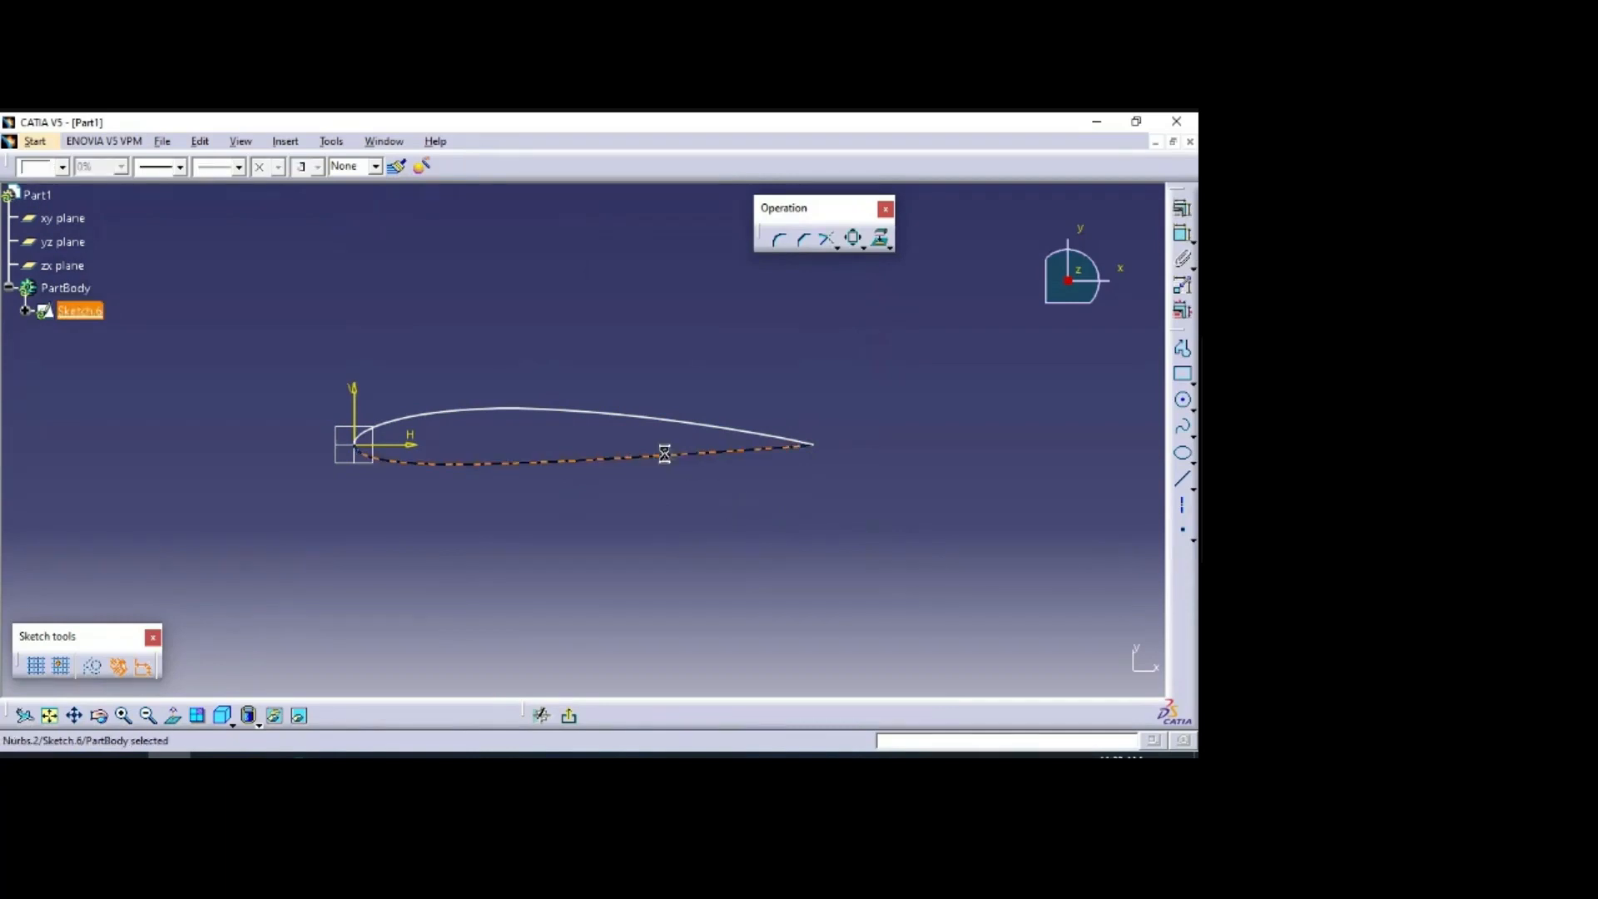
left_click(651, 420, "ctrl")
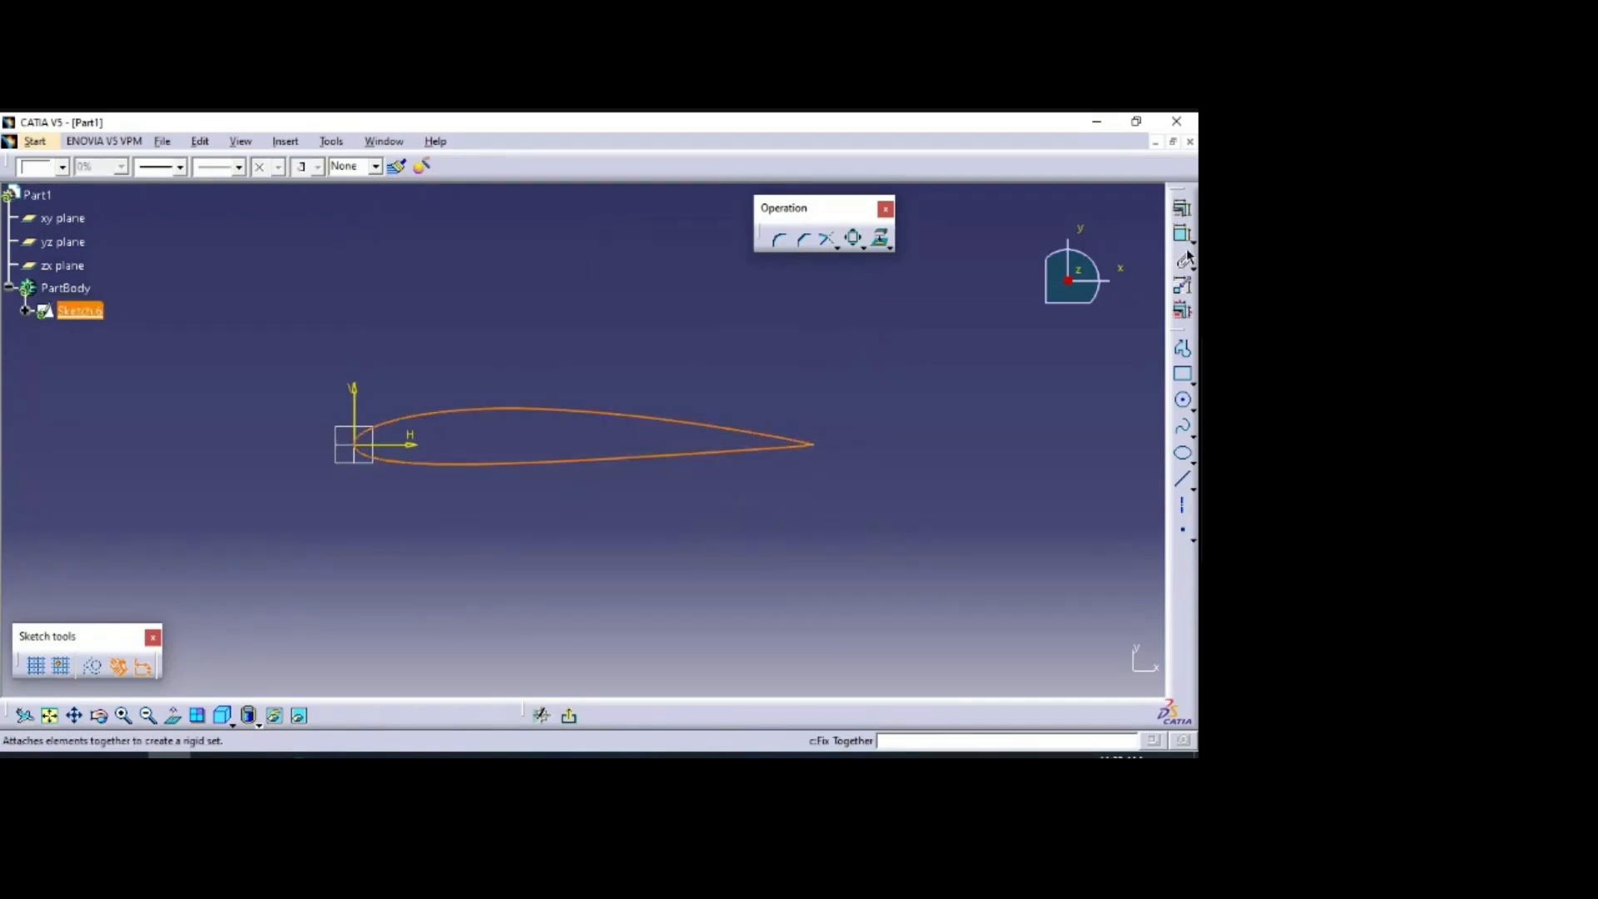
left_click(1182, 208)
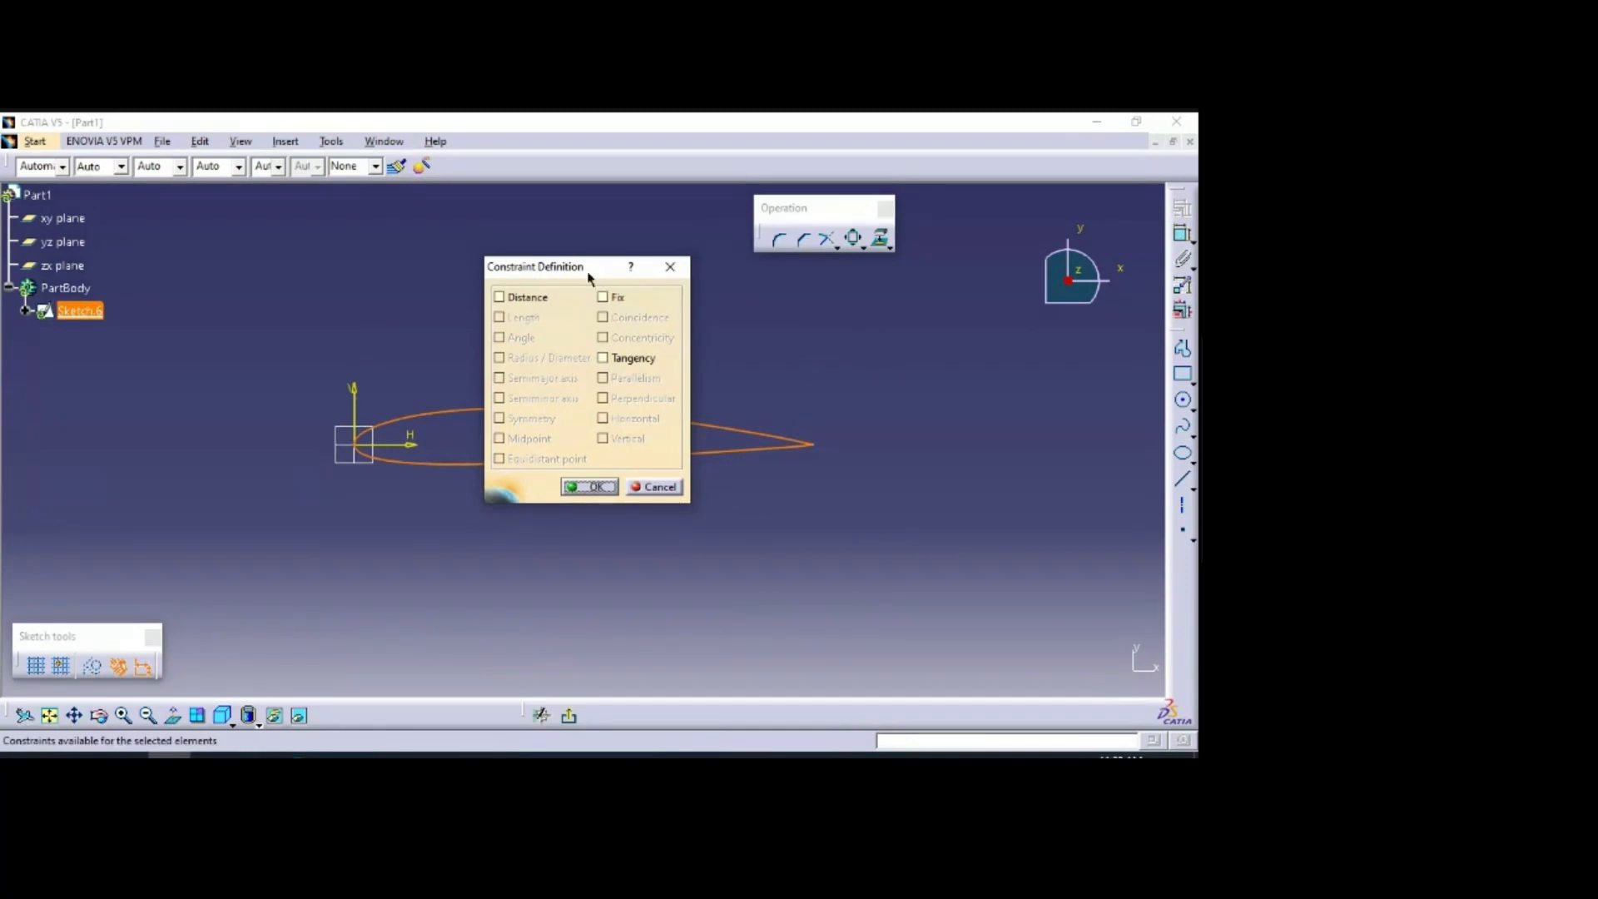
left_click_drag(637, 268, 1048, 339)
left_click(1025, 371)
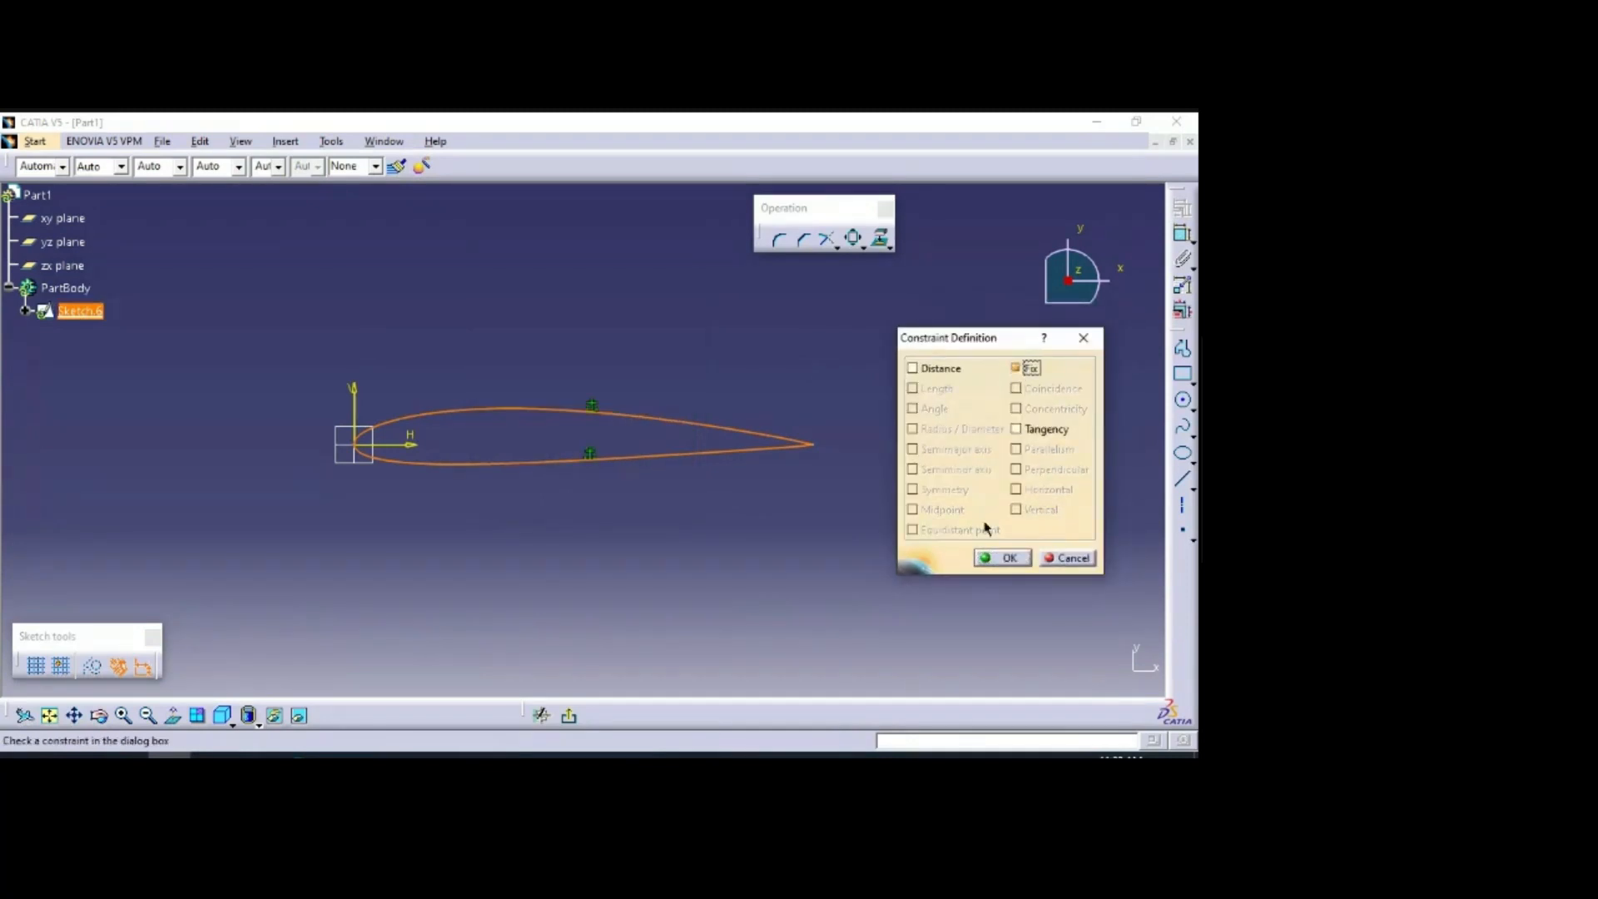
left_click(1005, 558)
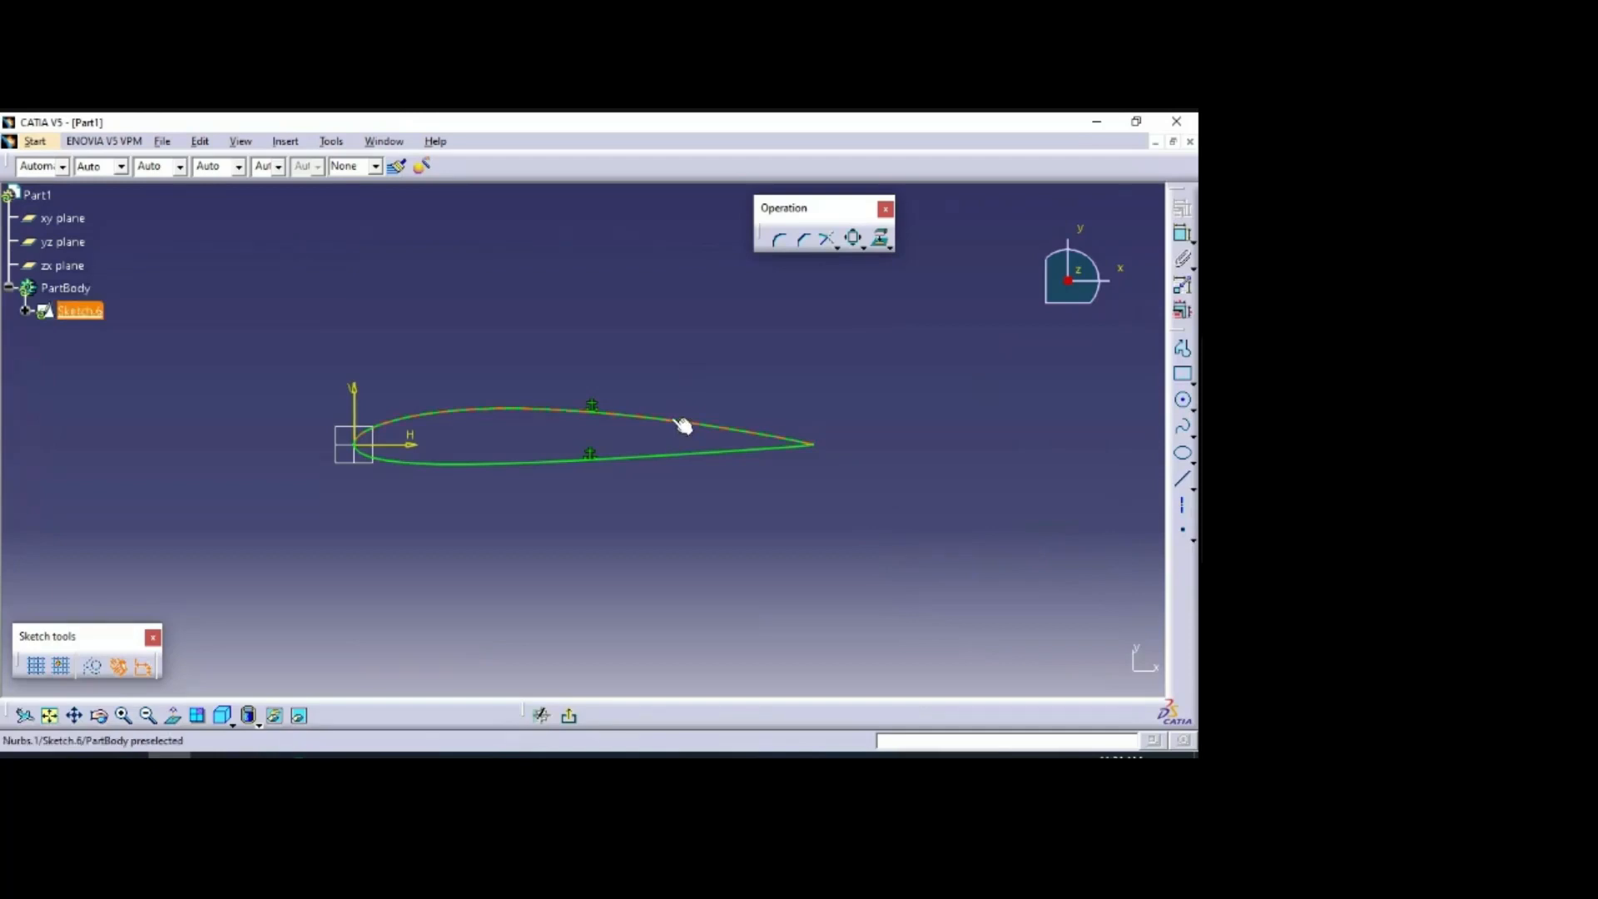
Step: Check which constraints are set on the two airfoil curves, and leave the constraint definition without changes
left_click(1188, 242)
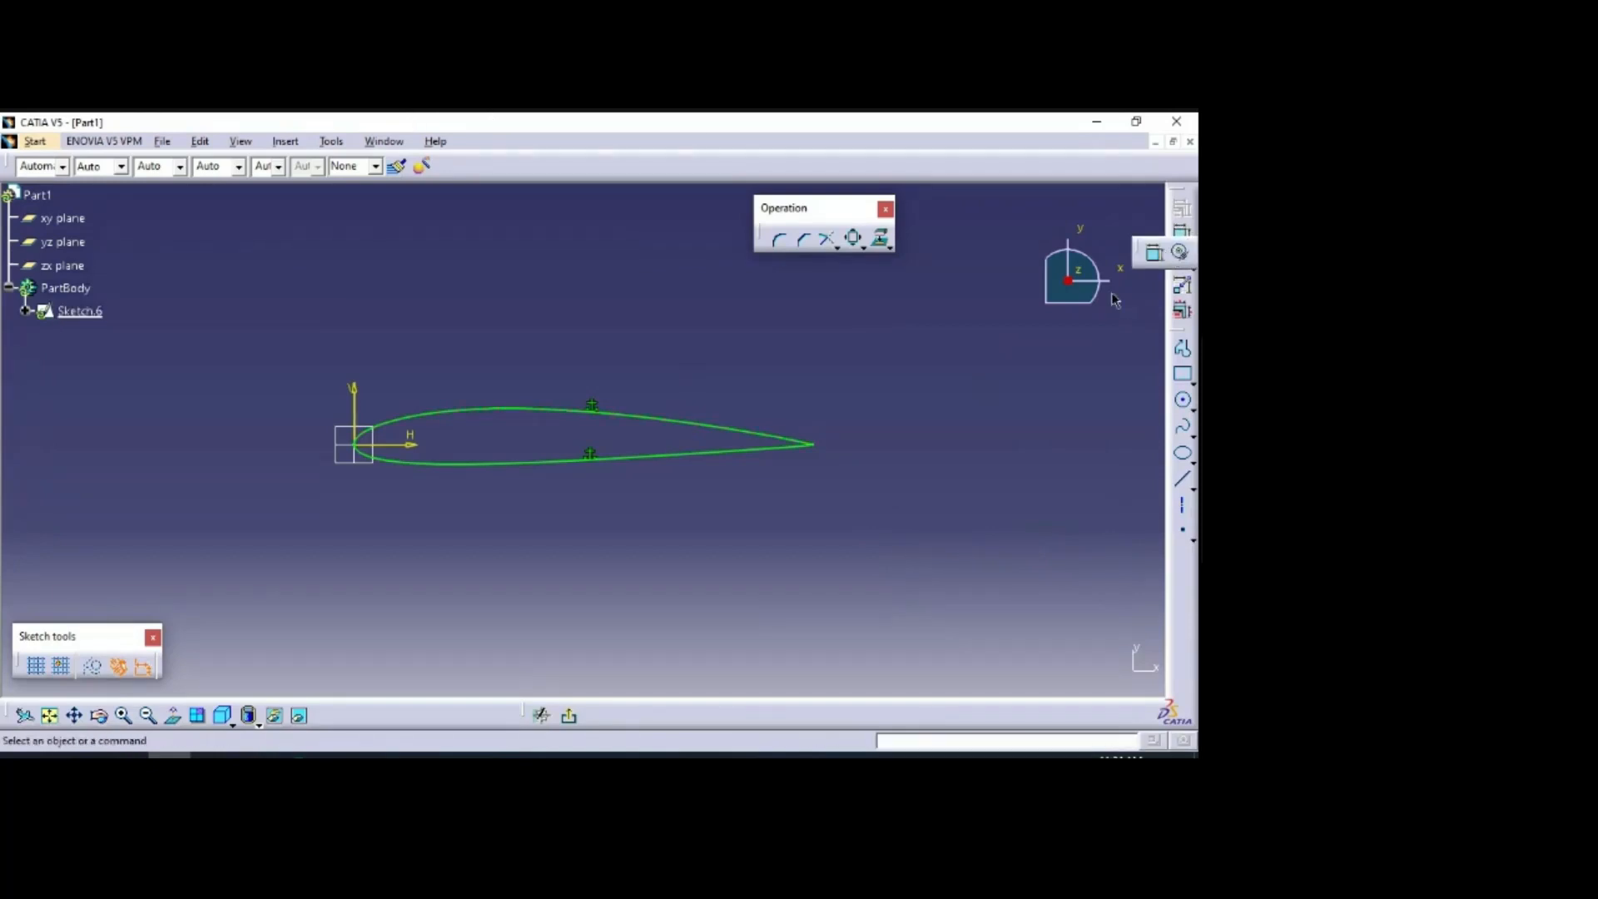
left_click(1143, 331)
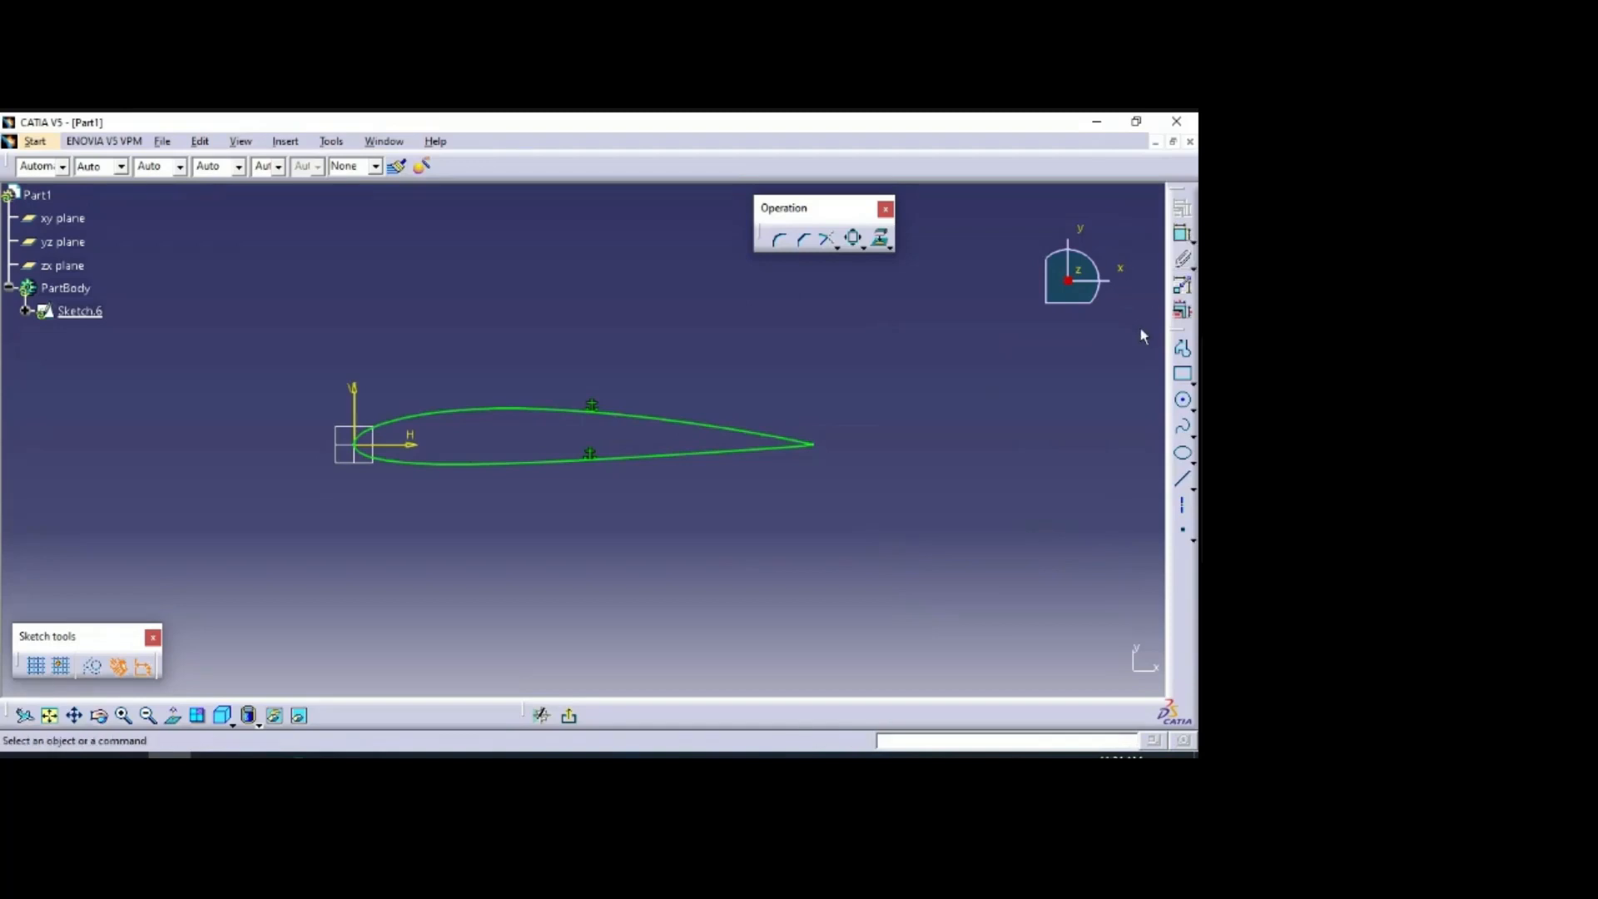
left_click(693, 425)
left_click(702, 454, "ctrl")
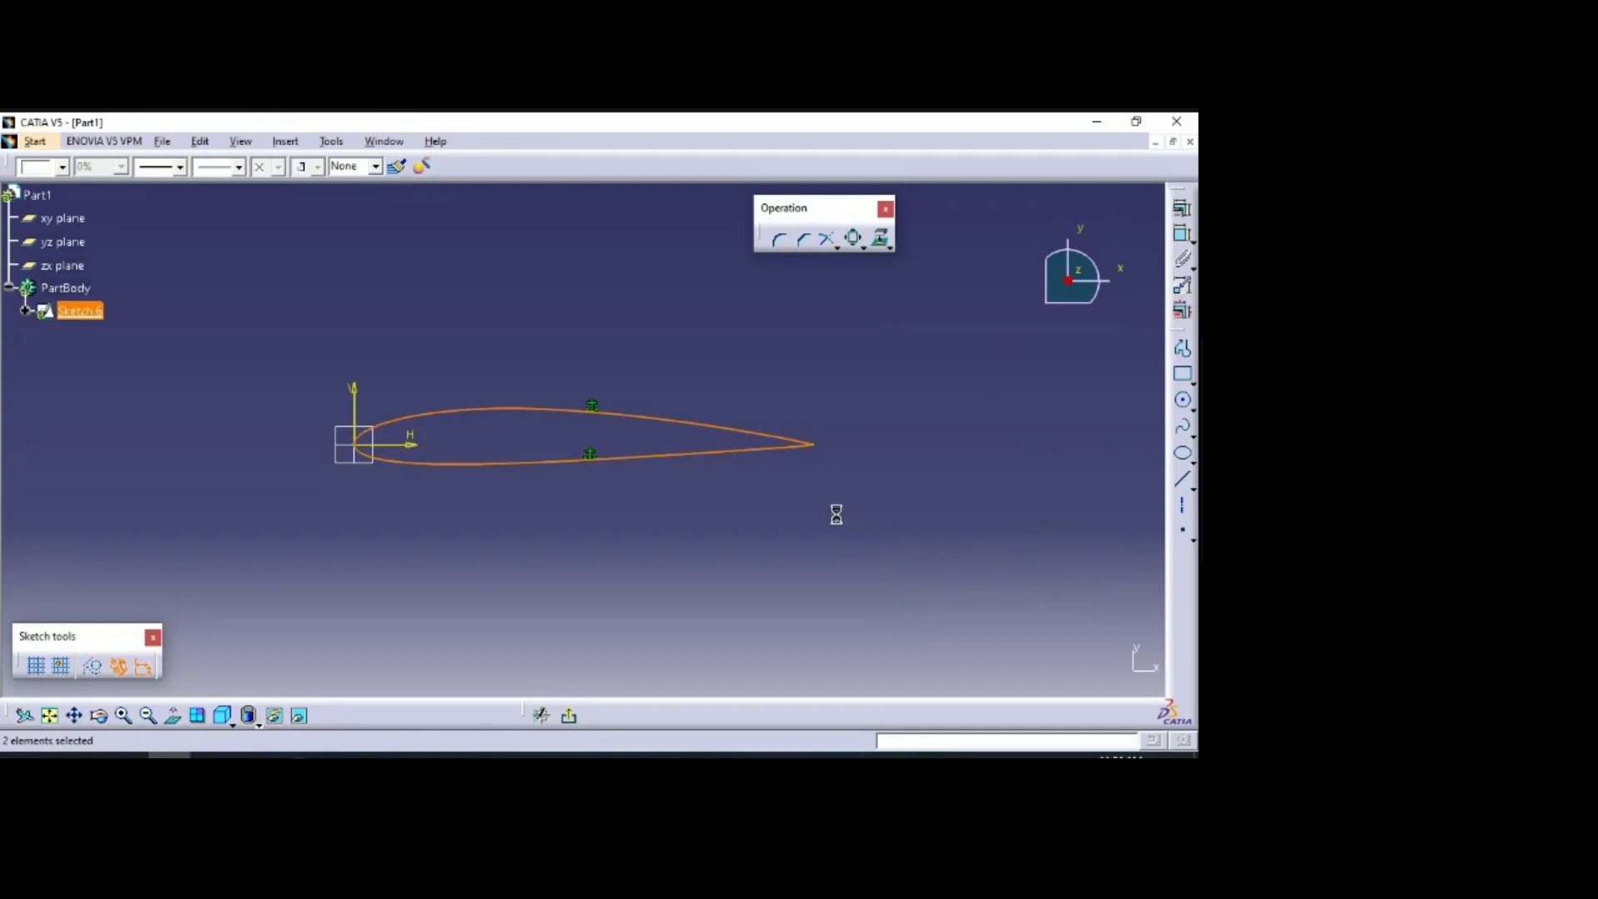
left_click(1183, 211)
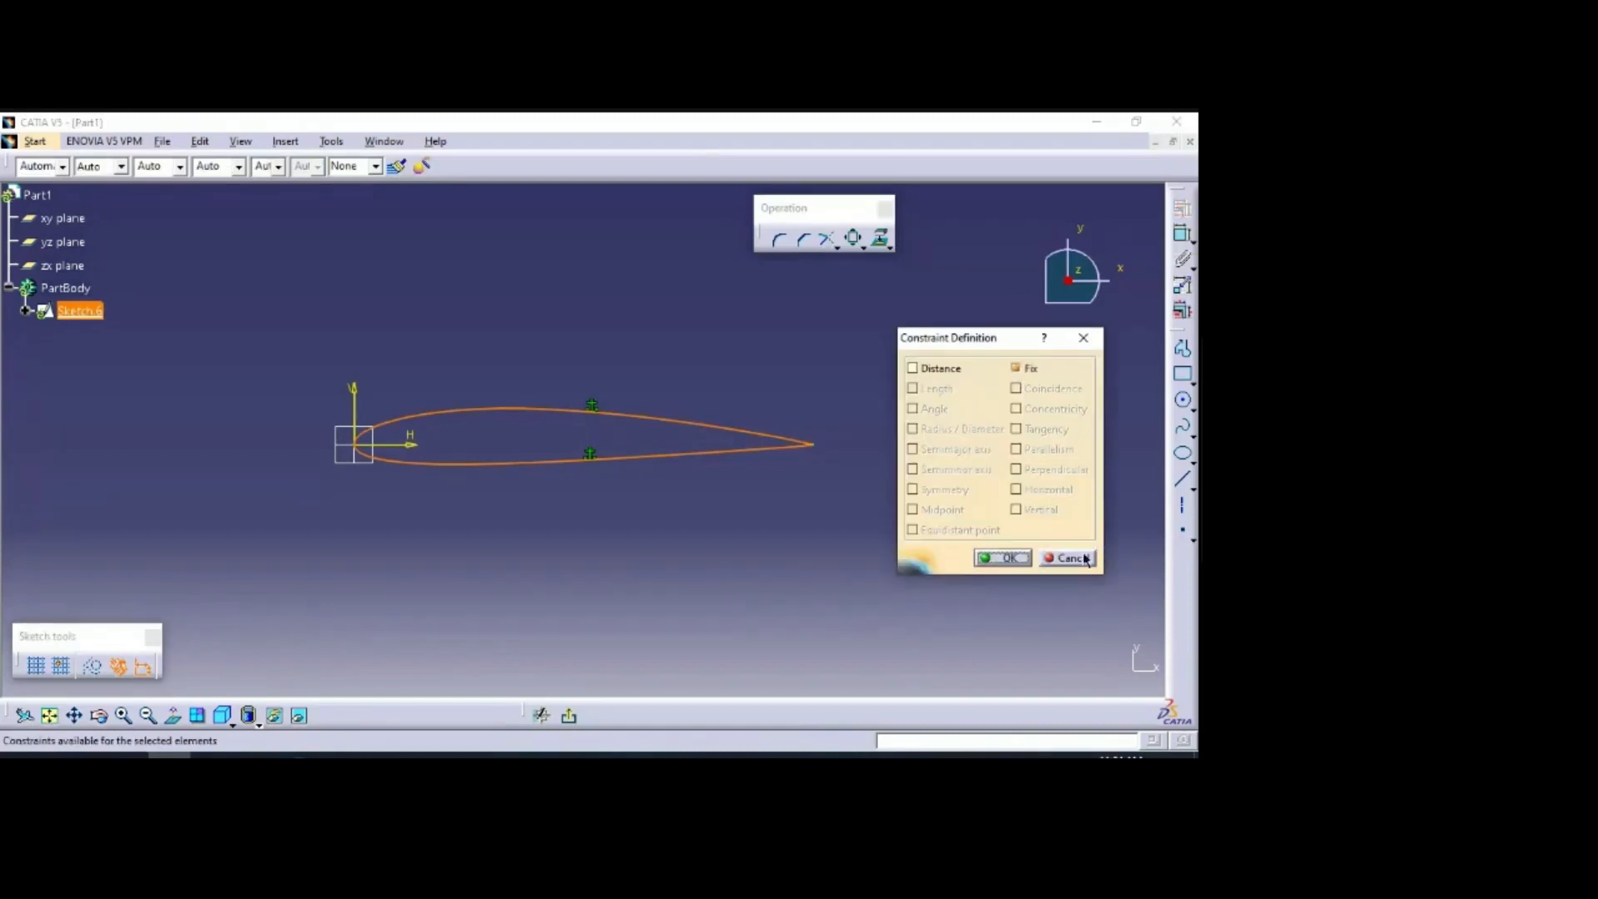
left_click(1069, 558)
left_click(867, 549)
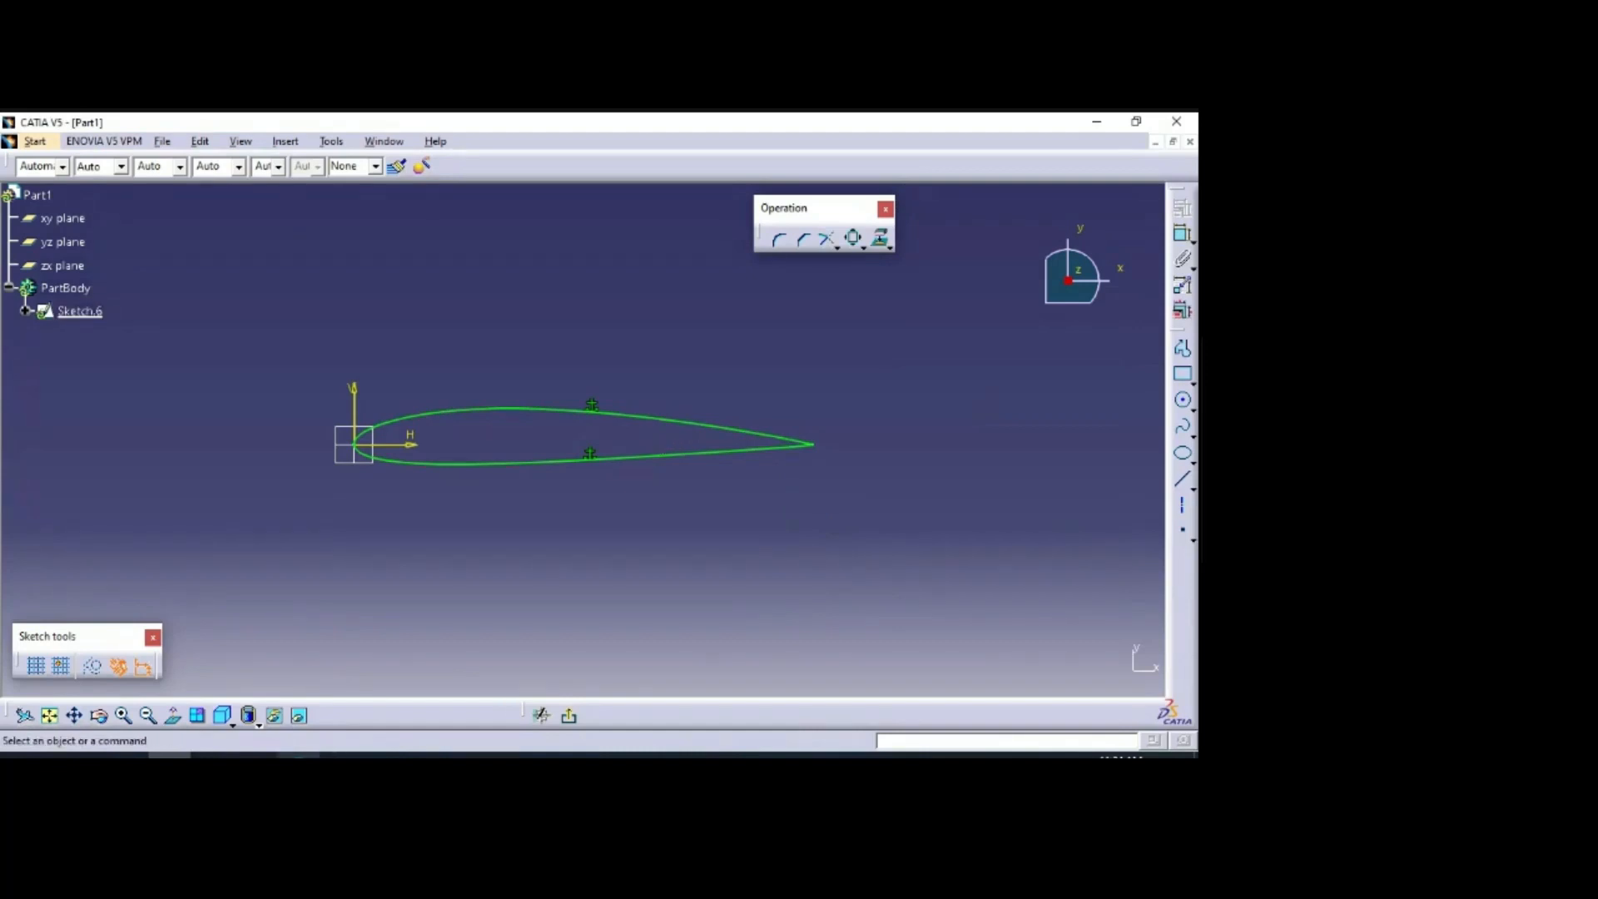
Step: Switch to the aircraft wing rib section PDF to check the offset dimensions, and return to the airfoil sketch in CATIA
left_click(298, 754)
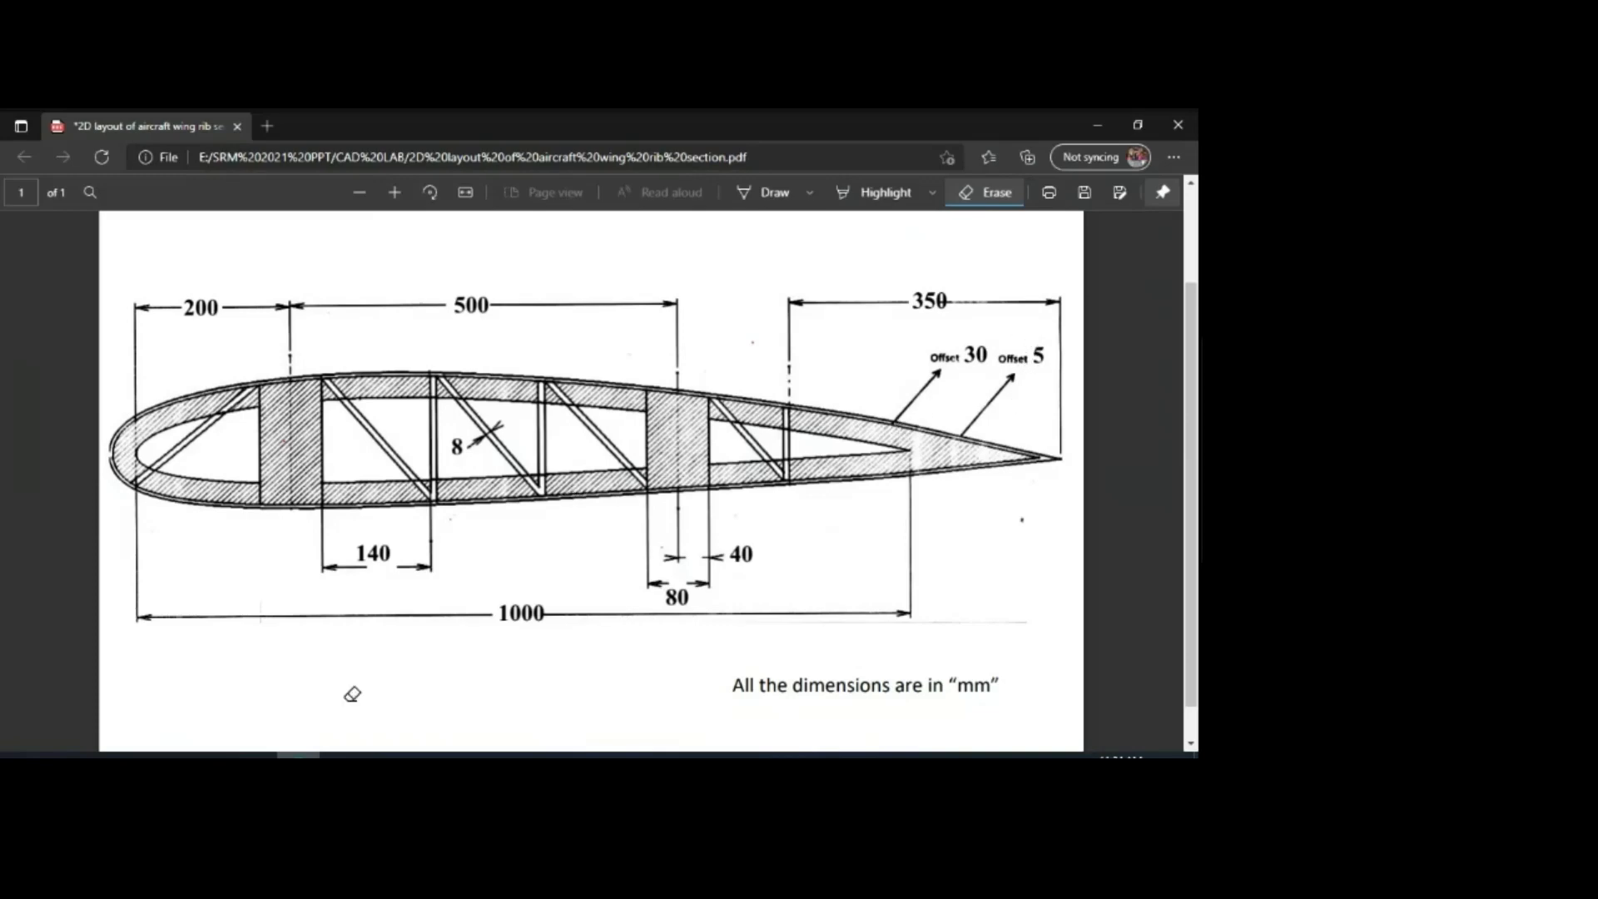
left_click(169, 754)
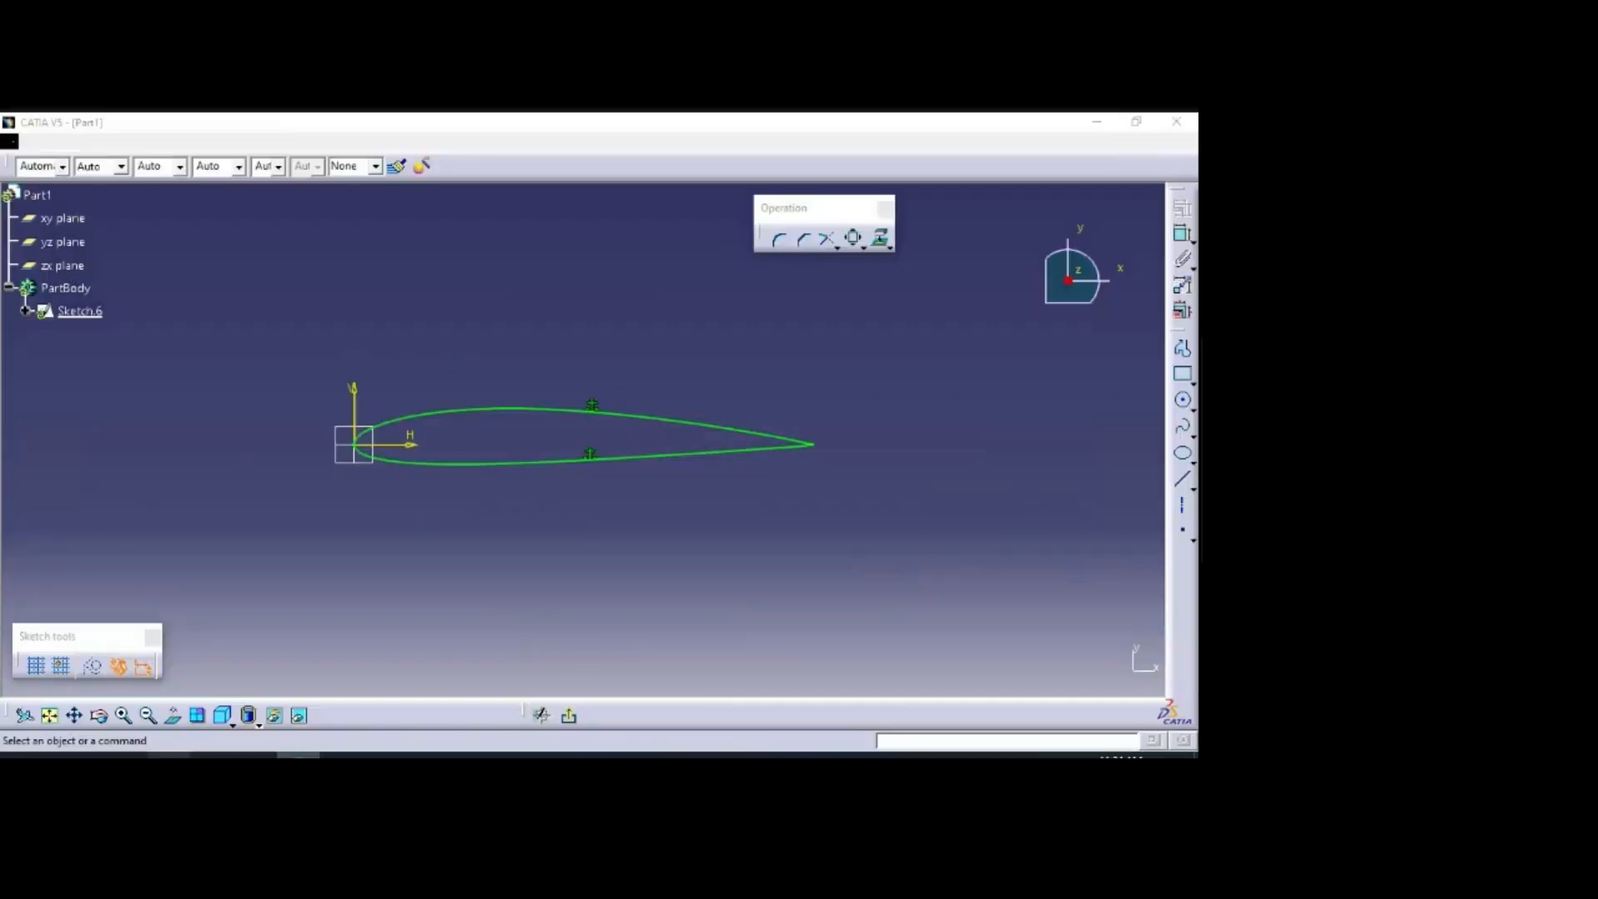
left_click(707, 429)
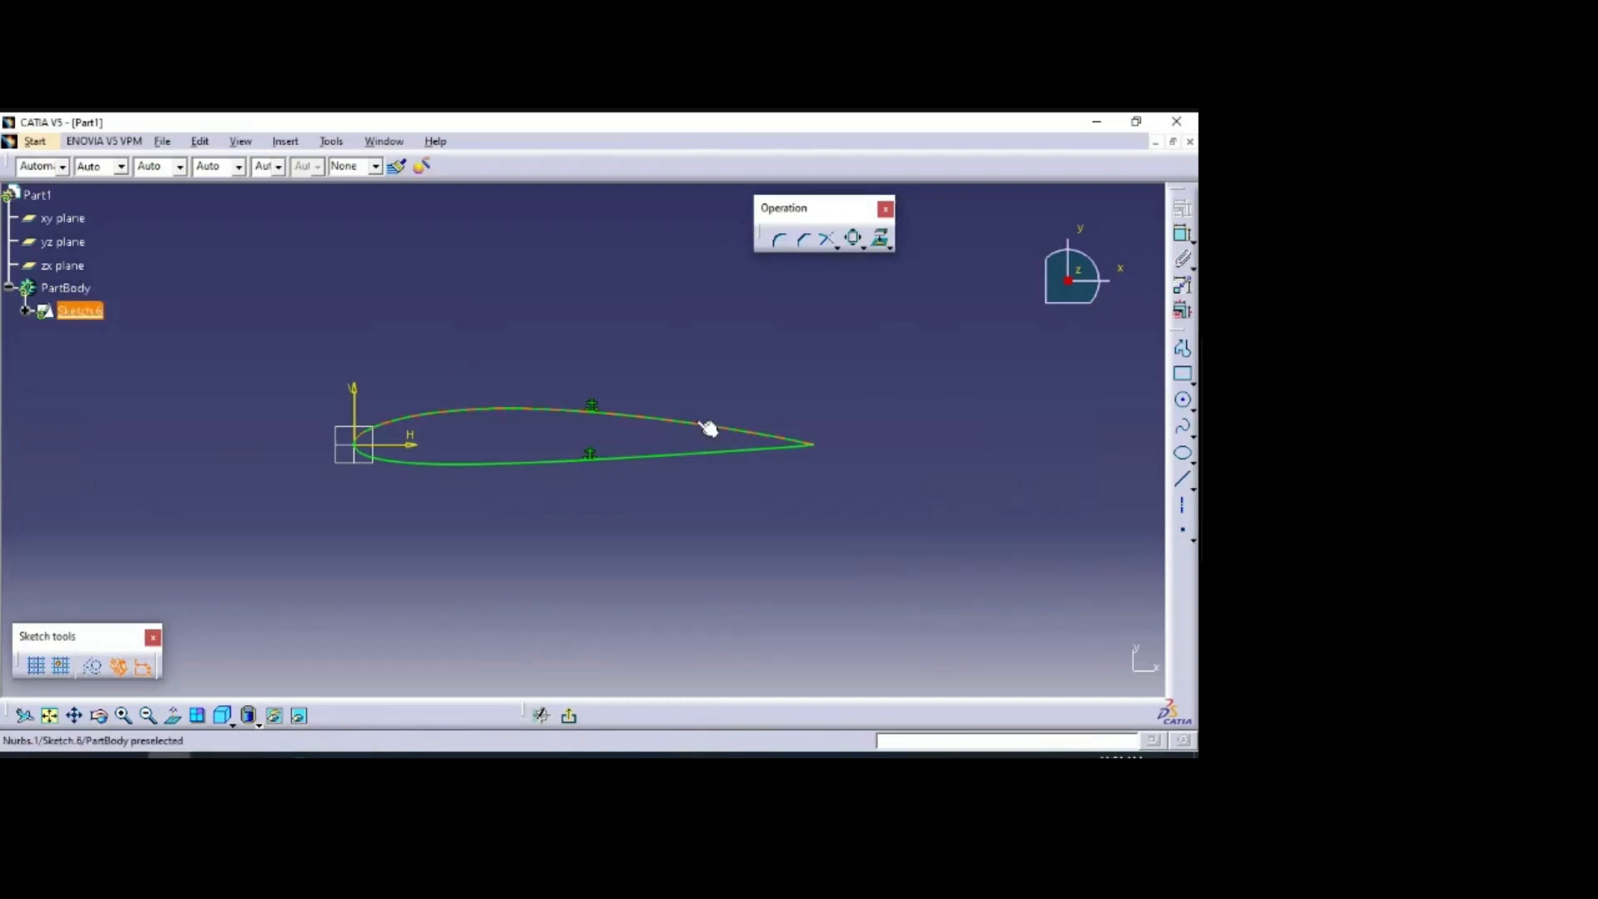
left_click(721, 454, "ctrl")
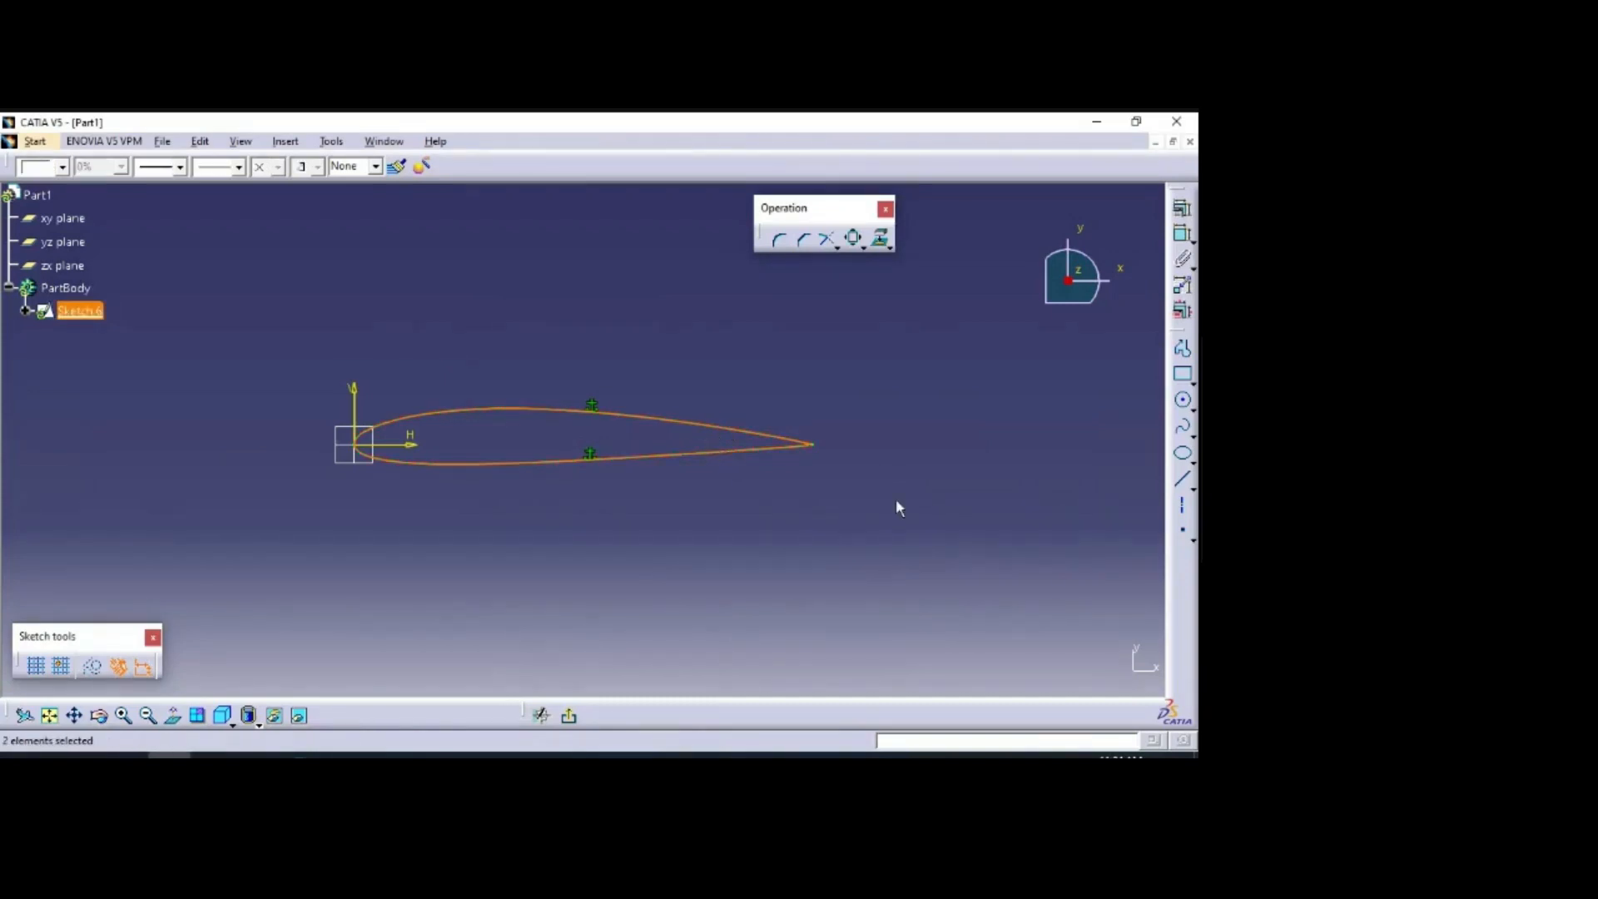
left_click(881, 442)
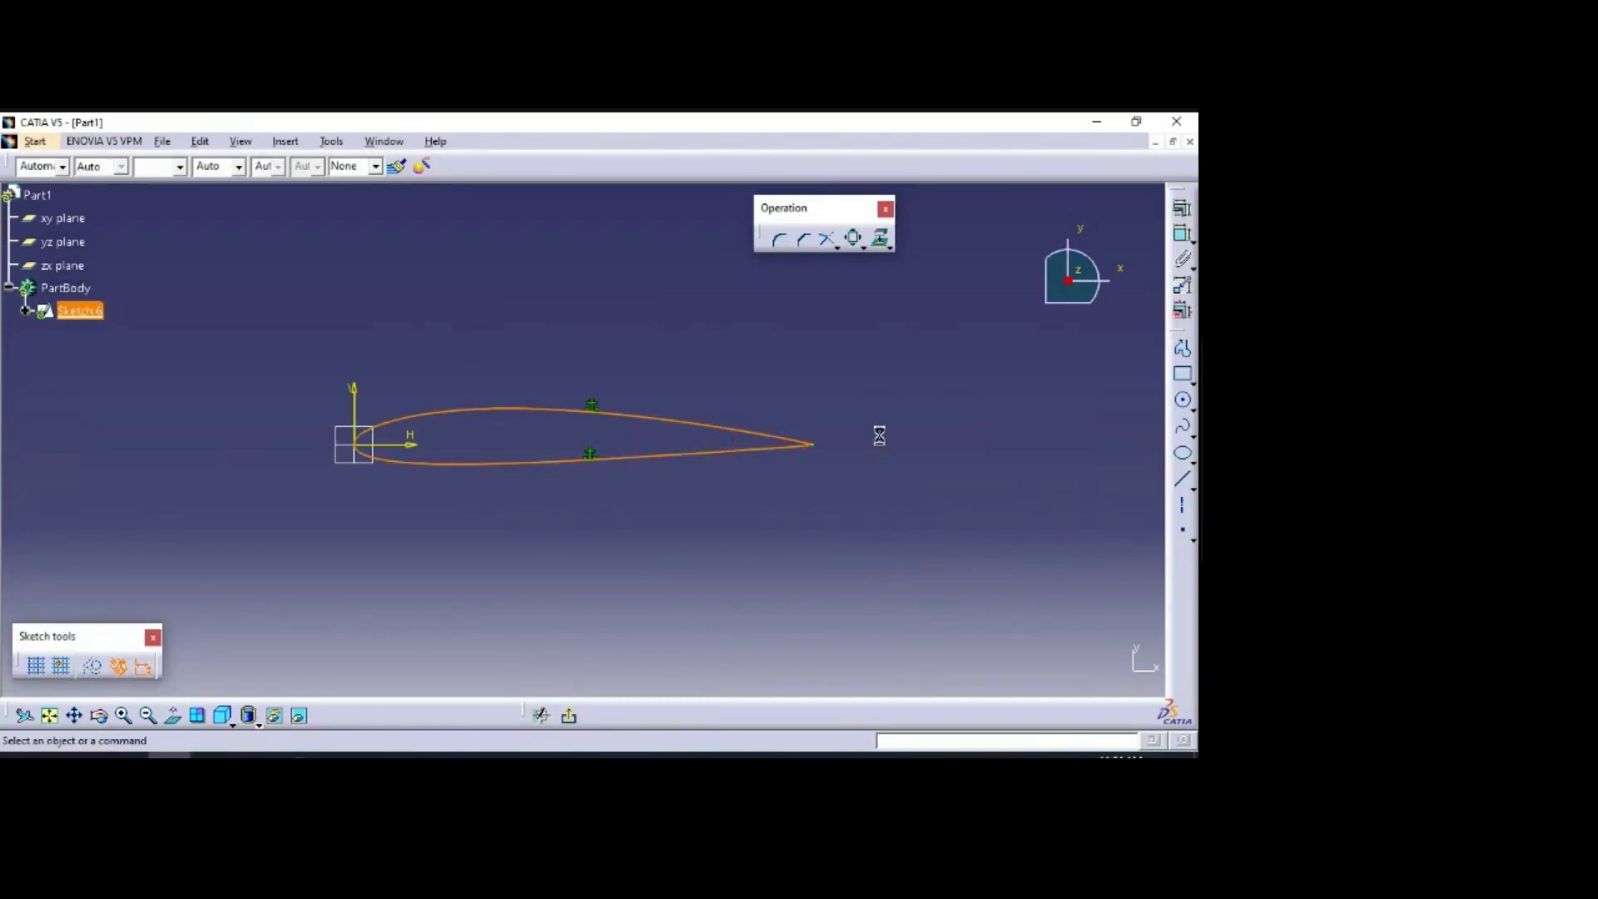
Step: Offset the upper and lower airfoil curves outward by 30 mm with one instance
left_click(709, 431)
left_click(699, 453, "ctrl")
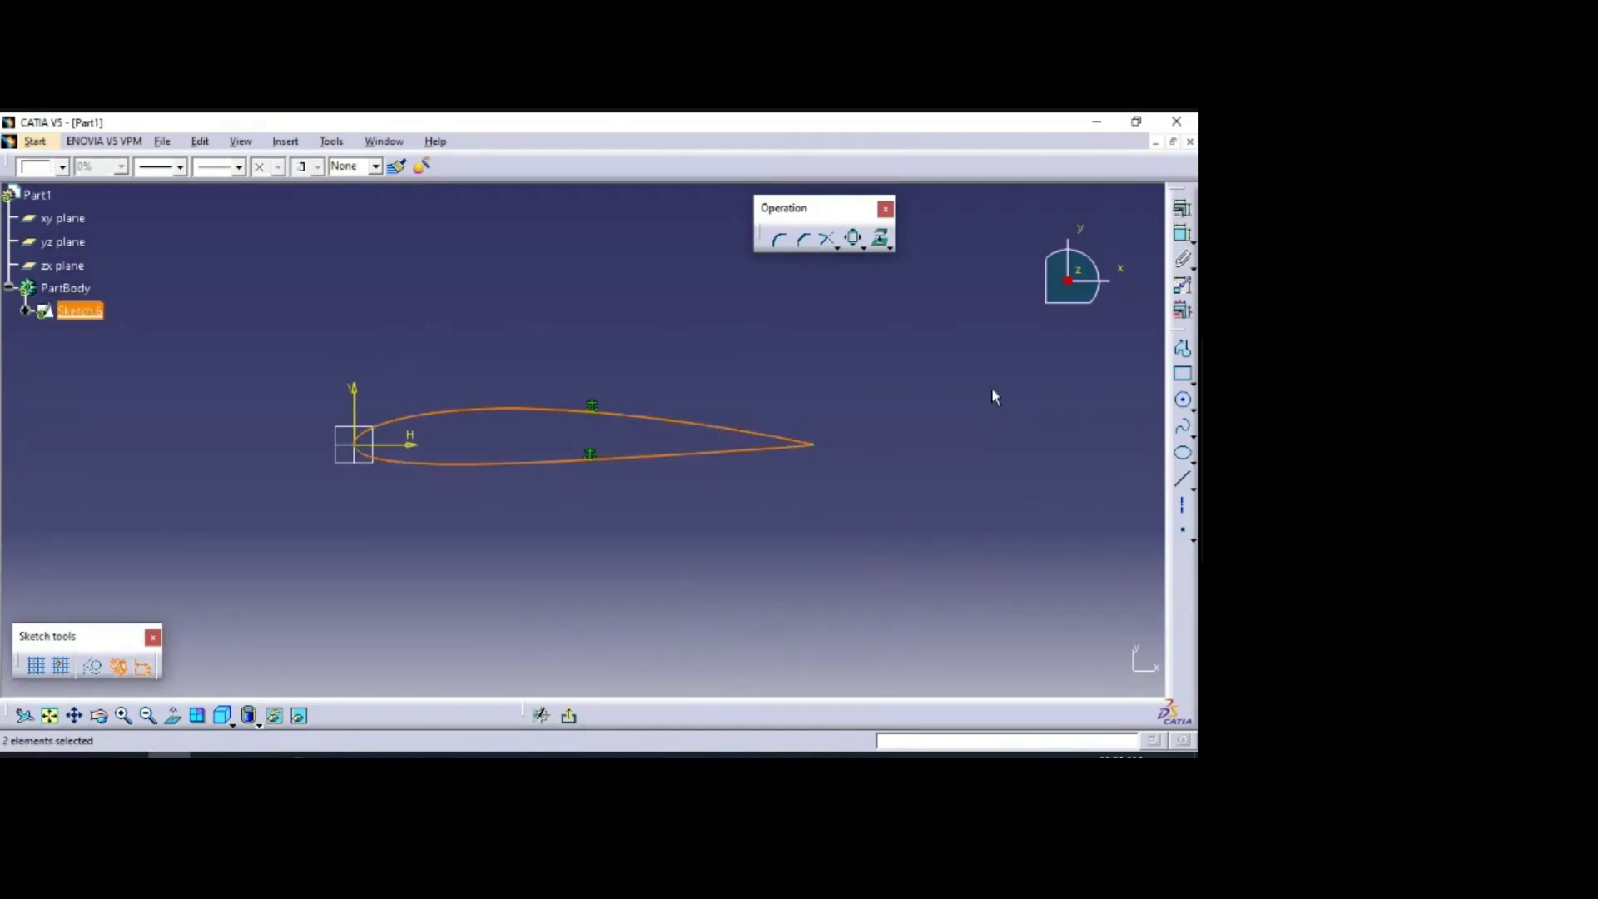
left_click(865, 244)
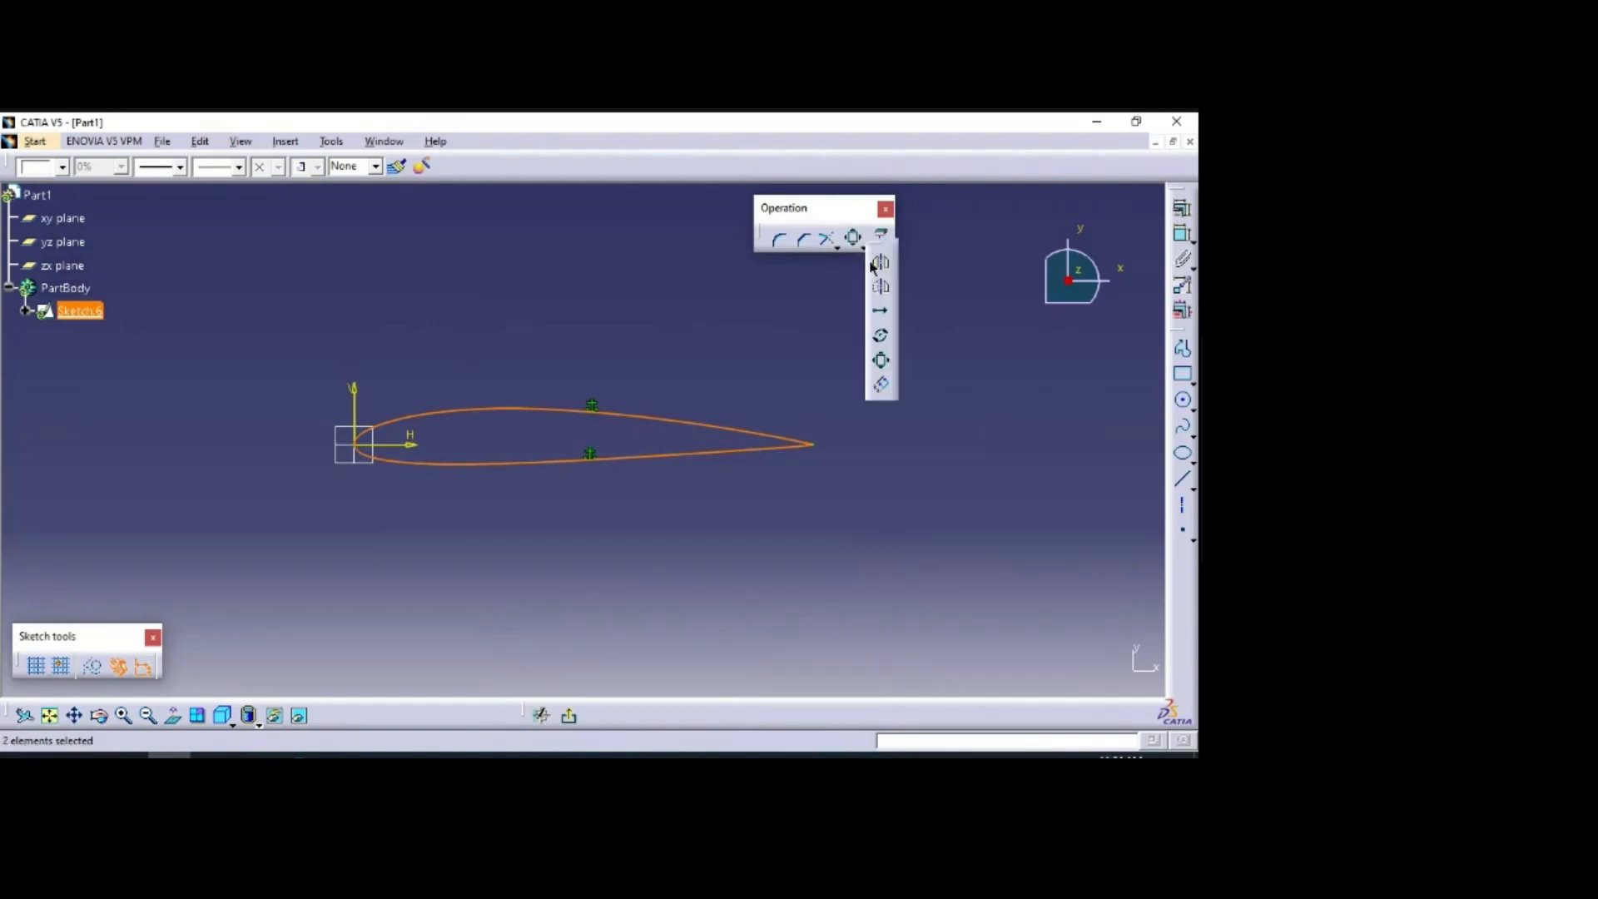
left_click(882, 387)
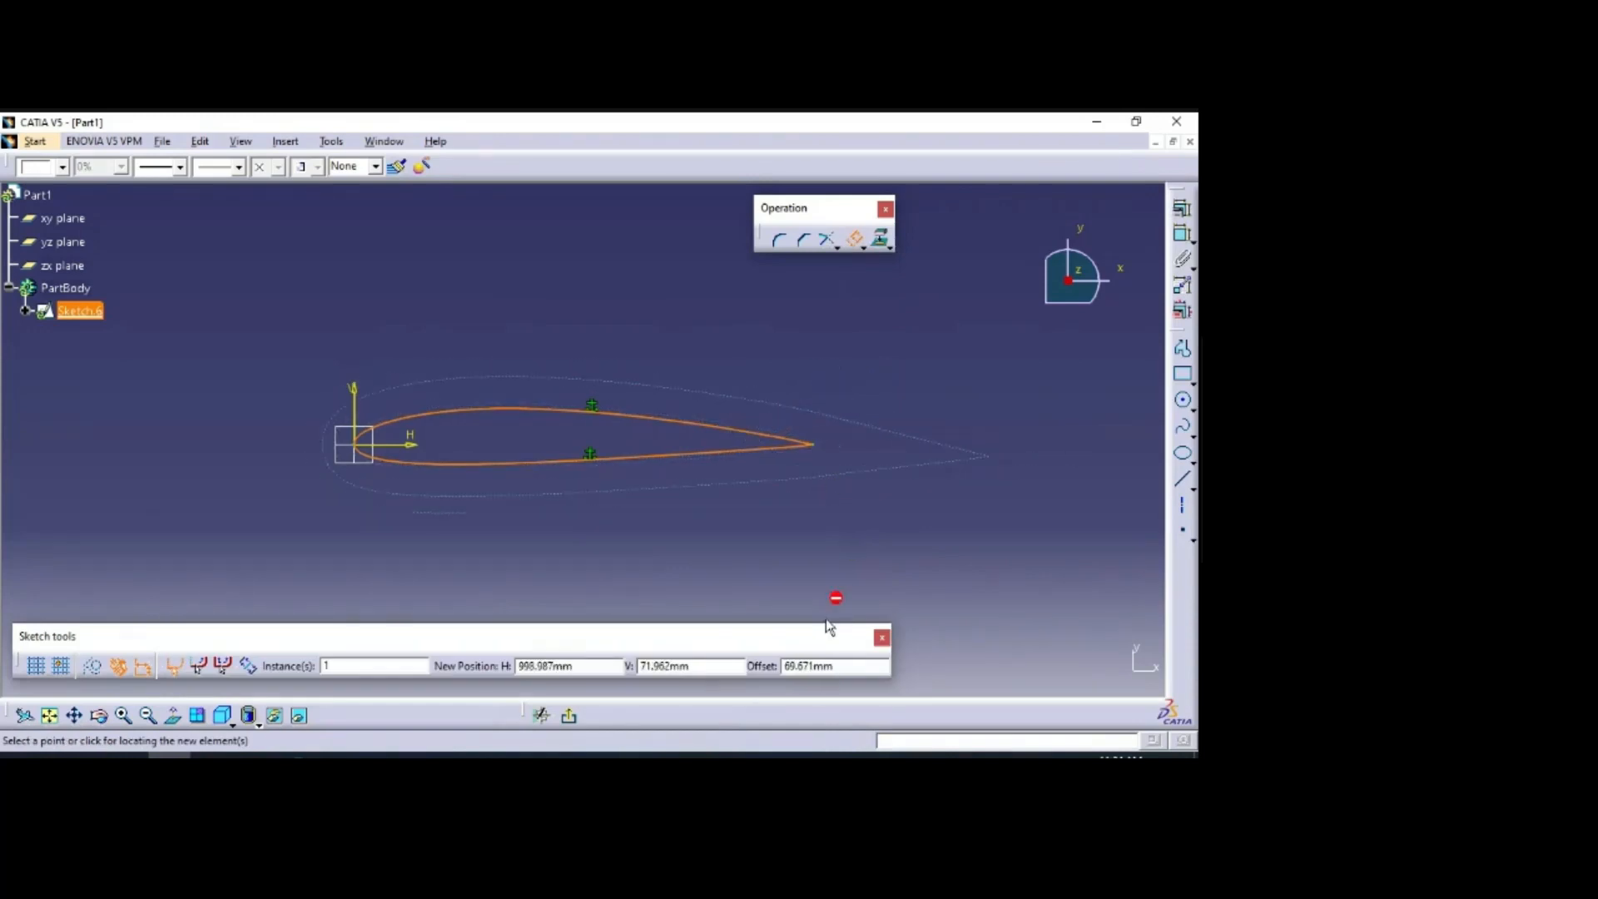
left_click_drag(724, 633, 809, 502)
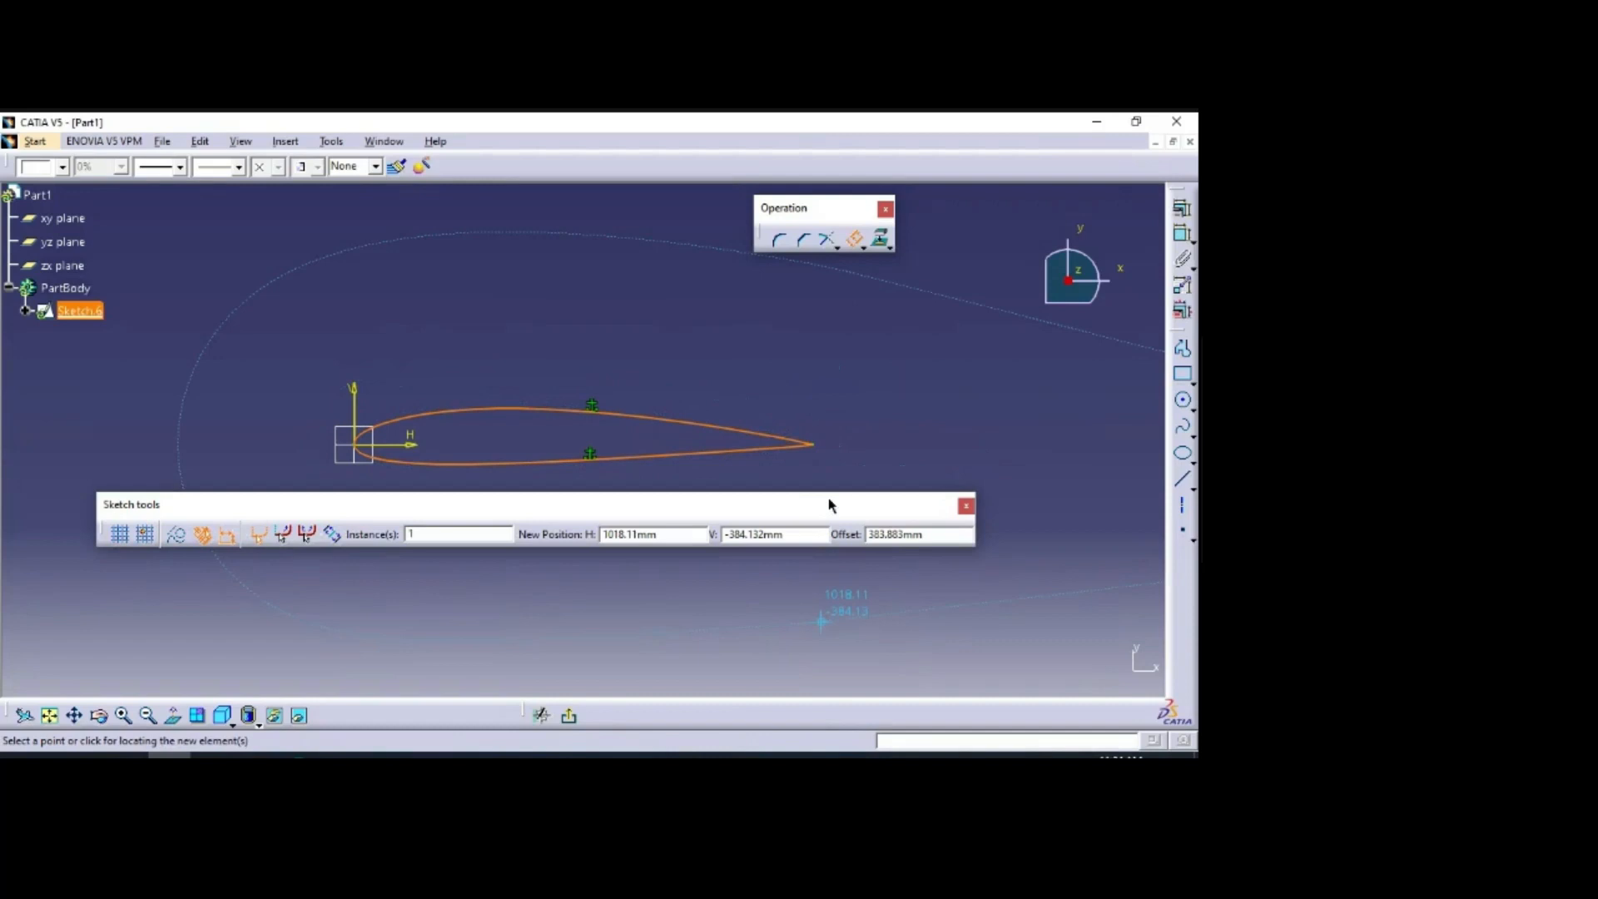
left_click(902, 534)
type("30")
key("Return")
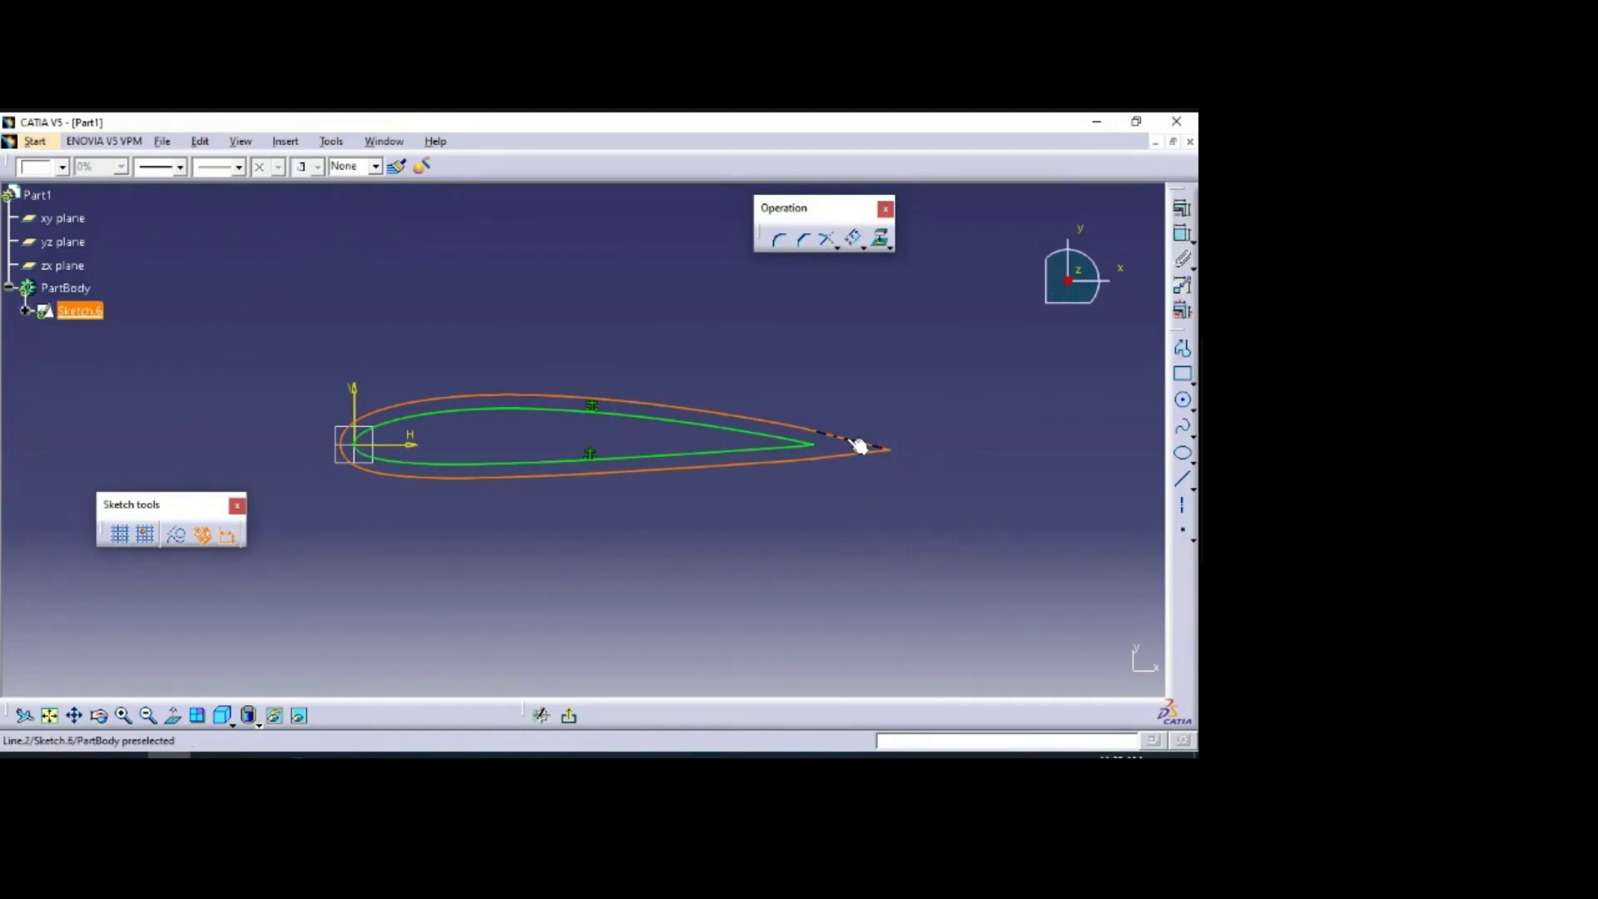
Step: Apply a Fix constraint to the outer offset airfoil profile
left_click(1181, 213)
left_click(1019, 368)
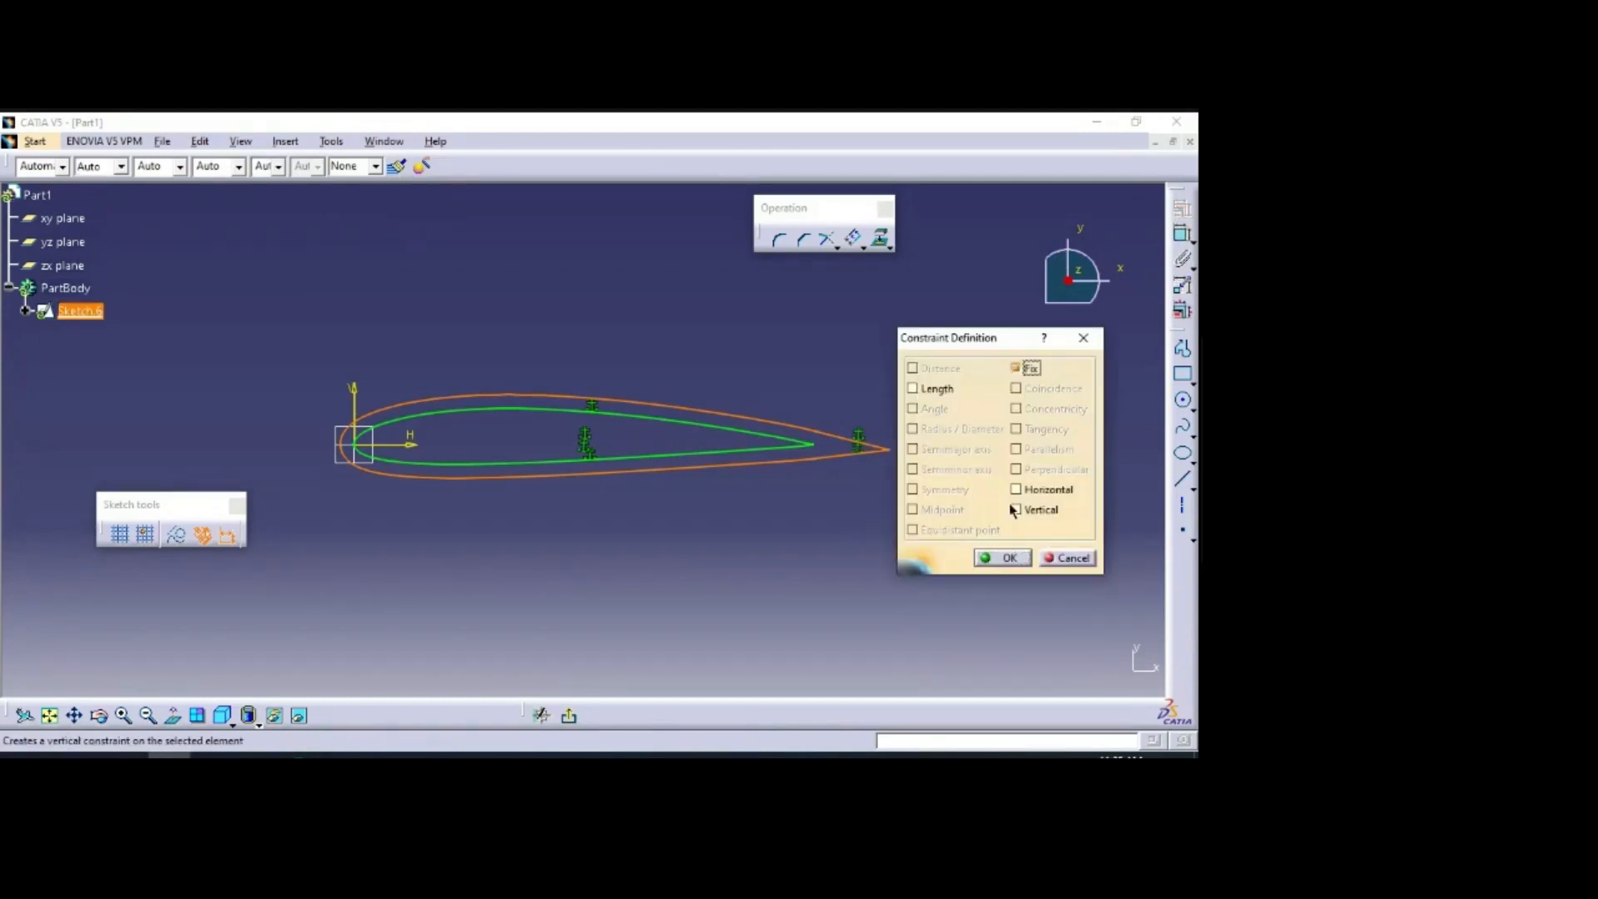
left_click(1006, 558)
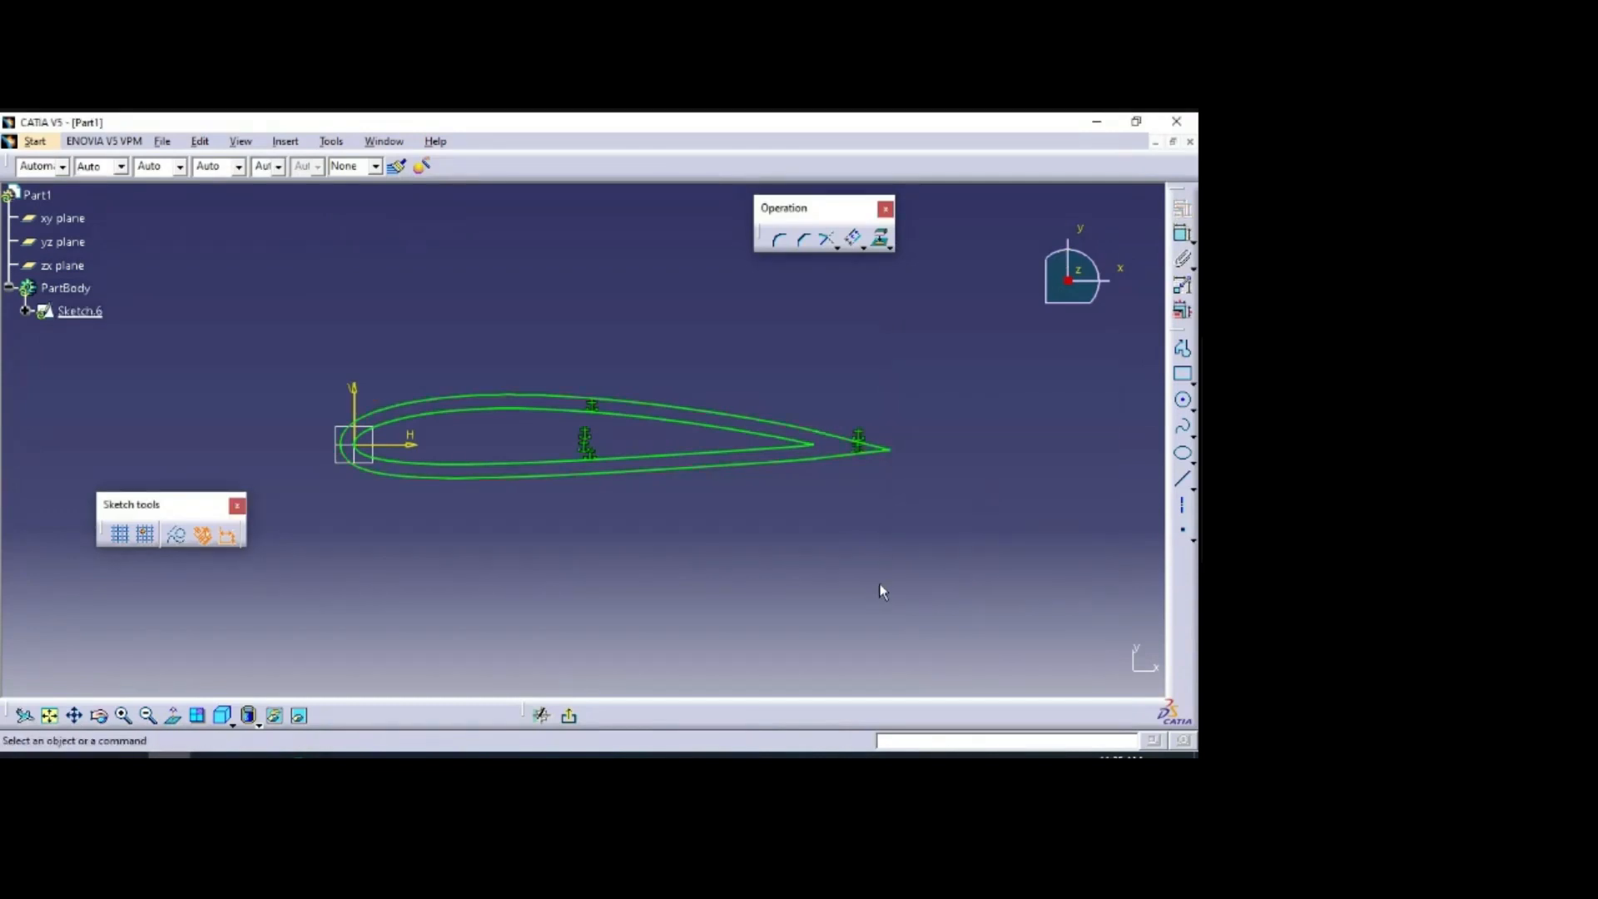
Step: Offset the four curves of the outer airfoil profile outward by 5 mm with one instance
left_click(800, 434)
left_click(795, 463, "ctrl")
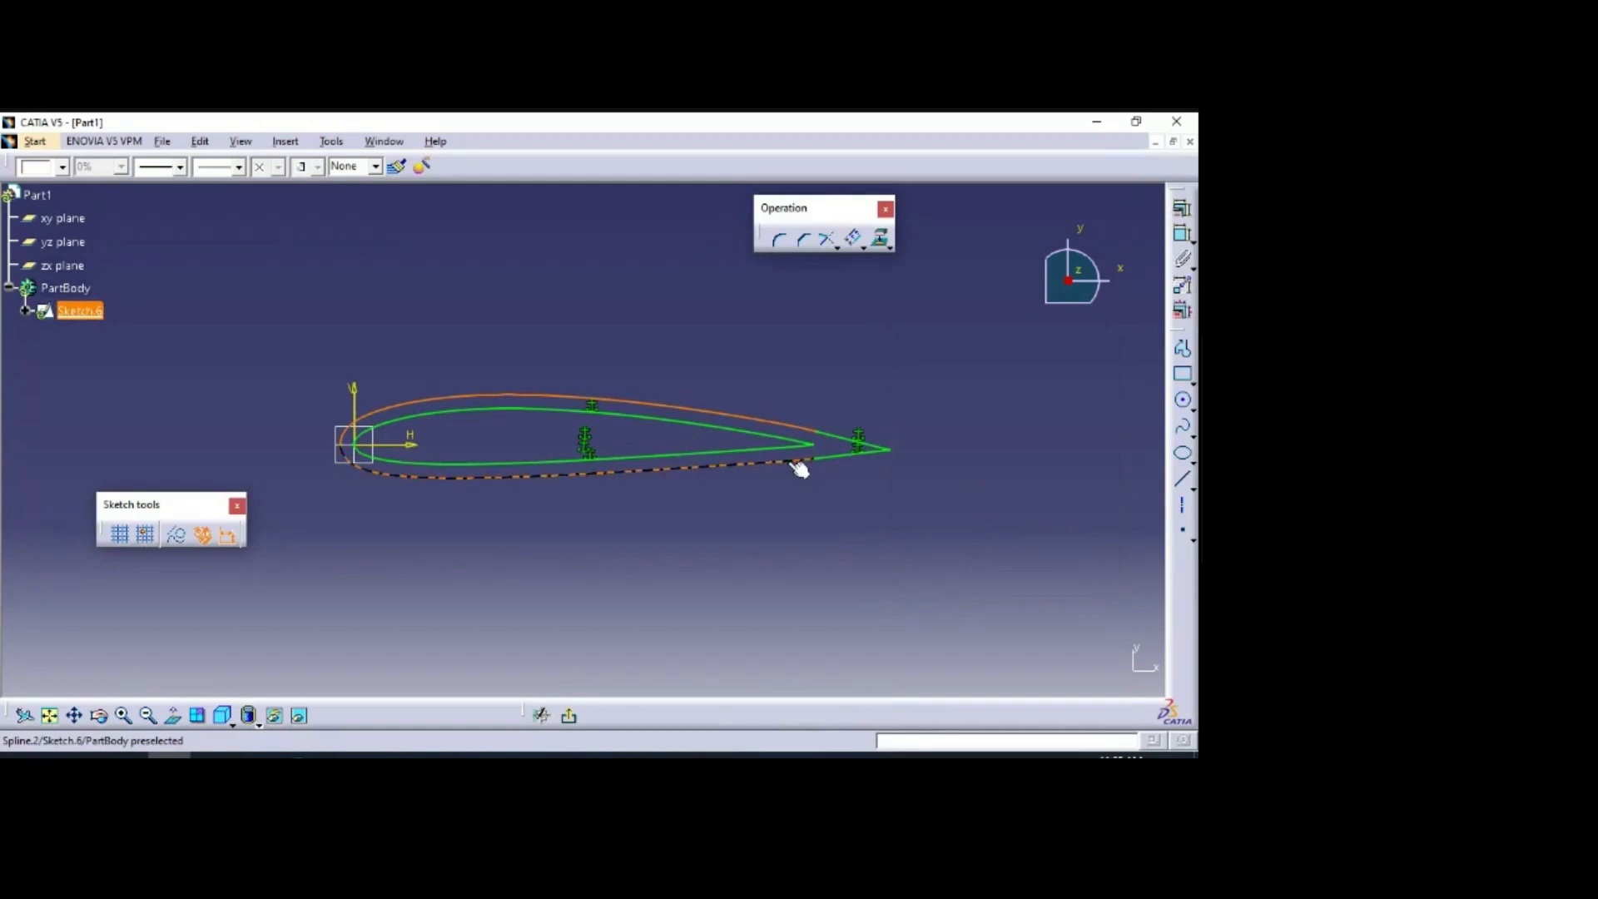
left_click(842, 461, "ctrl")
left_click(853, 438, "ctrl")
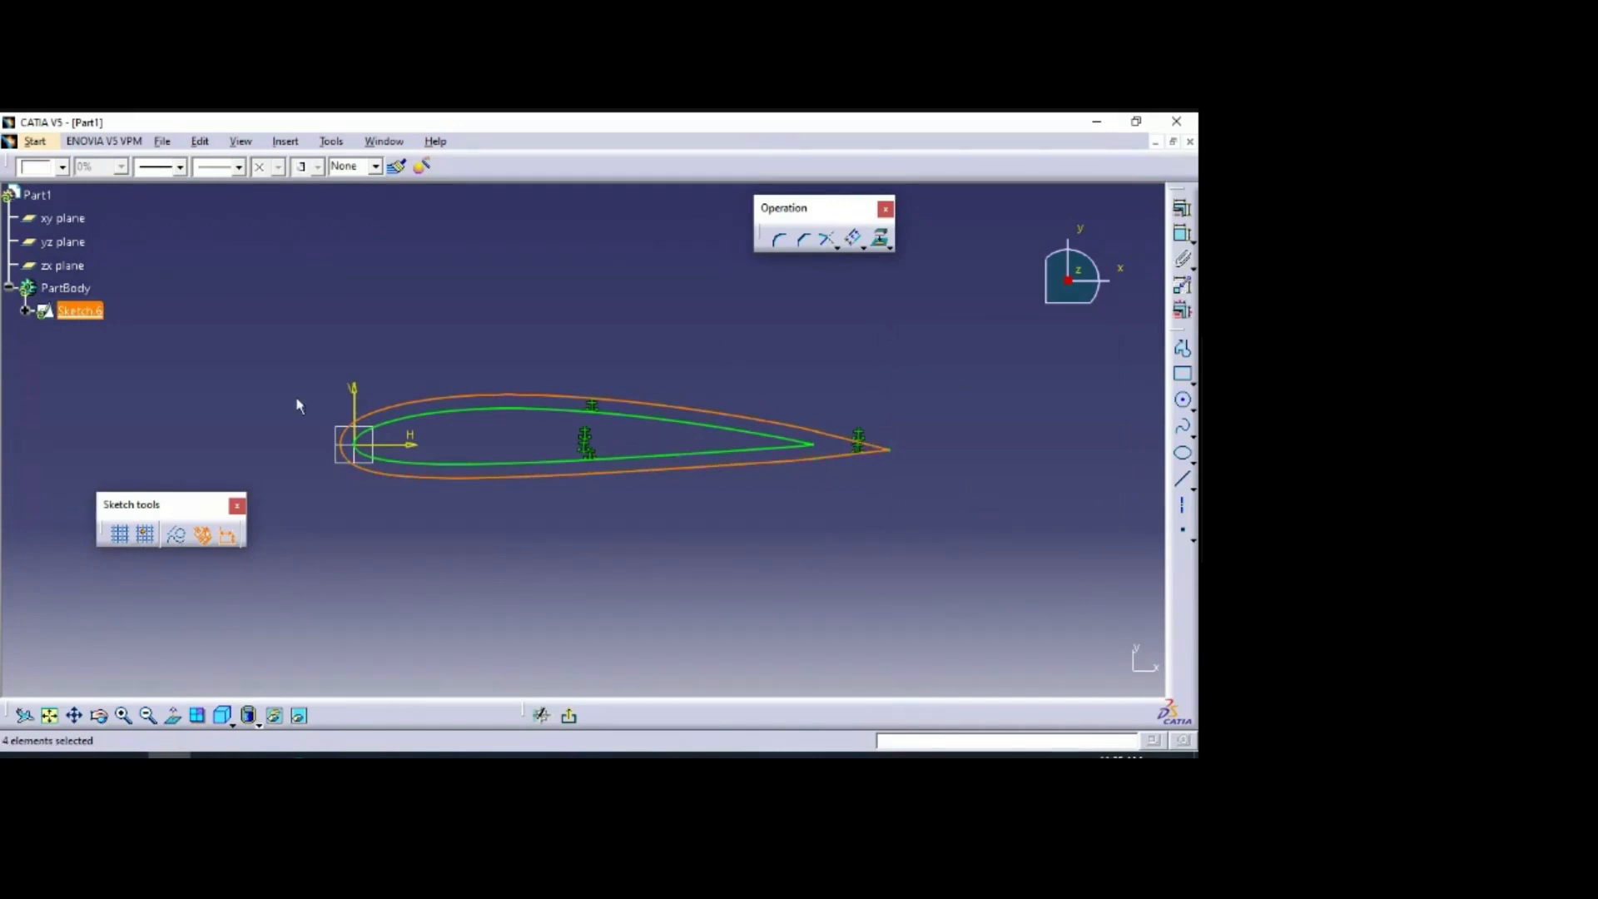
left_click(853, 239)
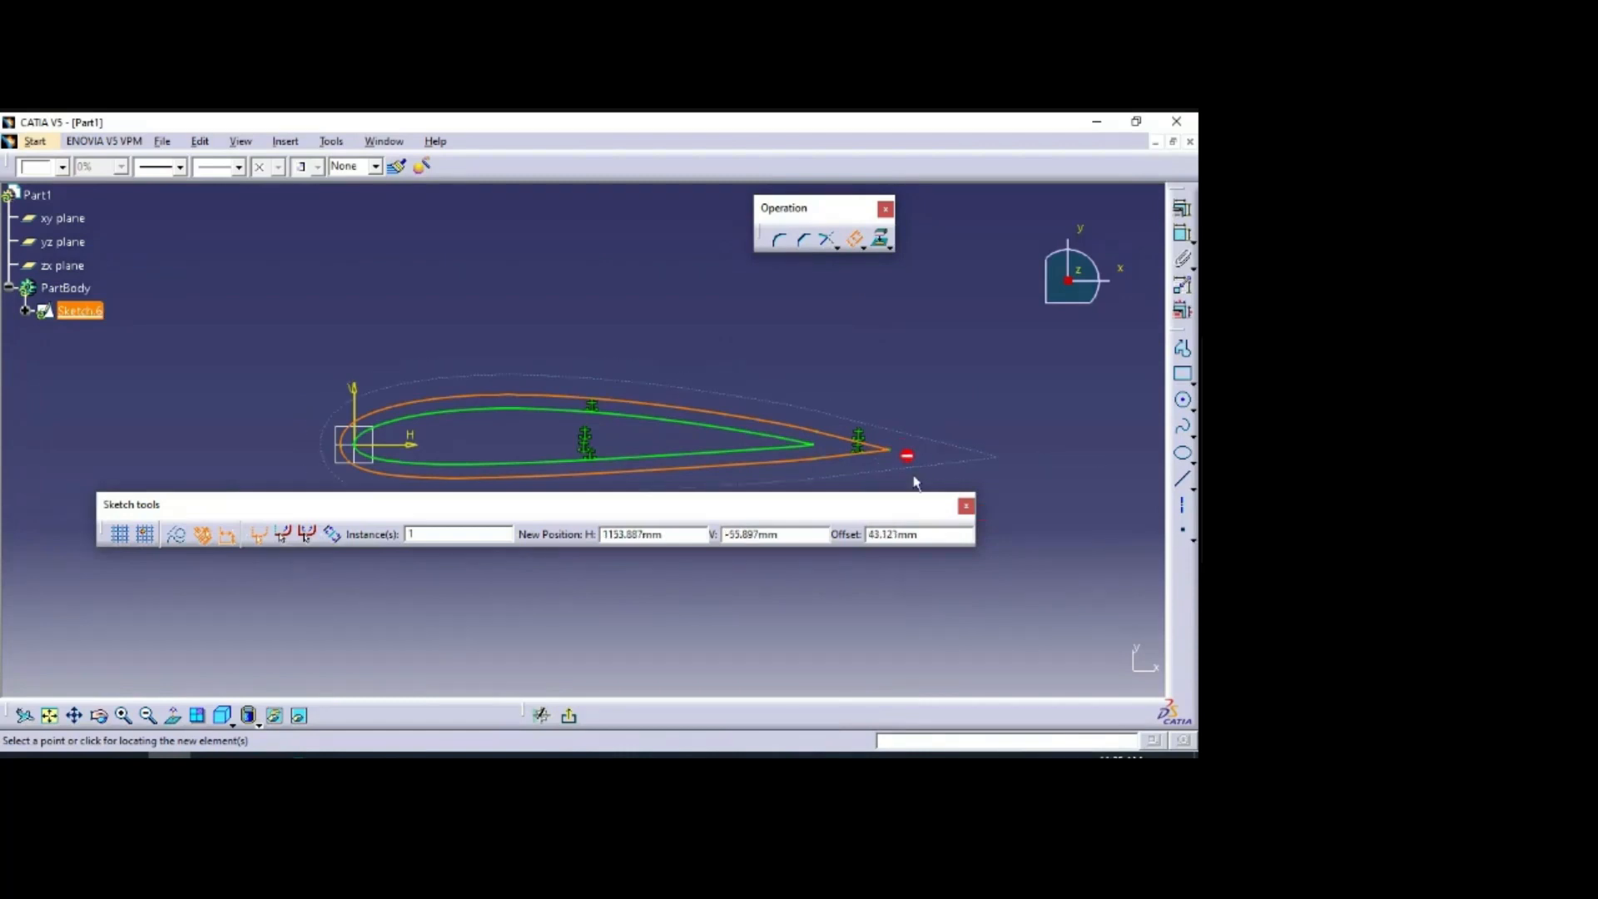
type("5")
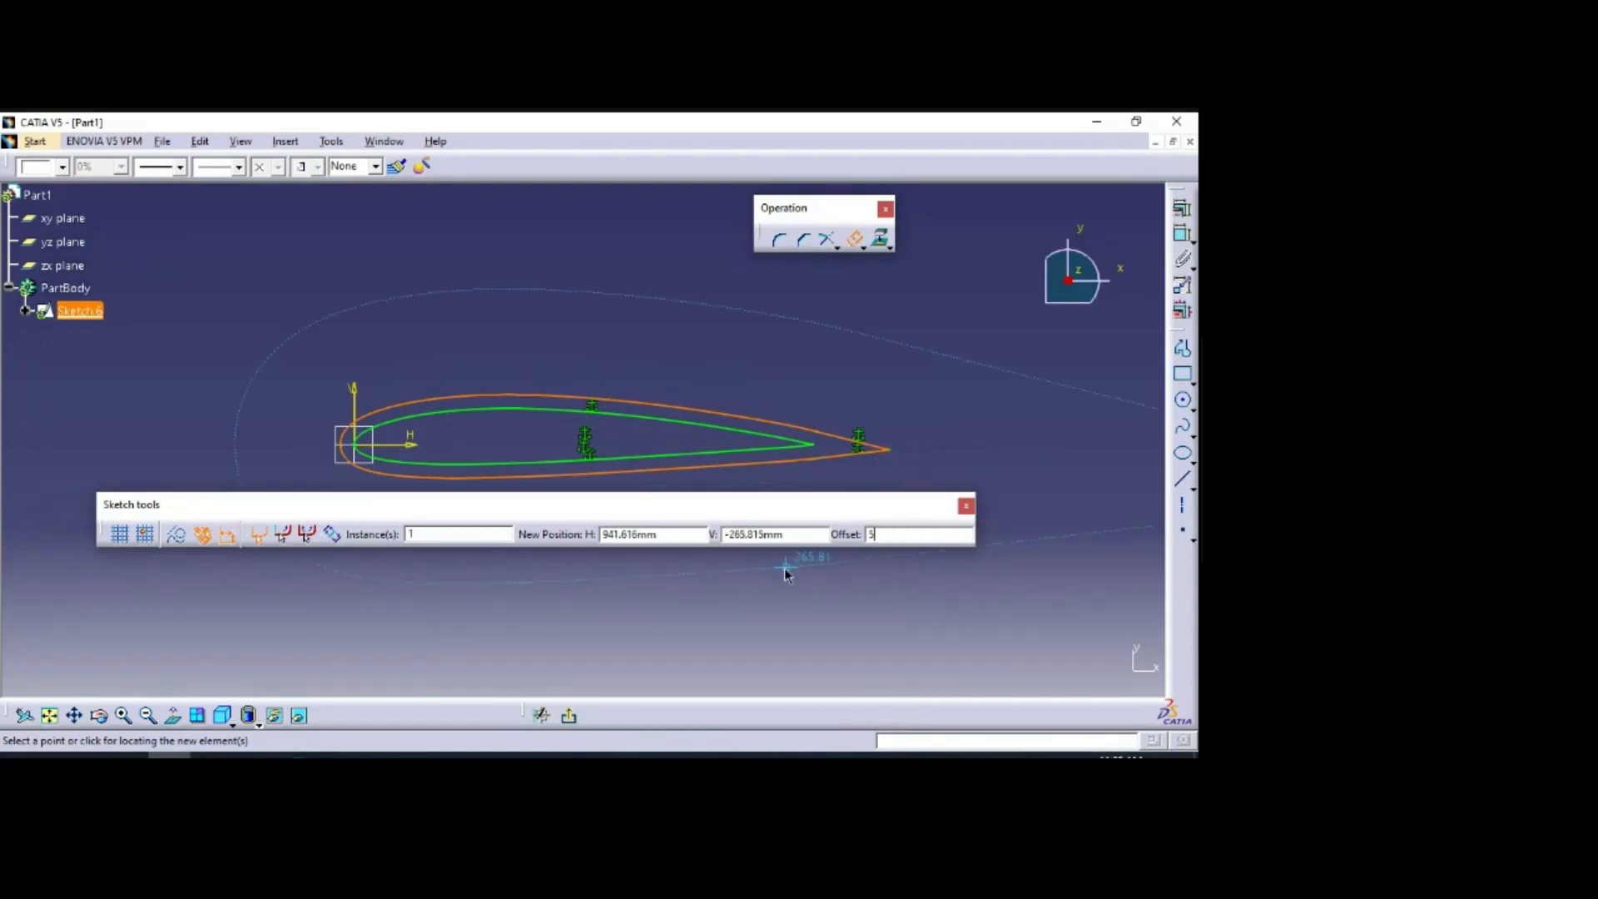
key("Return")
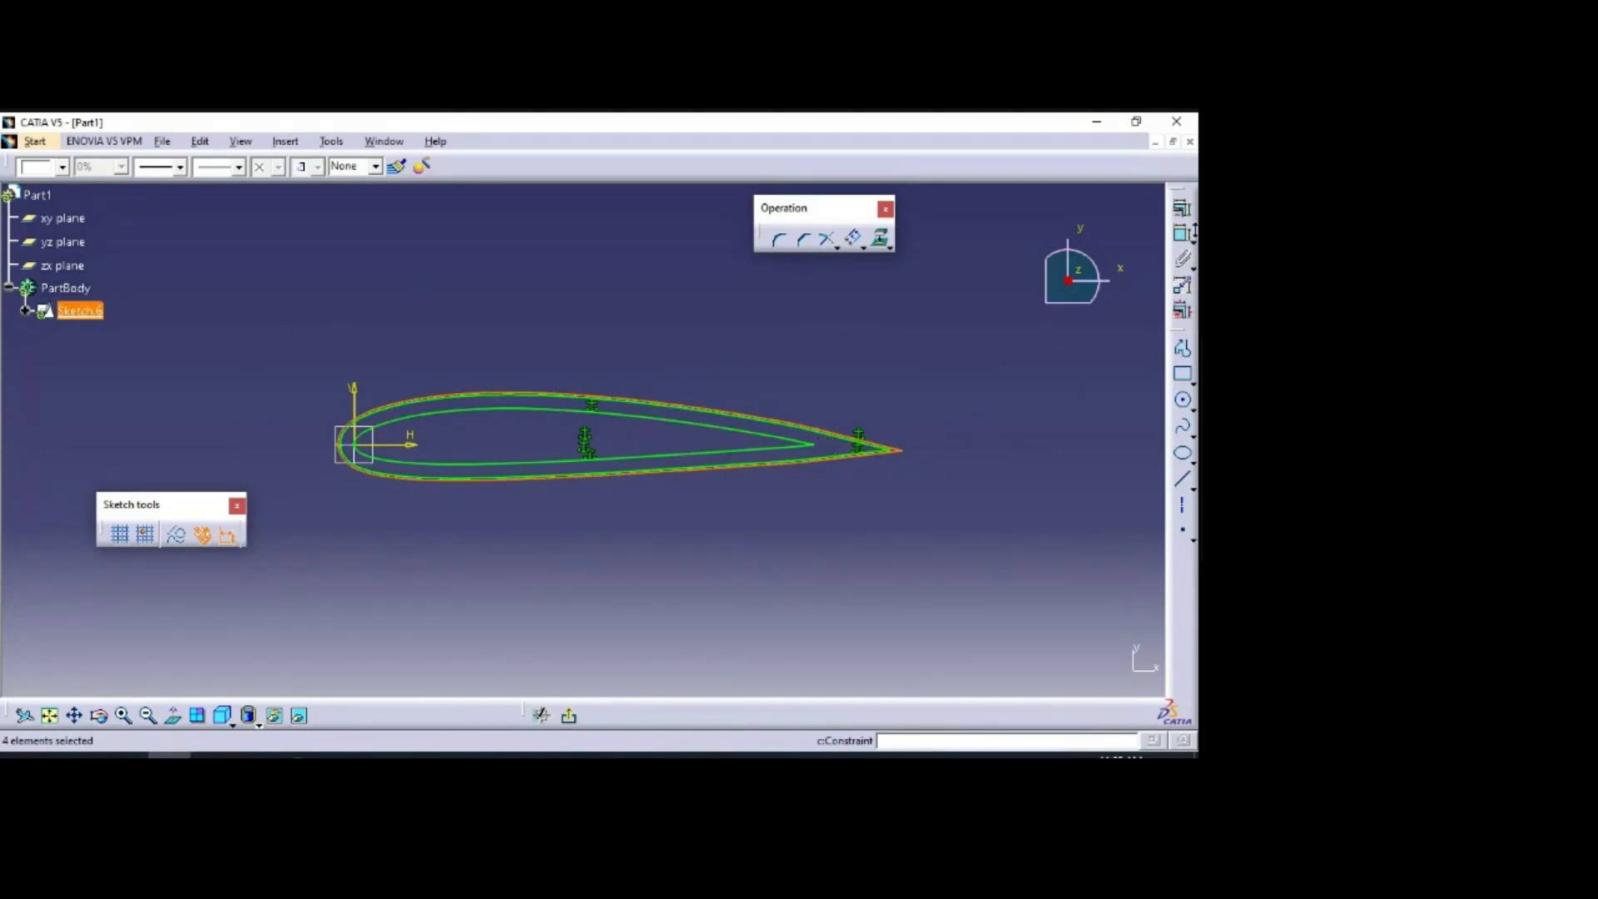
Step: Apply a Fix constraint to the new outermost airfoil outline
left_click(1181, 208)
left_click(1016, 367)
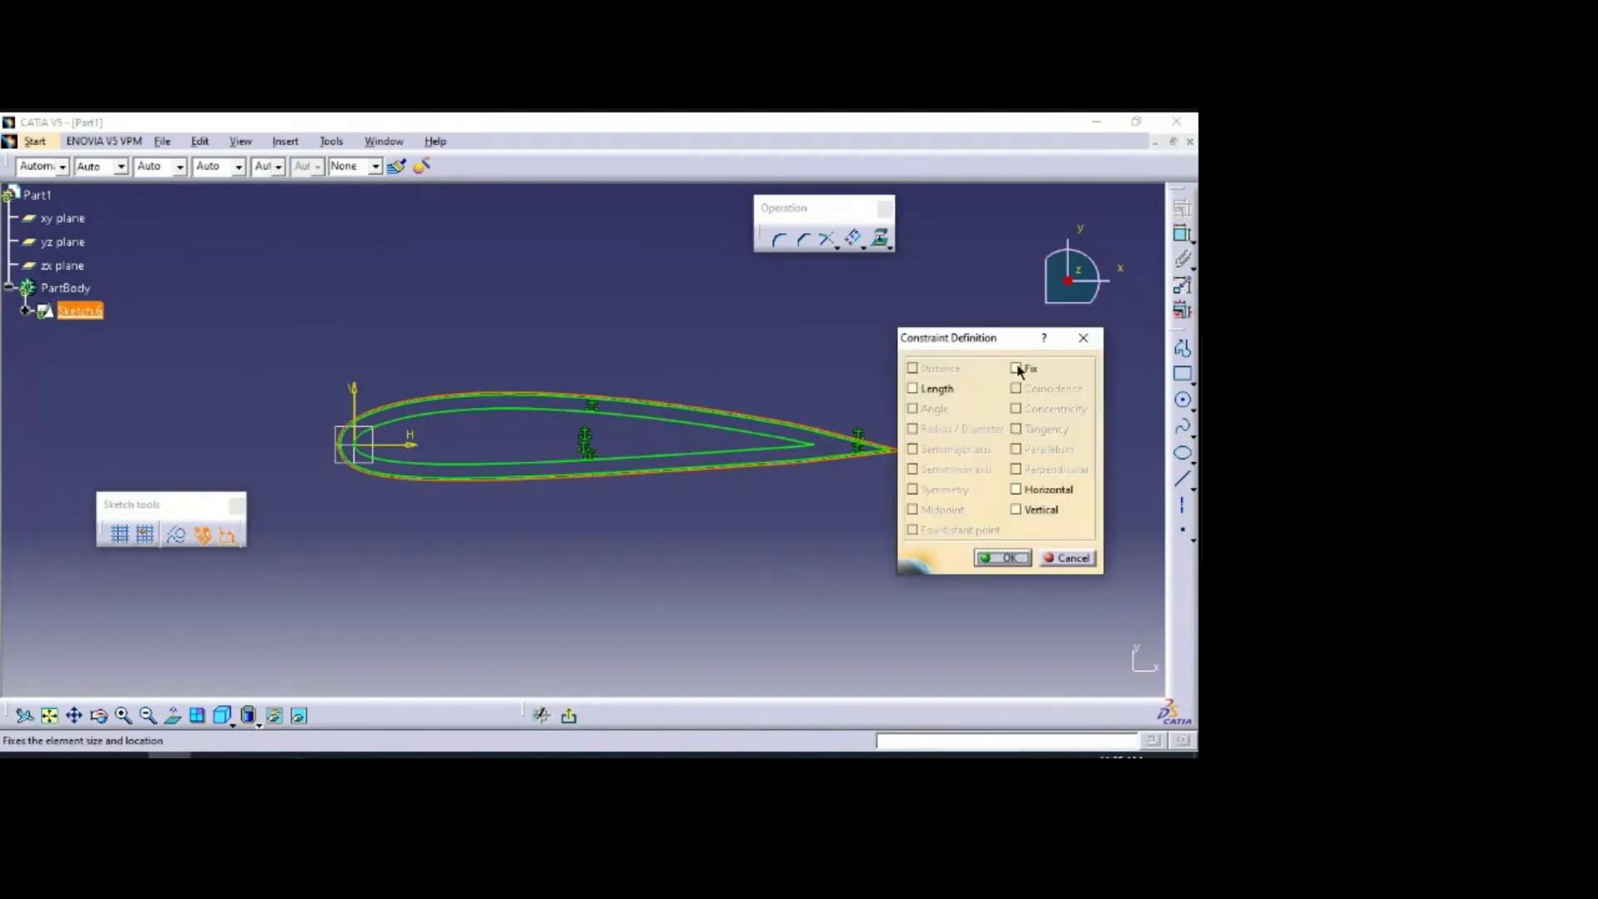
left_click(1001, 557)
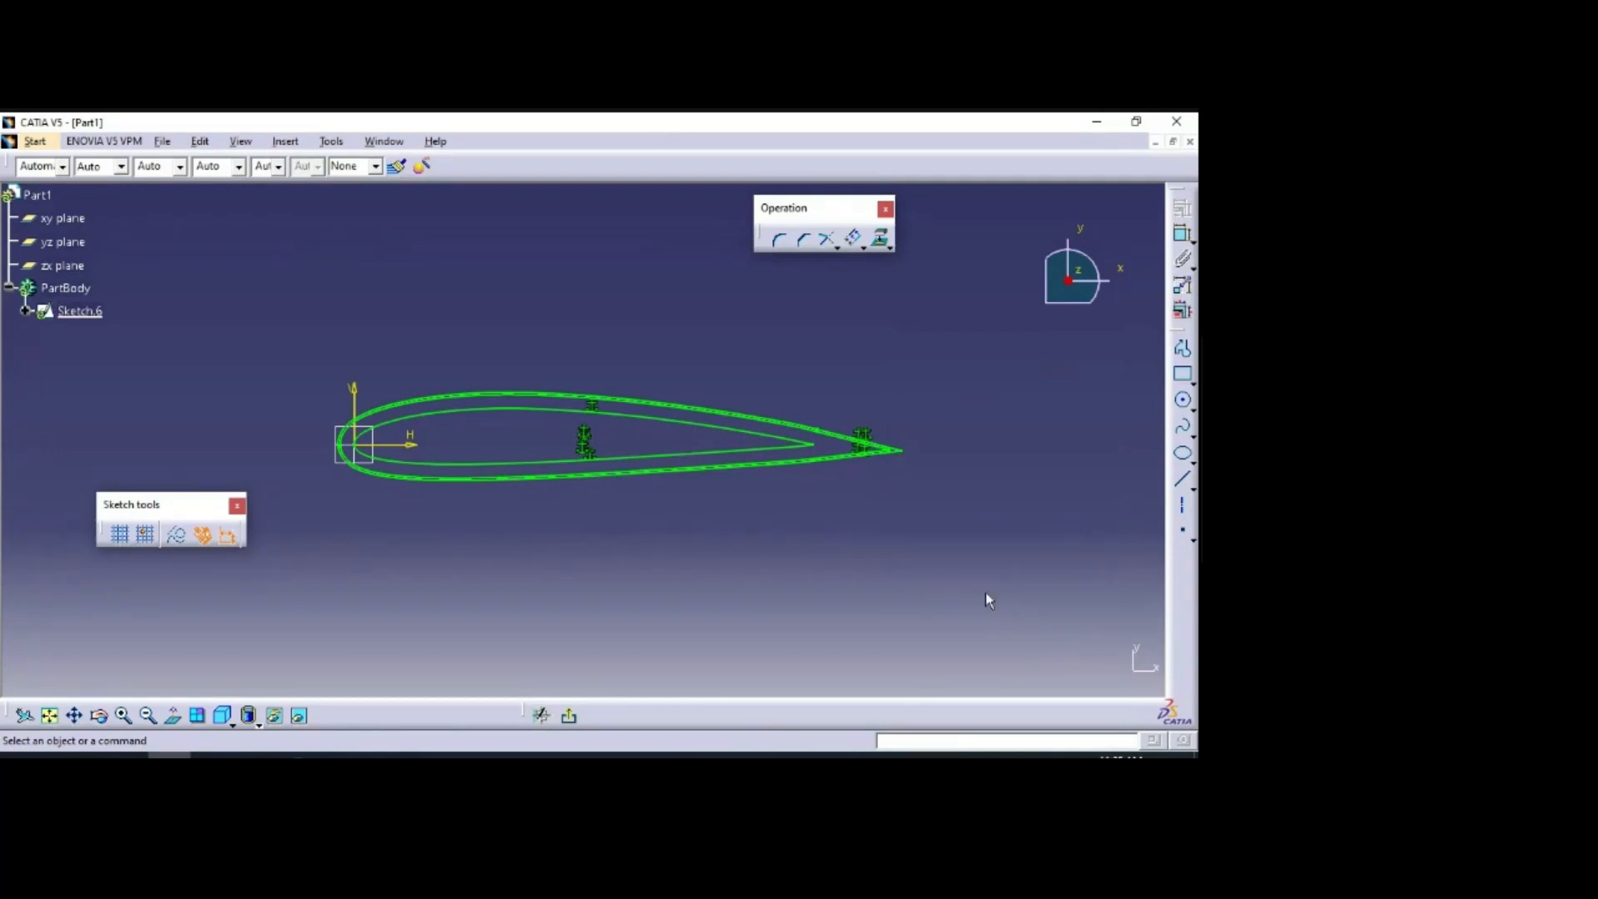
Step: Move the Sketch tools toolbar clear of the airfoil and switch to the wing rib section PDF to check the rib dimensions
mouse_move(922, 572)
middle_mouse_down("ctrl")
mouse_move(831, 560)
mouse_move(845, 487)
mouse_move(846, 508)
middle_mouse_up("ctrl")
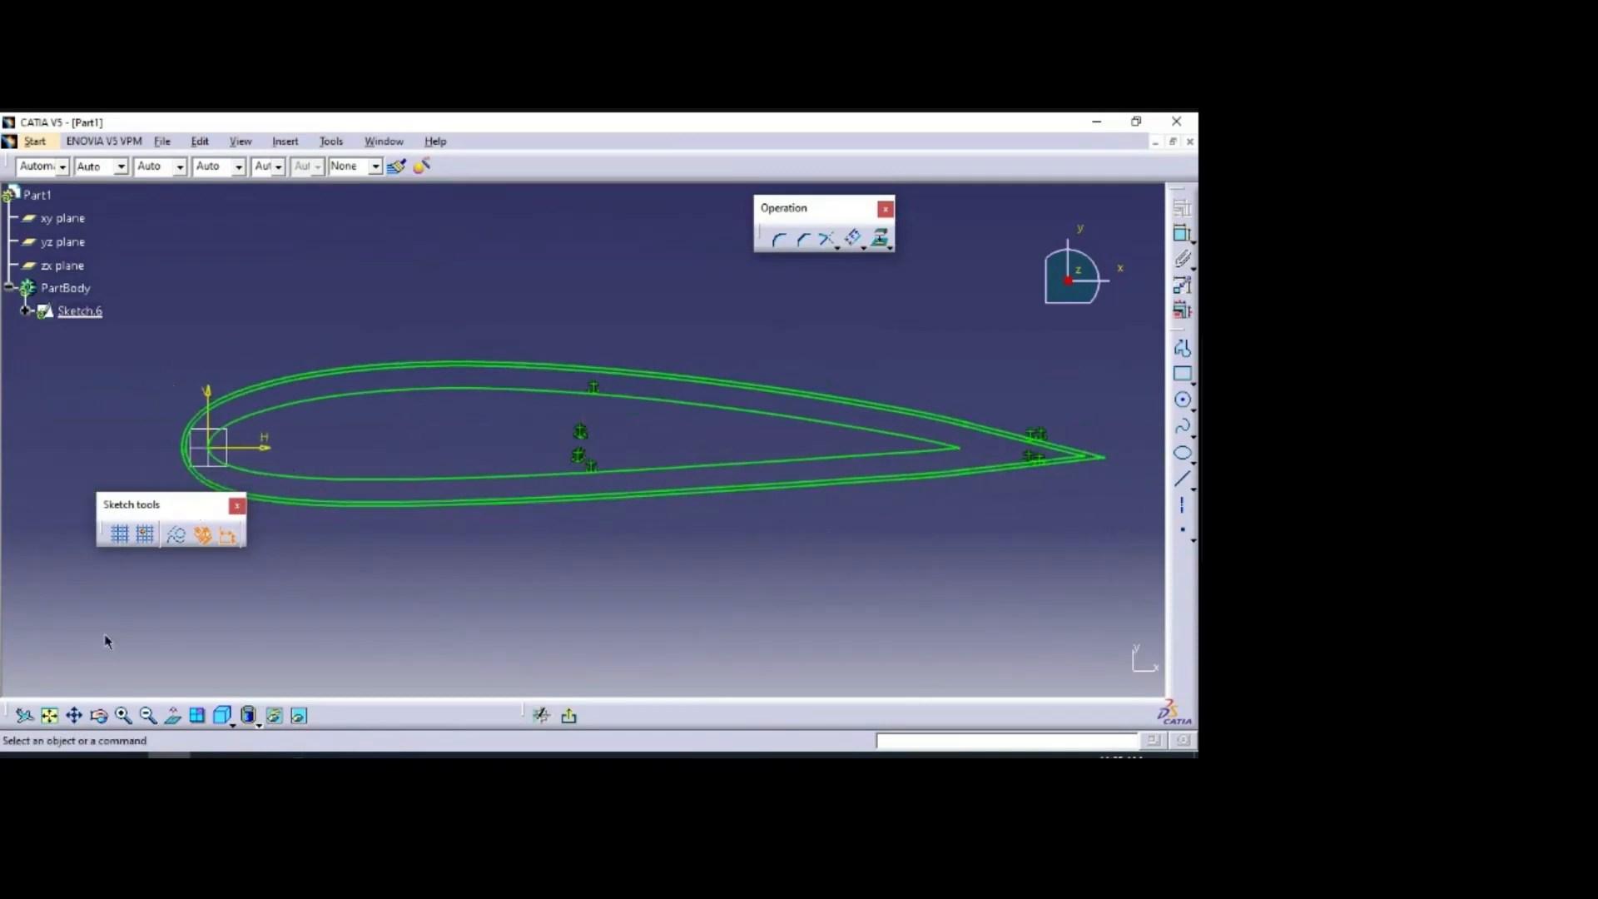
left_click_drag(190, 504, 105, 641)
mouse_move(728, 529)
middle_mouse_down()
mouse_move(682, 554)
mouse_move(686, 533)
mouse_move(684, 562)
middle_mouse_up()
left_click(683, 554)
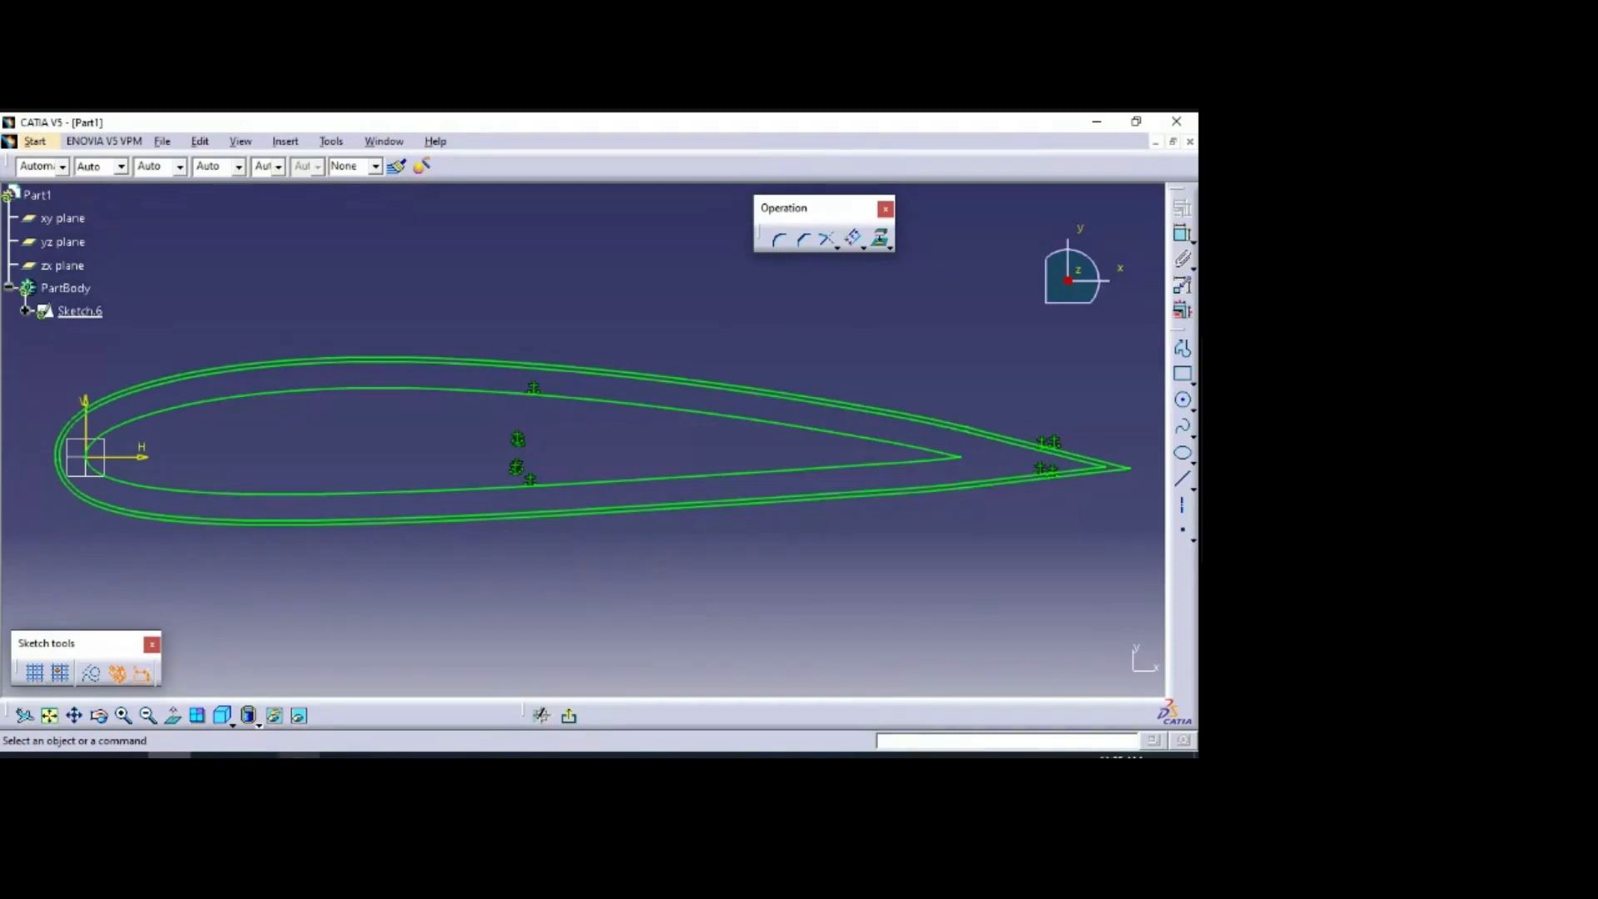
left_click(298, 754)
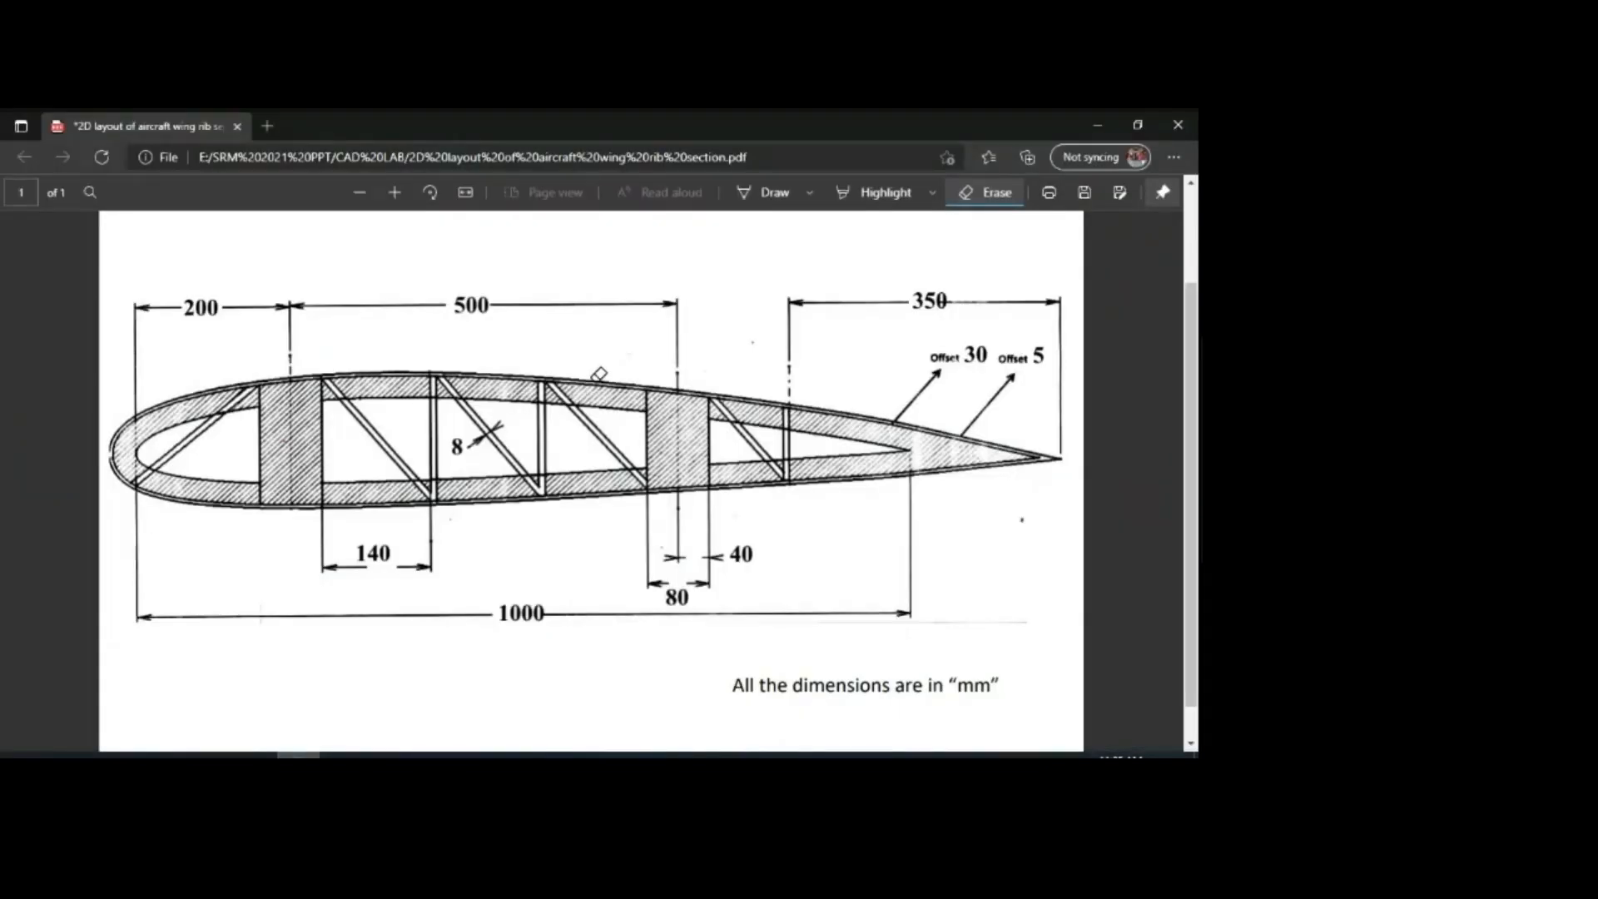
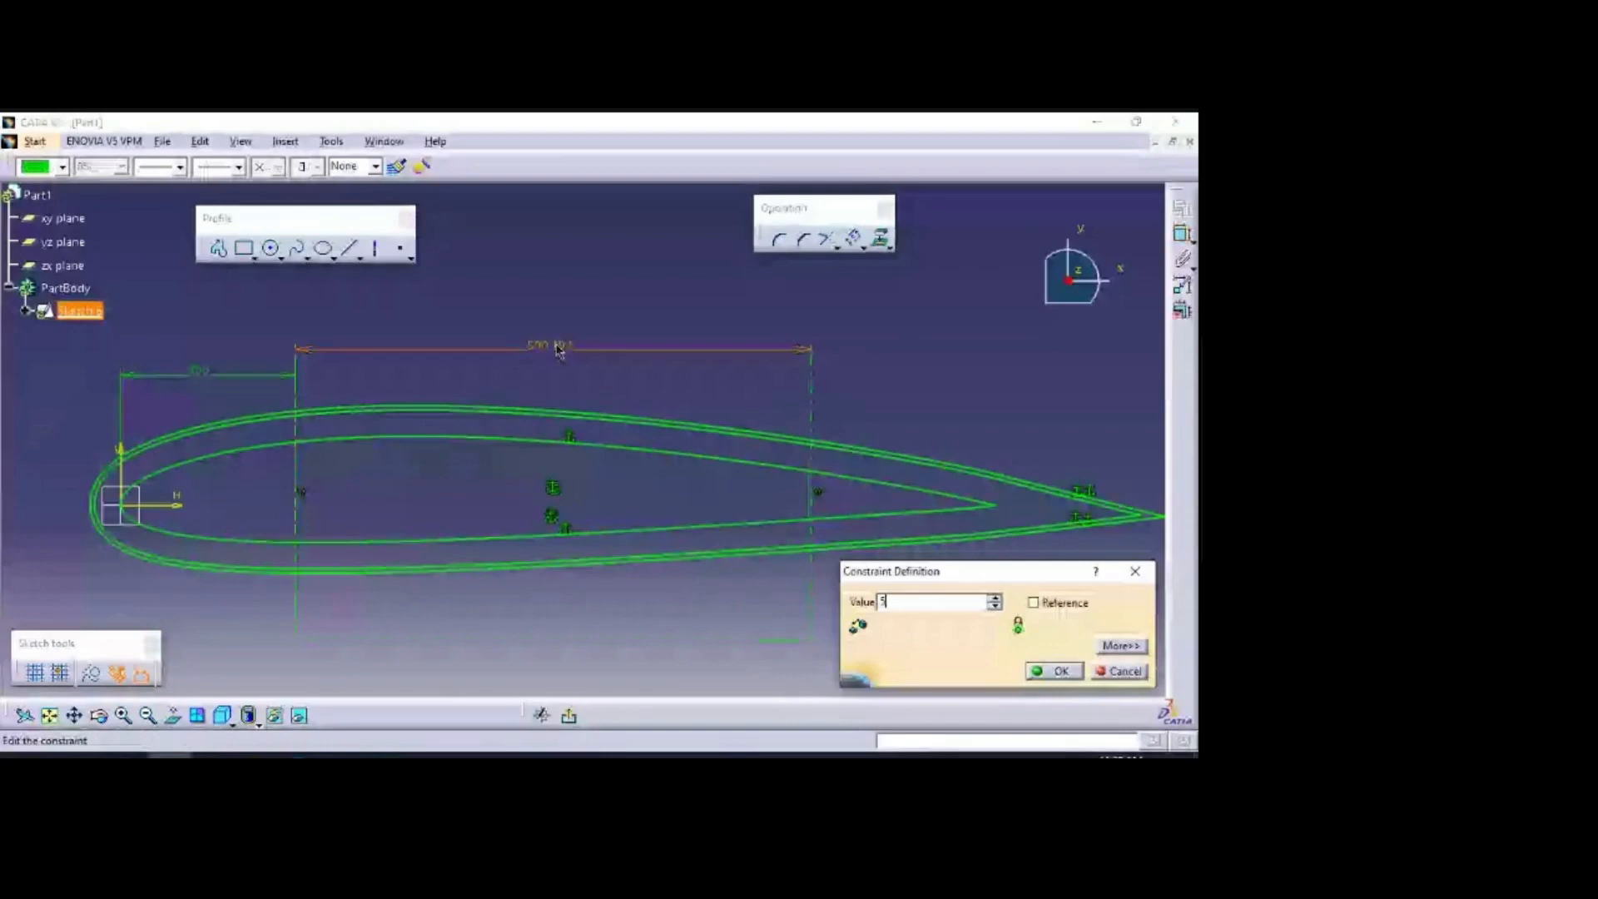
Step: Set the distance between the two vertical dashed lines across the airfoil to 500 mm
type("00")
key("Return")
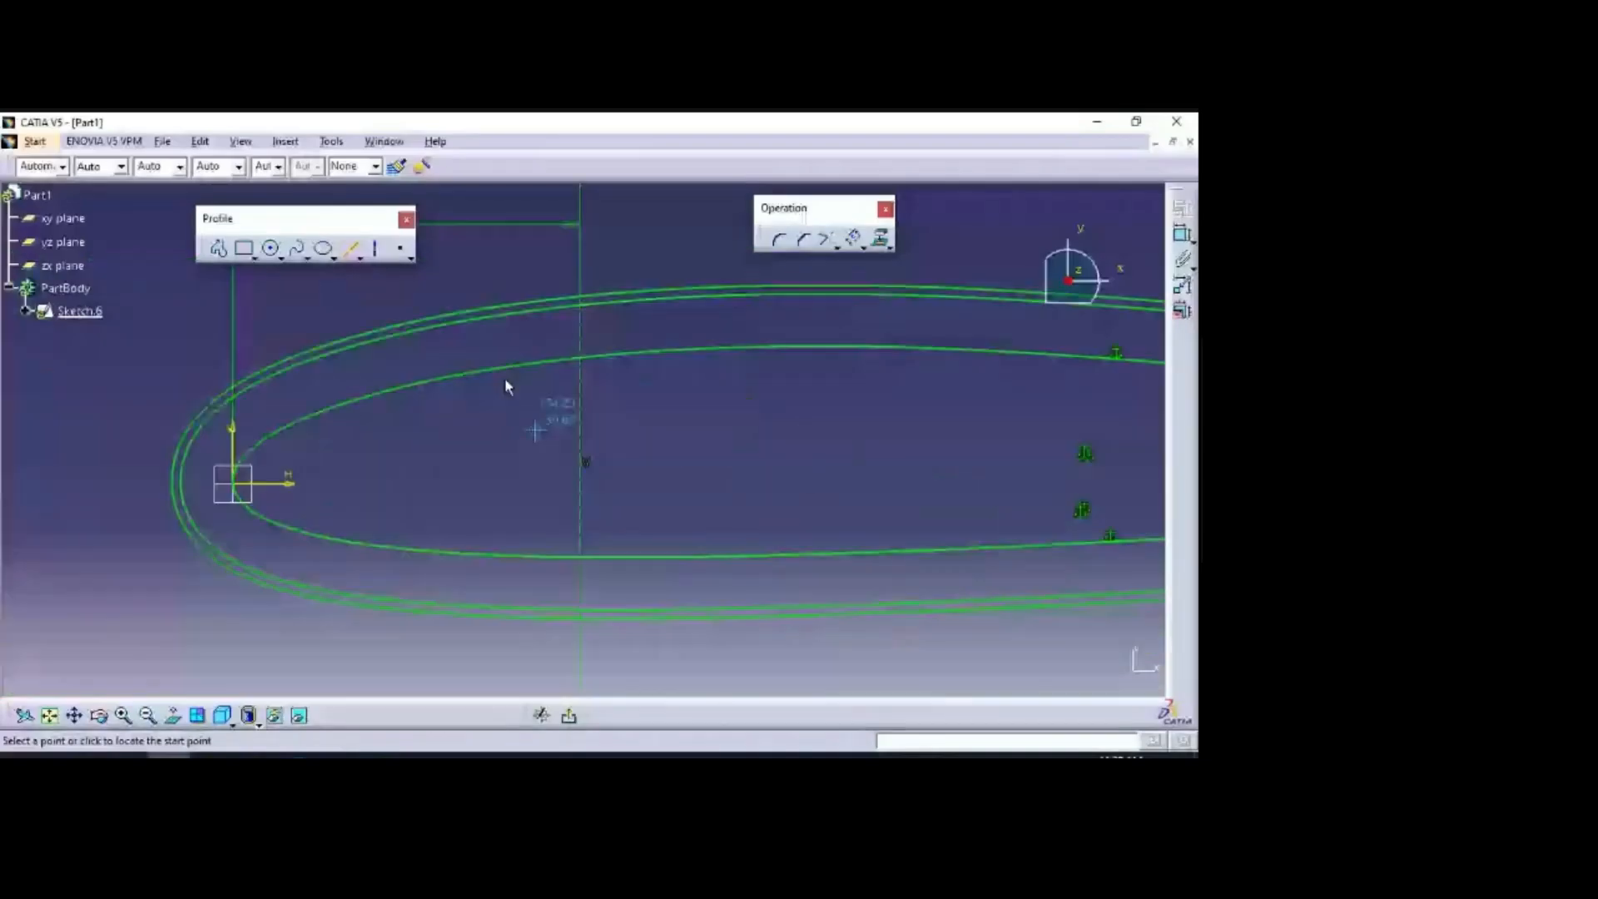
Step: Draw one vertical line on each side of the front dashed line, spanning between the upper and lower curves of the 30 mm offset outline
left_click(475, 320)
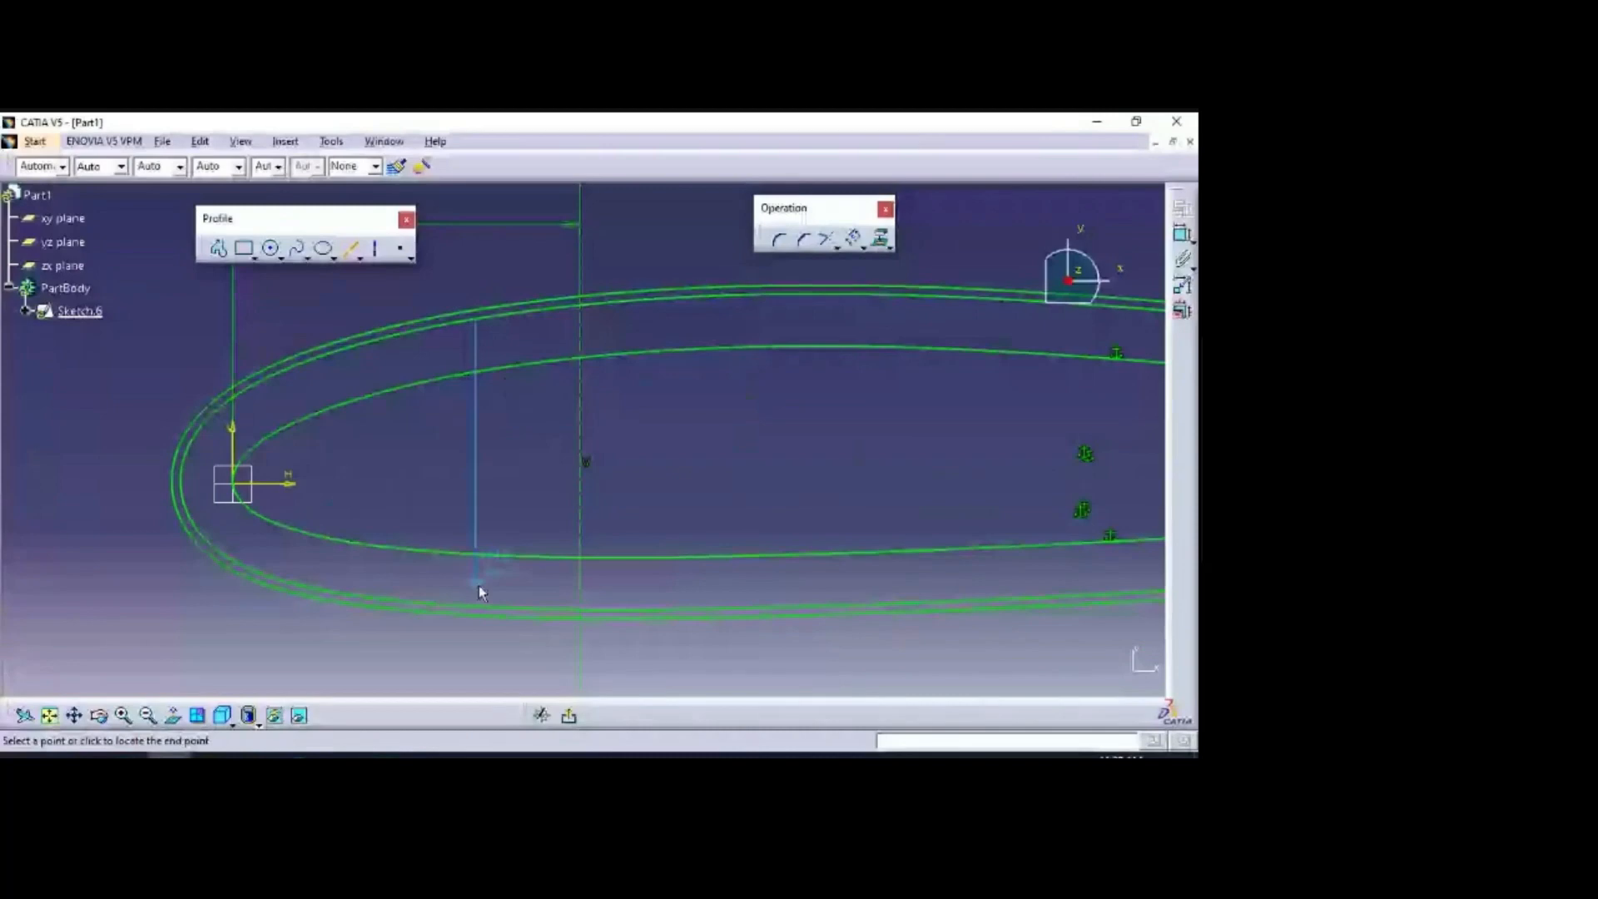
left_click(480, 607)
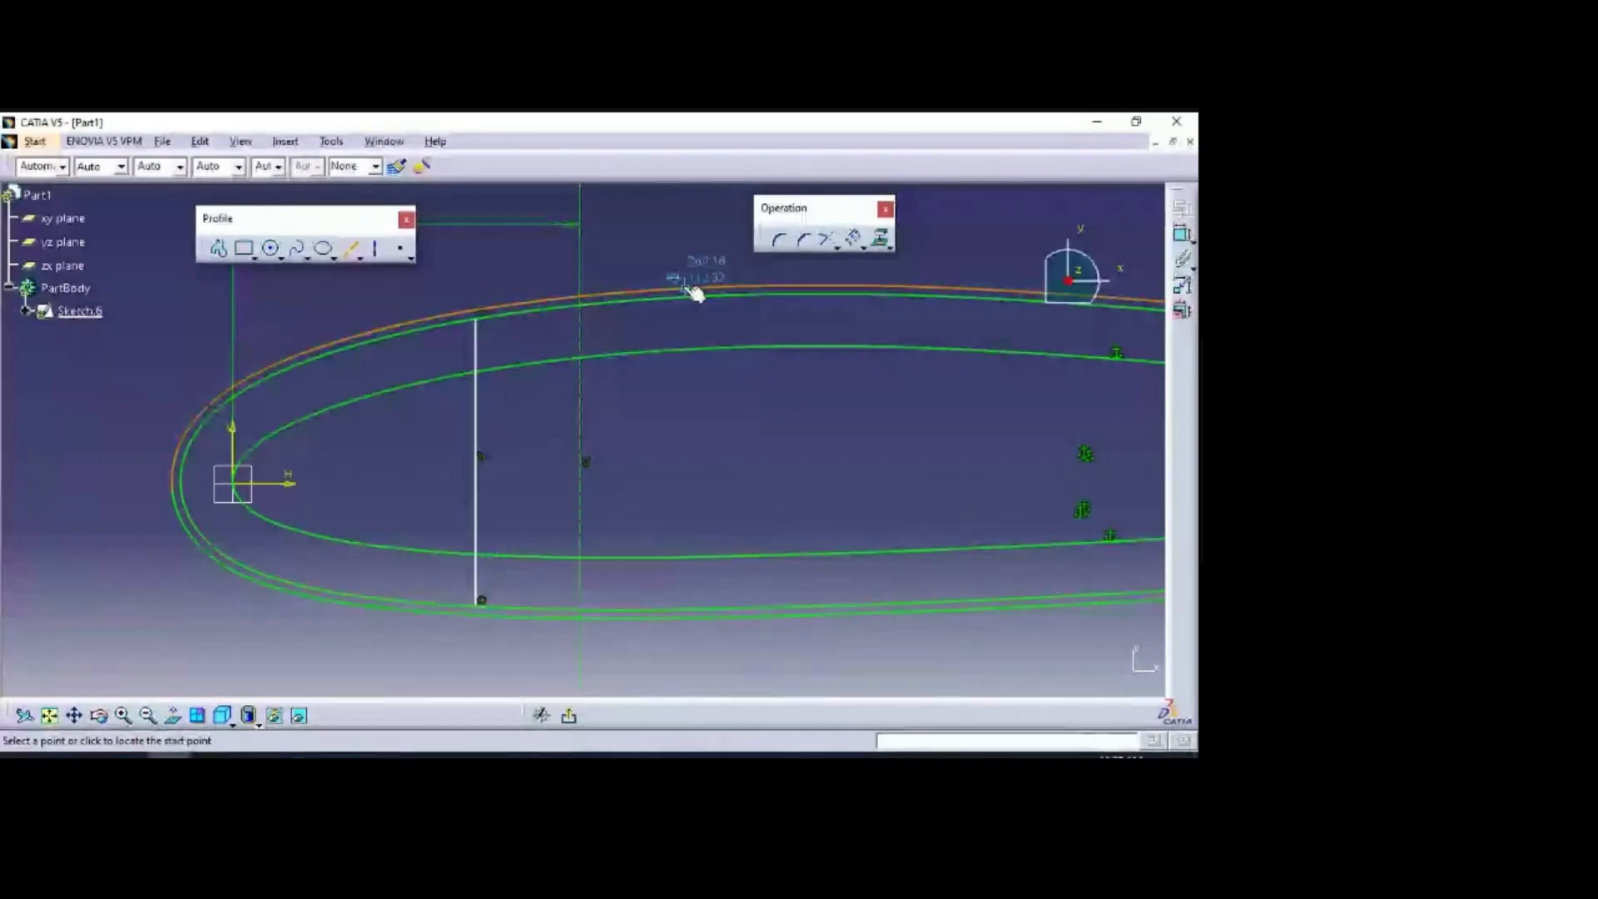
left_click(666, 298)
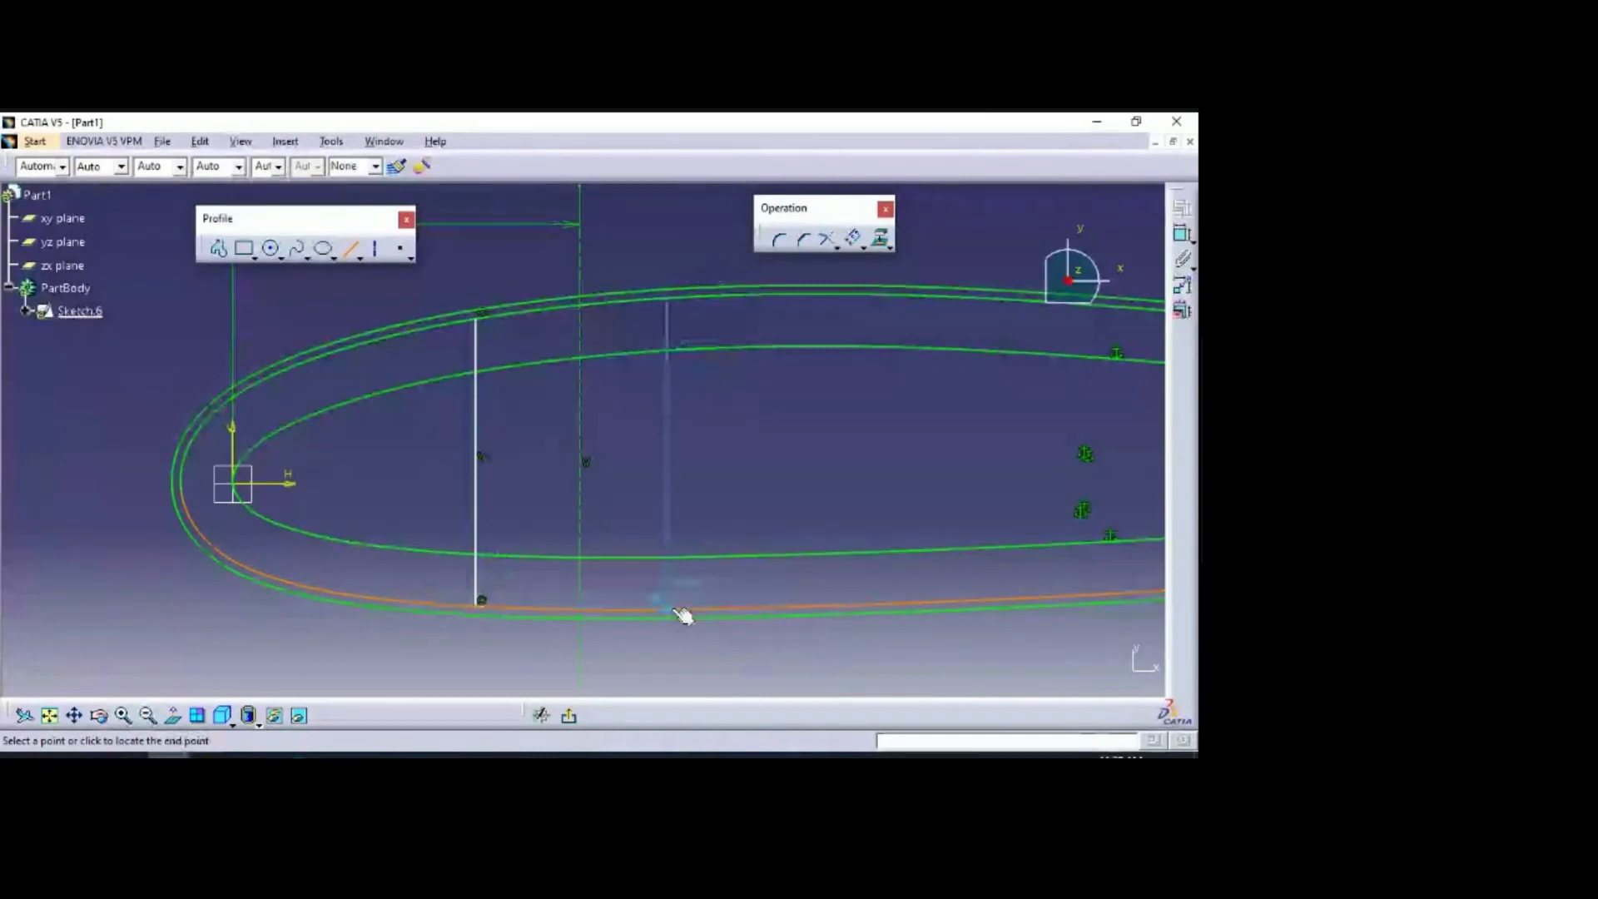
left_click(676, 609)
Step: Draw one vertical line on each side of the rear dashed line, spanning the 30 mm offset outline, and leave the Line command
left_click(779, 303)
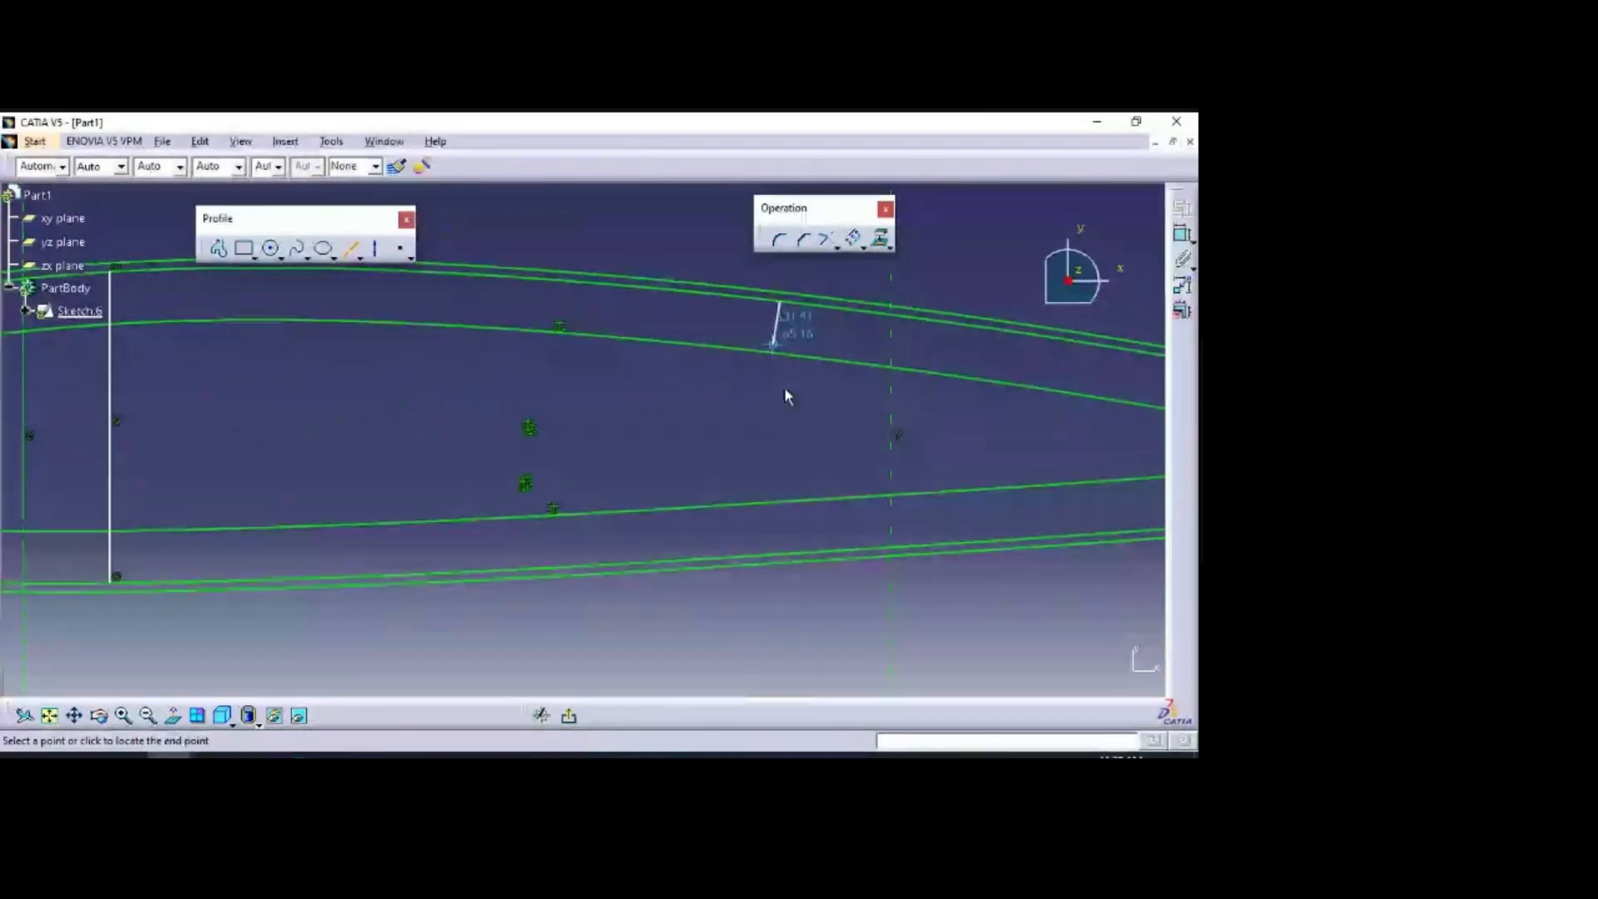
left_click(783, 554)
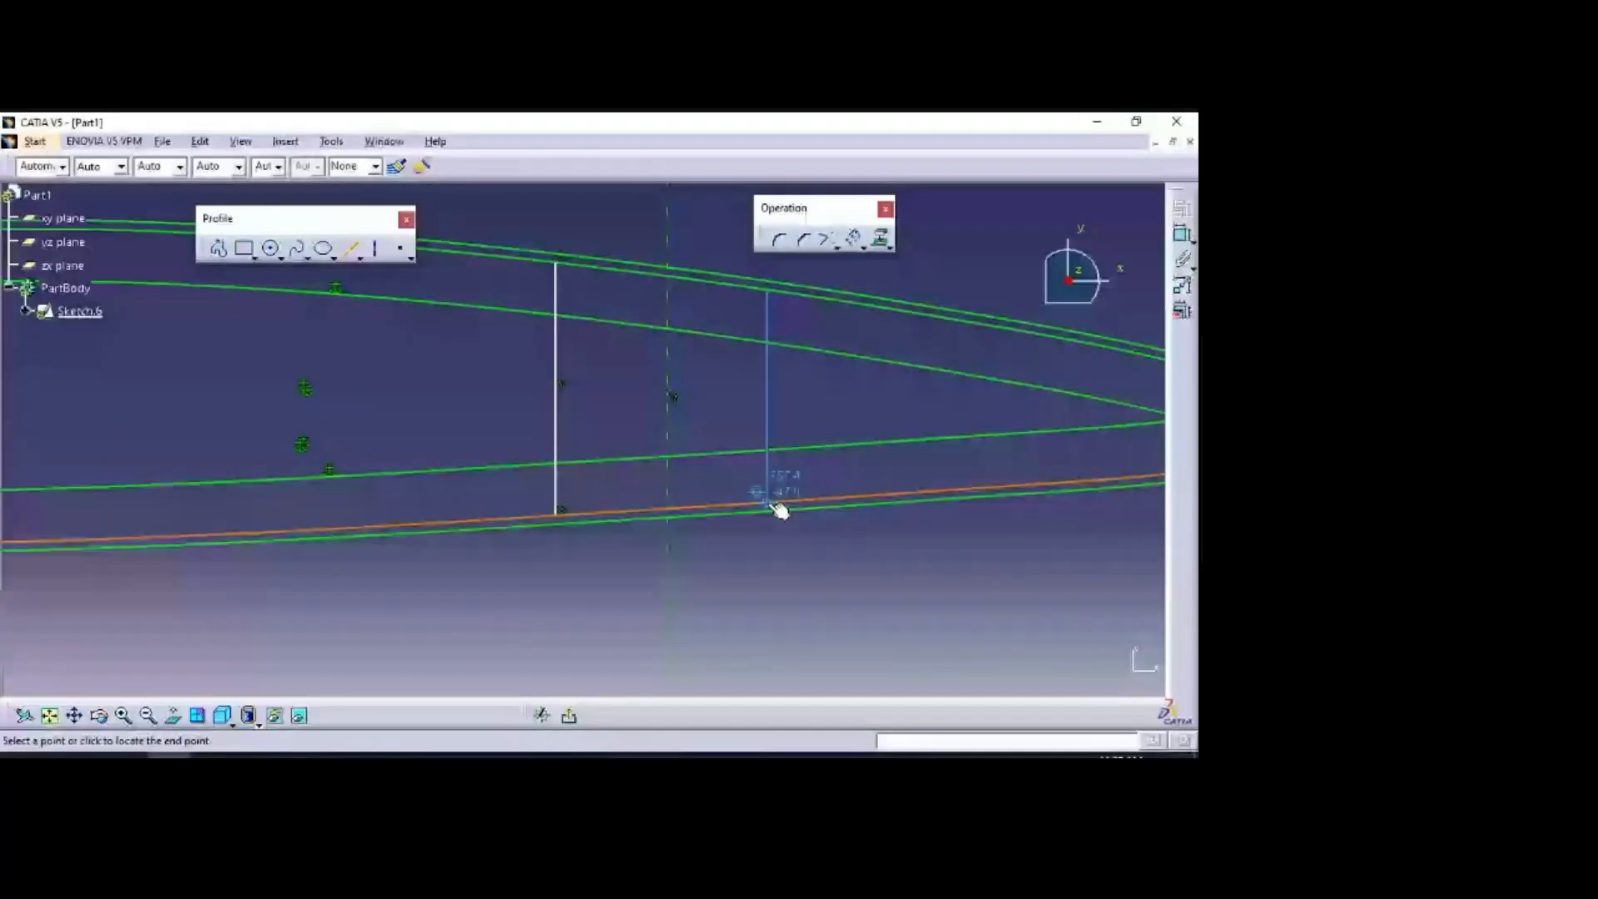
left_click(776, 508)
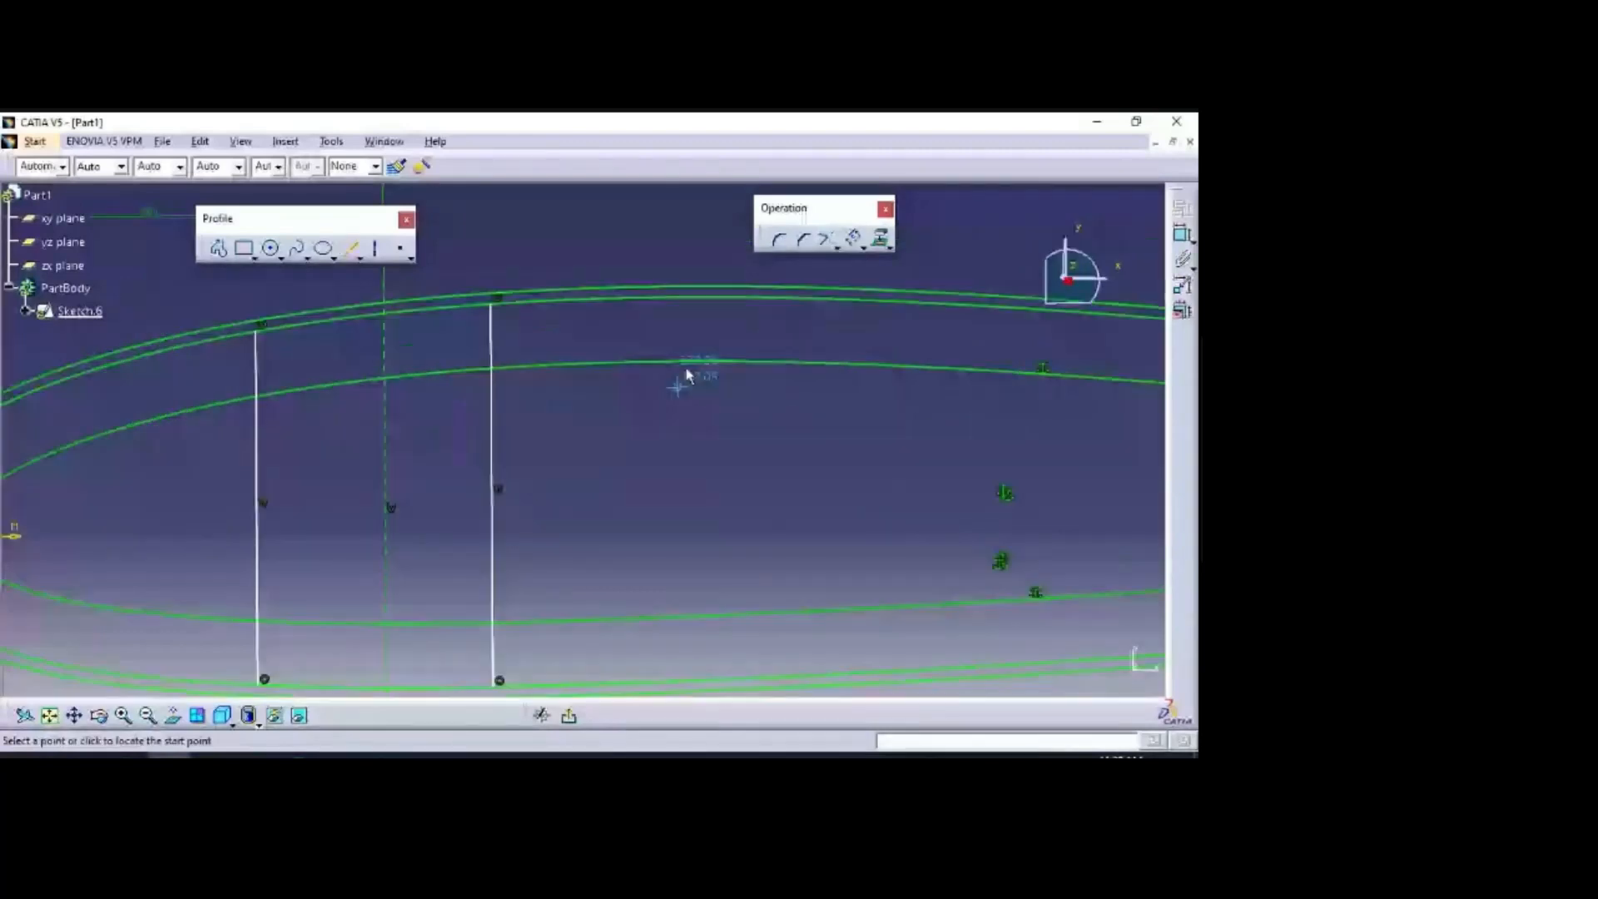
left_click(722, 305)
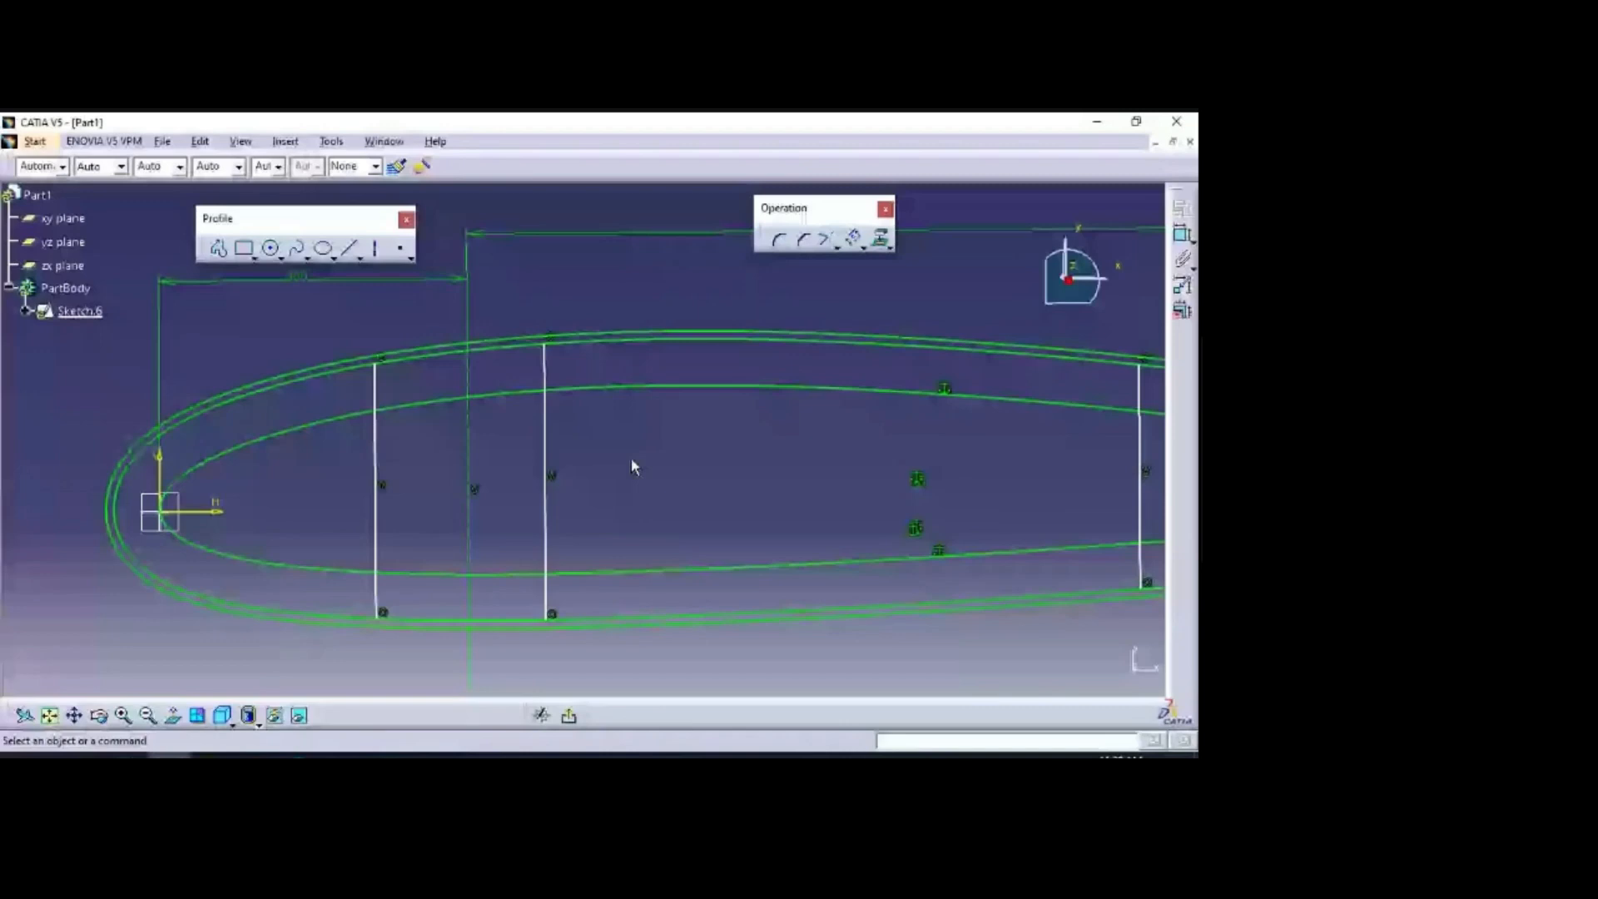
Step: Make the two vertical lines around the front dashed line symmetric about it, and place the Constraint toolbar above the sketch
left_click(545, 456)
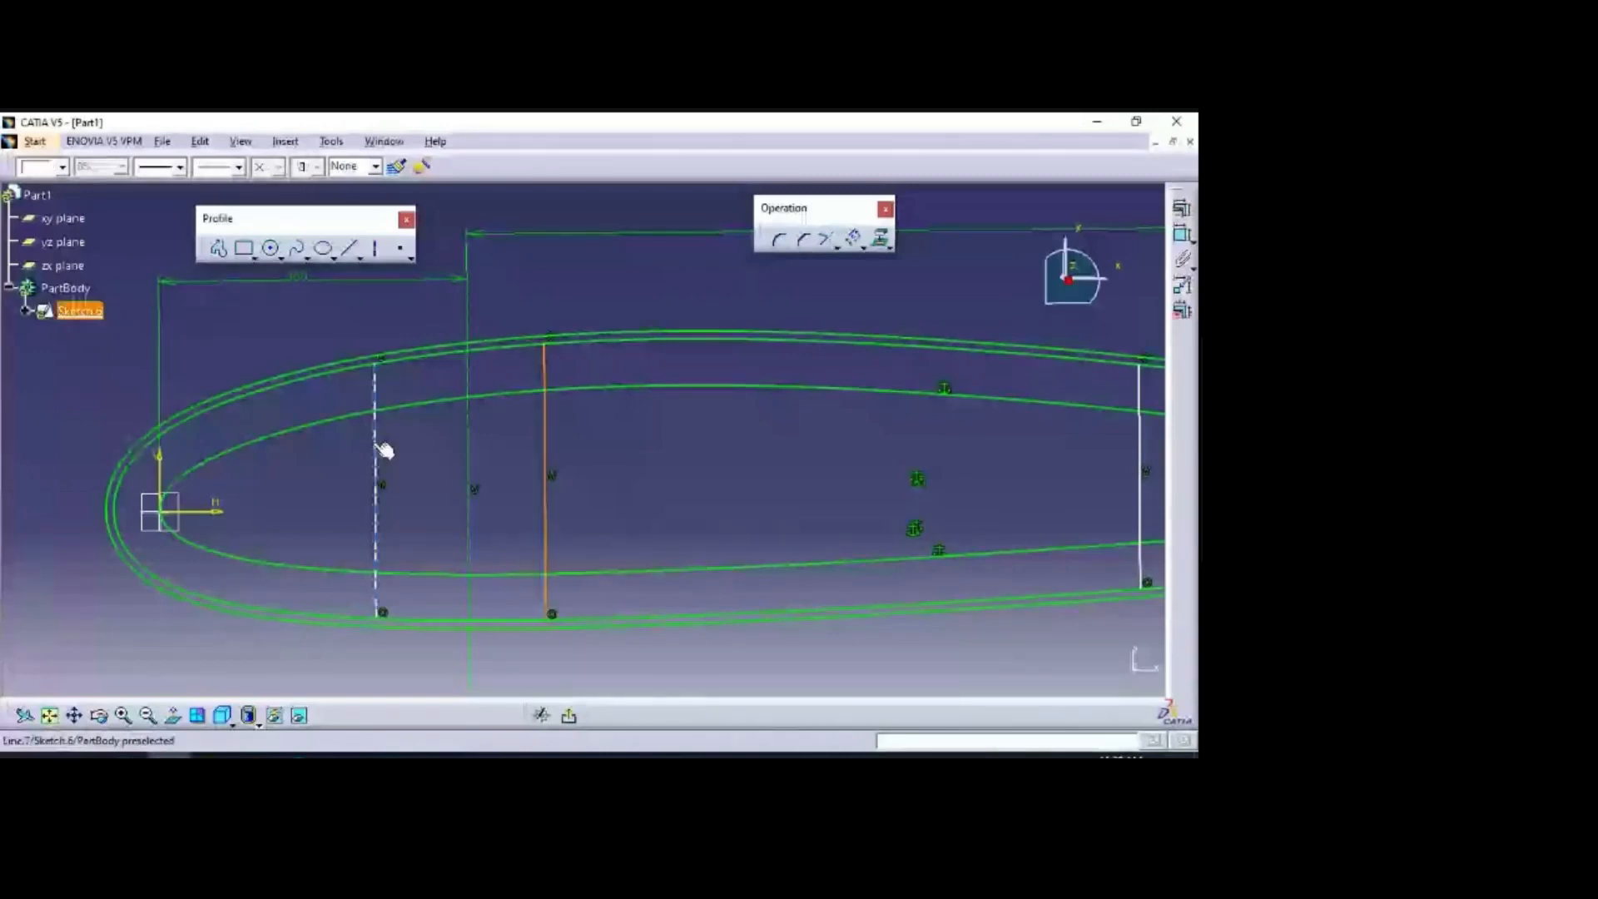
left_click(381, 448, "ctrl")
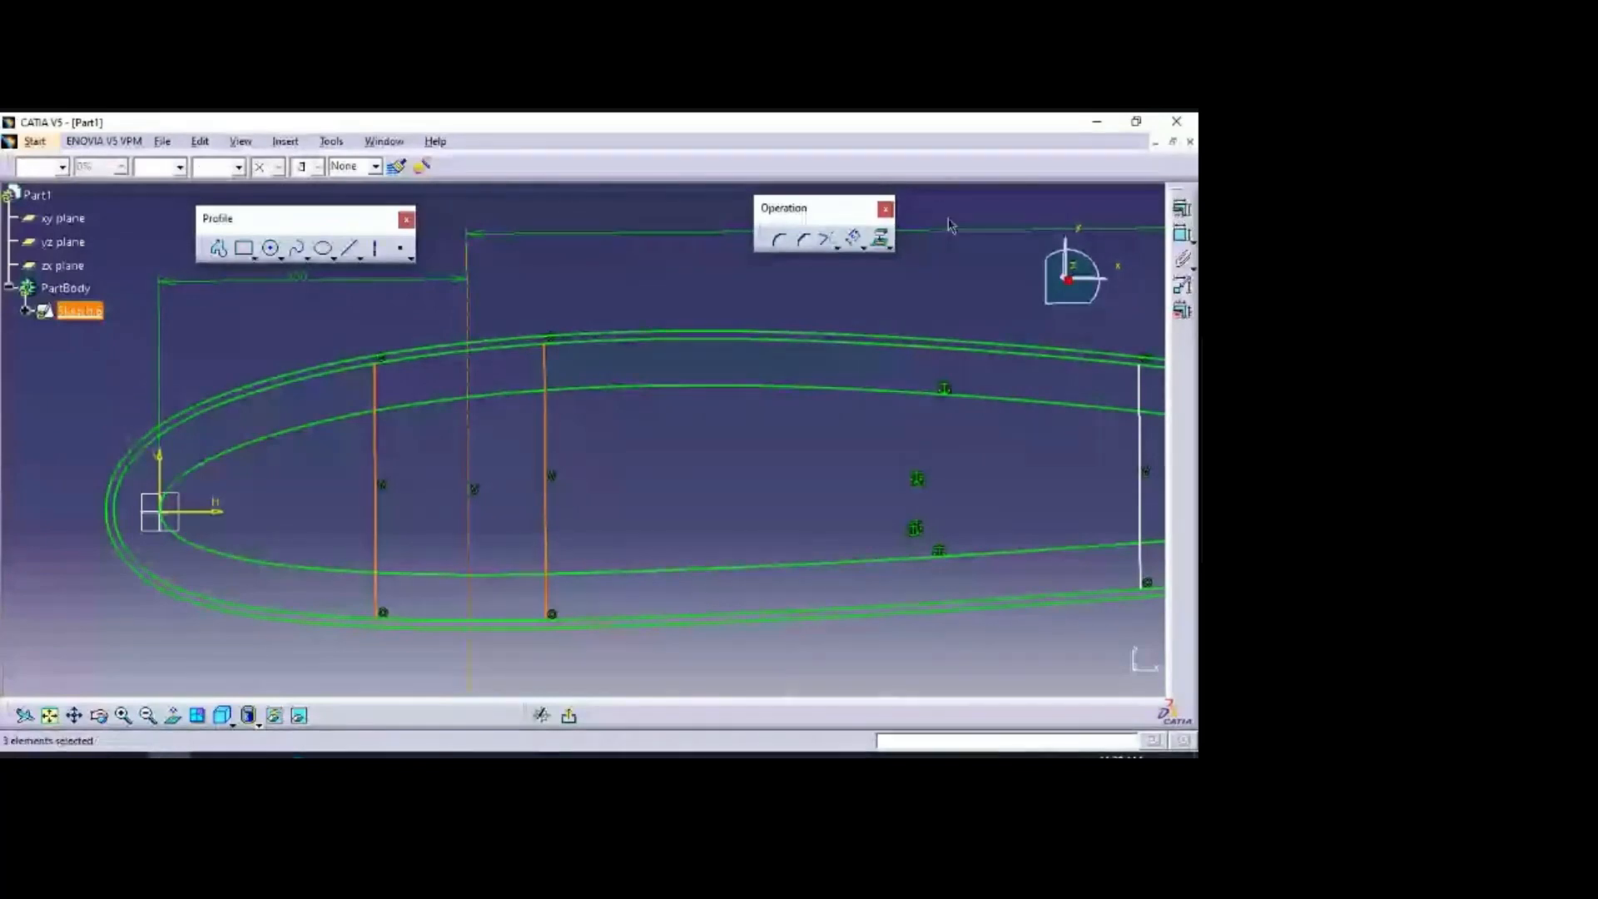
left_click_drag(950, 225, 953, 245)
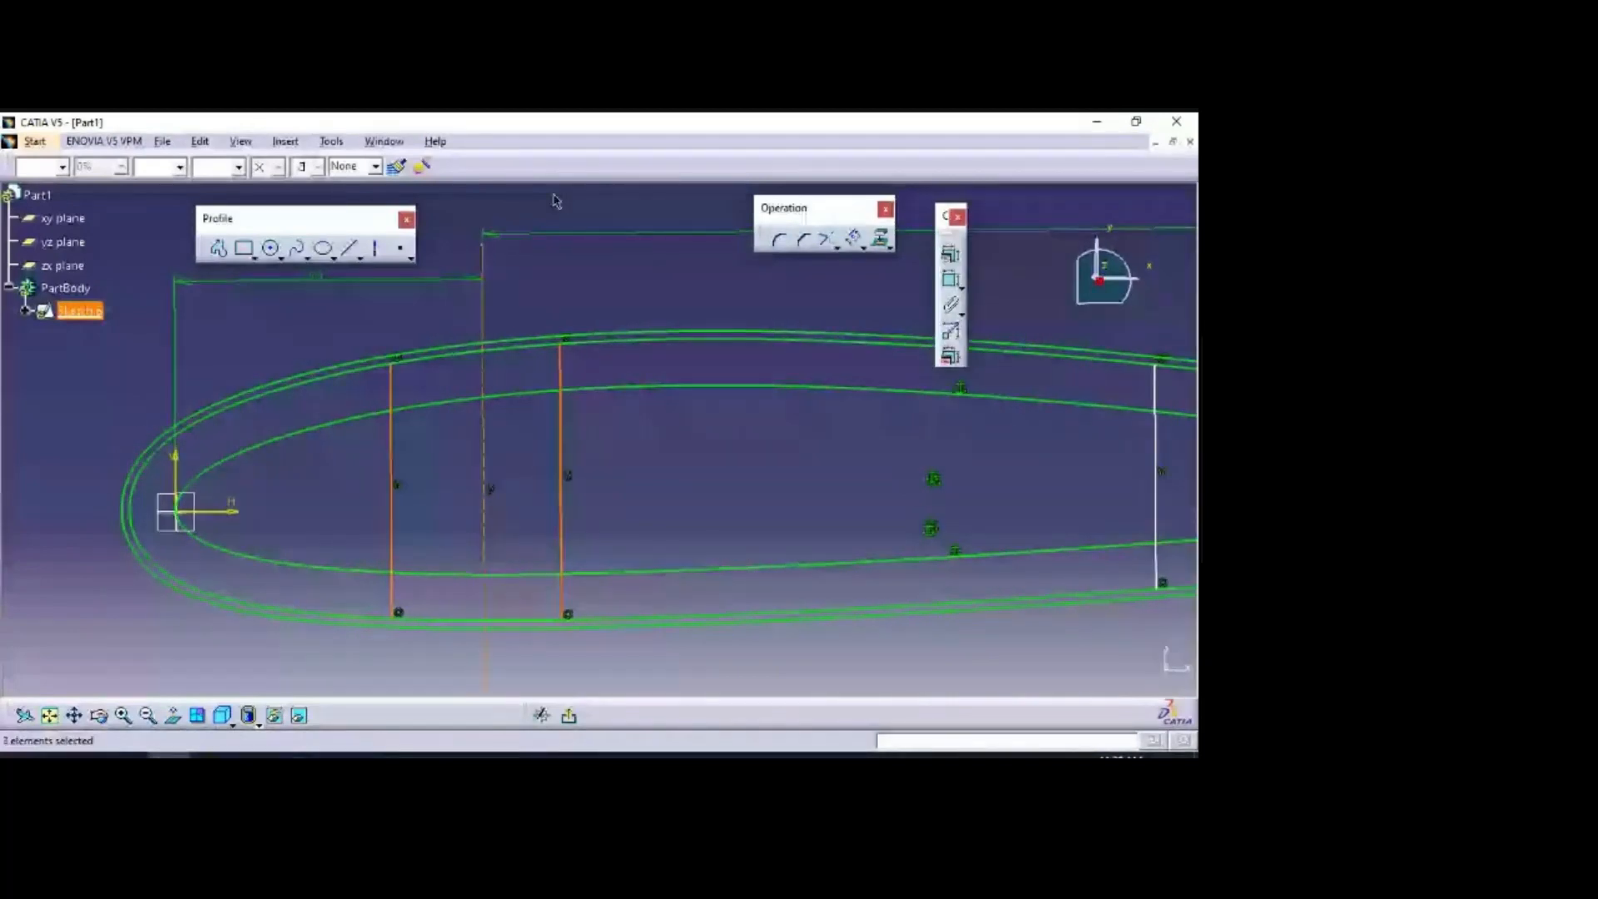
left_click(550, 242)
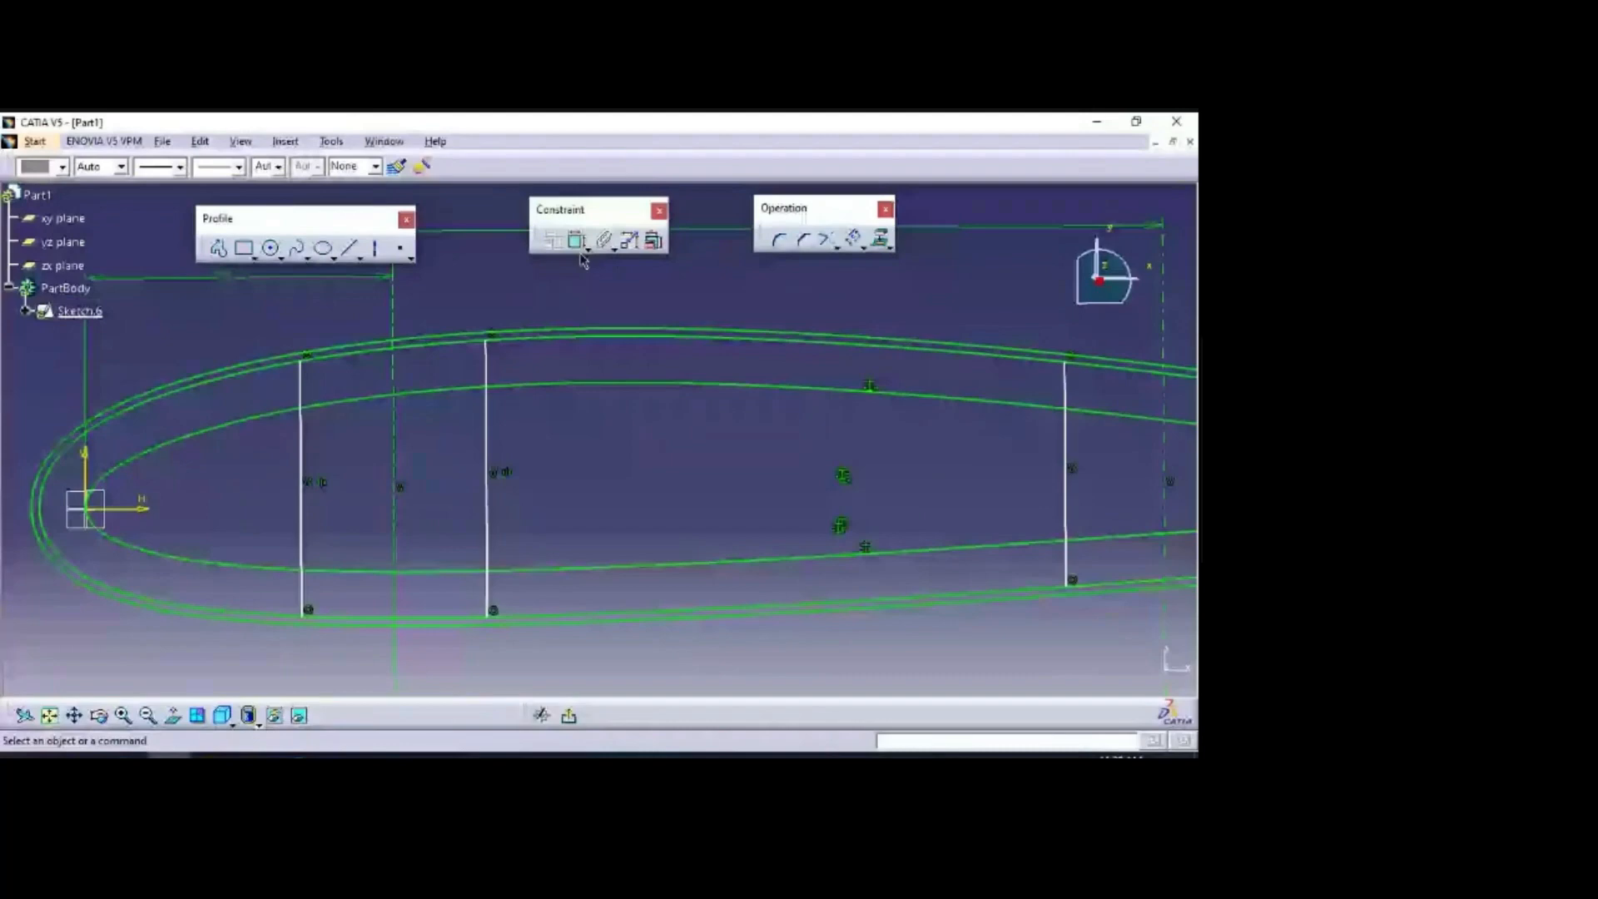
Step: Dimension the rearward vertical line of the front pair from its dashed line at 41 mm, and reopen that dimension for editing
left_click(576, 241)
left_click(486, 358)
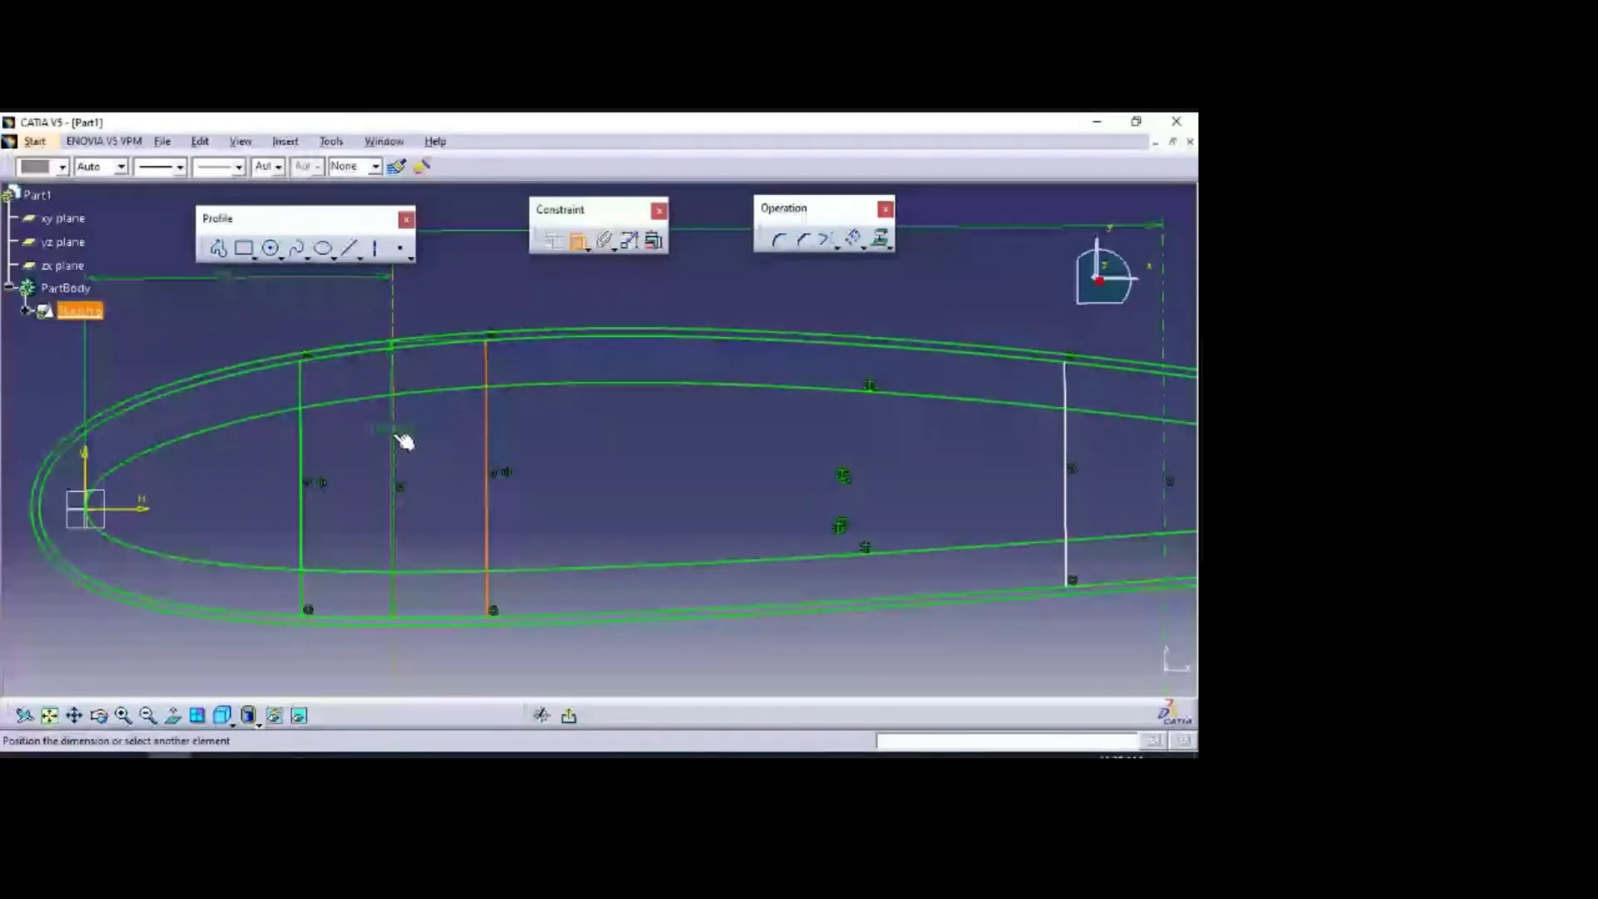
left_click(397, 438)
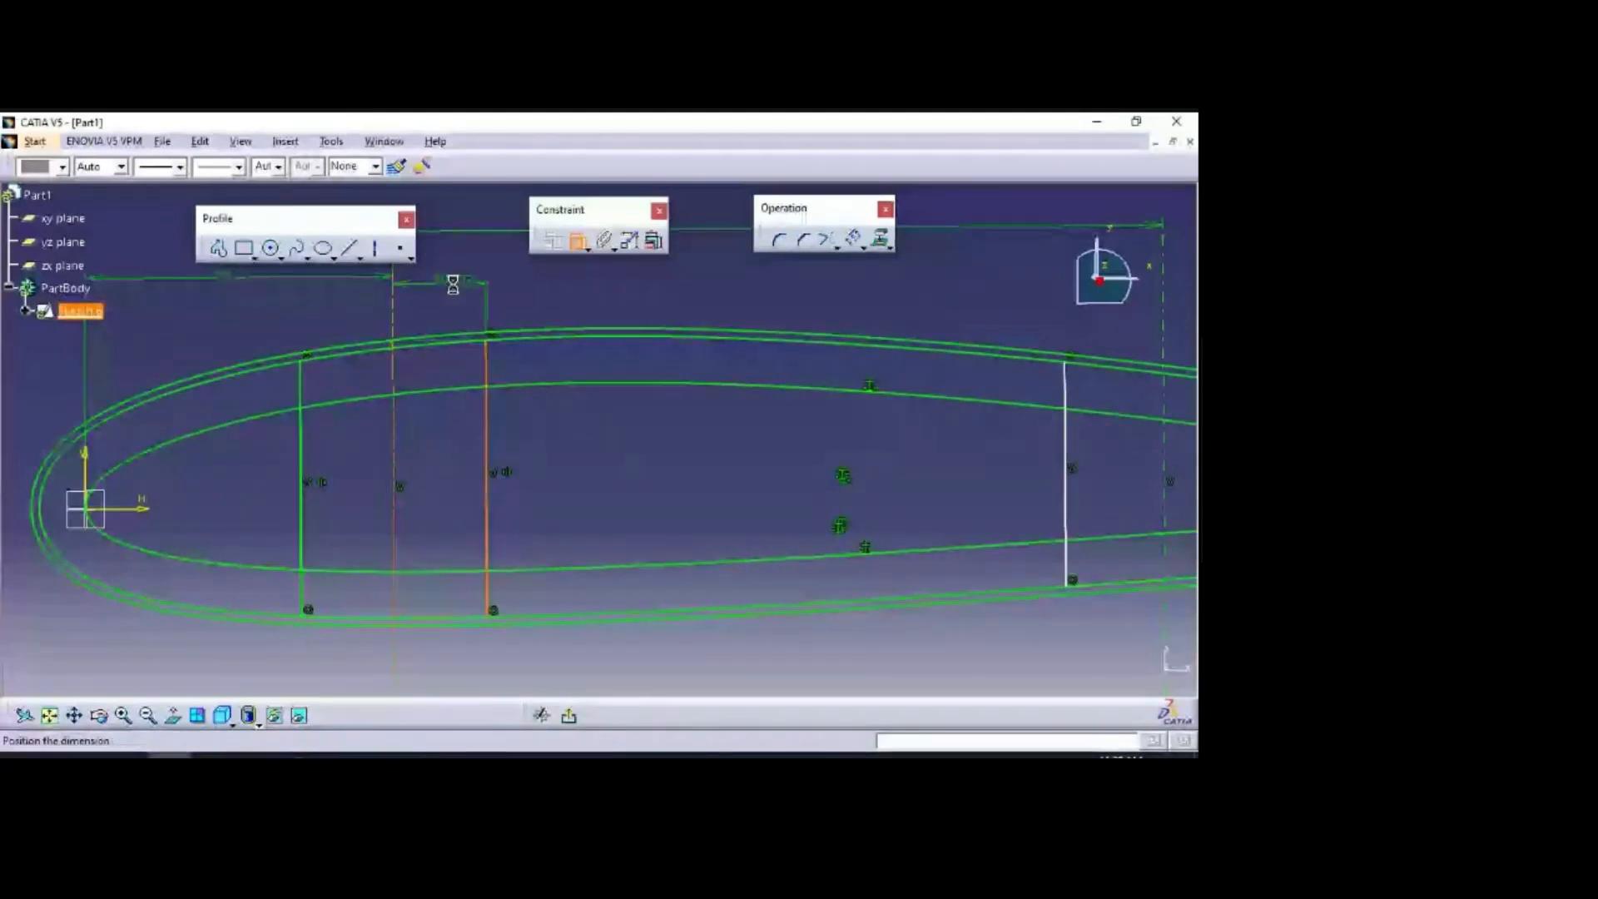
double_click(453, 284)
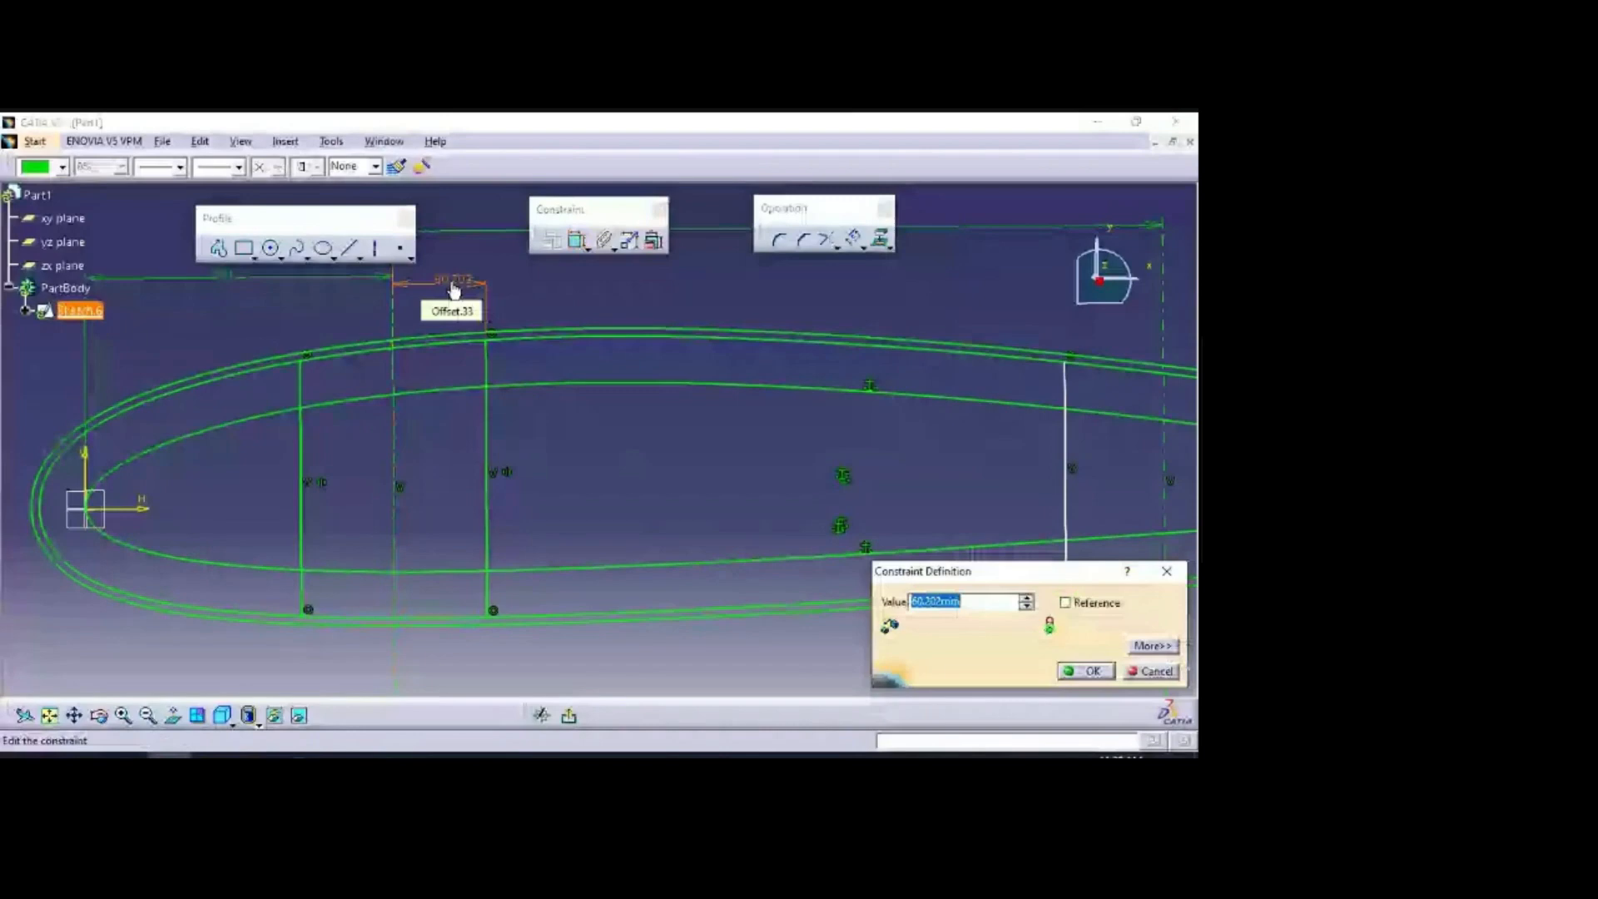
type("41")
key("Return")
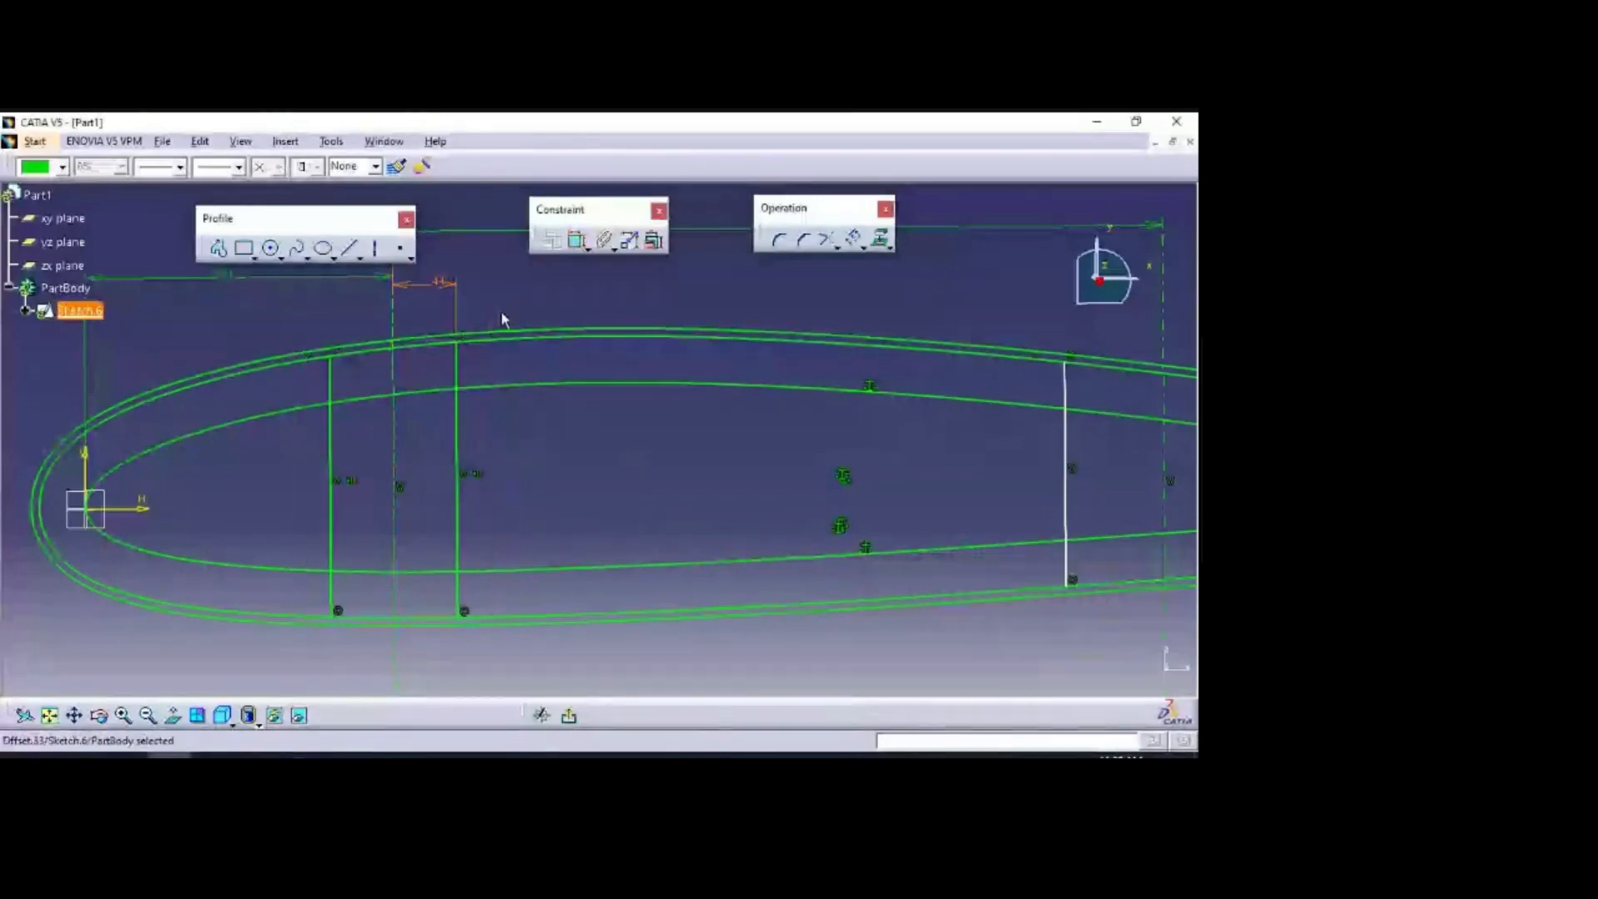
double_click(429, 283)
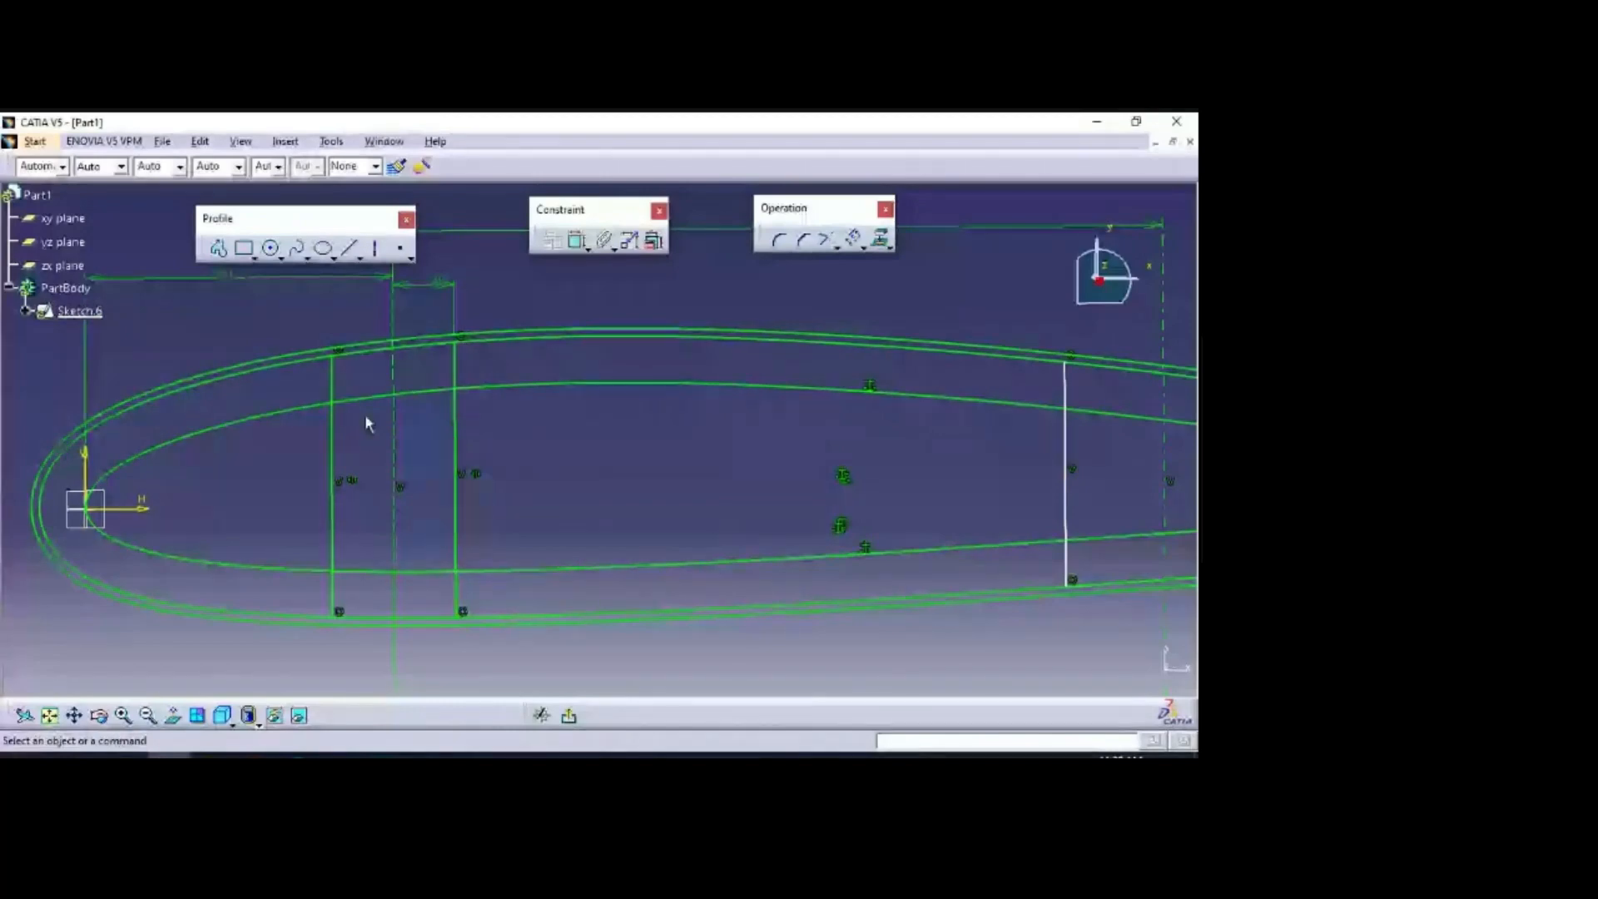
left_click(244, 754)
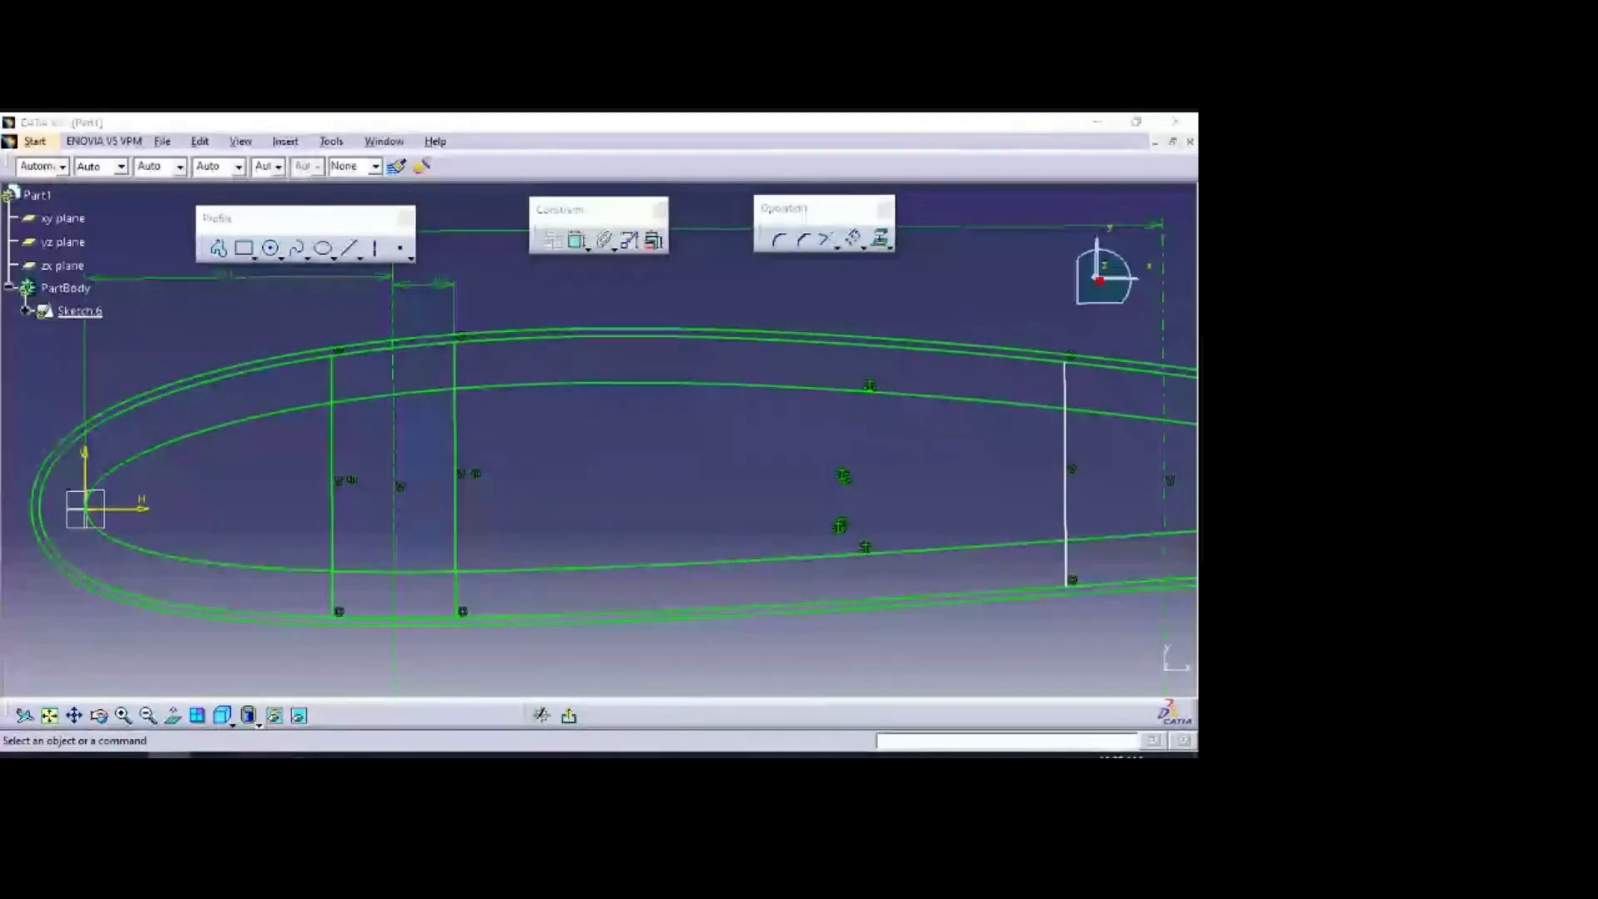
left_click(158, 695)
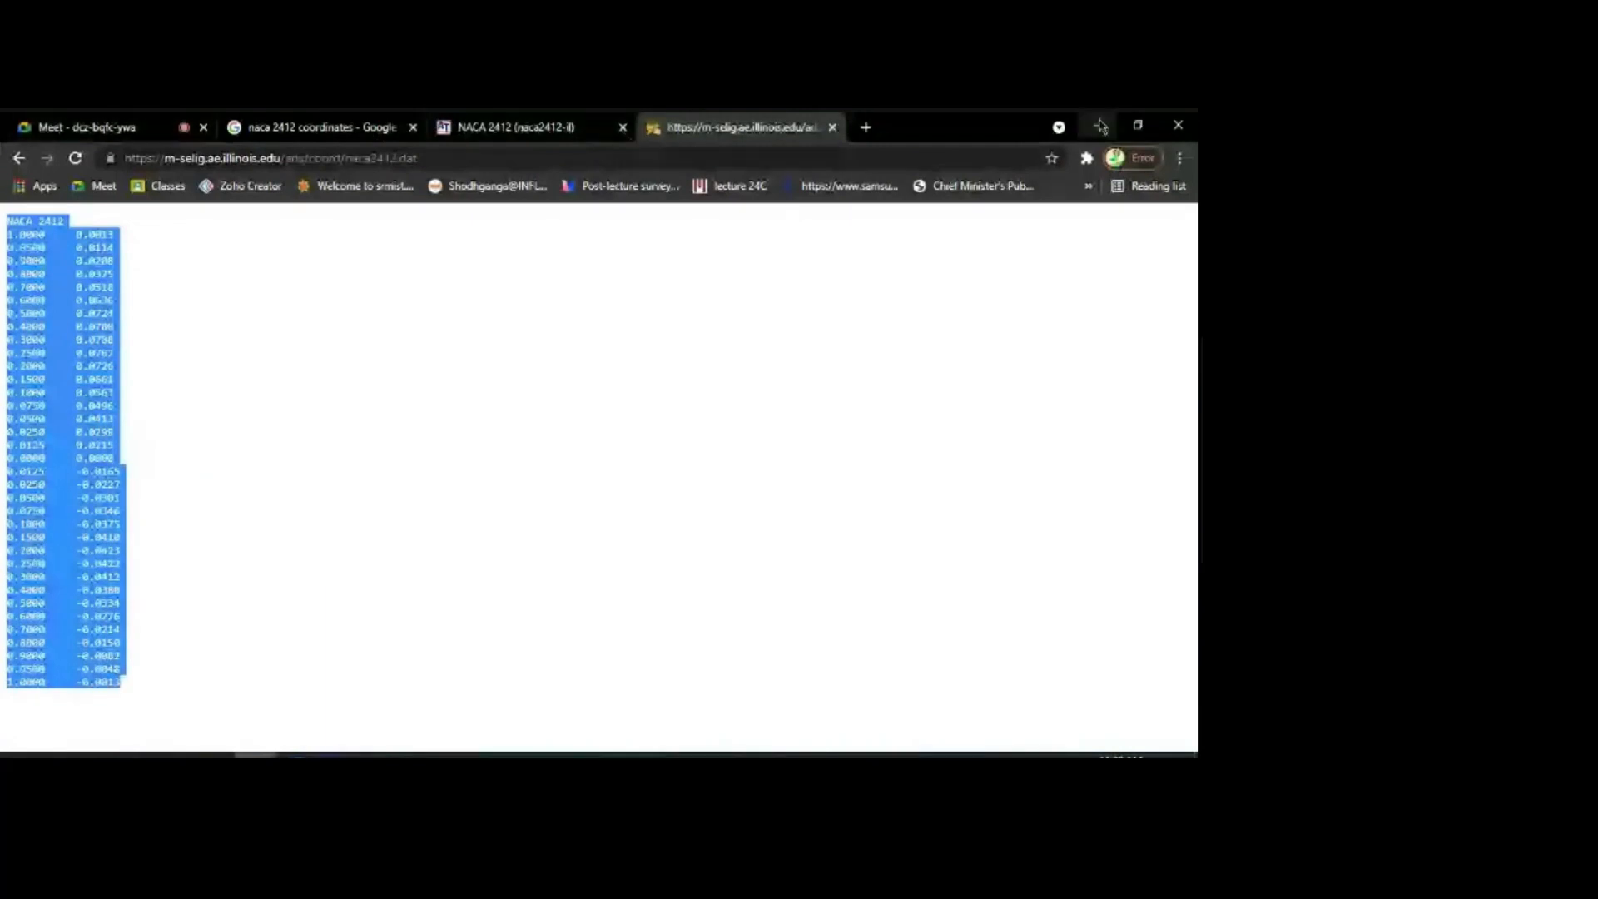
left_click(1100, 126)
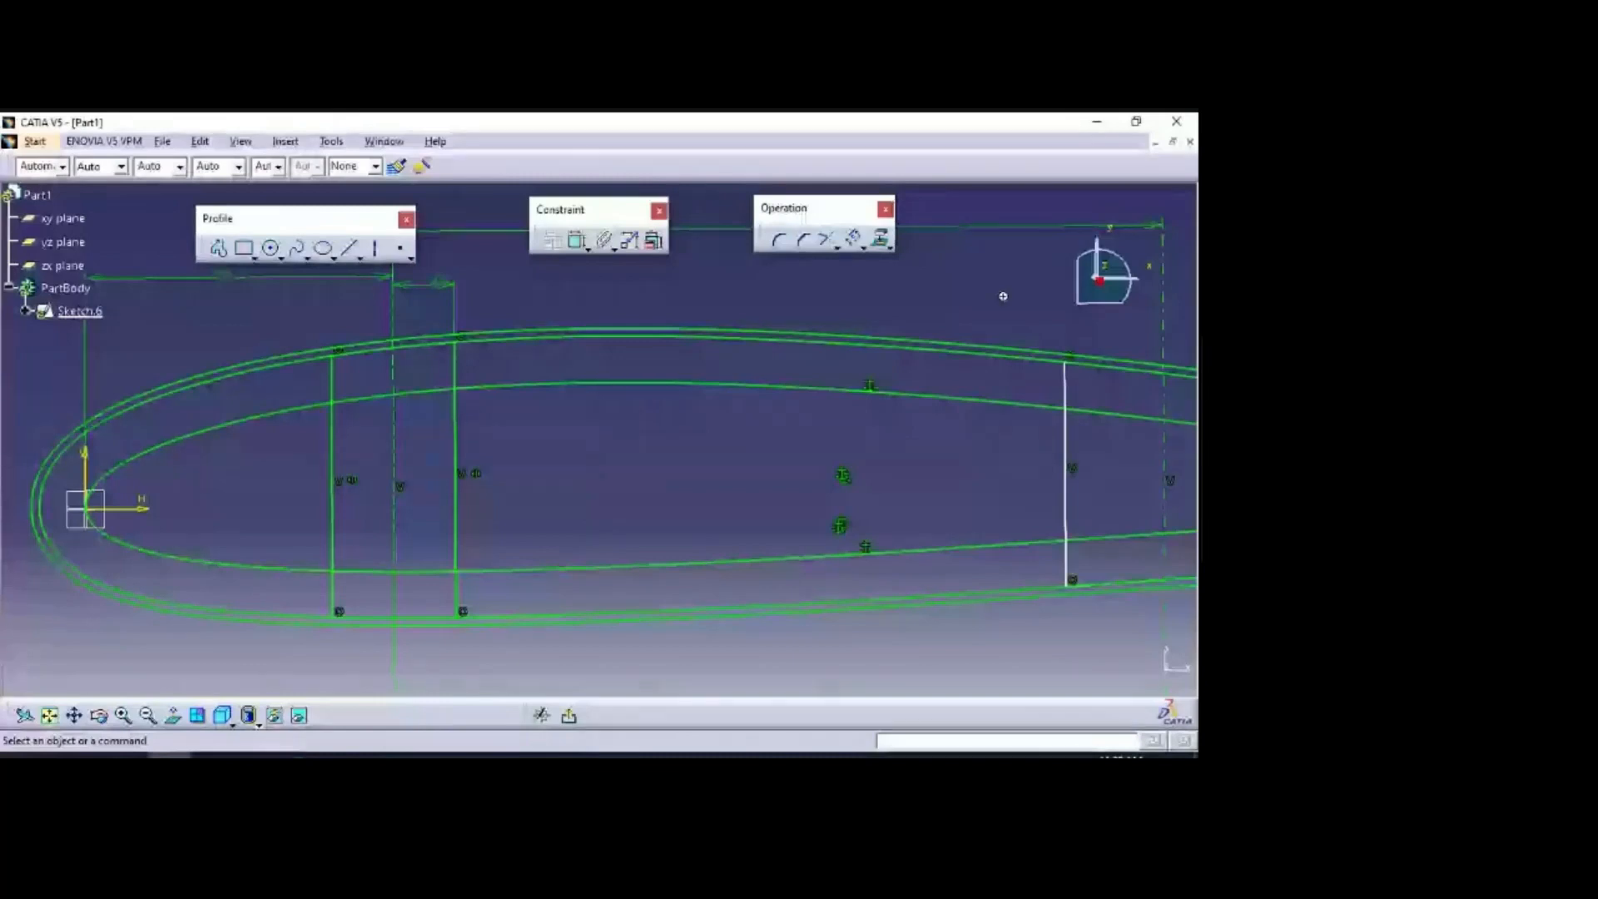
Step: Dimension the distance between the two vertical lines around the rear dashed line at 80 mm, placing the dimension above the outline
middle_click_drag(1002, 296, 619, 350)
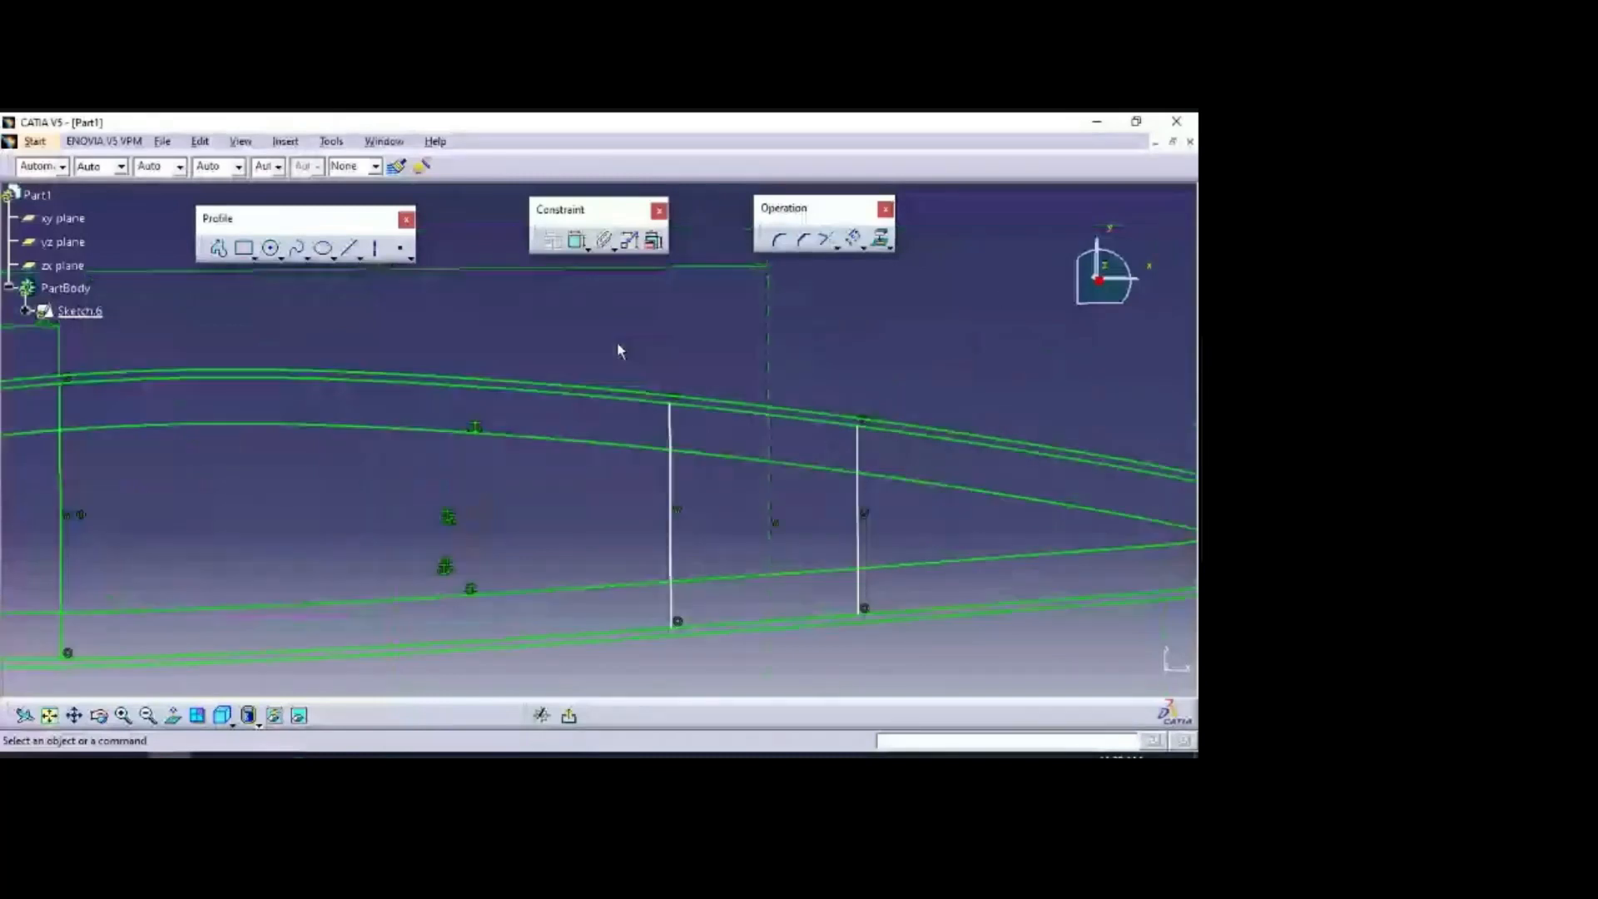
middle_click_drag(702, 378, 618, 366)
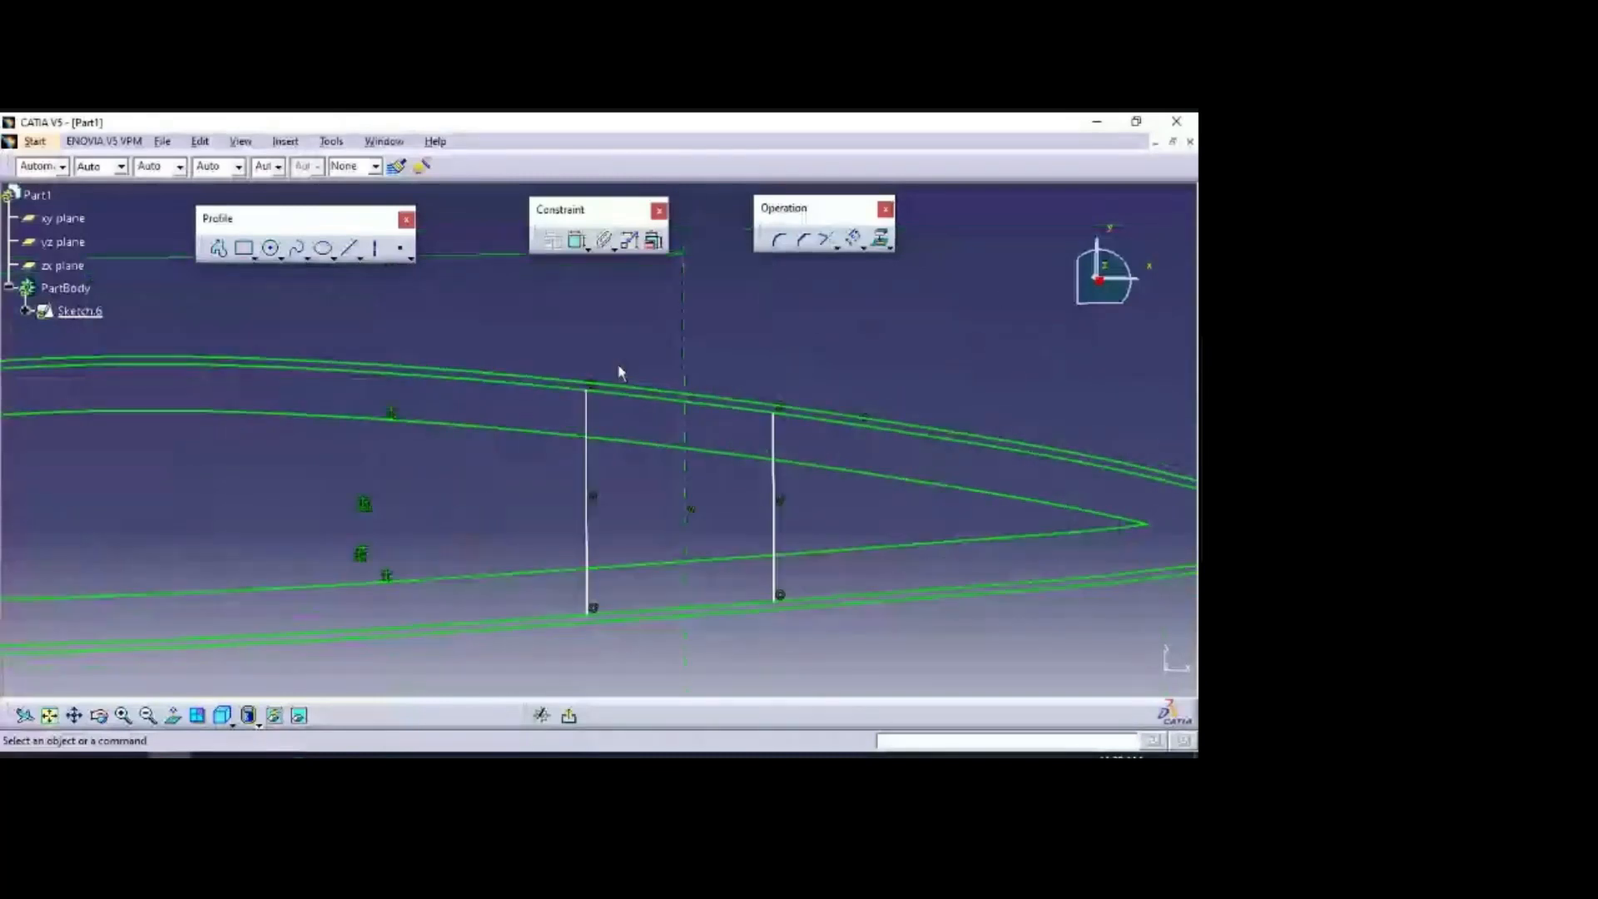
left_click(576, 241)
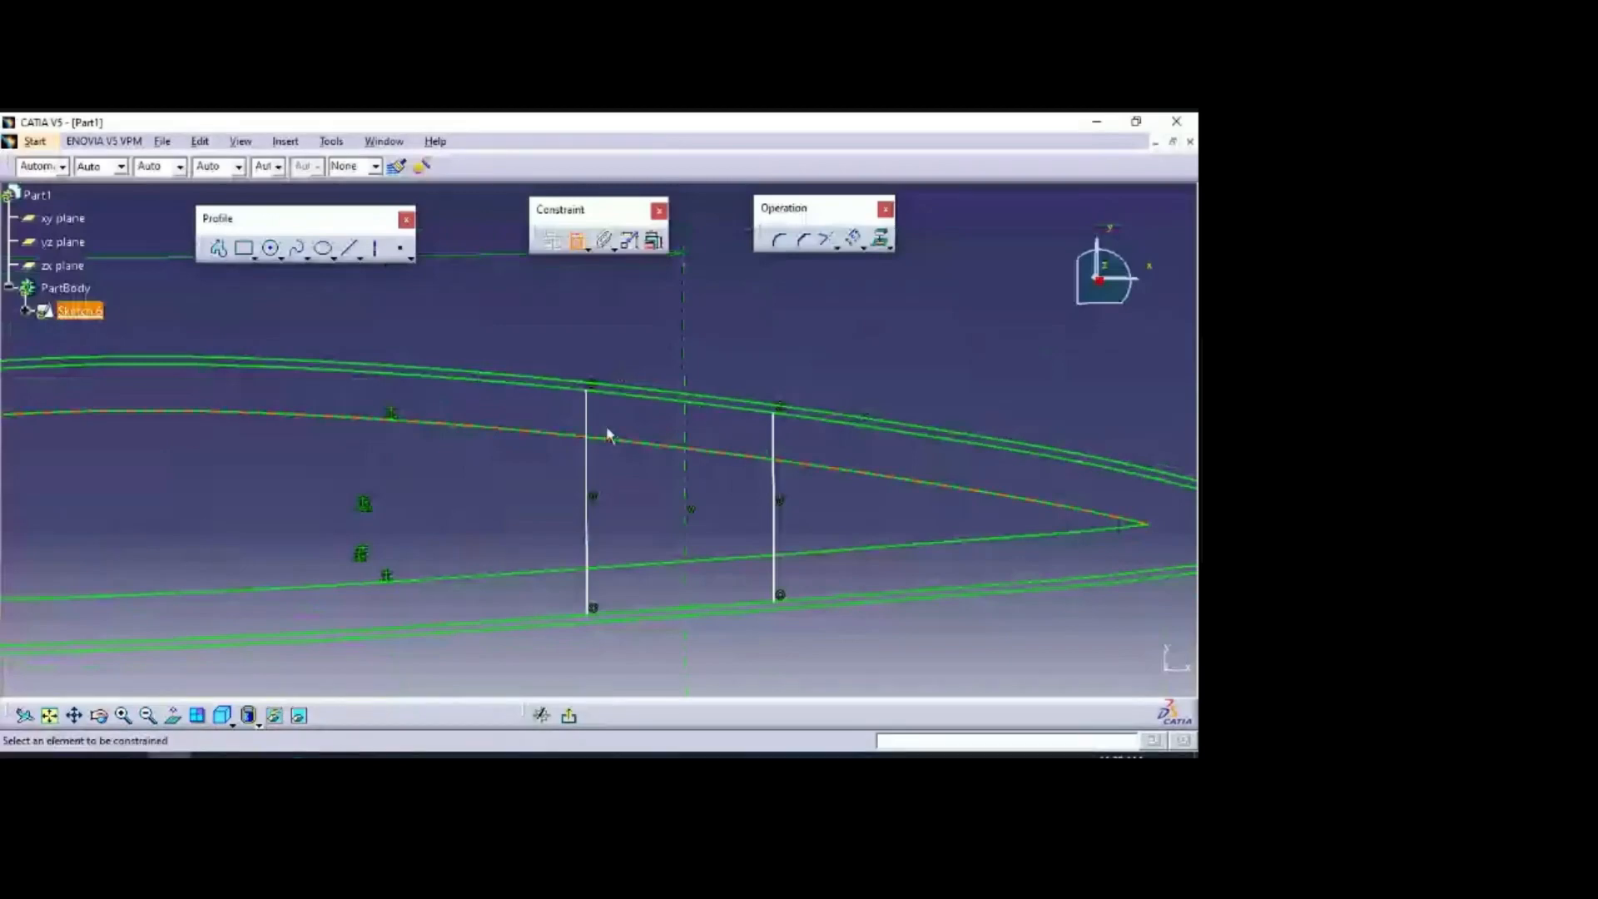
left_click(586, 435)
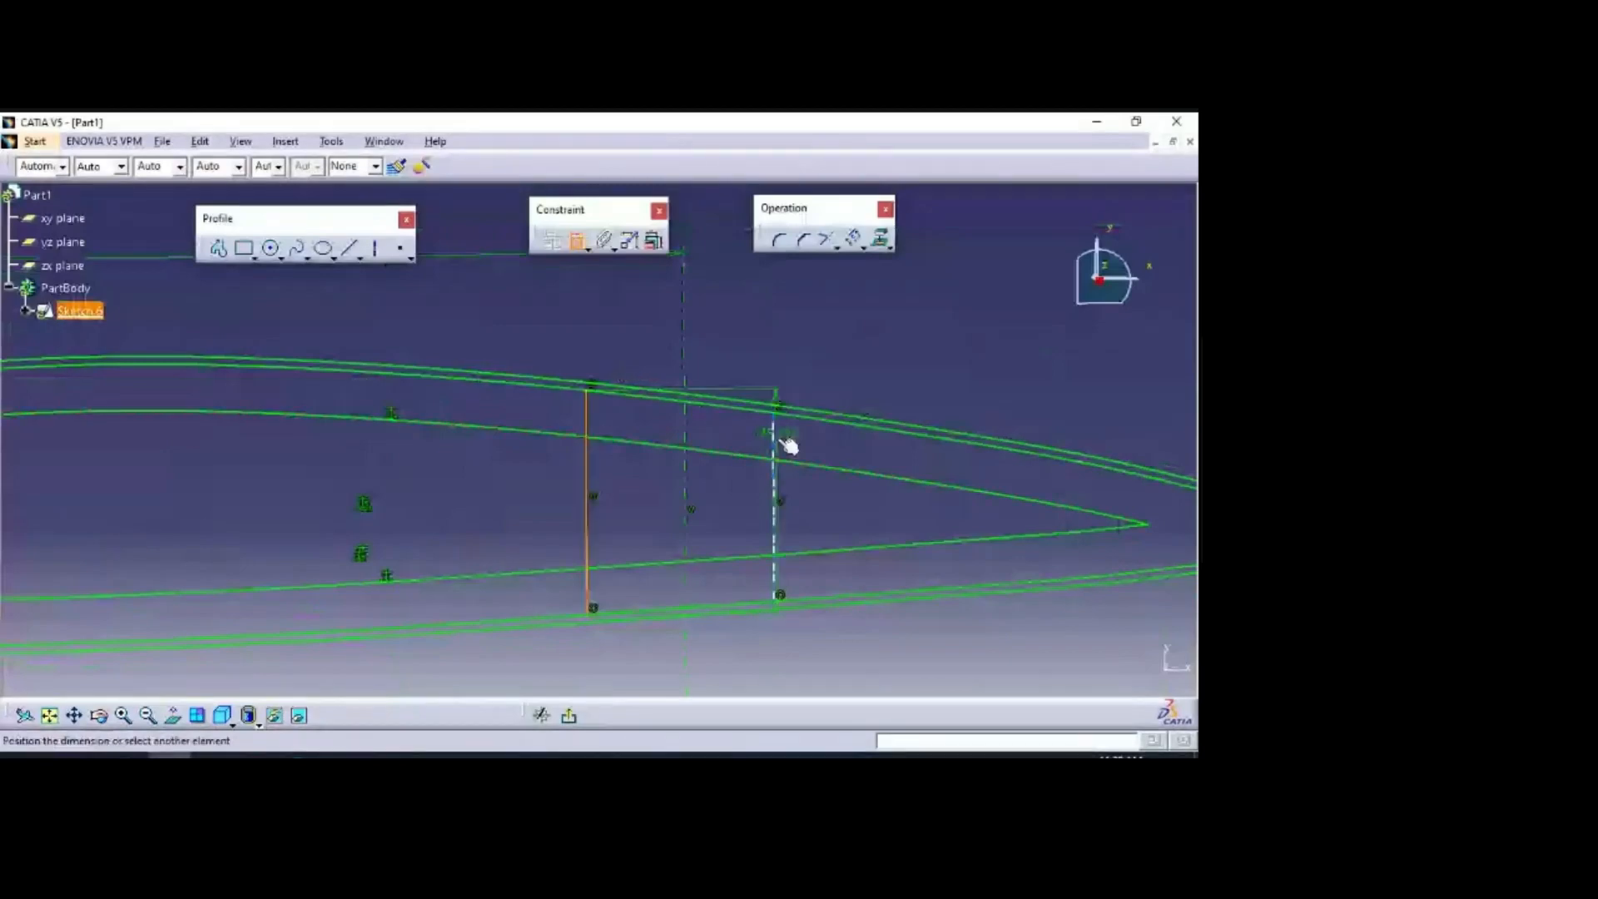
left_click(776, 444)
left_click(832, 313)
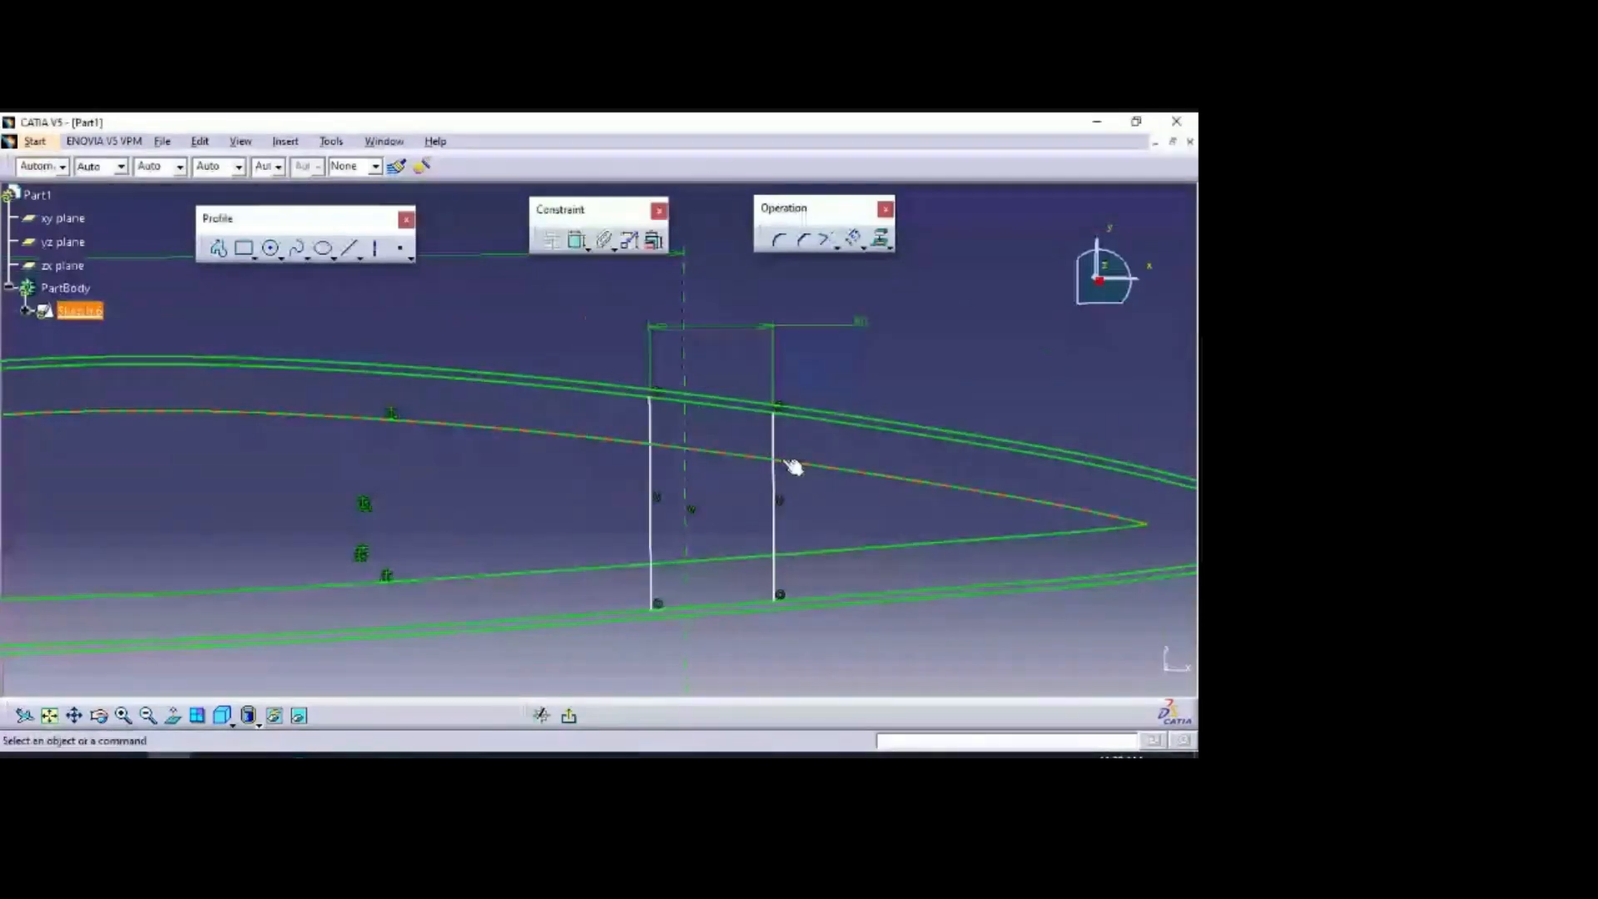
Step: Dimension the rearward vertical line of the rear pair from its dashed line and set the value to 40 mm
left_click(579, 243)
left_click(774, 443)
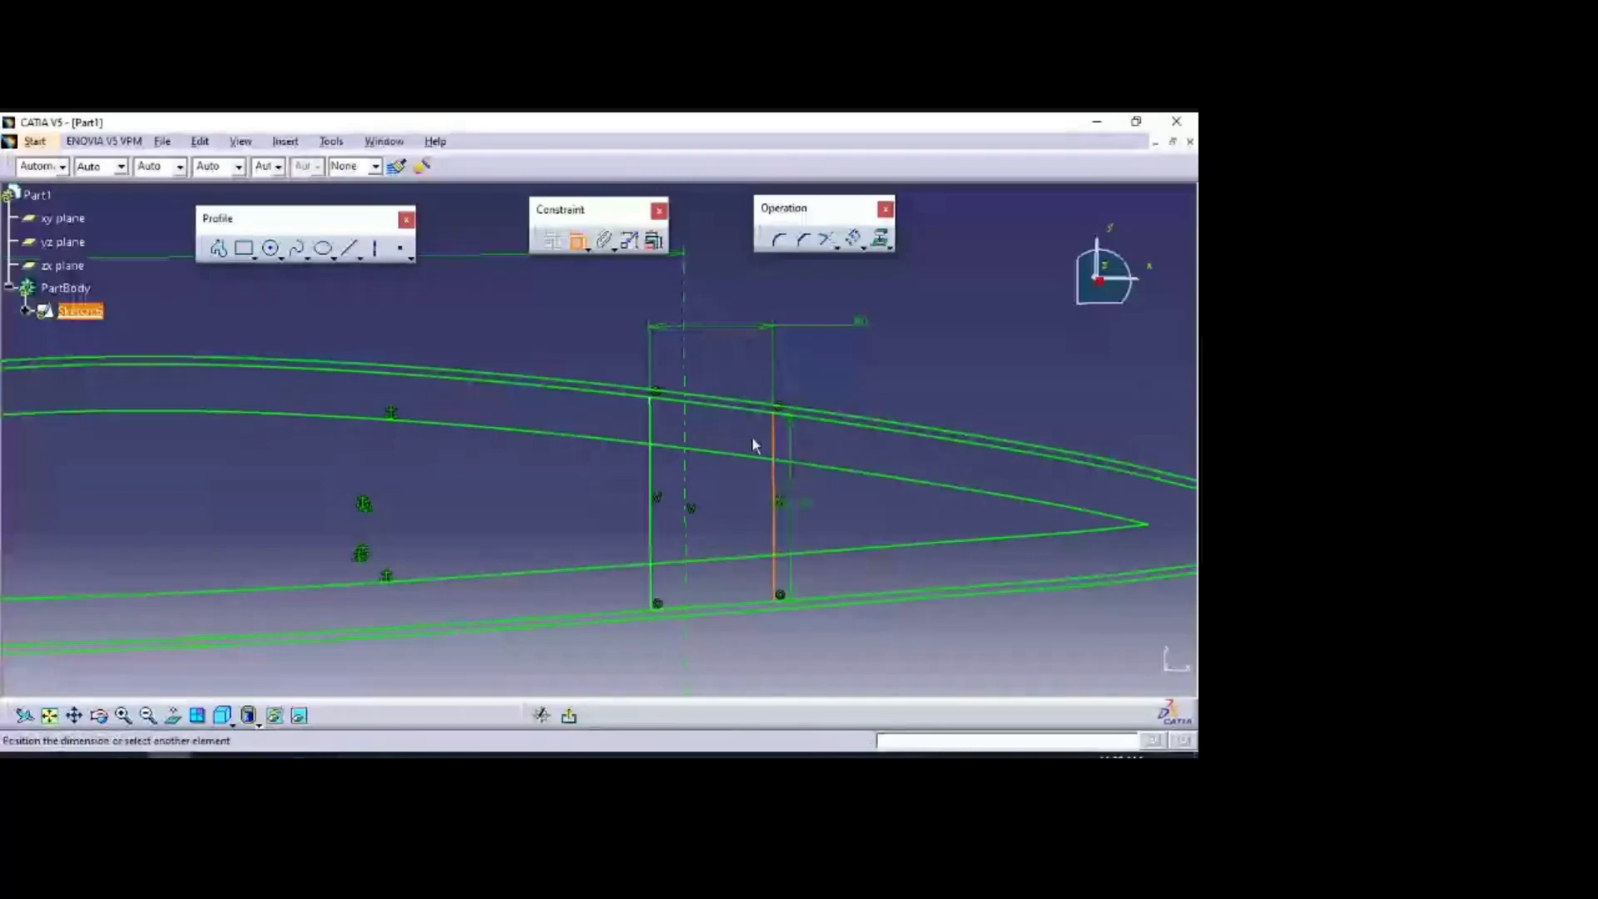
left_click(691, 426)
left_click(827, 365)
double_click(826, 364)
type("4")
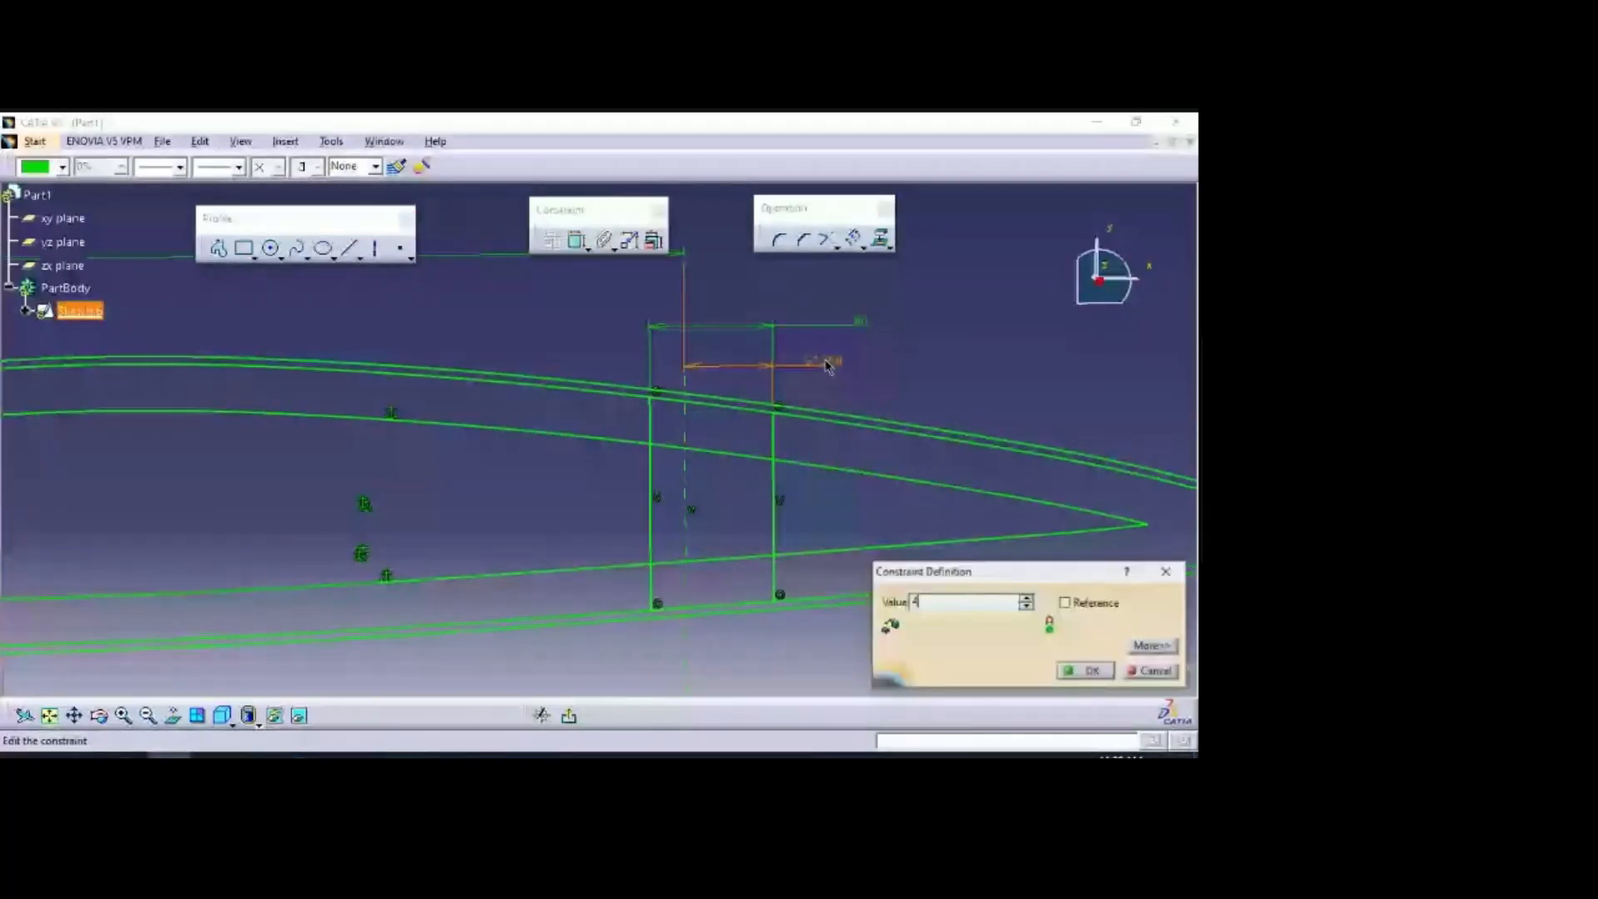
key("Return")
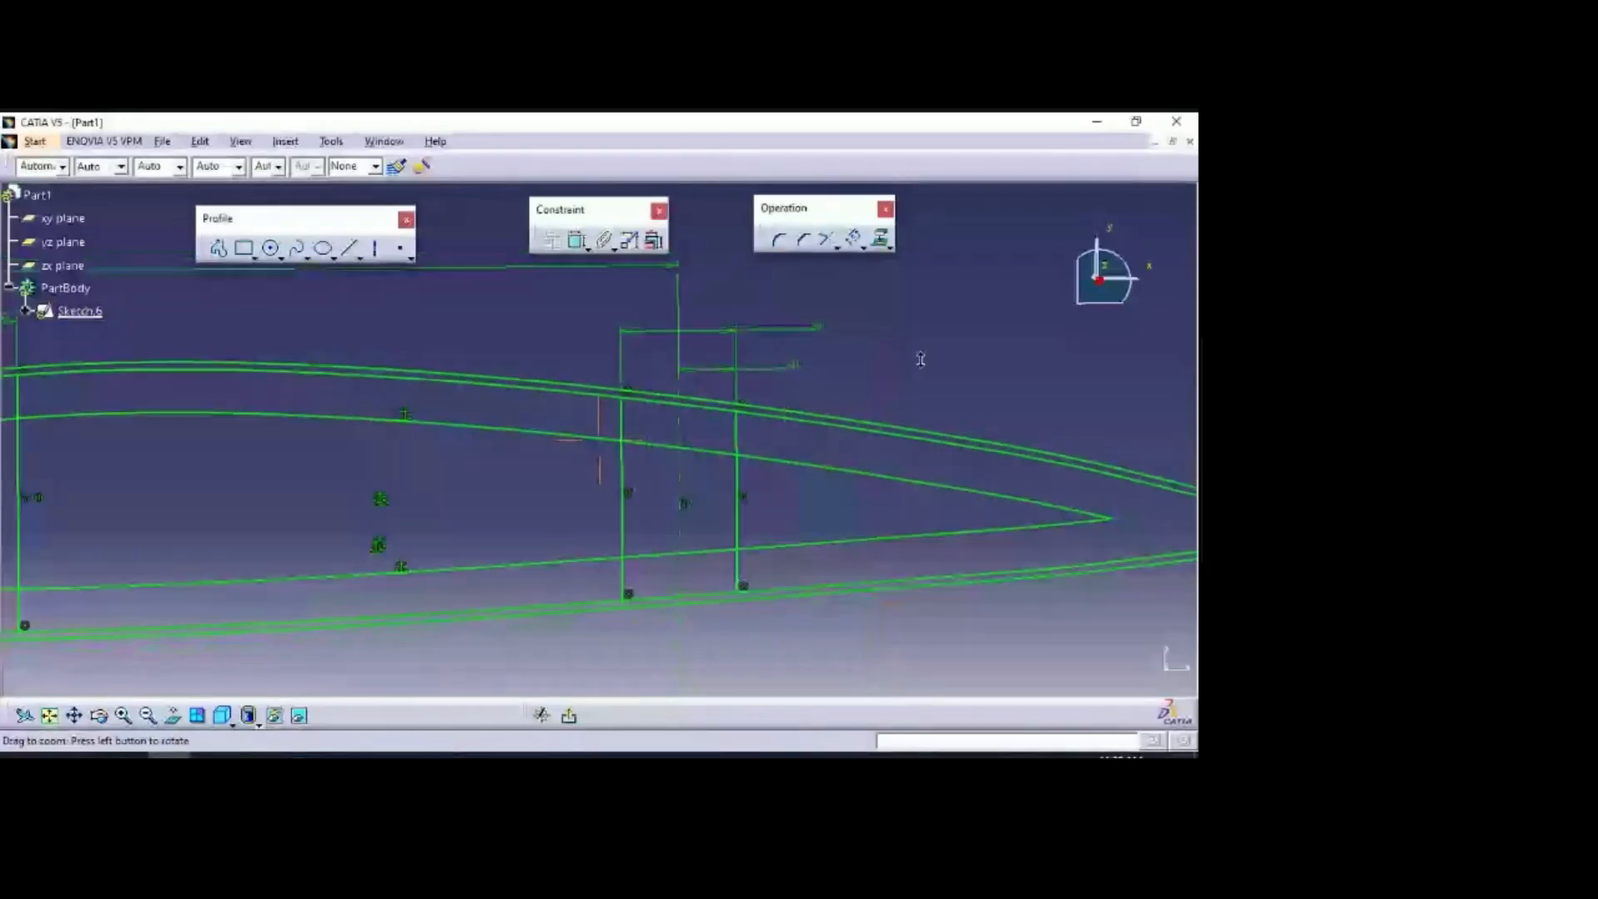
Step: Move the dimension between the front dashed line and its rearward vertical line to below the airfoil outline
middle_click_drag(920, 359, 920, 399)
double_click(263, 357)
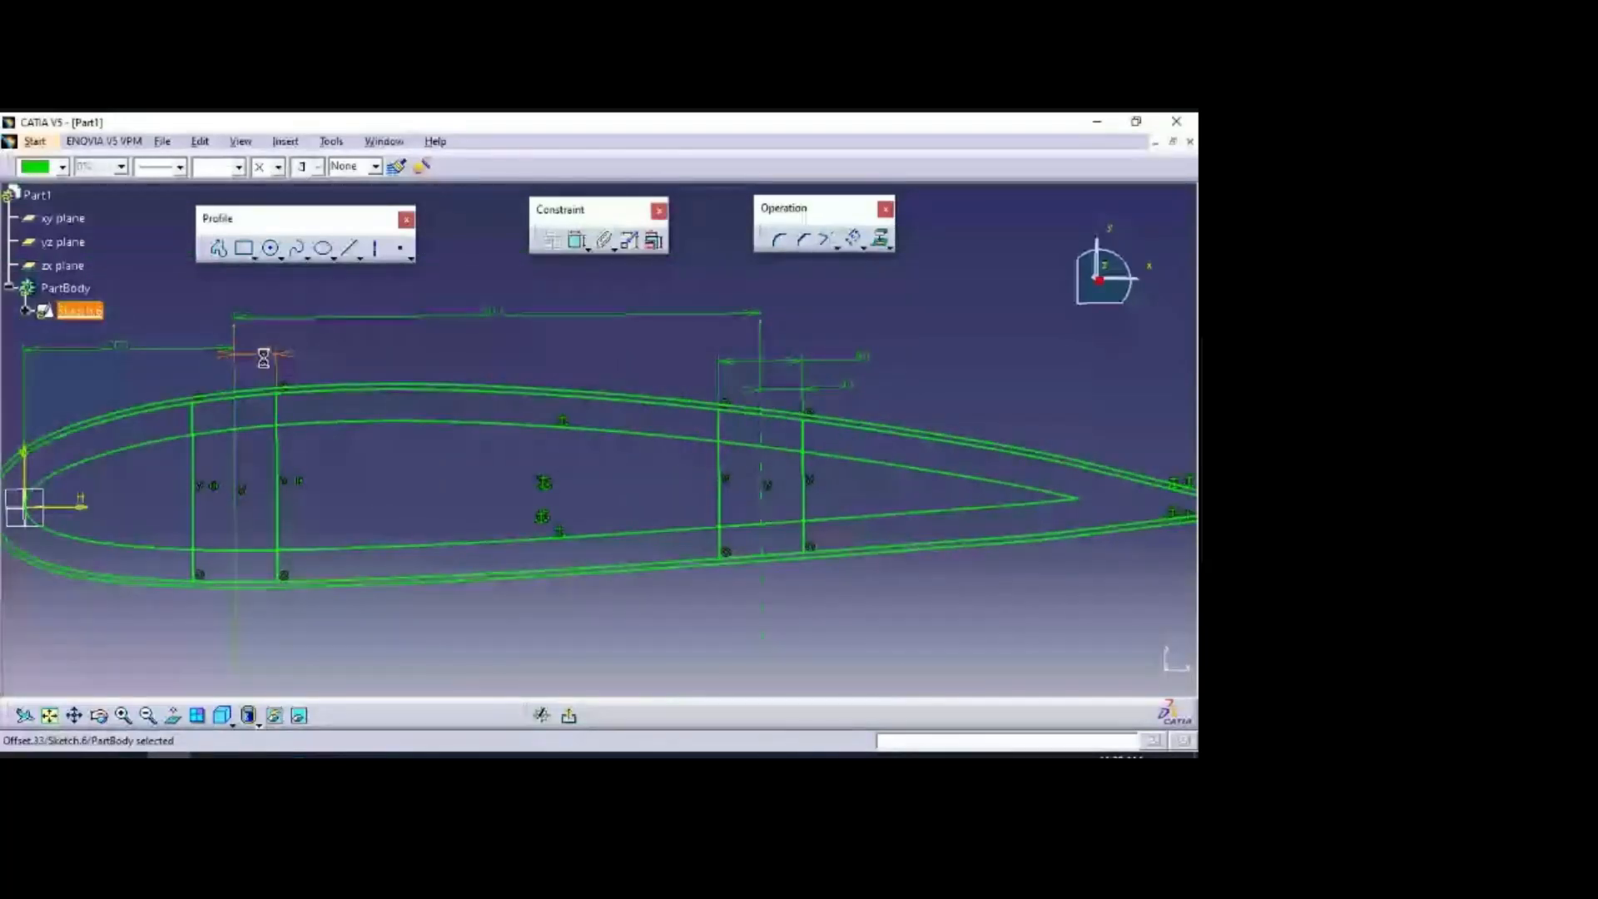
left_click_drag(284, 407, 307, 635)
left_click(358, 643)
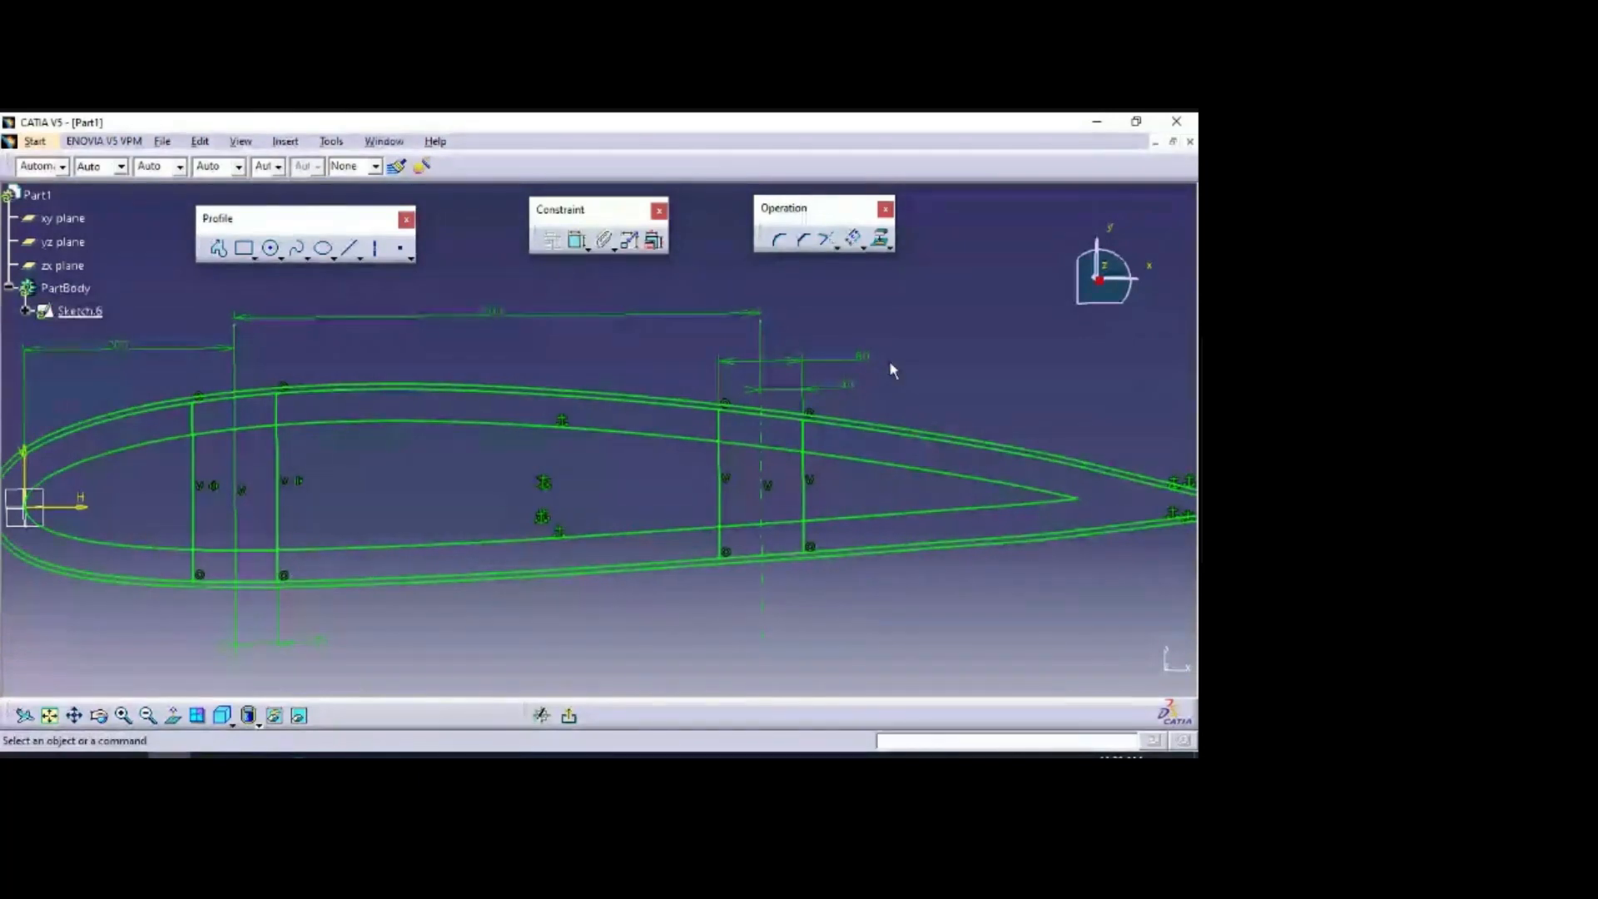
Step: Check the wing rib PDF drawing and return to CATIA to Quick Trim the upper and lower inner airfoil curves between the front vertical lines
middle_click_drag(956, 360, 1027, 353)
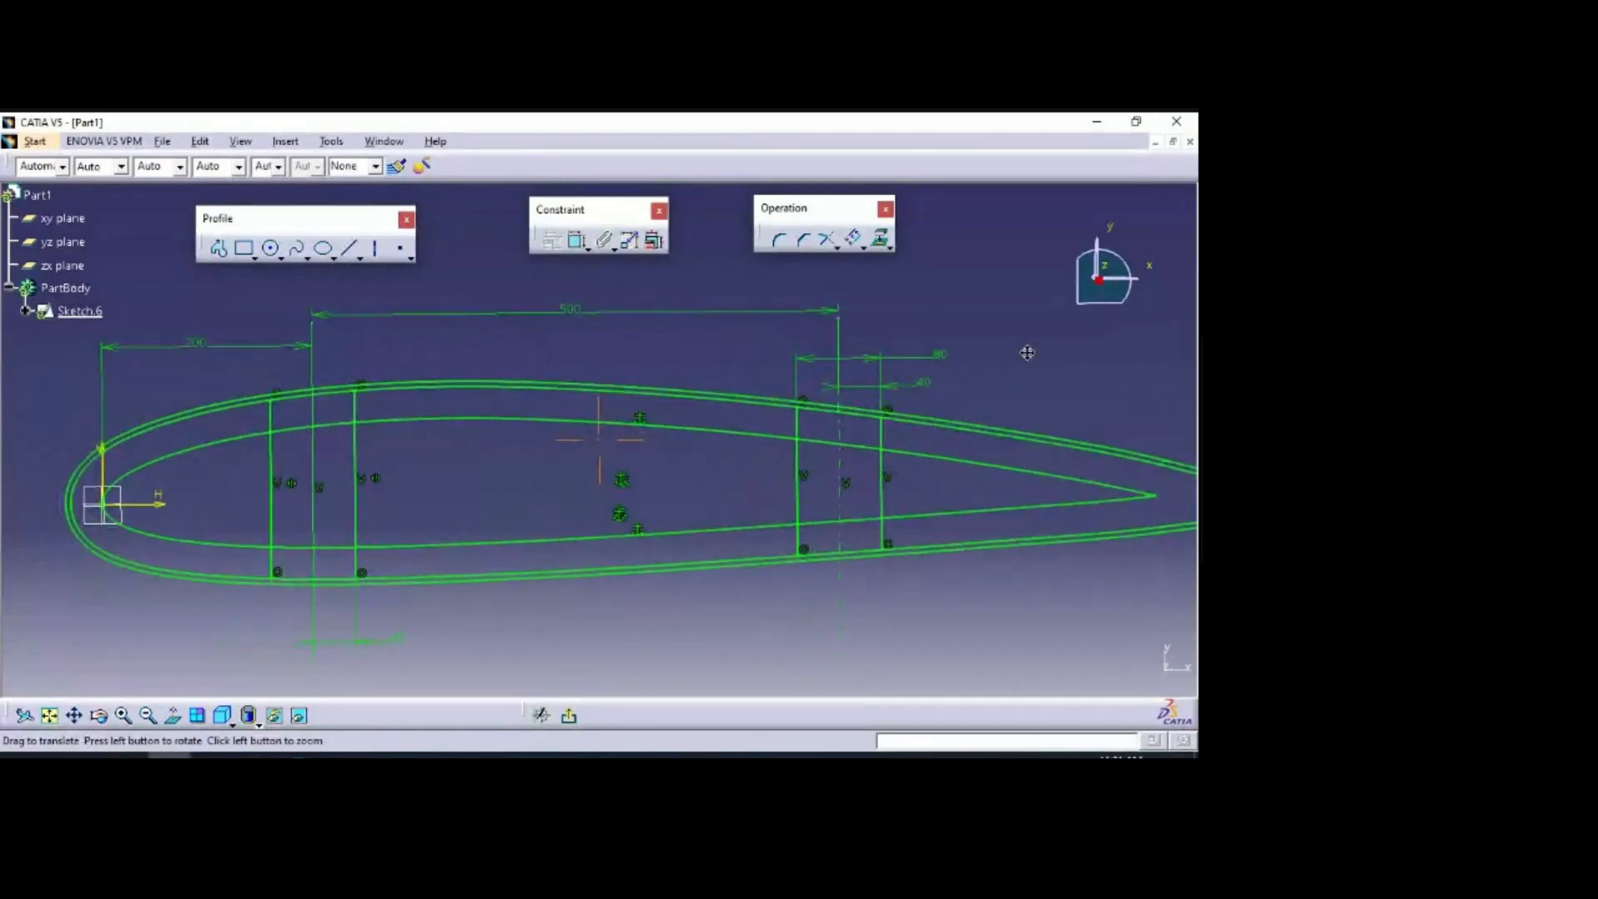
middle_click_drag(1027, 353, 1034, 349)
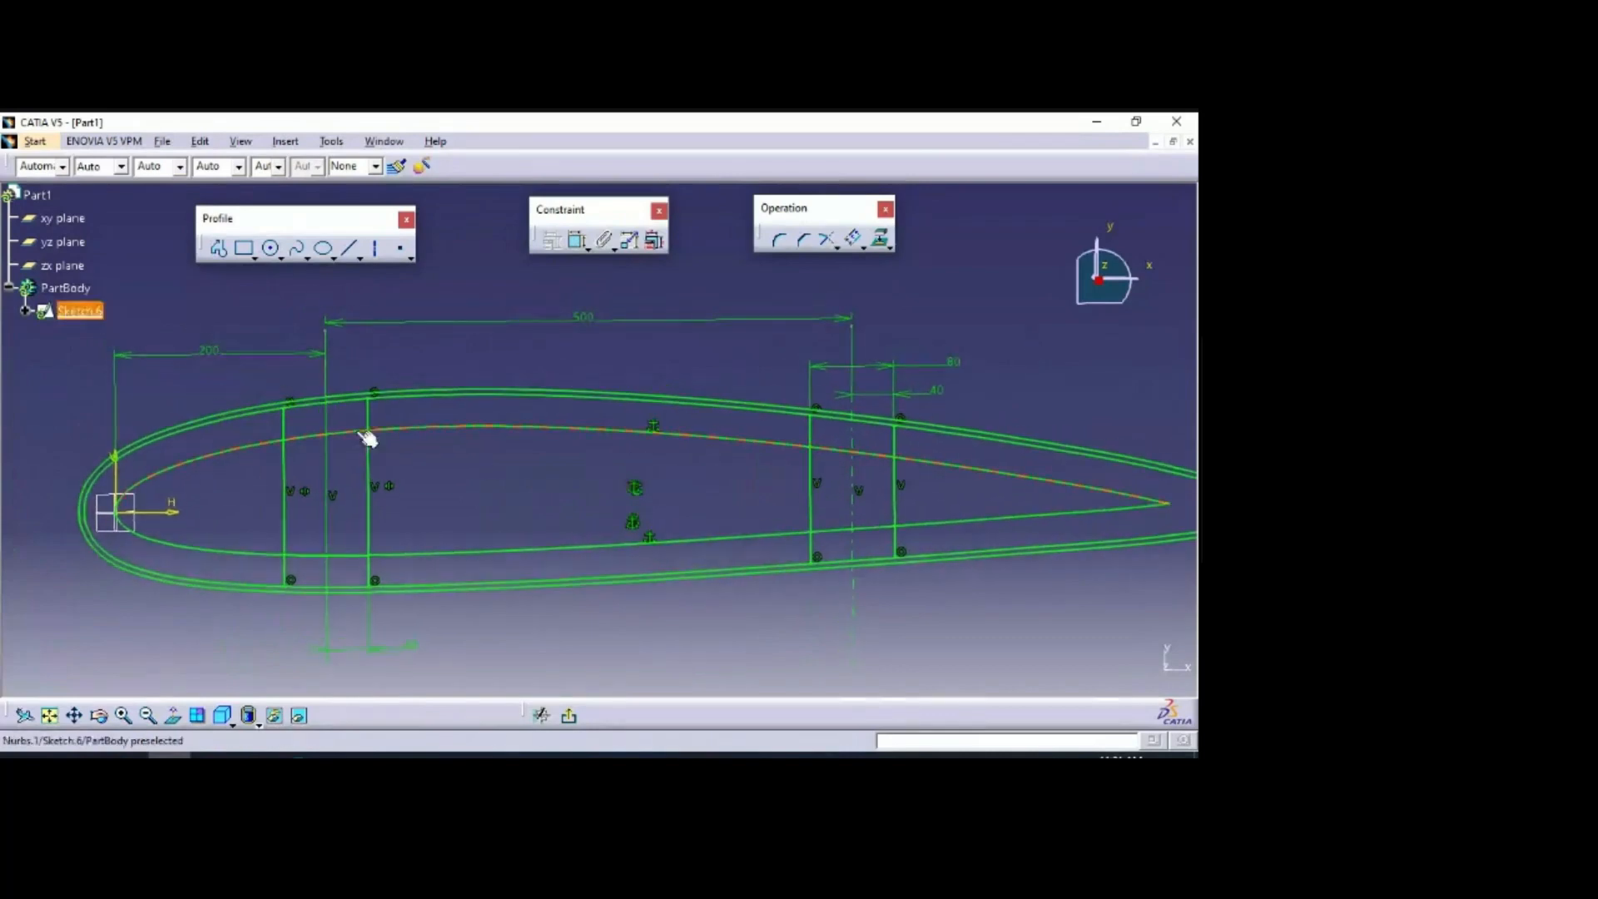
middle_click_drag(460, 483, 453, 452)
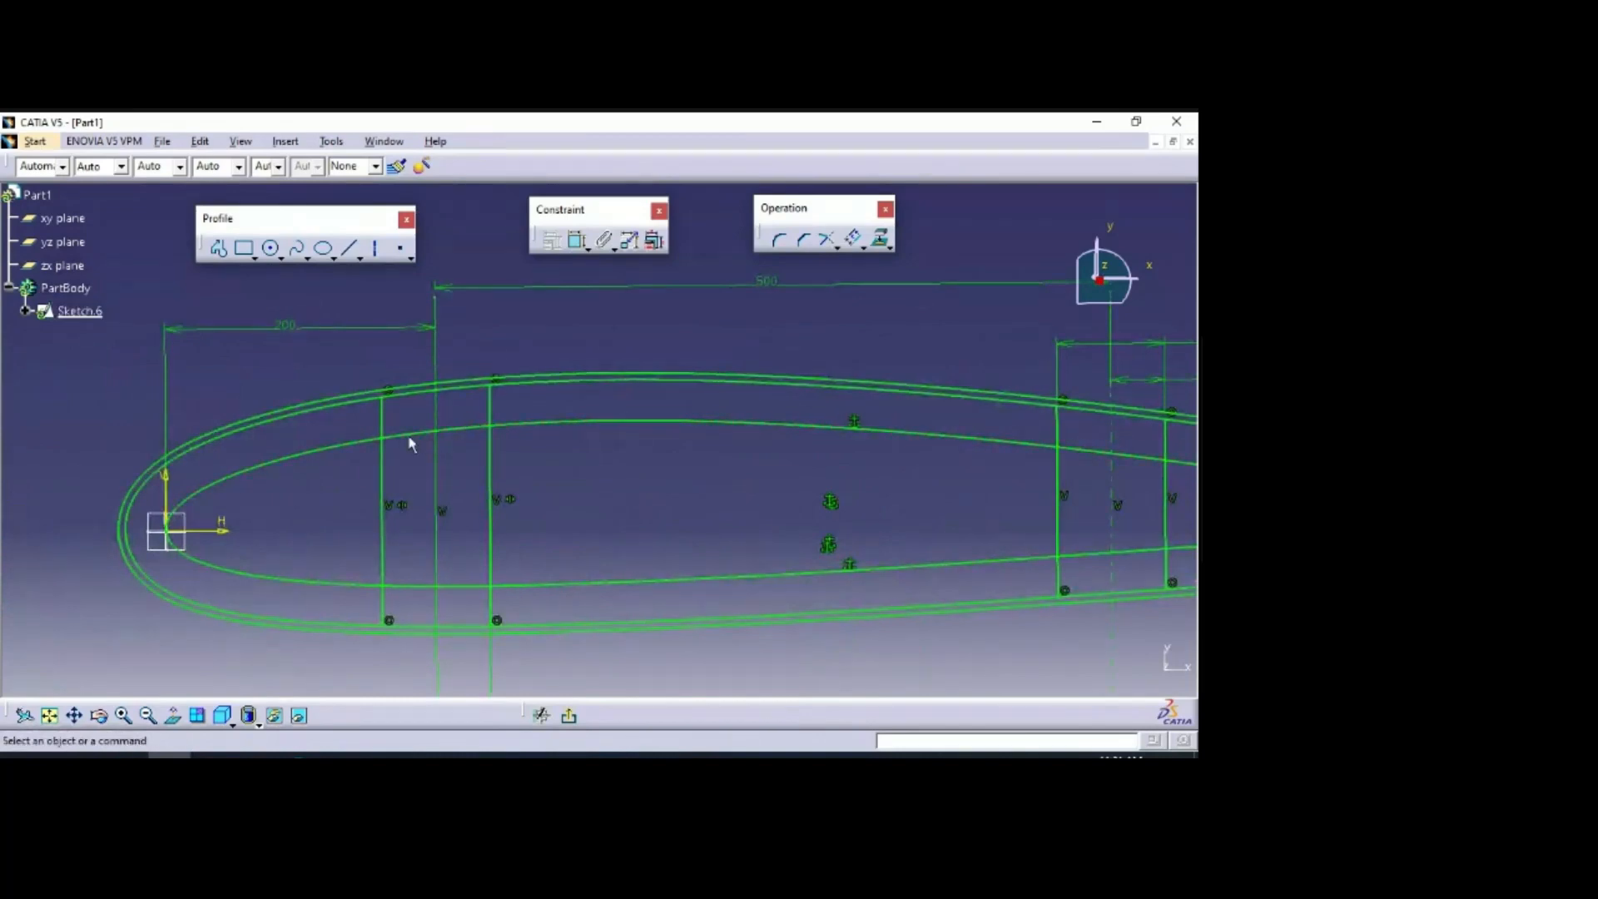
left_click(318, 753)
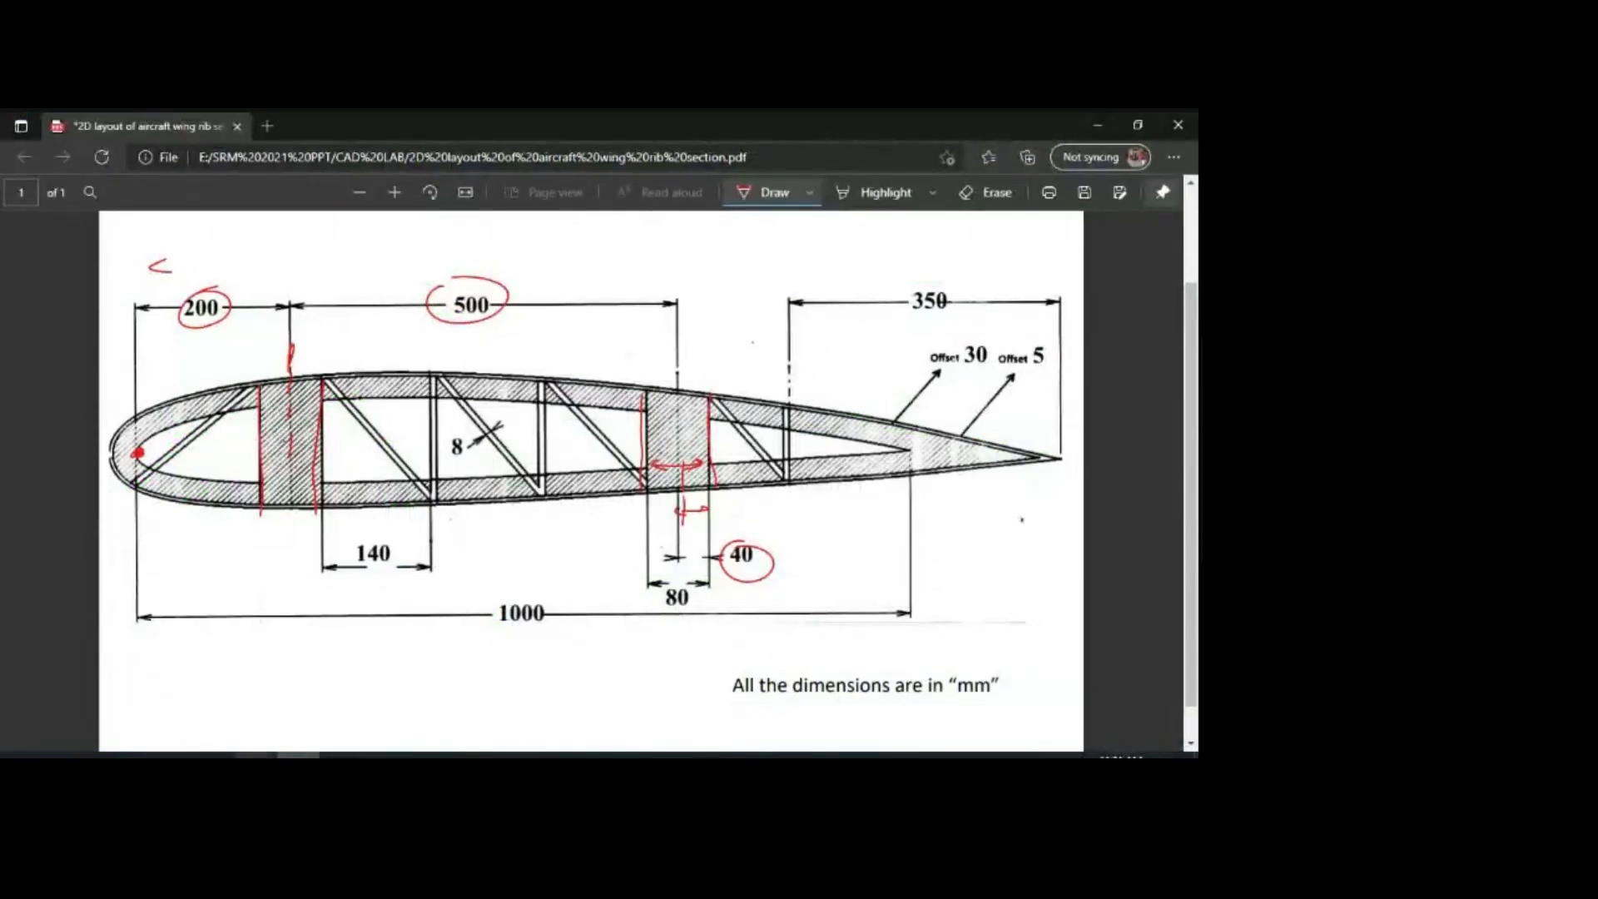
left_click(169, 753)
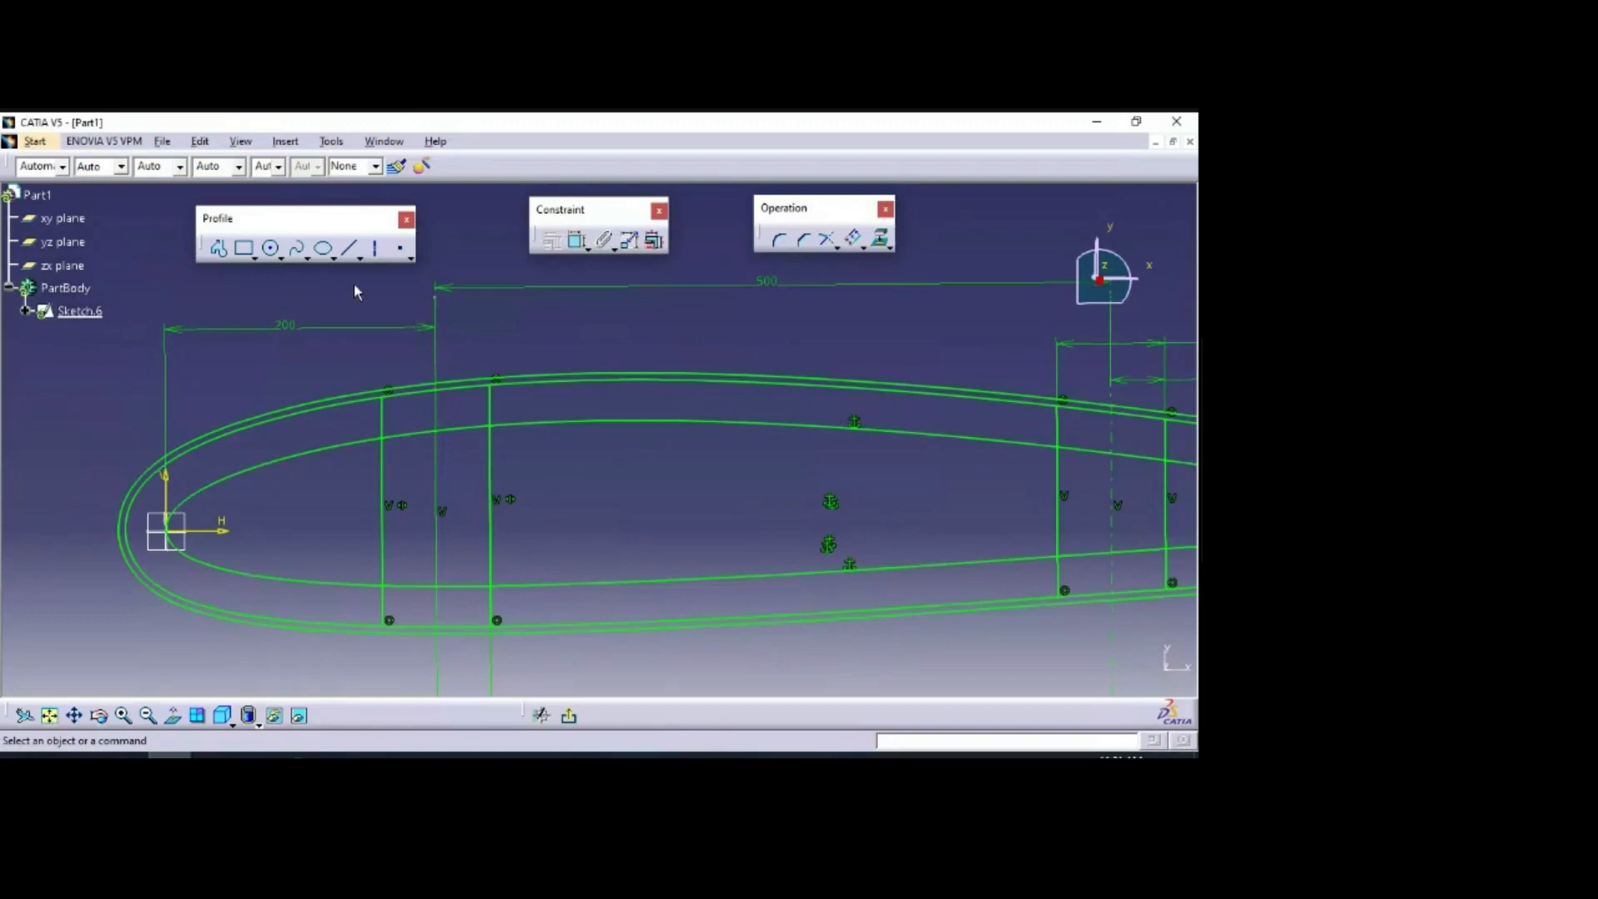
left_click(838, 245)
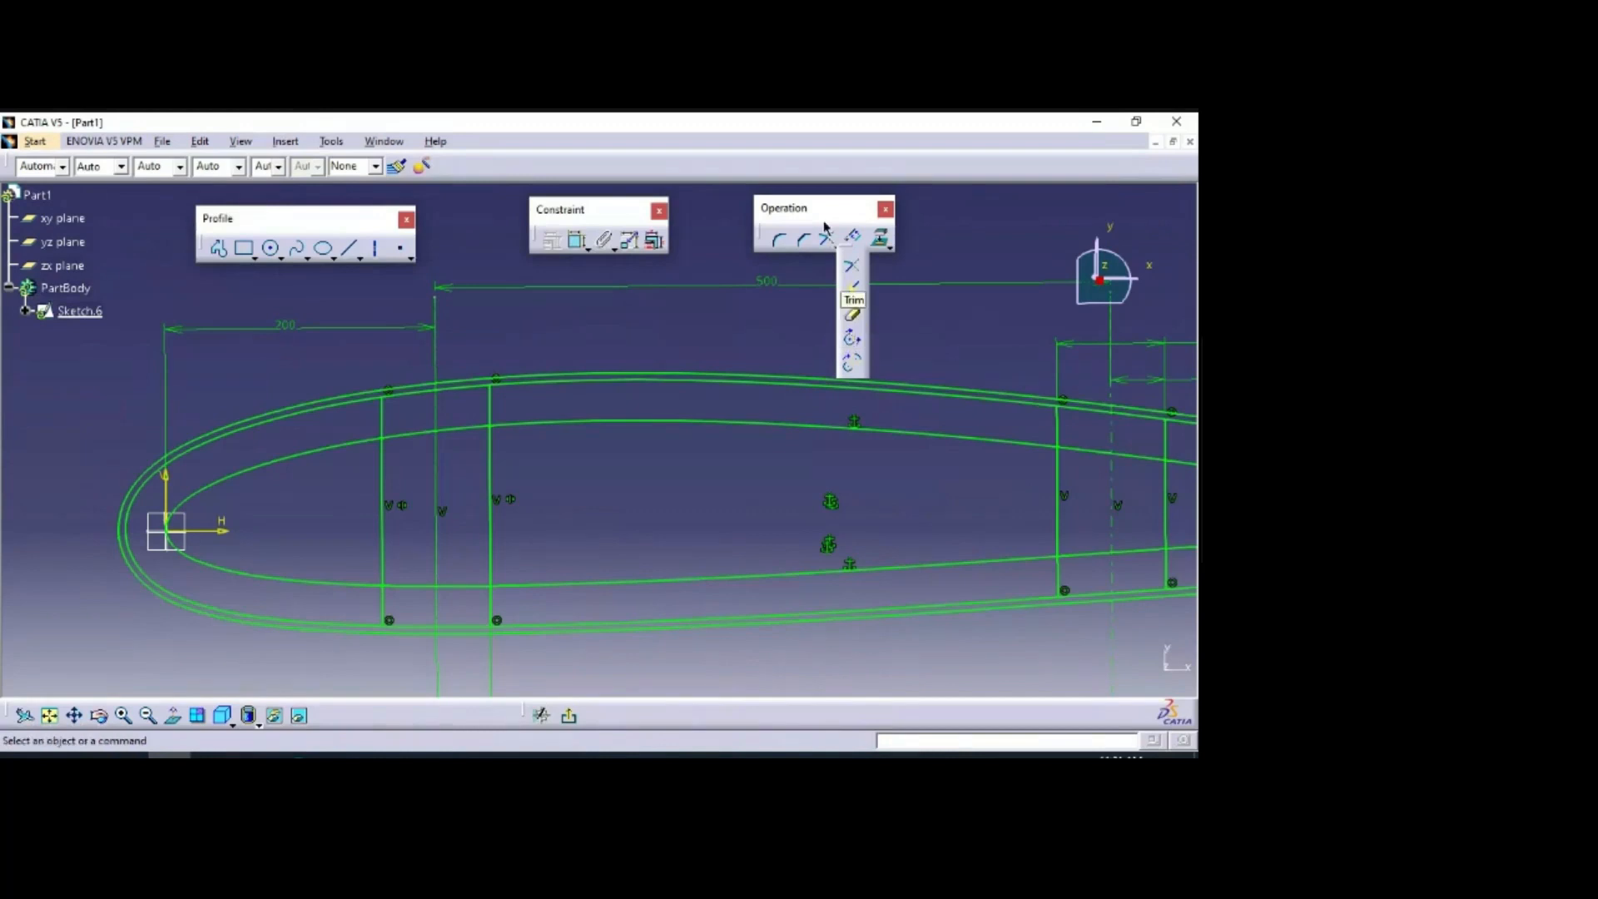
left_click(853, 318)
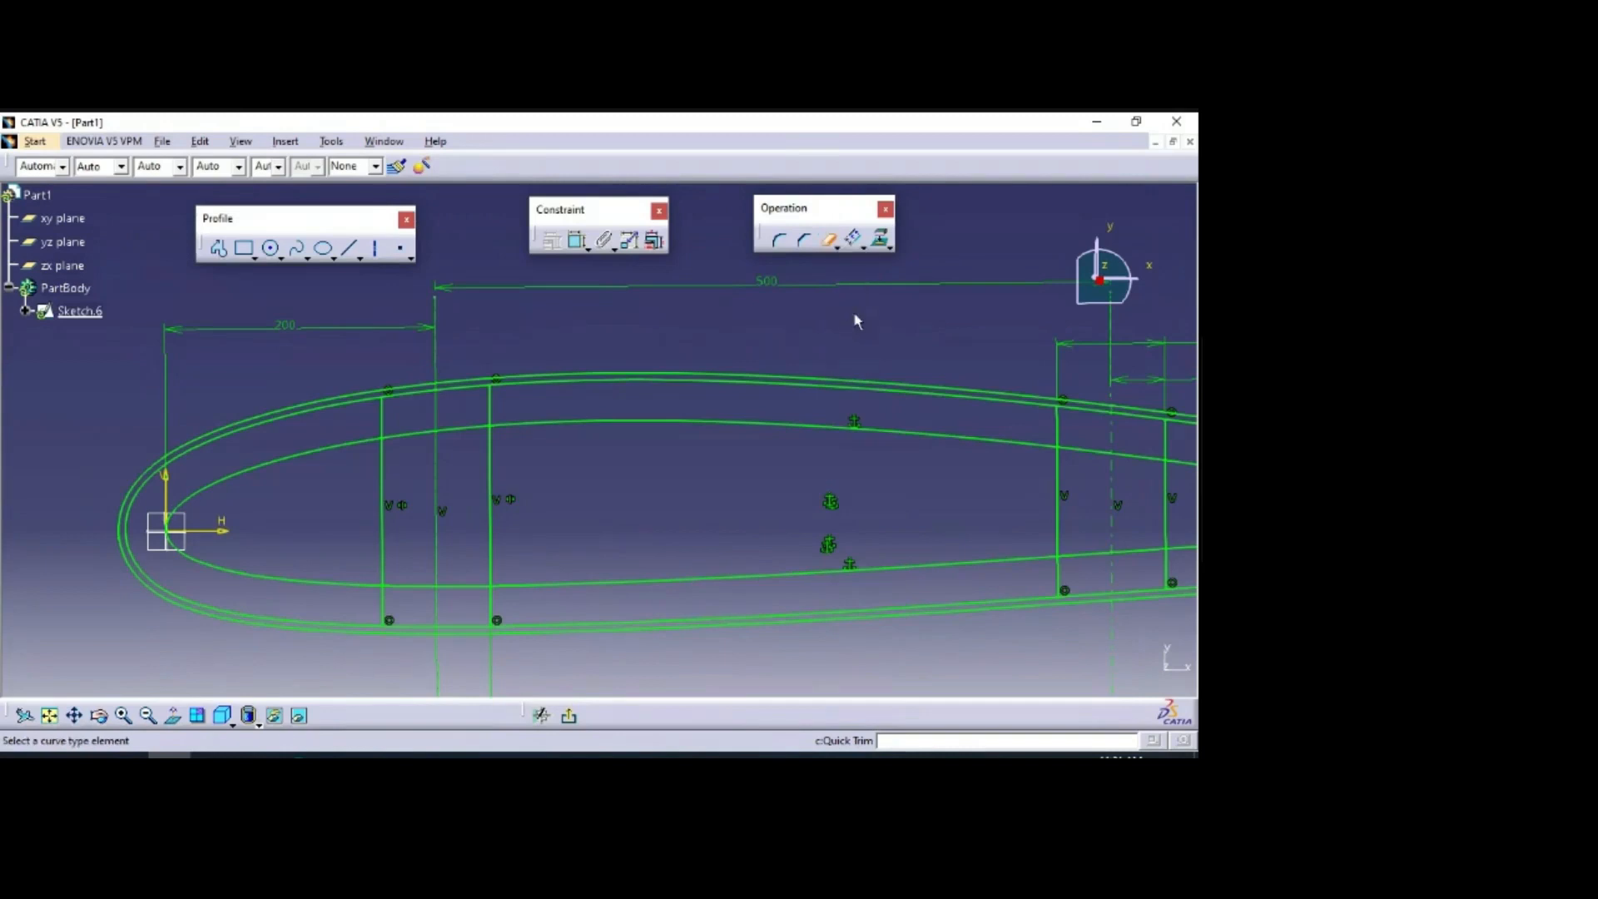
left_click(410, 431)
left_click(481, 431)
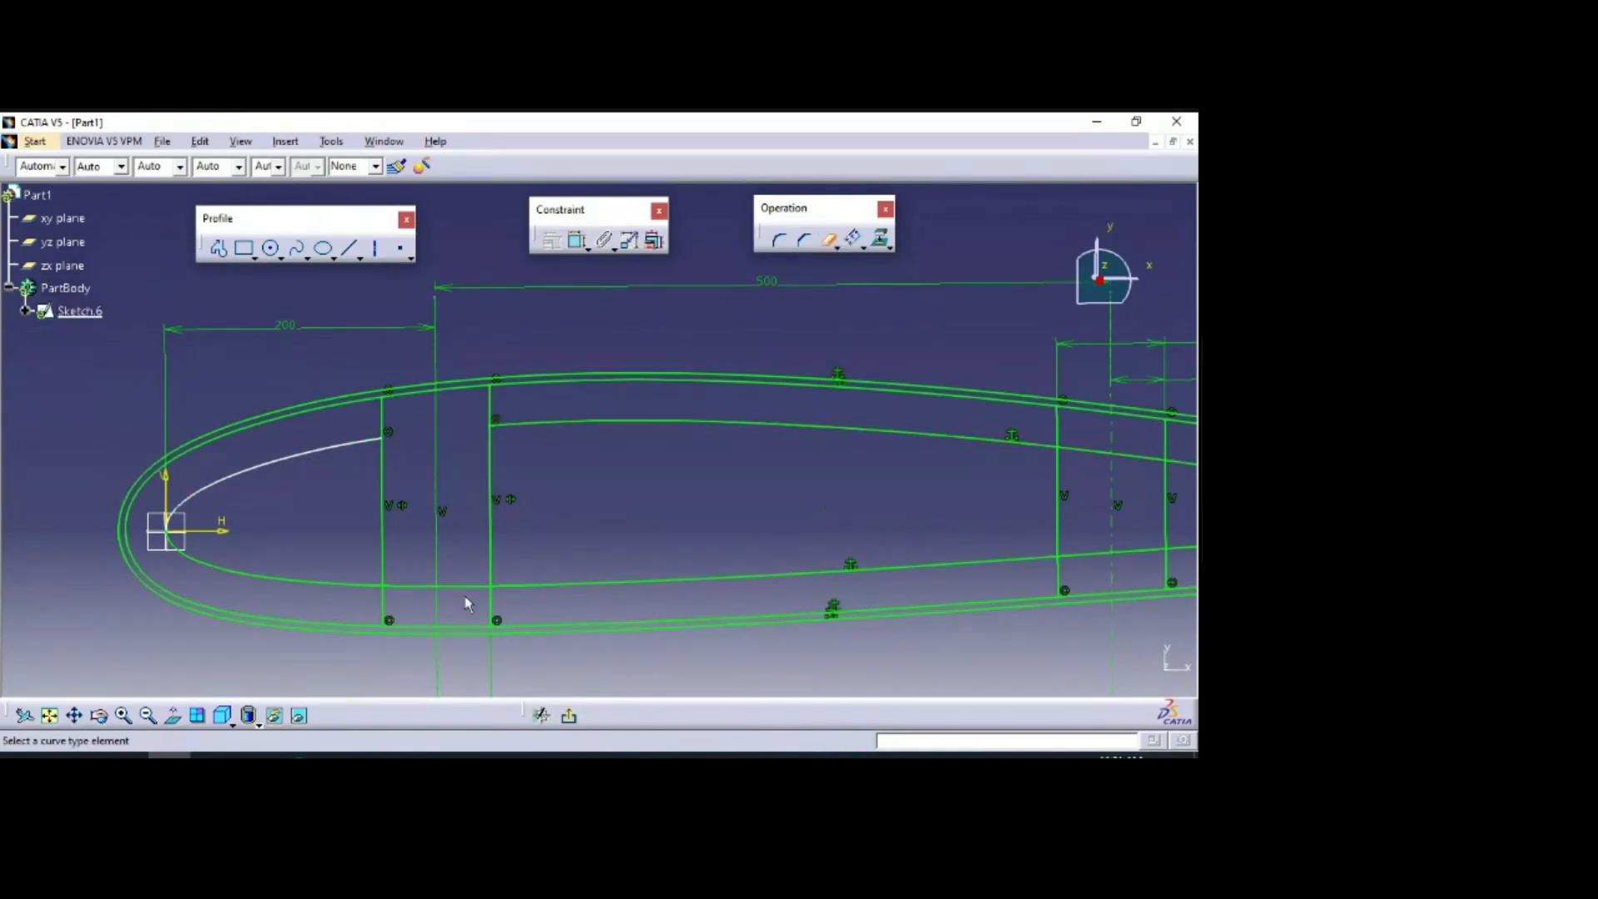
left_click(469, 585)
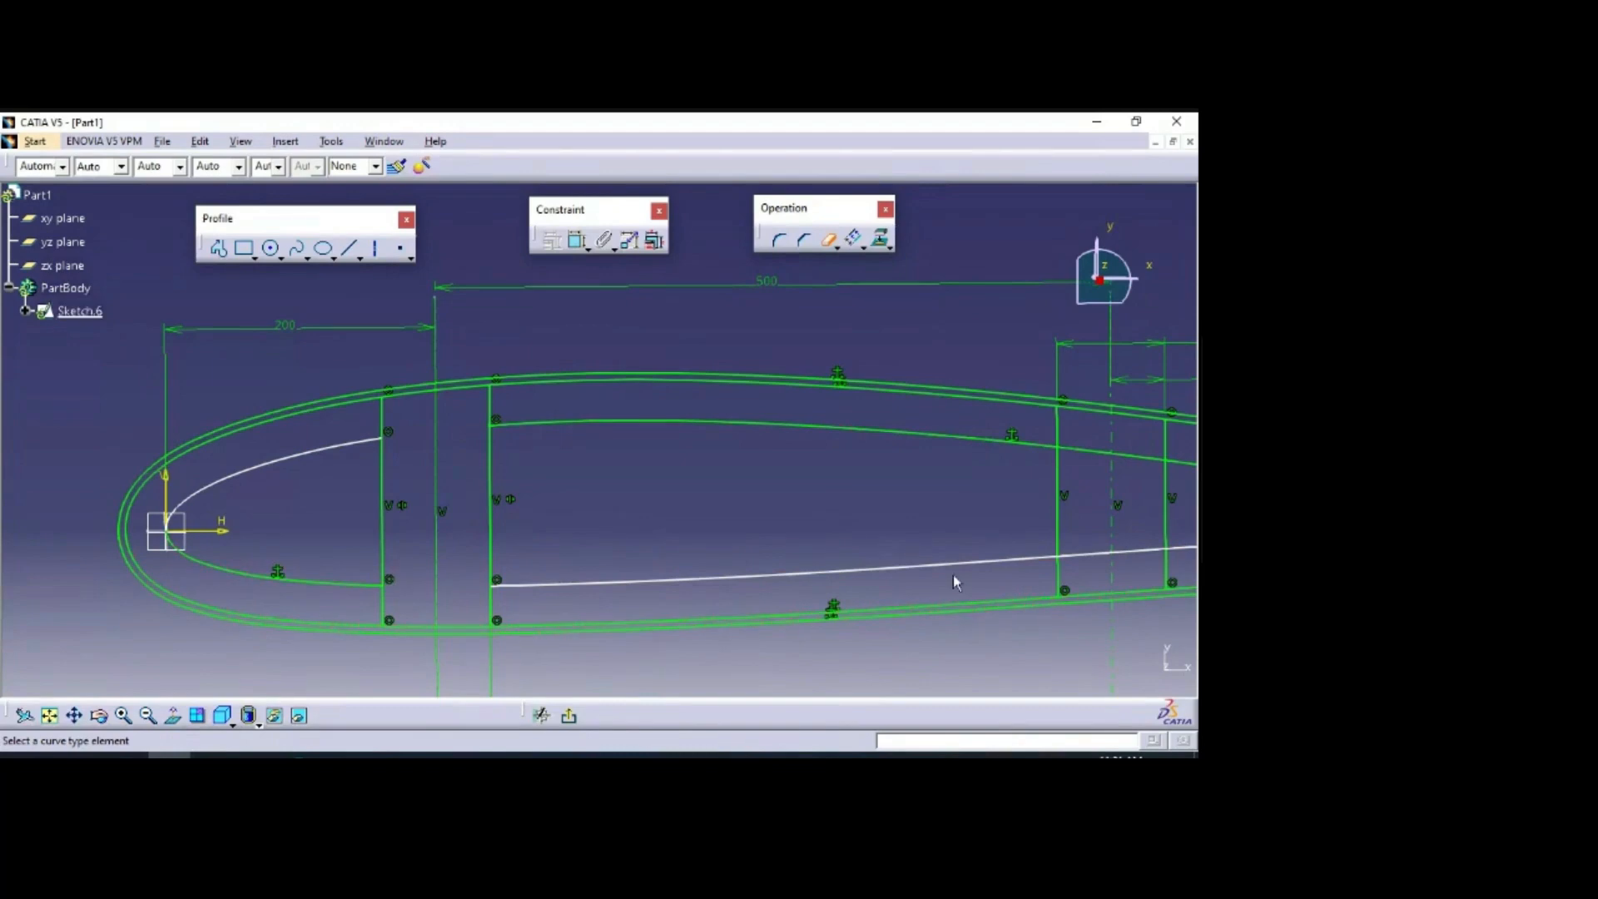
Step: Quick Trim the upper and lower inner airfoil curves between the two rear vertical lines, and leave the Quick Trim command
left_click(1085, 554)
left_click(1152, 555)
left_click(1137, 455)
left_click(1083, 450)
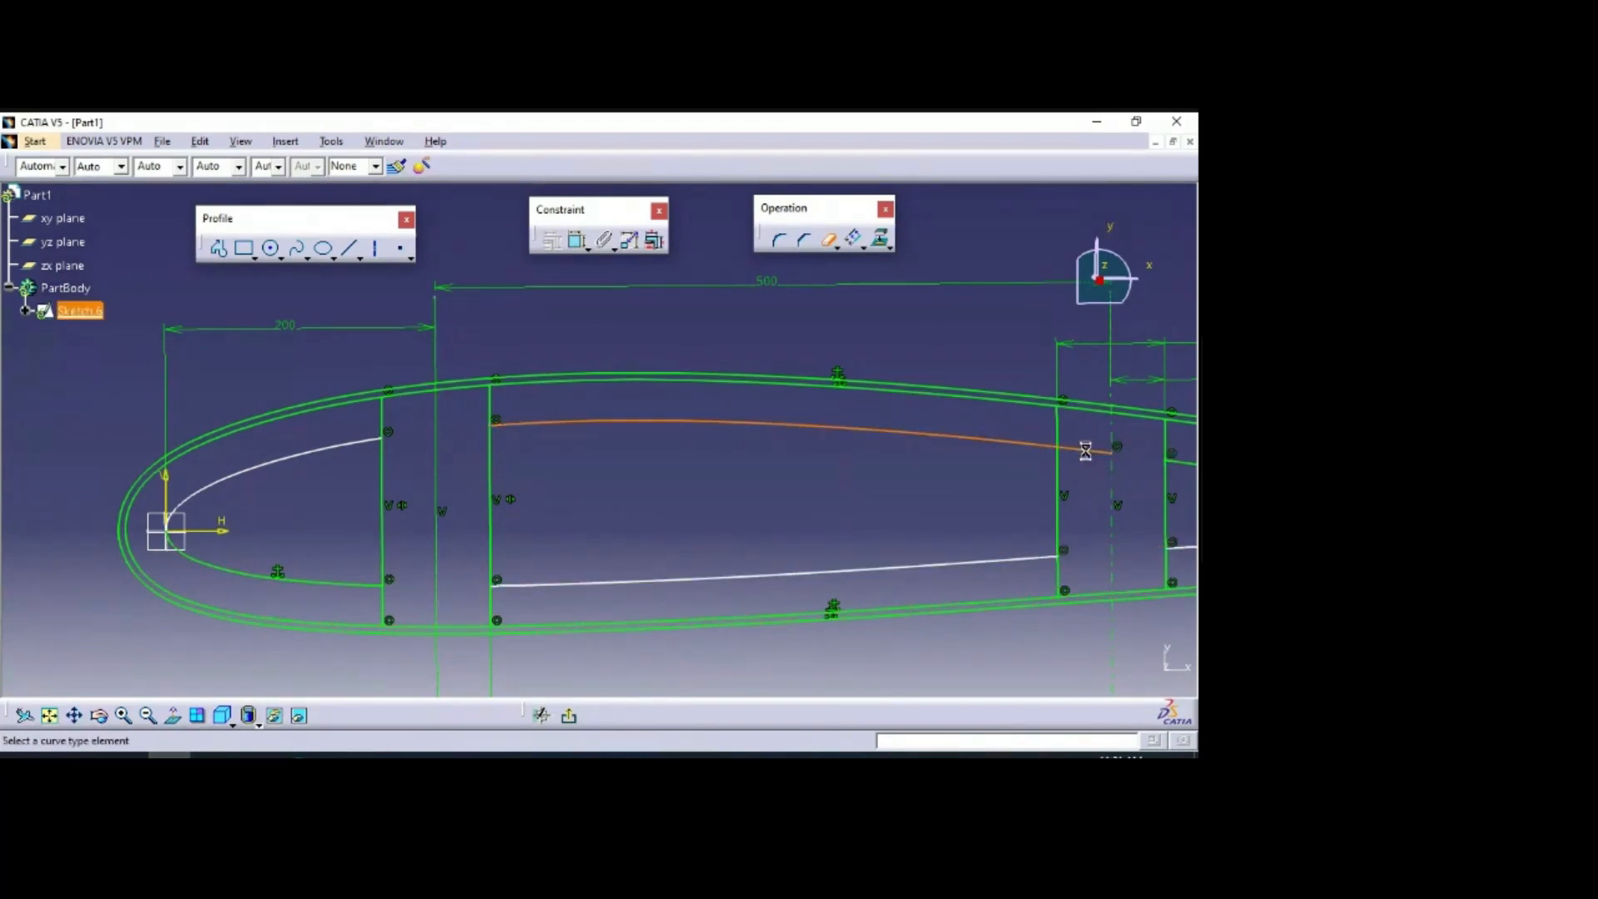
left_click(828, 239)
middle_click_drag(836, 328, 734, 317)
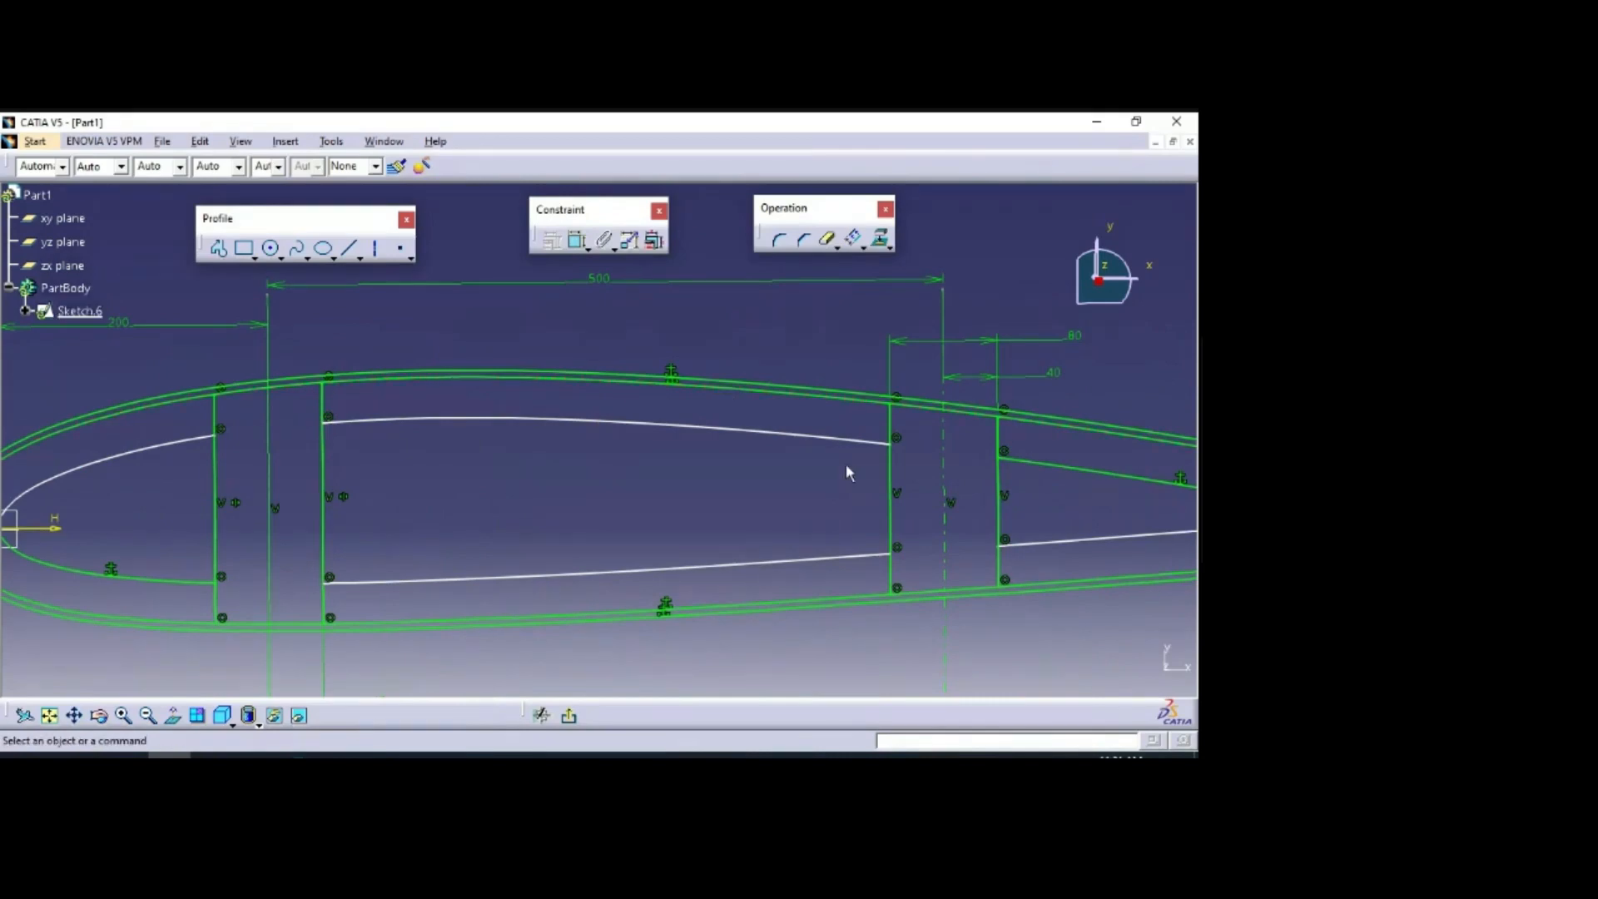
Step: Apply a Fix constraint to the four unfixed inner airfoil segments: the upper nose curve, both middle curves and the lower rear curve
middle_click_drag(588, 323, 642, 334)
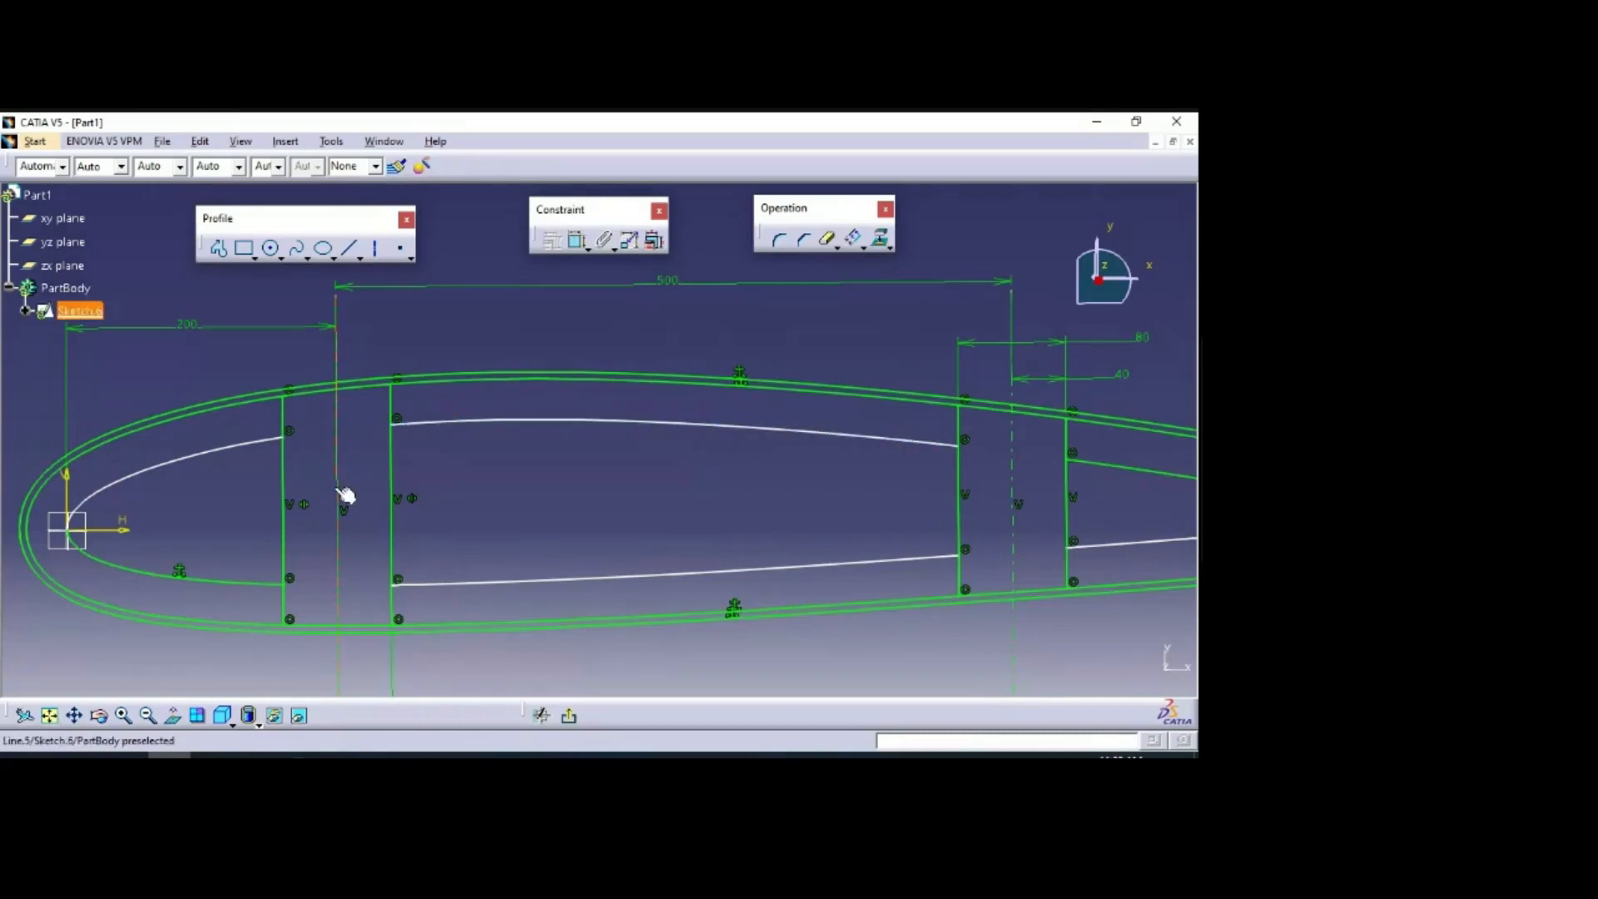
left_click(237, 445)
left_click(503, 420, "ctrl")
left_click(622, 587, "ctrl")
middle_click_drag(749, 497, 688, 491)
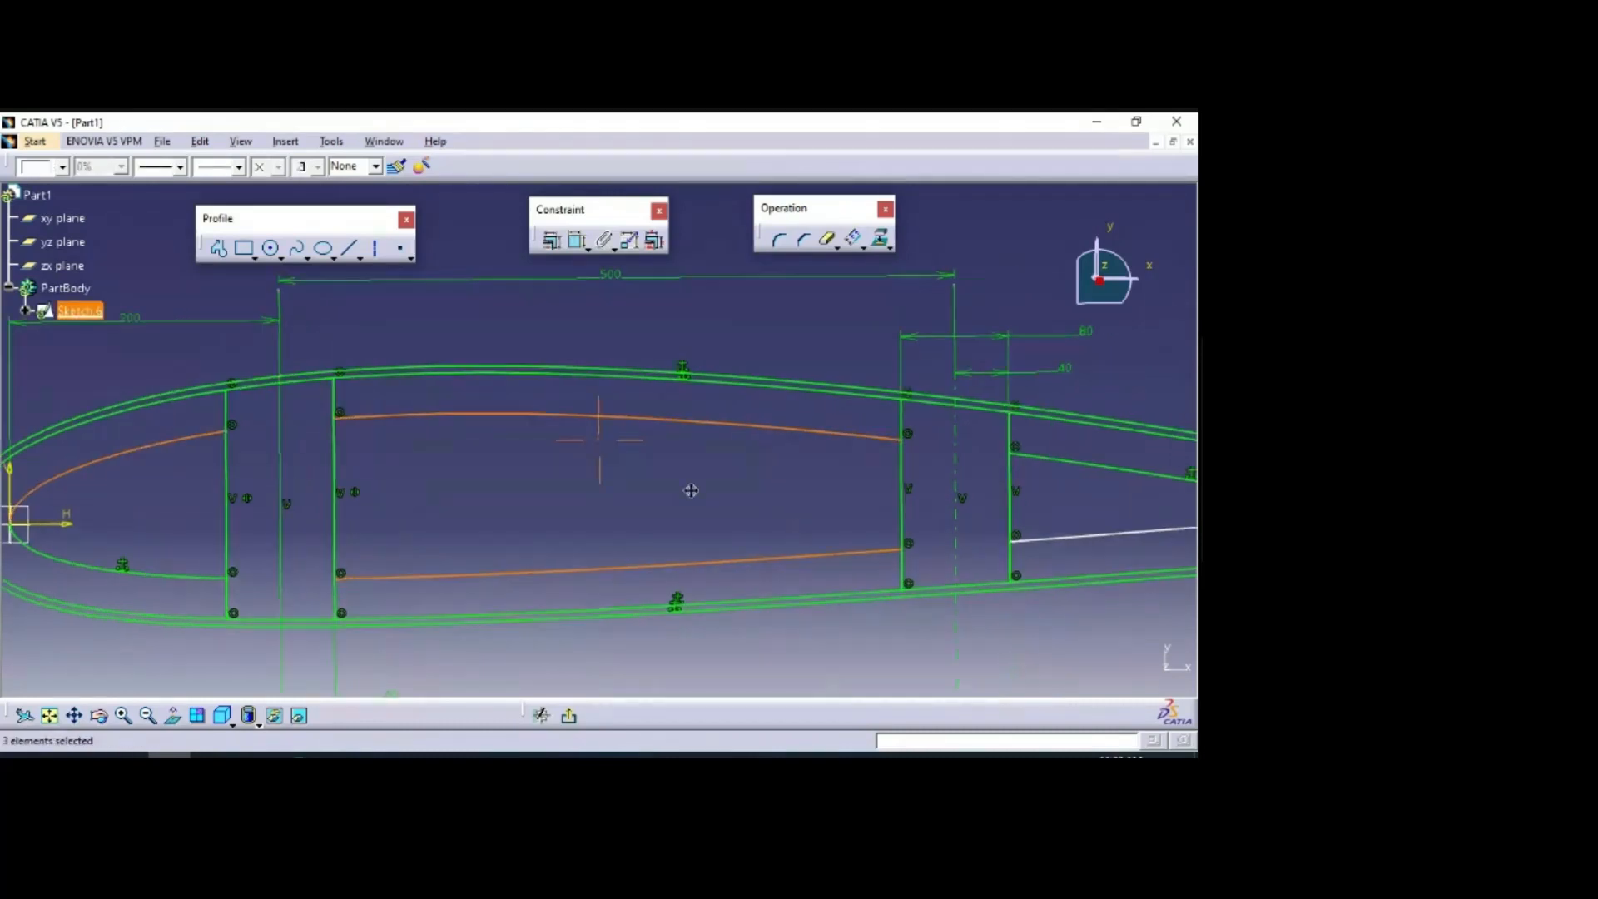
left_click(1057, 537, "ctrl")
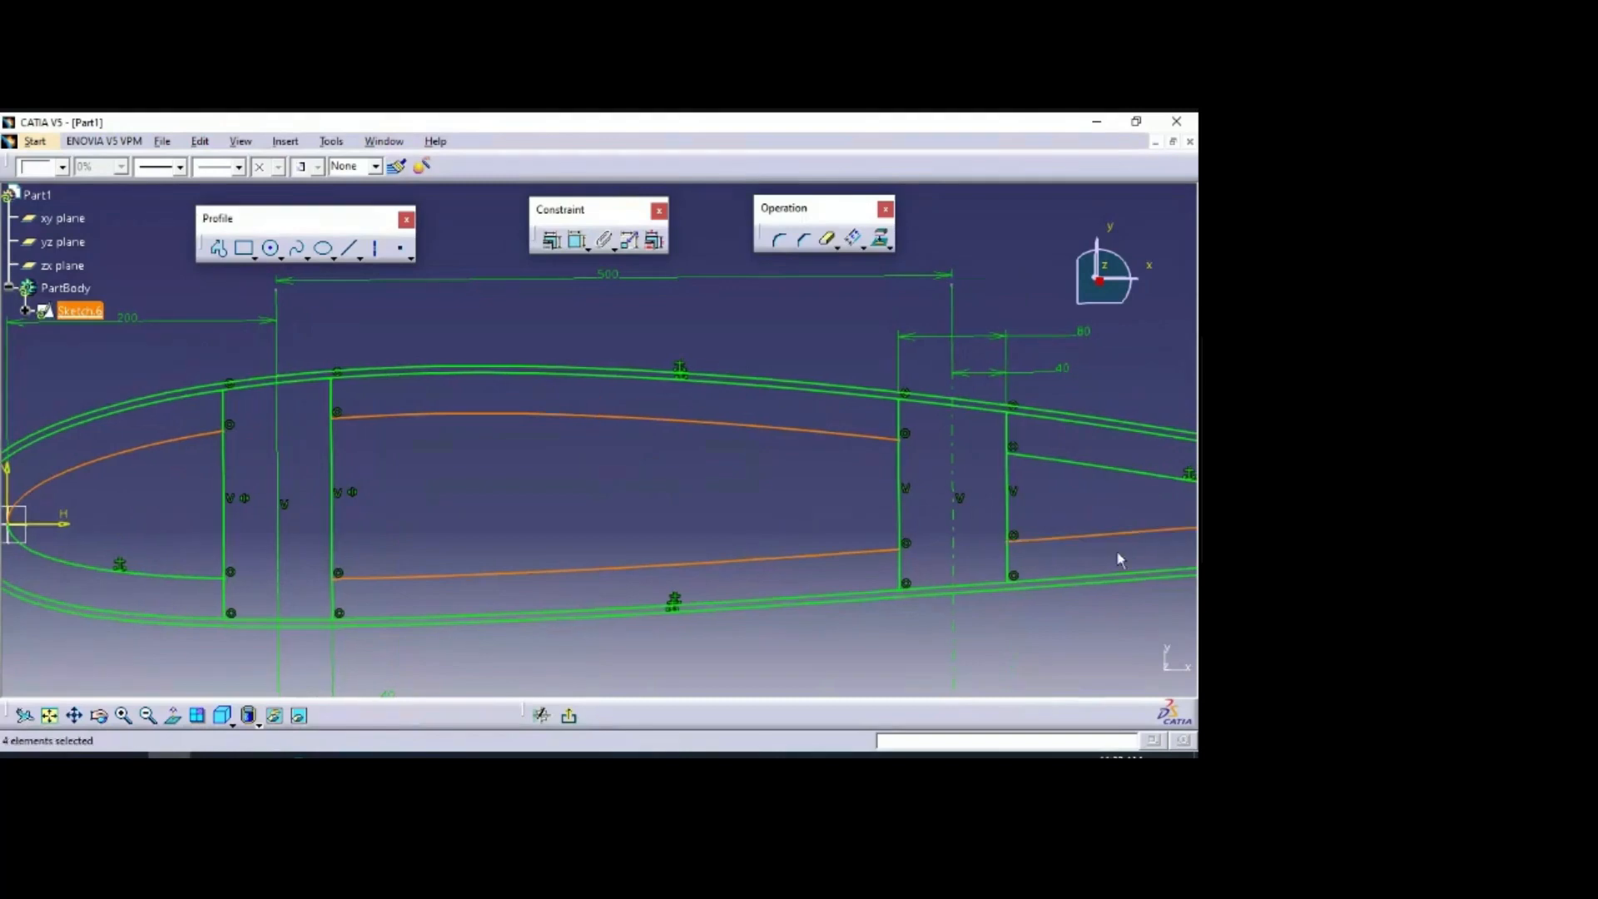
left_click(551, 240)
left_click(1015, 370)
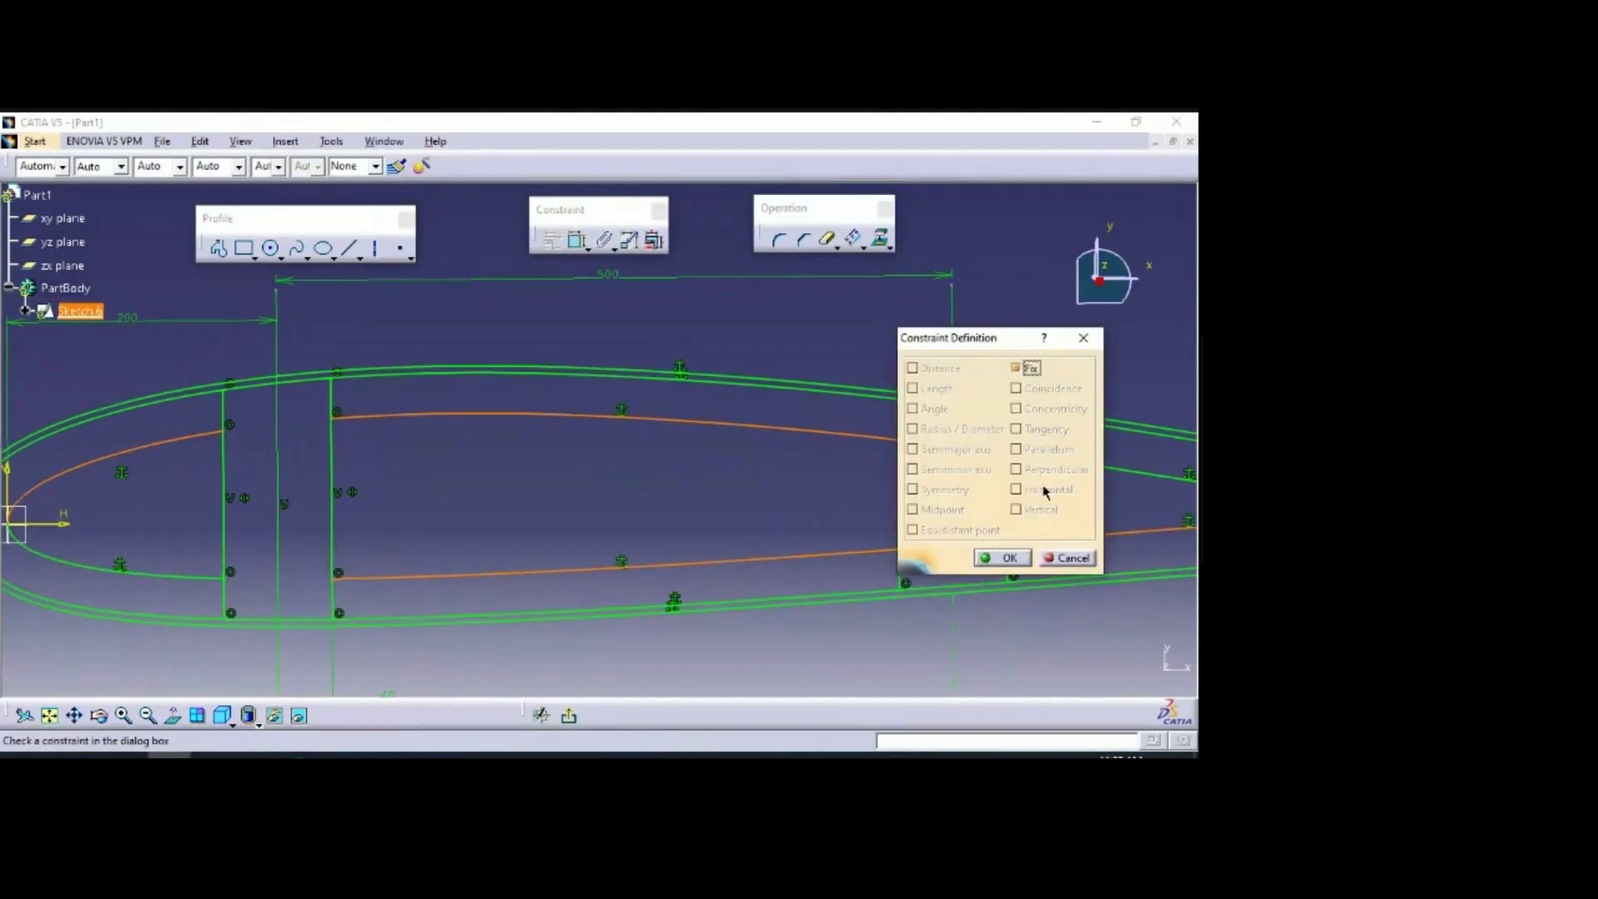
left_click(1003, 556)
left_click(629, 474)
middle_click_drag(630, 474, 667, 440)
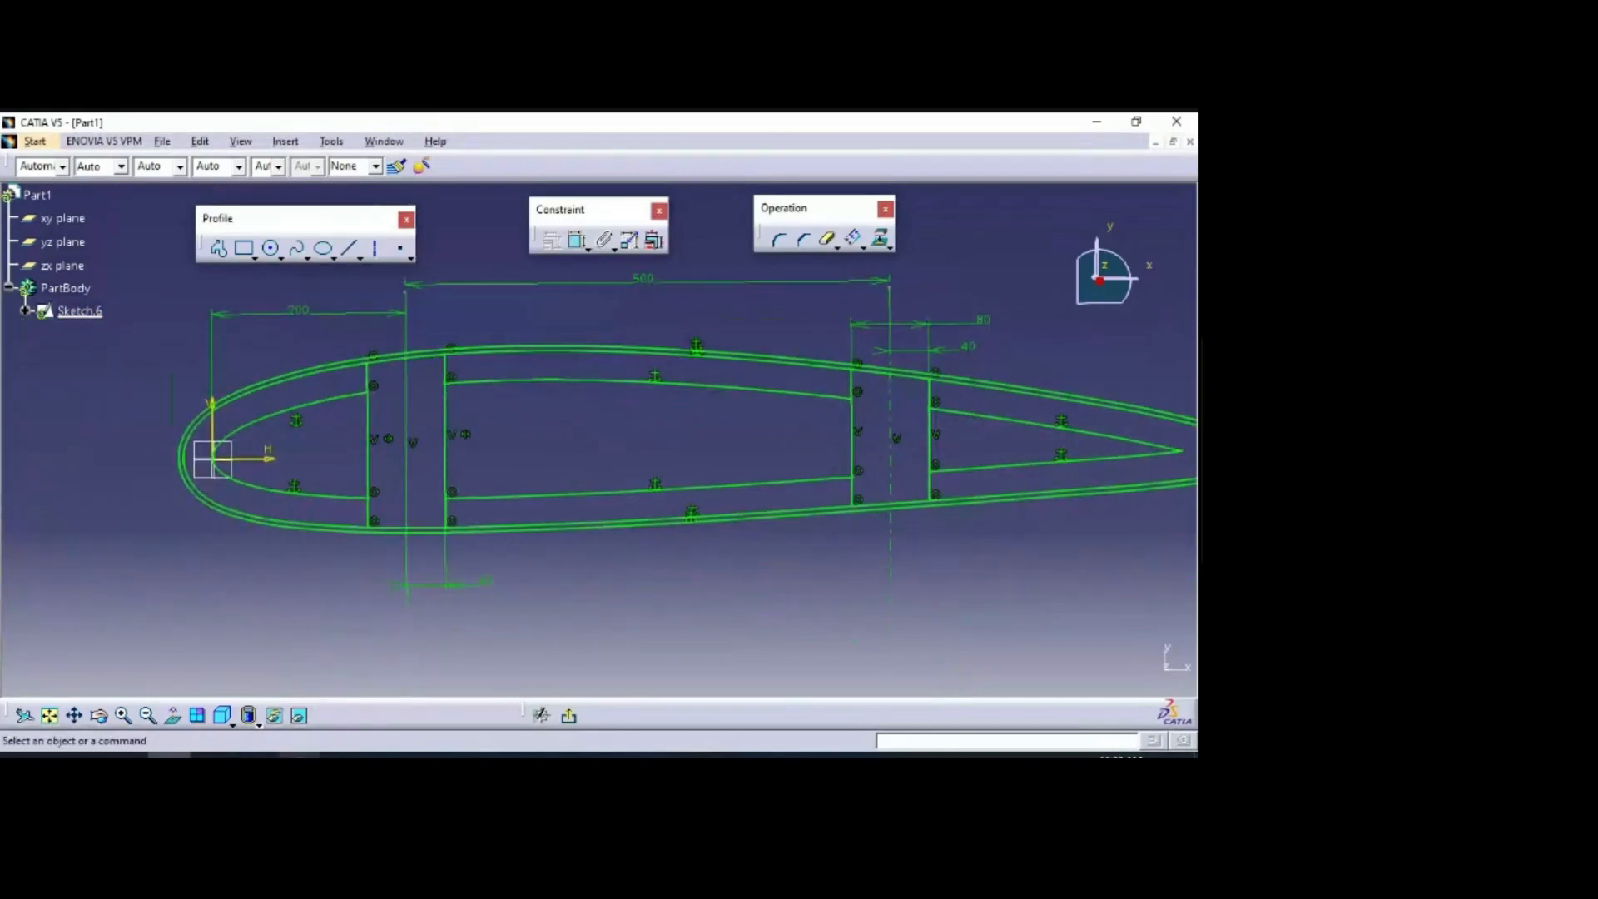
Step: Switch to the wing rib PDF and erase the red markings around the 200, 500 and 40 dimensions and the two spars
left_click(300, 754)
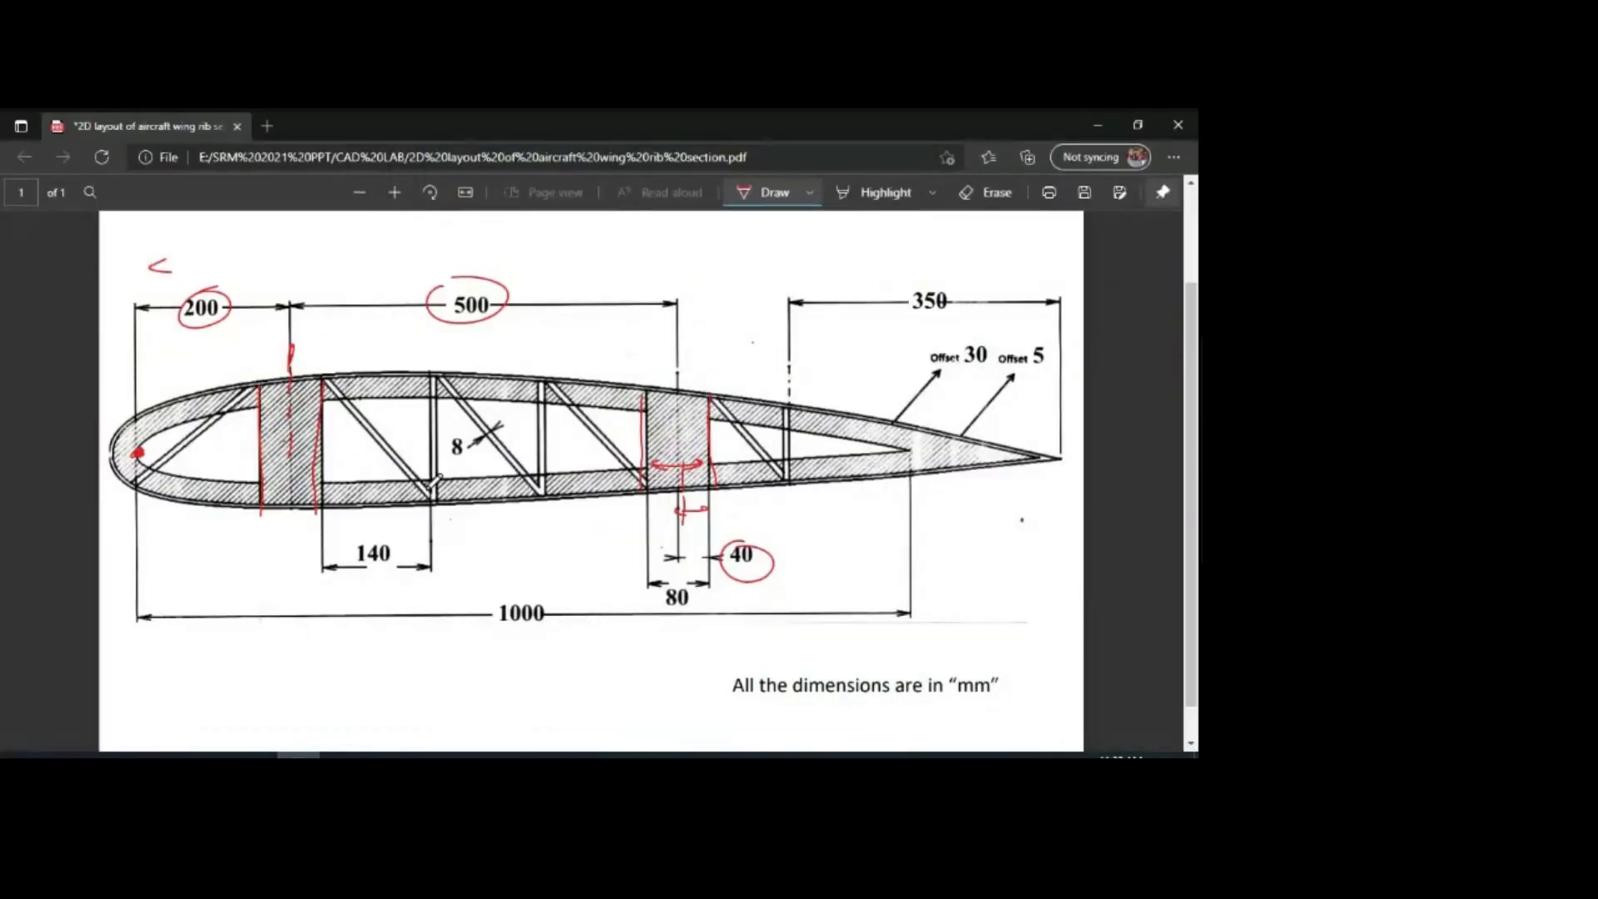
left_click(996, 193)
left_click(429, 303)
left_click(181, 316)
left_click(261, 471)
left_click(291, 356)
left_click(160, 264)
left_click(641, 441)
left_click(678, 463)
left_click(712, 474)
left_click(769, 566)
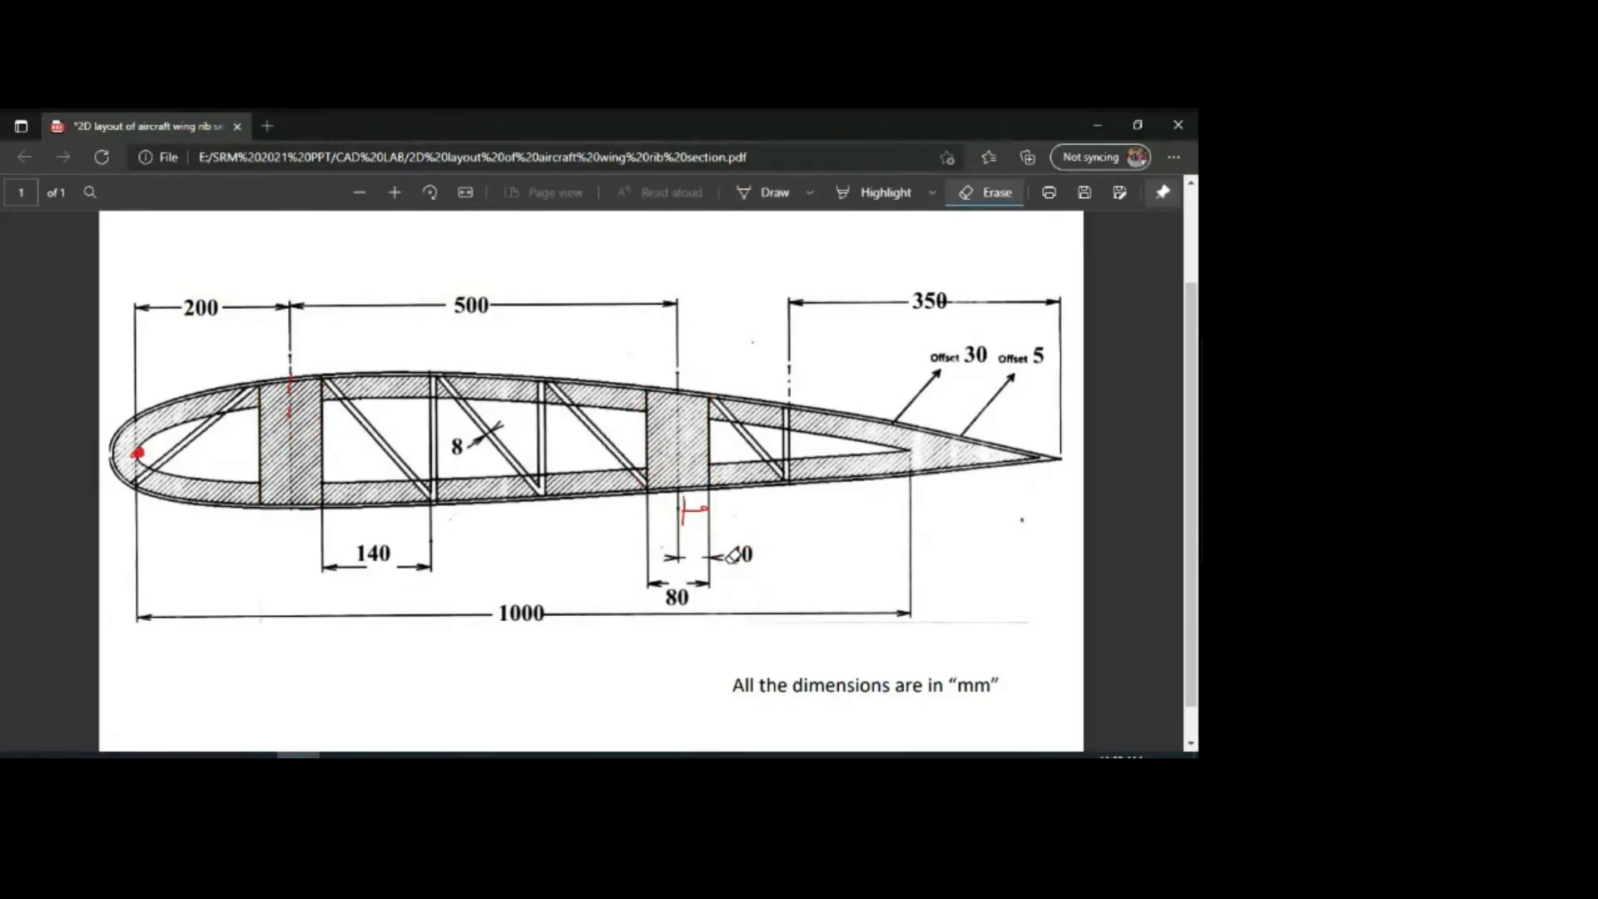
Step: Enlarge the drawing and mark the diagonal strut near the leading edge in red, circling it and tracing its endpoints, centreline and thickness
left_click(395, 193)
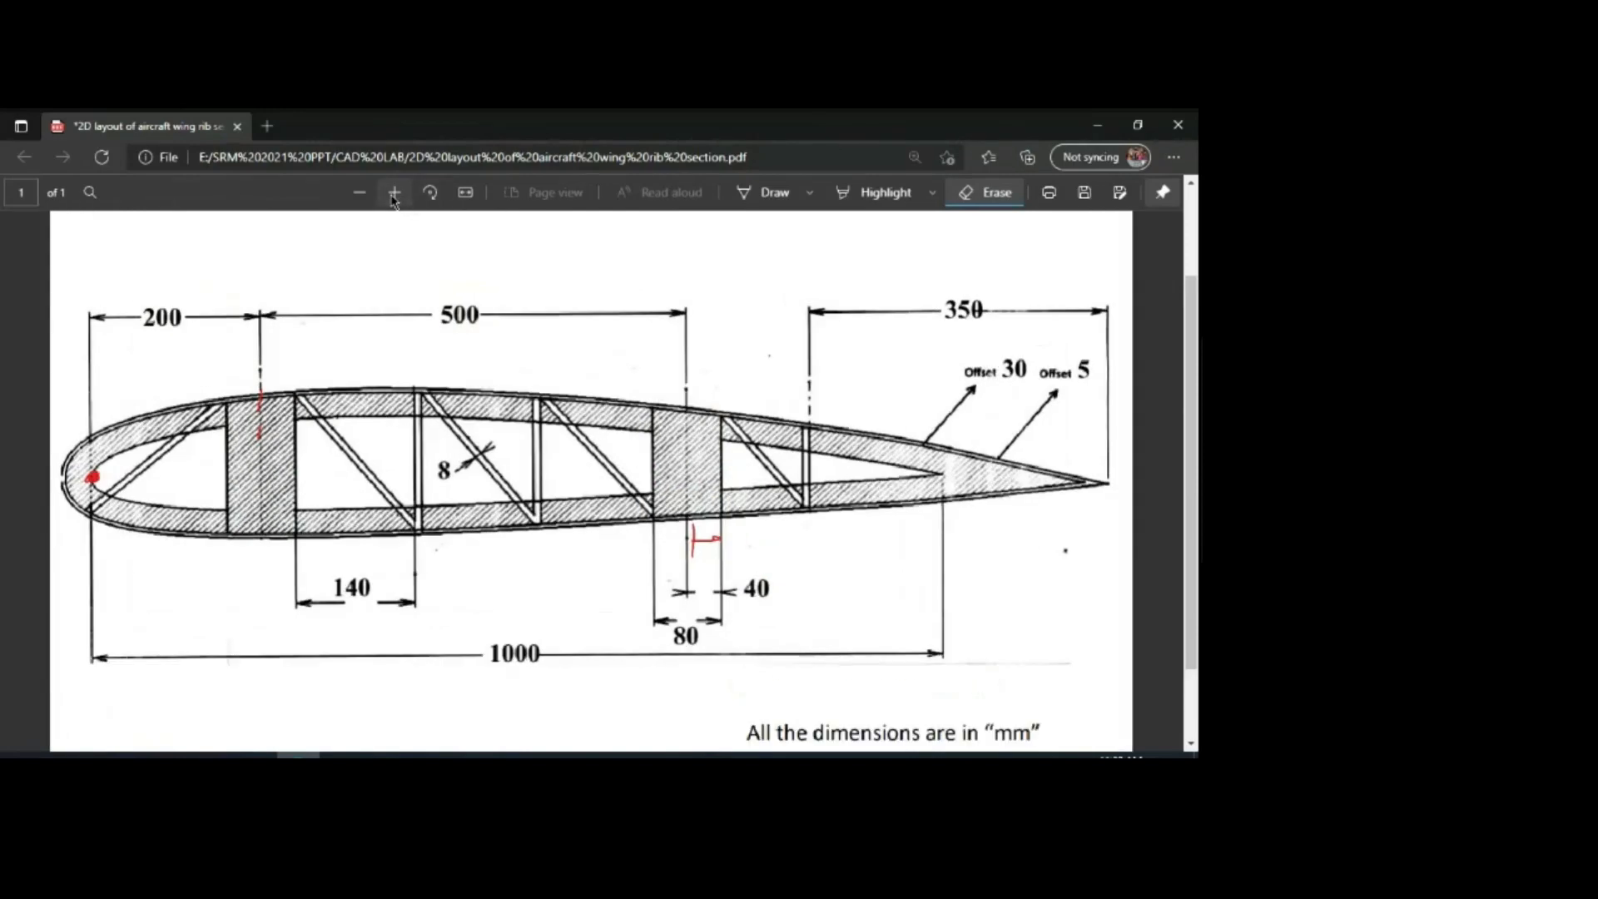
left_click(395, 193)
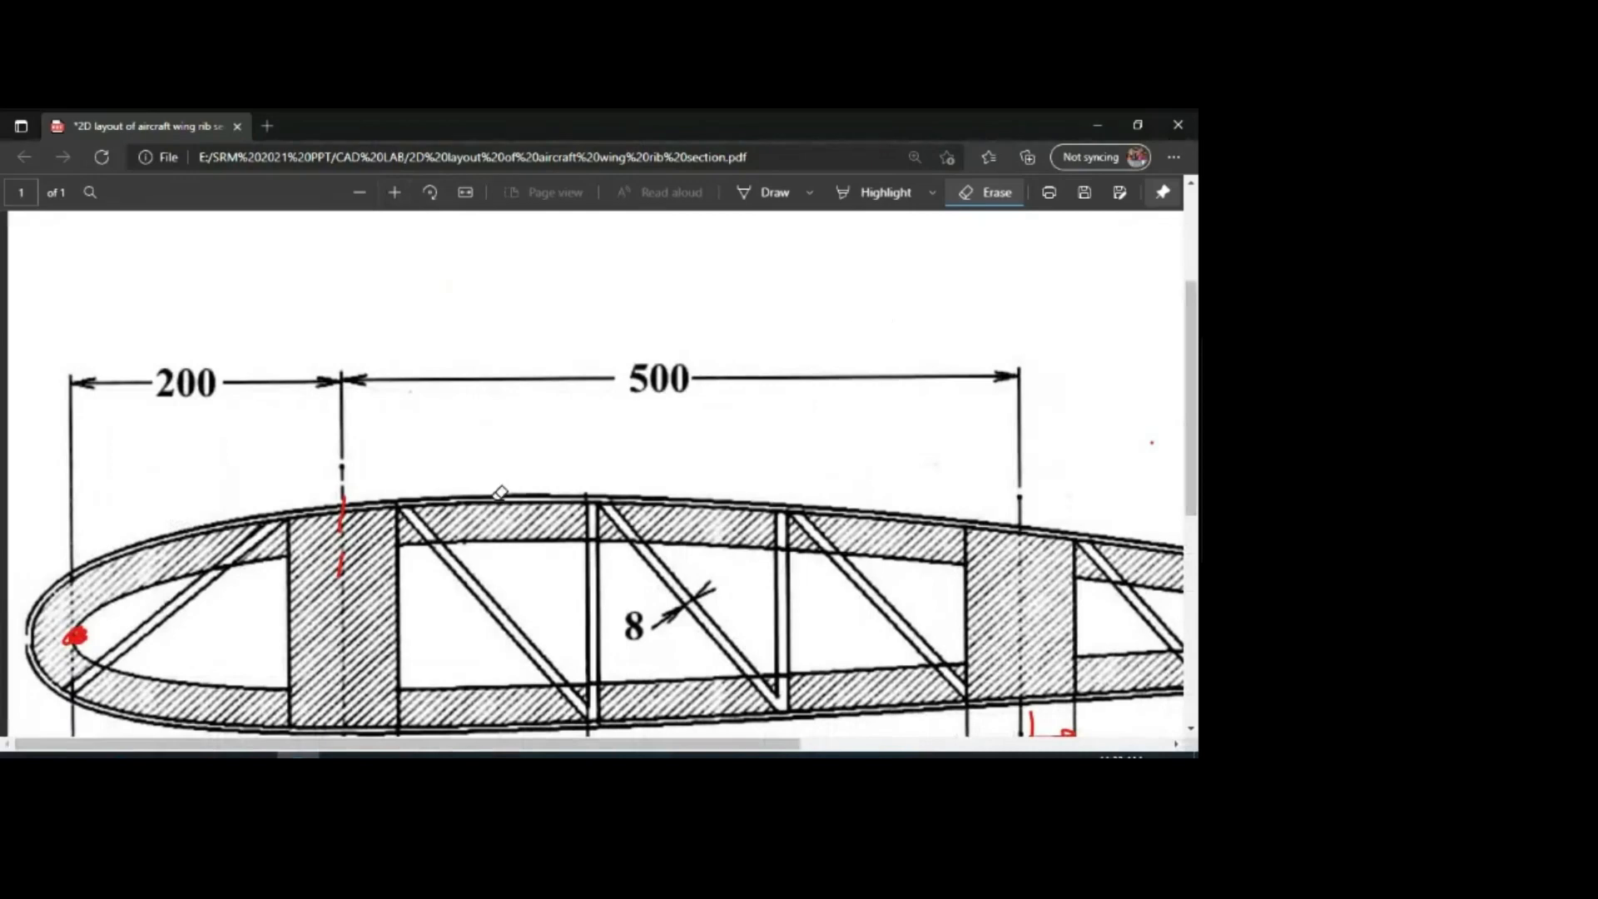
scroll(464, 604, "down", 3)
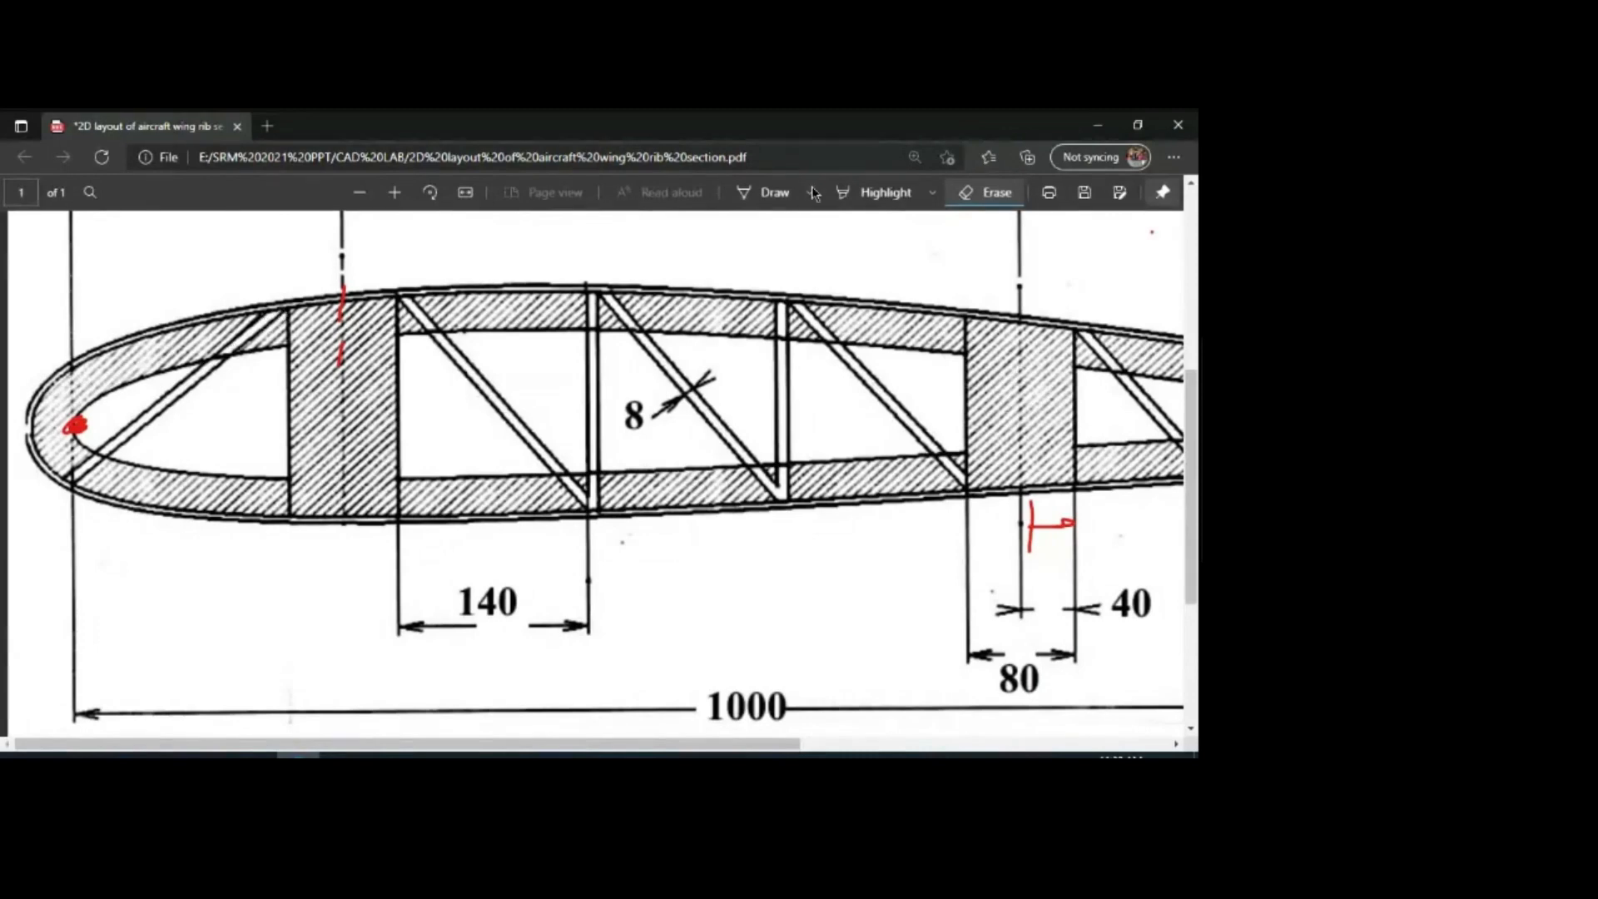
left_click(780, 198)
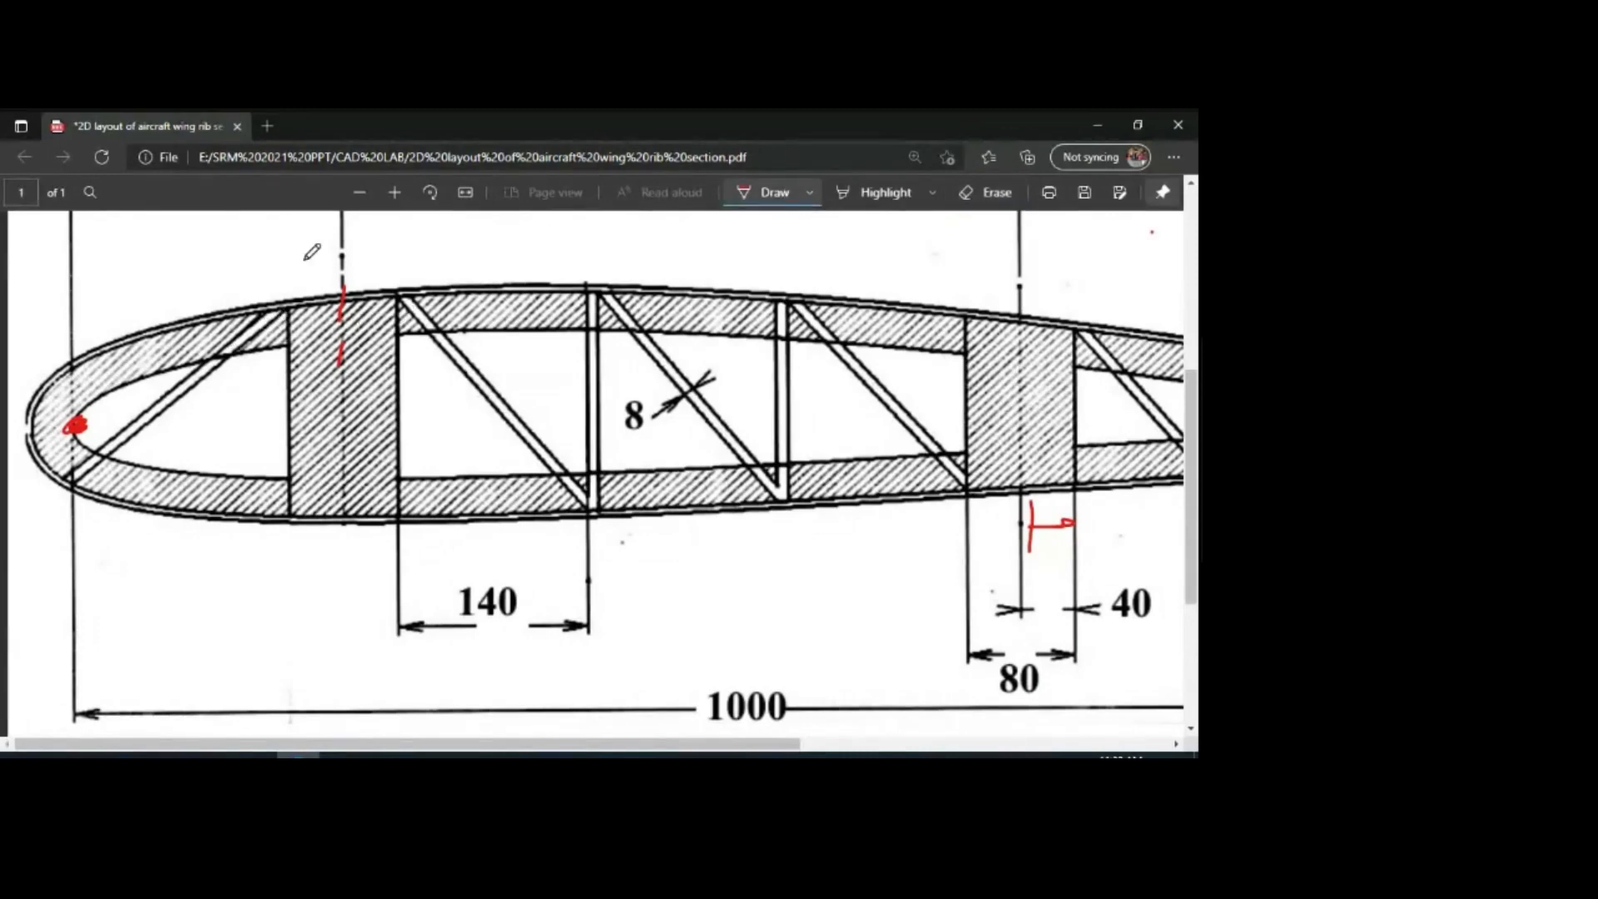
mouse_move(265, 293)
left_mouse_down()
mouse_move(87, 385)
mouse_move(25, 468)
mouse_move(110, 496)
mouse_move(282, 371)
mouse_move(212, 281)
mouse_move(180, 305)
left_mouse_up()
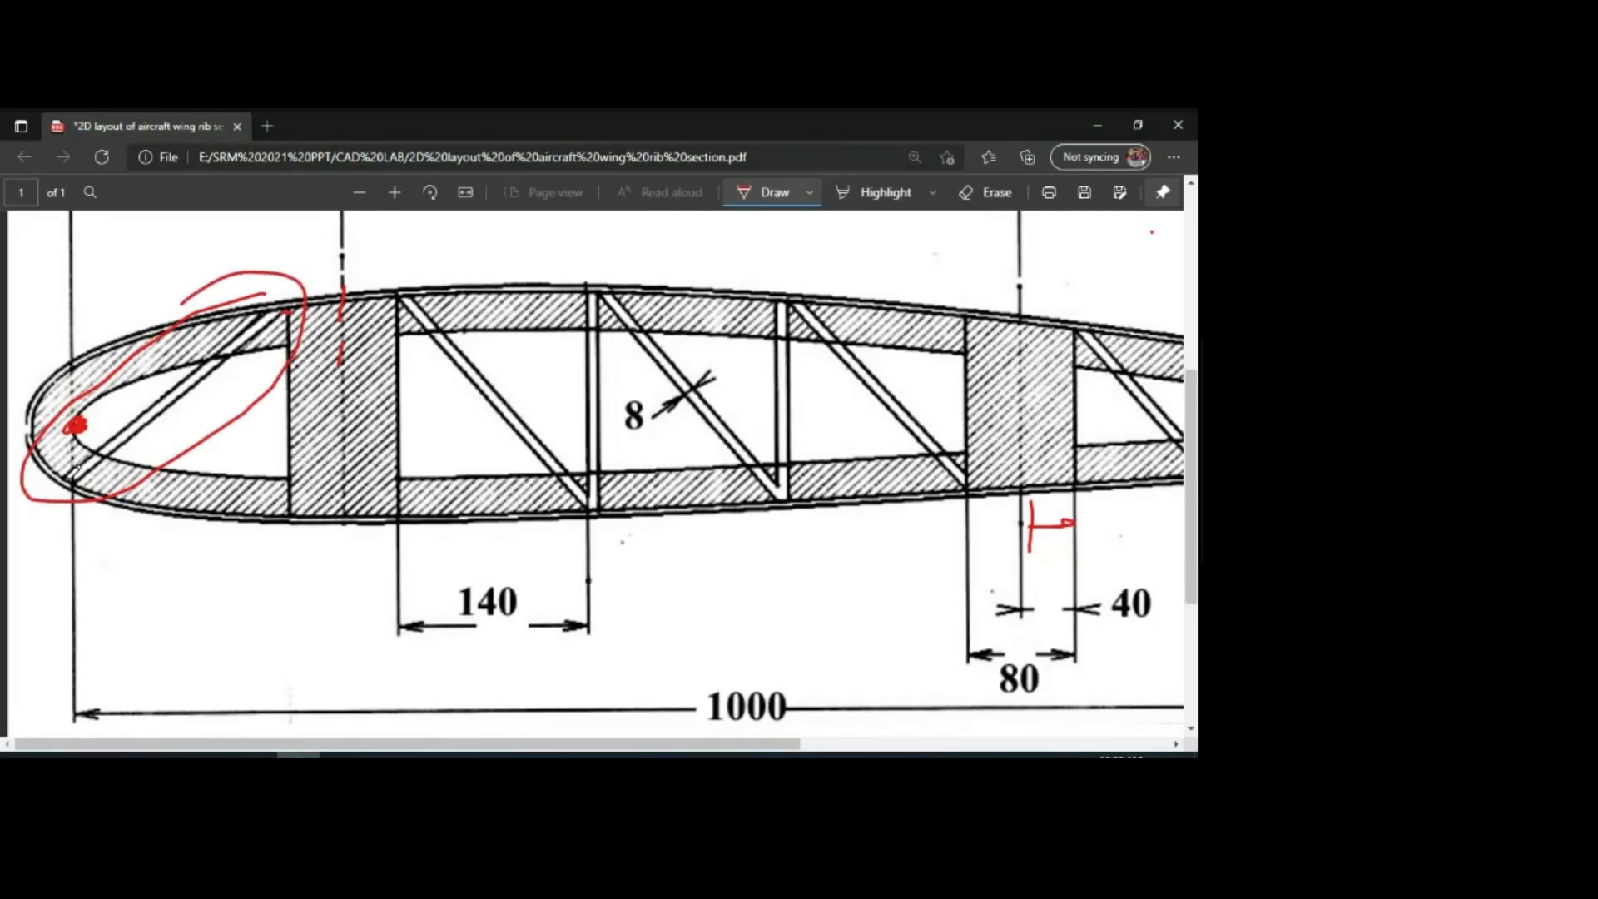
left_click_drag(75, 428, 81, 485)
left_click_drag(288, 310, 104, 454)
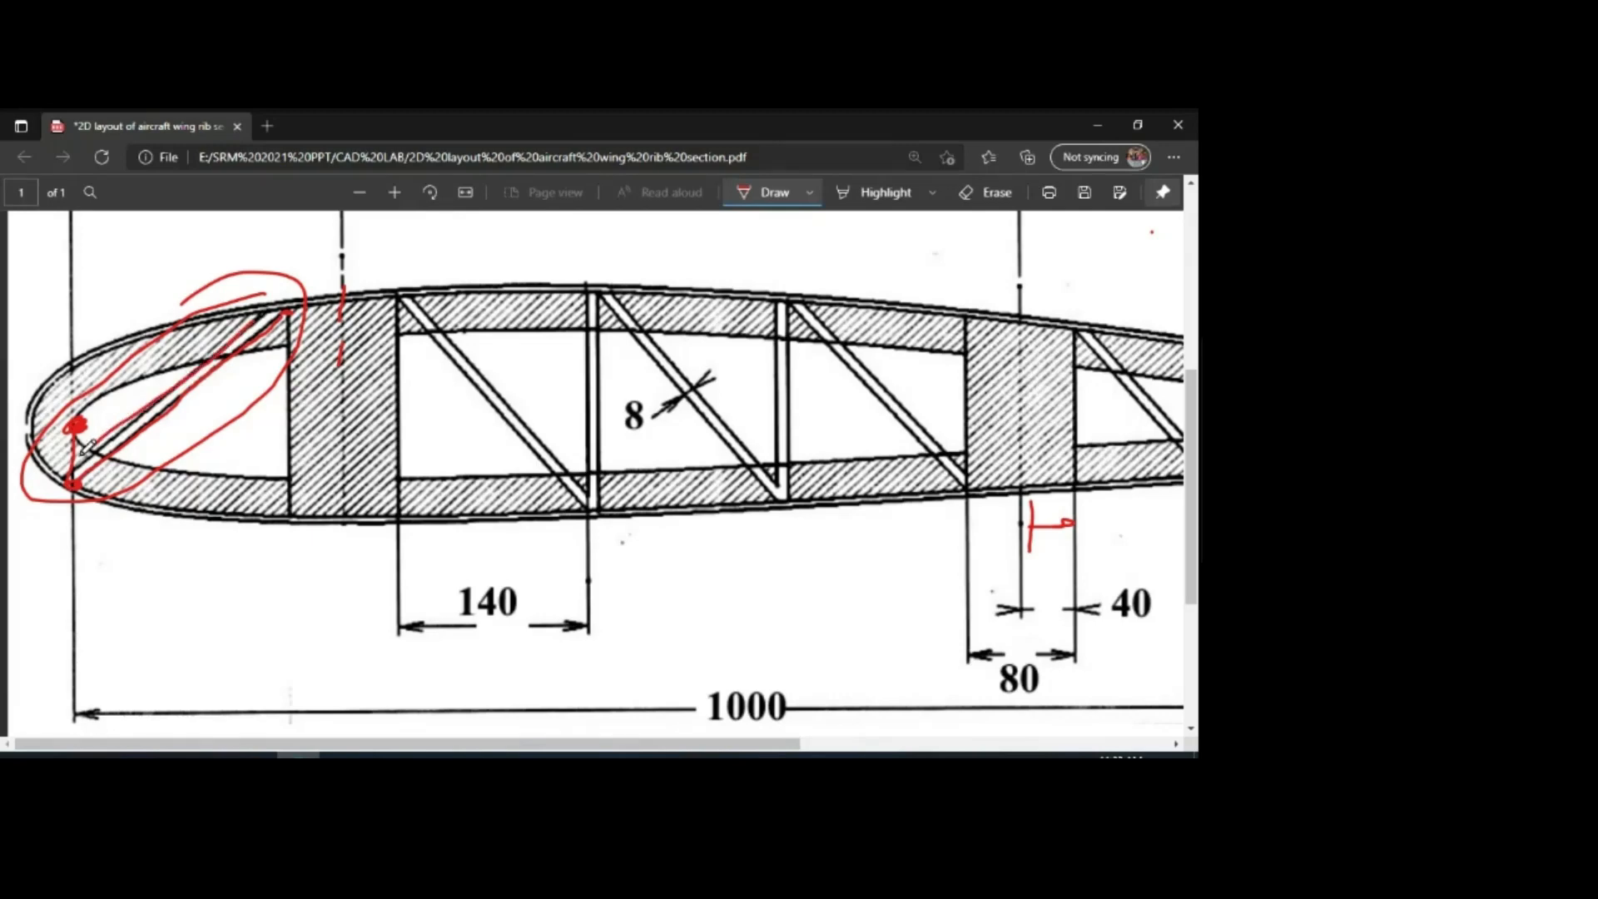
left_click_drag(170, 368, 211, 398)
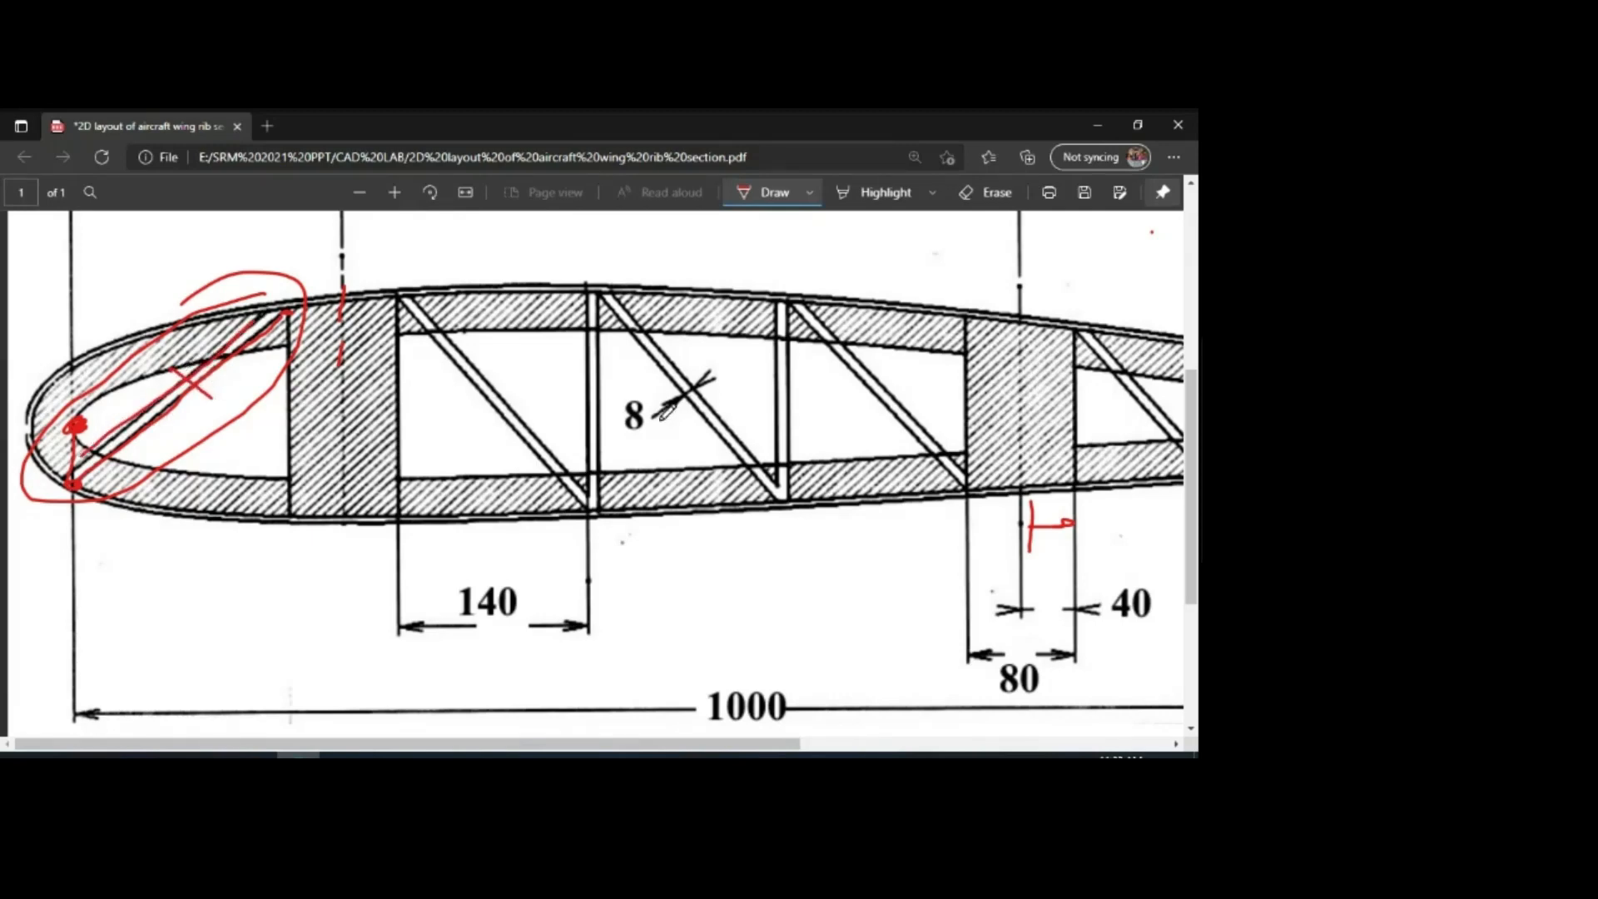
Step: Circle the 8 thickness dimension in red on the PDF drawing and switch back to the CATIA sketch
mouse_move(643, 392)
left_mouse_down()
mouse_move(657, 428)
mouse_move(619, 401)
left_mouse_up()
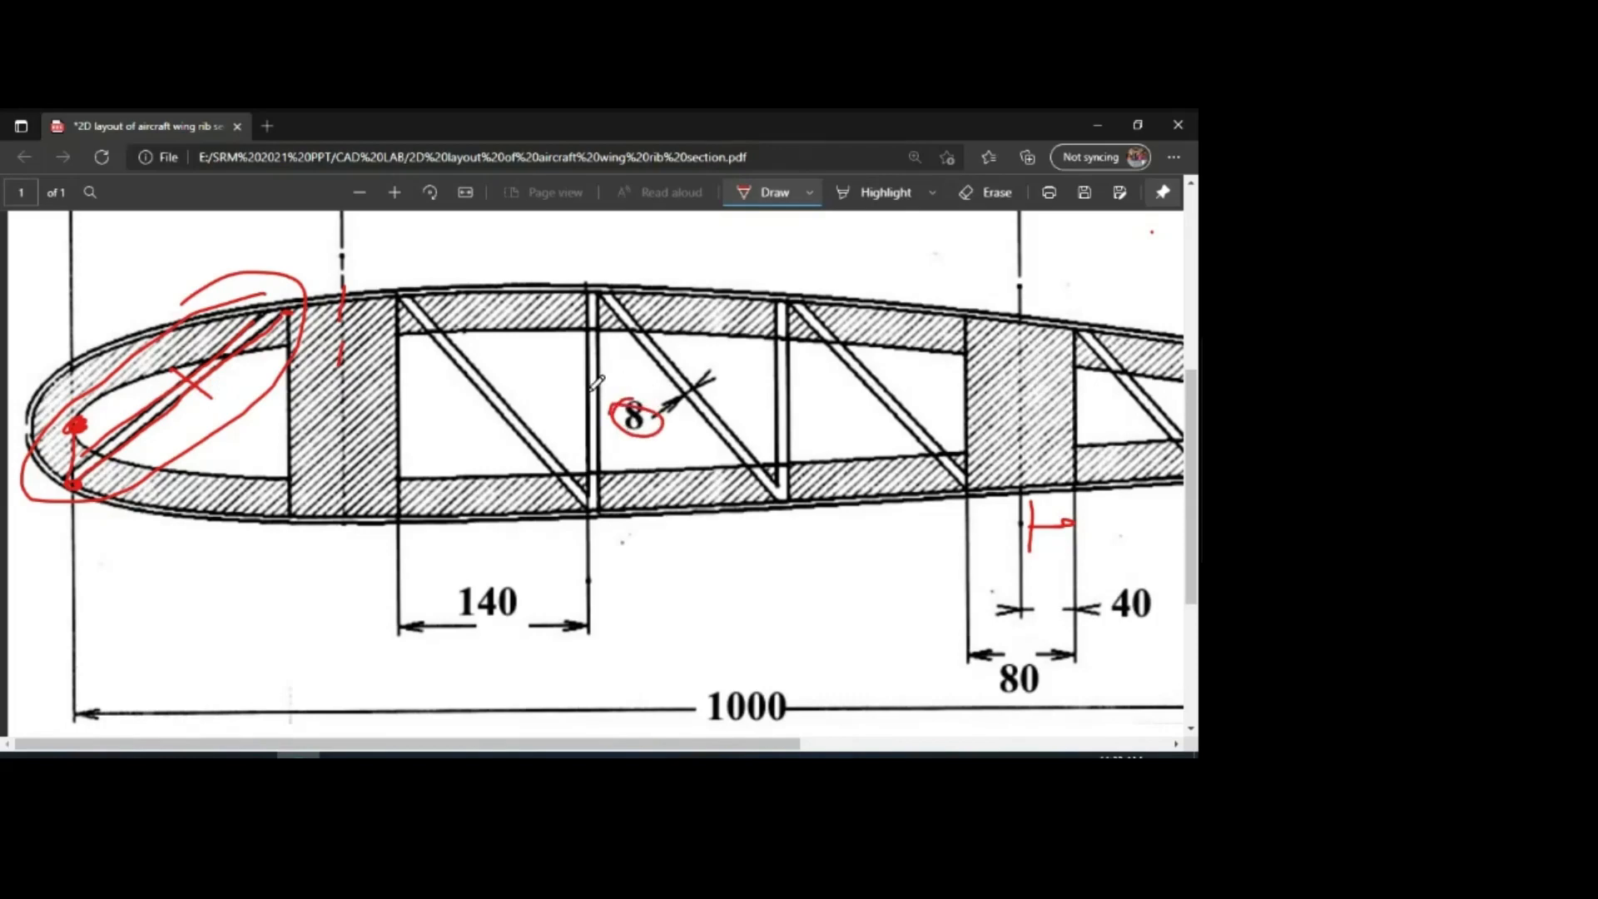
left_click(1097, 124)
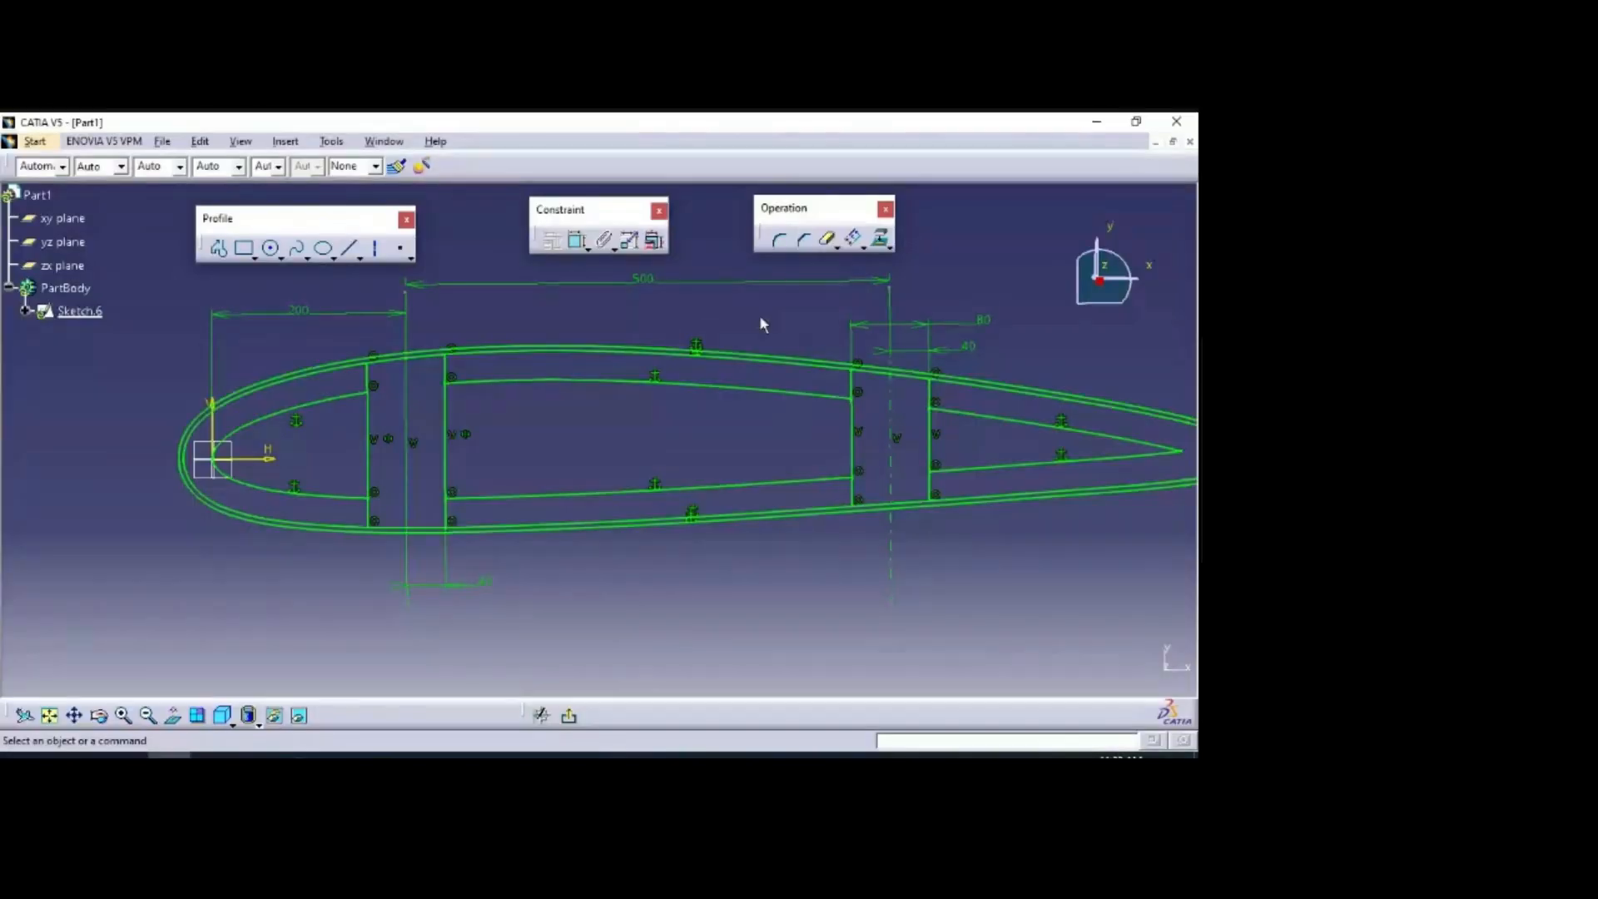
Step: Draw a diagonal line from the top of the front spar's forward vertical line to the lower inner outline directly below the origin
mouse_move(570, 438)
middle_mouse_down()
mouse_move(592, 388)
mouse_move(713, 467)
mouse_move(806, 446)
mouse_move(790, 480)
mouse_move(856, 442)
middle_mouse_up()
left_click(323, 247)
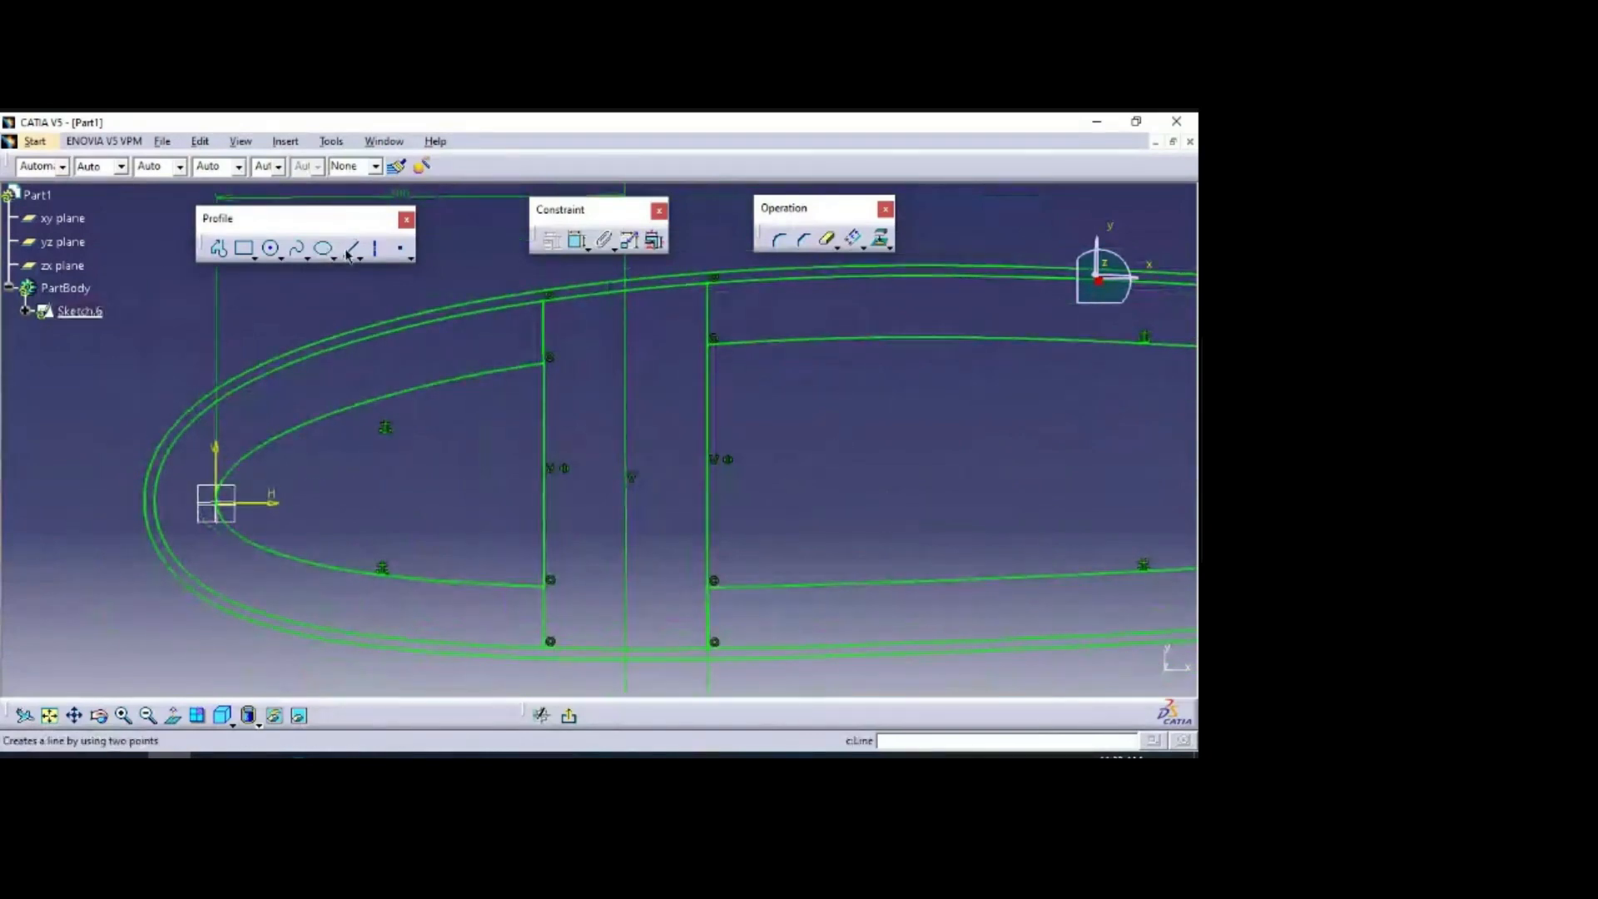
left_click(543, 301)
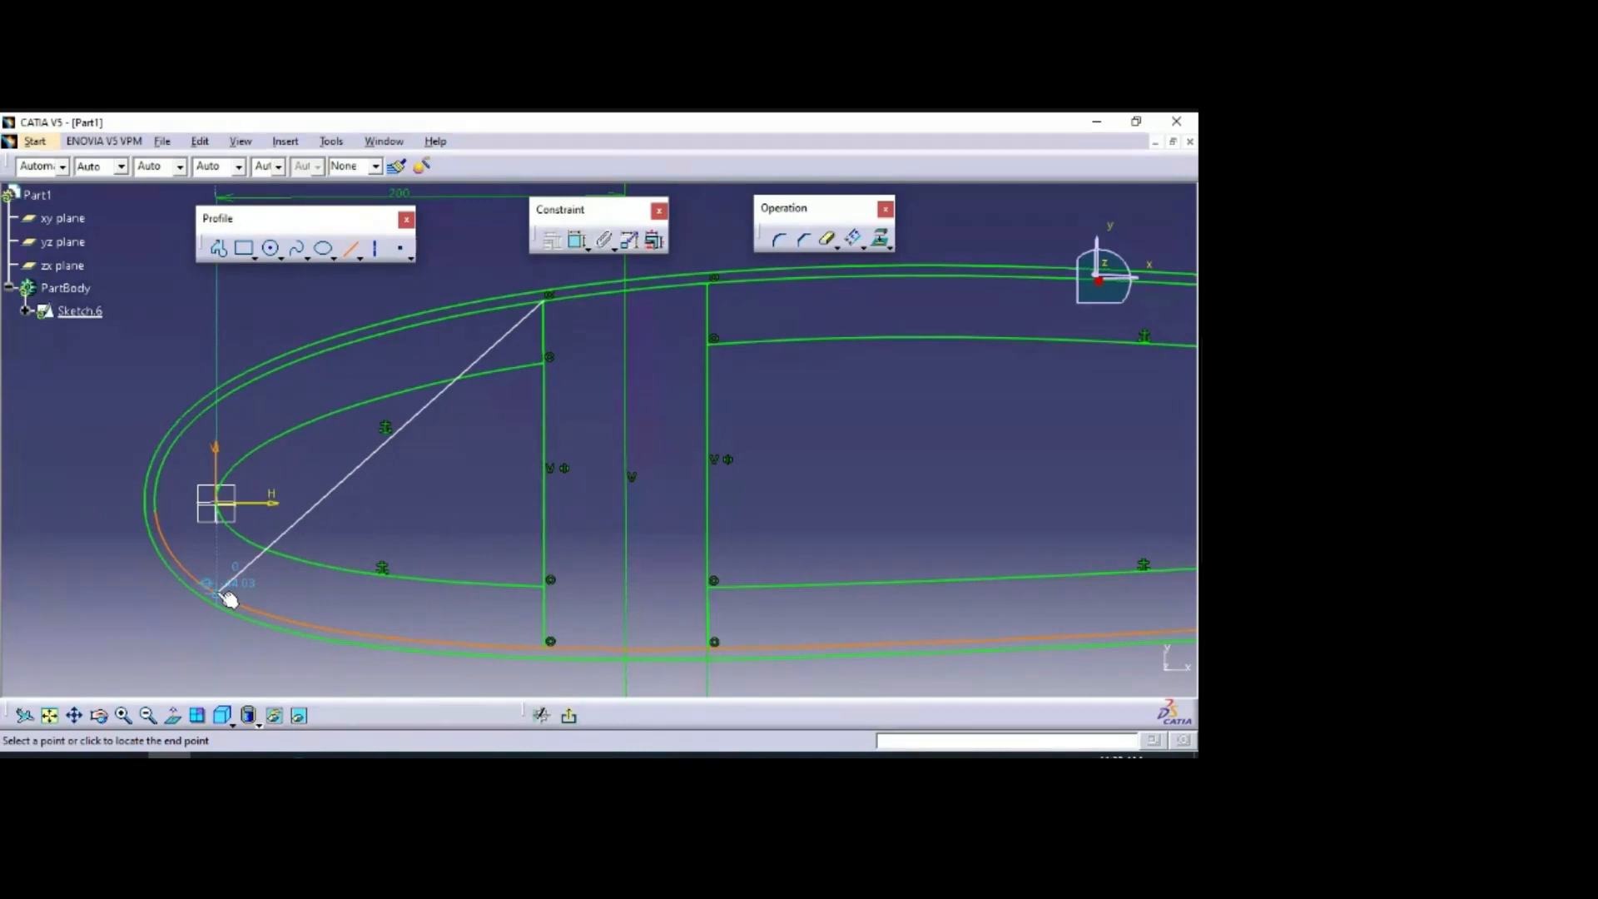
mouse_move(229, 600)
middle_mouse_down()
mouse_move(341, 429)
mouse_move(492, 414)
middle_mouse_up()
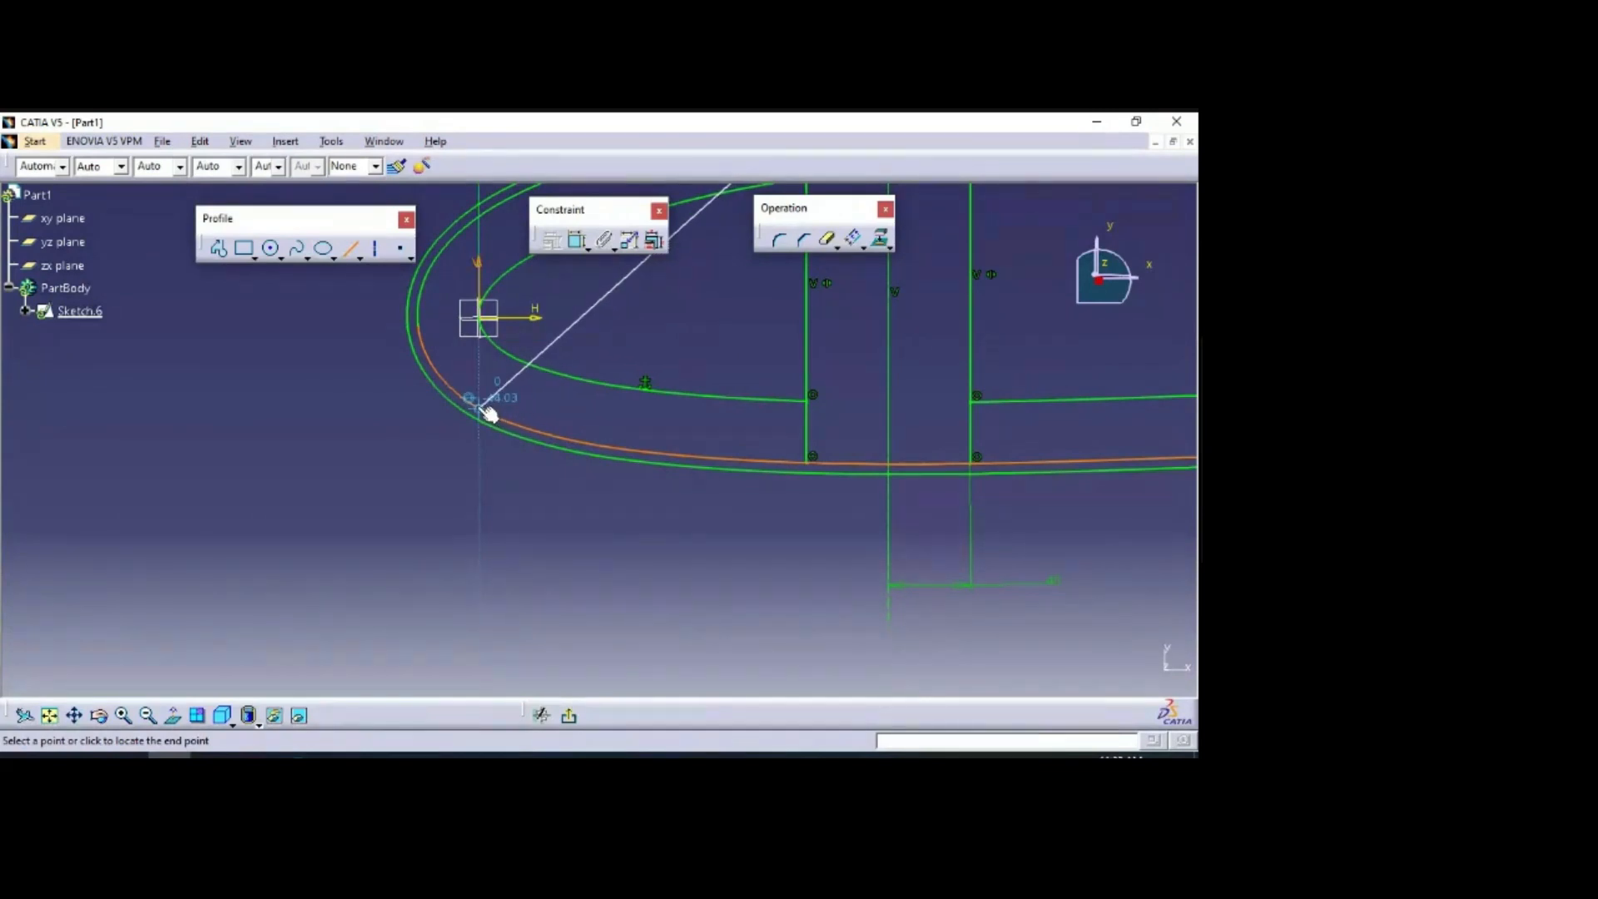
left_click(488, 413)
mouse_move(677, 305)
middle_mouse_down()
mouse_move(527, 416)
mouse_move(513, 441)
mouse_move(538, 431)
mouse_move(537, 446)
middle_mouse_up()
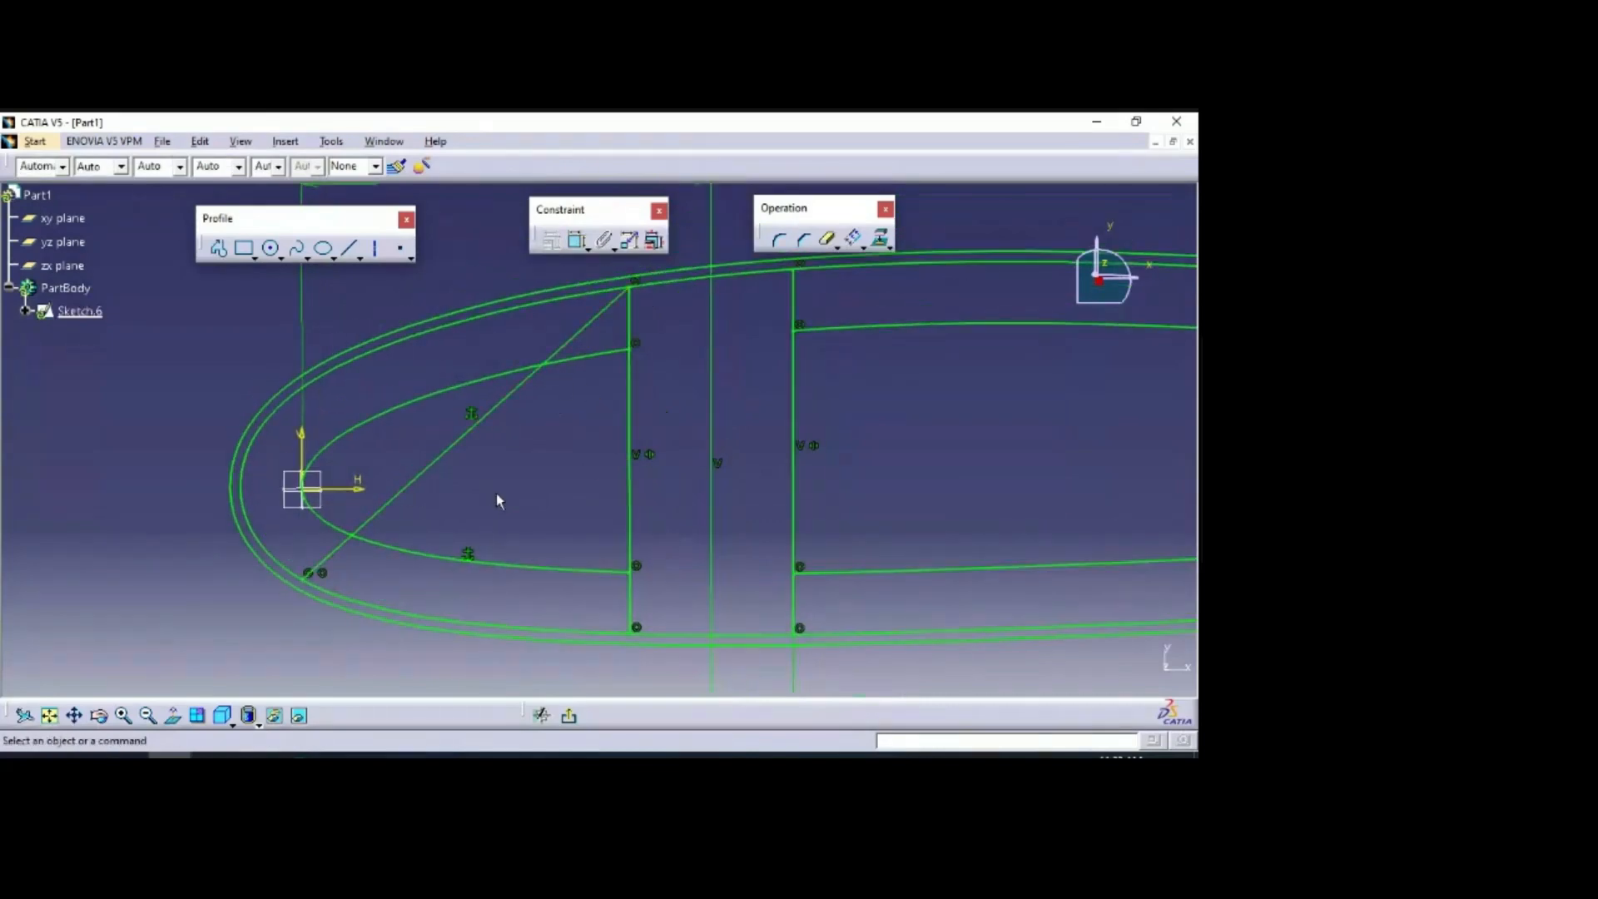
Step: Draw a second line parallel to the nose diagonal, just above it, between the upper and lower inner outlines
left_click(349, 247)
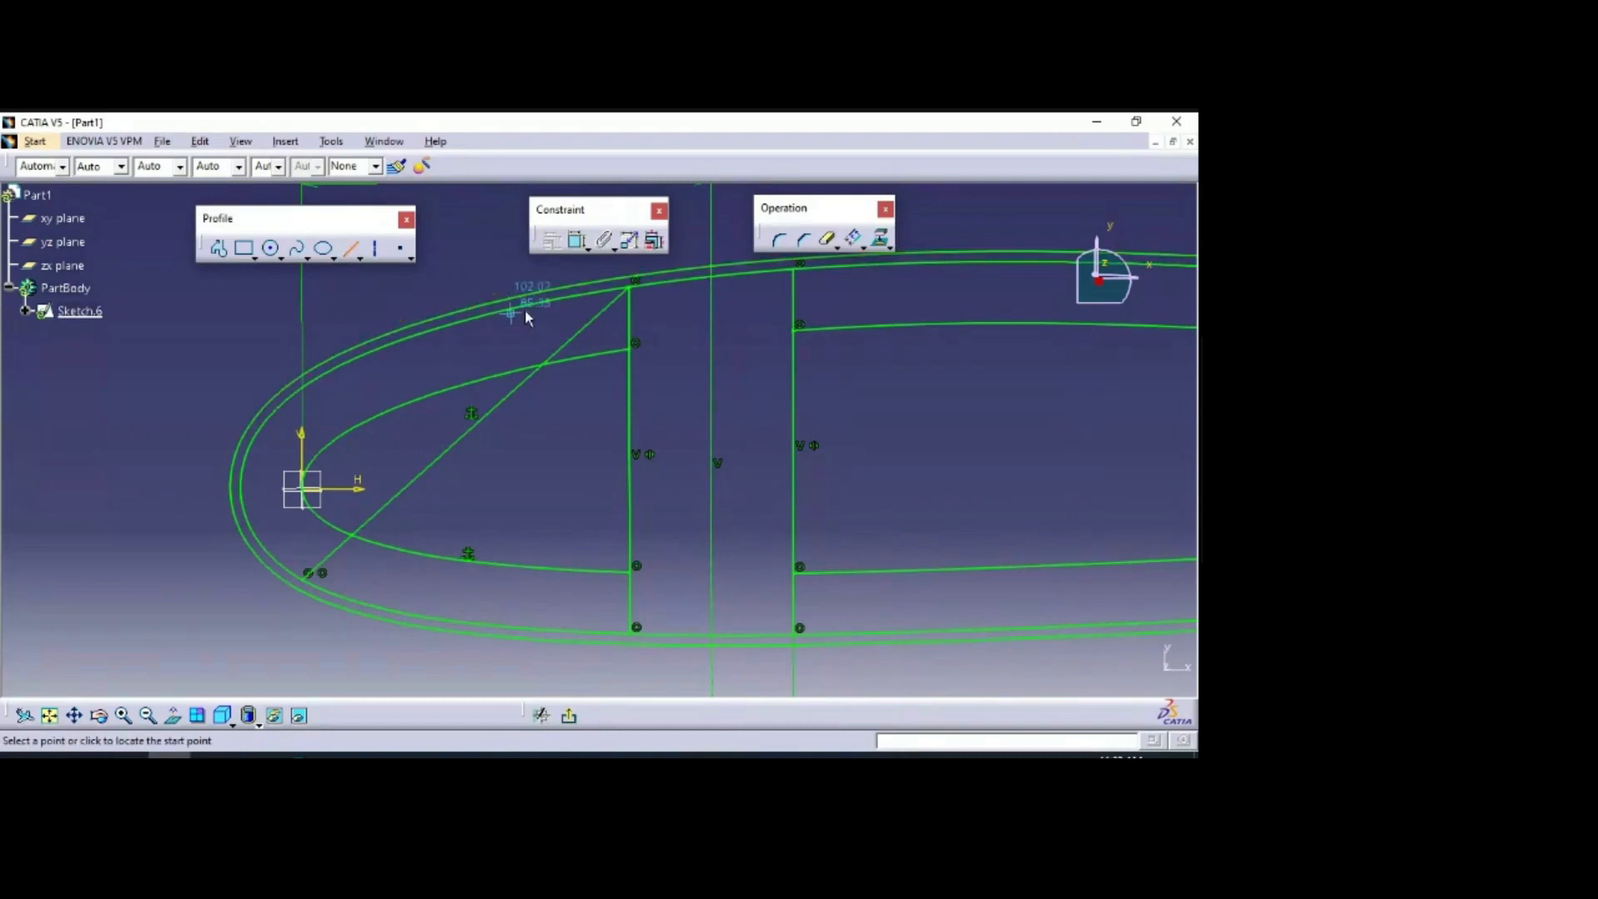
left_click(591, 292)
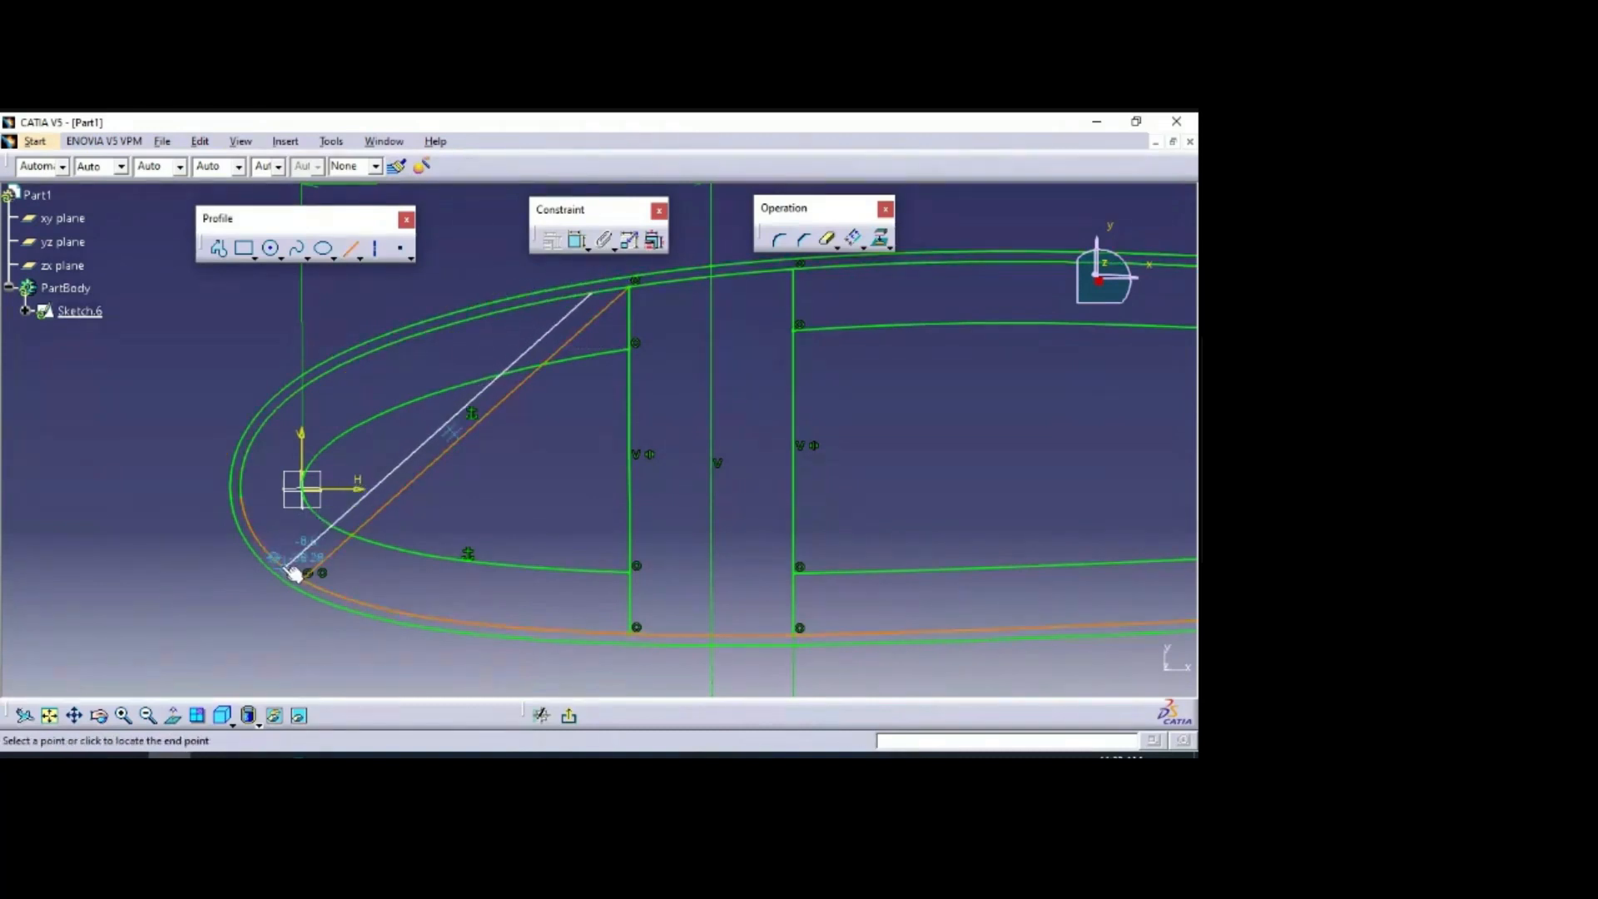
left_click(291, 567)
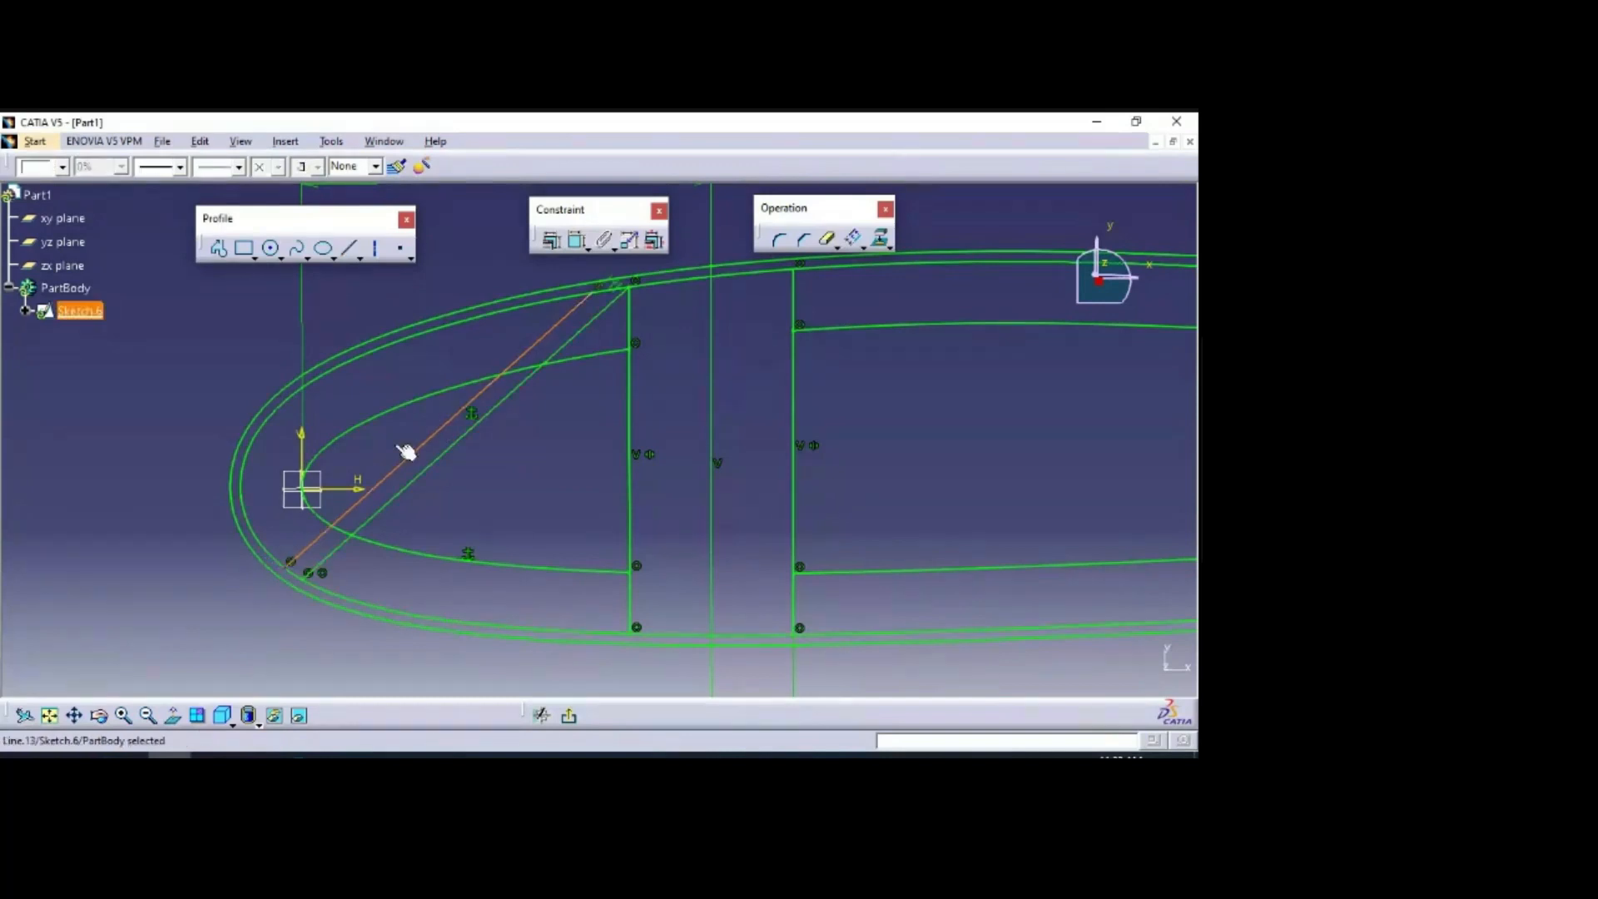
Step: Constrain the distance between the two parallel nose diagonals to 8 mm
left_click(549, 346)
left_click(575, 241)
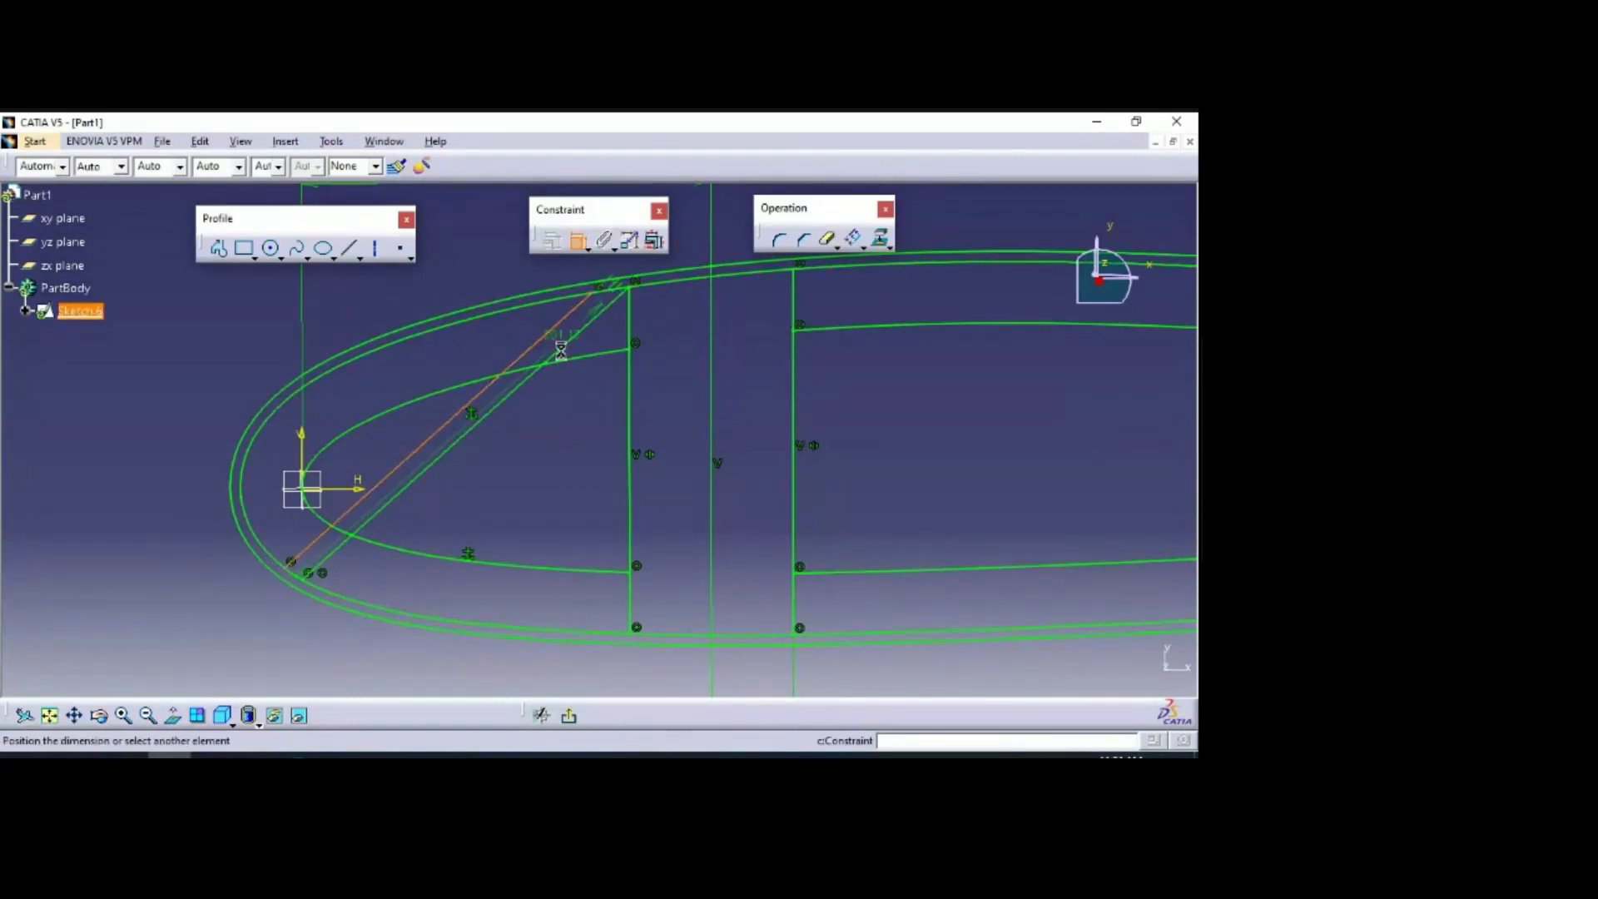
left_click(532, 448)
double_click(534, 456)
type("8")
key("Return")
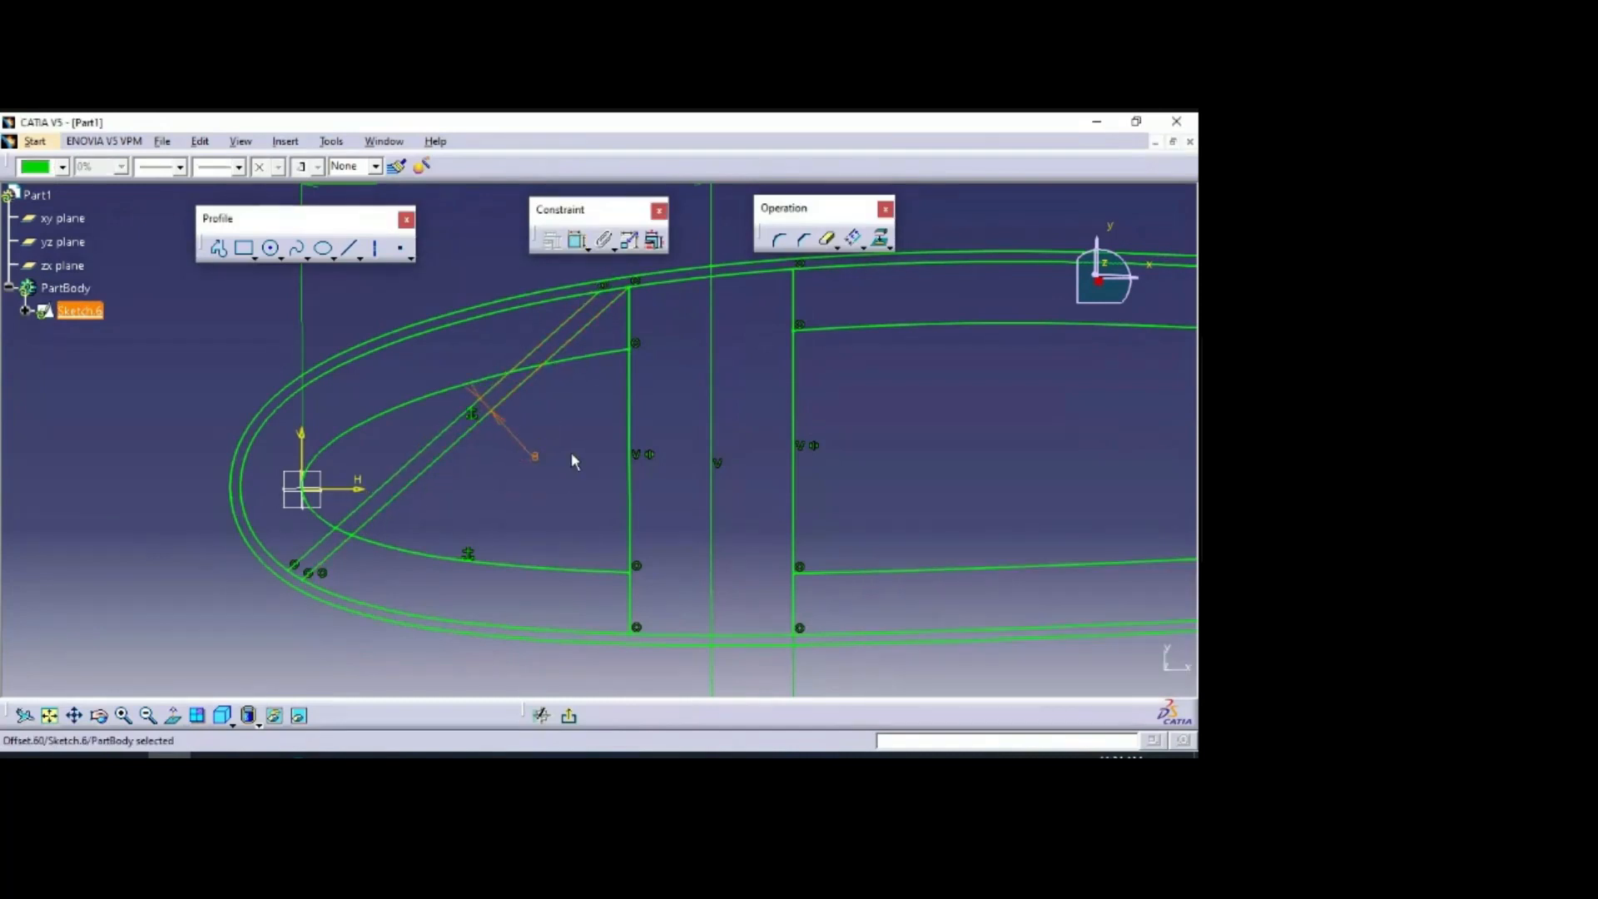
left_click(557, 428)
Step: Switch to the wing rib PDF and mark the two vertical struts, their endpoints and the 140 spacing to each spar in red
mouse_move(918, 426)
middle_mouse_down()
mouse_move(867, 414)
mouse_move(621, 442)
middle_mouse_up()
key("alt+Tab")
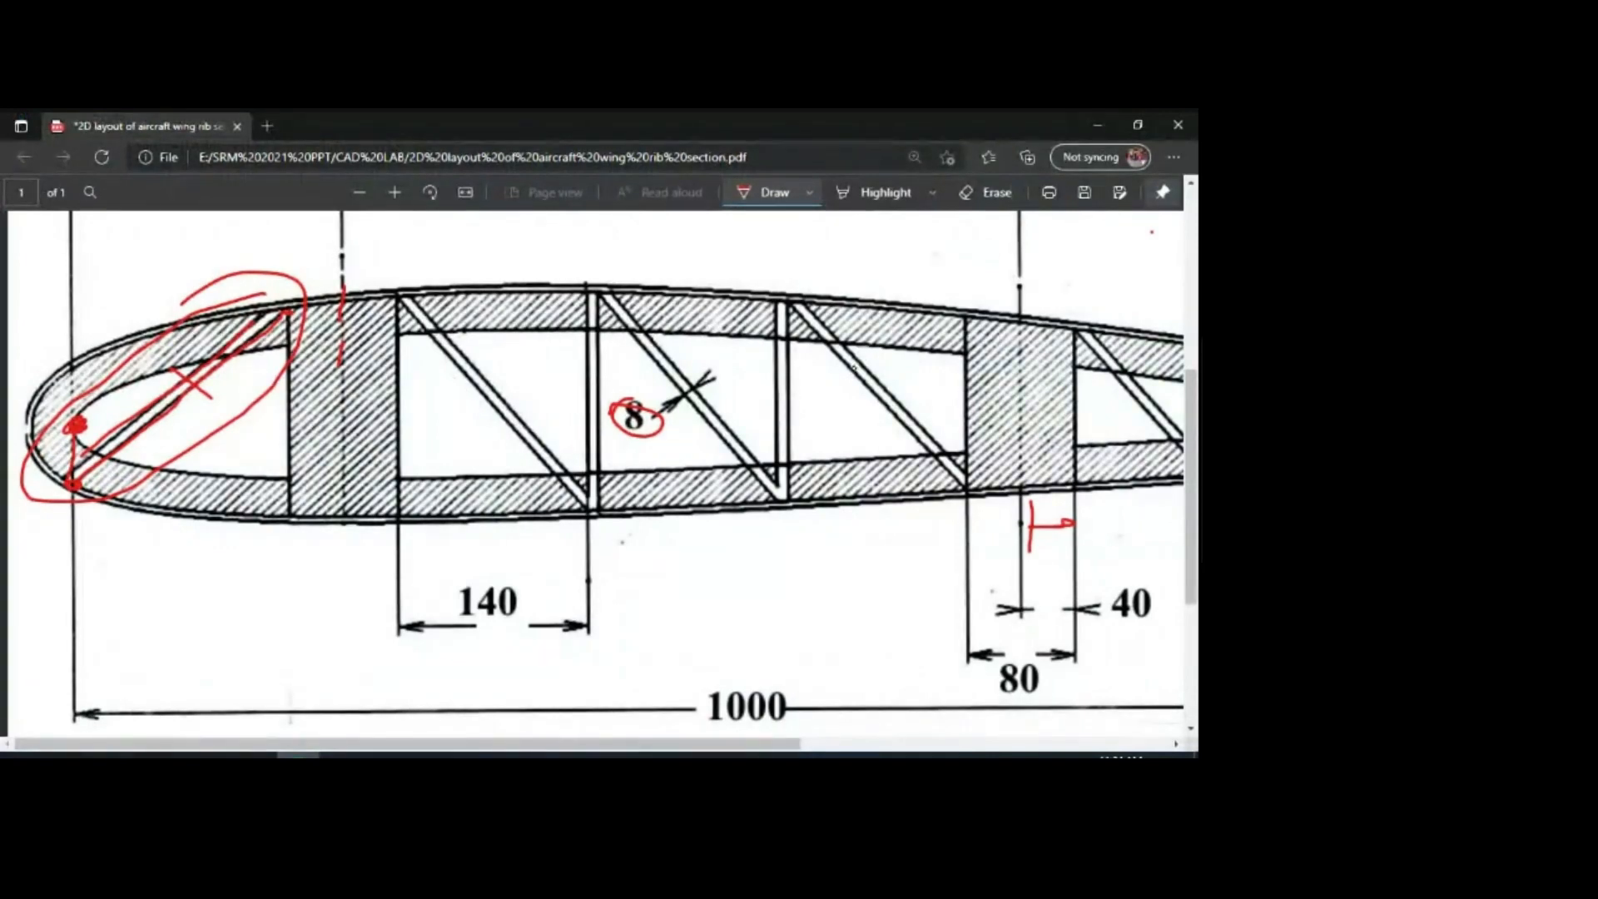
left_click_drag(587, 399, 588, 467)
left_click_drag(432, 570, 556, 550)
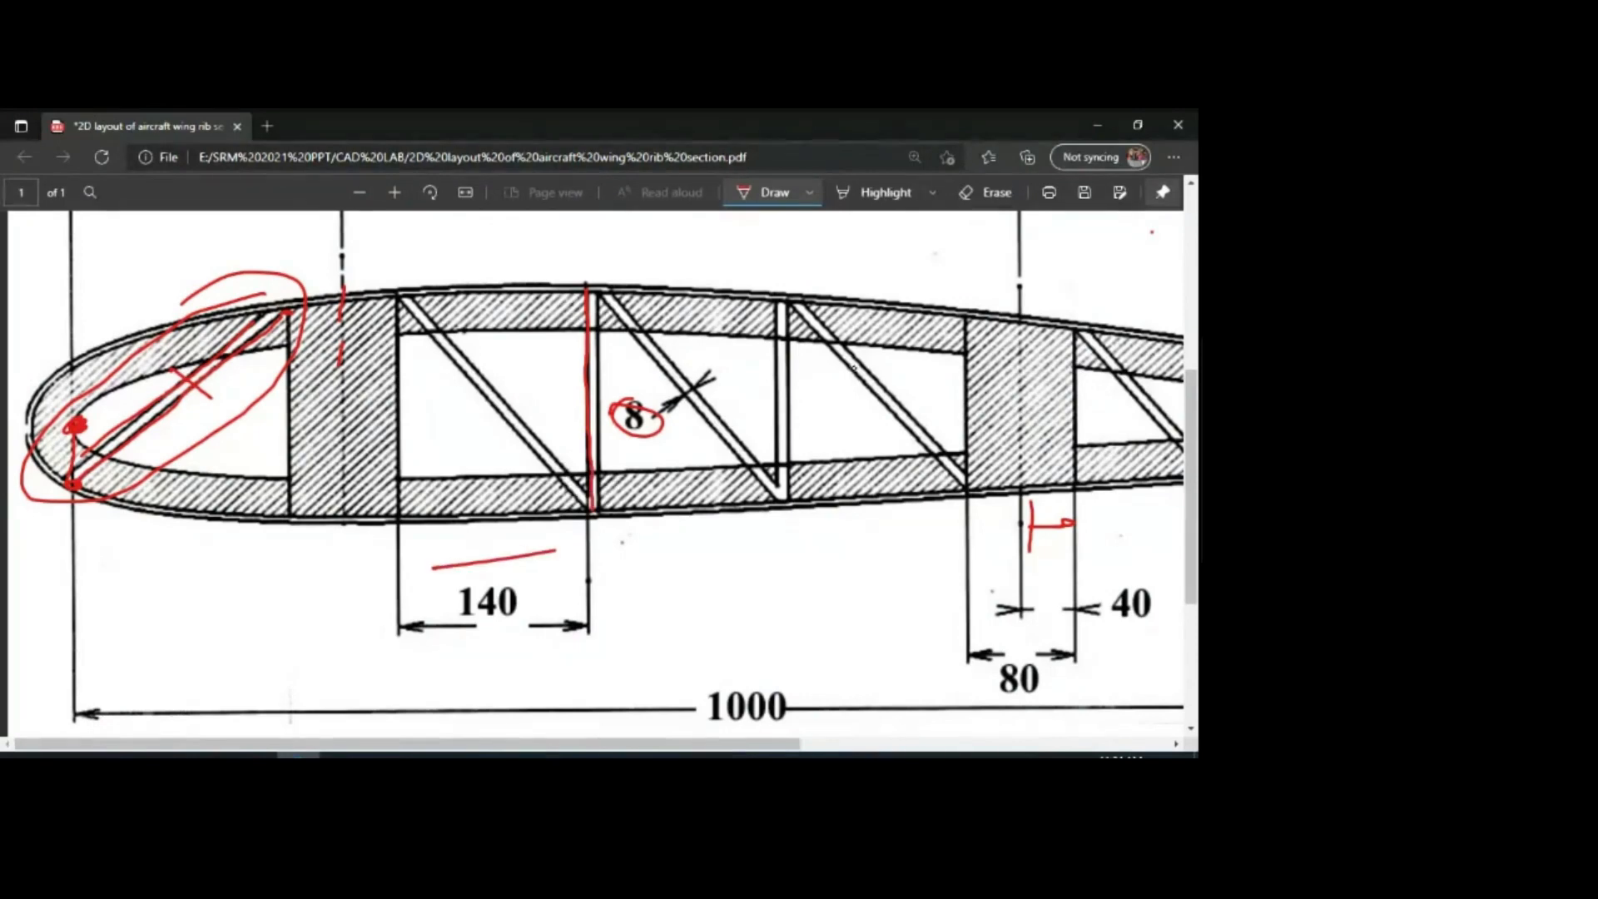
mouse_move(787, 310)
left_mouse_down()
mouse_move(792, 503)
mouse_move(860, 555)
mouse_move(885, 550)
left_mouse_up()
left_click_drag(907, 551, 955, 538)
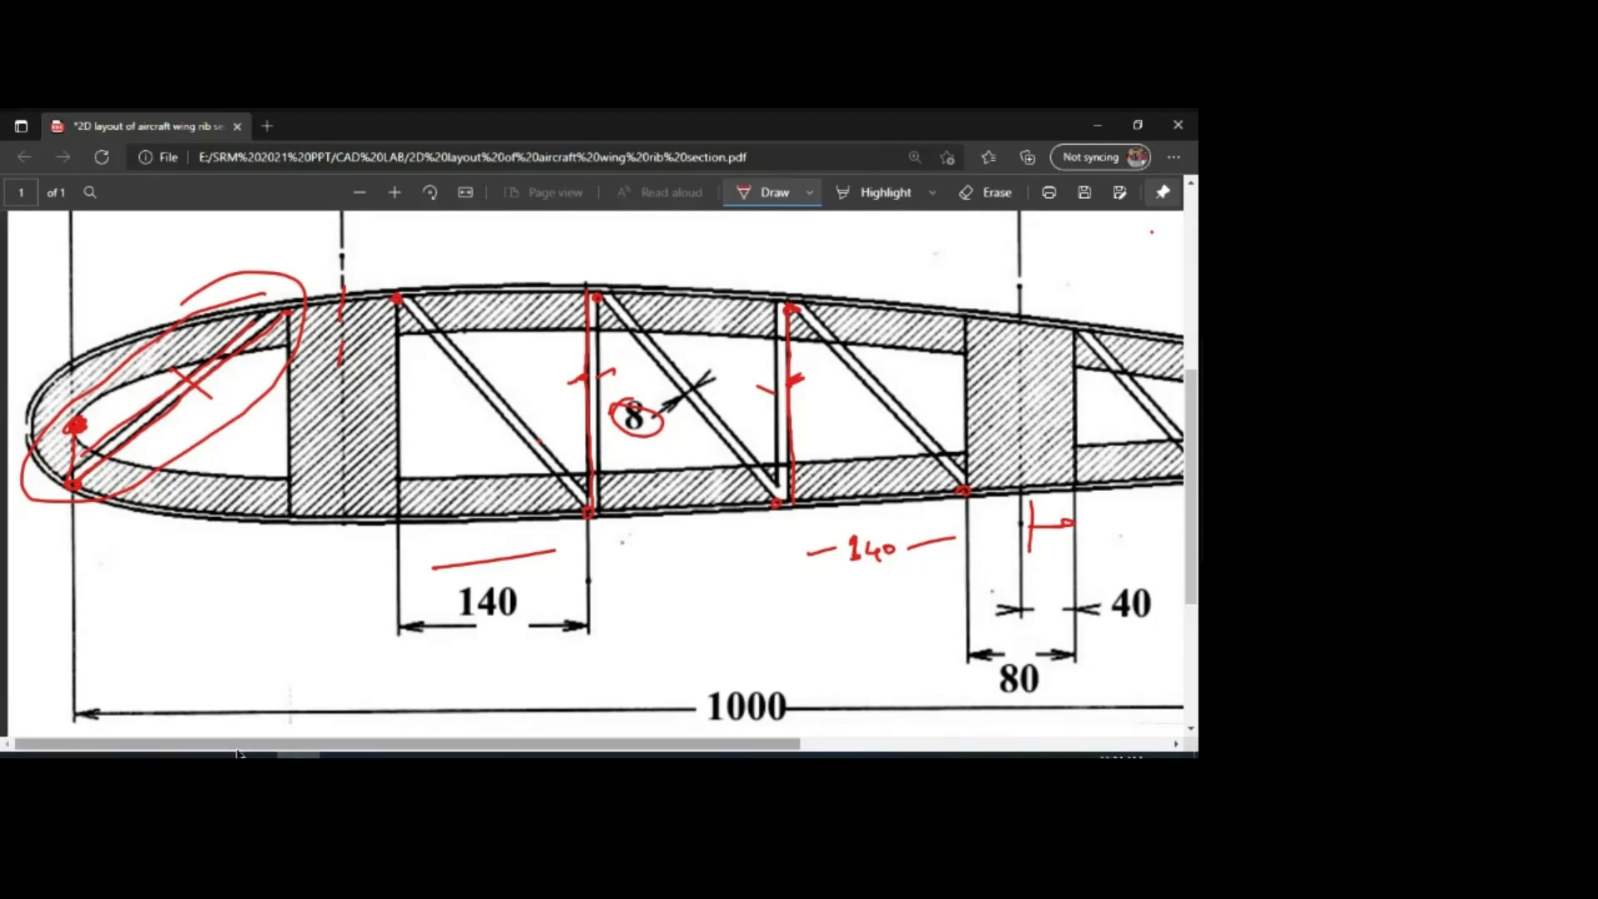
Step: Return to the CATIA sketch and draw two vertical lines in the middle bay, each from the upper to the lower inner outline
left_click(169, 754)
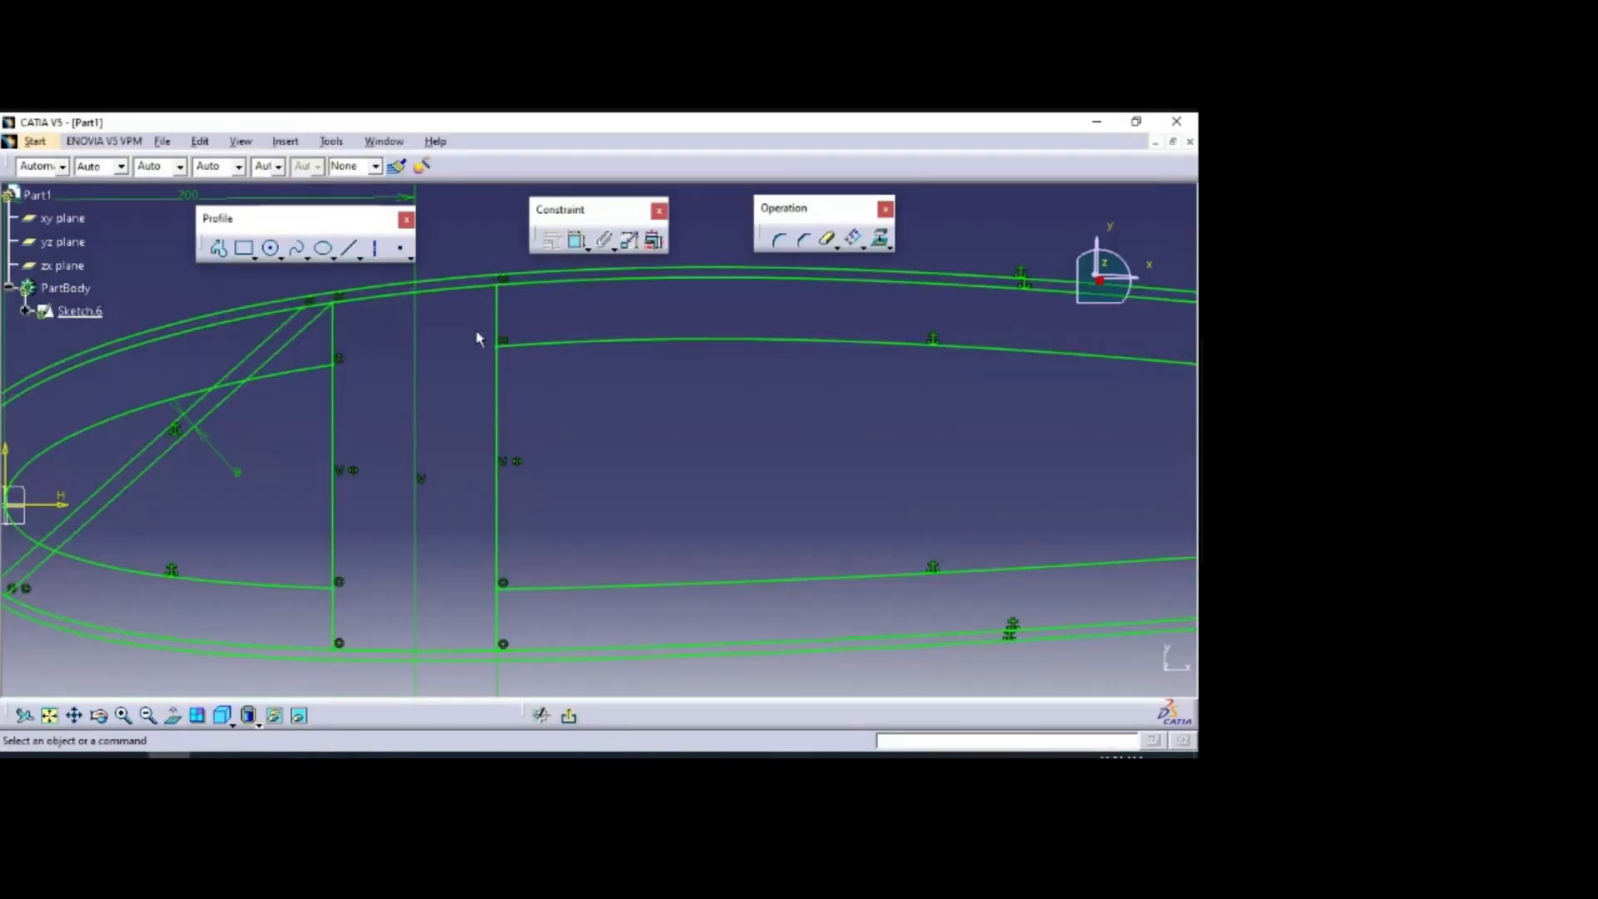
mouse_move(704, 457)
middle_mouse_down()
mouse_move(785, 407)
mouse_move(780, 435)
mouse_move(735, 428)
middle_mouse_up()
left_click(350, 247)
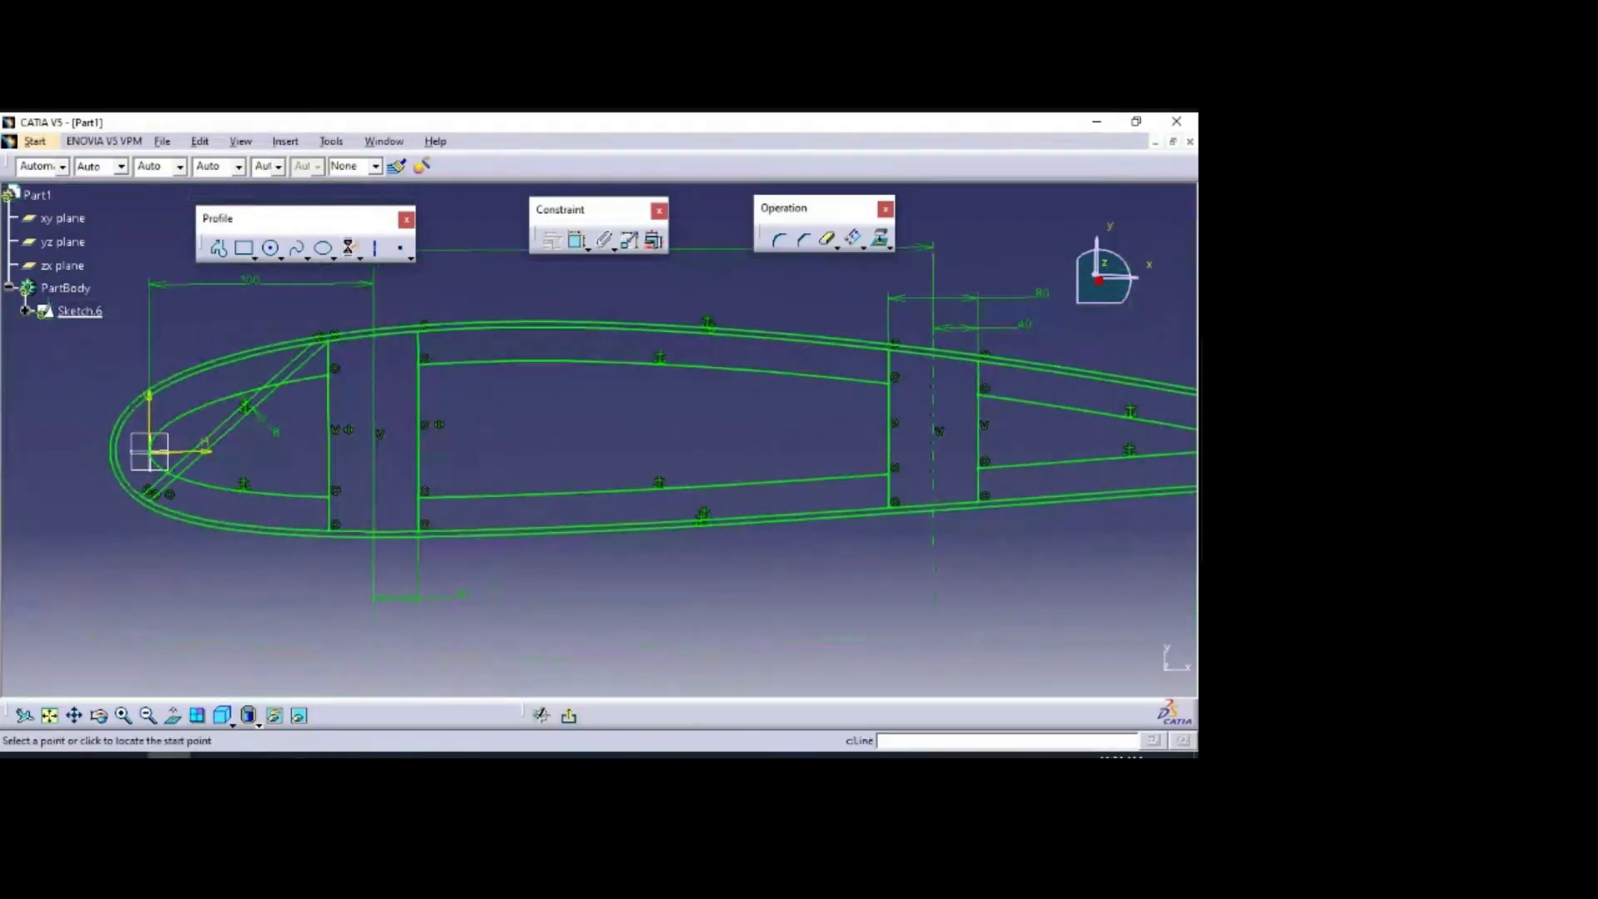
left_click(575, 330)
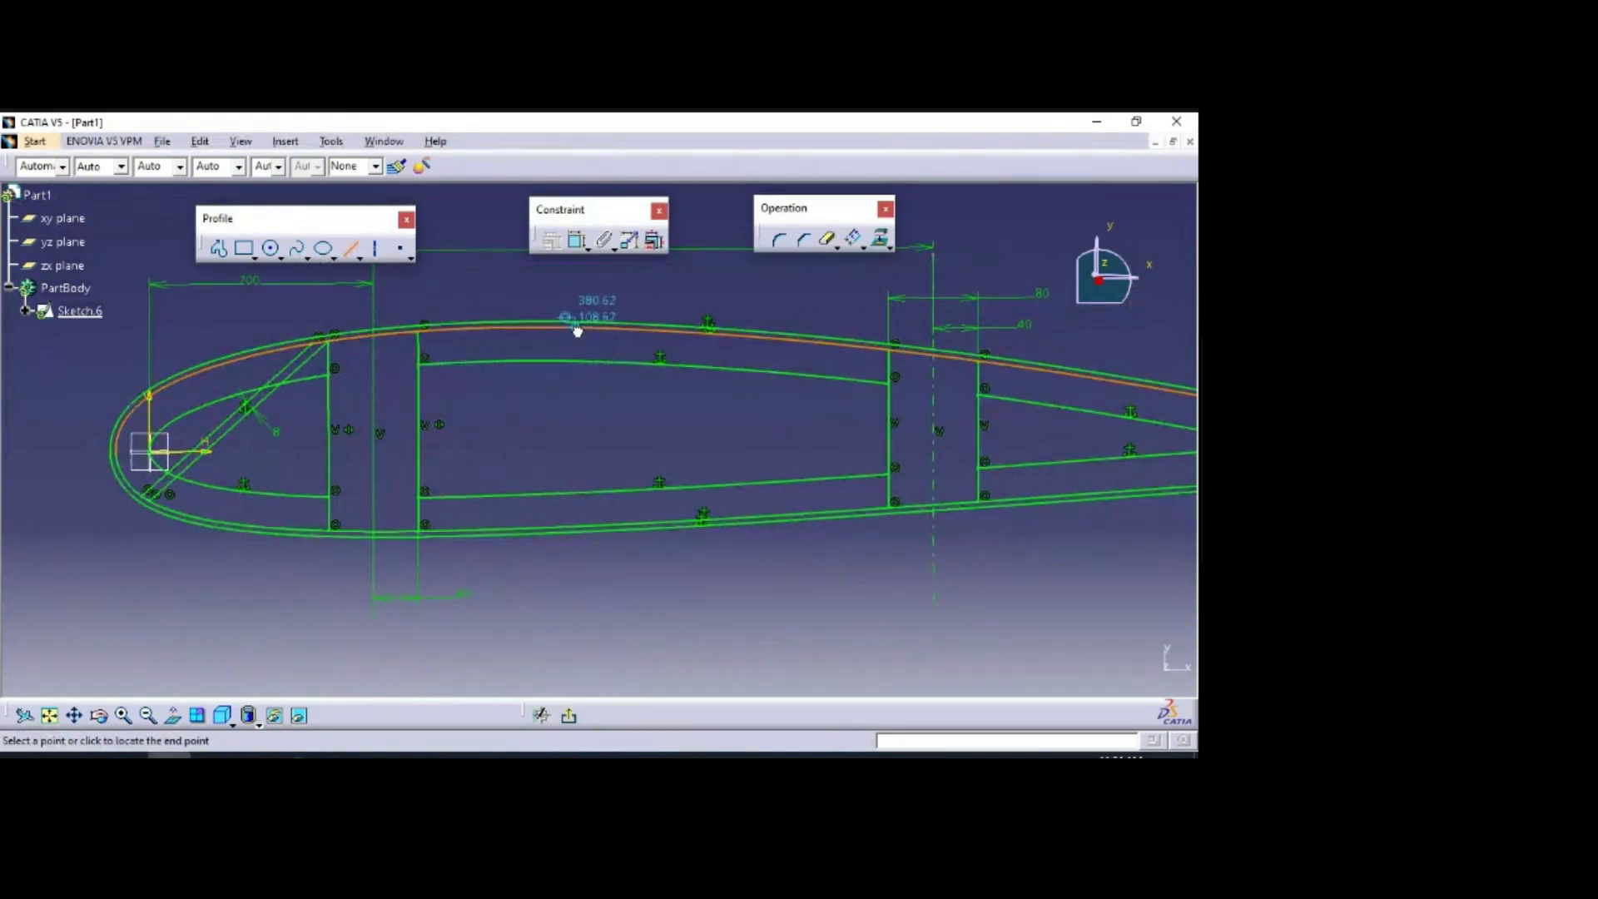
left_click(581, 525)
left_click(374, 247)
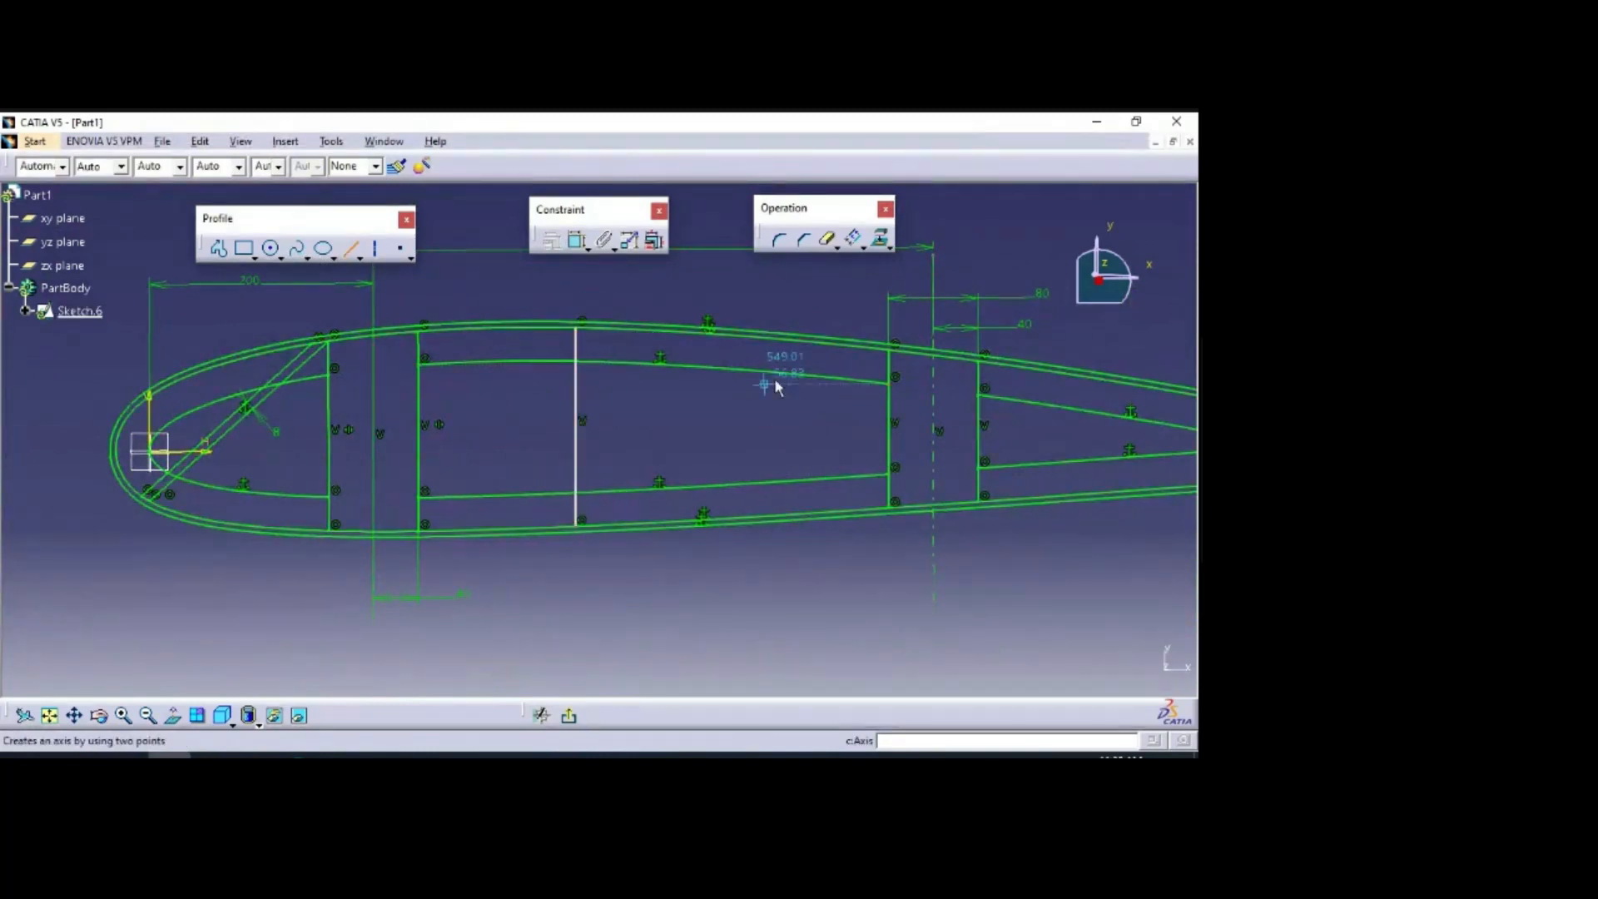
left_click(736, 335)
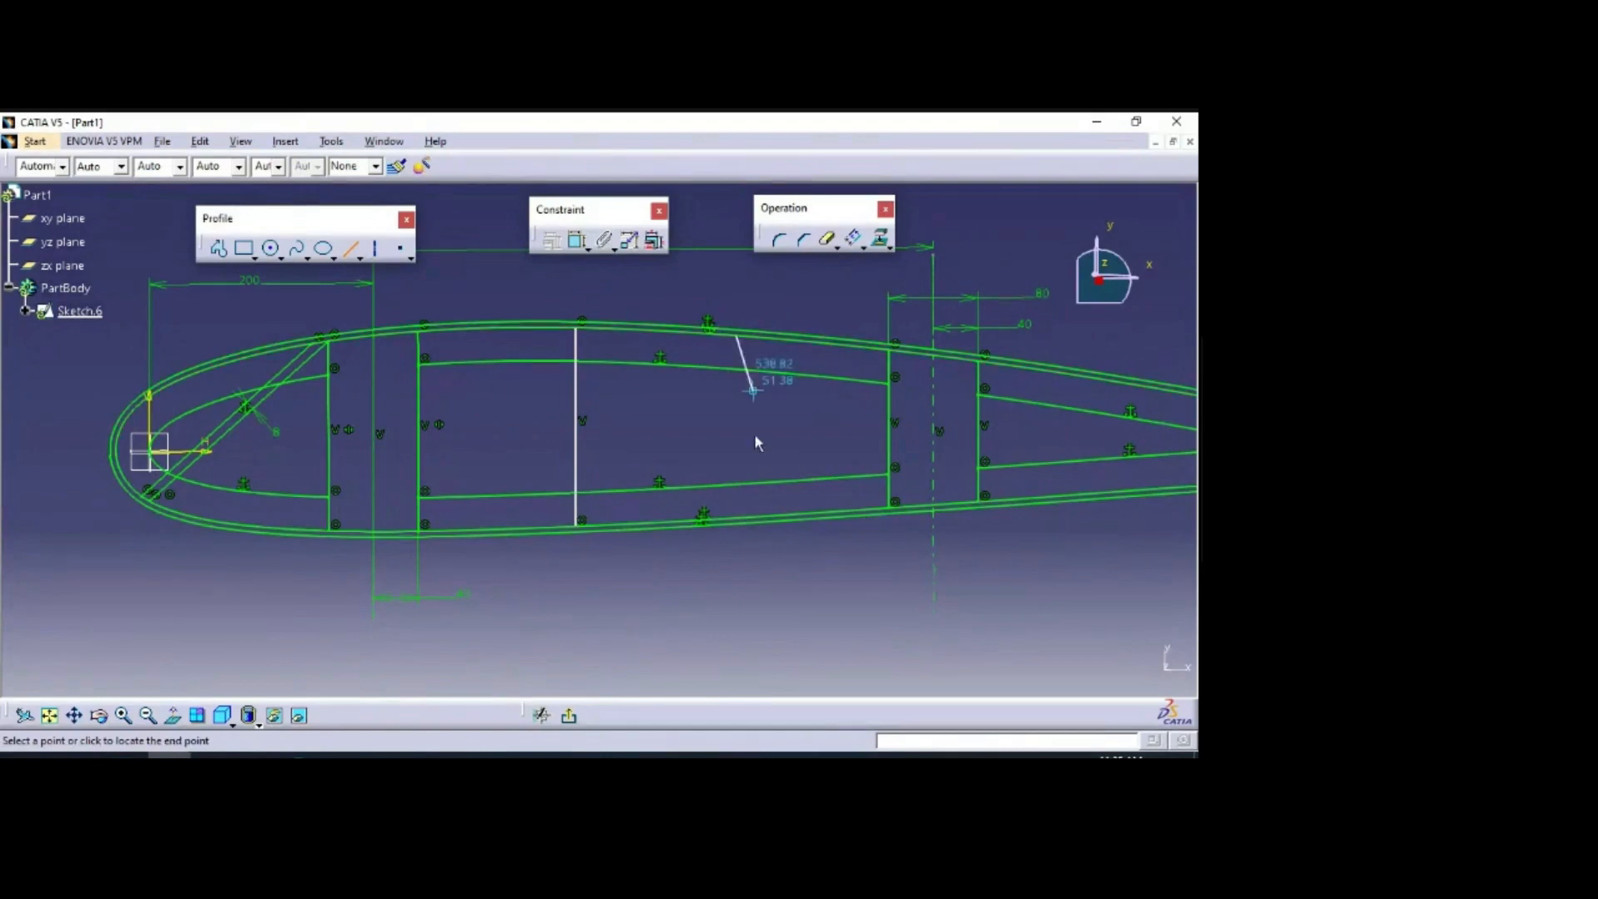
left_click(739, 518)
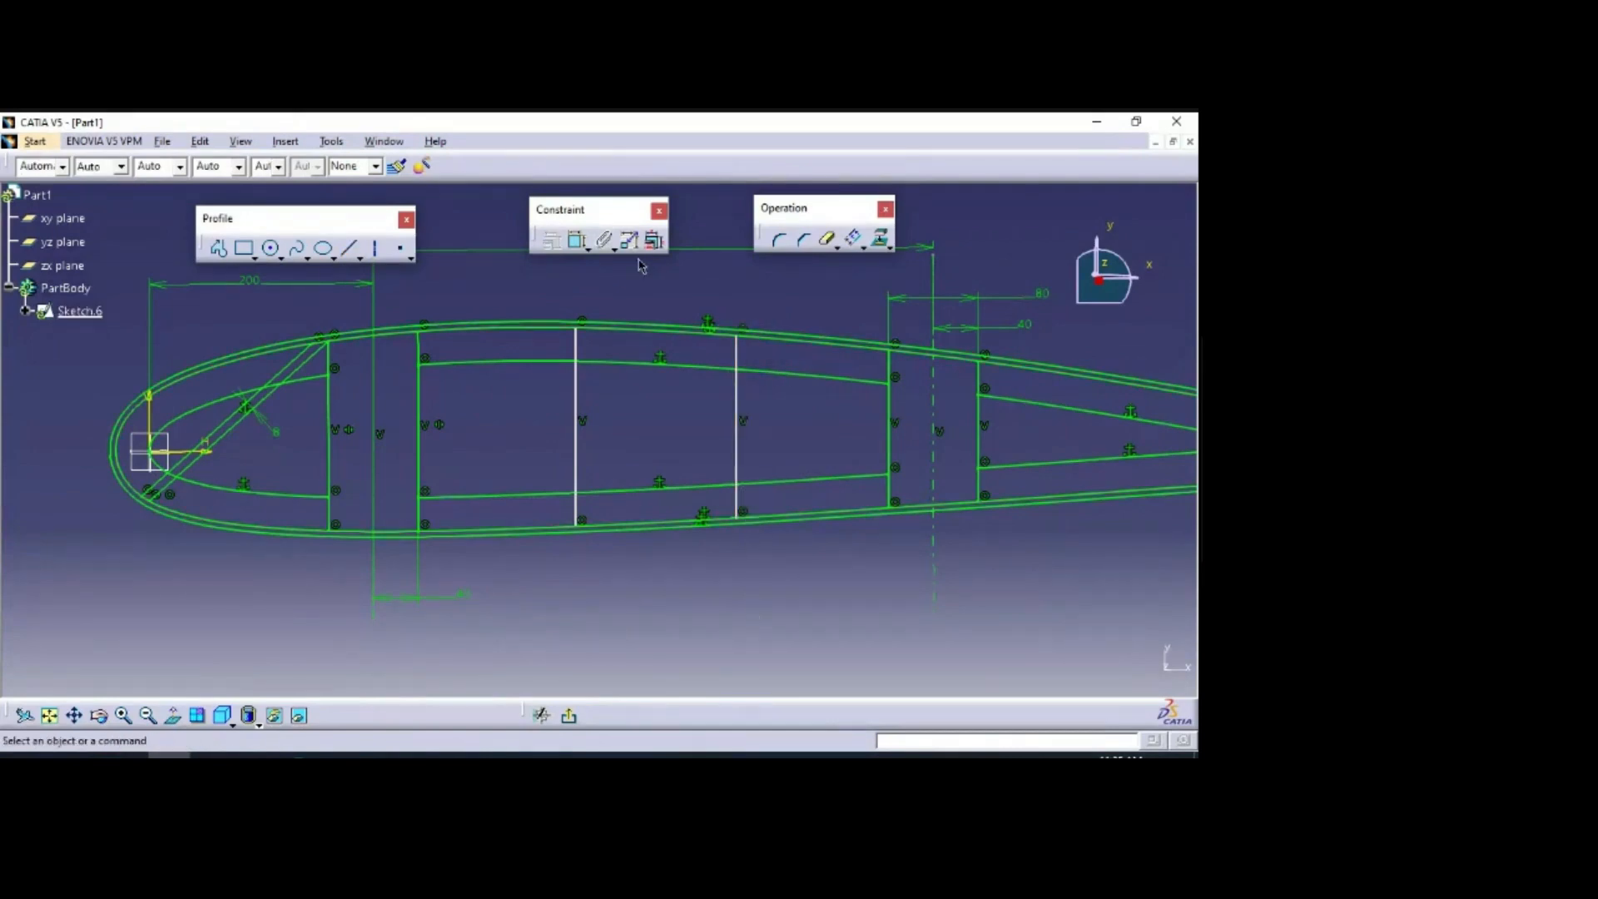
Step: Dimension the first middle-bay vertical from the front spar's rear line and set the distance to 140 mm
left_click(576, 240)
left_click(570, 354)
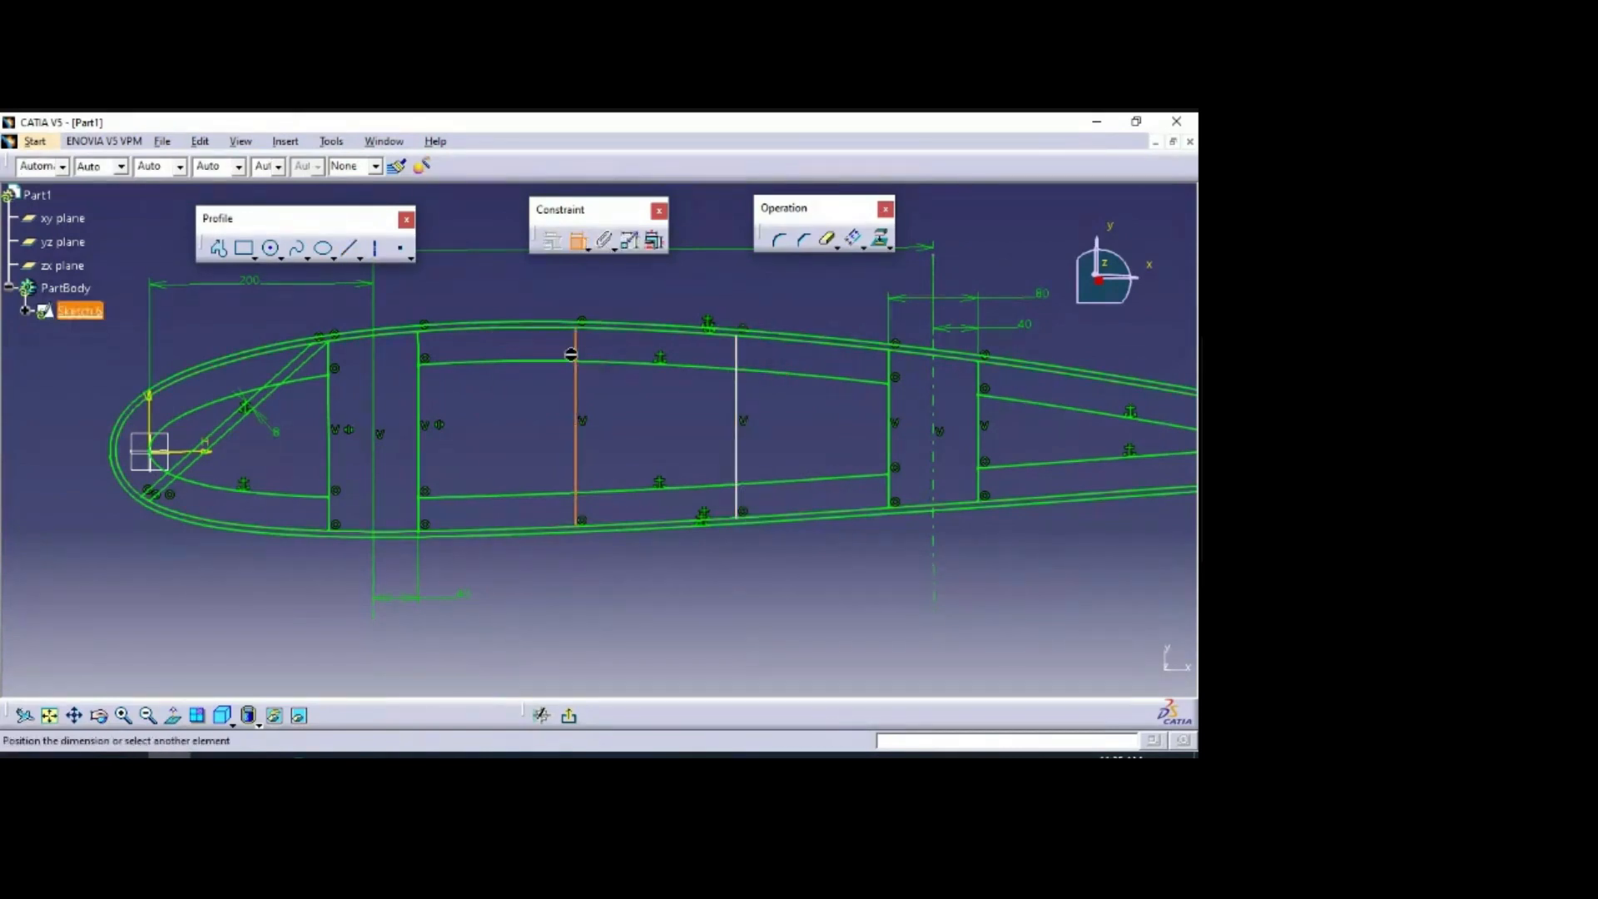
left_click(419, 343)
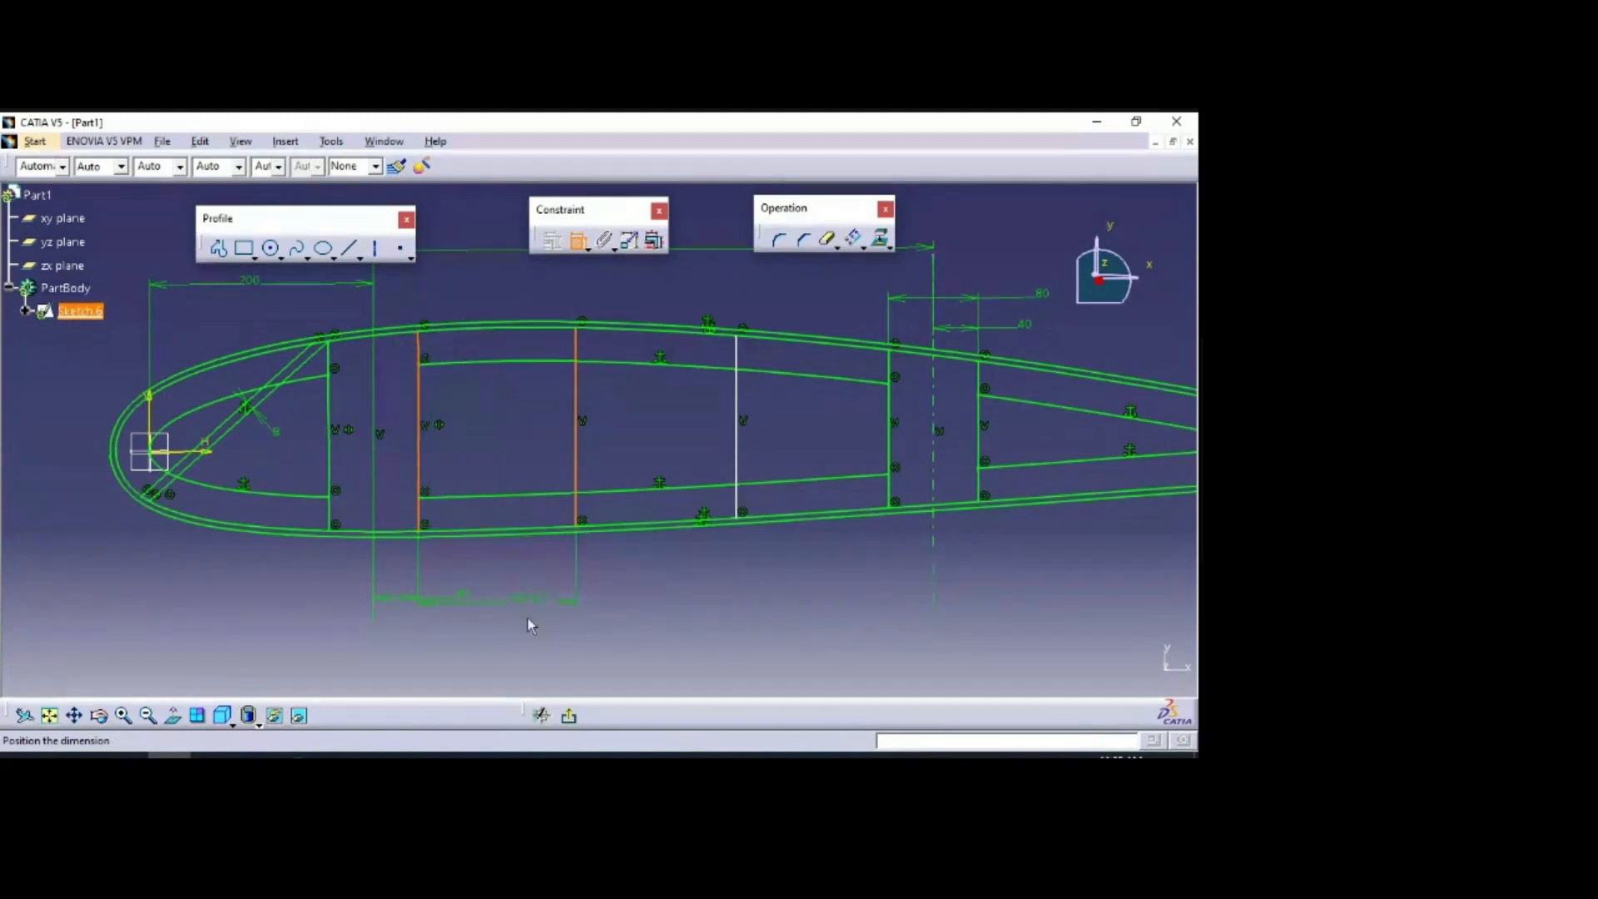
left_click(498, 574)
double_click(500, 572)
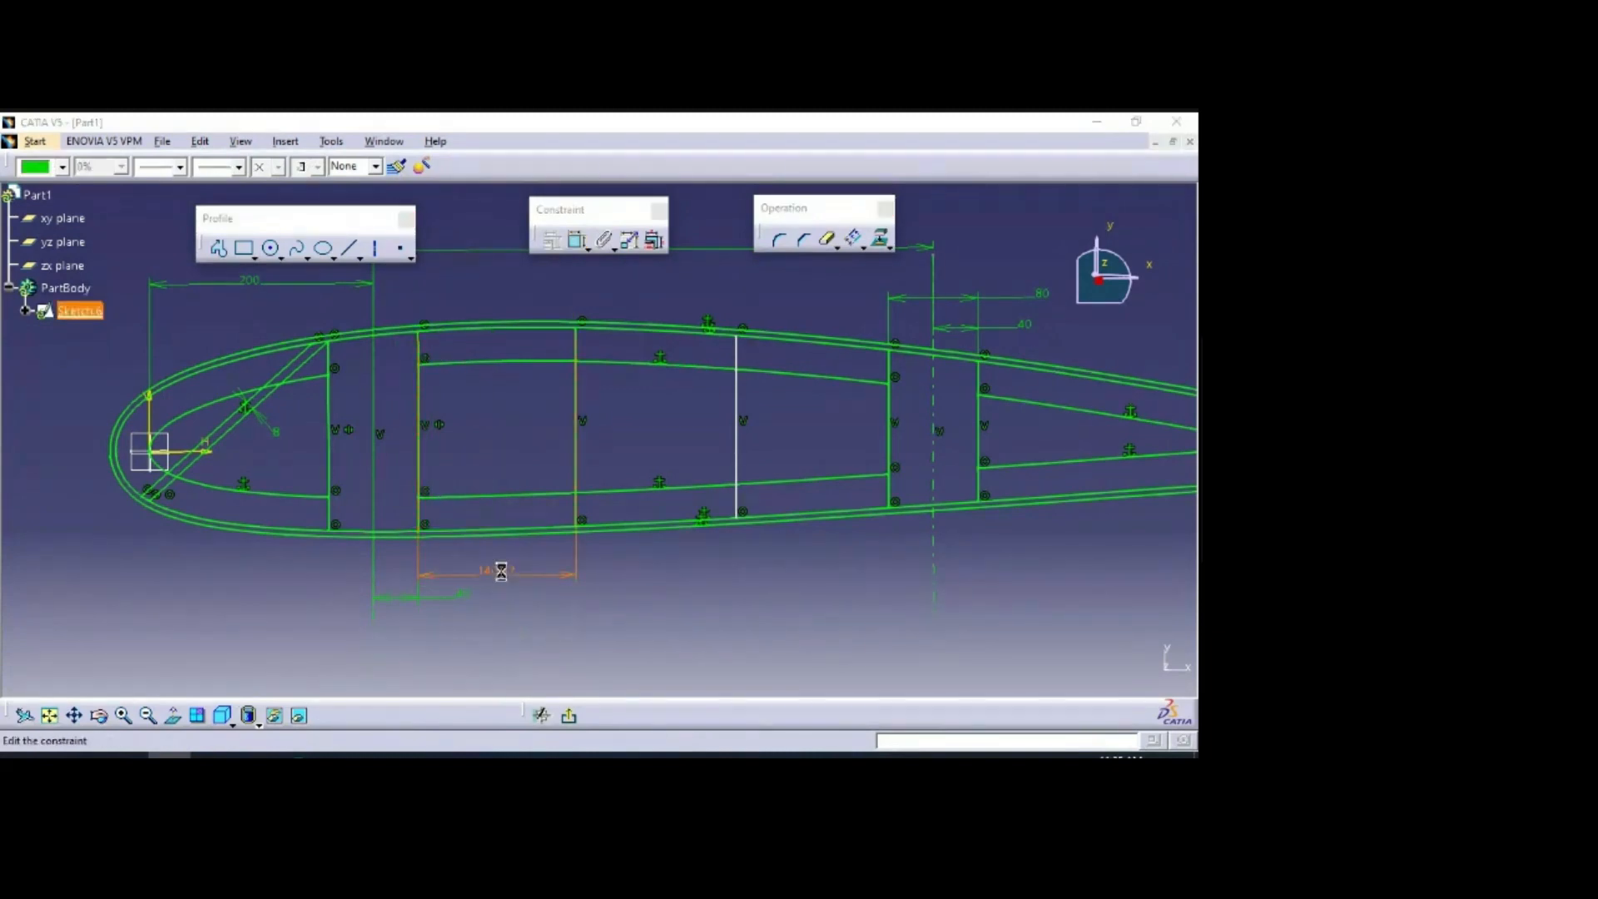
type("140")
key("Return")
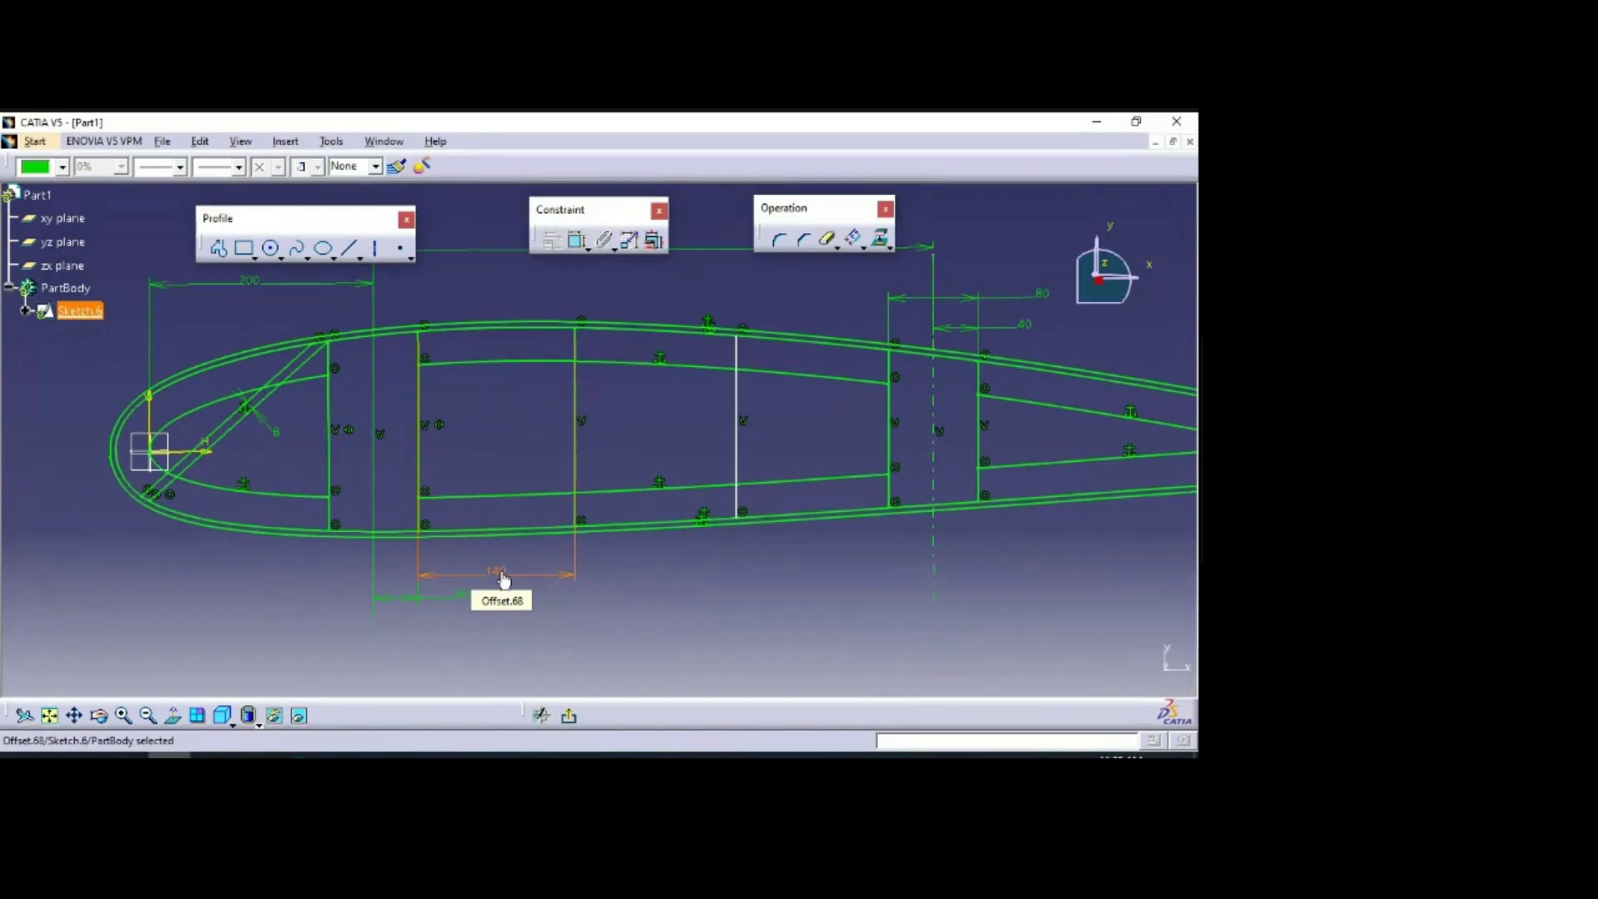
Step: Dimension the second middle-bay vertical from the rear spar's forward line and set the distance to 140 mm
left_click(576, 240)
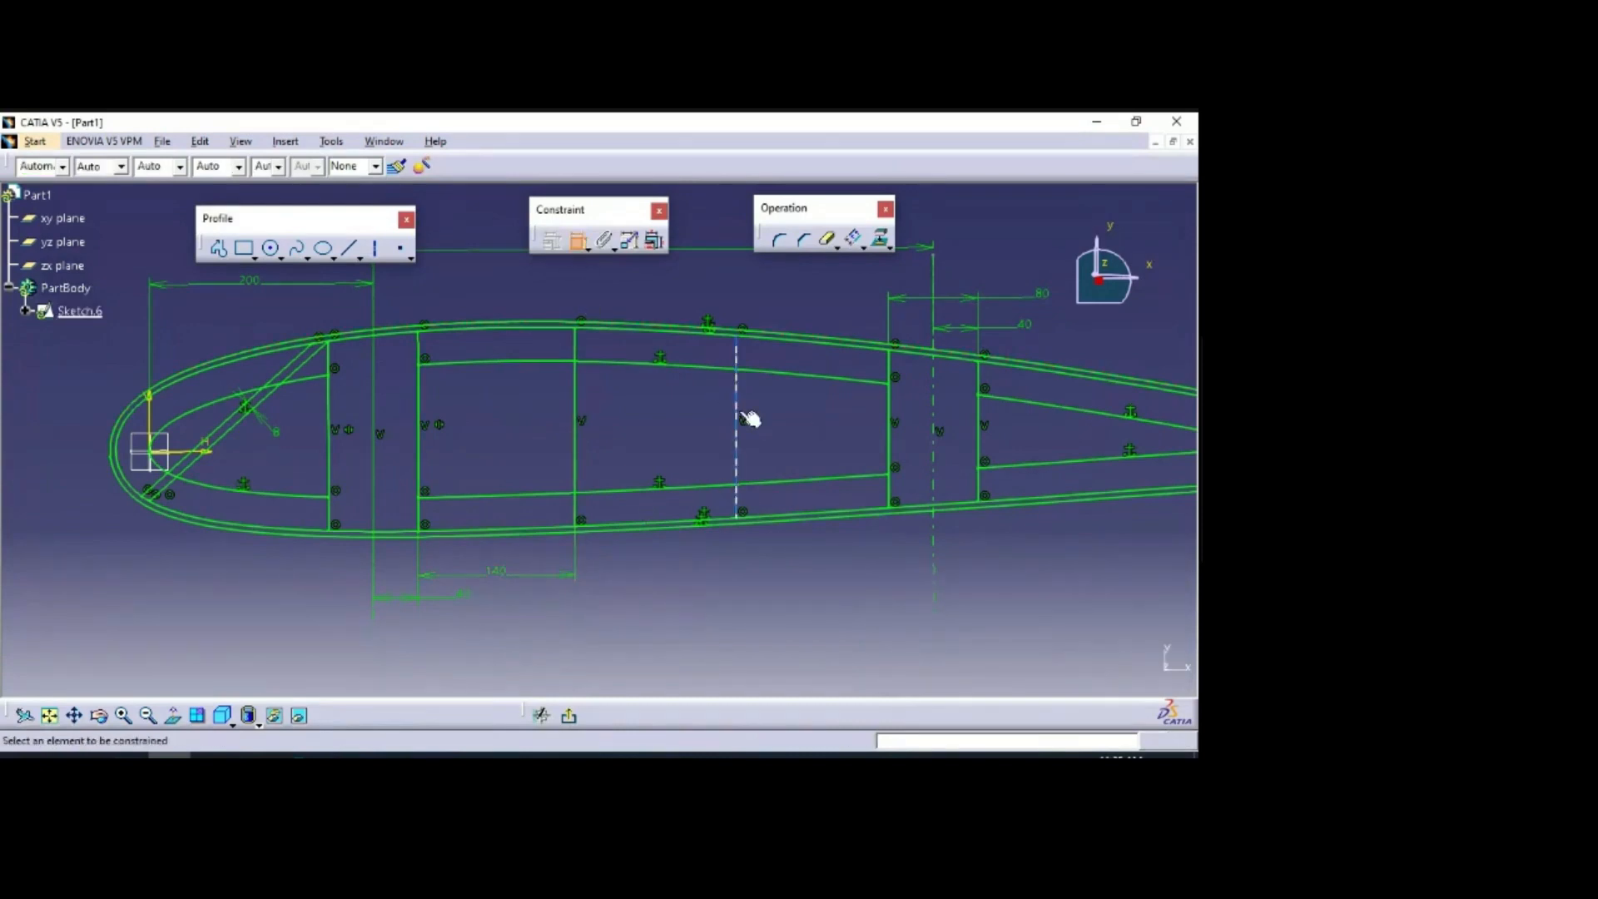
left_click(746, 403)
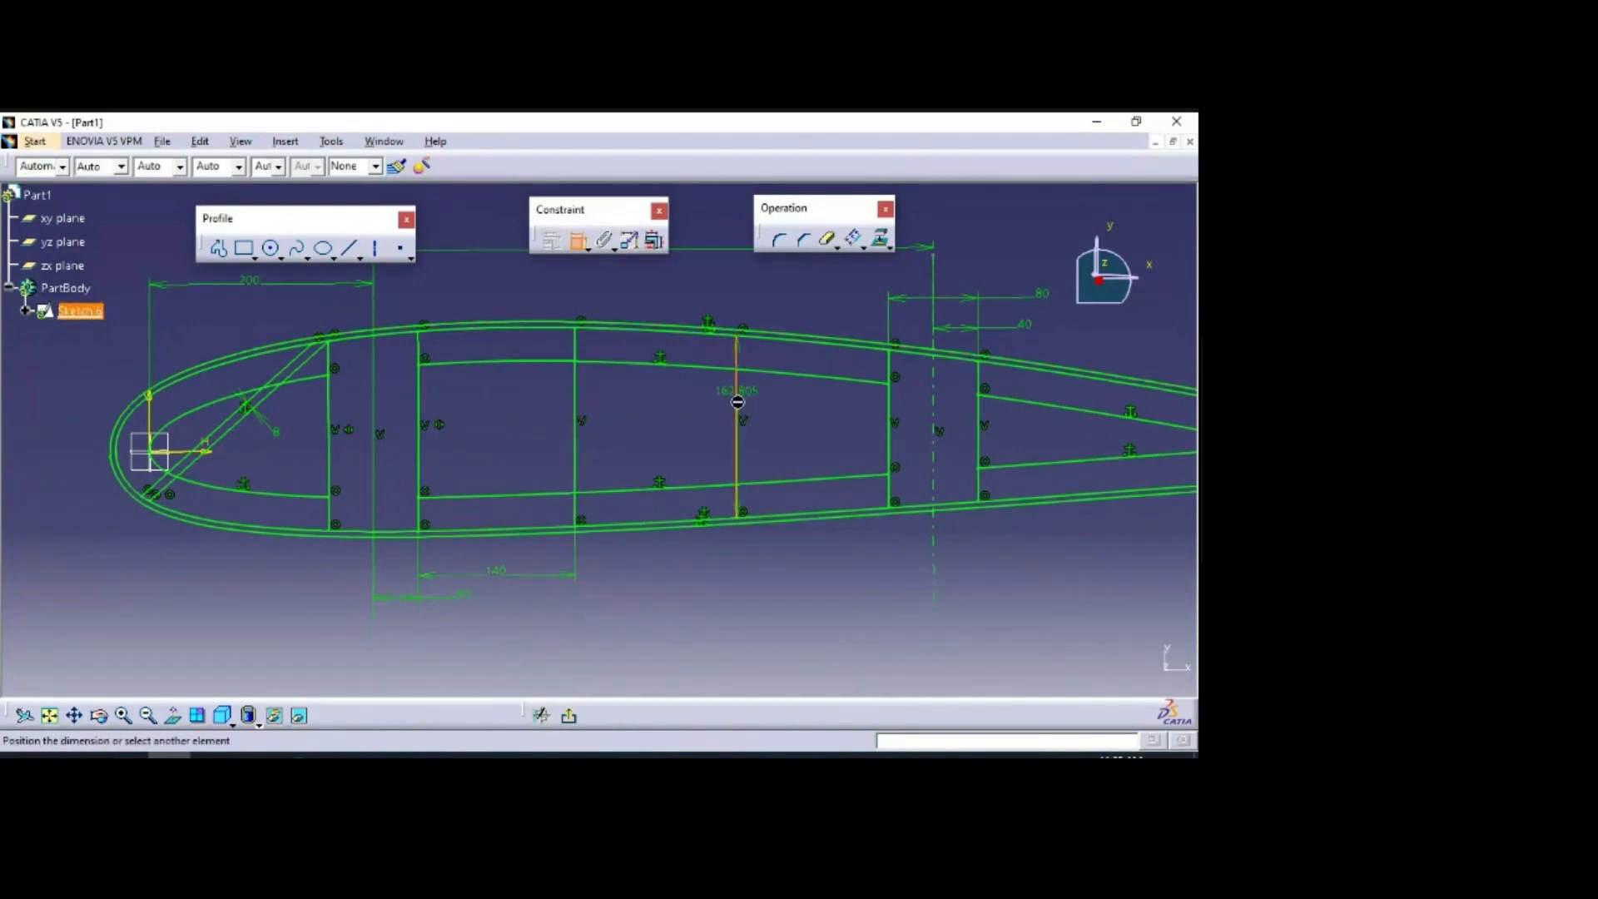
left_click(897, 406)
left_click(815, 626)
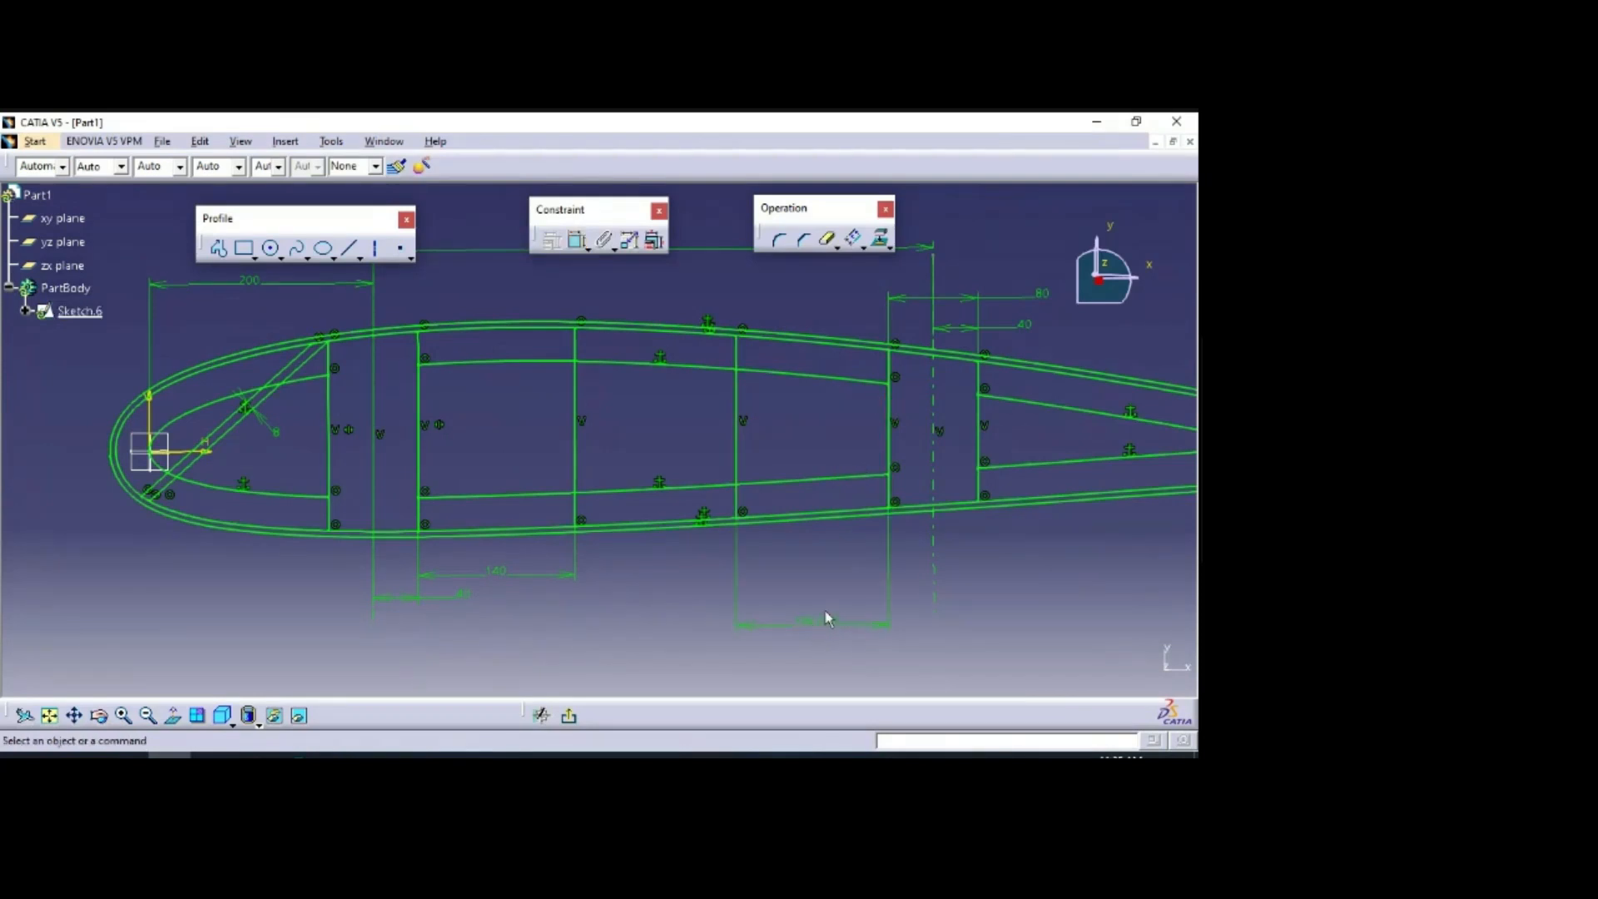
double_click(807, 621)
type("140mm")
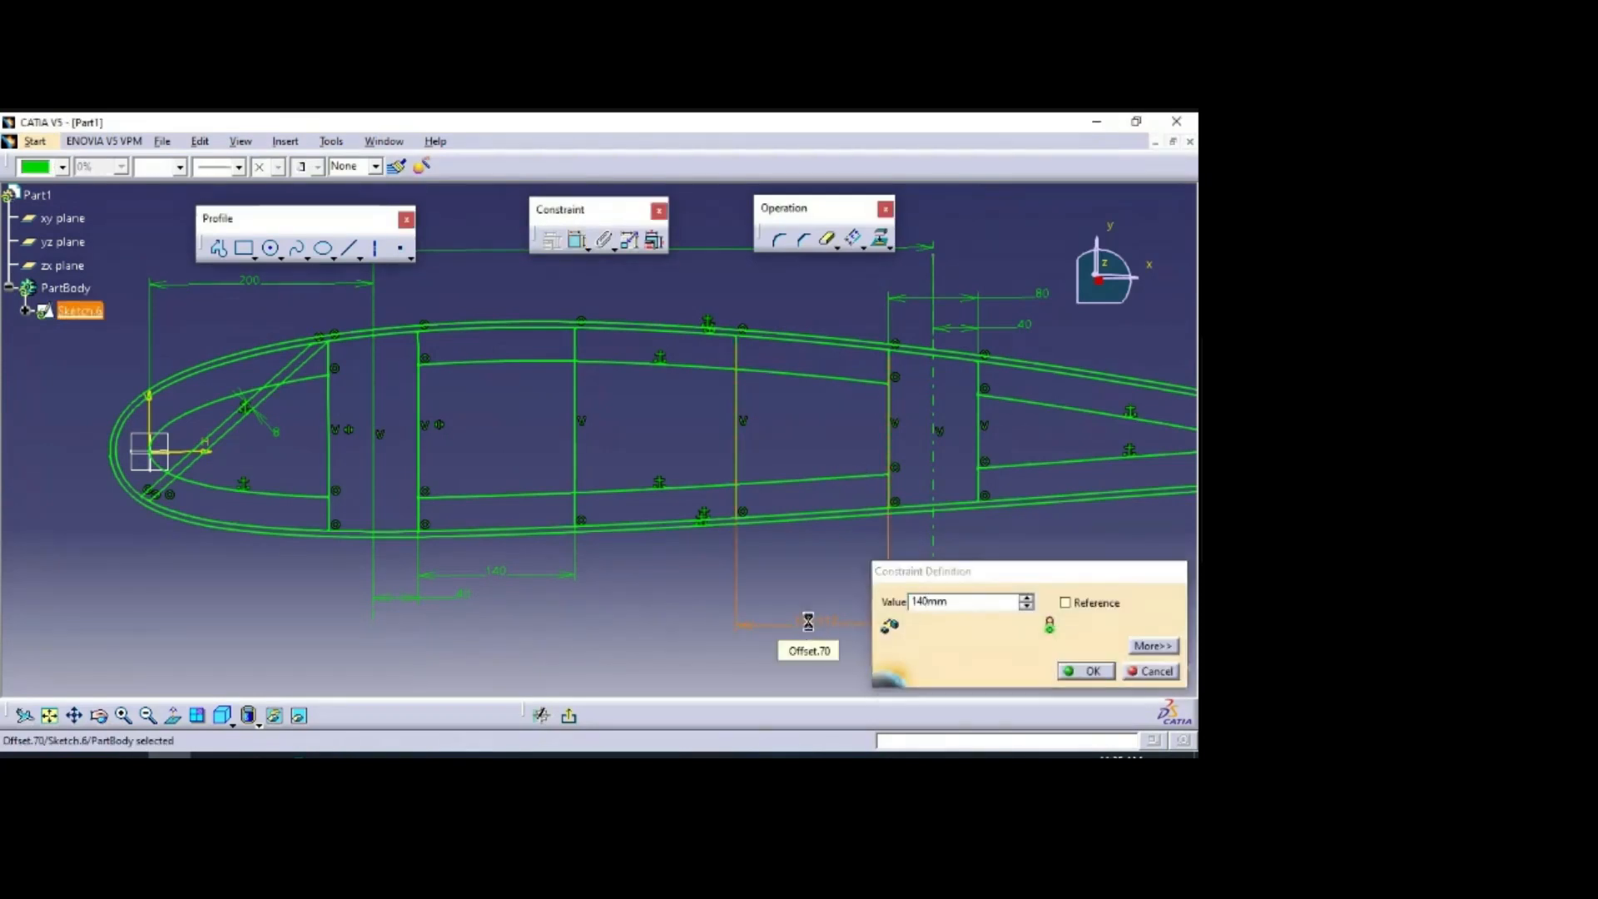
key("Return")
middle_click_drag(796, 585, 743, 587)
left_click(750, 433)
Step: Draw a companion vertical line beside each middle-bay vertical, on the sides facing each other, between the upper and lower inner outlines
left_click(349, 245)
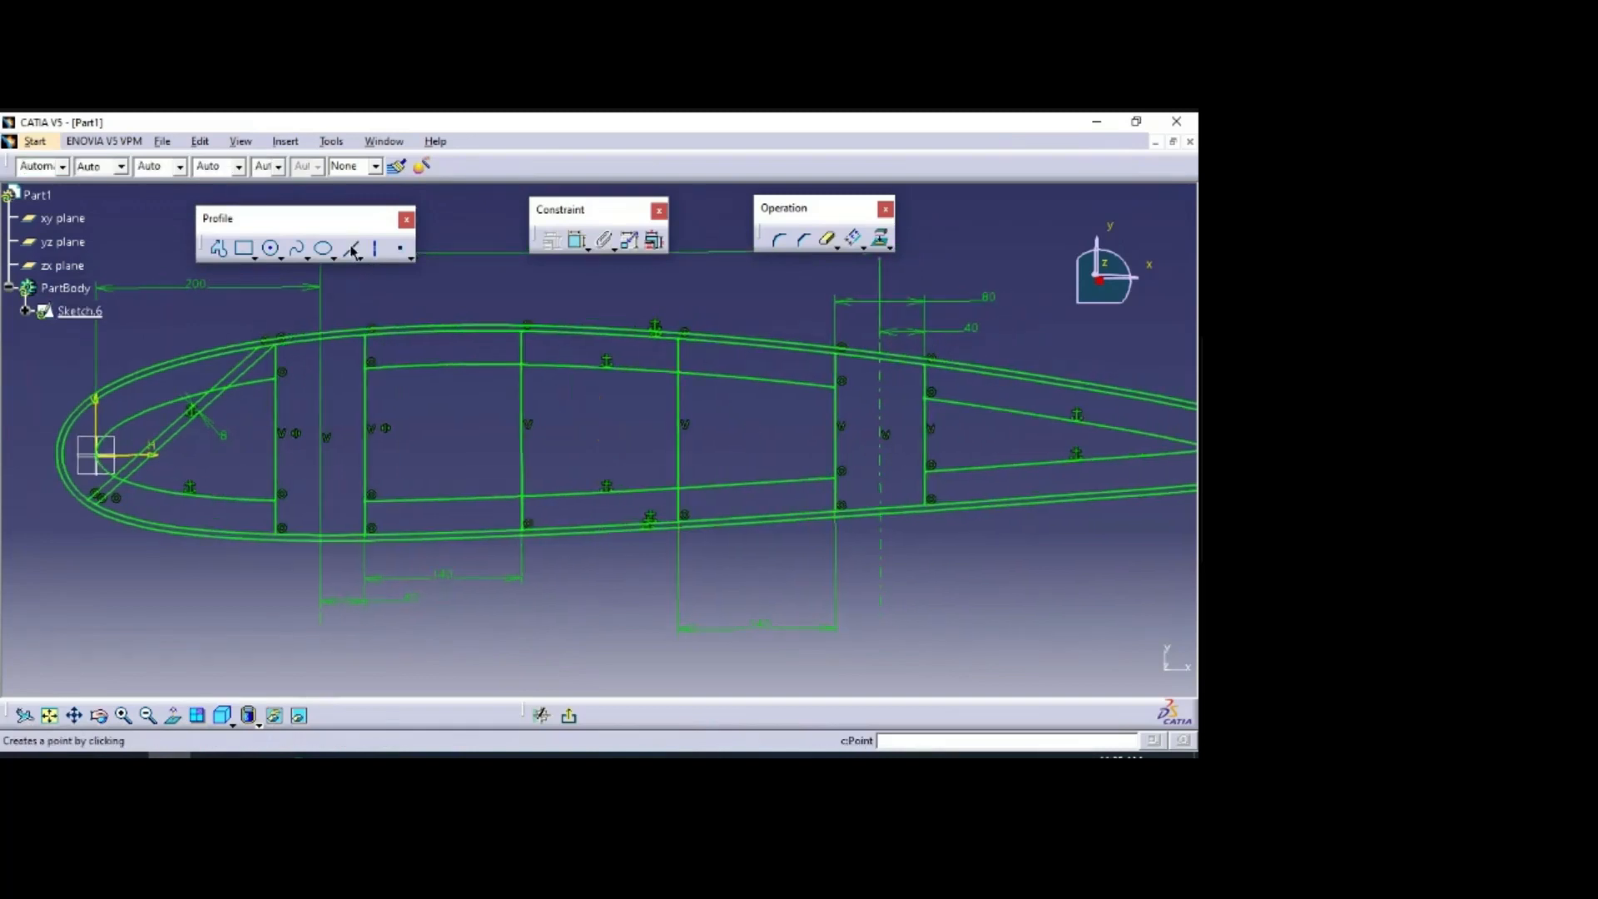
left_click(531, 330)
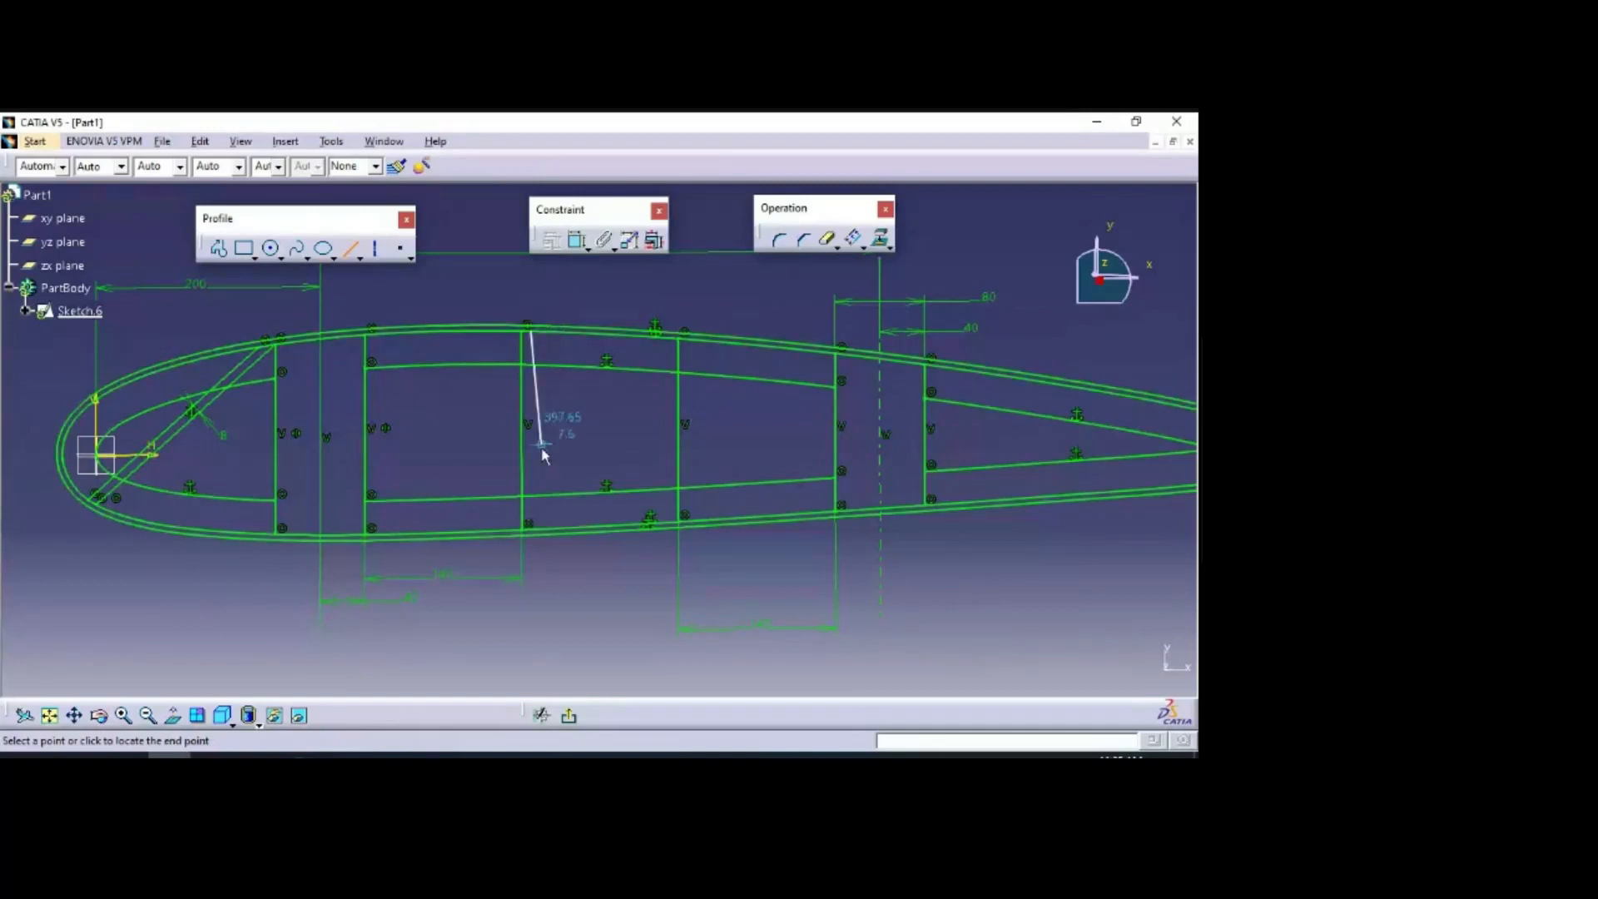
left_click(530, 525)
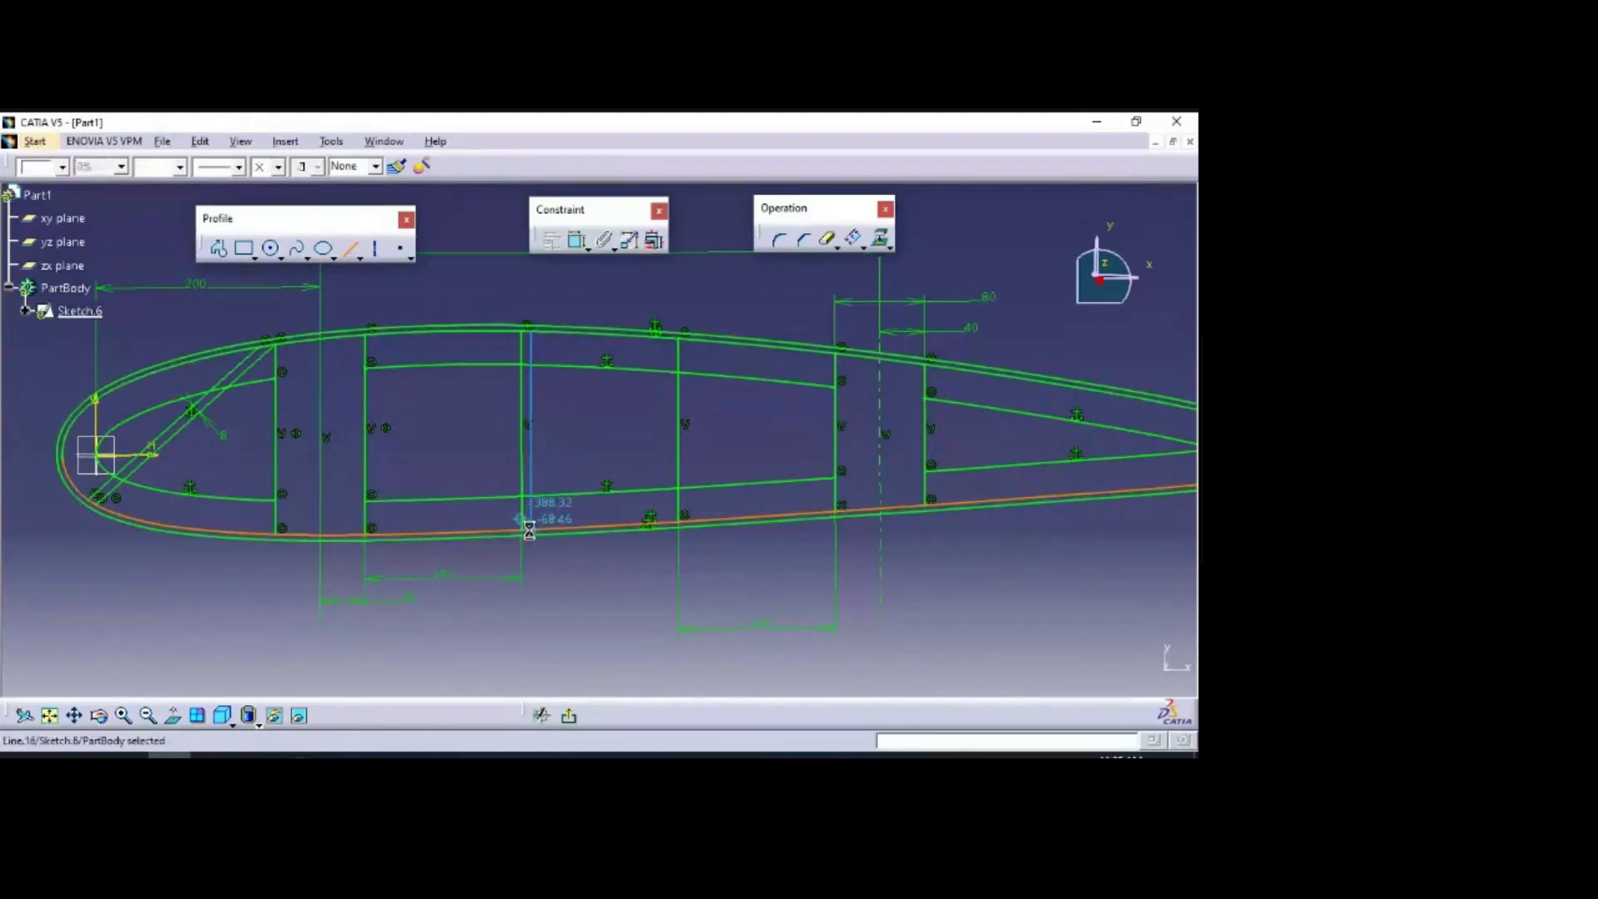
left_click(348, 250)
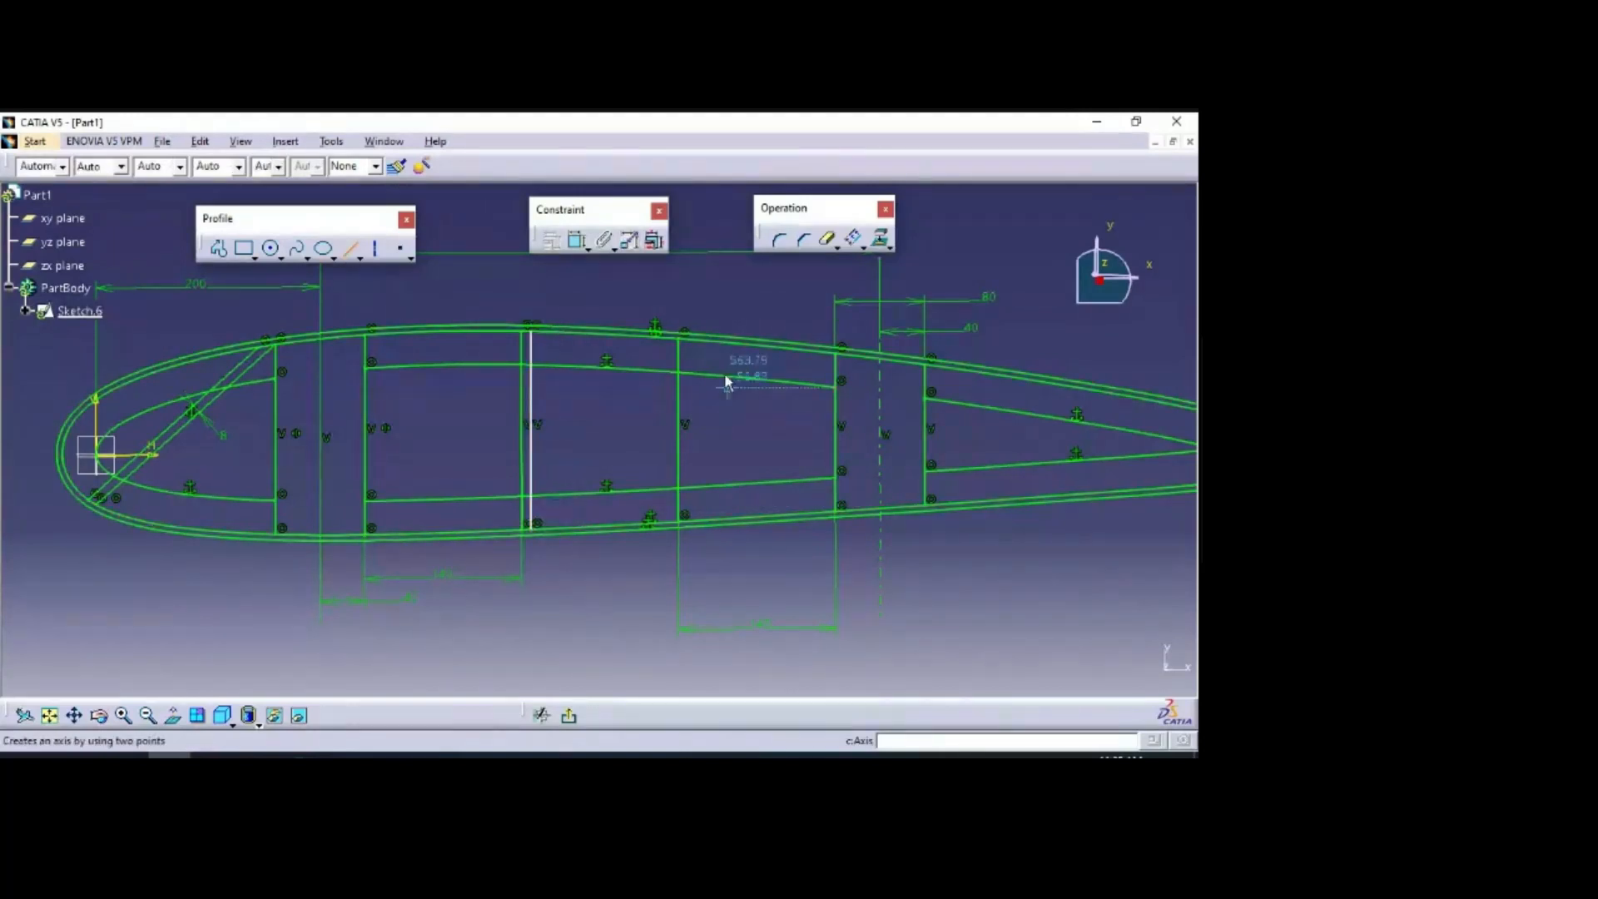
left_click(667, 337)
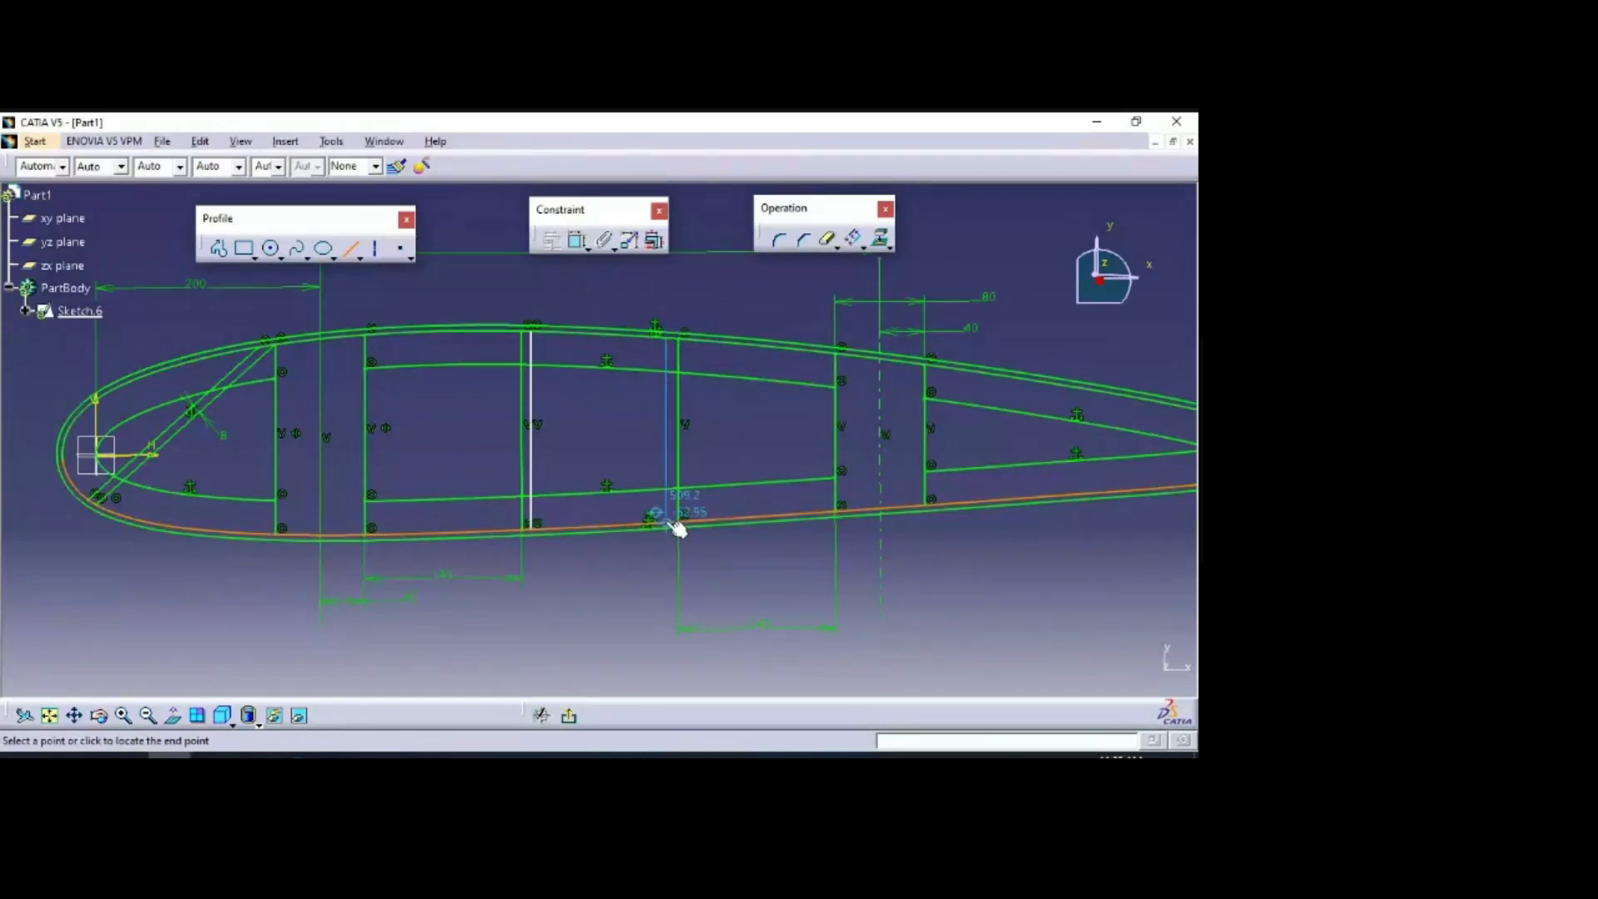
left_click(672, 523)
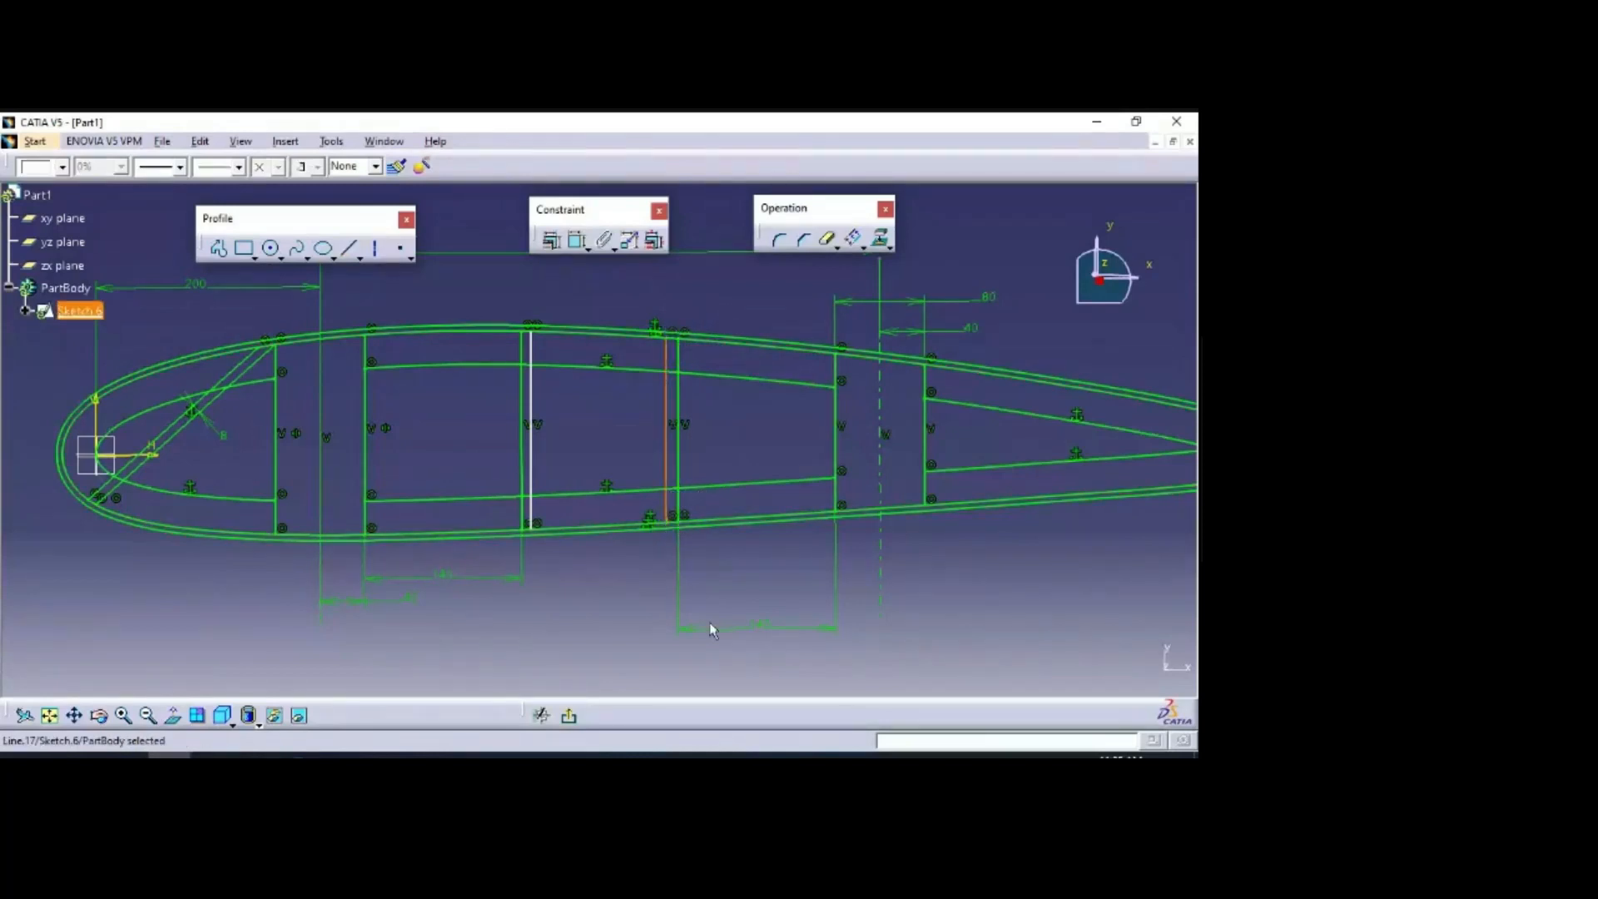
Step: Dimension the gap between the two lines of the first middle-bay vertical strut and set it to 8 mm
left_click(532, 403)
left_click(523, 400, "ctrl")
left_click(582, 244)
left_click(531, 391)
left_click(522, 400)
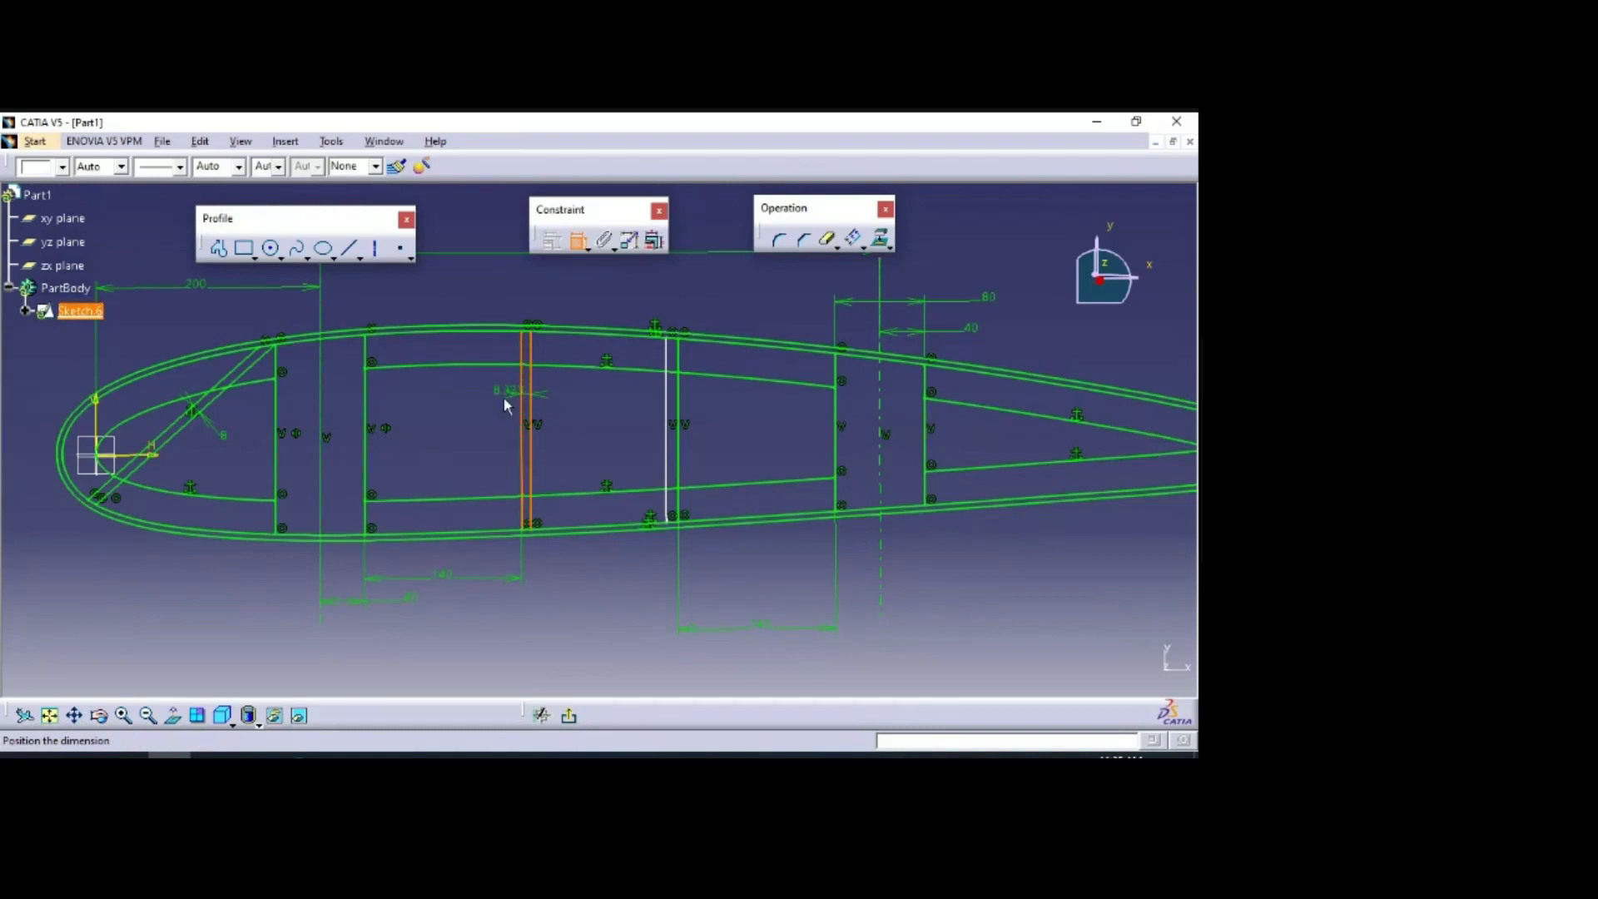
left_click(493, 413)
double_click(496, 405)
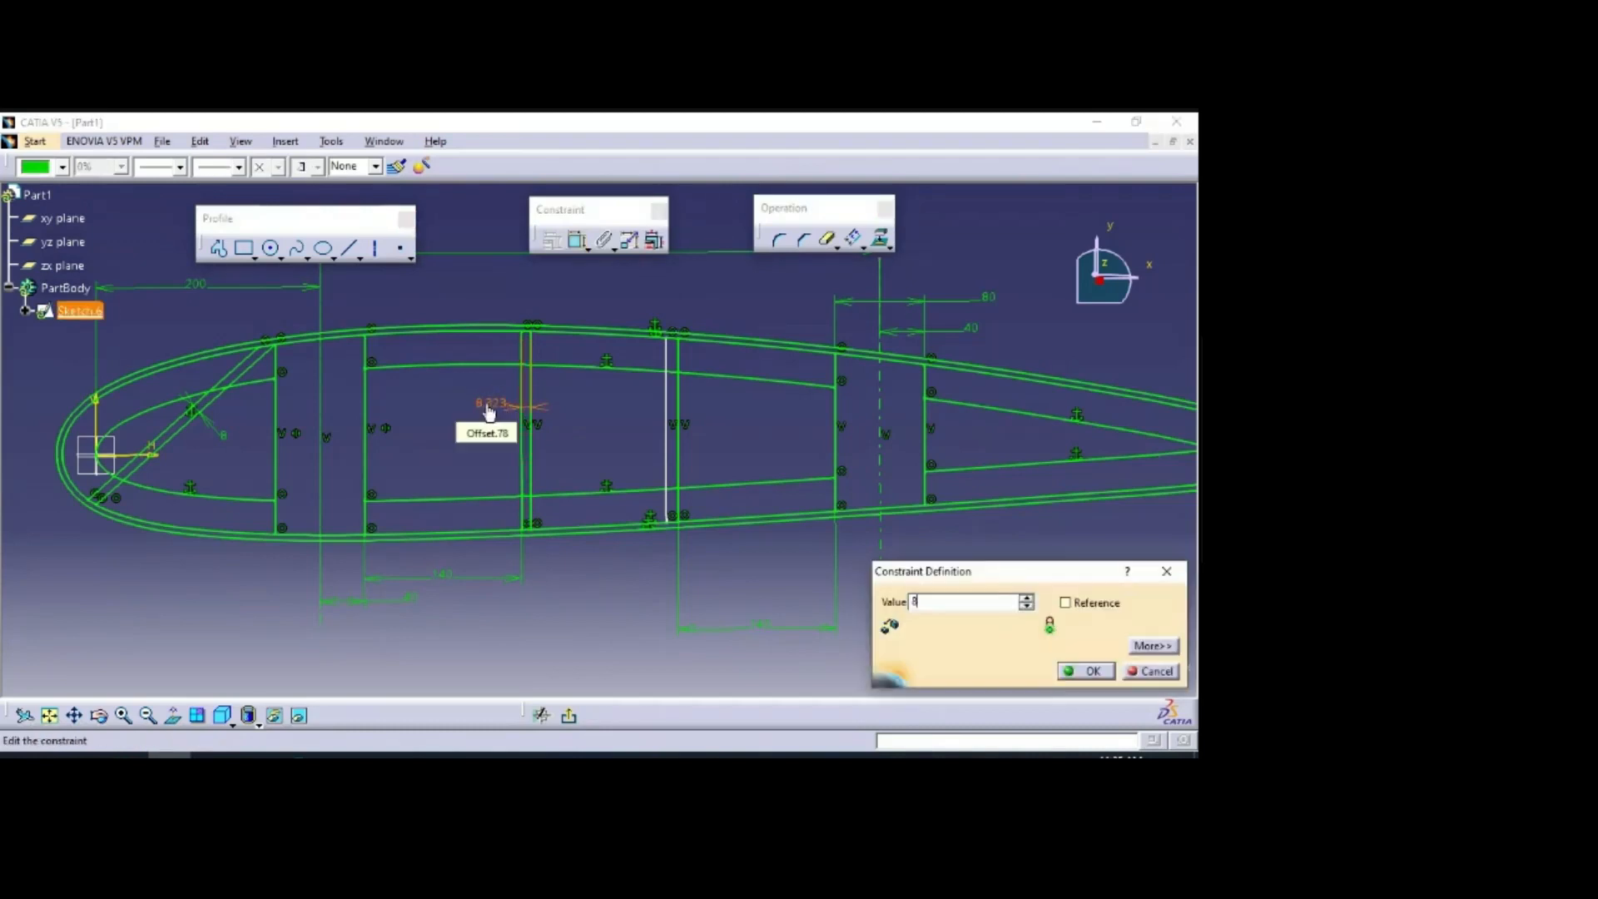
Step: Dimension the gap between the two lines of the second middle-bay vertical strut and set it to 8 mm
left_click(679, 410)
left_click(627, 424)
double_click(628, 423)
type("8")
key("Return")
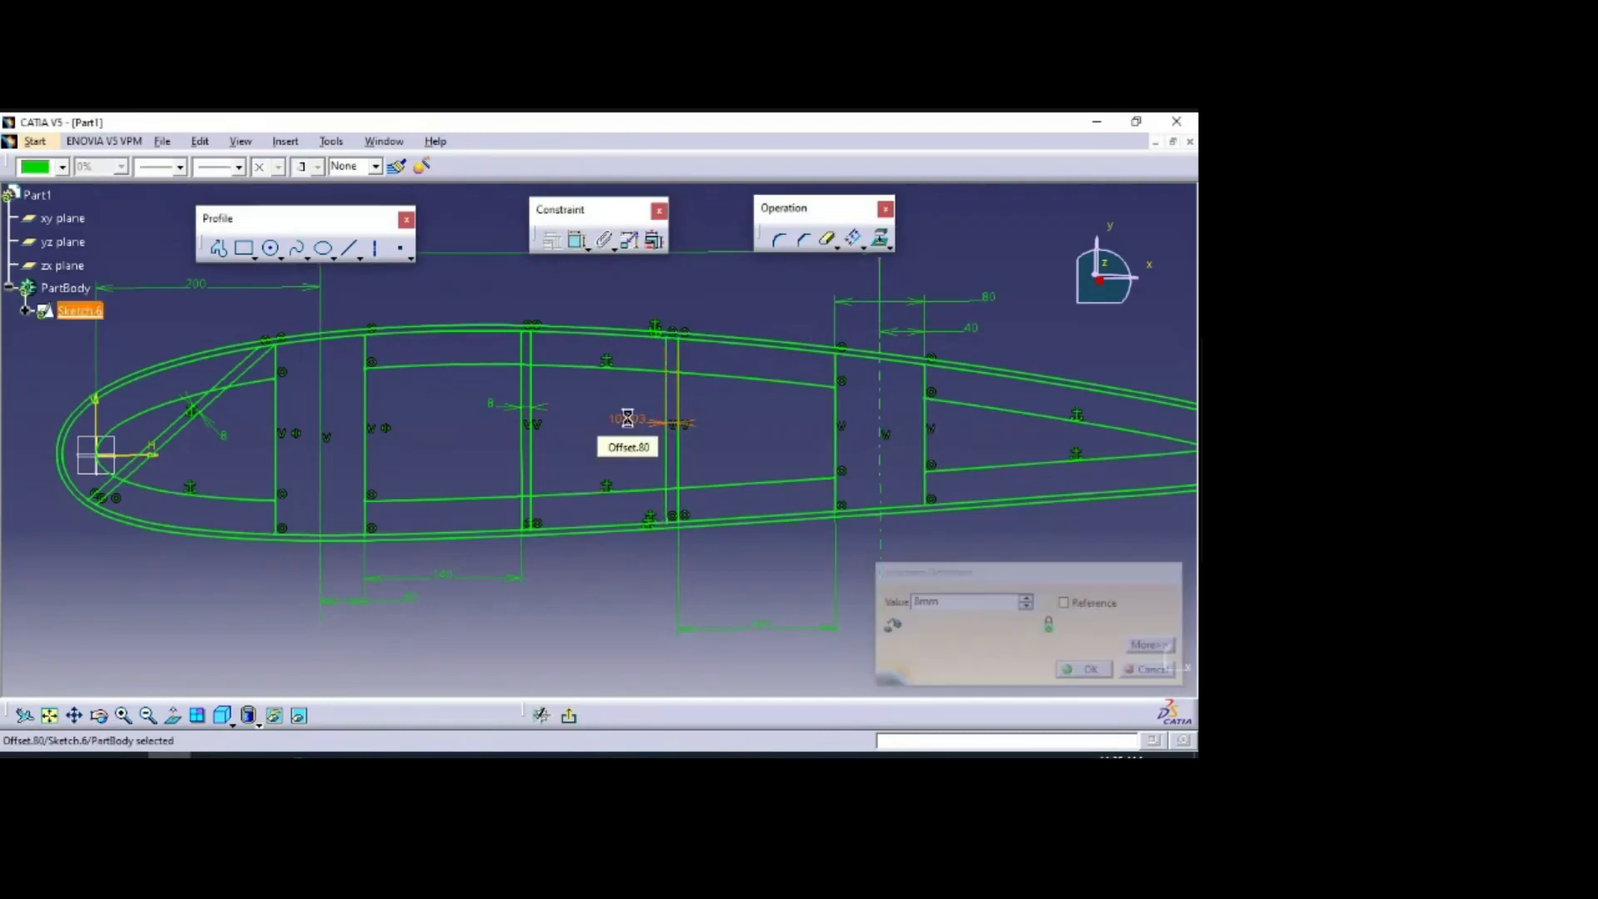
left_click(624, 599)
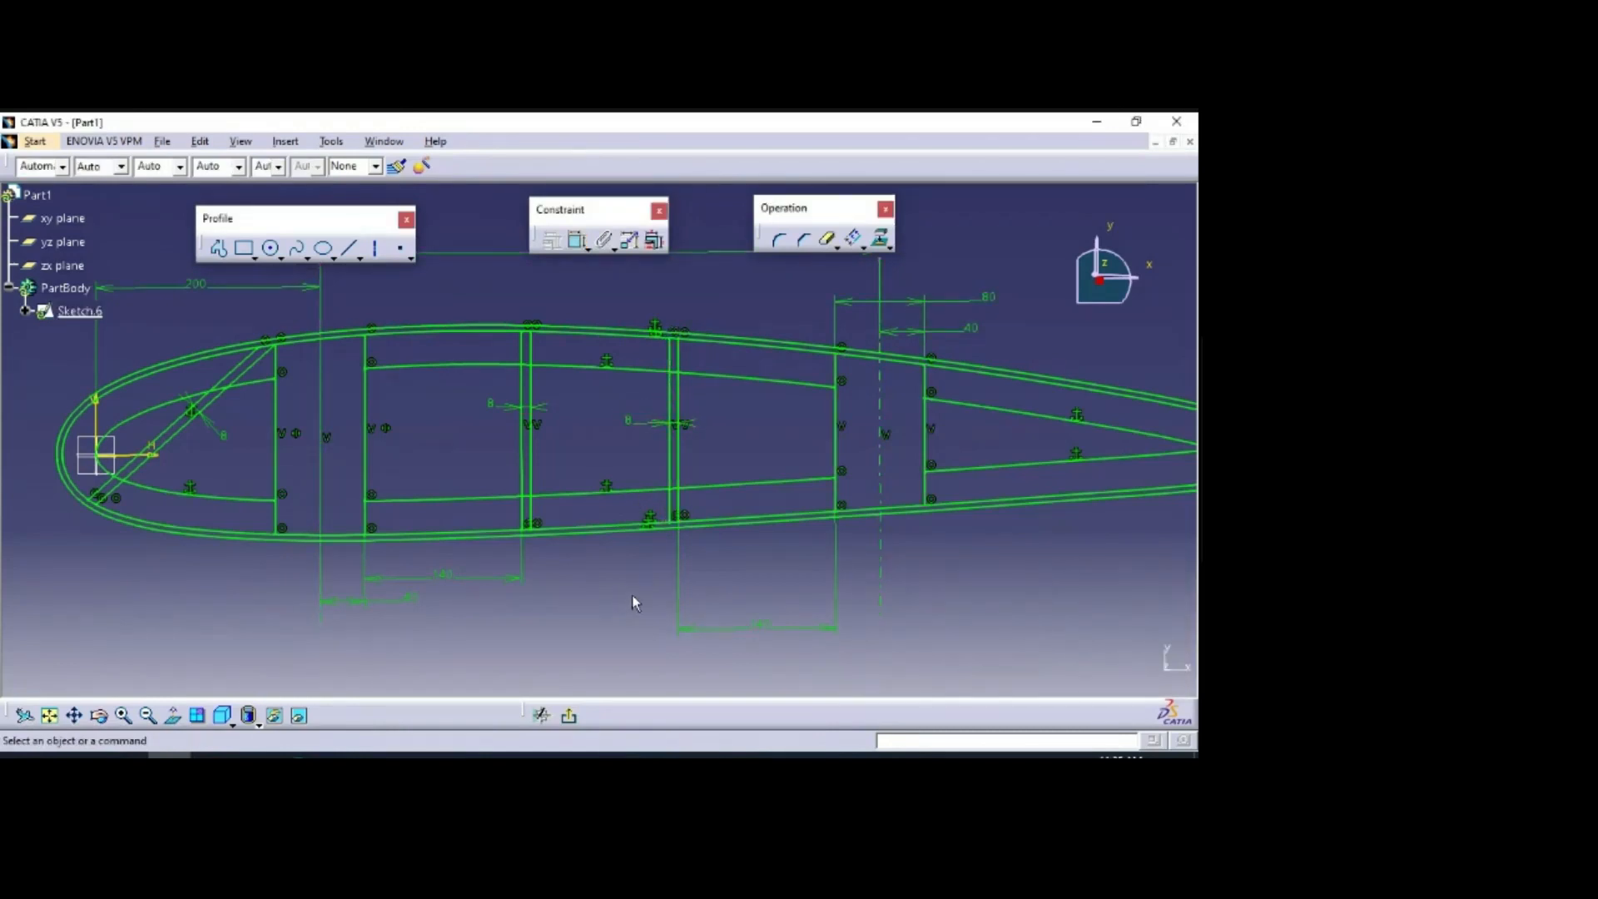
Step: Draw a diagonal from the upper end of the front spar's rear line to the first strut's foot, plus a companion line on its aft side
mouse_move(627, 615)
middle_mouse_down("ctrl")
mouse_move(610, 441)
mouse_move(624, 422)
mouse_move(653, 450)
middle_mouse_up("ctrl")
left_click(349, 247)
left_click(303, 349)
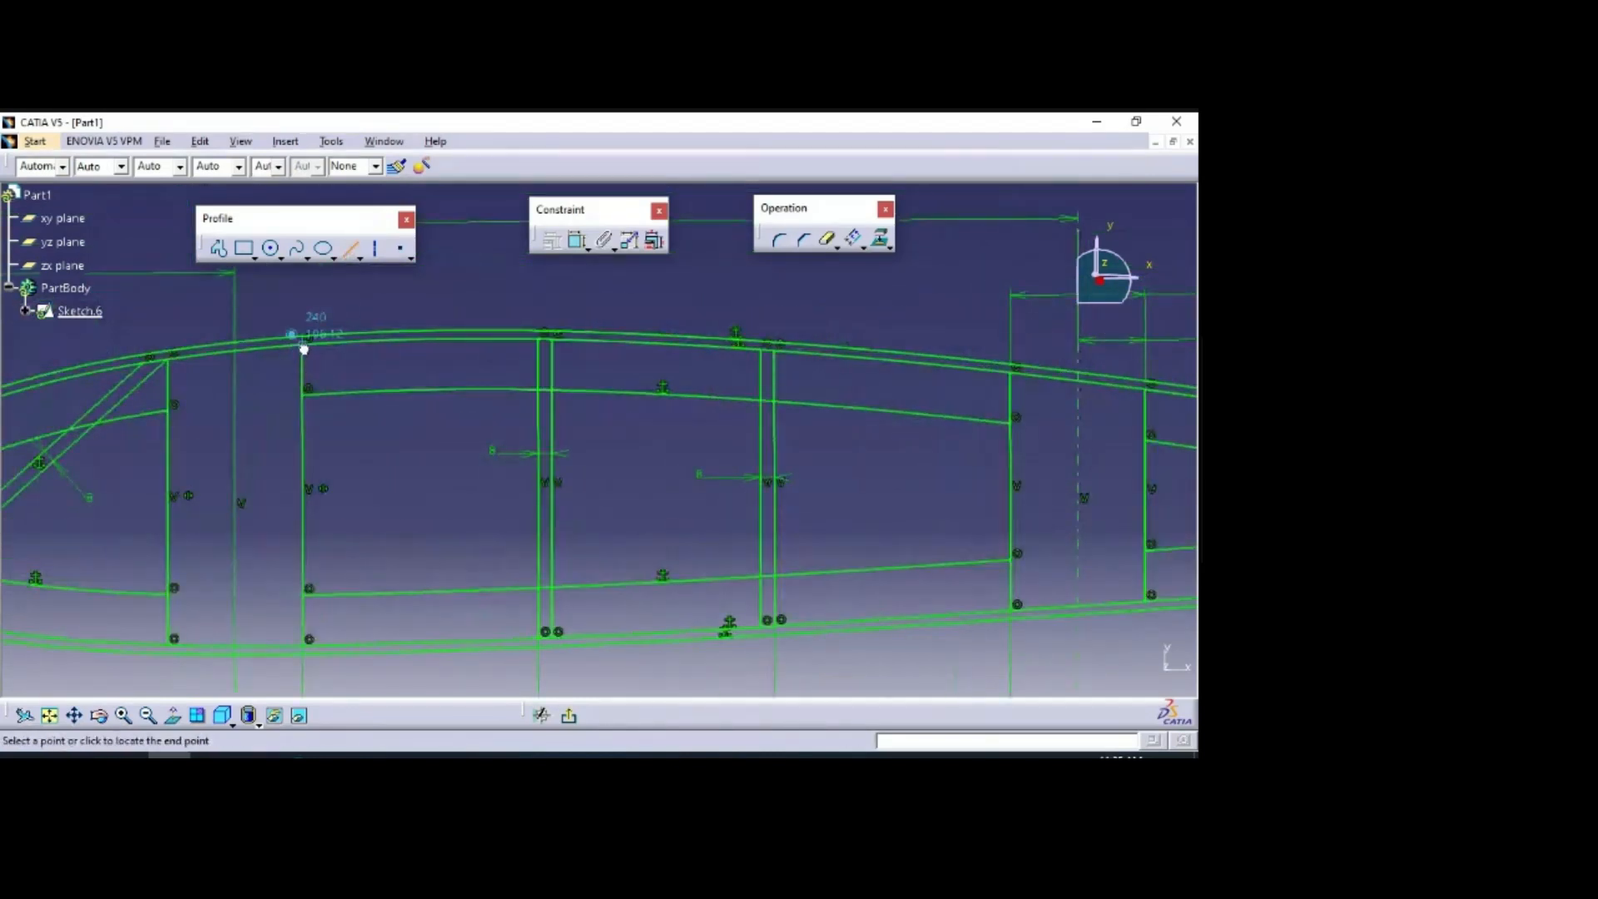
left_click(547, 634)
left_click(350, 247)
left_click(329, 341)
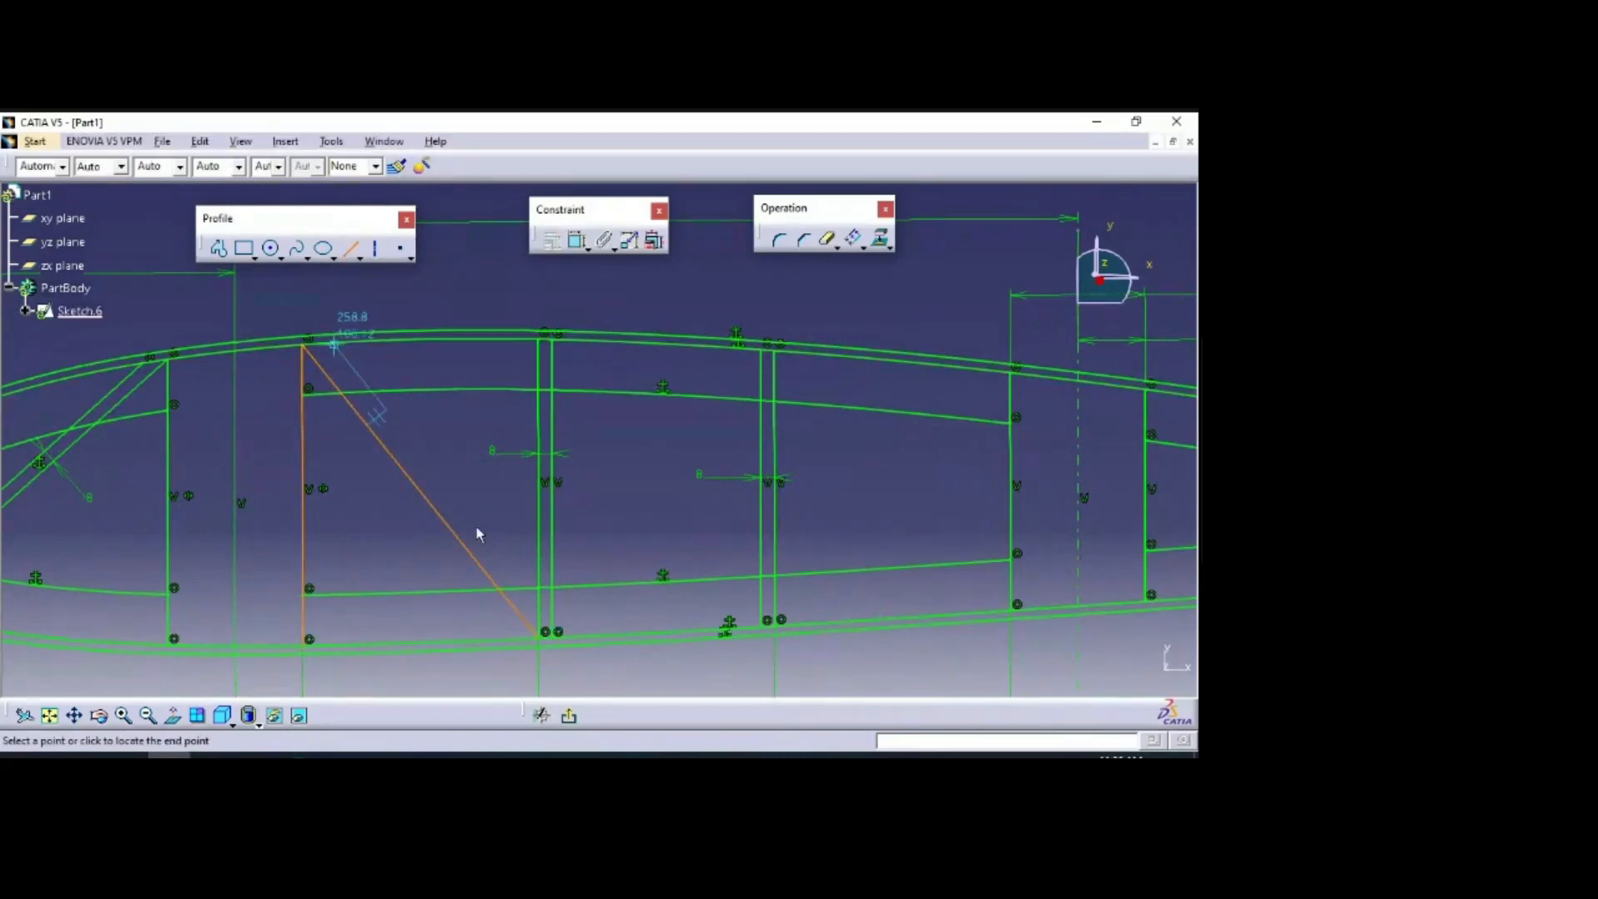
left_click(540, 601)
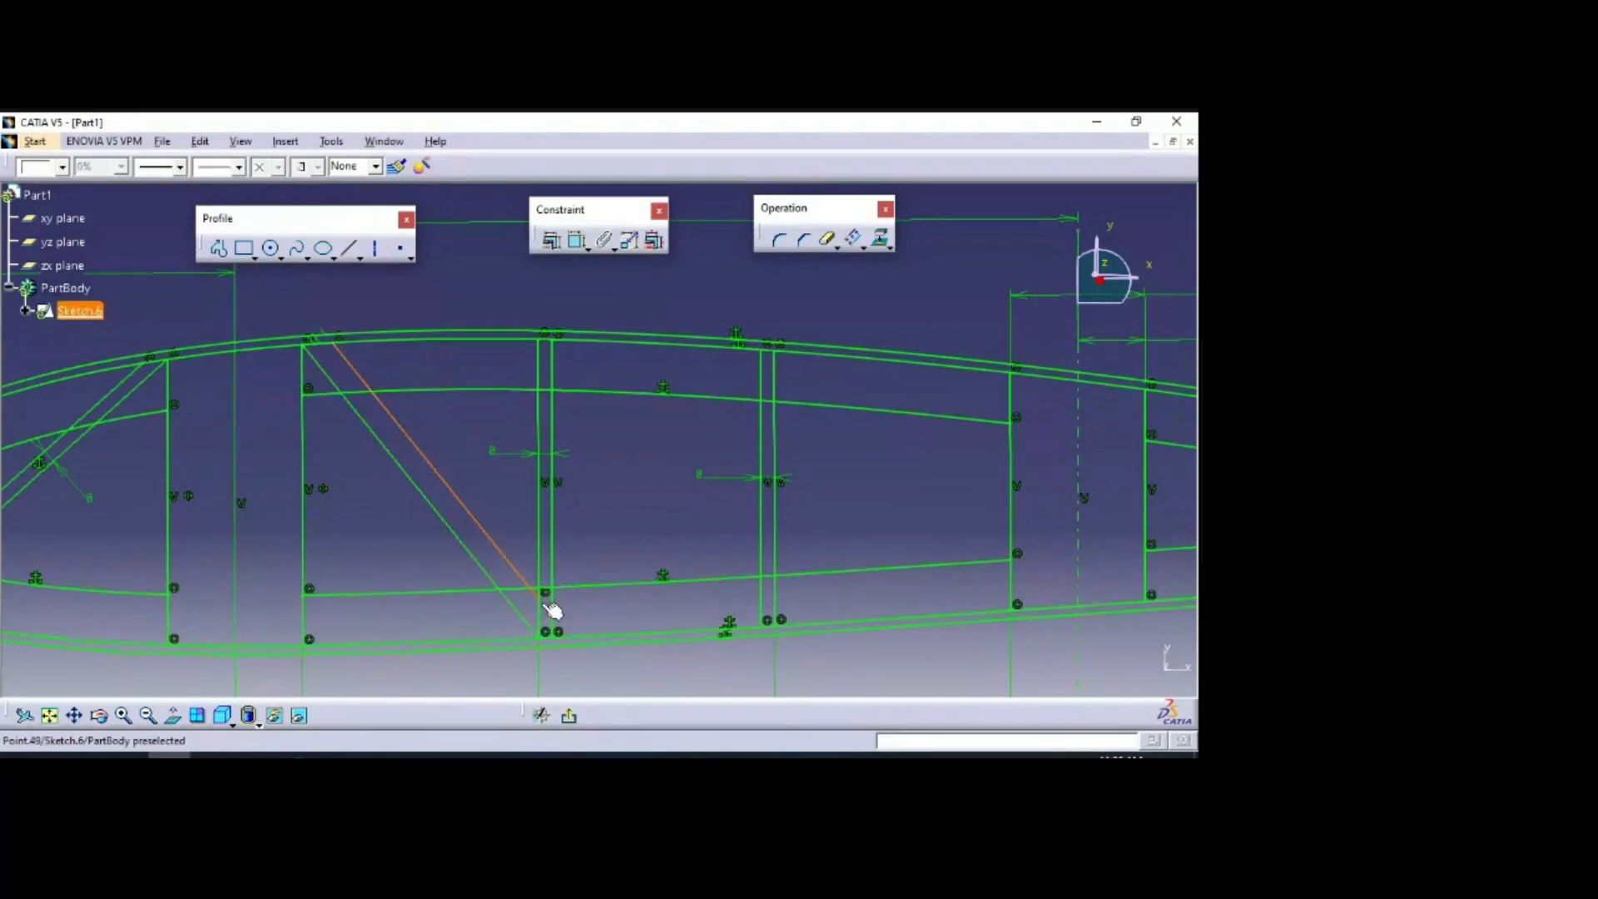
Step: Dimension the distance between the two diagonals behind the front spar and set it to 8 mm
left_click(576, 240)
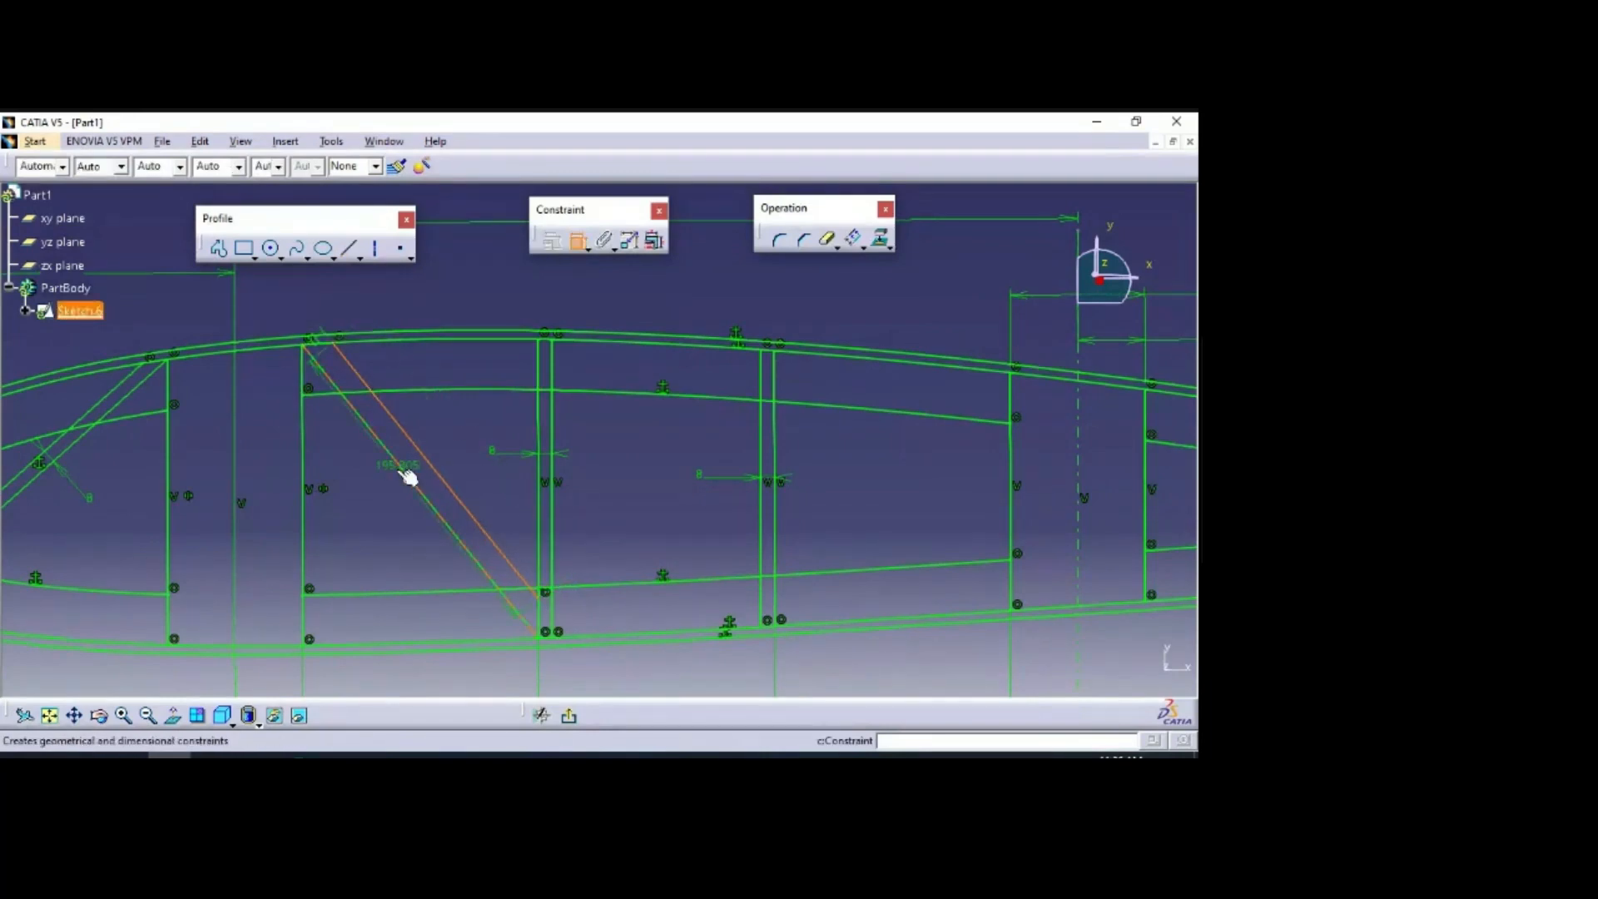
left_click(373, 506)
double_click(374, 505)
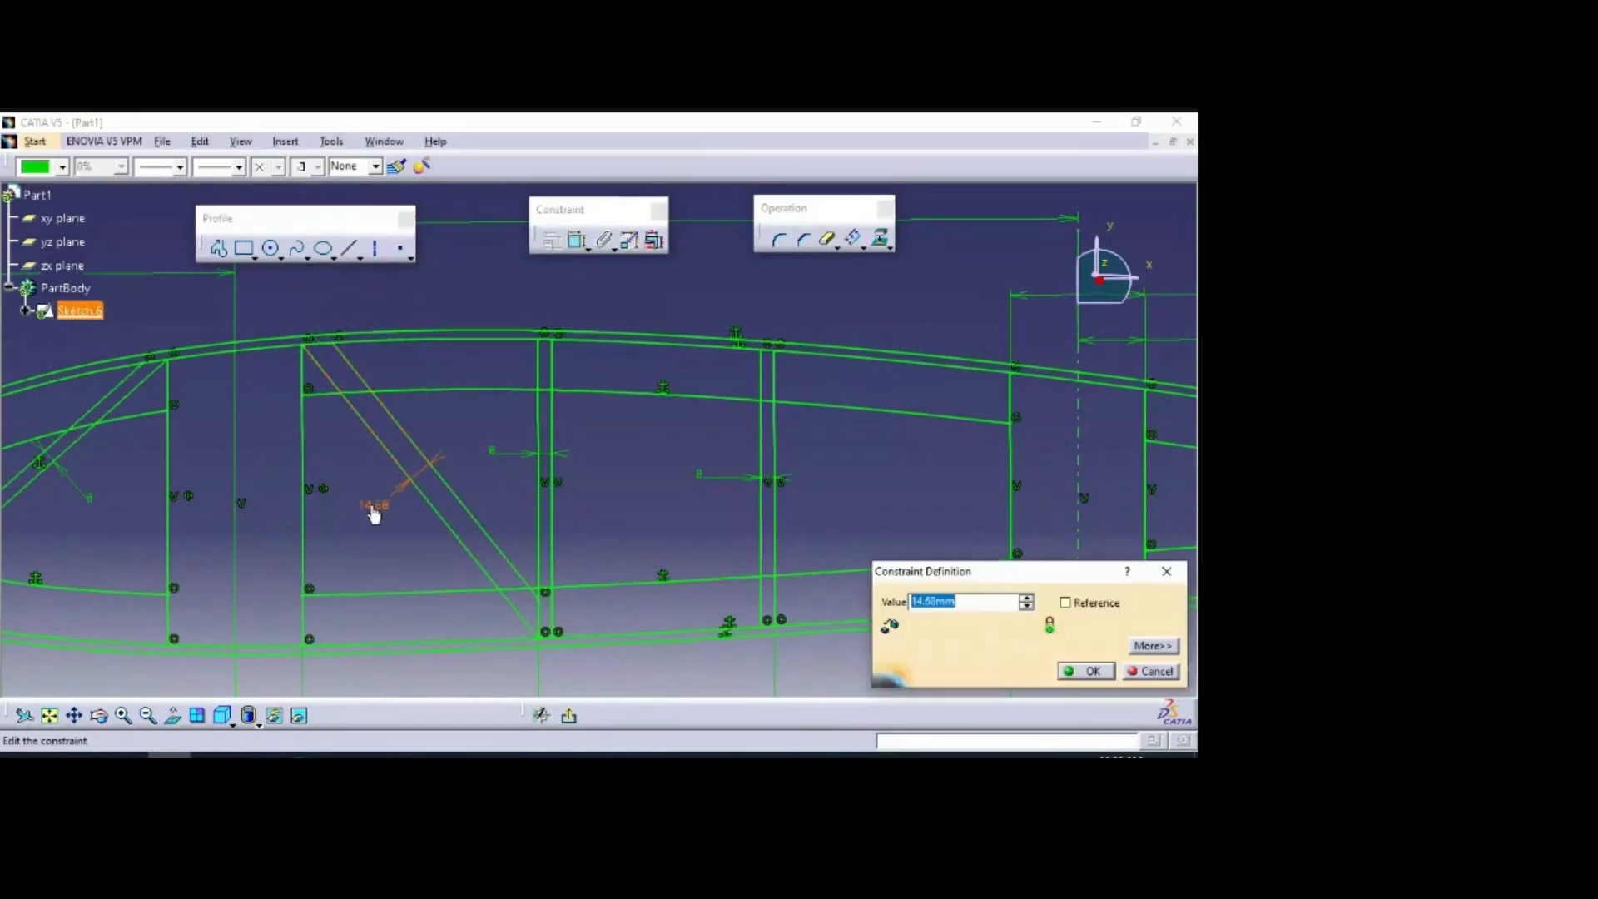
type("5")
key("Return")
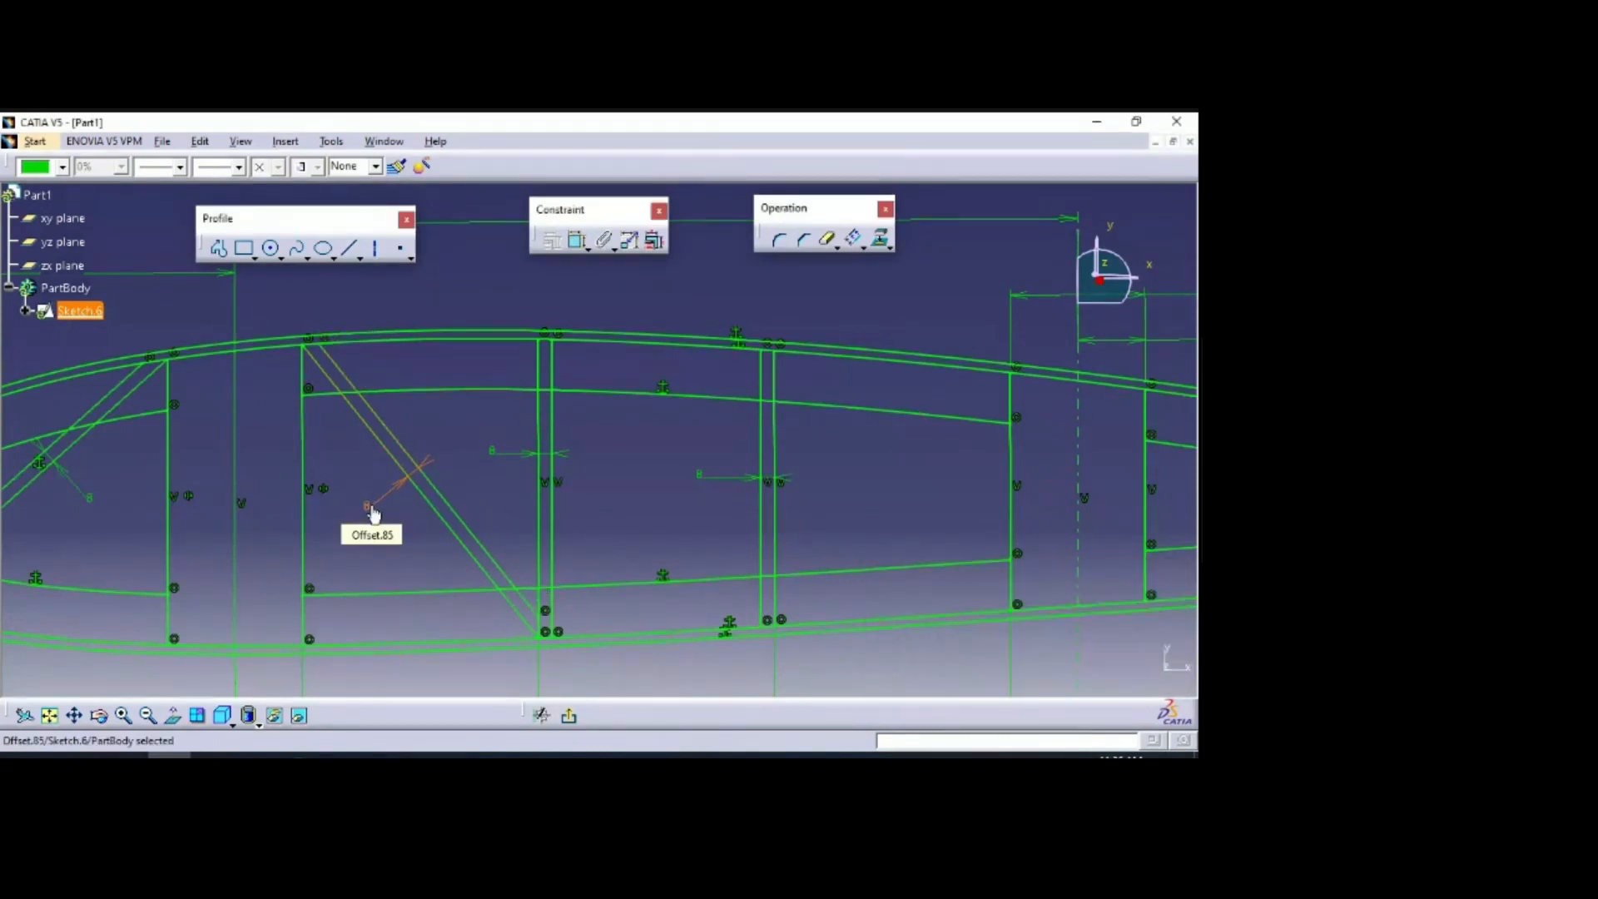
left_click(669, 479)
Step: Draw a diagonal from the first strut's upper end to the second strut's foot, plus a companion line from the upper inner outline to the second strut
middle_click_drag(671, 488, 432, 469)
left_click(349, 247)
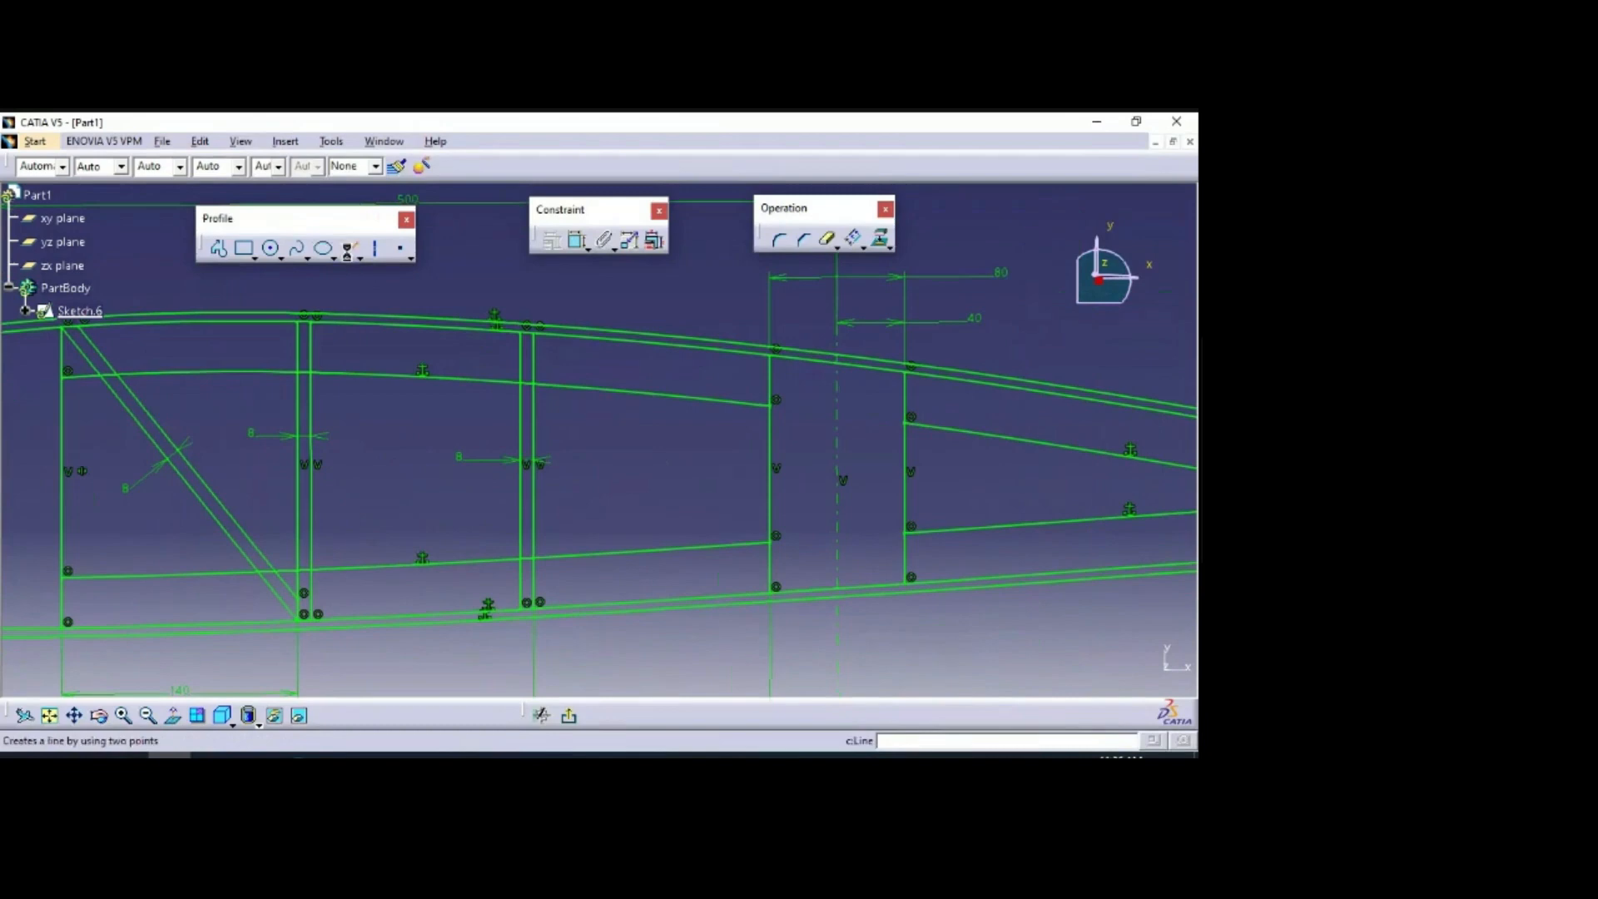
left_click(309, 321)
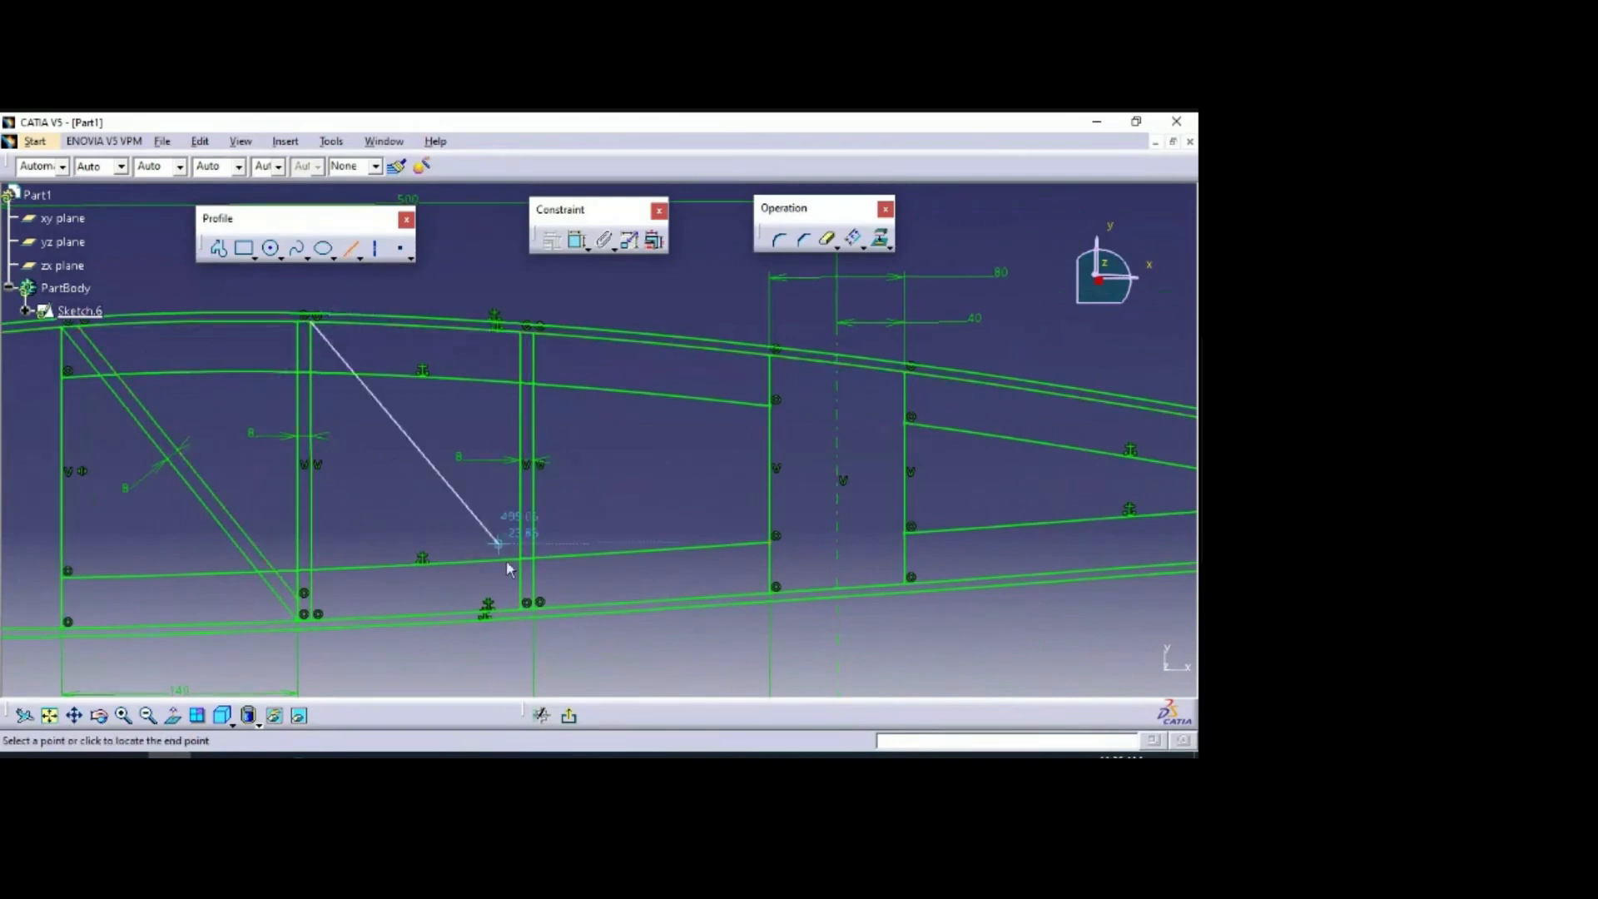
left_click(522, 608)
left_click(348, 247)
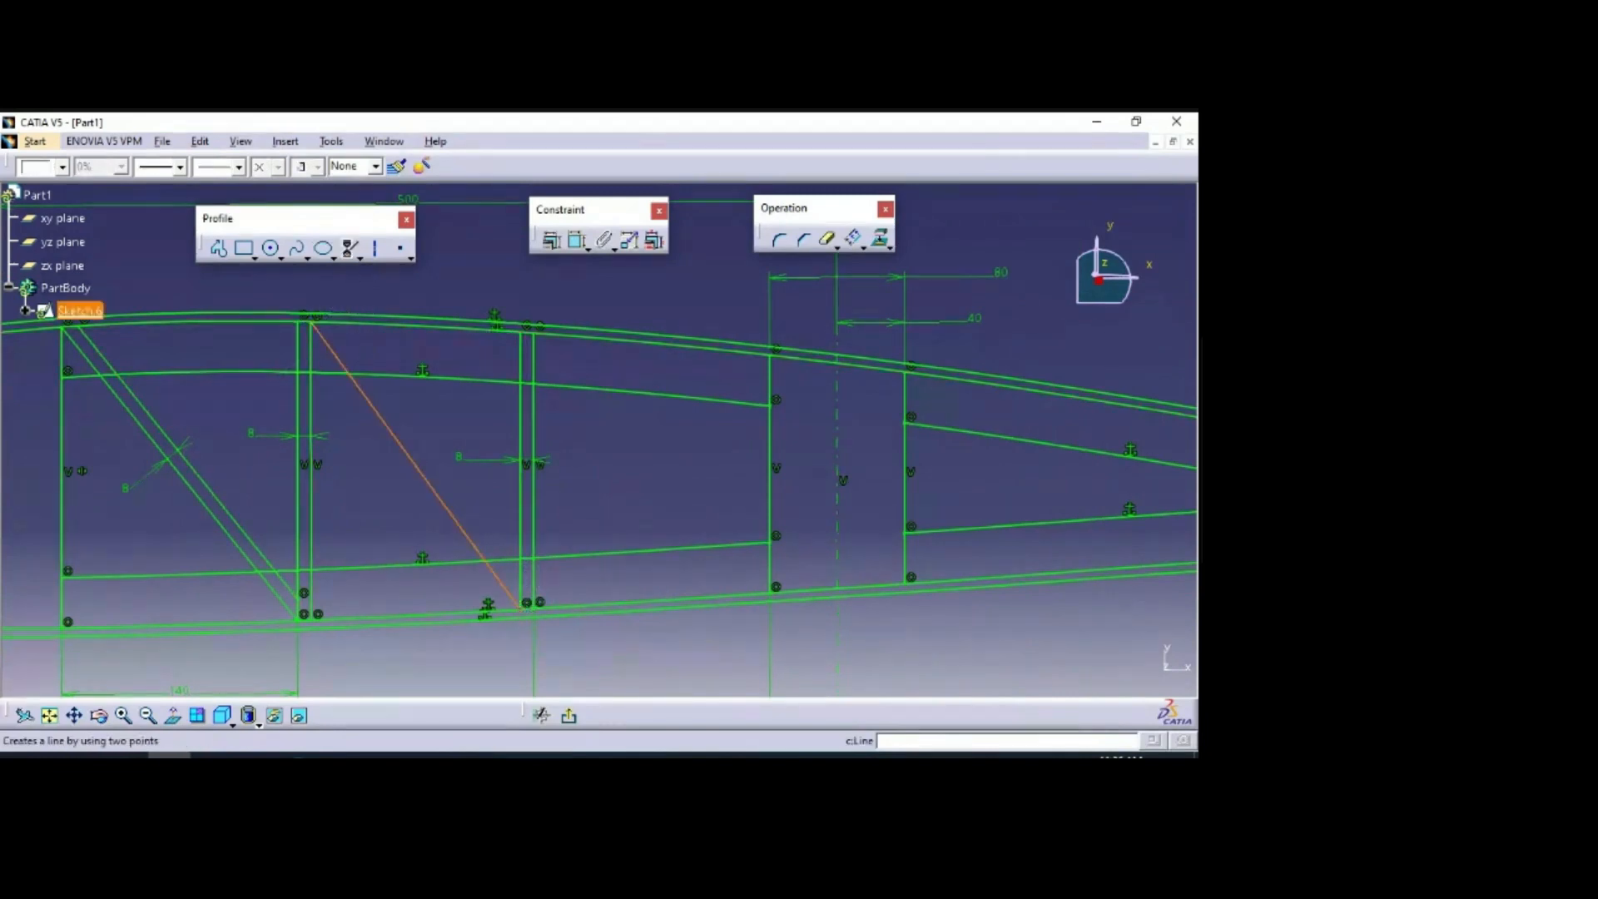
left_click(341, 323)
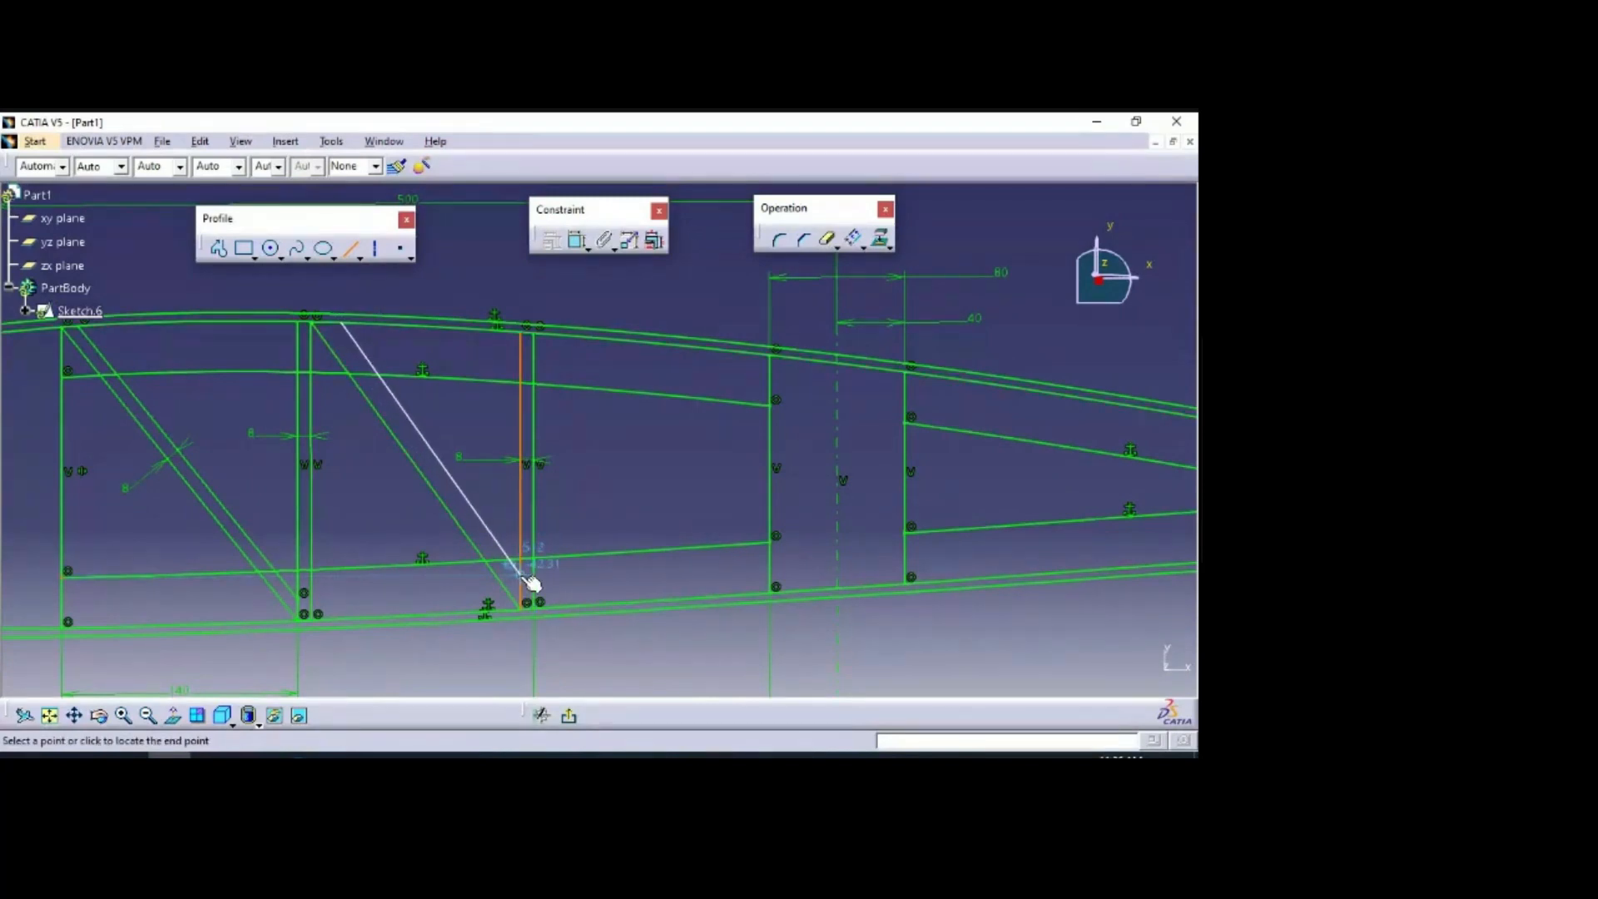
mouse_move(533, 582)
middle_mouse_down()
mouse_move(707, 424)
mouse_move(724, 445)
middle_mouse_up()
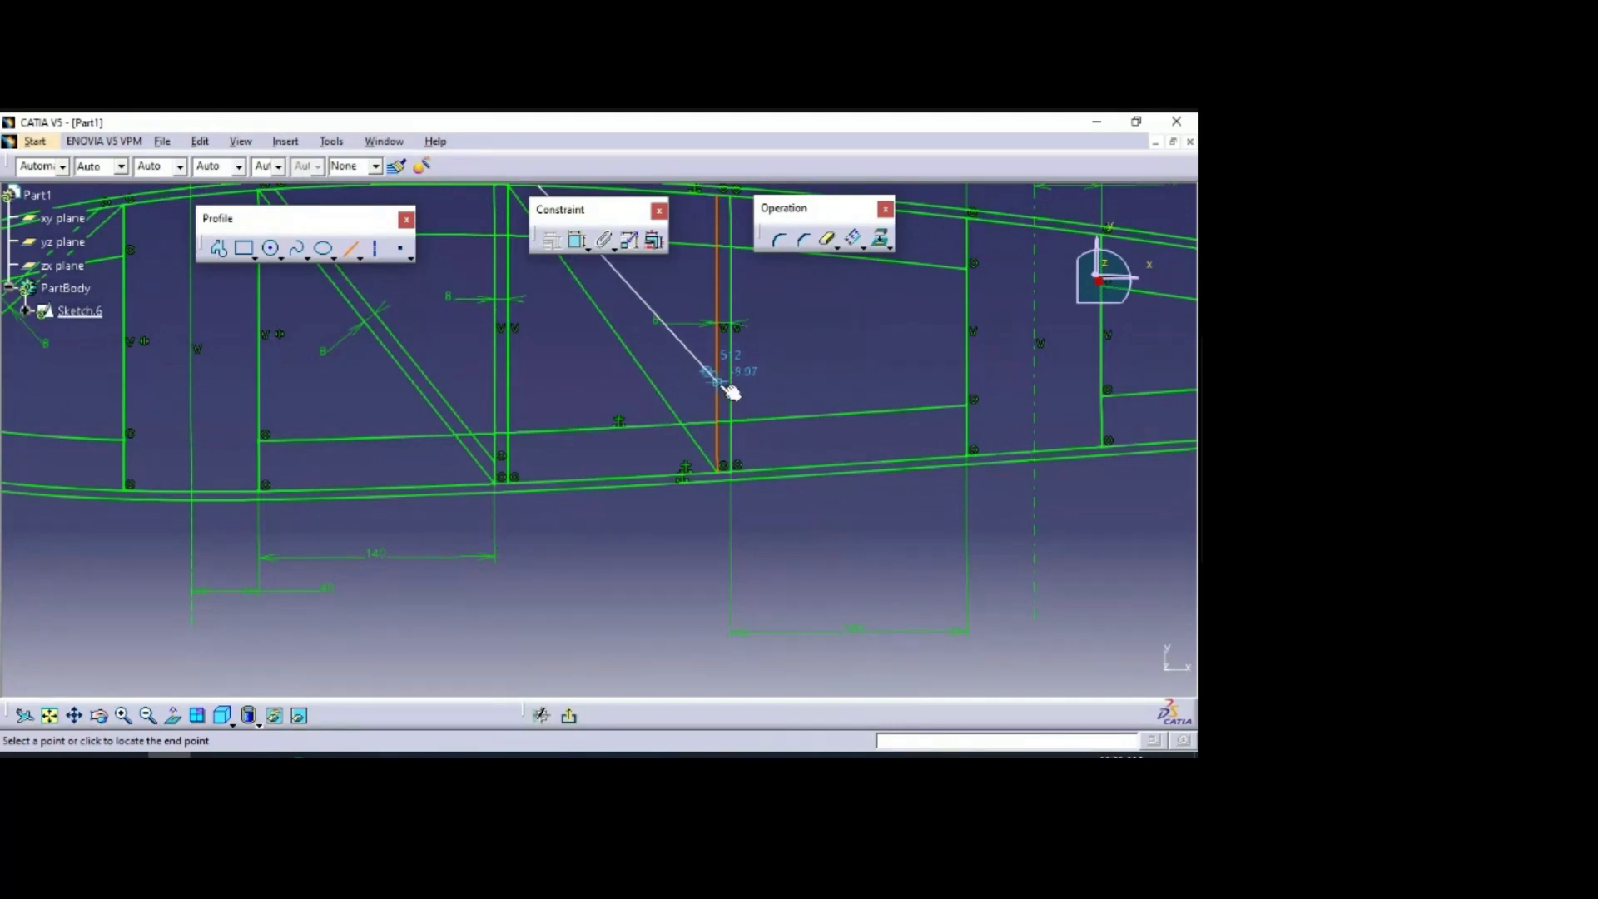
middle_click_drag(717, 391, 702, 459)
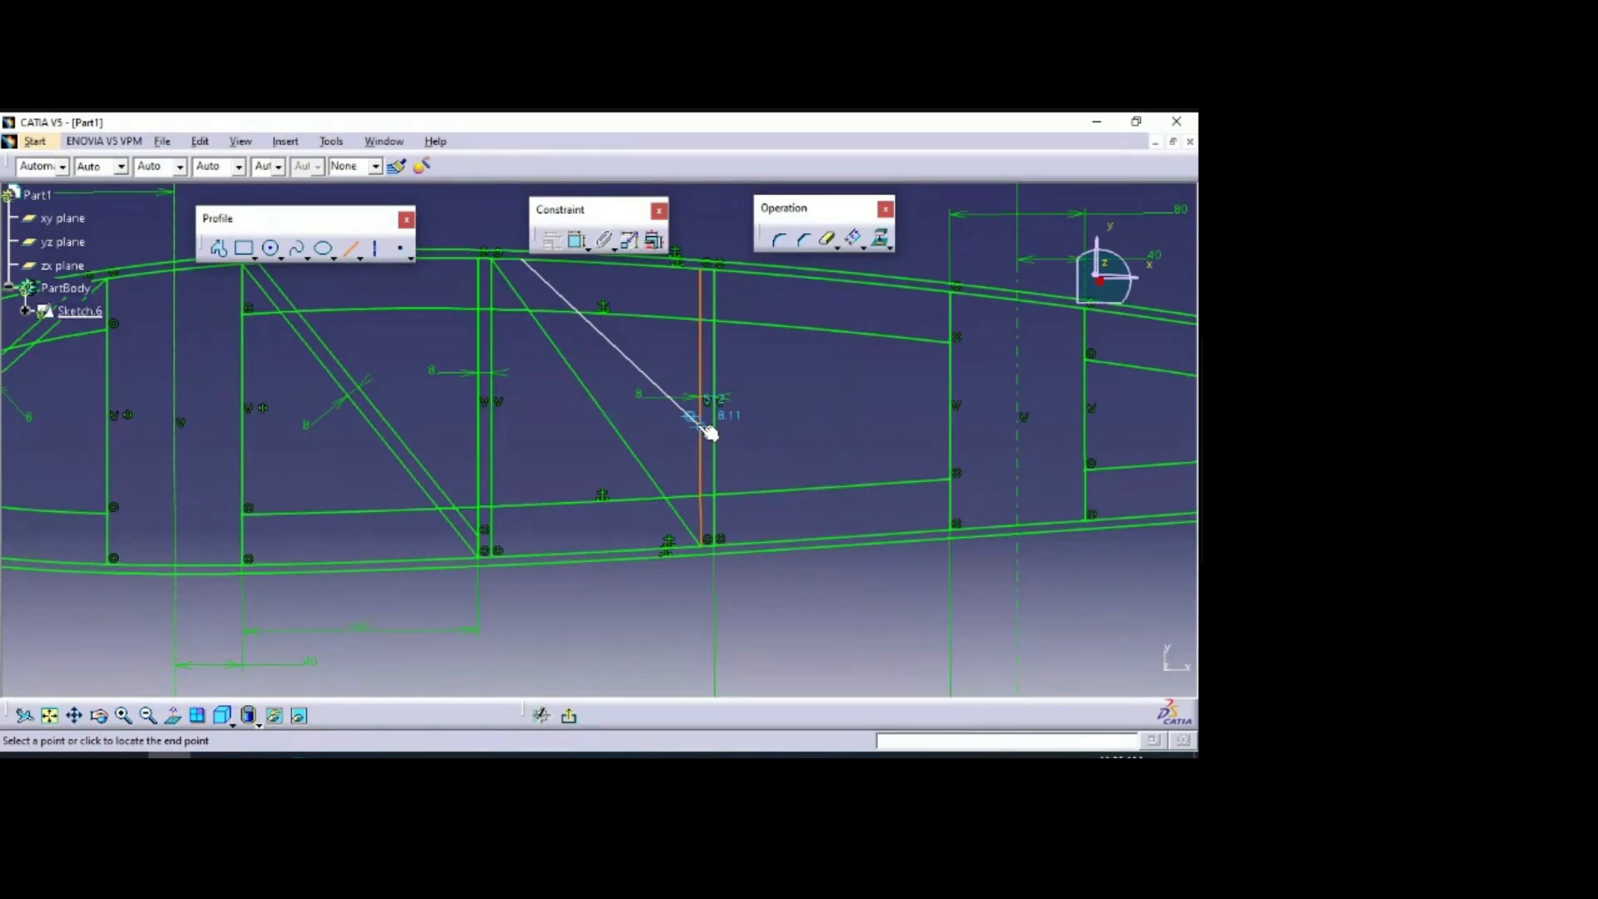
left_click(701, 424)
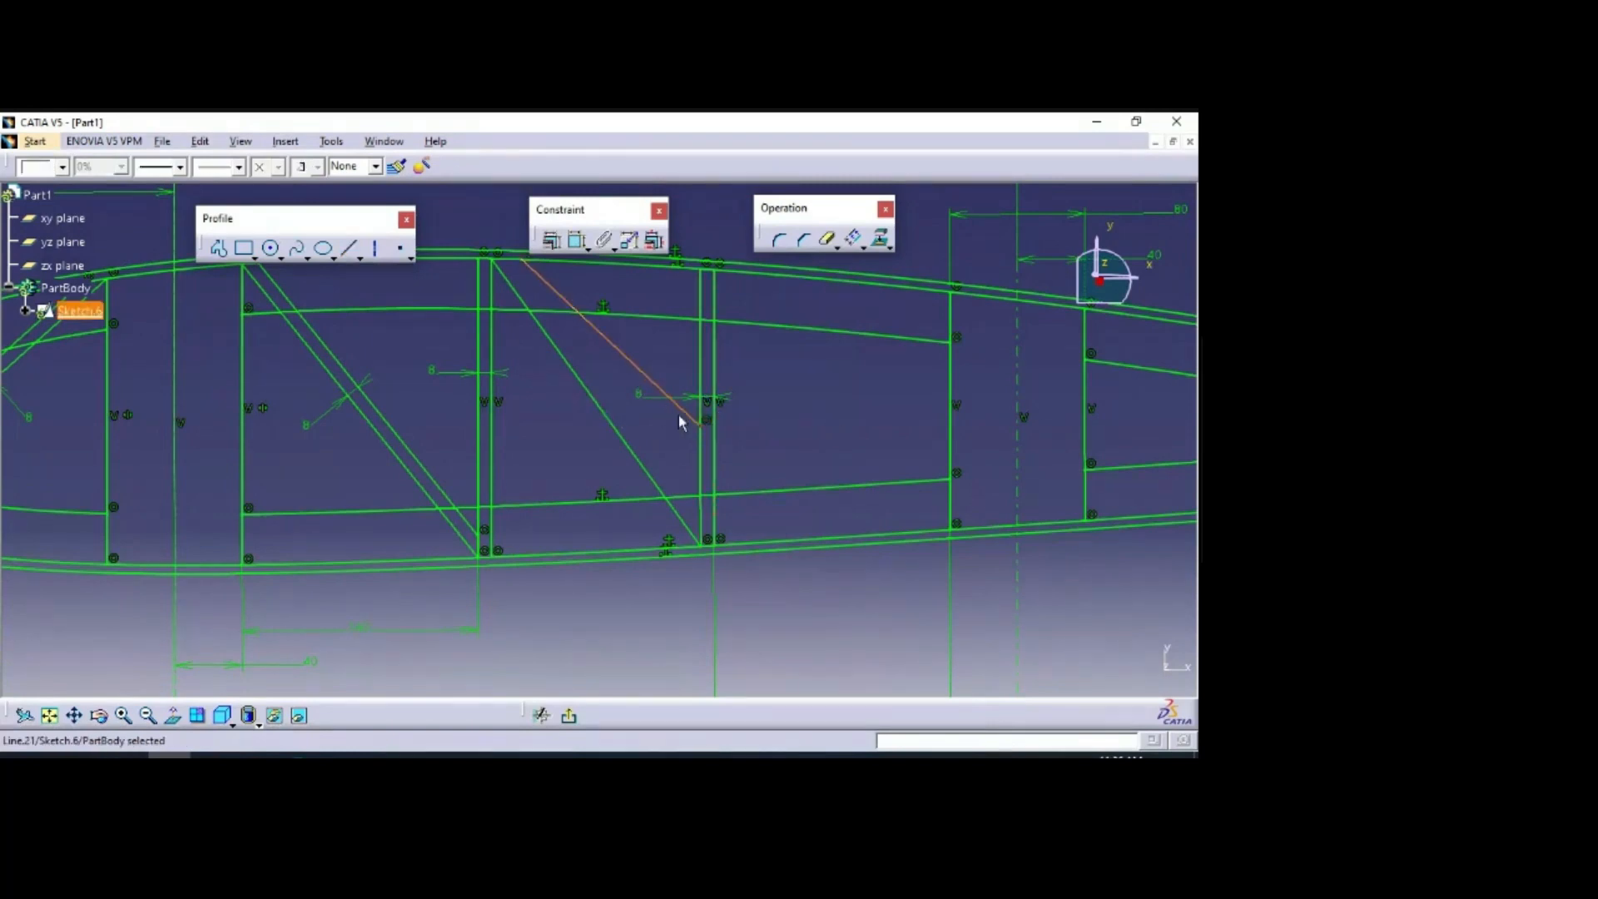
Step: Apply a parallelism constraint to the two diagonals between the middle-bay struts
left_click(605, 243)
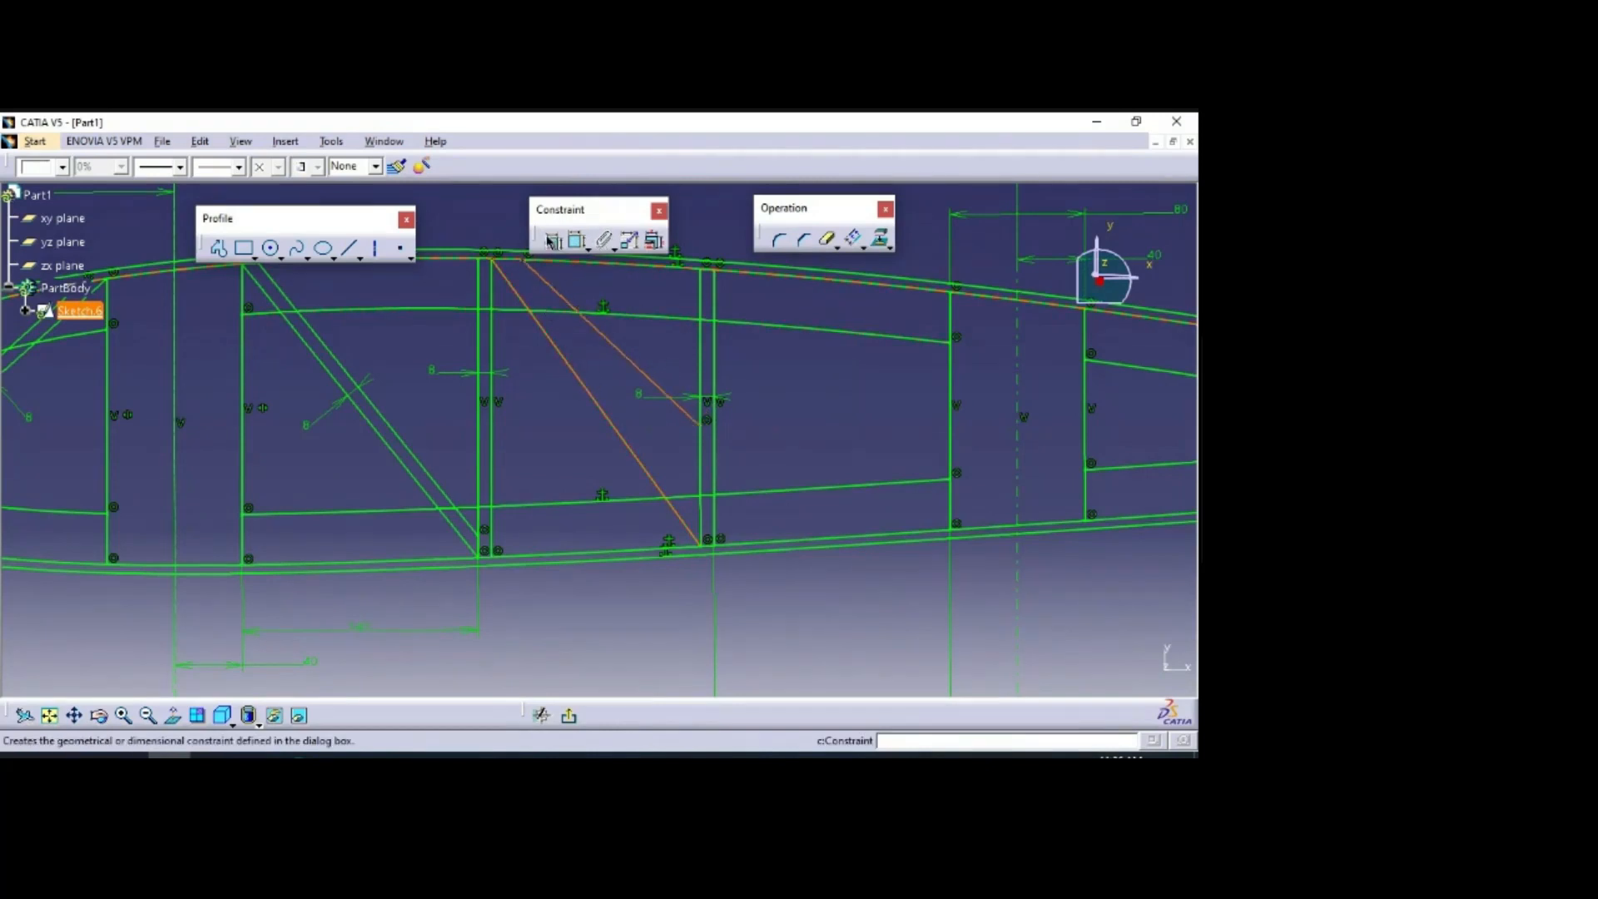
left_click(551, 242)
left_click(1015, 450)
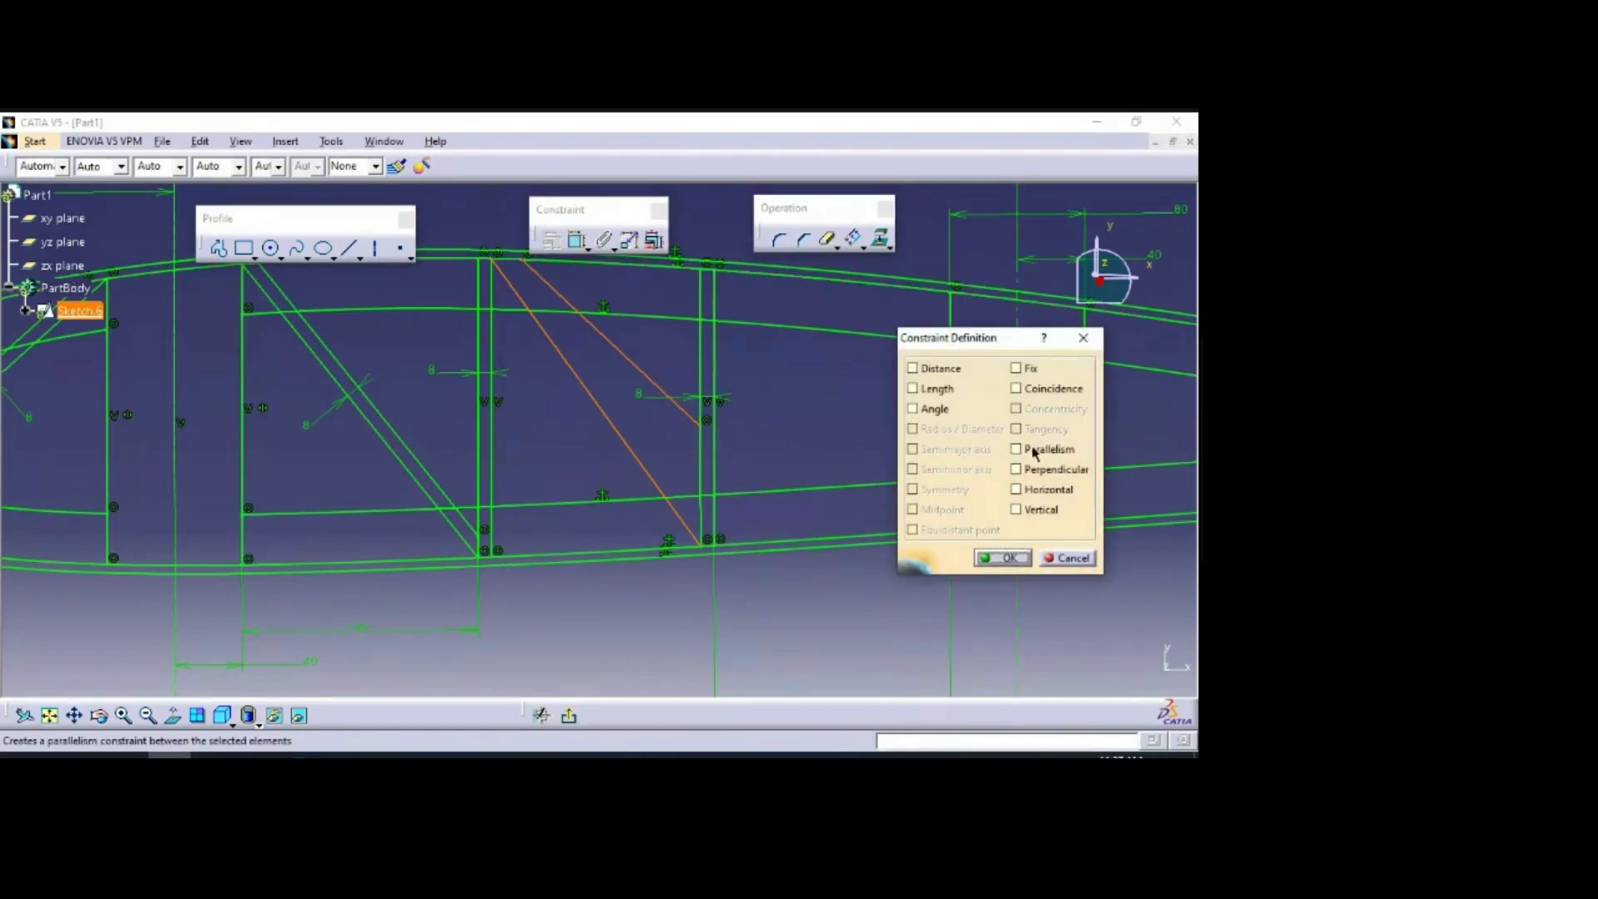
left_click(1007, 558)
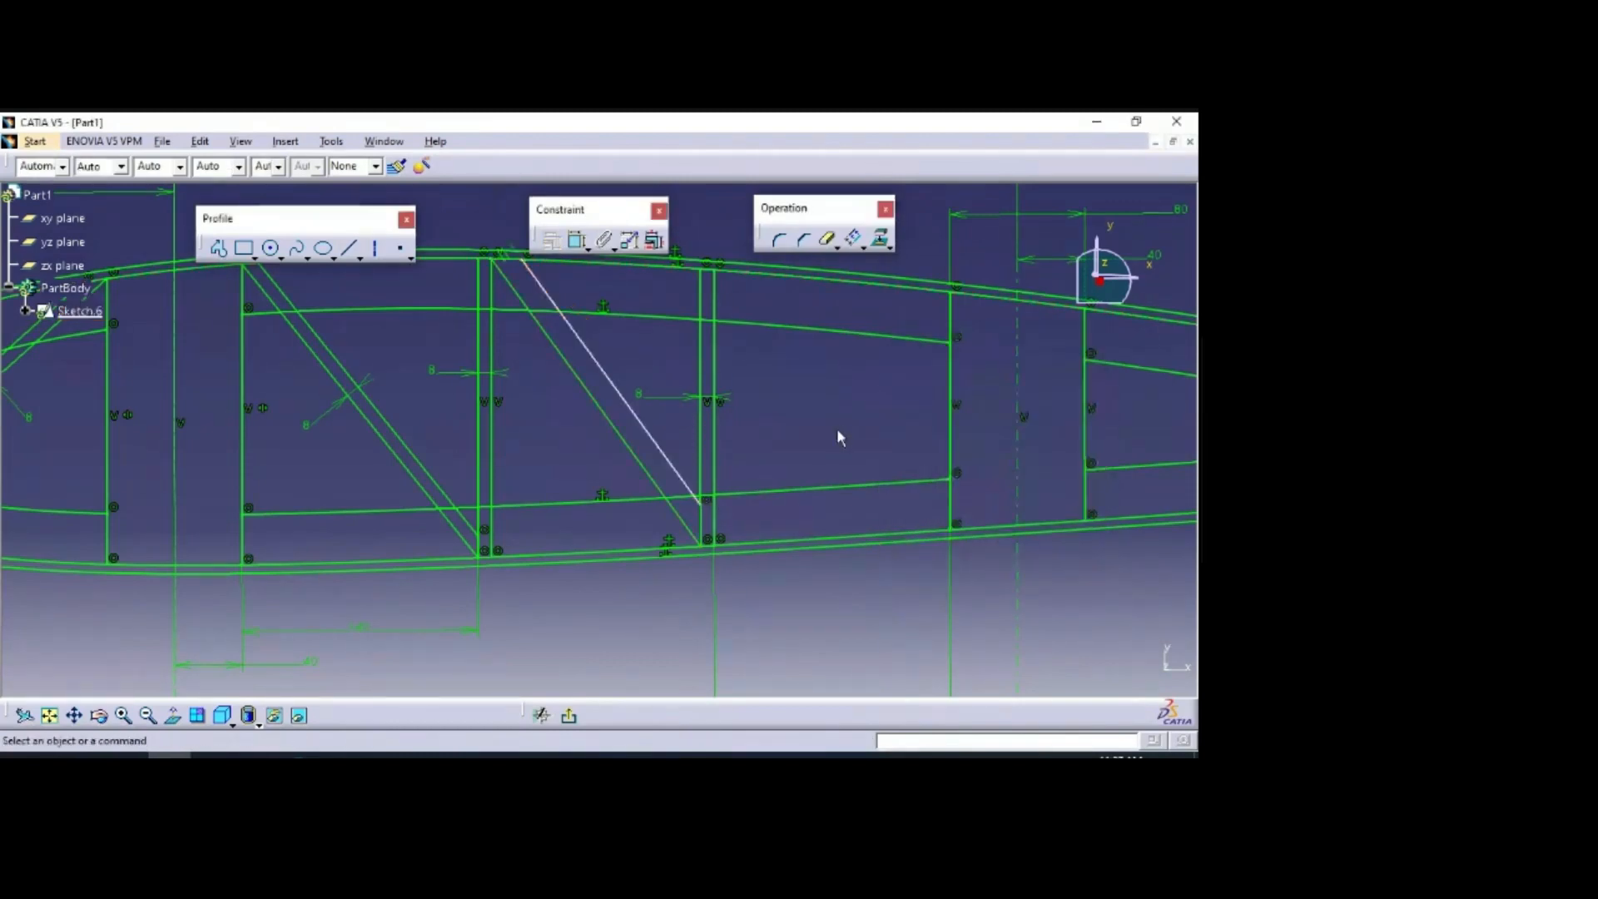
Step: Draw a diagonal from the second strut's upper end to the foot of the rear spar's forward line, plus a companion line aft of it
middle_click_drag(837, 429, 702, 424)
left_click(349, 247)
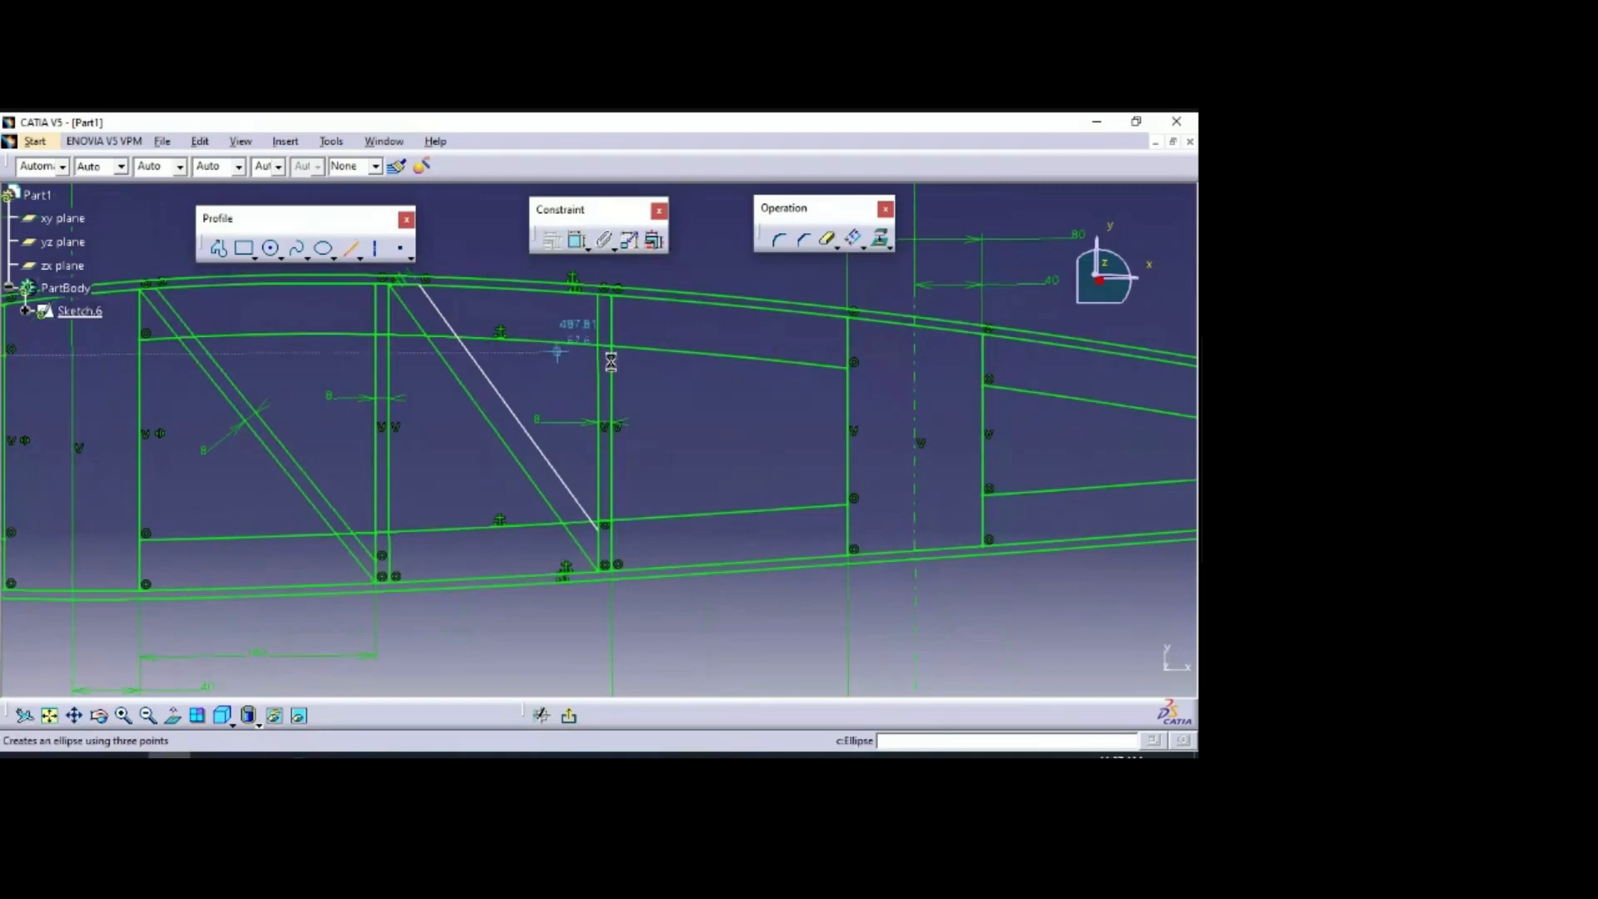
left_click(613, 295)
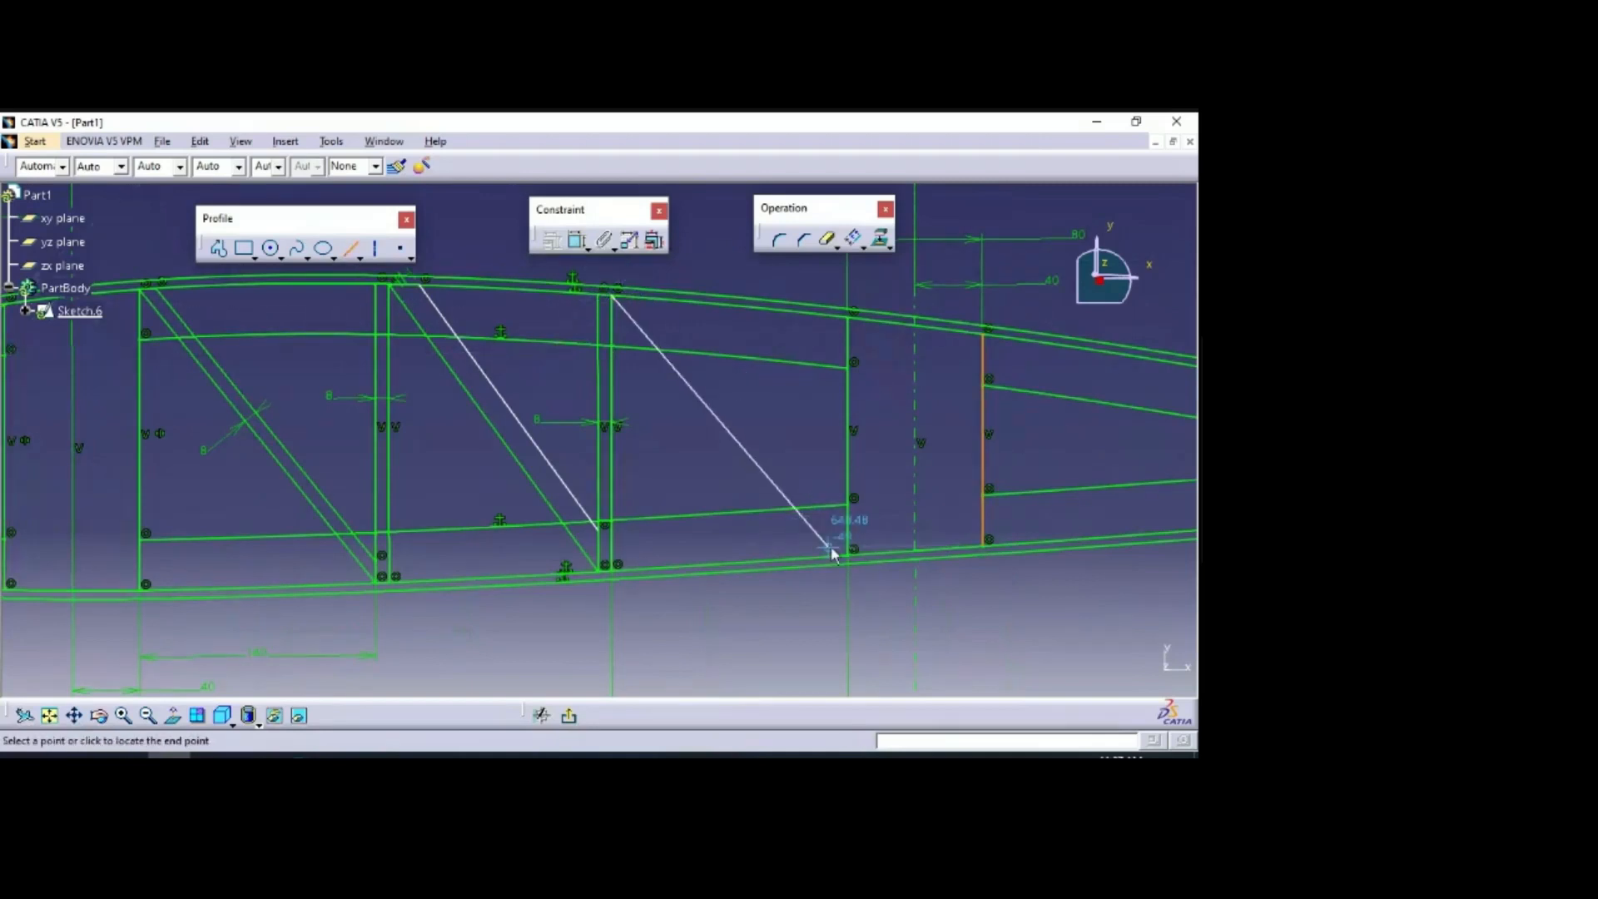
left_click(854, 561)
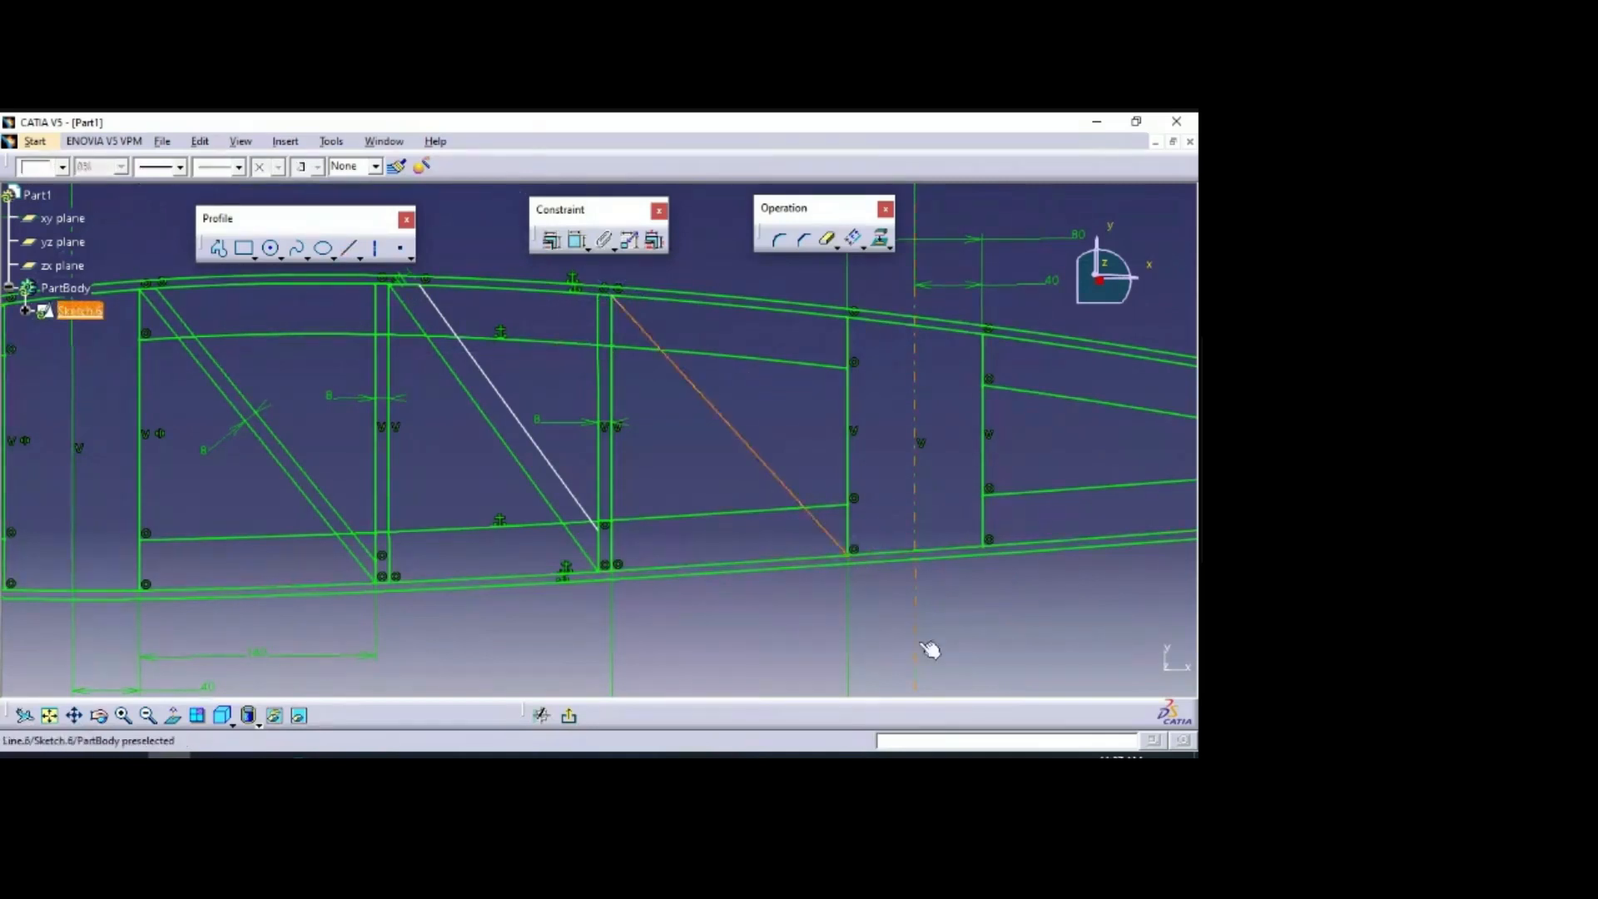
mouse_move(827, 482)
middle_mouse_down()
mouse_move(706, 467)
mouse_move(708, 441)
middle_mouse_up()
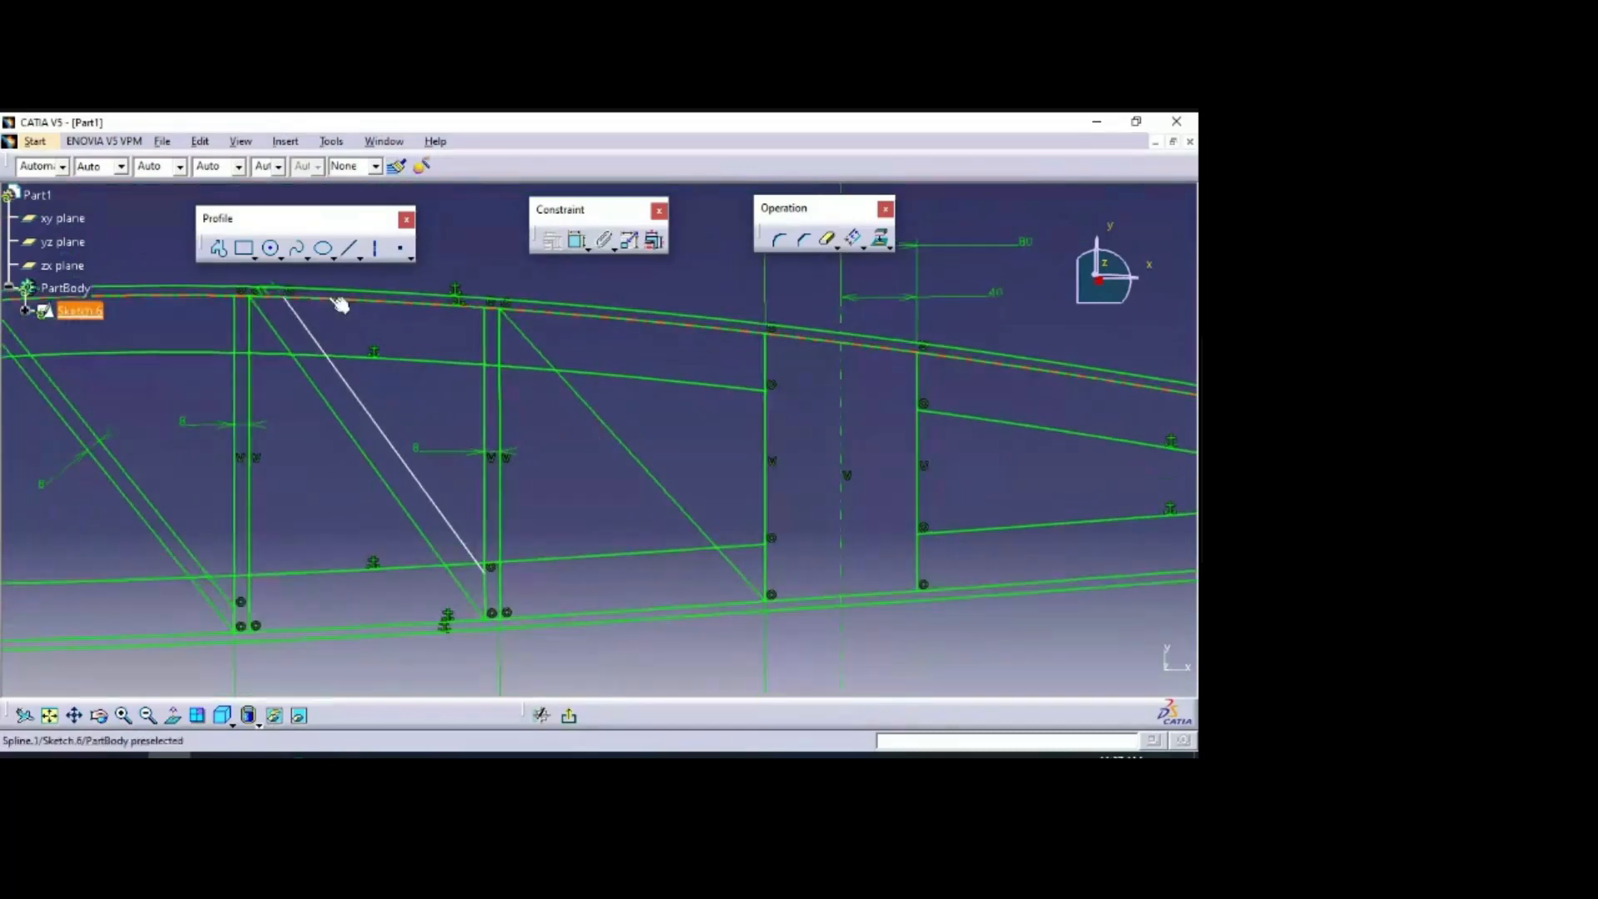
left_click(541, 314)
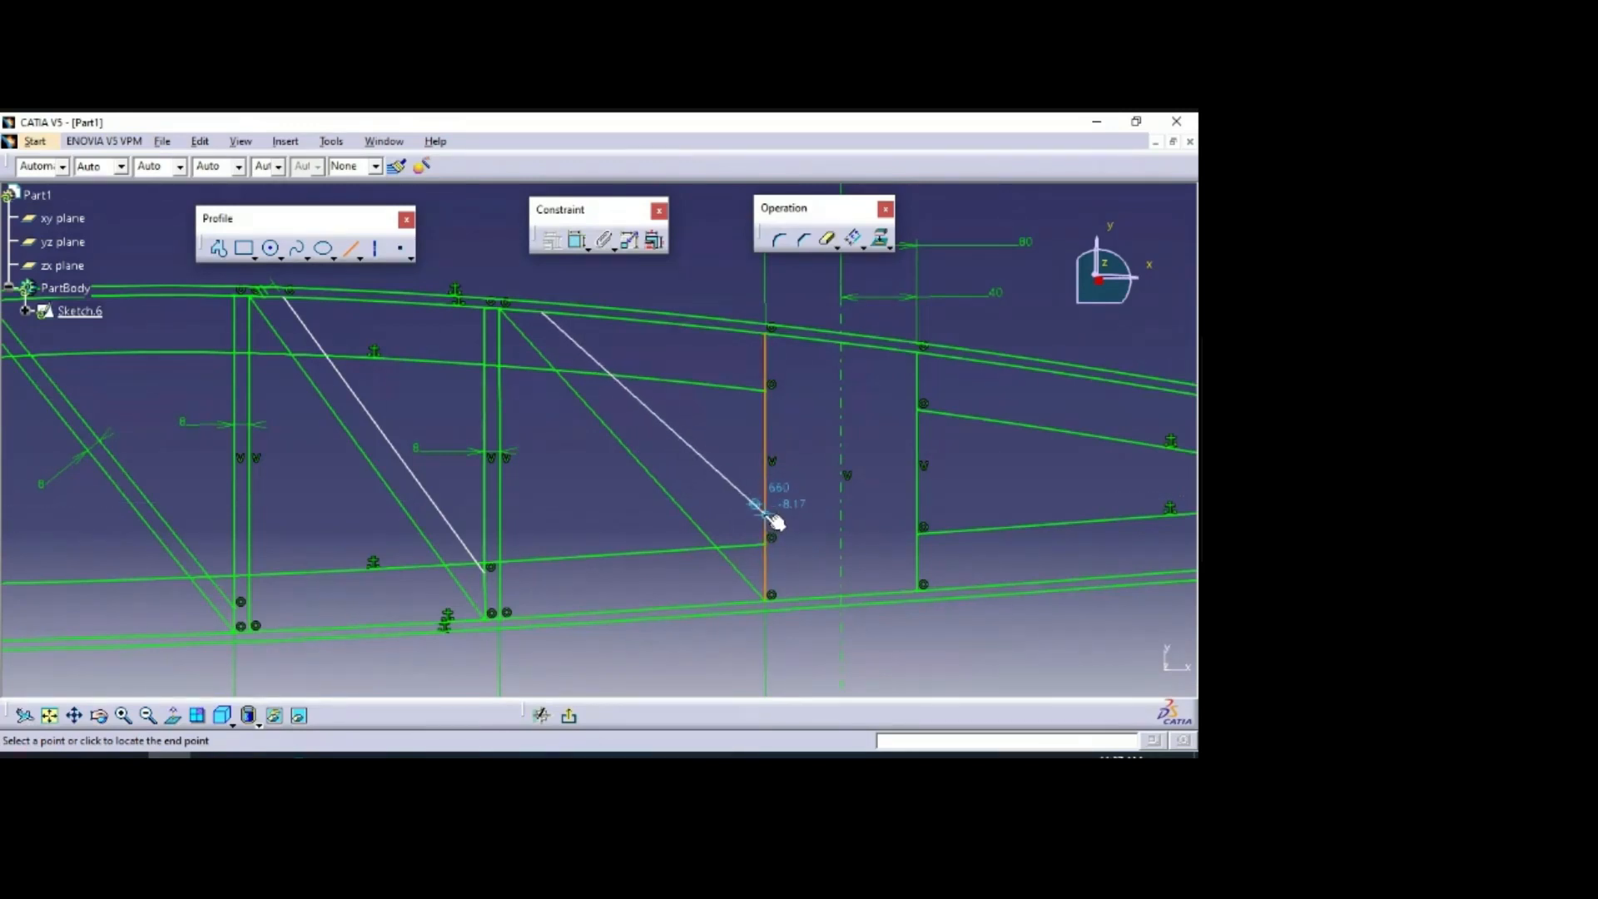
left_click(765, 504)
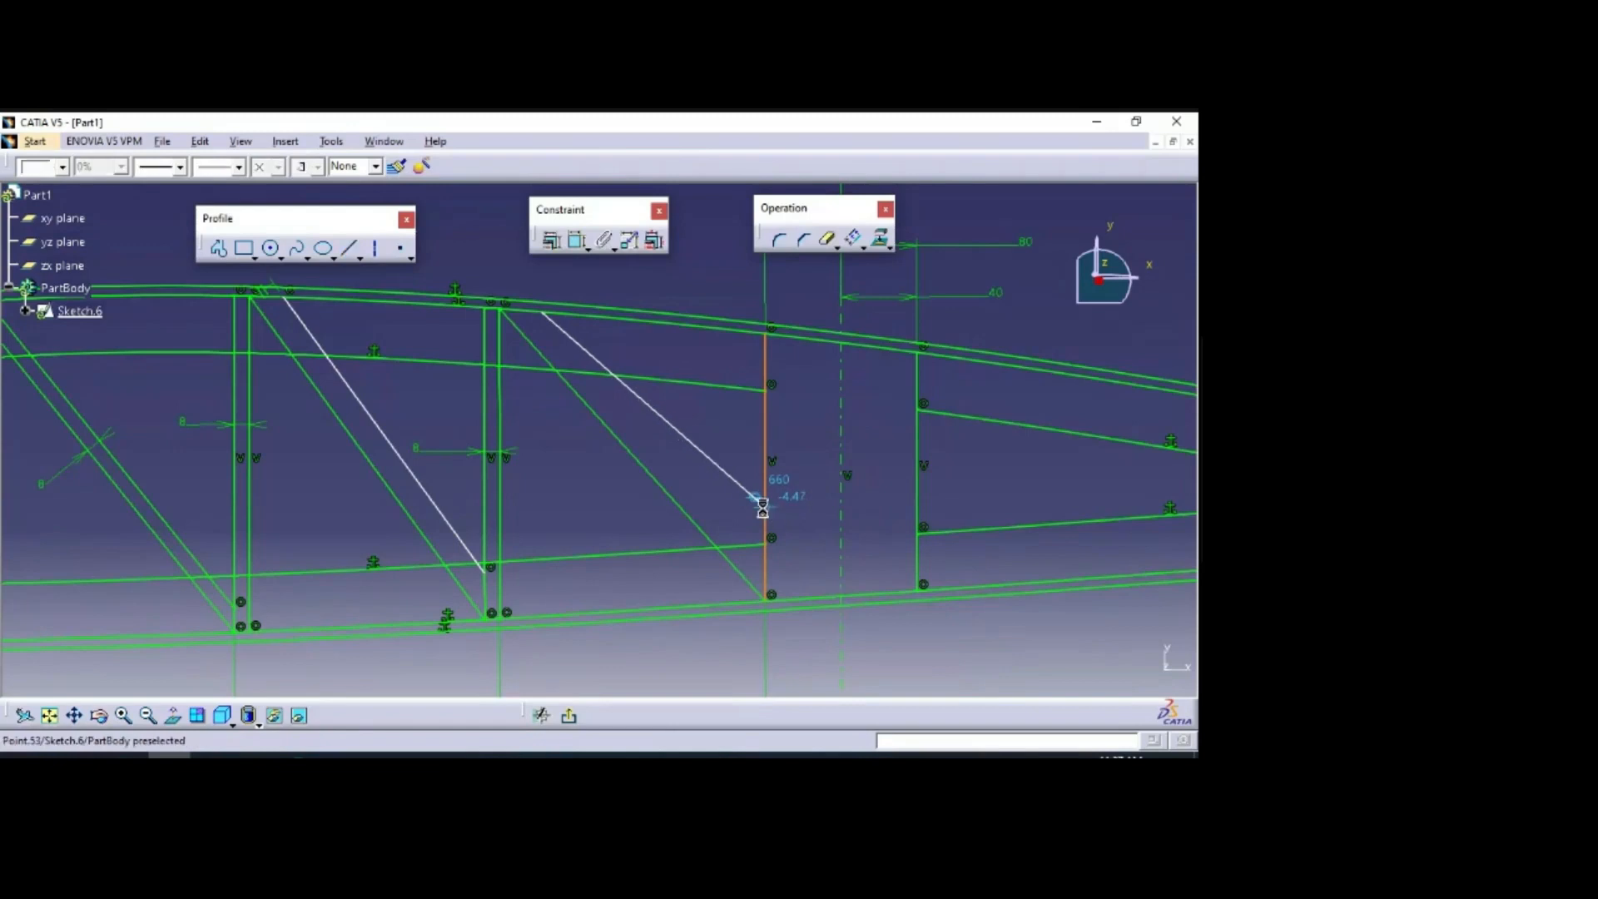
Step: Apply a parallelism constraint to the two diagonals between the second strut and the rear spar
left_click(683, 513, "ctrl")
left_click(551, 241)
left_click(1032, 448)
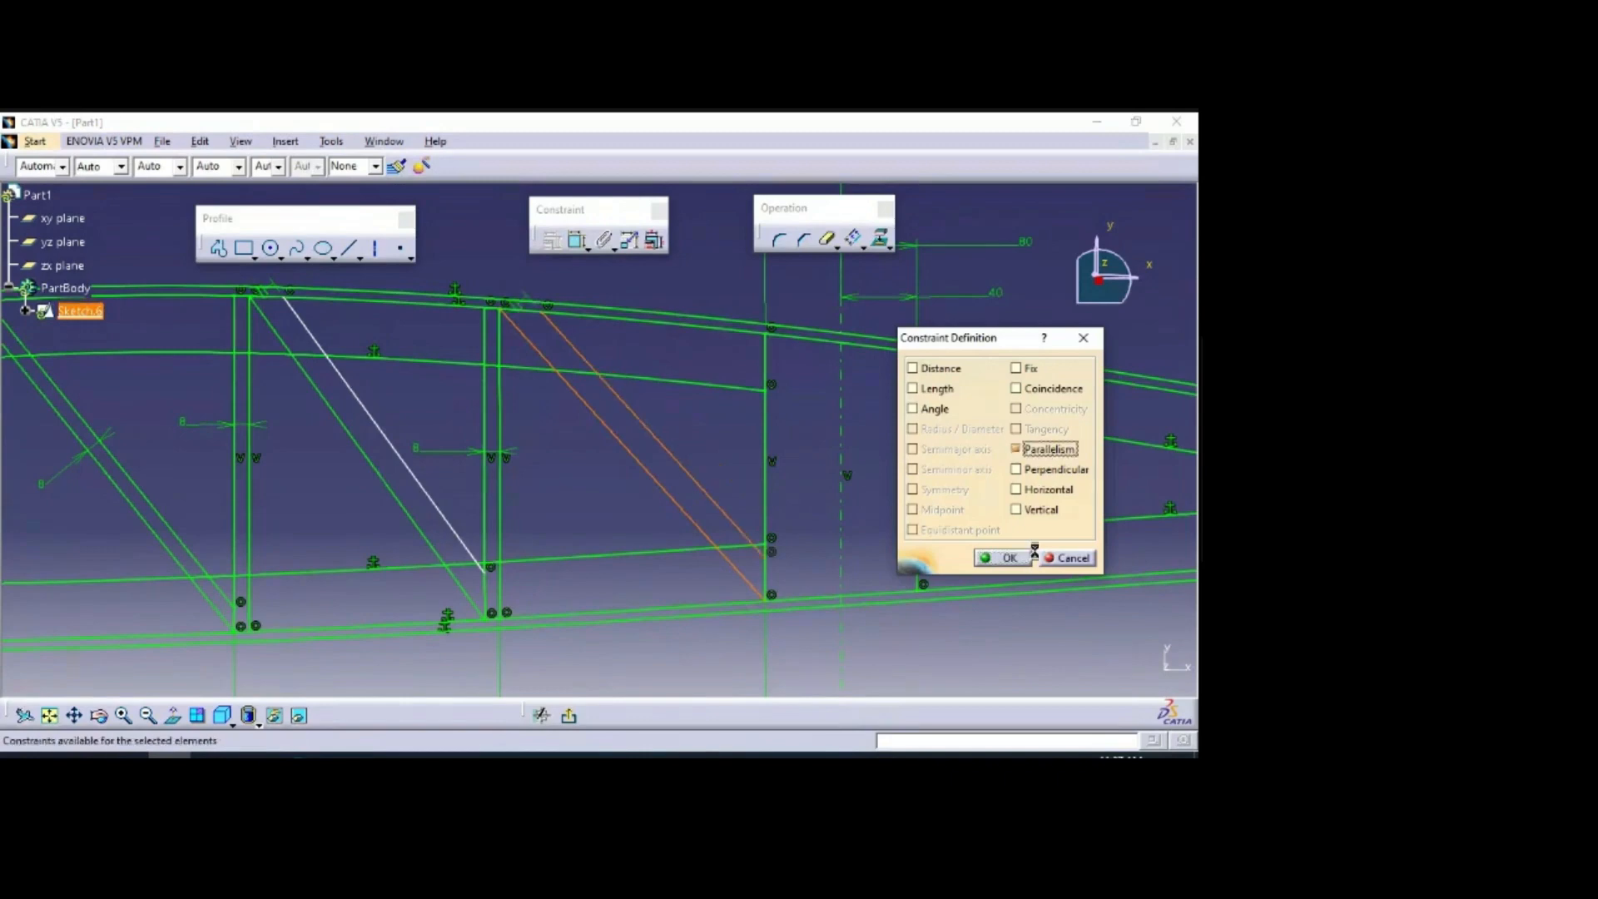
left_click(1002, 553)
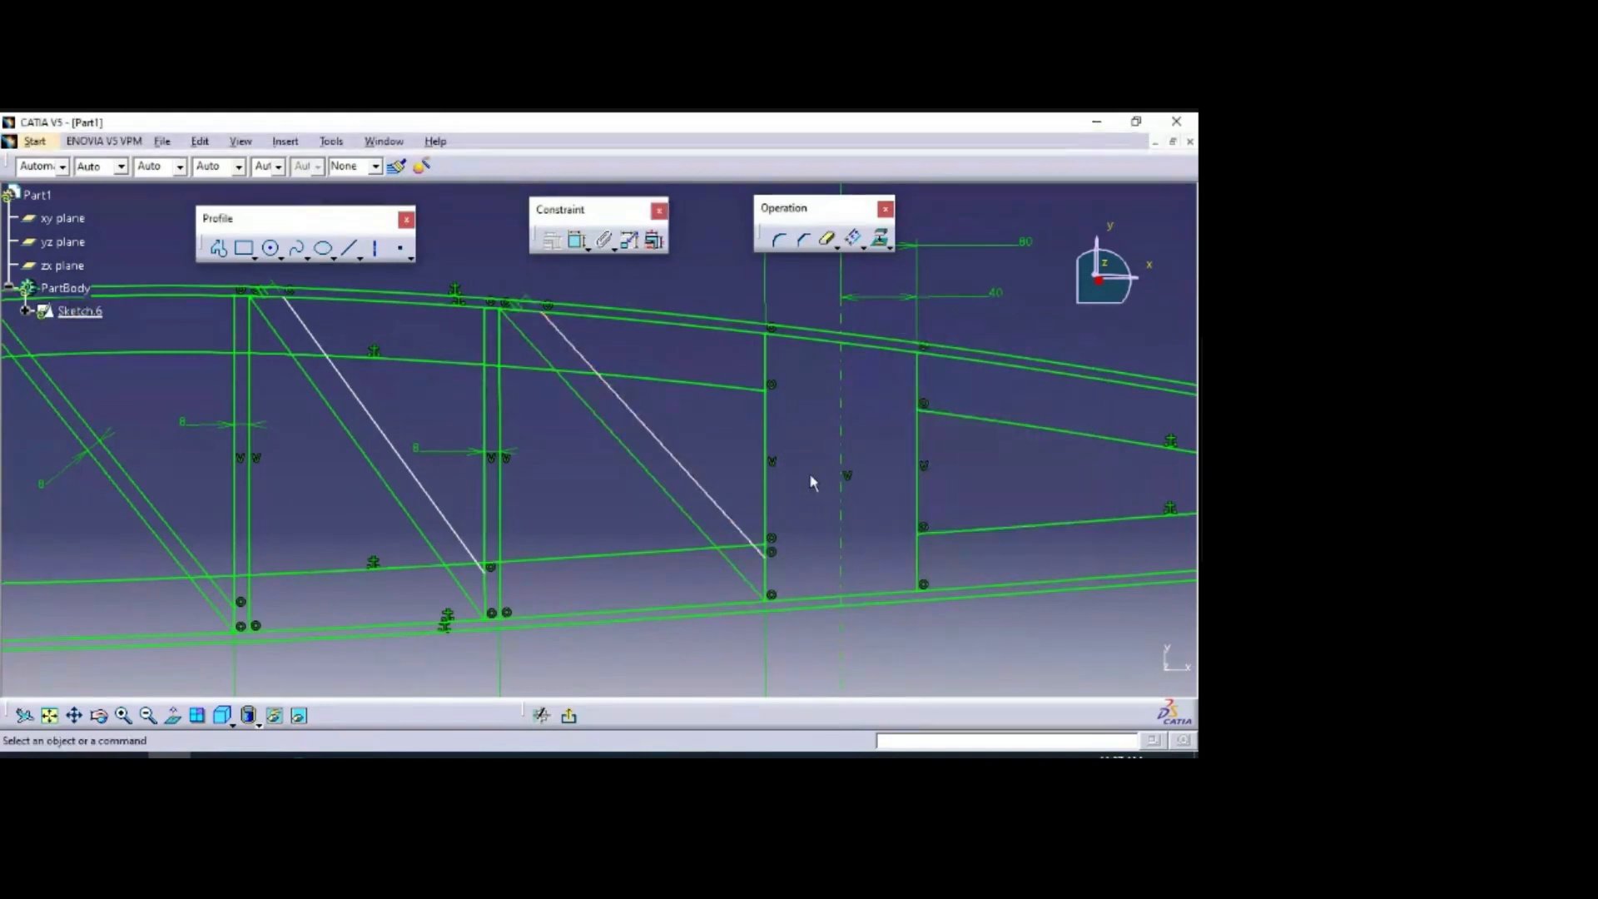
Step: Dimension the distance between the two diagonals between the middle-bay struts and set it to 8 mm
left_click(577, 243)
left_click(383, 427)
left_click(312, 481)
double_click(312, 481)
type("8")
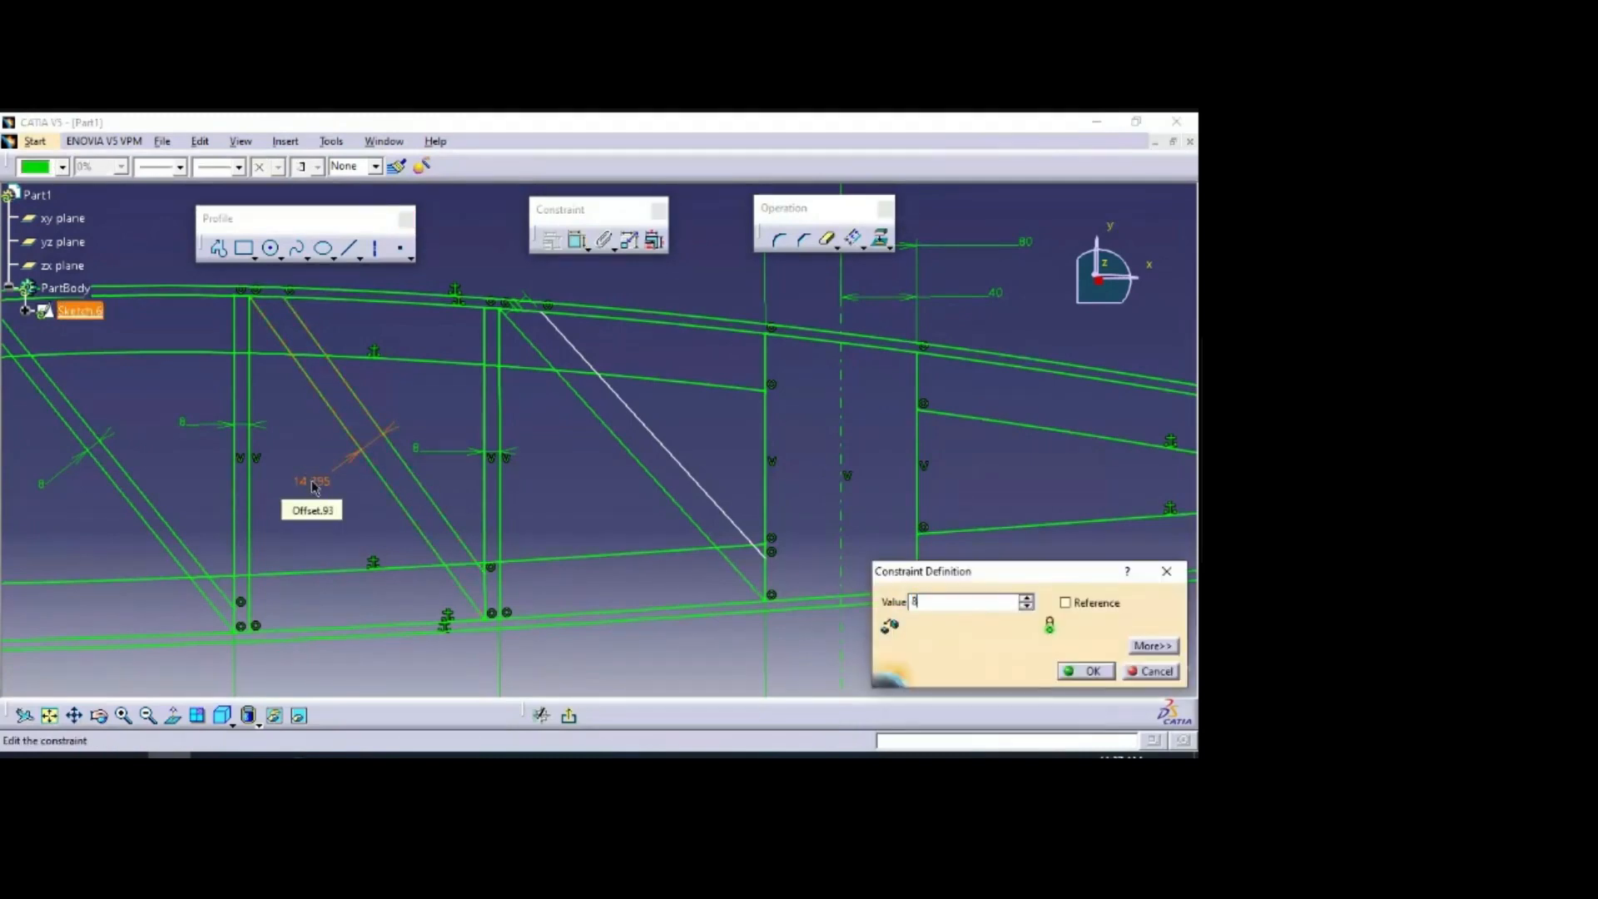
key("Return")
Step: Dimension the distance between the two diagonals ahead of the rear spar and set it to 8 mm
left_click(577, 243)
left_click(660, 438)
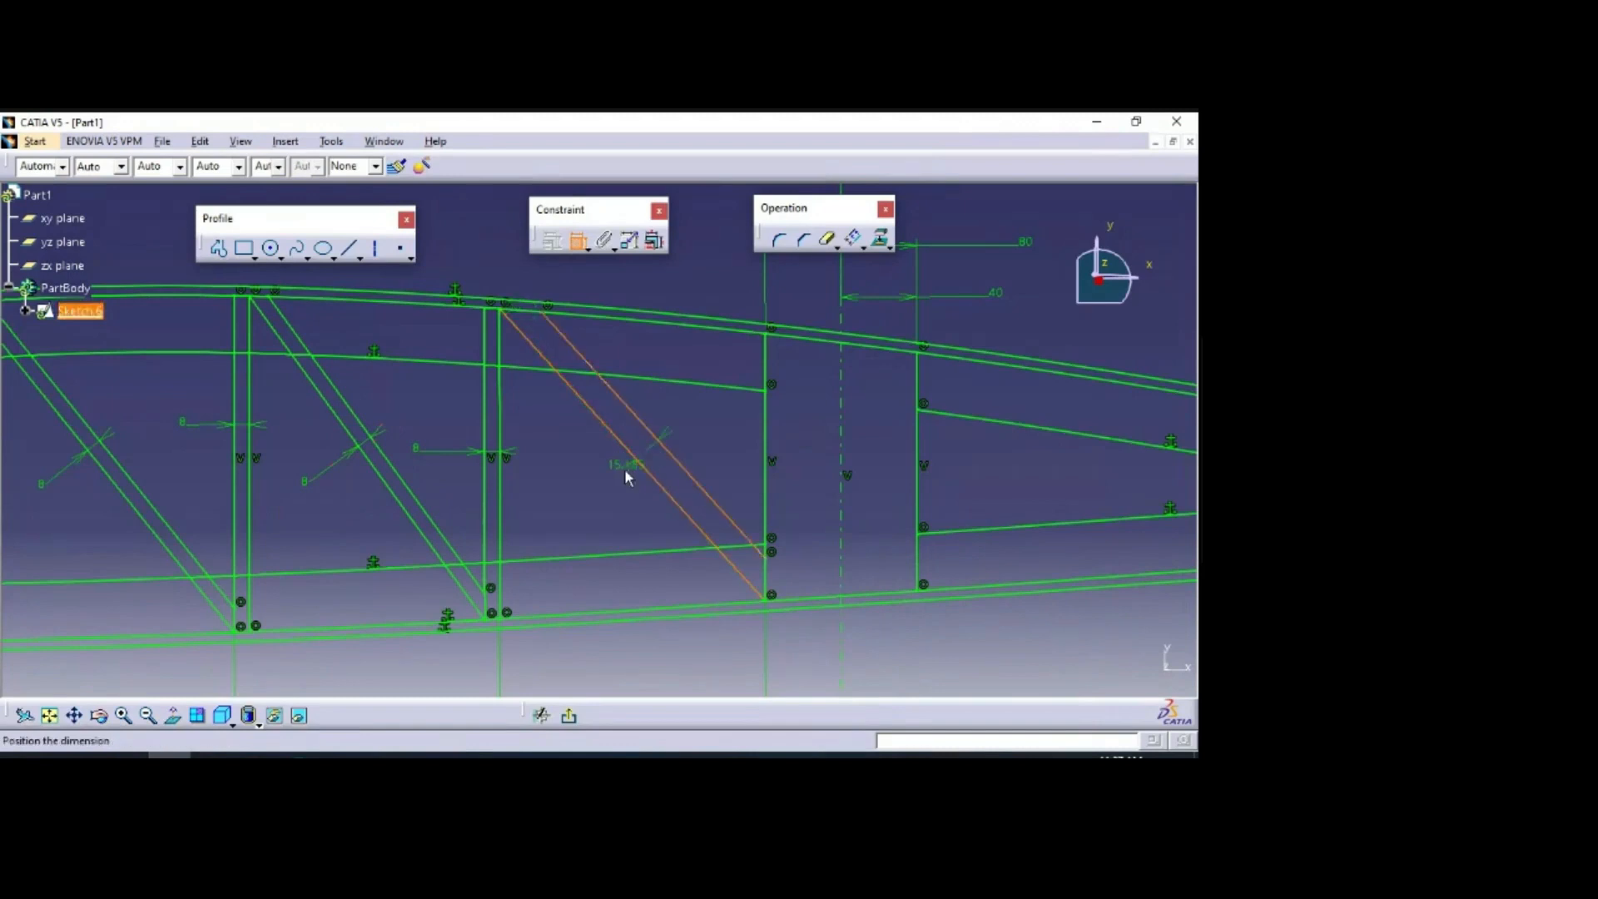
left_click(596, 473)
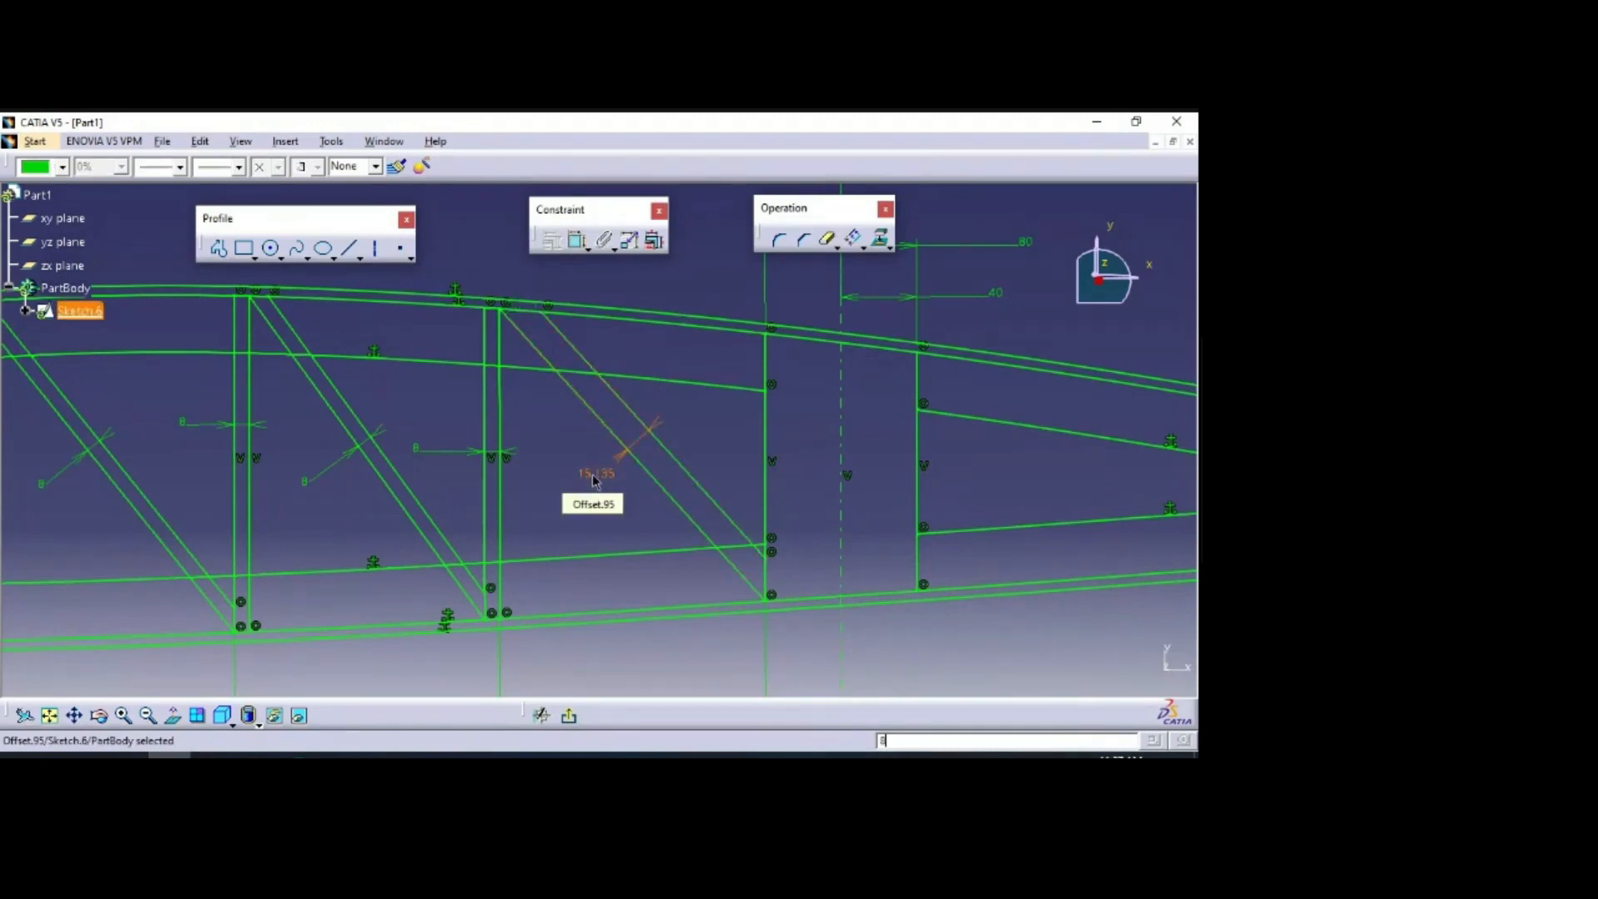
left_click(593, 471)
type("8")
key("Return")
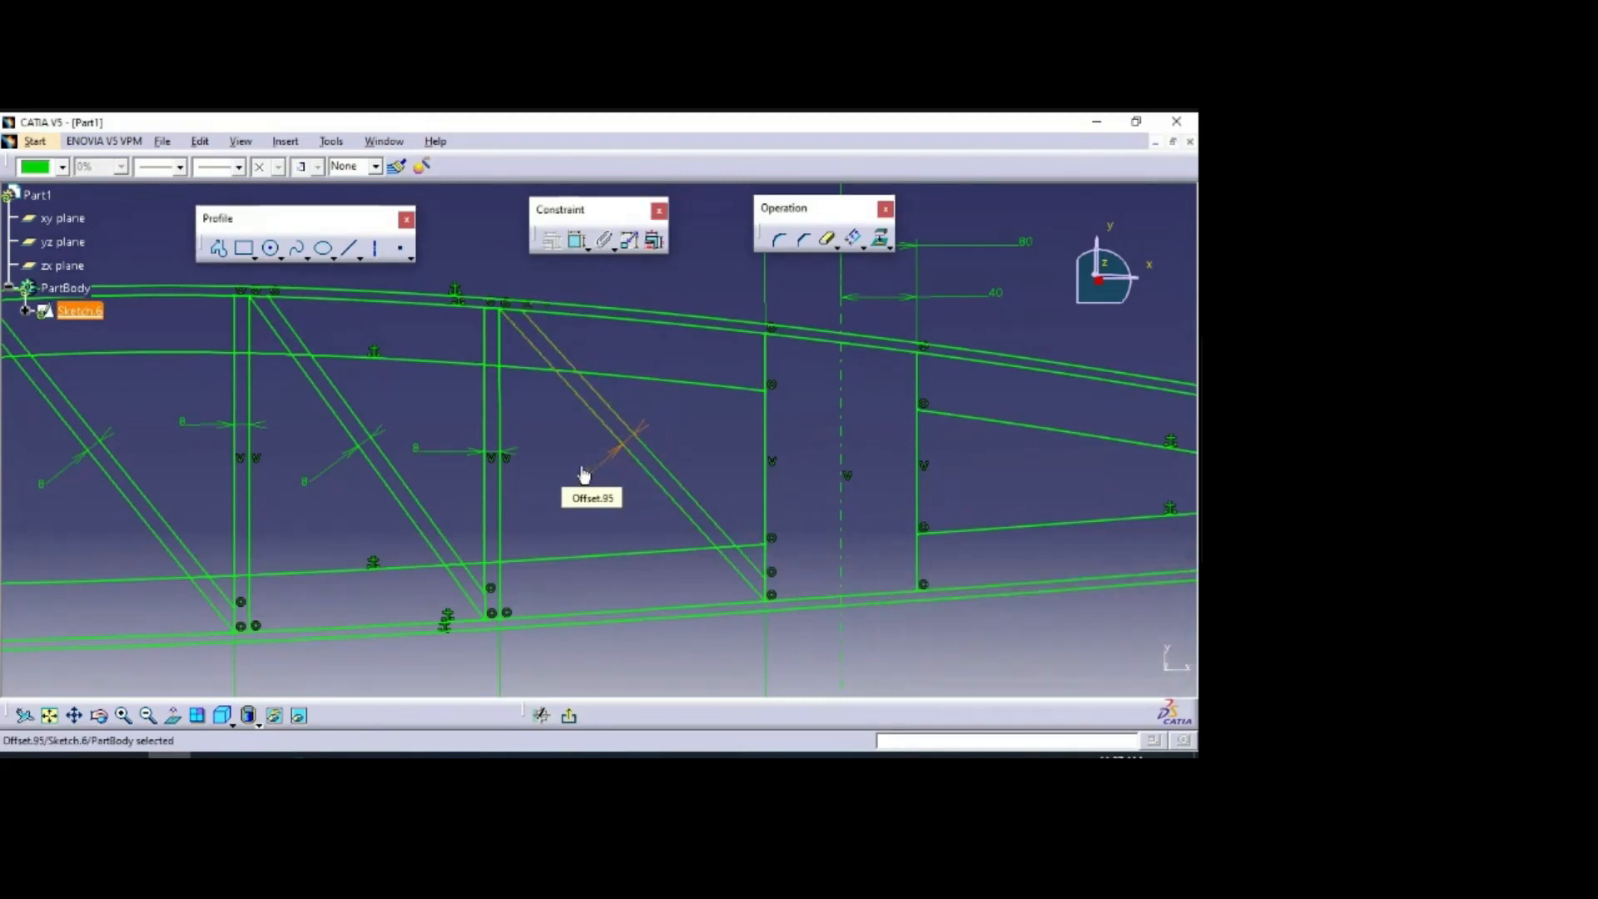
Step: Switch to the PDF drawing in the browser, mark the vertical strut behind the rear spar in red and circle its 350 dimension
middle_click_drag(696, 267, 628, 488)
middle_click_drag(750, 539, 632, 562)
mouse_move(651, 392)
middle_mouse_down()
mouse_move(706, 328)
mouse_move(678, 321)
middle_mouse_up()
left_click(298, 754)
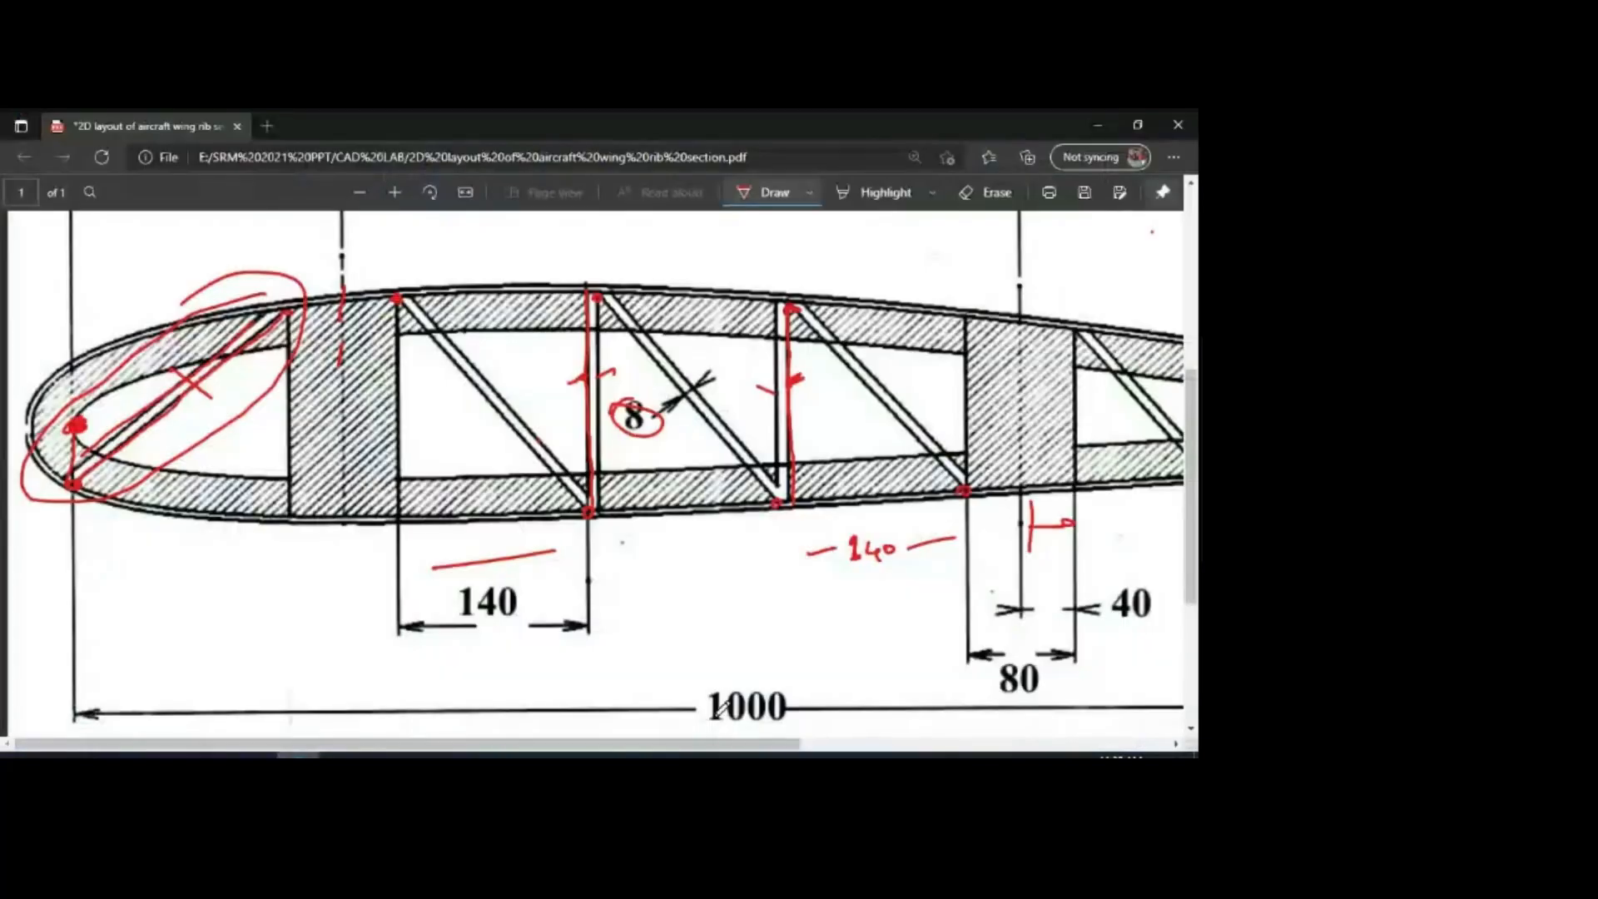
left_click_drag(714, 745, 1091, 728)
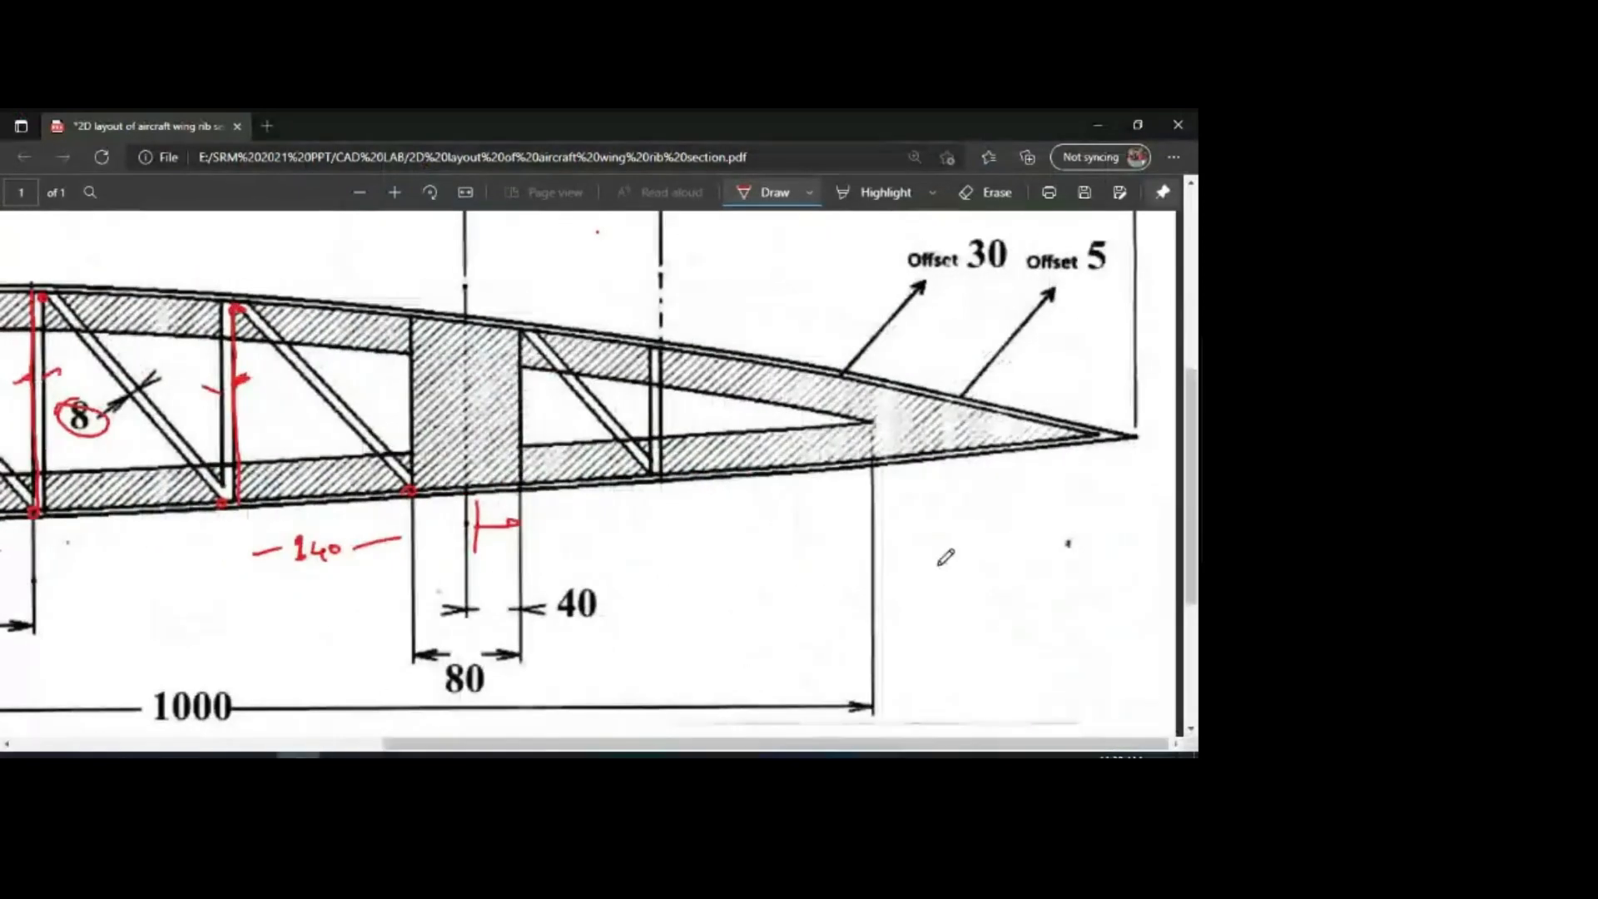
left_click_drag(1193, 408, 1192, 345)
left_click_drag(664, 489, 665, 624)
mouse_move(915, 283)
left_mouse_down()
mouse_move(911, 350)
mouse_move(853, 287)
left_mouse_up()
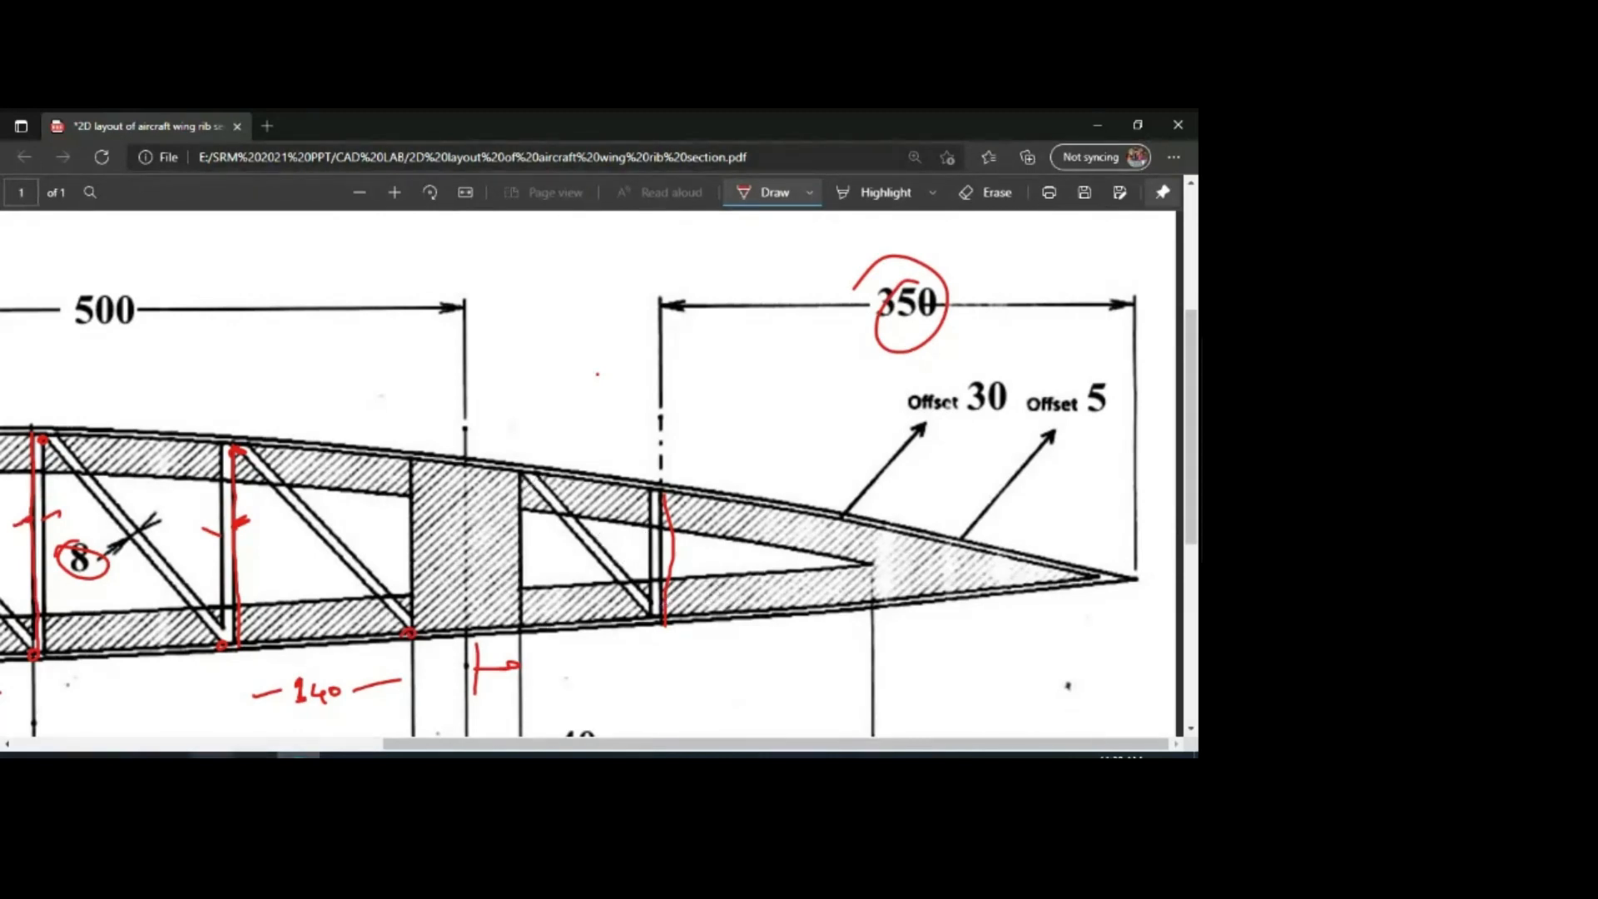
Step: Switch to CATIA and sketch a vertical line between the inner skin curves, about 331 mm ahead of the trailing edge tip
key("alt+Tab")
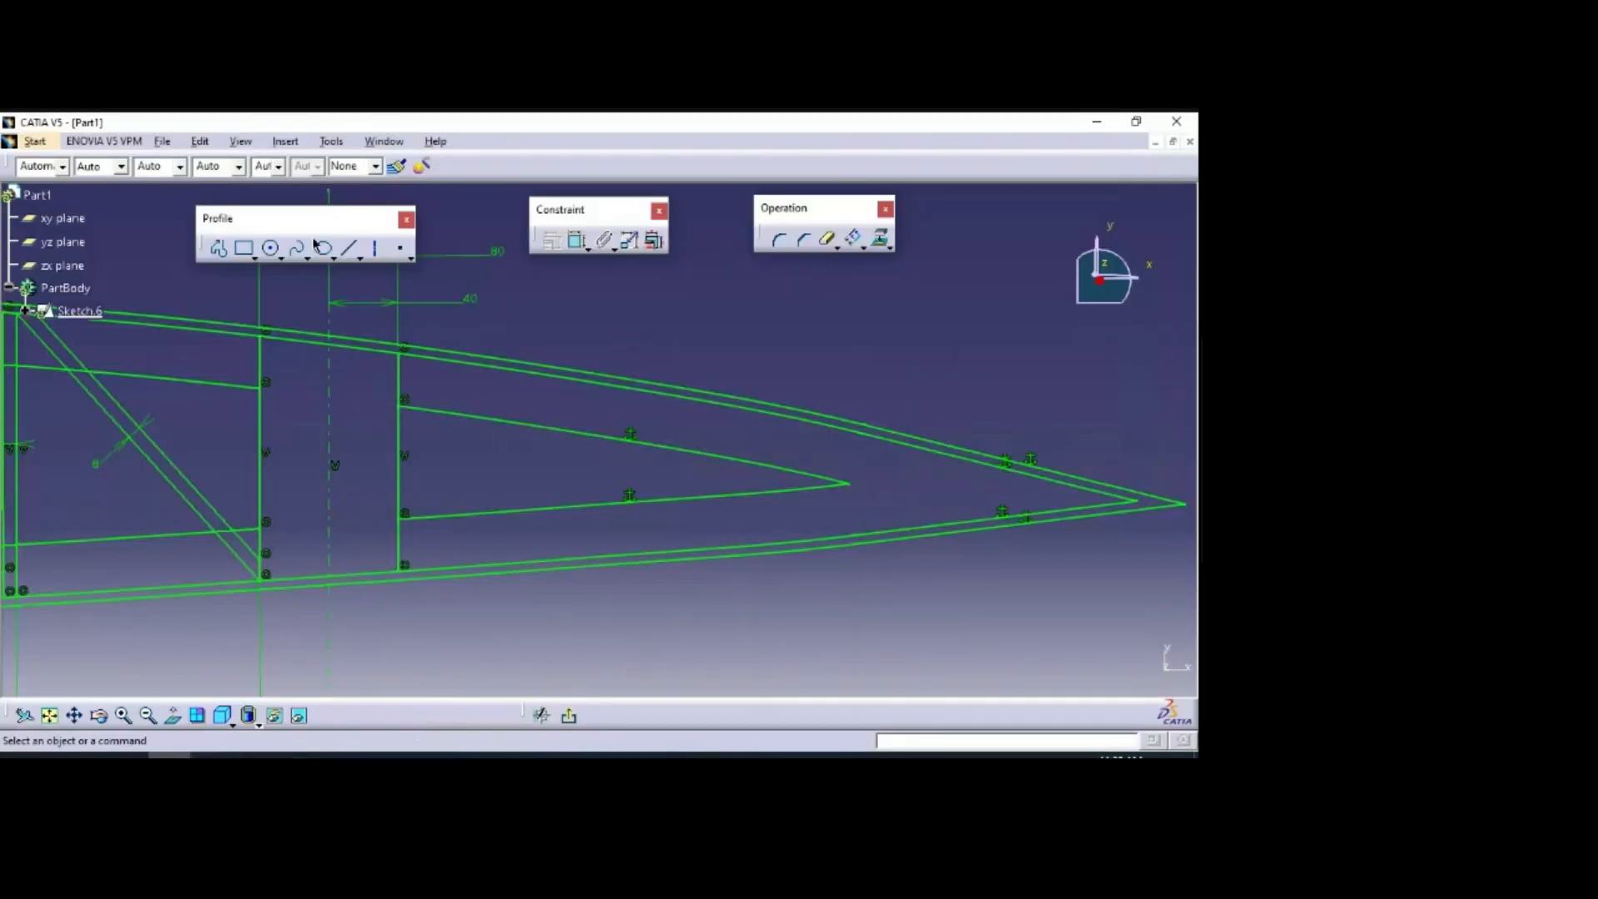
left_click(346, 253)
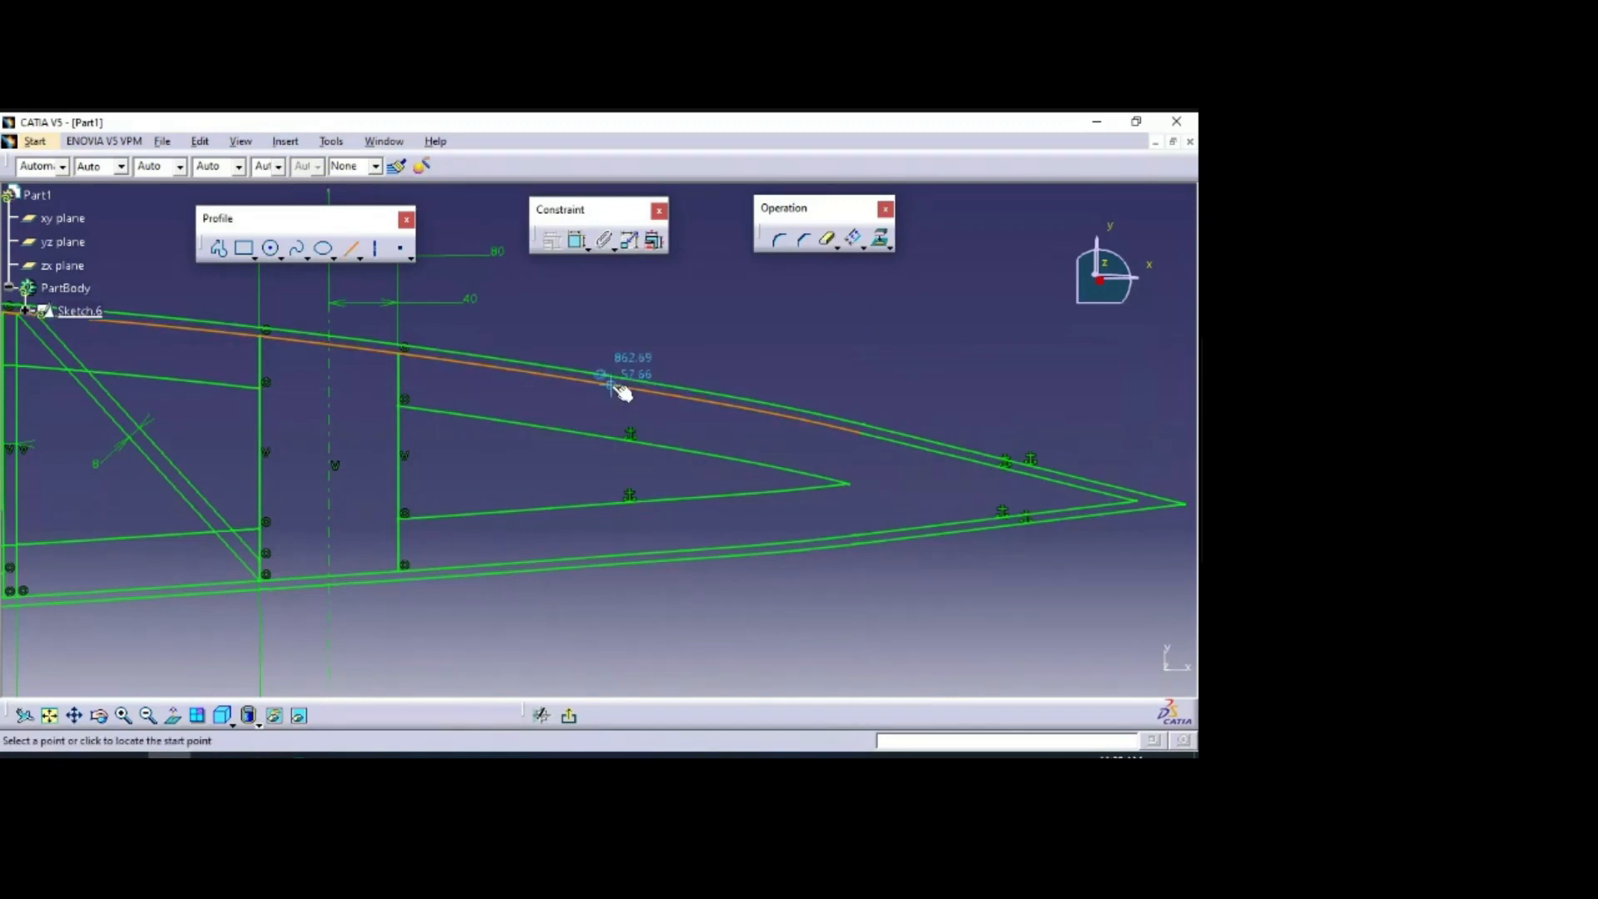
left_click(612, 383)
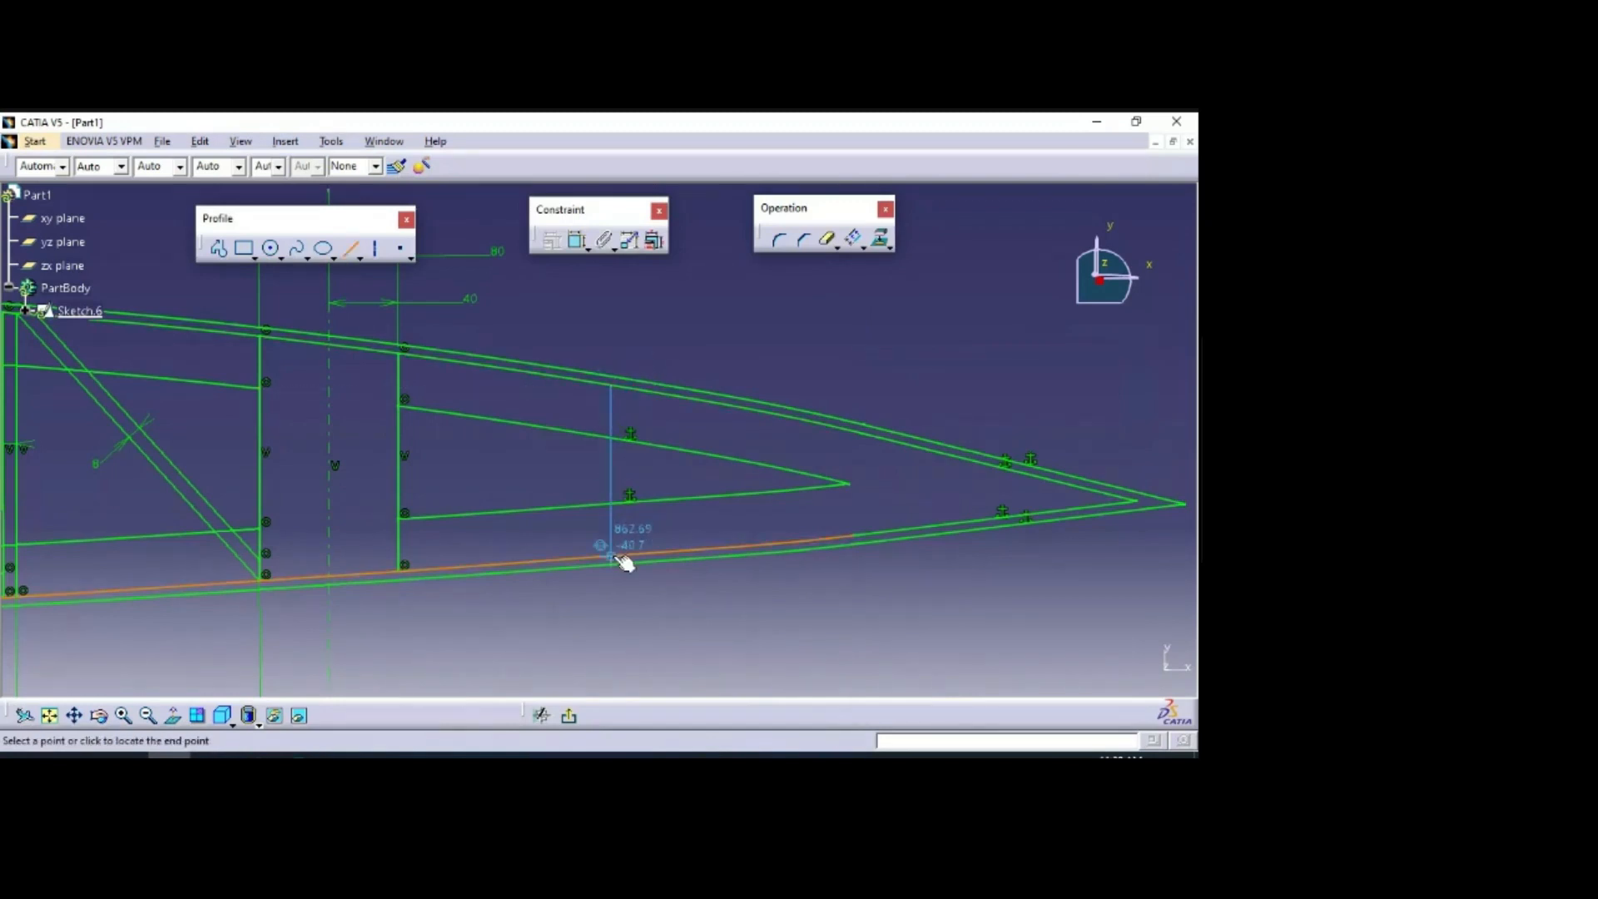
left_click(616, 550)
Step: Dimension the horizontal distance from the vertical line behind the rear spar to the trailing edge tip and set it to 350 mm
left_click(576, 241)
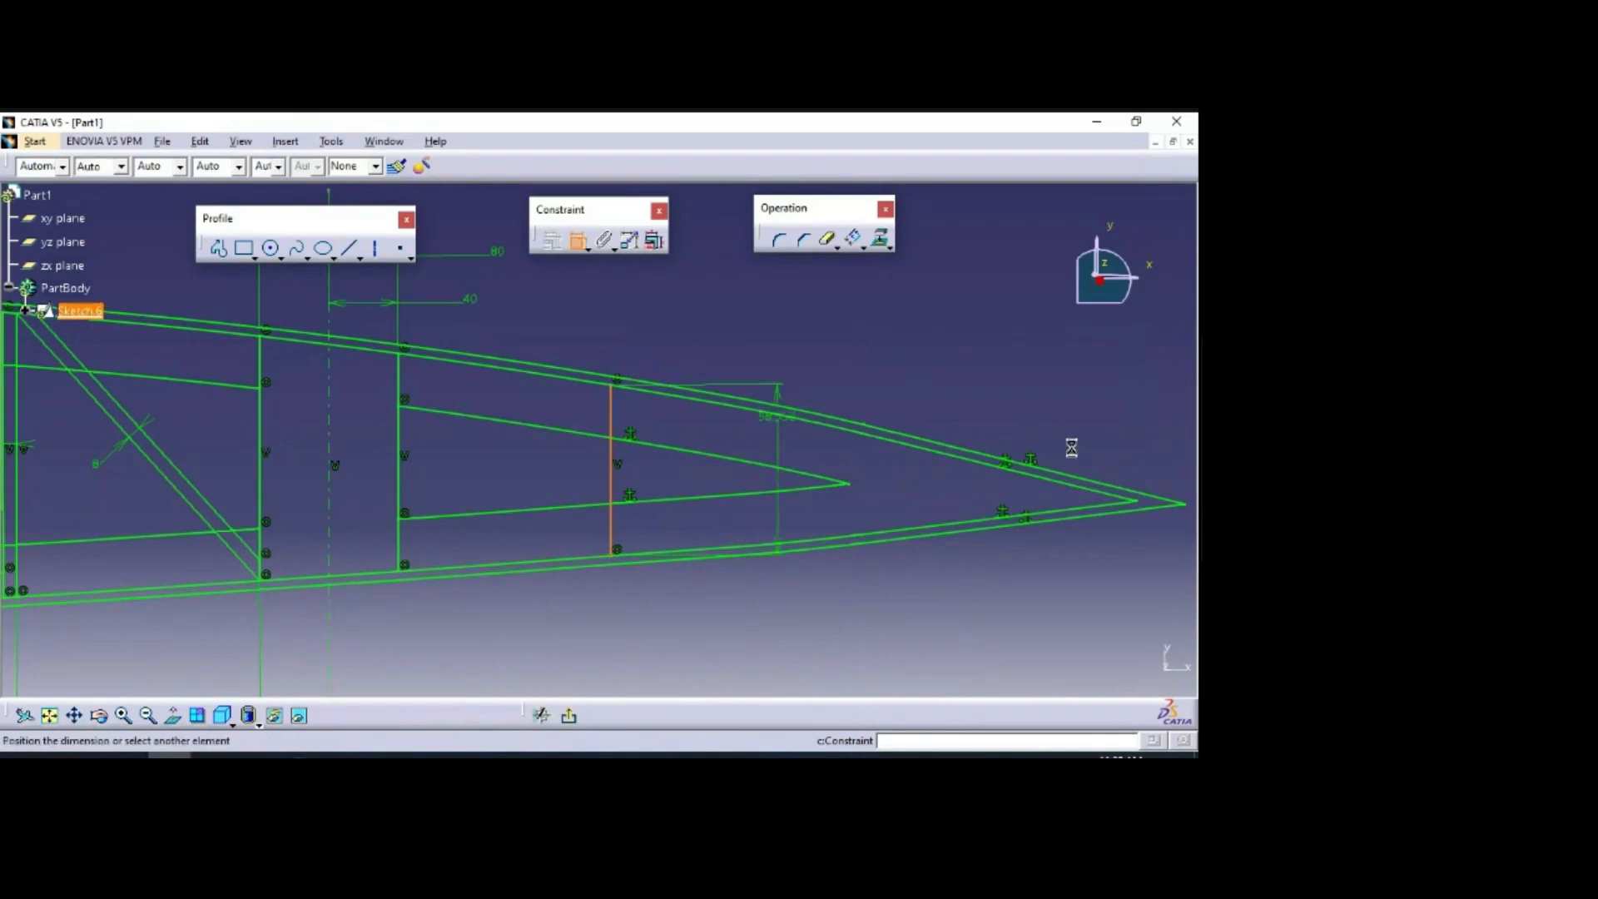
left_click(1187, 503)
left_click(930, 303)
double_click(933, 304)
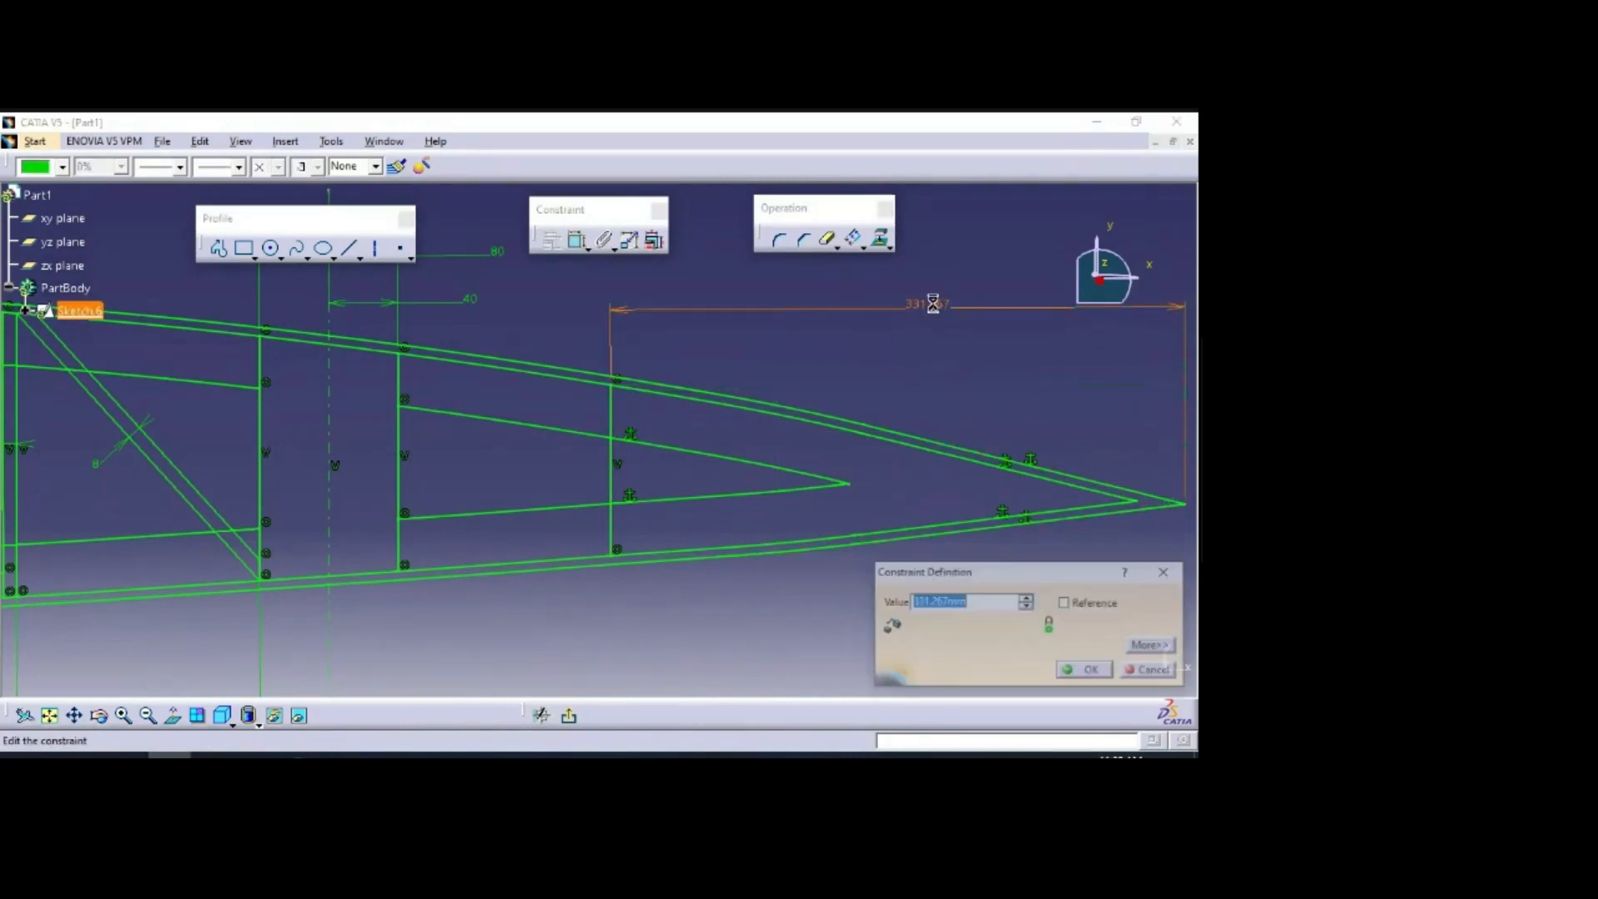
type("350")
key("Return")
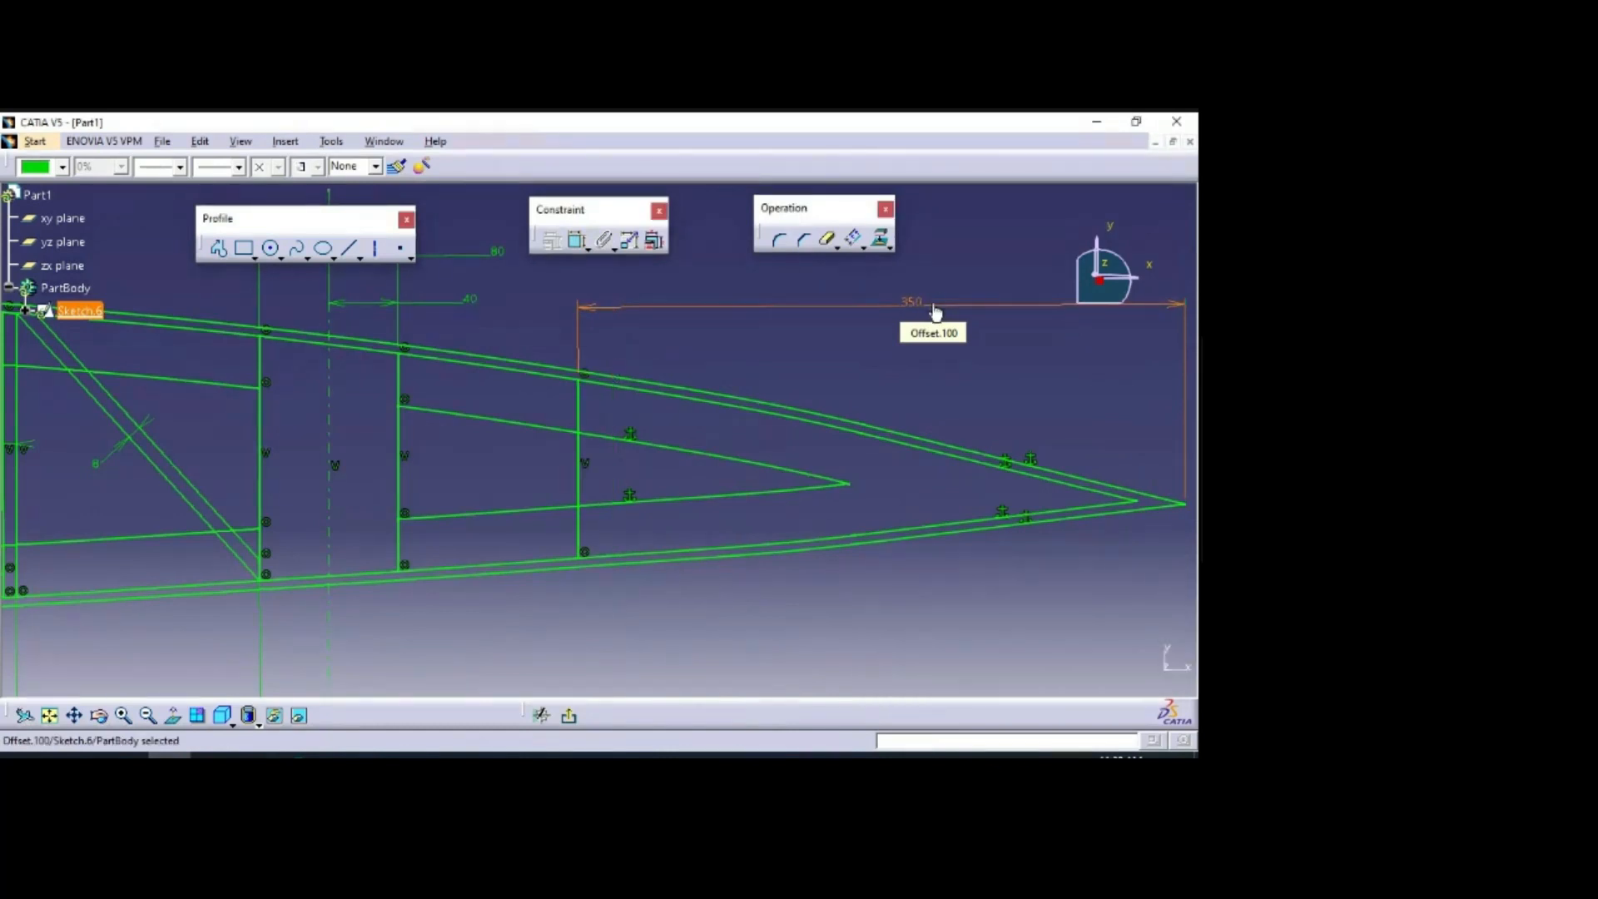
left_click(716, 337)
Step: Sketch a second vertical line between the inner skin curves, about 12 mm behind the first strut line aft of the rear spar
left_click(351, 247)
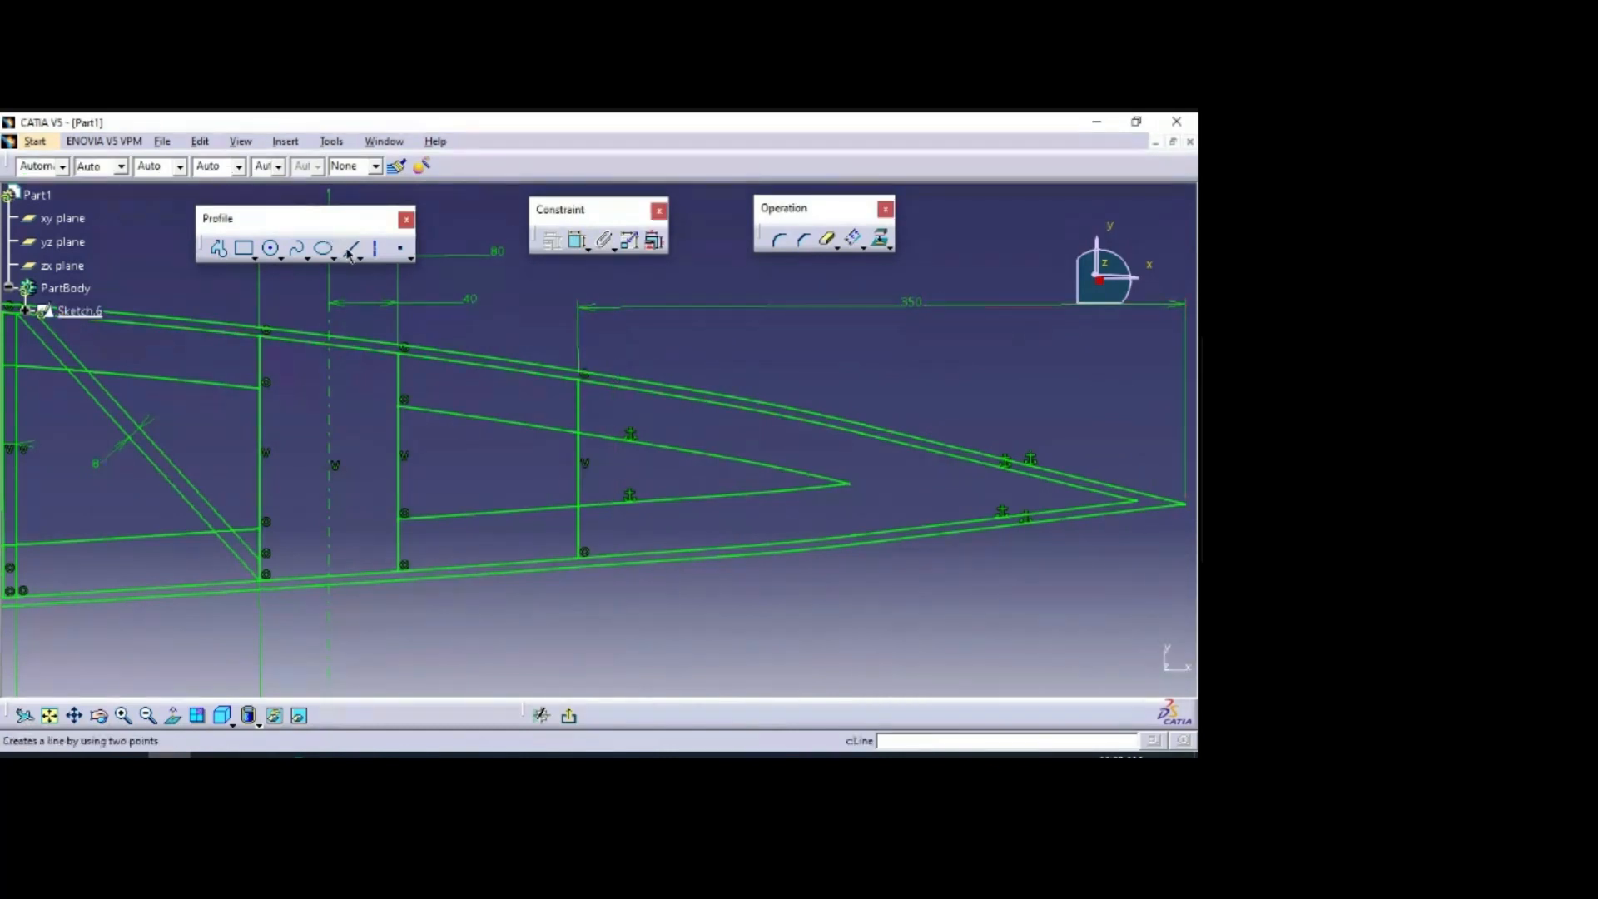
left_click(598, 379)
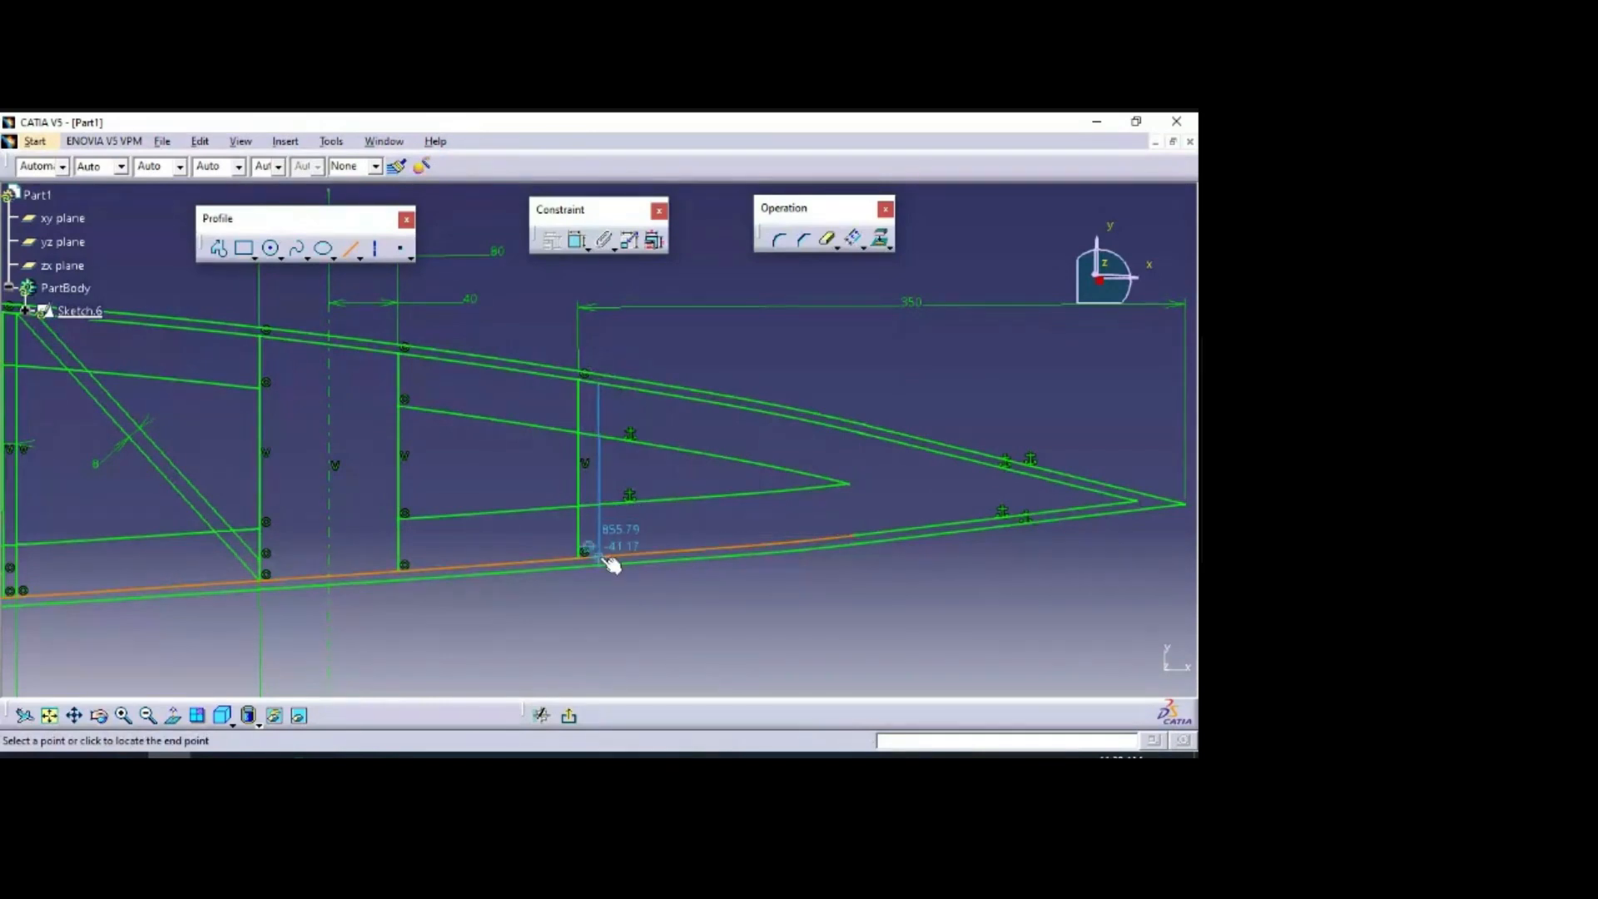
left_click(599, 556)
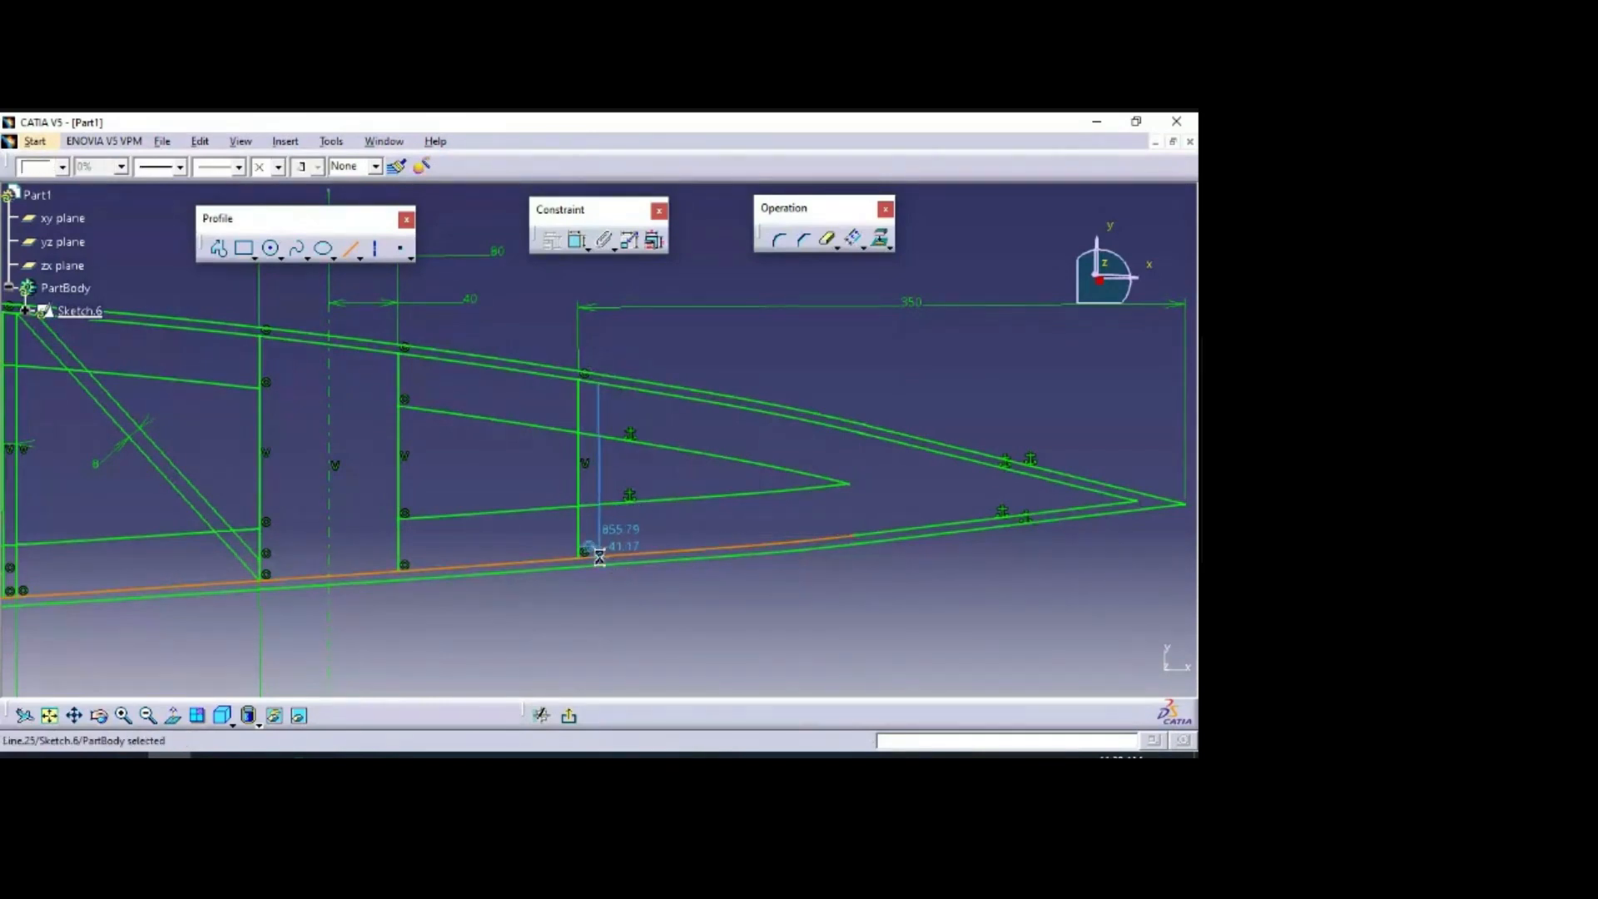
Step: Dimension the distance between the two vertical lines of the strut behind the rear spar and set it to 8 mm
left_click(577, 240)
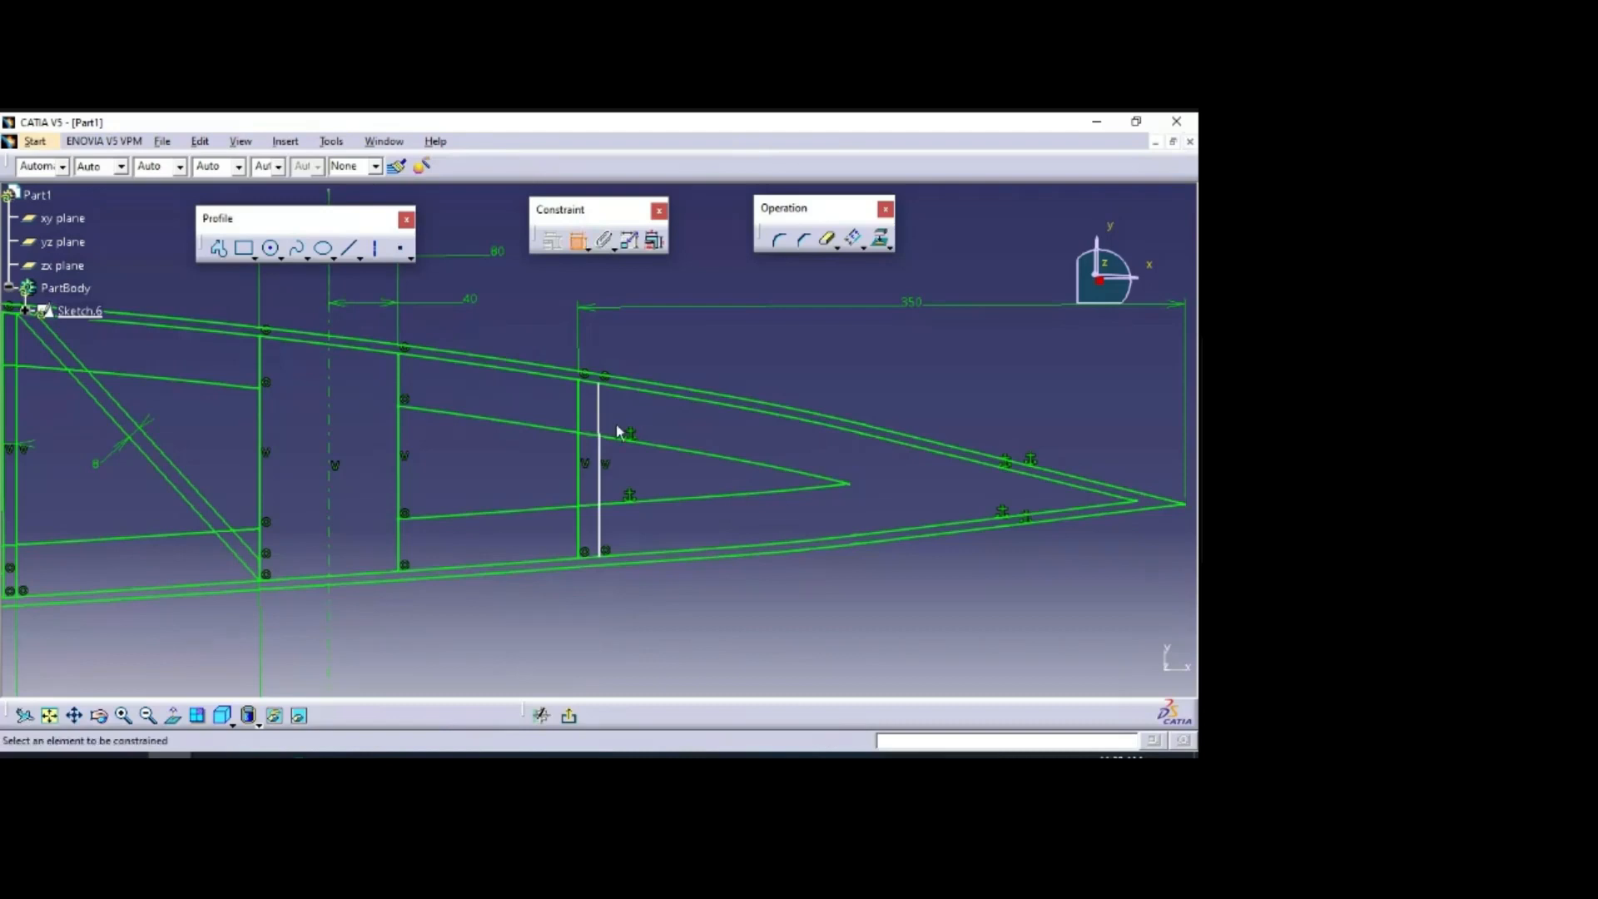
left_click(599, 424)
left_click(580, 426)
left_click(675, 428)
double_click(675, 426)
type("8mm")
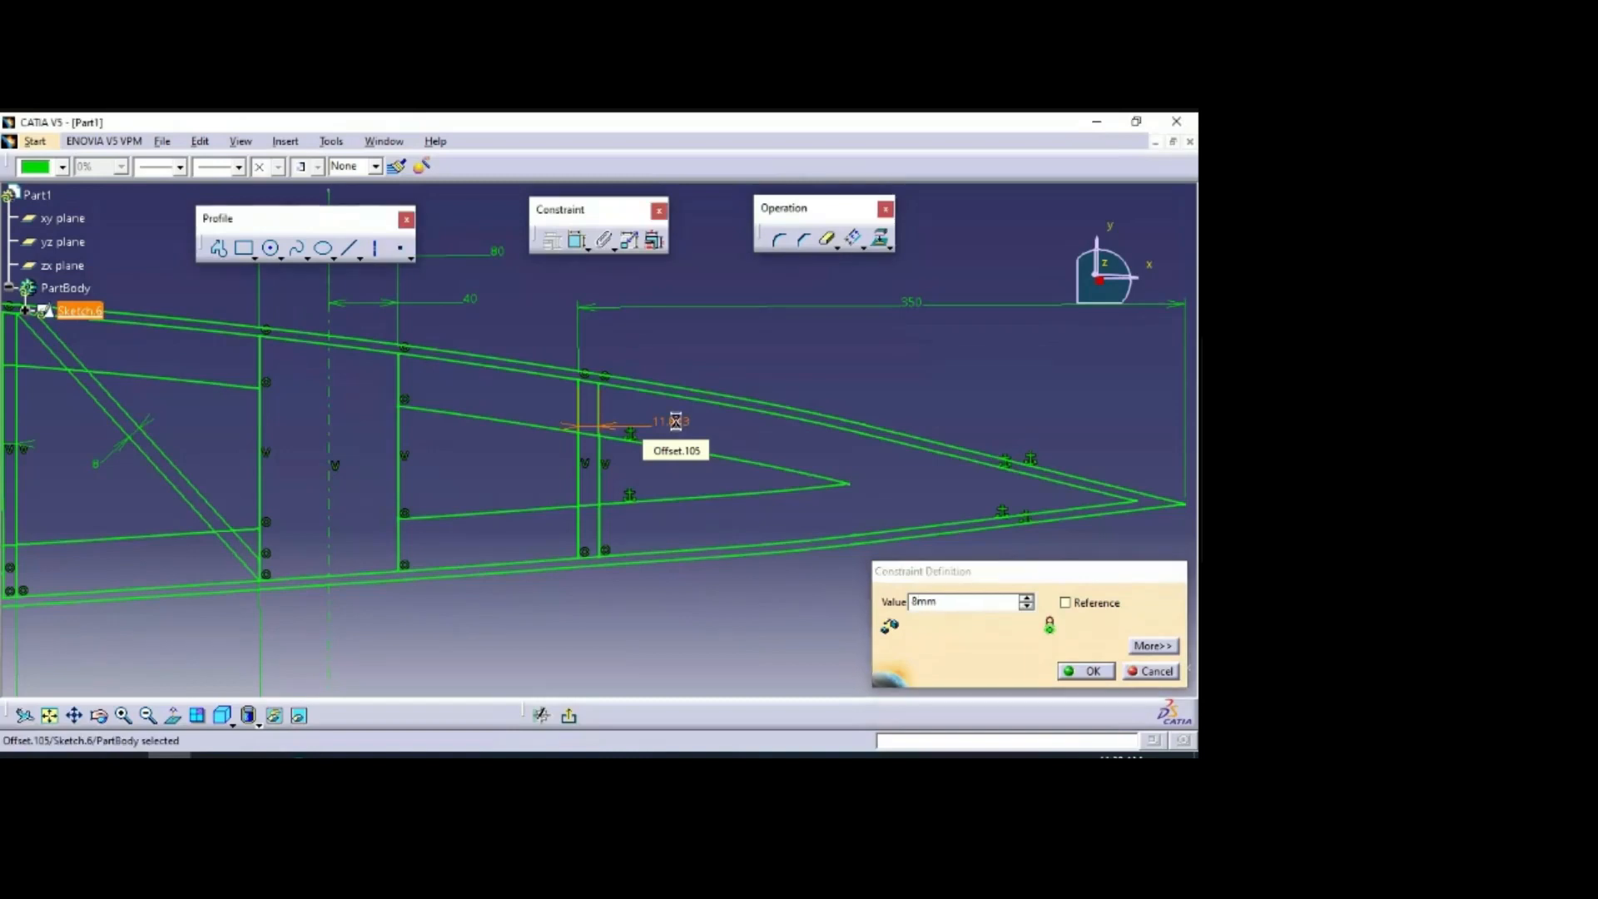
key("Return")
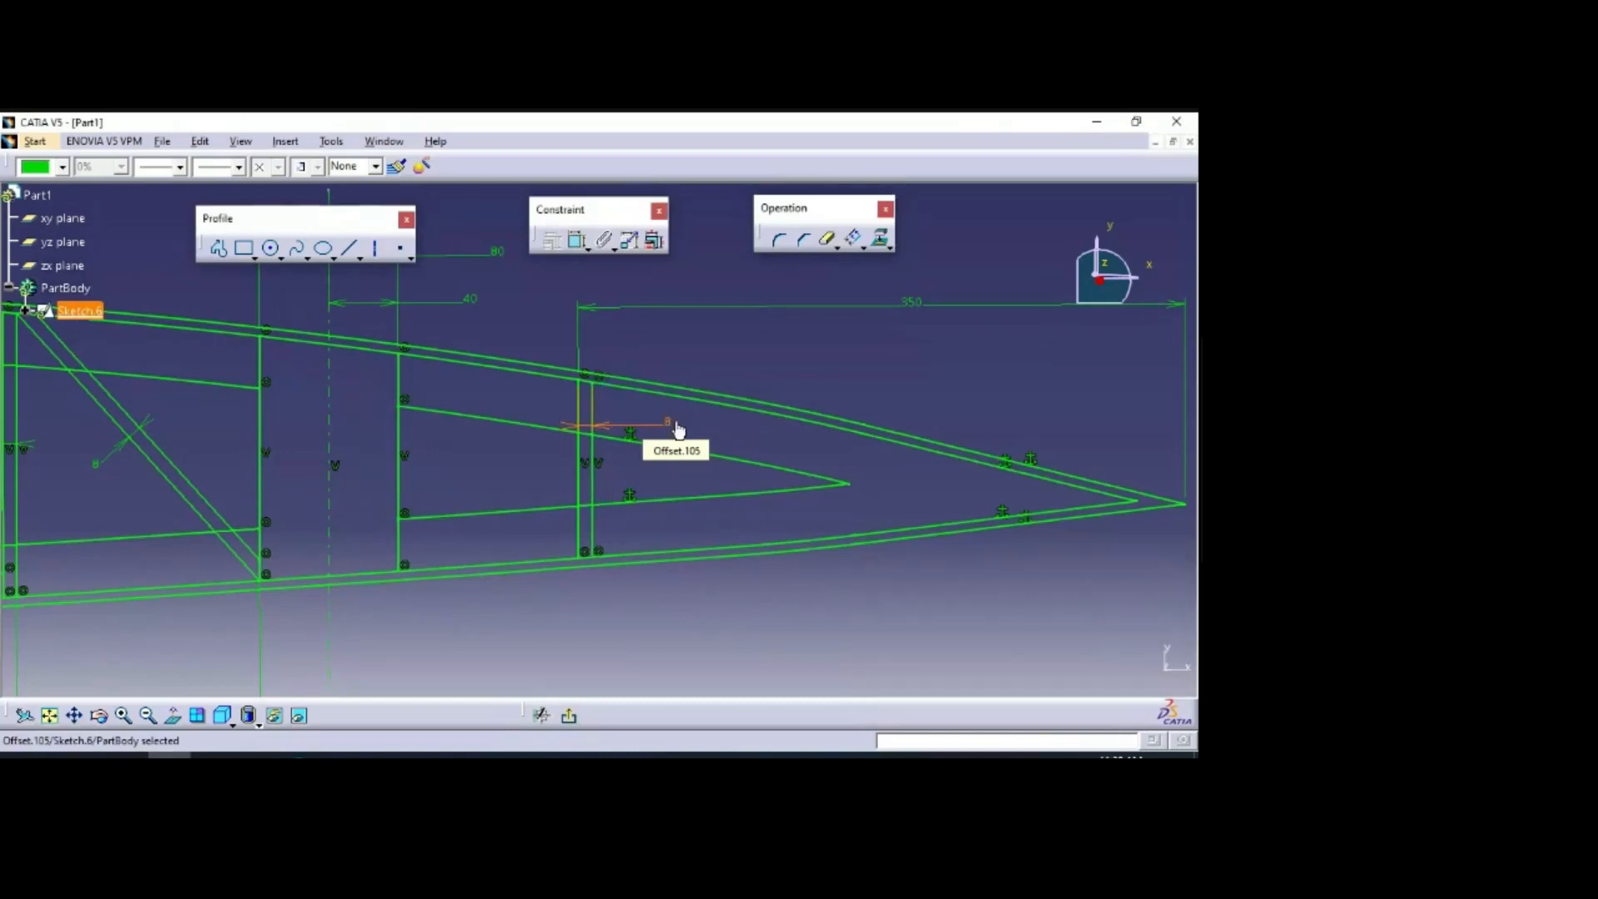
left_click(784, 338)
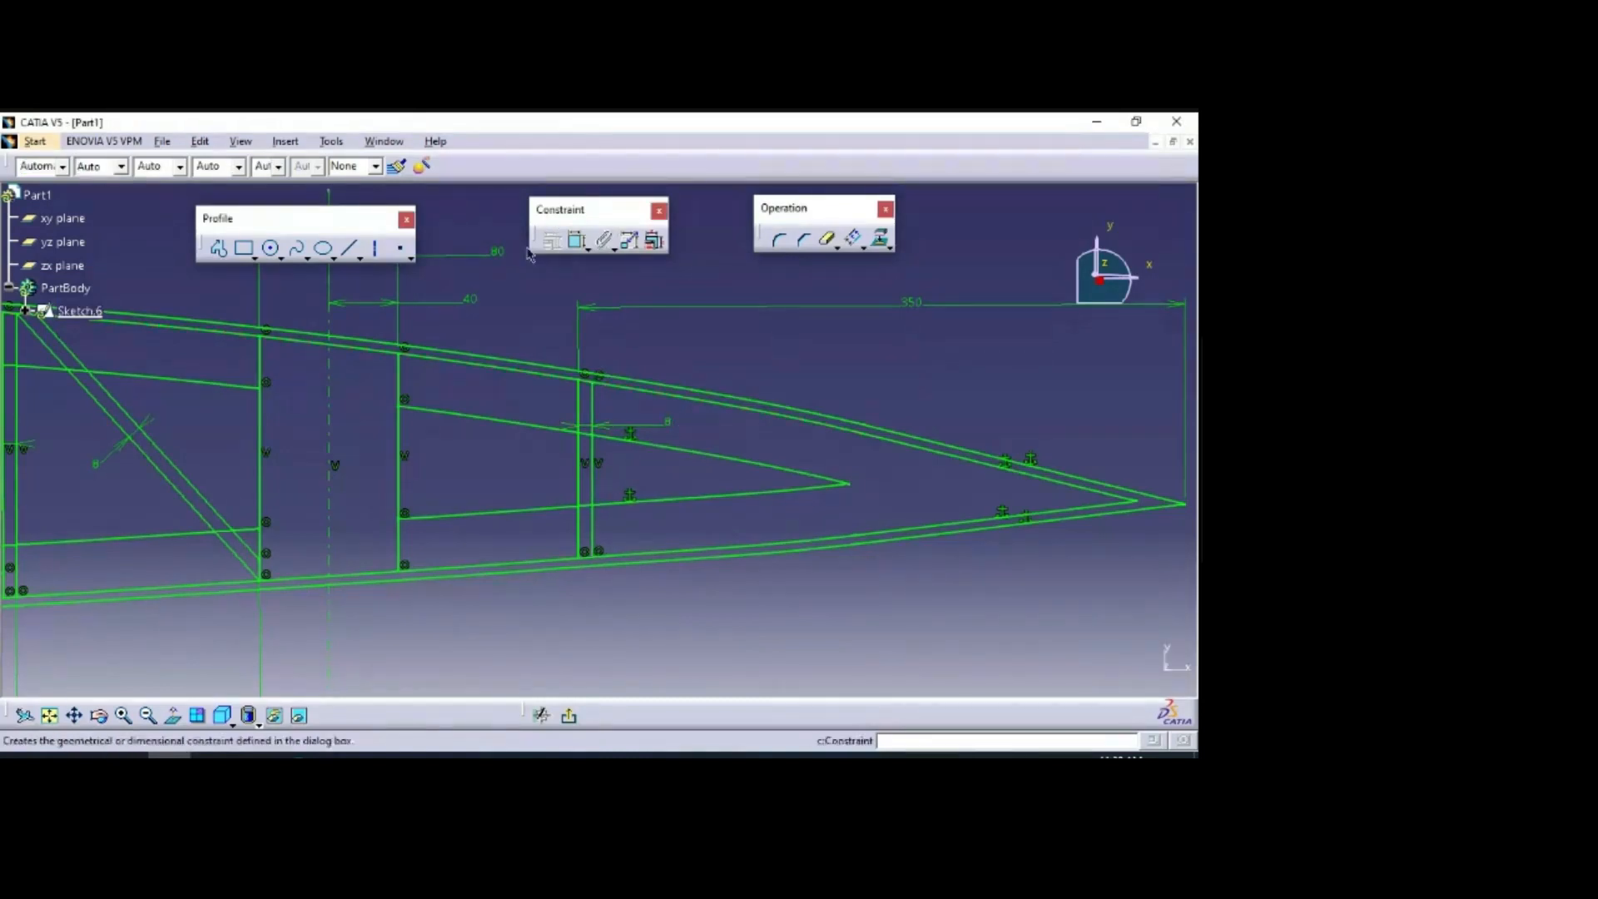
Step: Sketch two diagonals from the inner upper skin at the rear spar's aft face down to the foot of the strut behind it
left_click(350, 247)
left_click(398, 353)
left_click(580, 557)
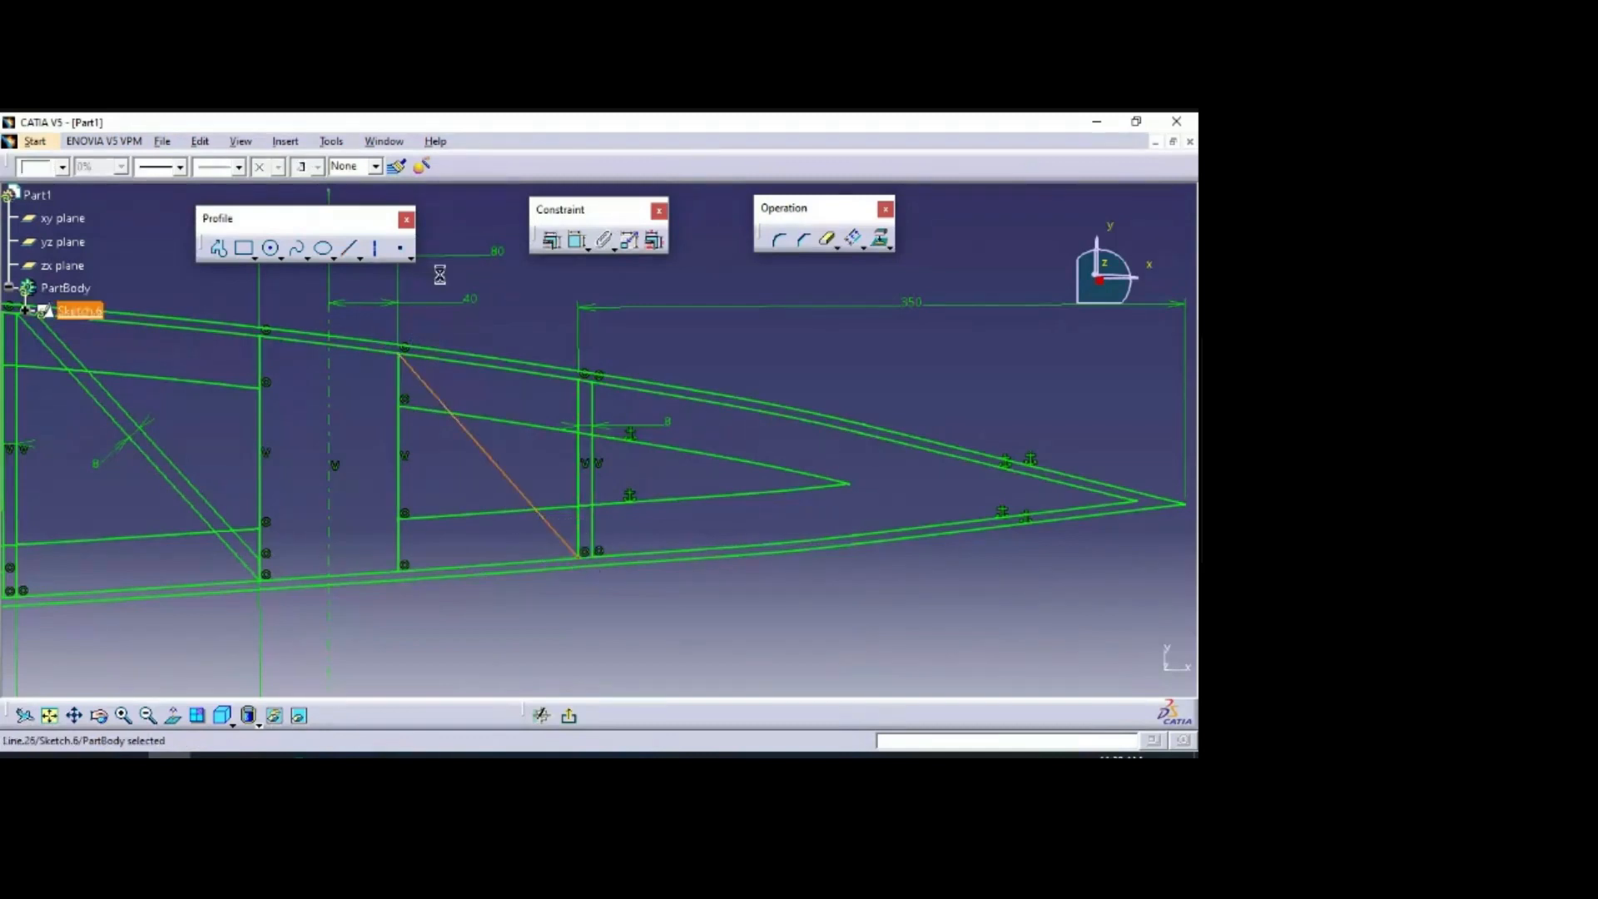
left_click(351, 247)
left_click(421, 356)
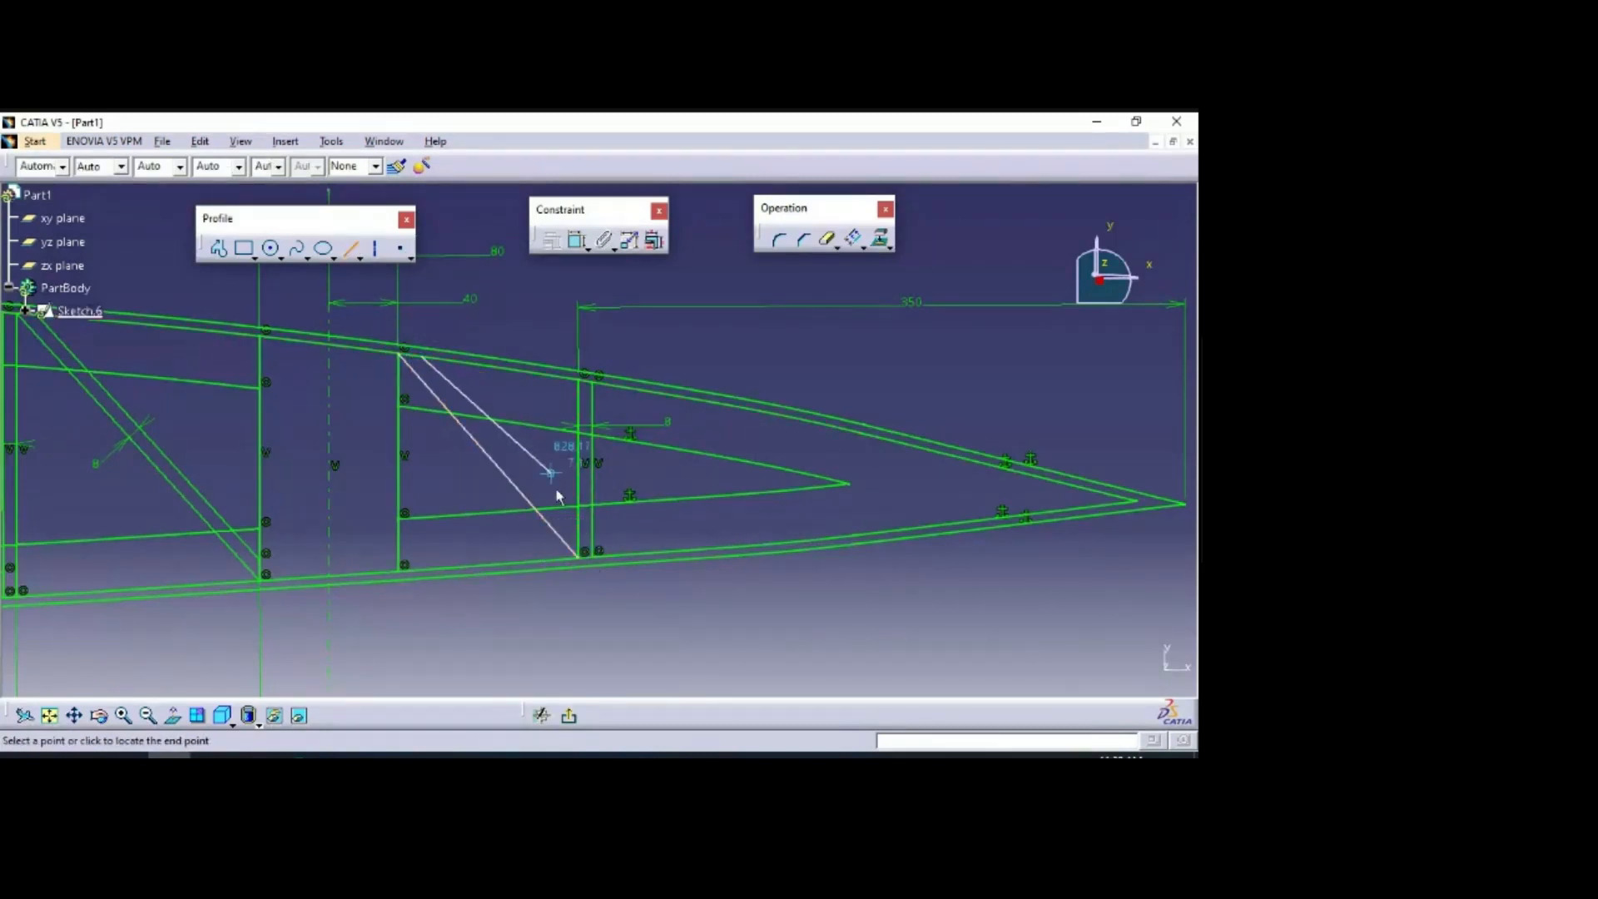
left_click(587, 541)
Step: Dimension the distance between the two diagonals behind the rear spar and set it to 8 mm
left_click(577, 241)
left_click(498, 456)
left_click(497, 456)
left_click(453, 480)
double_click(456, 478)
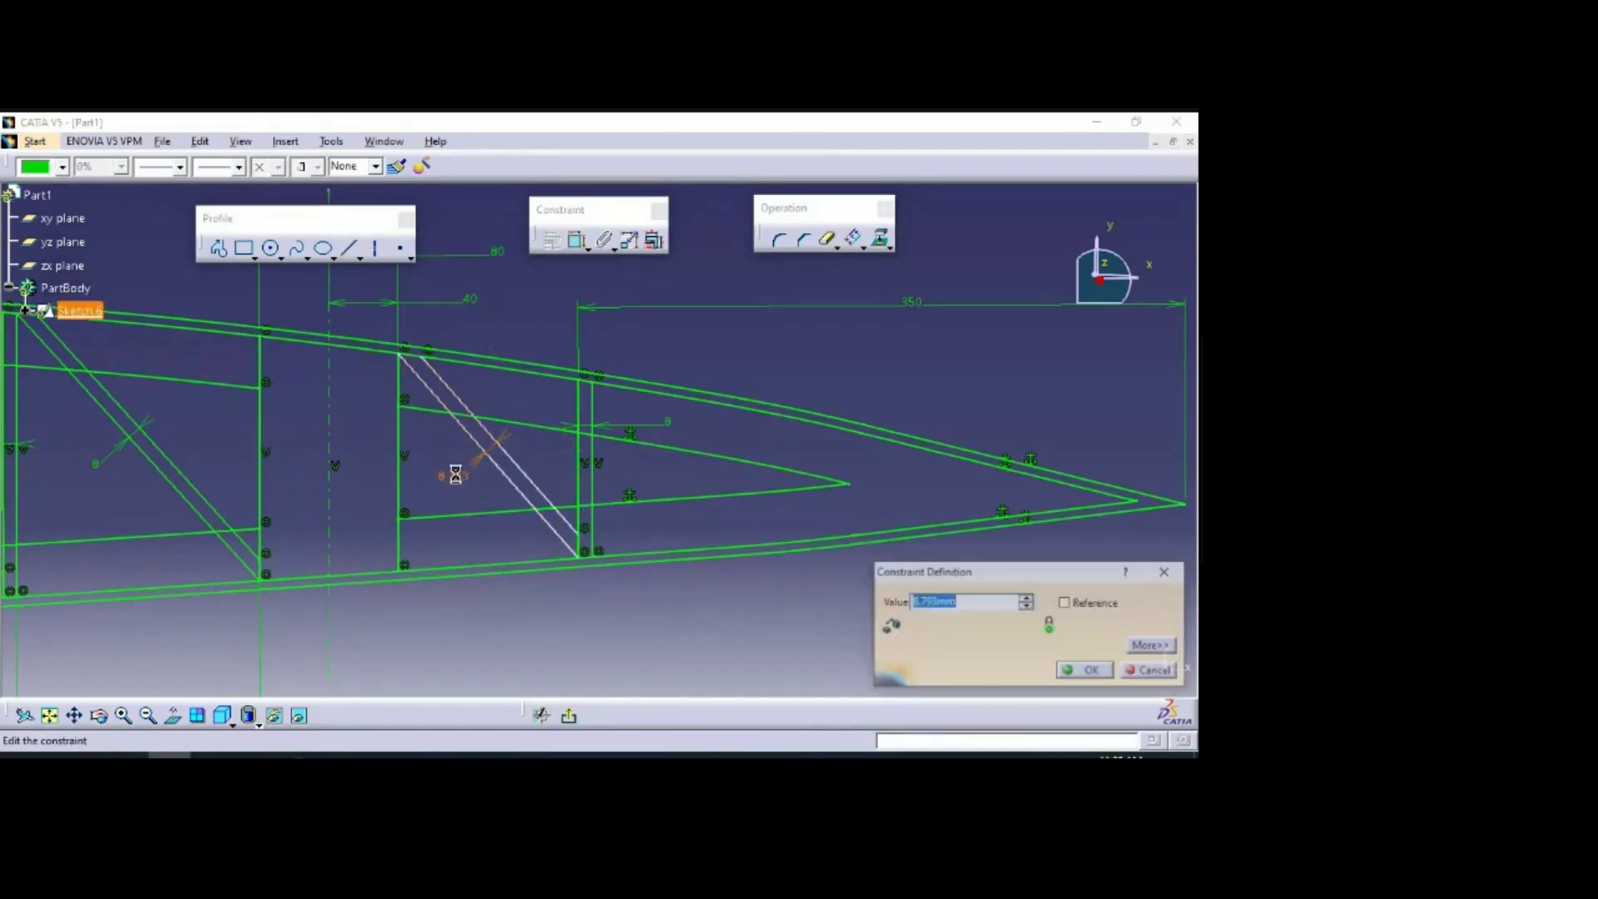
type("8")
key("Return")
left_click(537, 310)
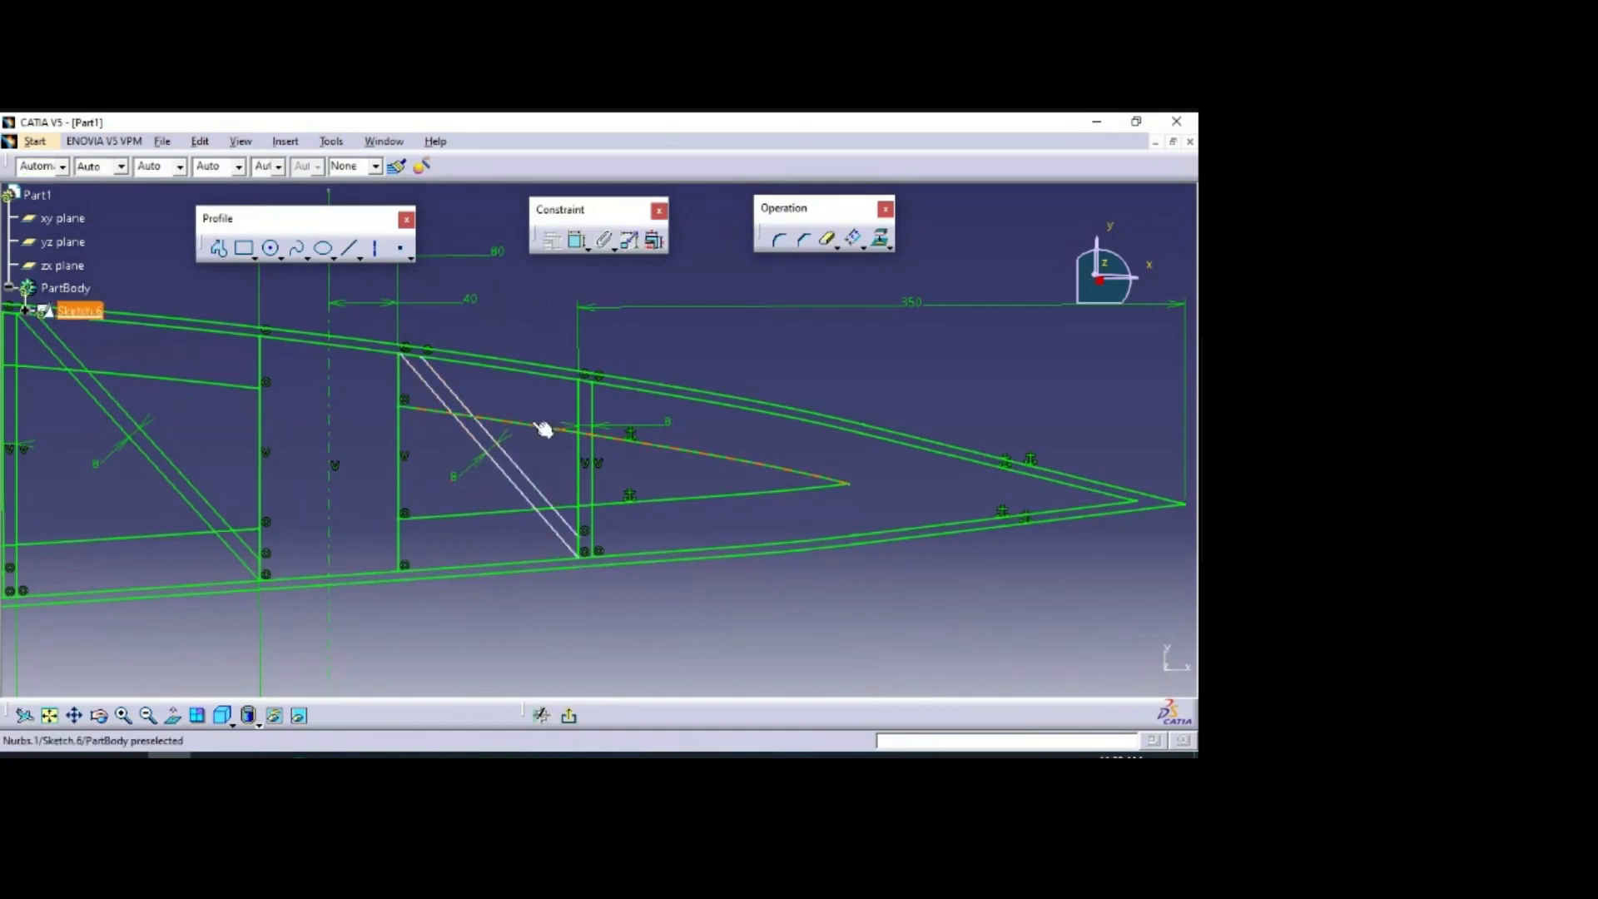
Step: Try shifting the diagonals' upper ends aft of the rear spar, and undo both the shift and the 8 mm value
left_click_drag(460, 401, 526, 392)
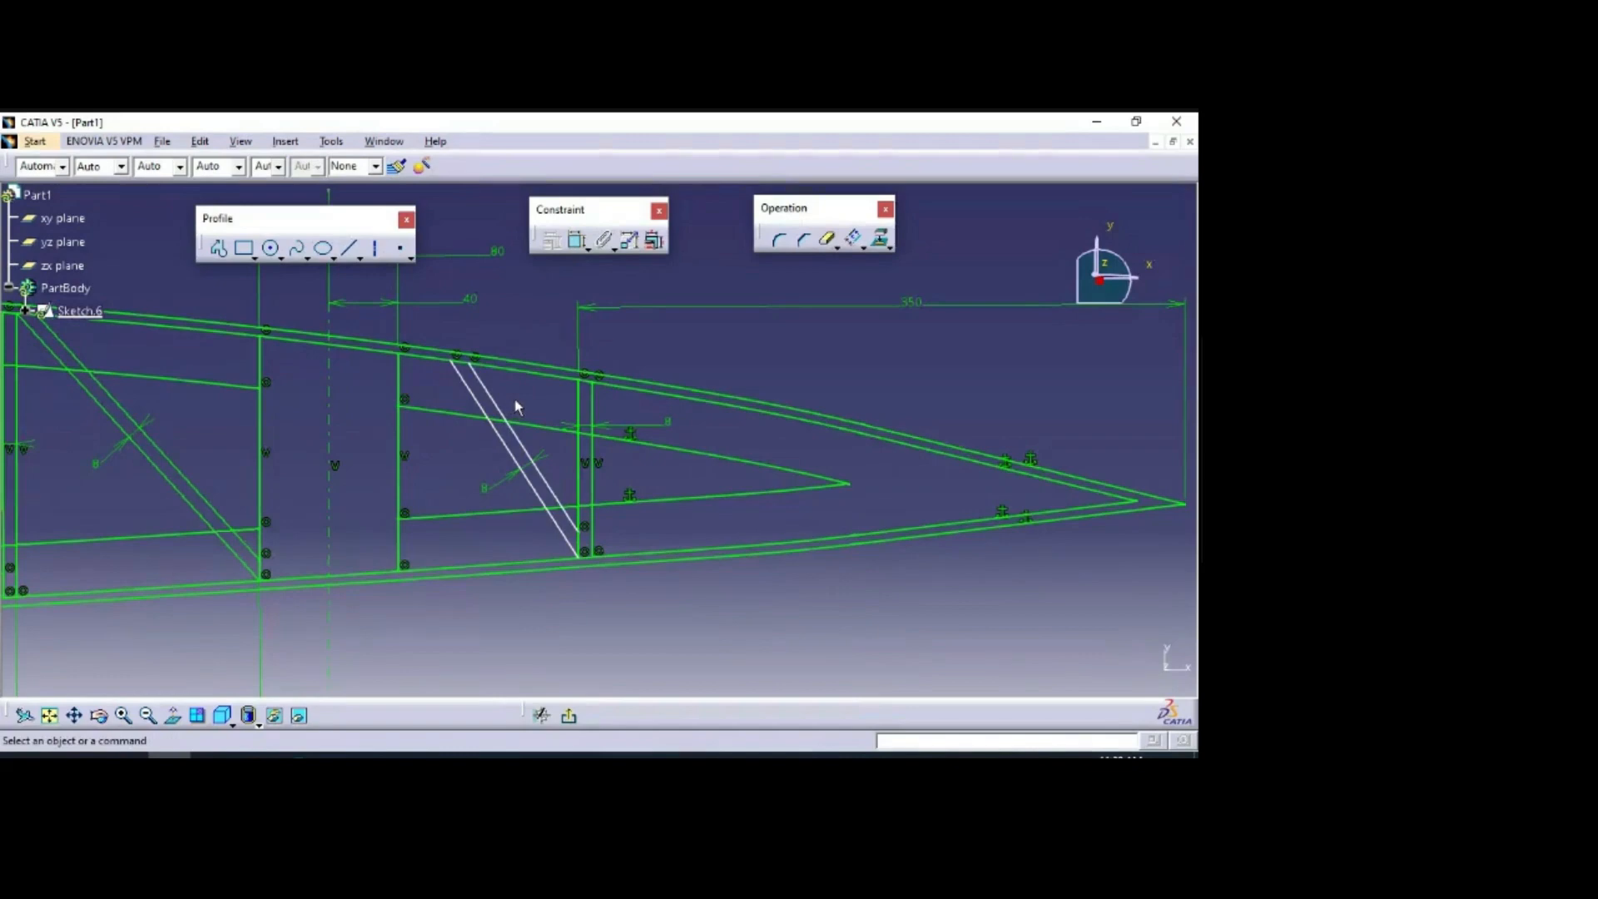
left_click(518, 395)
key("ctrl+z")
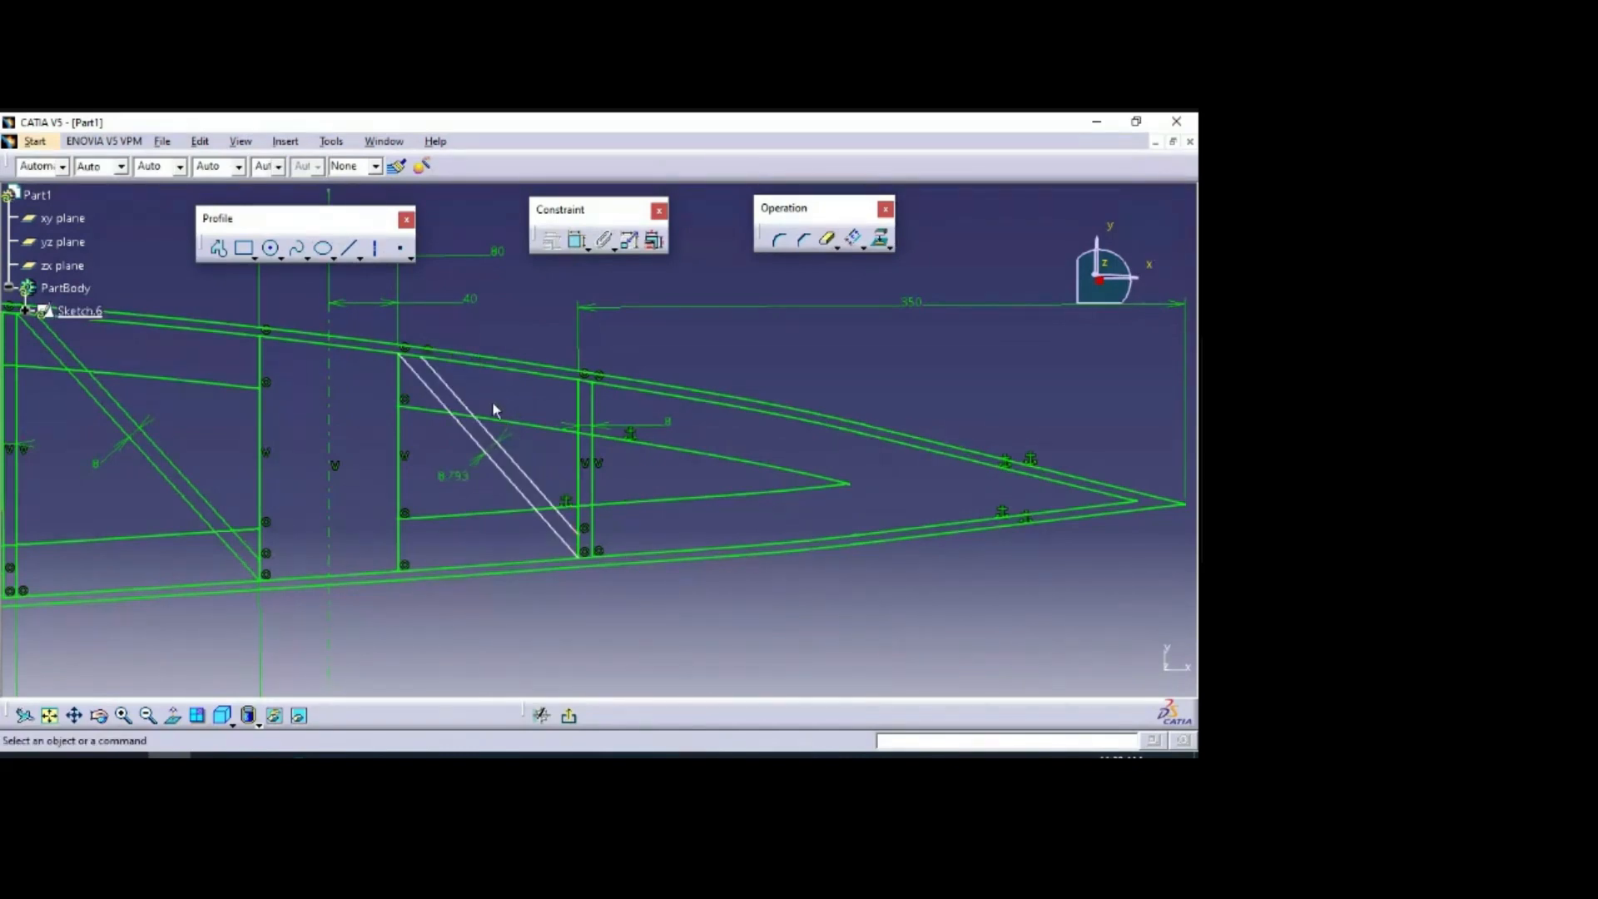
Step: Move the upper ends of the diagonals back and forth along the inner upper skin to test their freedom
mouse_move(475, 408)
left_mouse_down()
mouse_move(524, 452)
mouse_move(535, 435)
mouse_move(463, 394)
mouse_move(528, 446)
mouse_move(571, 413)
mouse_move(506, 375)
mouse_move(587, 462)
mouse_move(503, 399)
mouse_move(664, 461)
mouse_move(400, 382)
mouse_move(542, 431)
left_mouse_up()
key("Escape")
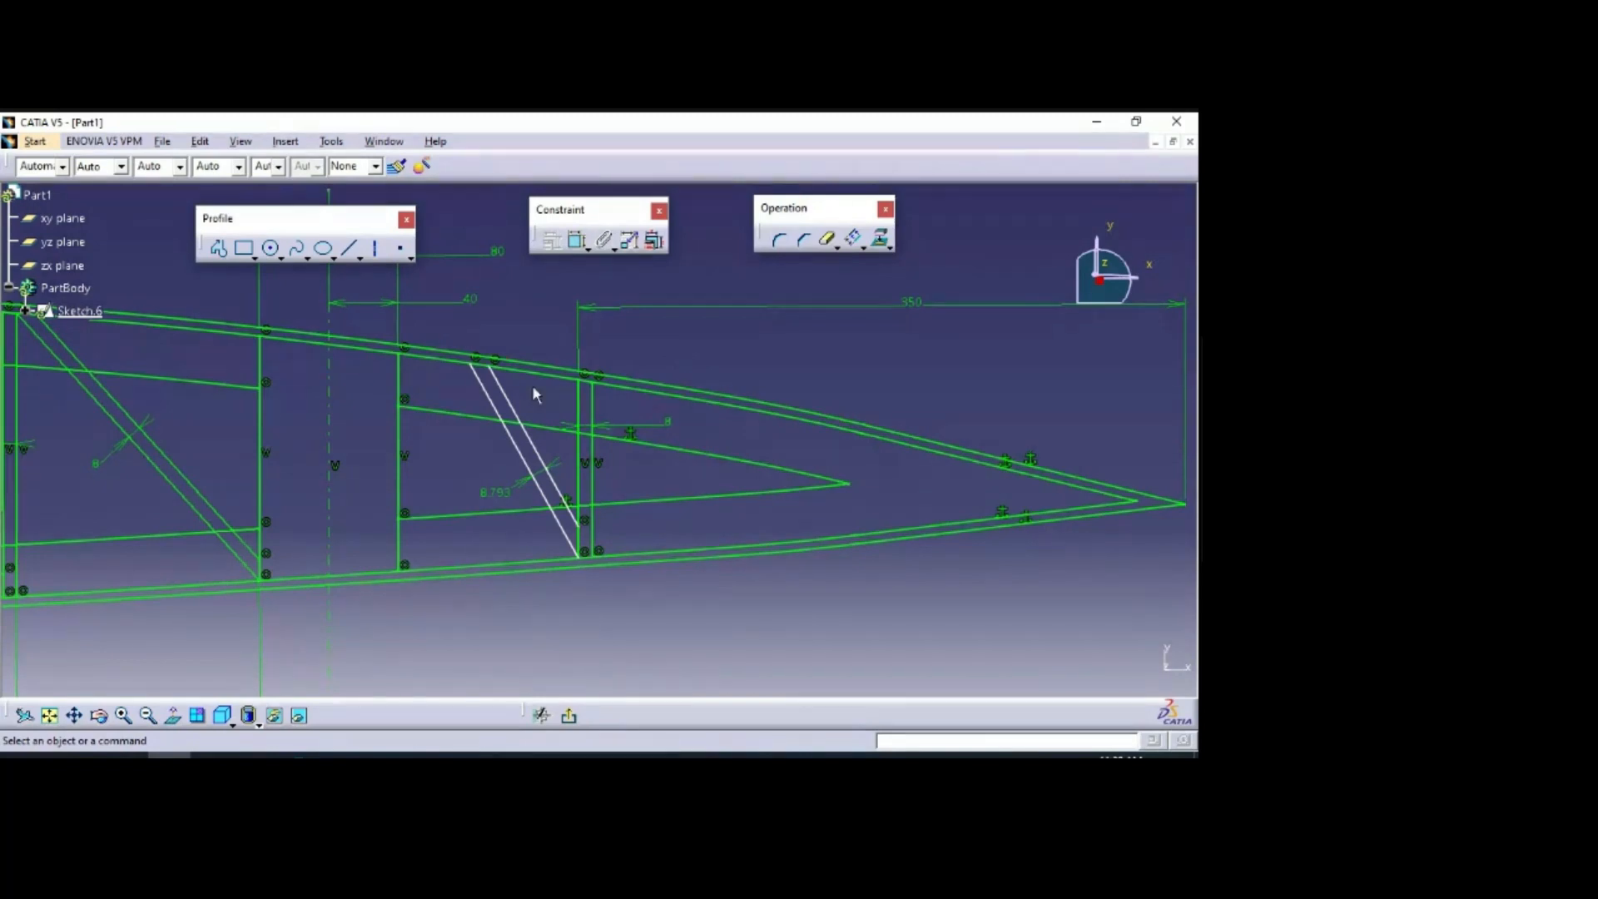
mouse_move(514, 396)
left_mouse_down()
mouse_move(539, 400)
mouse_move(457, 367)
mouse_move(501, 395)
mouse_move(541, 391)
mouse_move(467, 377)
mouse_move(920, 463)
mouse_move(616, 427)
mouse_move(462, 443)
left_mouse_up()
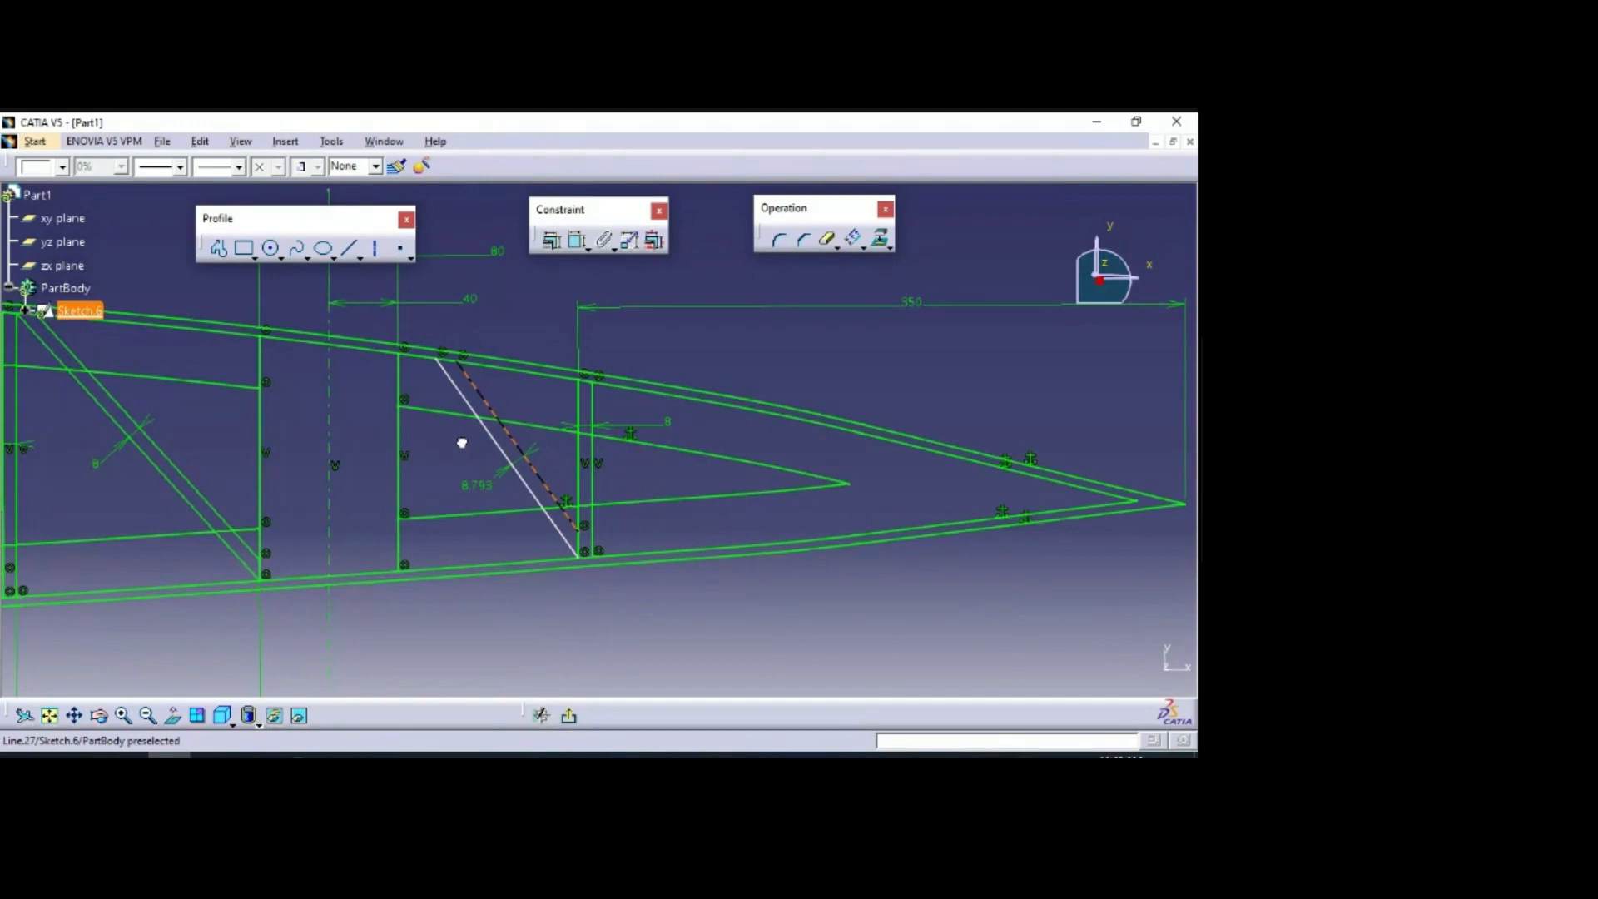
left_click_drag(462, 443, 464, 446)
left_click(463, 455)
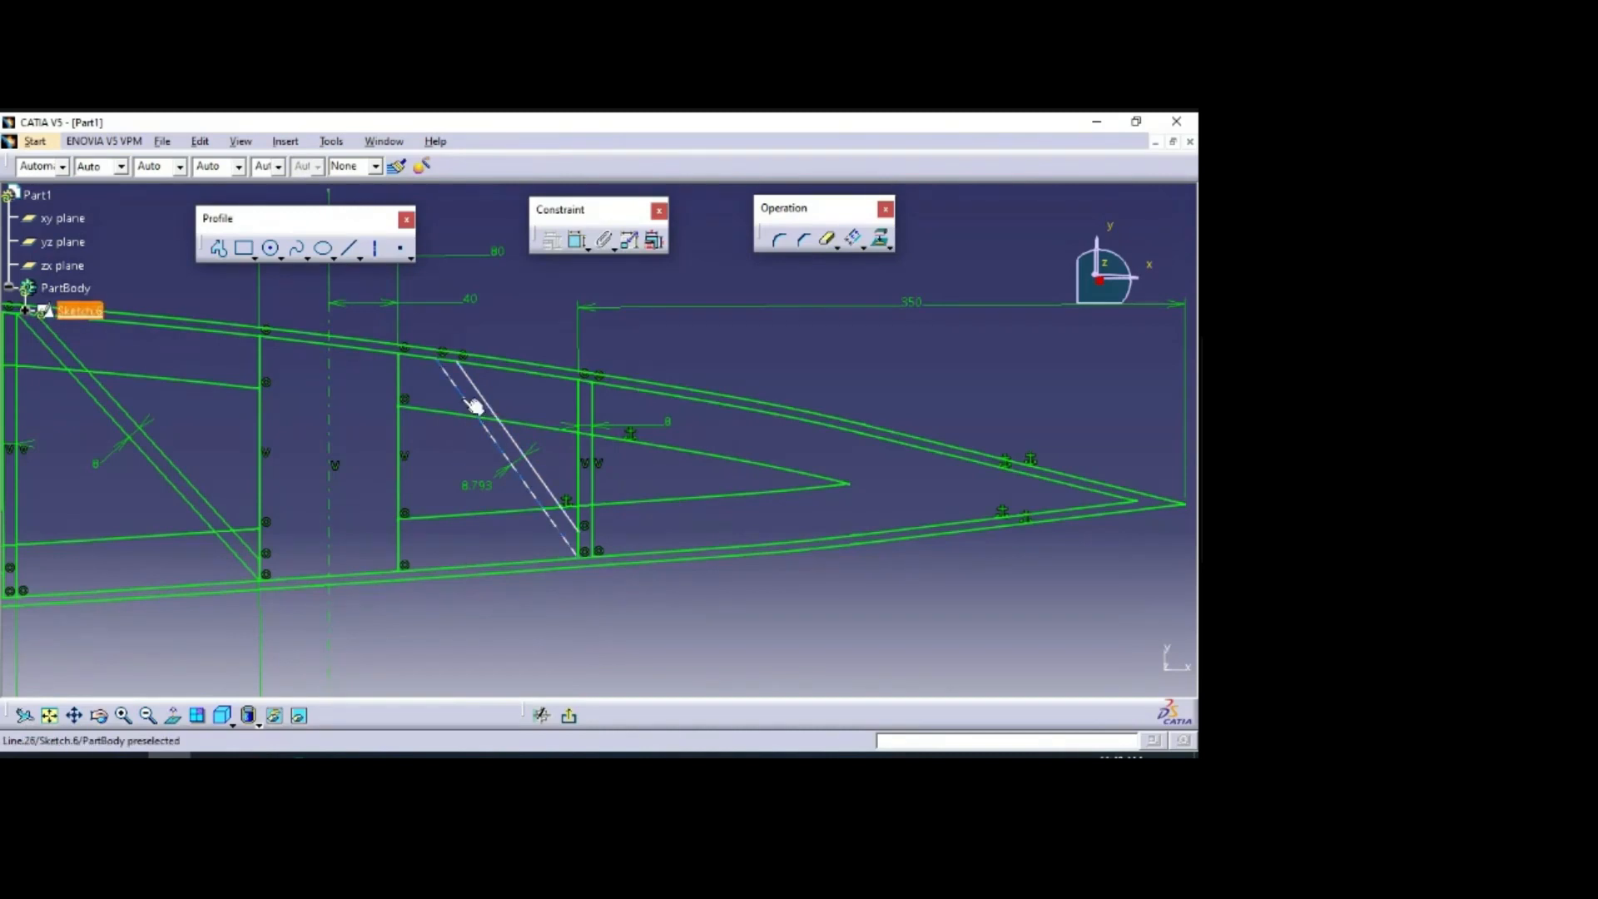
left_click_drag(452, 376, 471, 388)
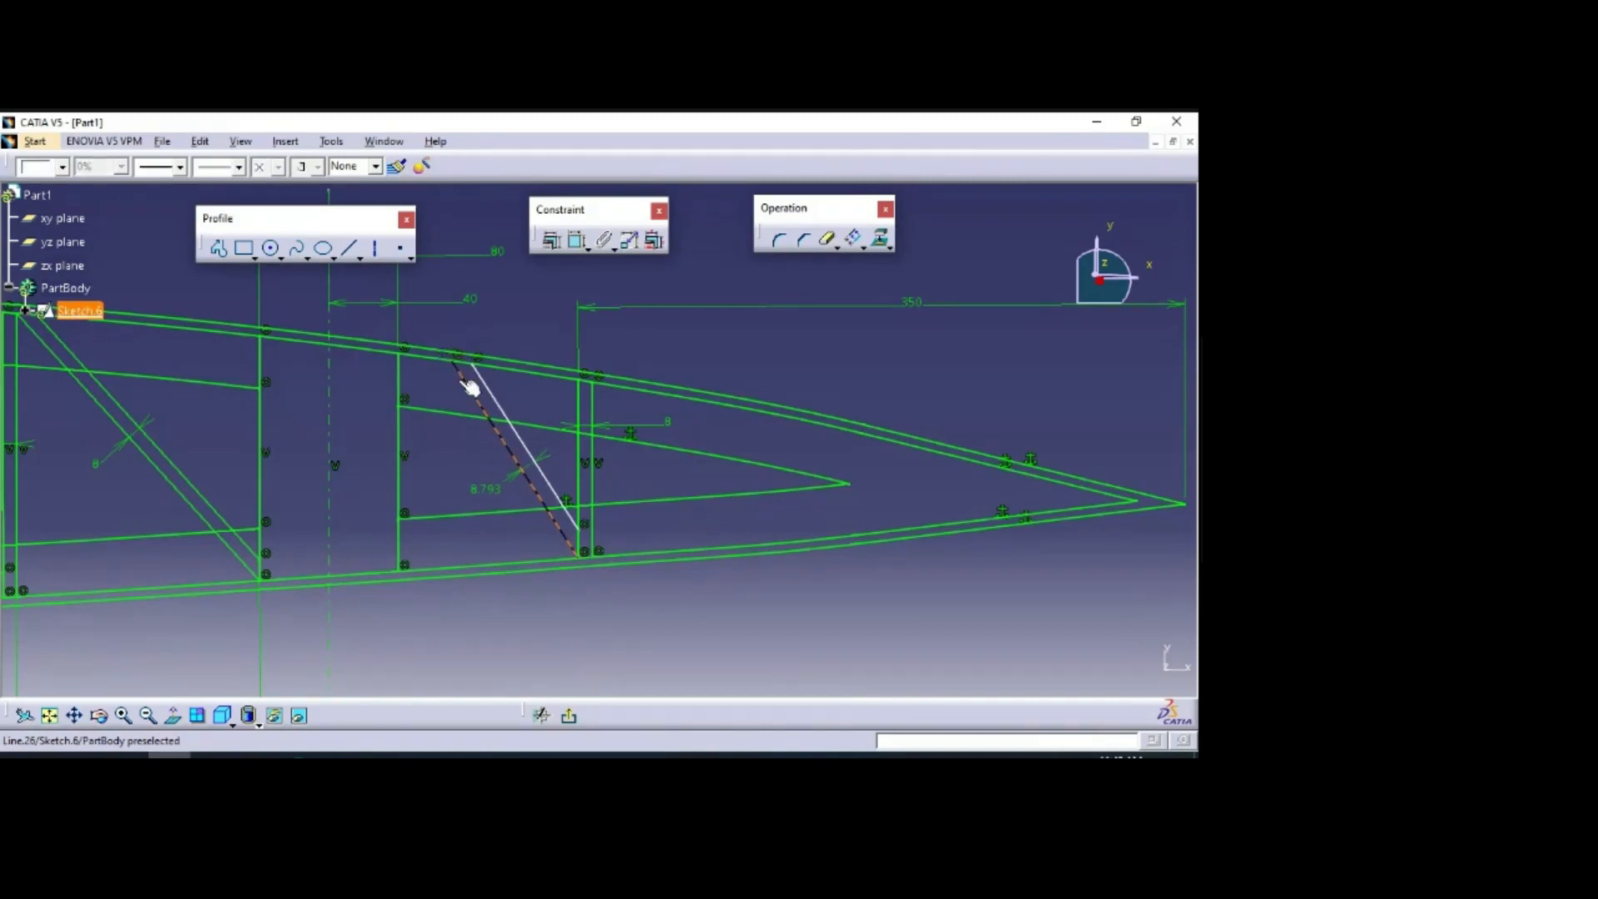
left_click(462, 360)
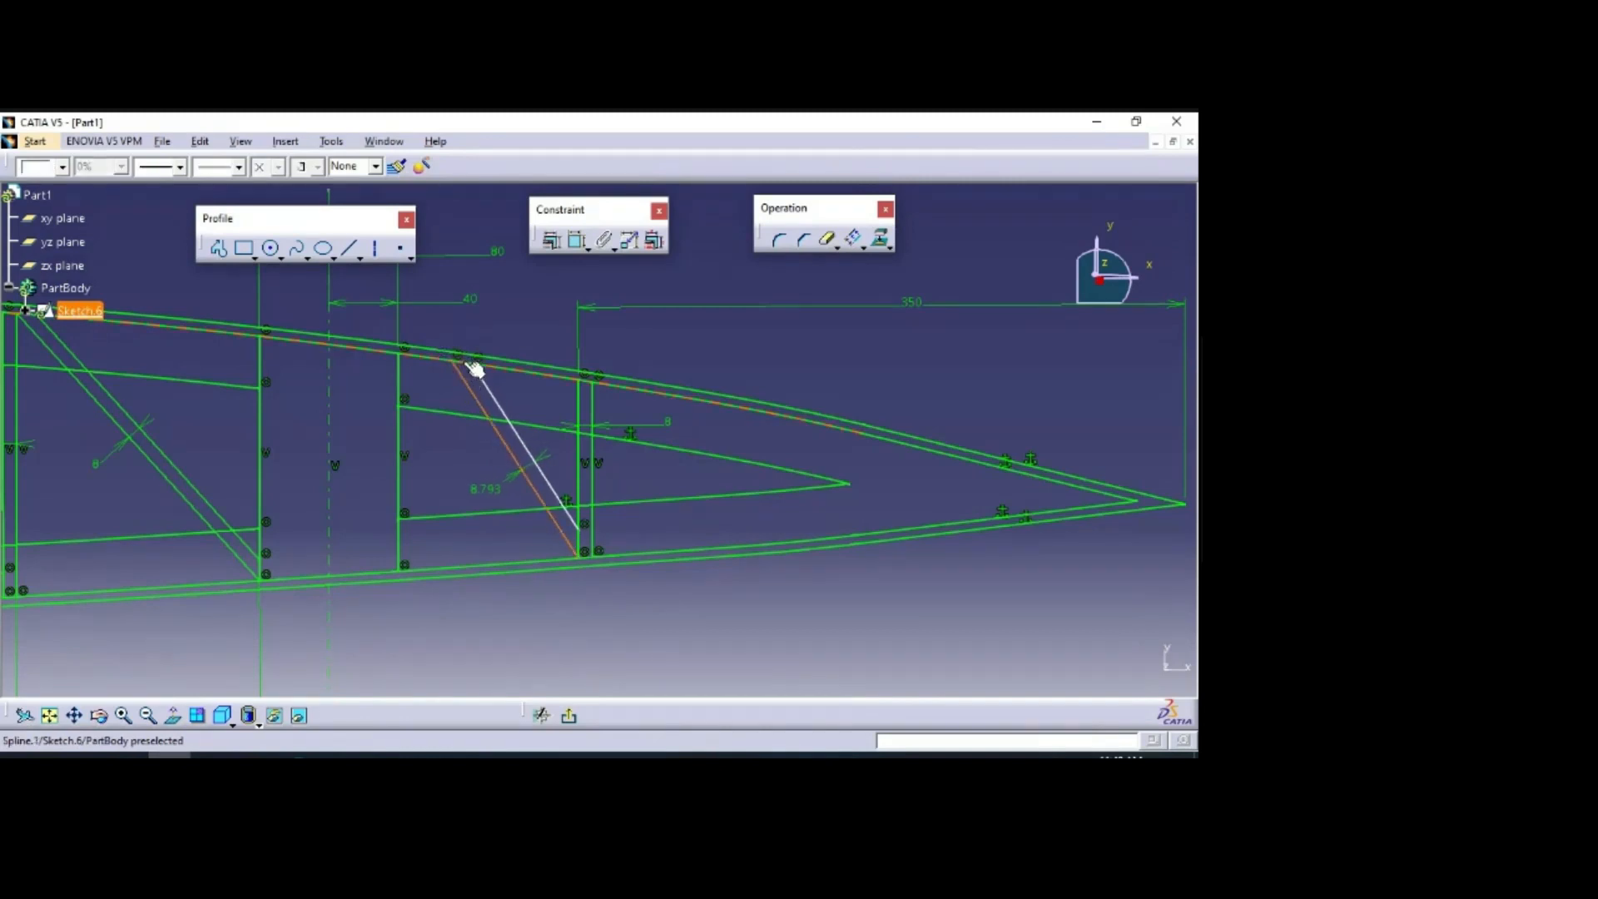
left_click(468, 452)
Step: Check in the PDF drawing where the diagonal behind the rear spar meets the upper skin, and return to CATIA
left_click(298, 754)
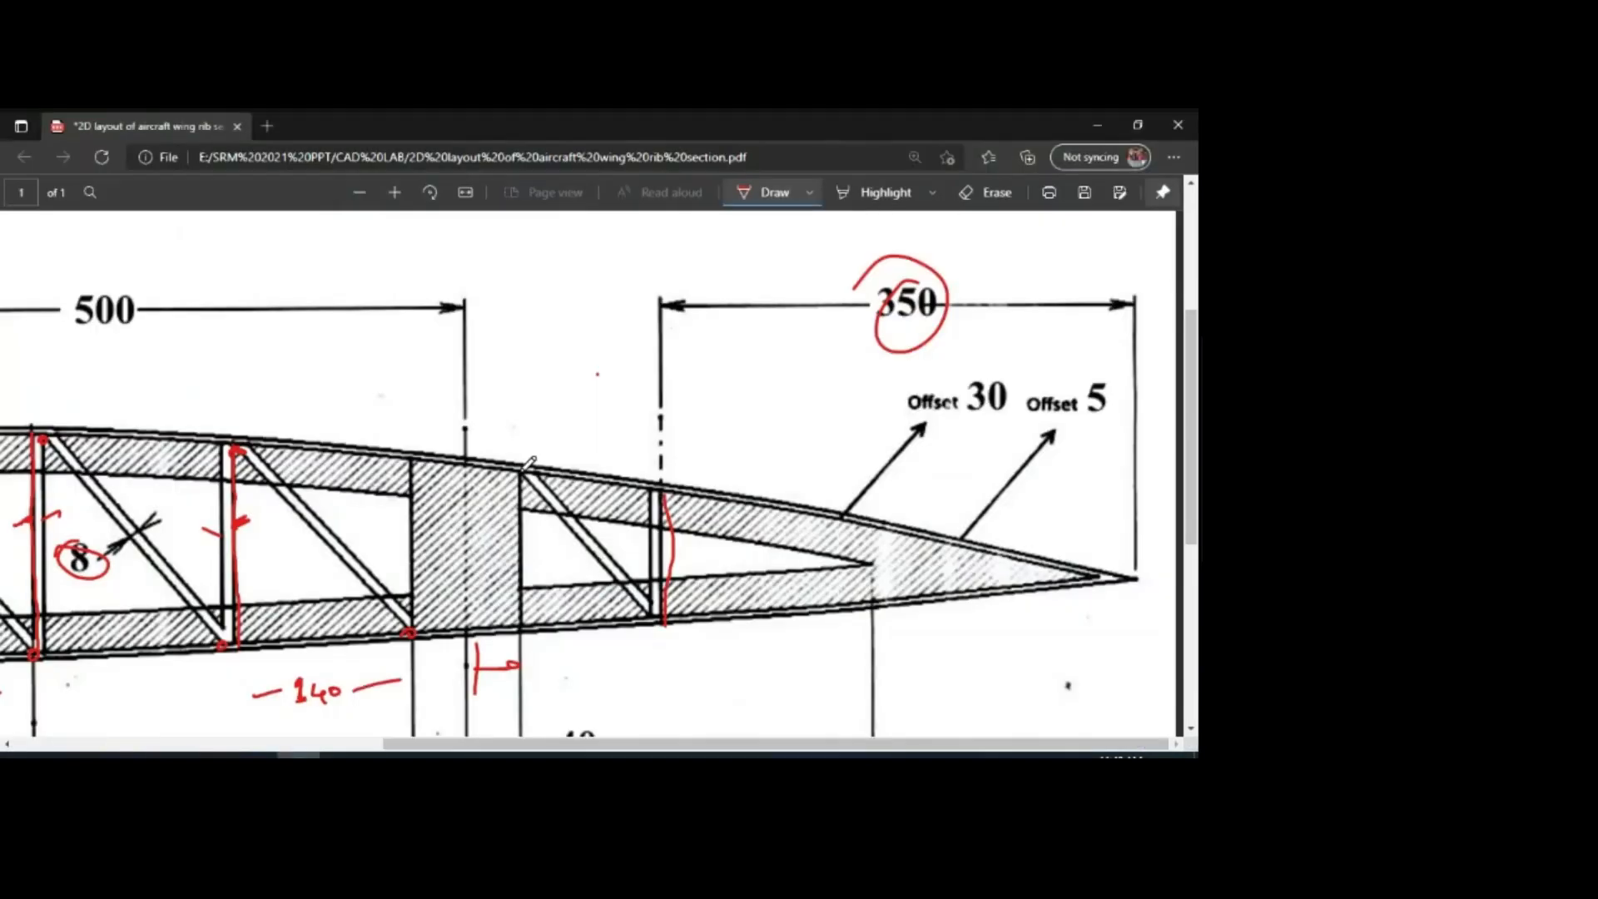
left_click_drag(529, 472, 529, 462)
left_click(169, 754)
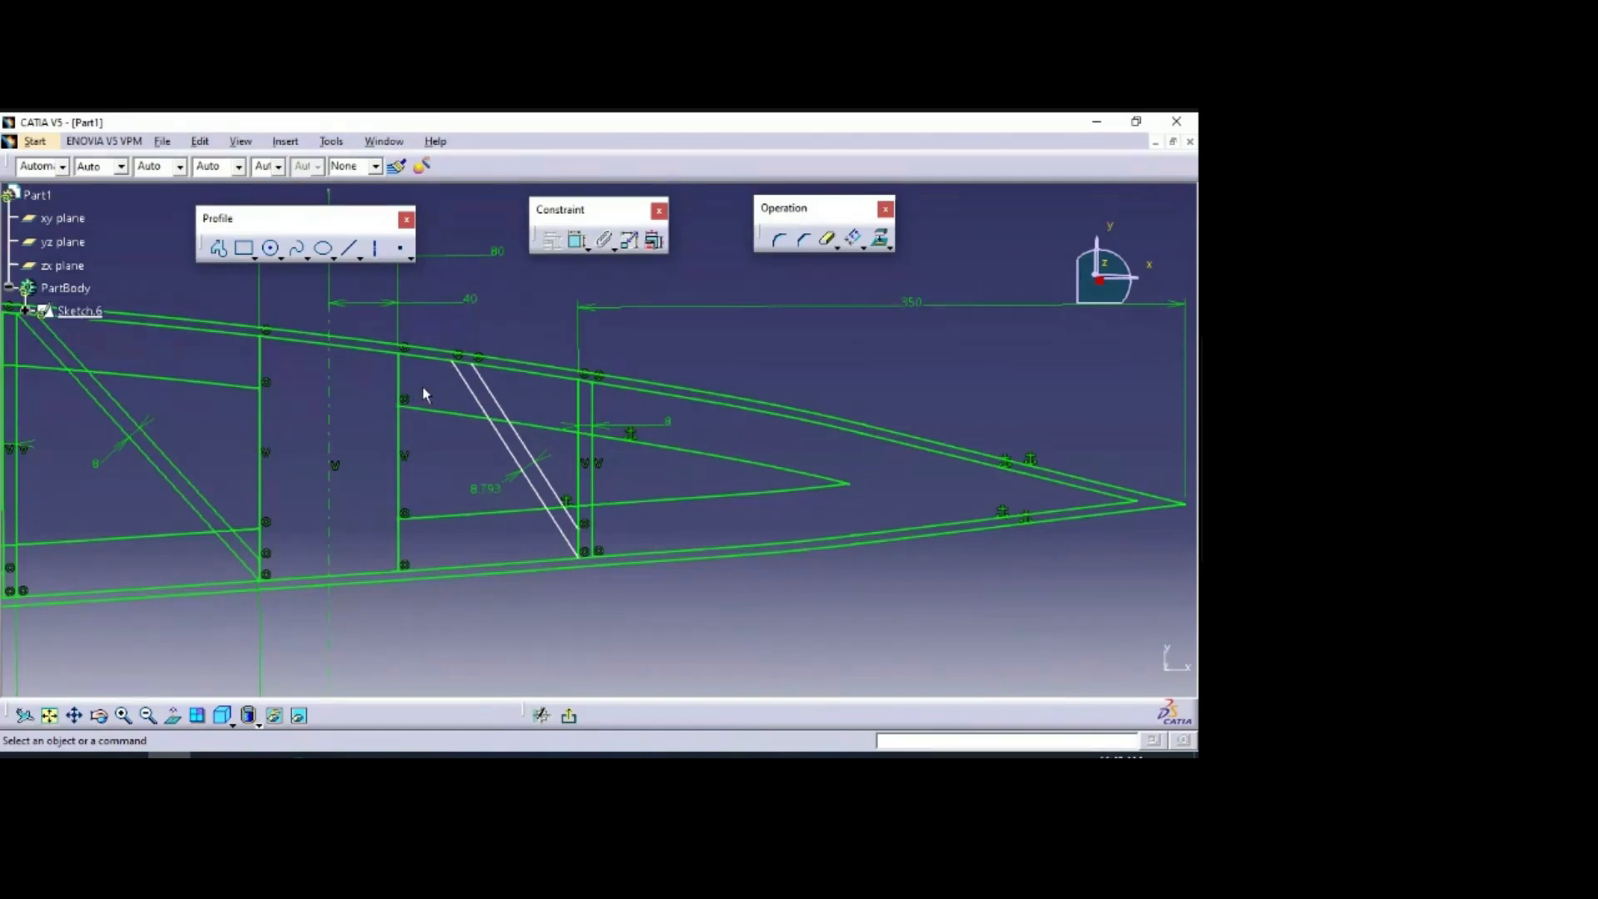
Step: Apply a coincidence constraint between the forward diagonal's upper endpoint and the upper end of the rear spar's aft line
left_click(408, 359)
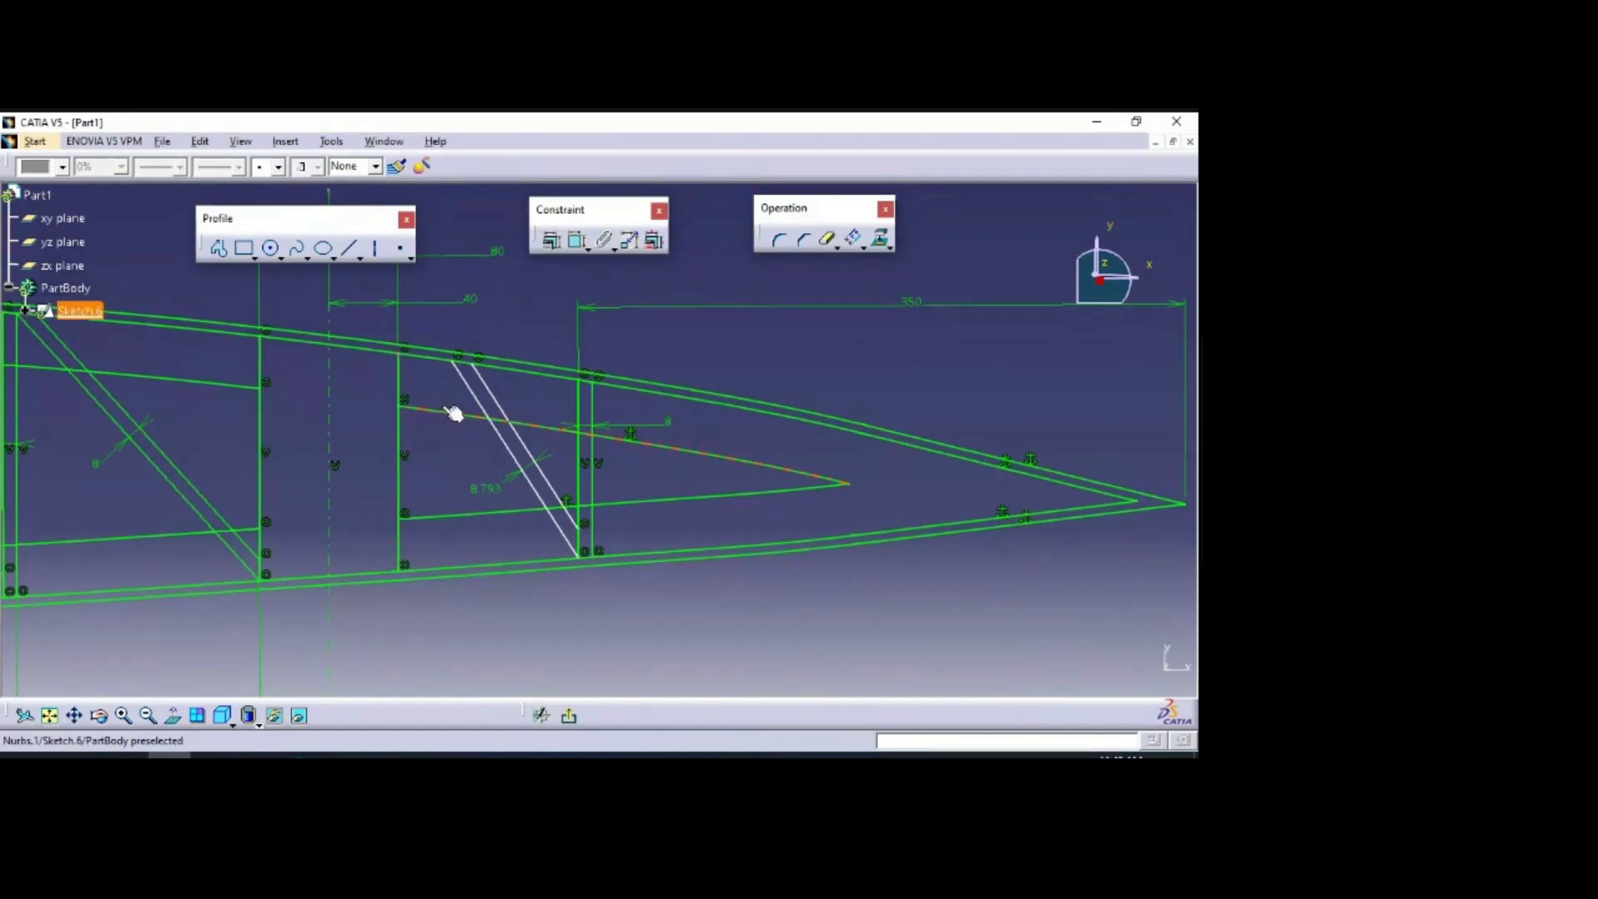
left_click(466, 370, "ctrl")
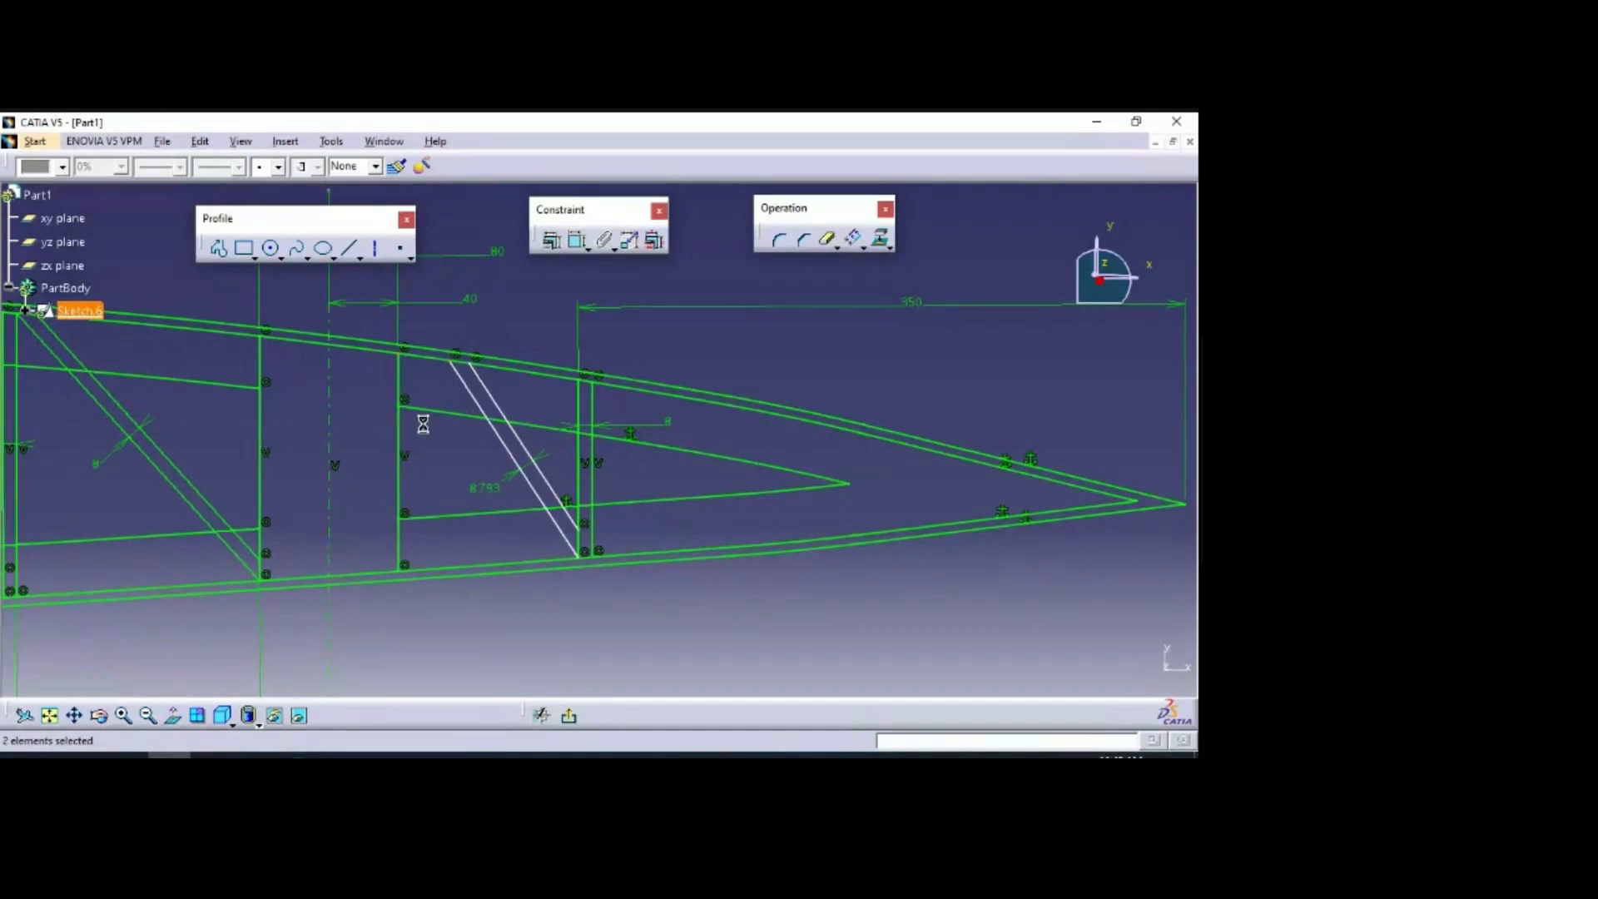
left_click(550, 240)
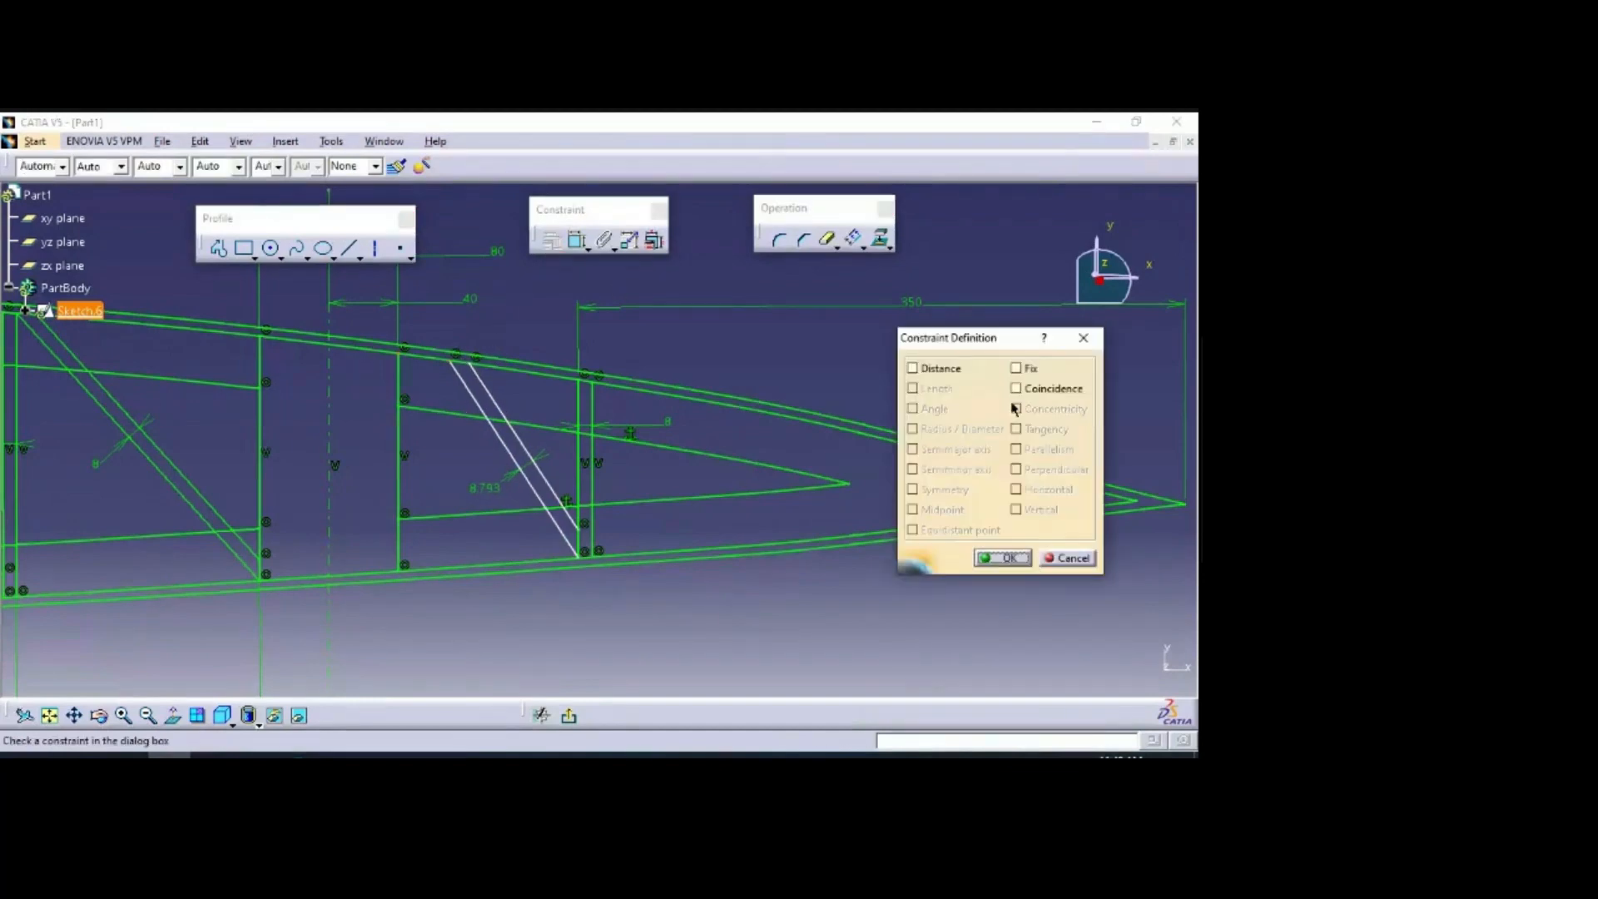
left_click(1034, 390)
left_click(1001, 557)
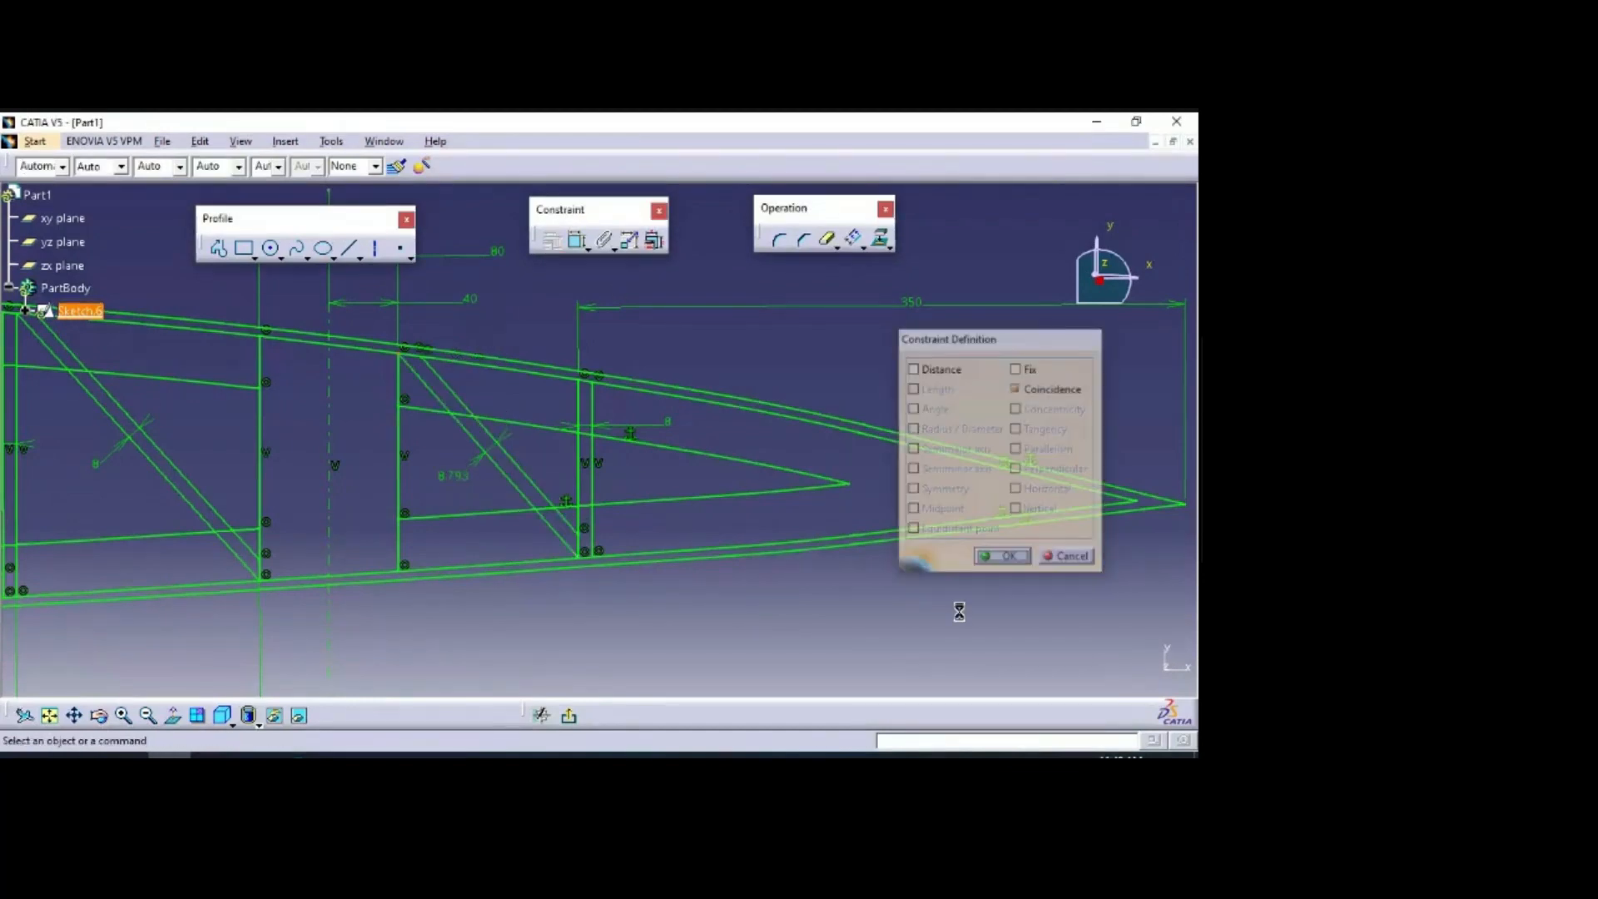